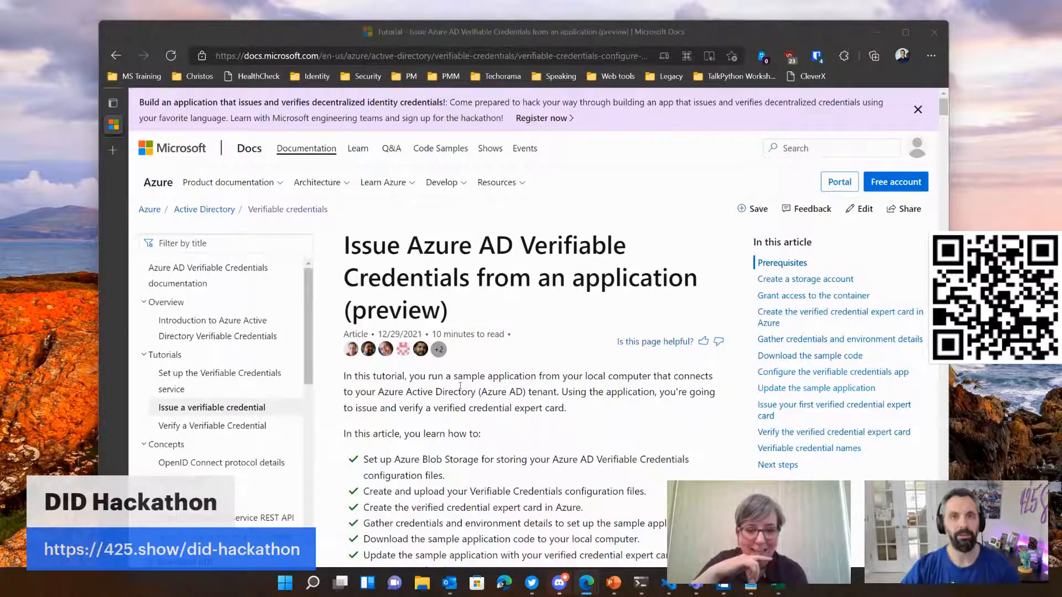
# Step: Open a new InPrivate browser window and minimize the window with the verifiable credentials tutorial
pyautogui.click(561, 341)
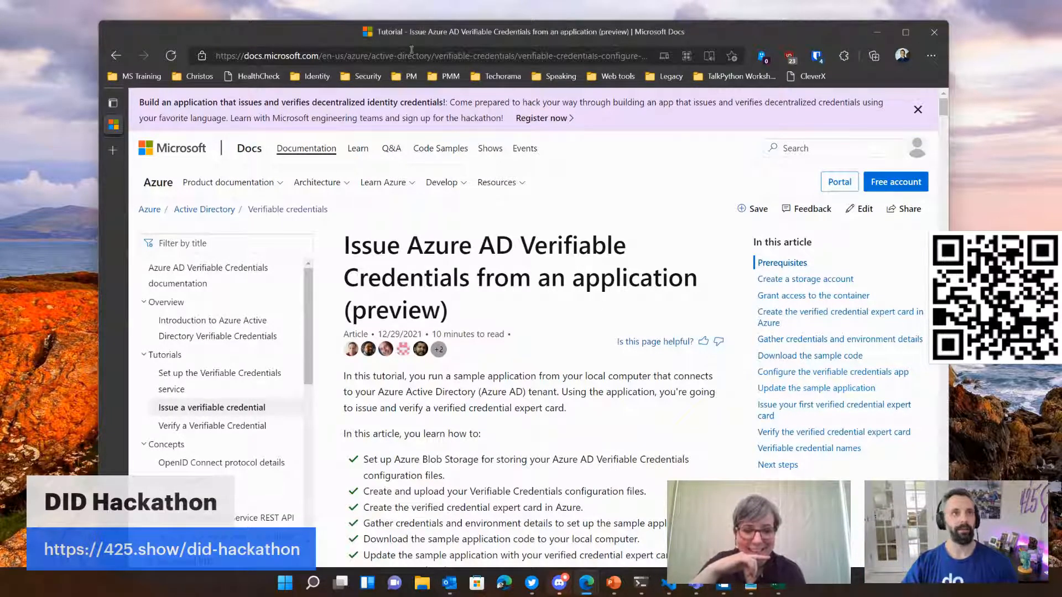
pyautogui.click(931, 55)
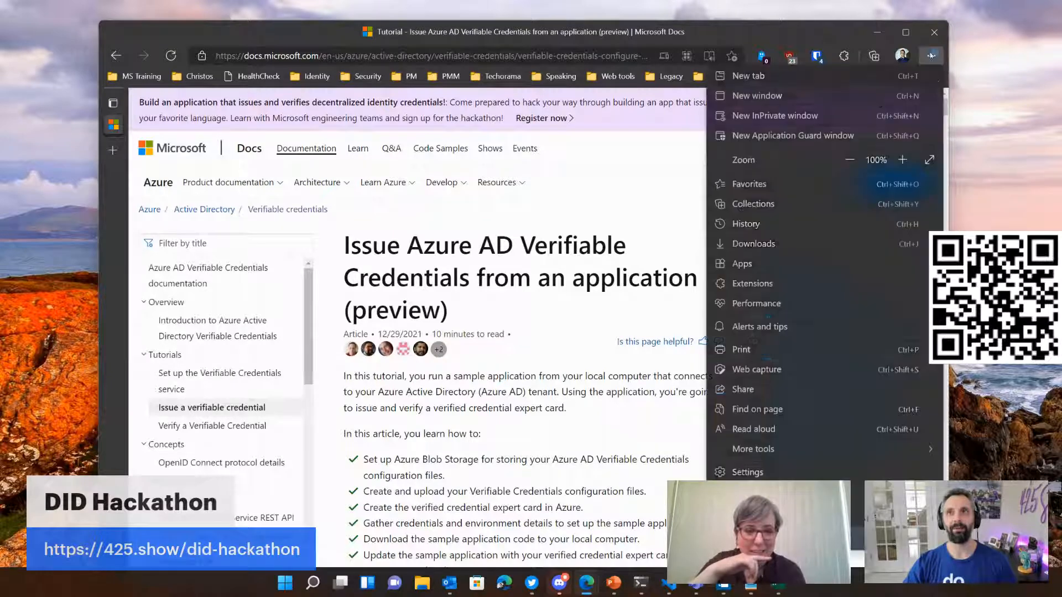
pyautogui.click(771, 118)
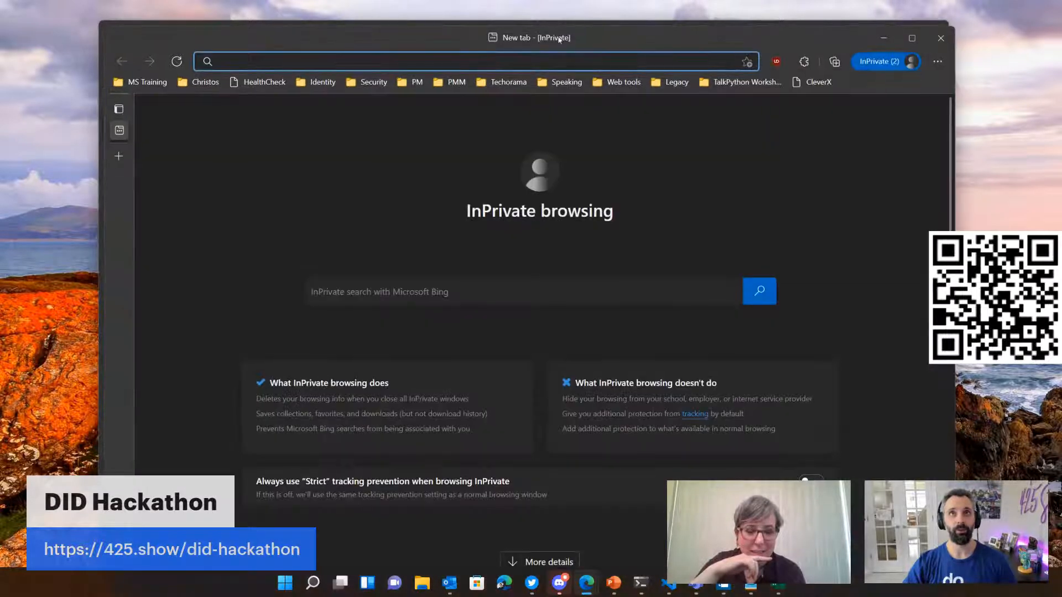
pyautogui.click(820, 27)
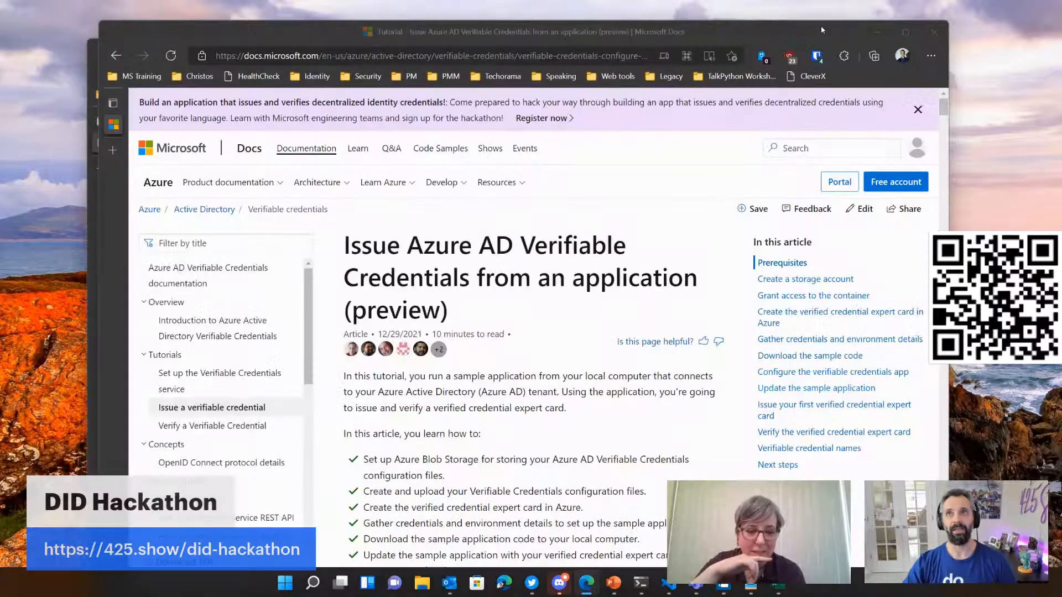
pyautogui.click(868, 29)
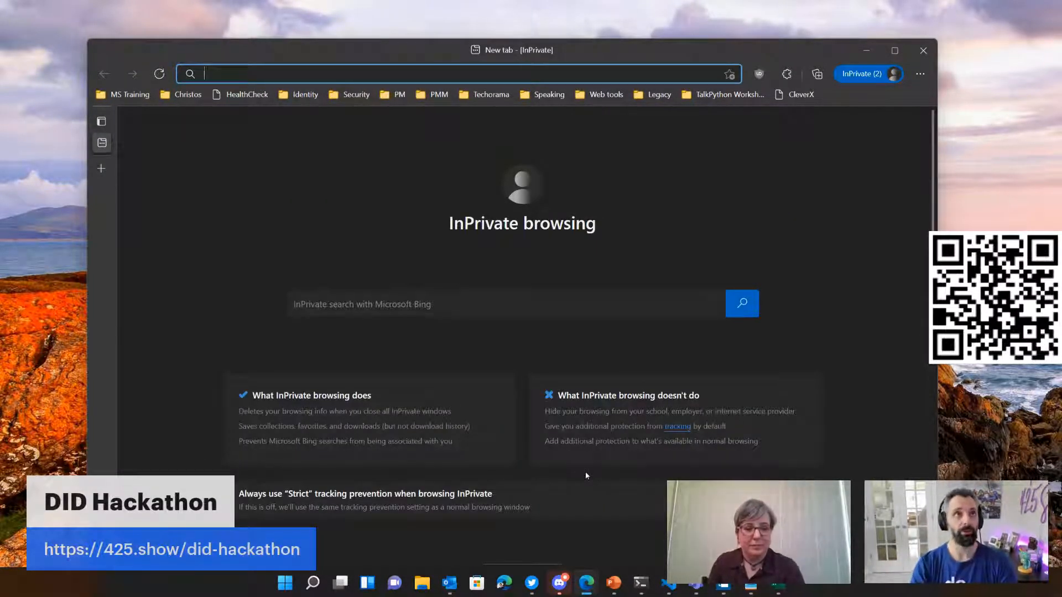
# Step: Search the web for "m365 developer program" and open the Microsoft 365 Dev Center's Developer Program page
pyautogui.write('ms')
pyautogui.press('BackSpace')
pyautogui.press('BackSpace')
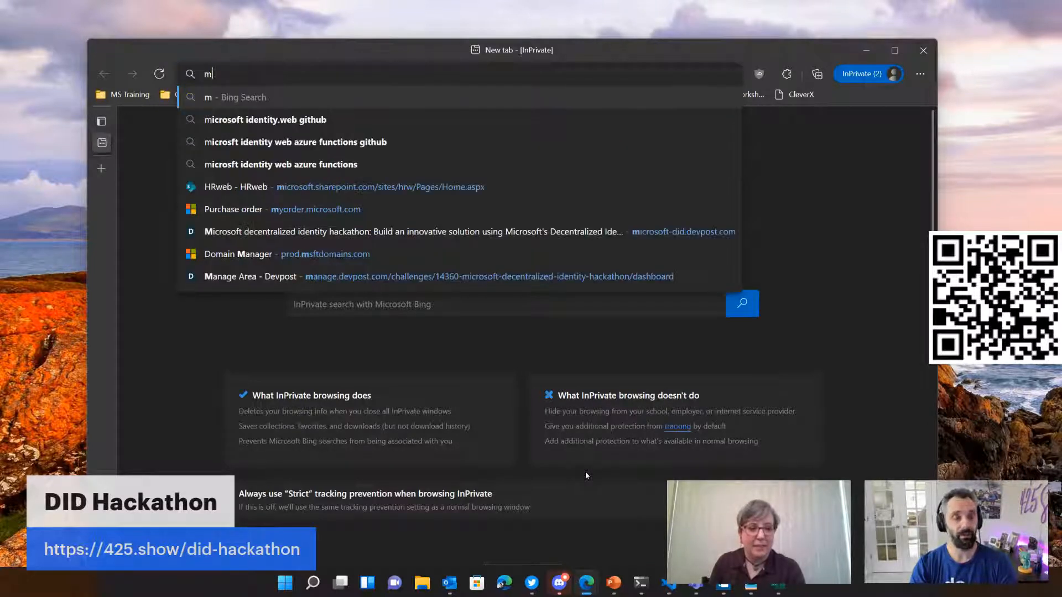
pyautogui.write('365')
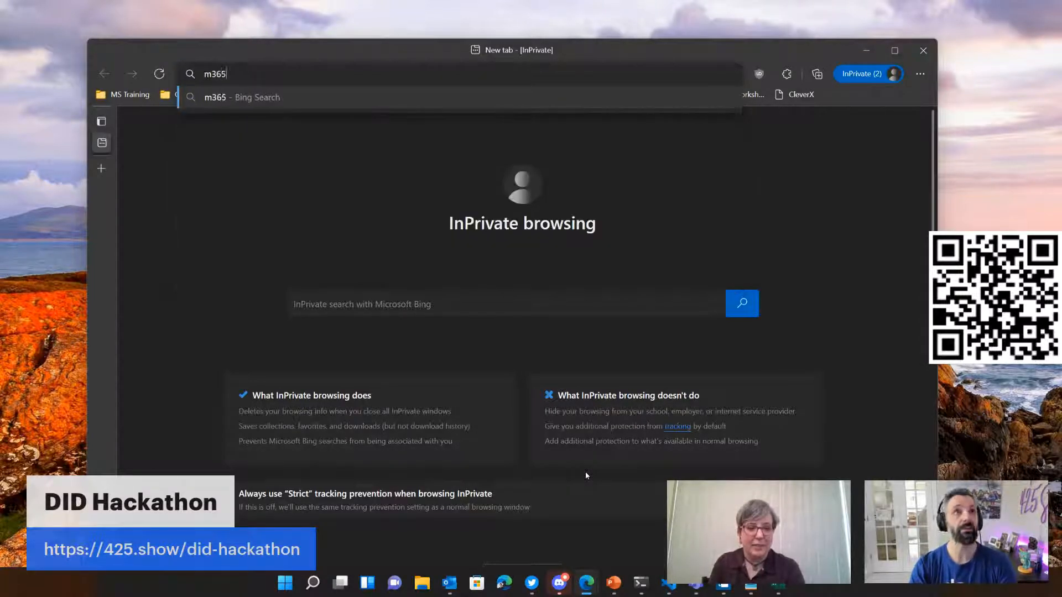
pyautogui.write(' developer program')
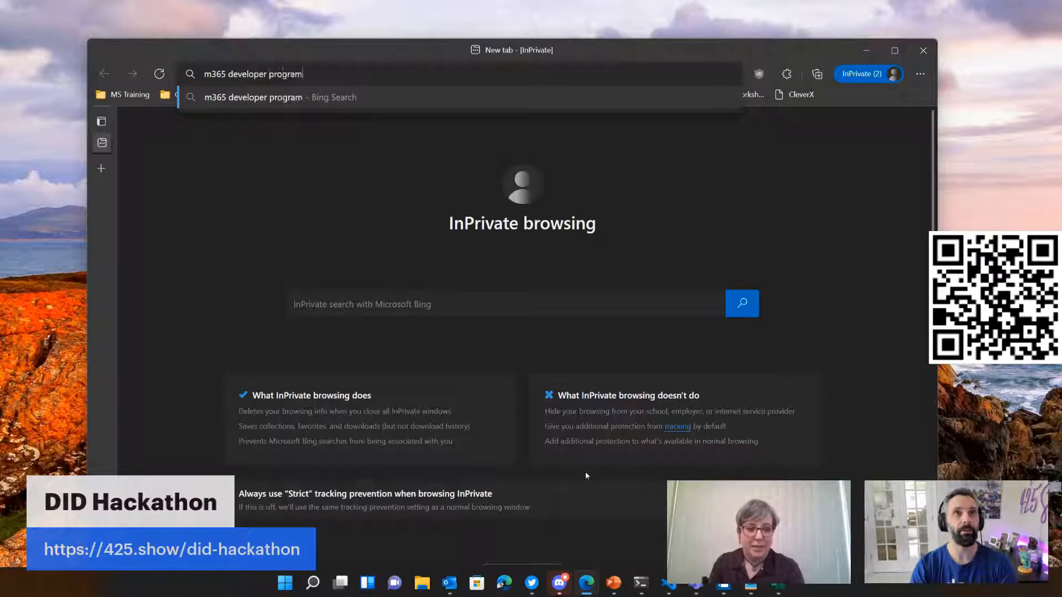
pyautogui.press('Return')
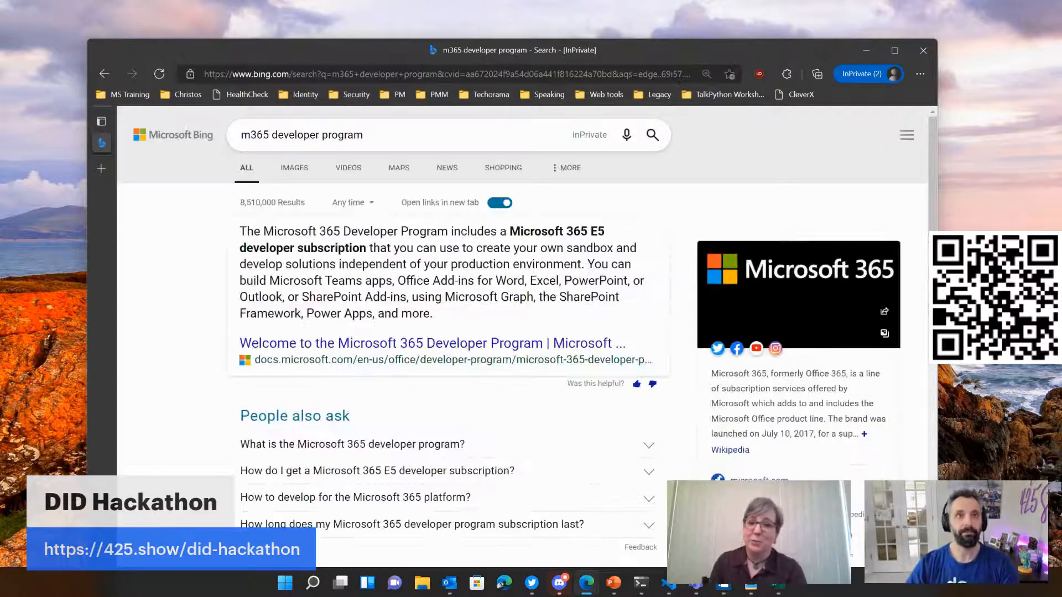
pyautogui.scroll(-4, 367, 394)
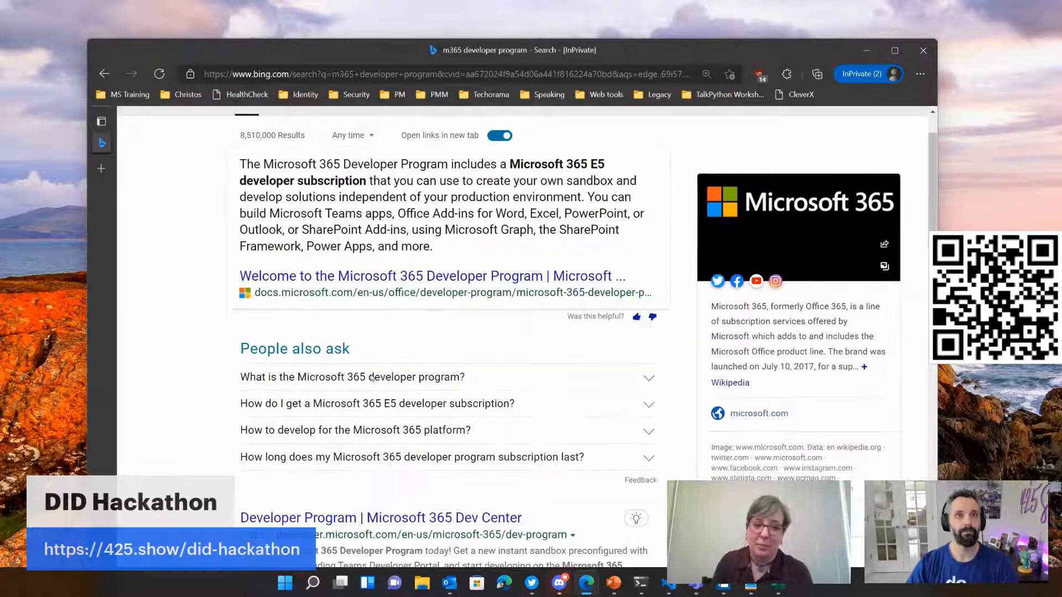
pyautogui.click(368, 363)
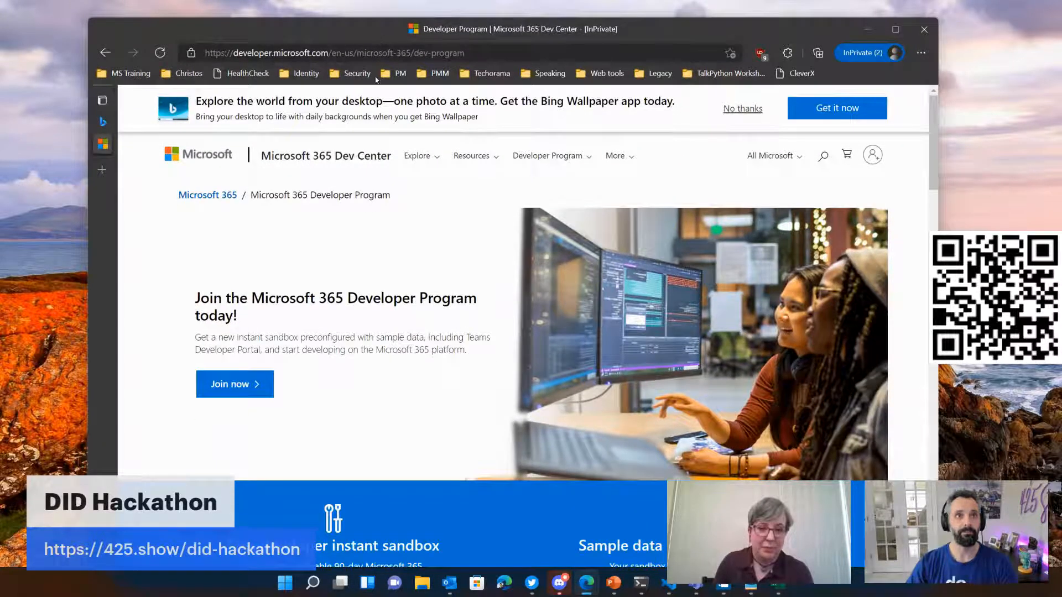
# Step: Join the program by signing in with the saved personal account, requesting the phone notification and choosing to stay signed in
pyautogui.click(239, 385)
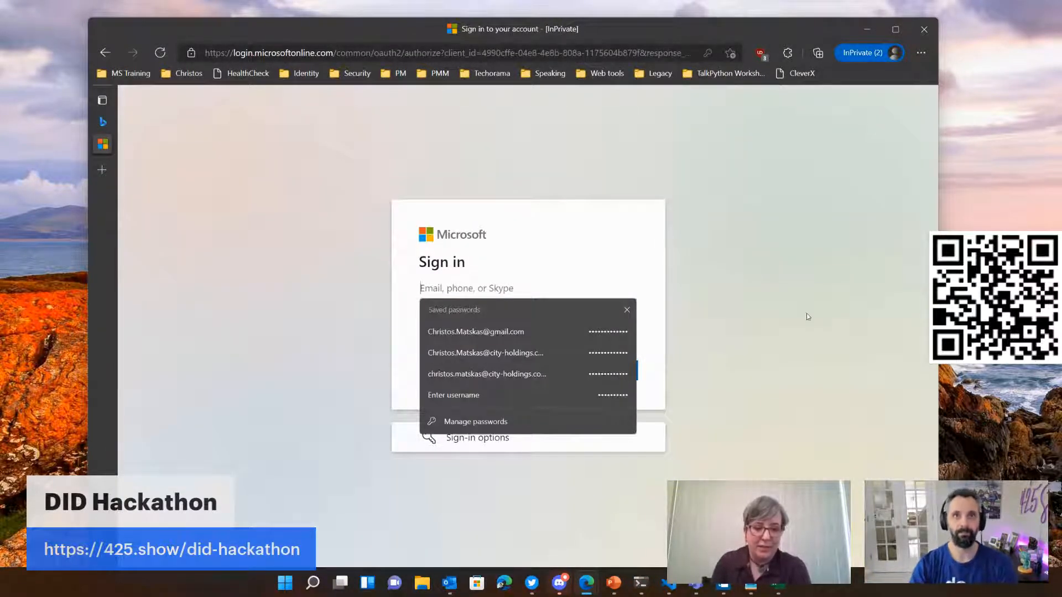
pyautogui.click(522, 334)
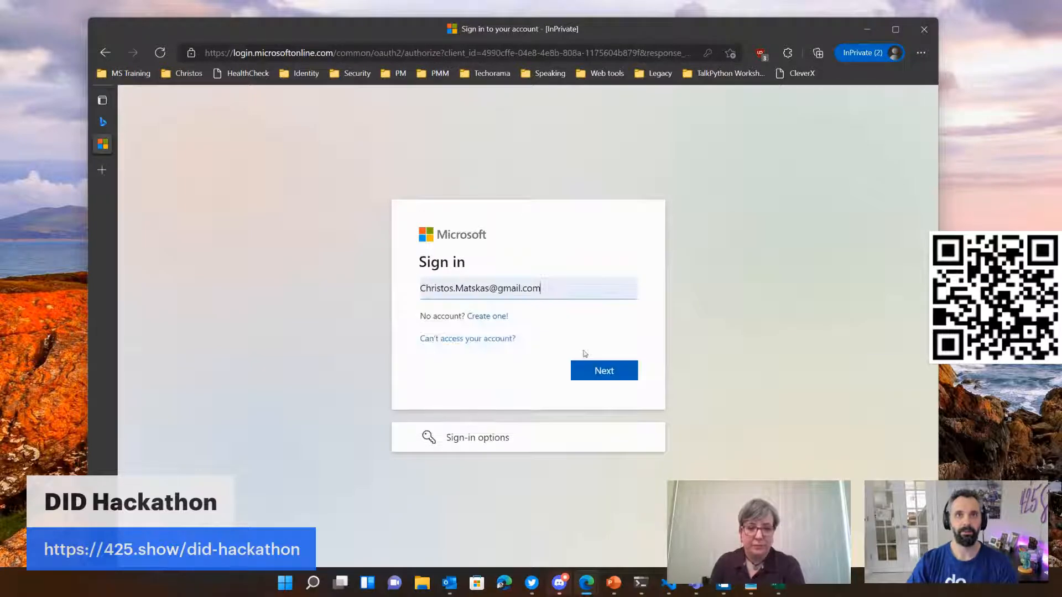
pyautogui.click(603, 371)
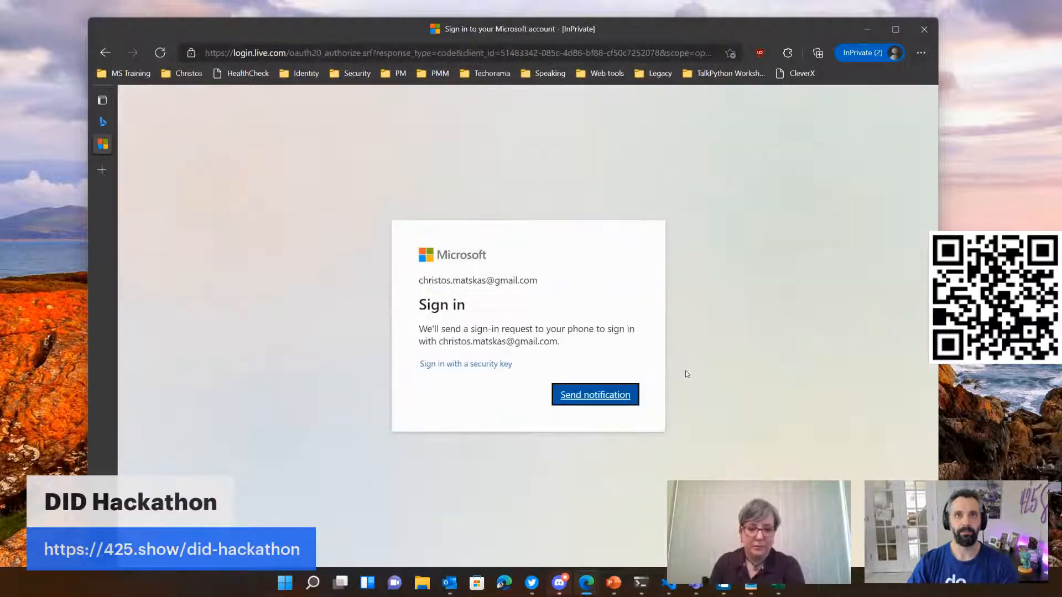
pyautogui.click(594, 395)
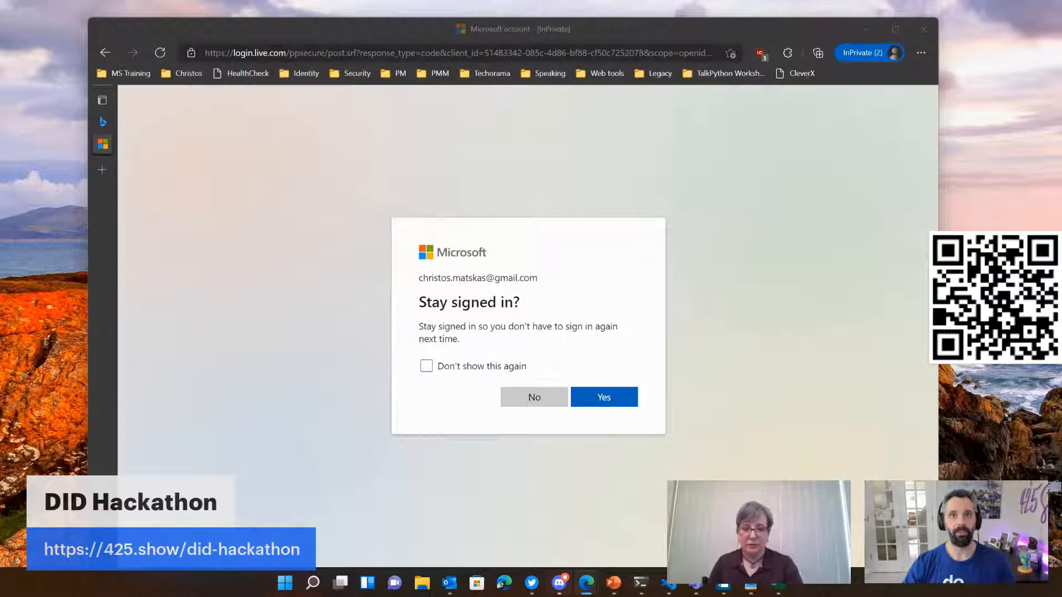
pyautogui.click(618, 396)
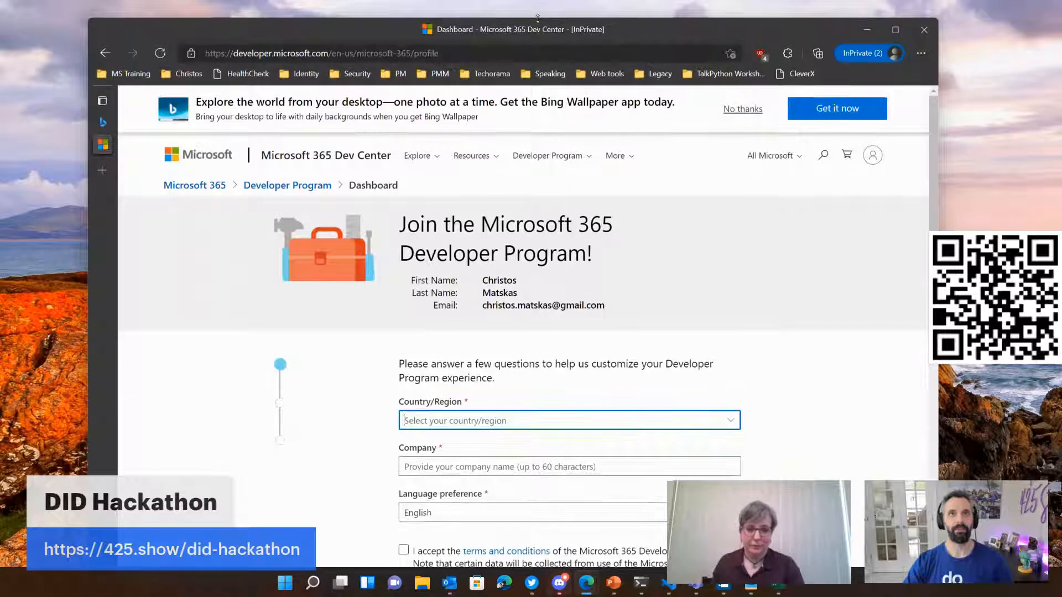
# Step: Set the country/region in the Developer Program form to United States
pyautogui.moveTo(537, 25)
pyautogui.mouseDown()
pyautogui.moveTo(548, 55)
pyautogui.moveTo(541, 45)
pyautogui.mouseUp()
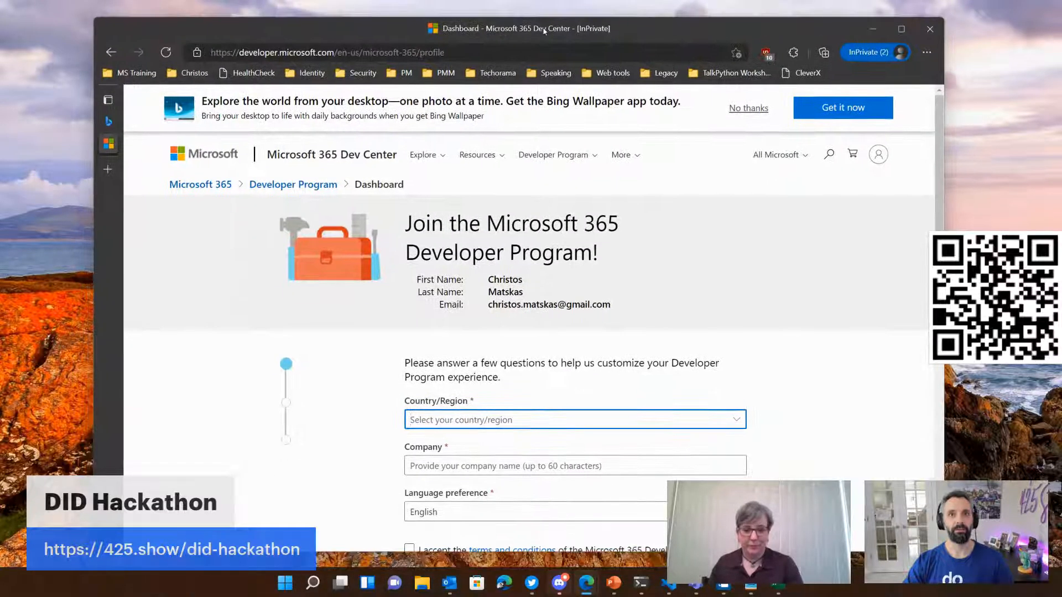
pyautogui.click(592, 418)
pyautogui.scroll(-20, 566, 404)
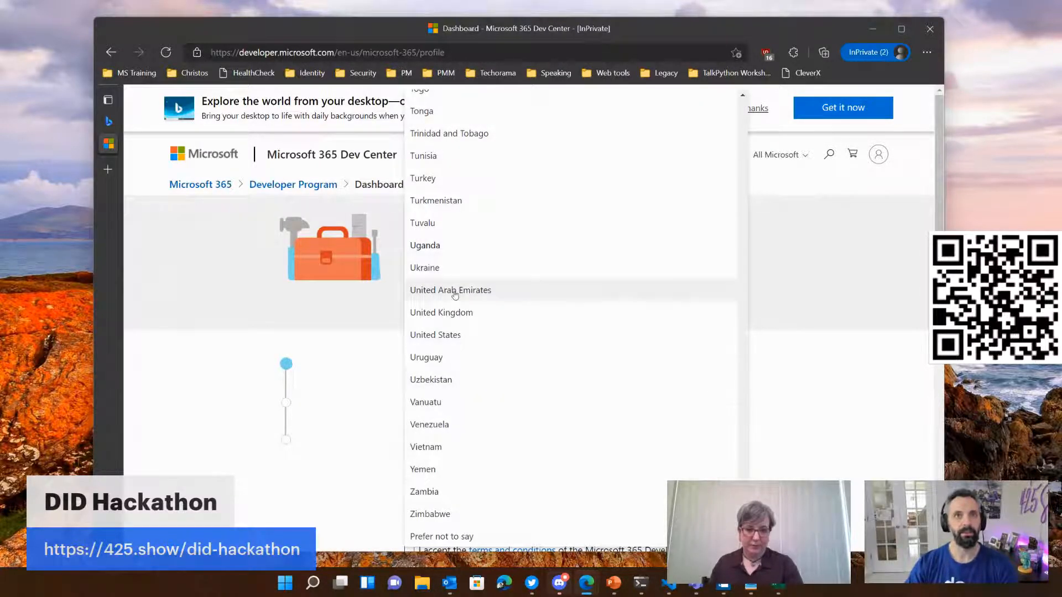
pyautogui.click(445, 335)
pyautogui.press('Tab')
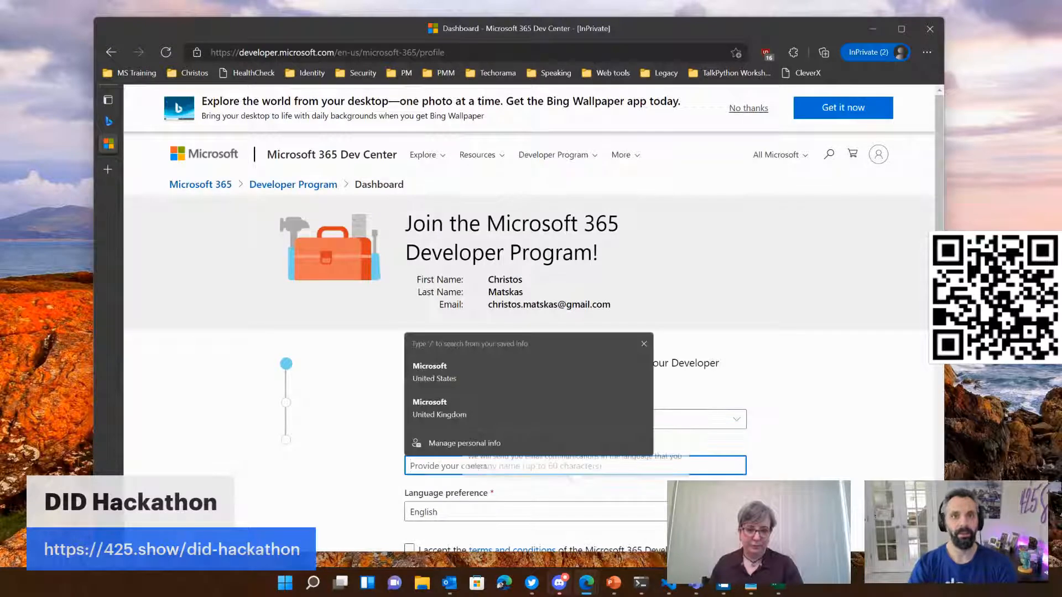
# Step: Enter Microsoft as the company name and replace it with "myself"
pyautogui.write('Microsof')
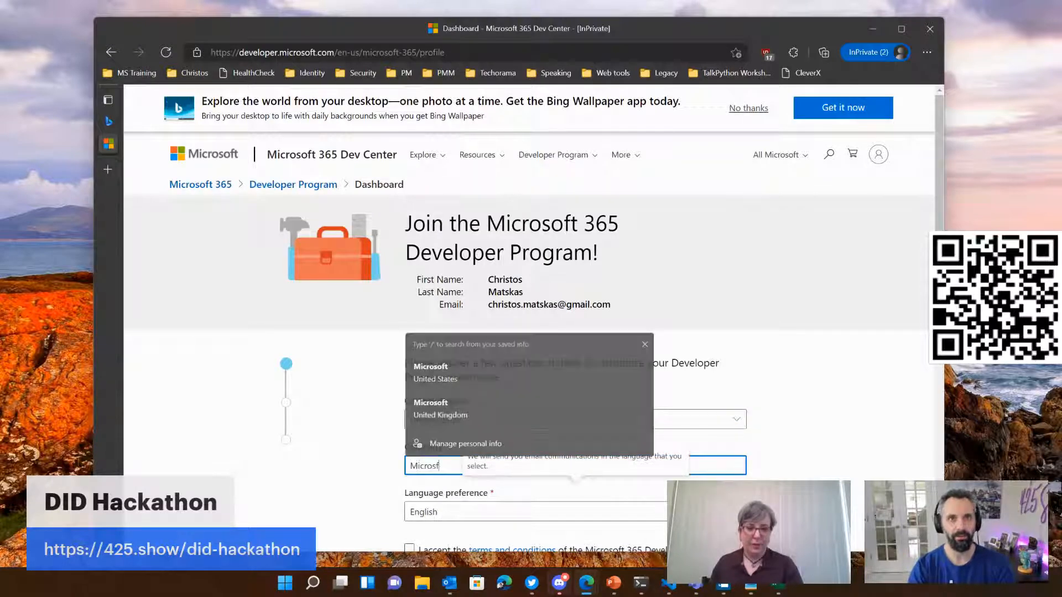
pyautogui.write('t')
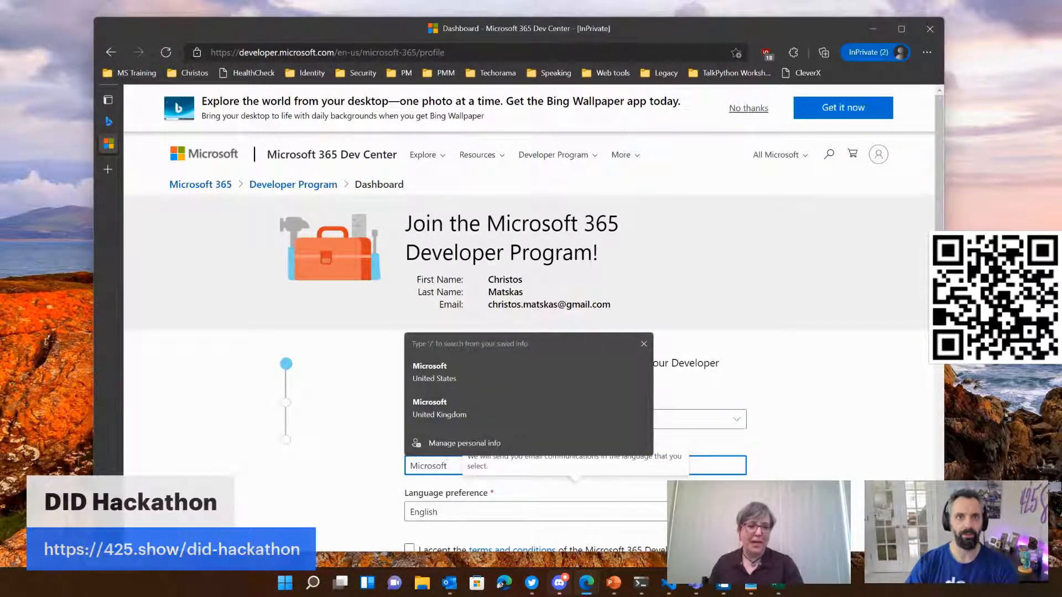
pyautogui.moveTo(460, 467); pyautogui.dragTo(293, 447)
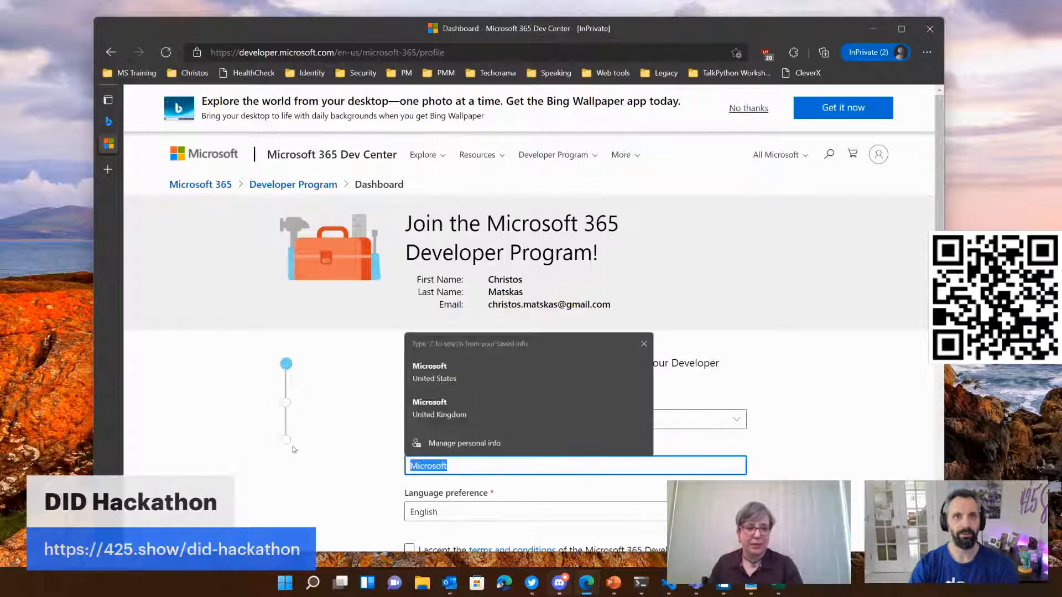
pyautogui.write('myself')
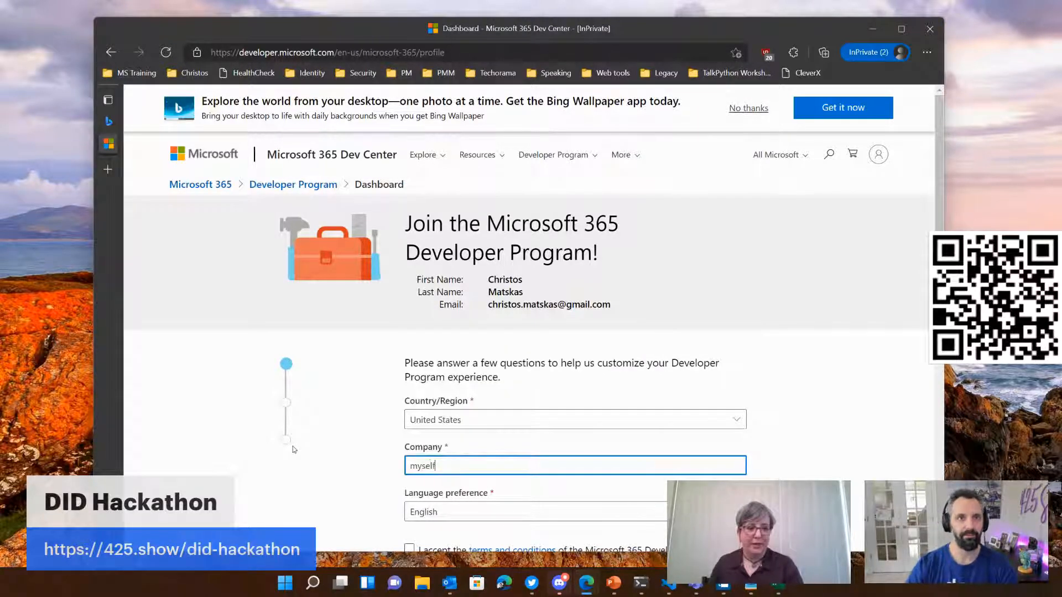
# Step: Select English as the language preference in the sign-up form
pyautogui.scroll(-3, 293, 449)
pyautogui.click(423, 370)
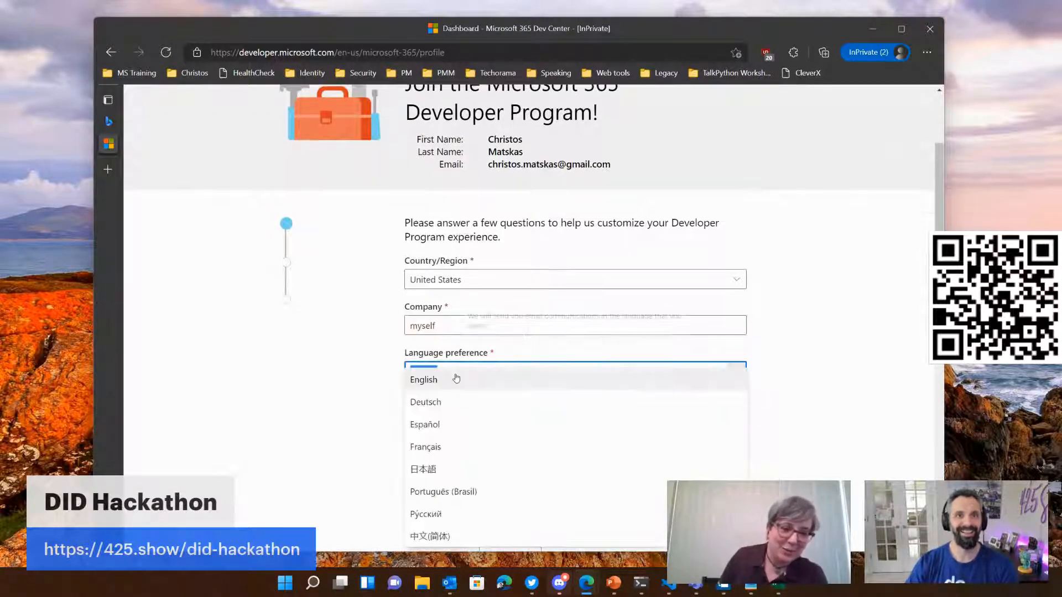
pyautogui.click(422, 378)
# Step: Replace the company name with the registrant's first name followed by "Ltd"
pyautogui.hotkey('shift', 'Tab')
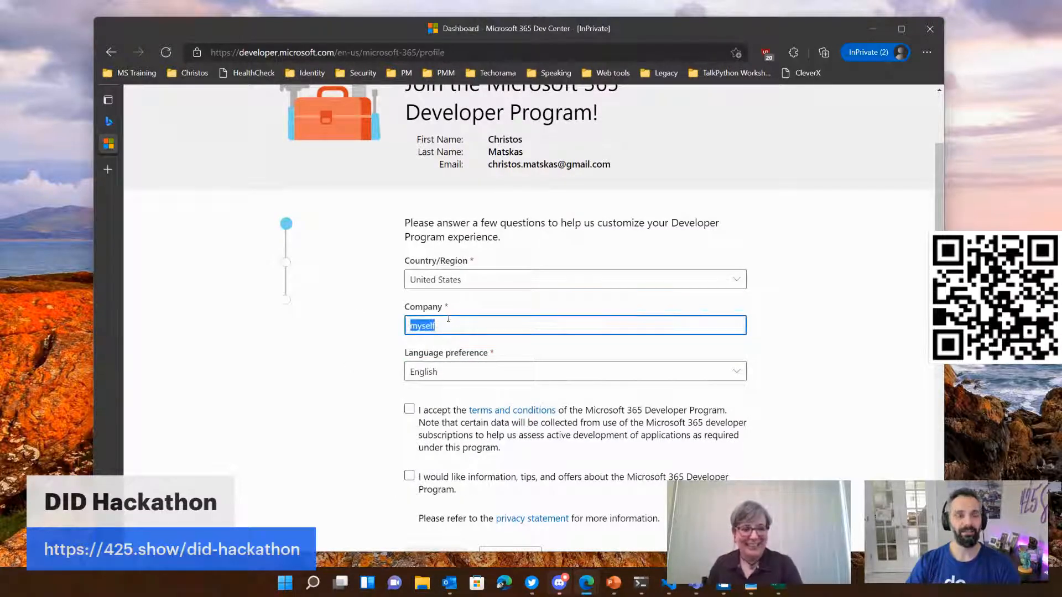
pyautogui.write('Christos')
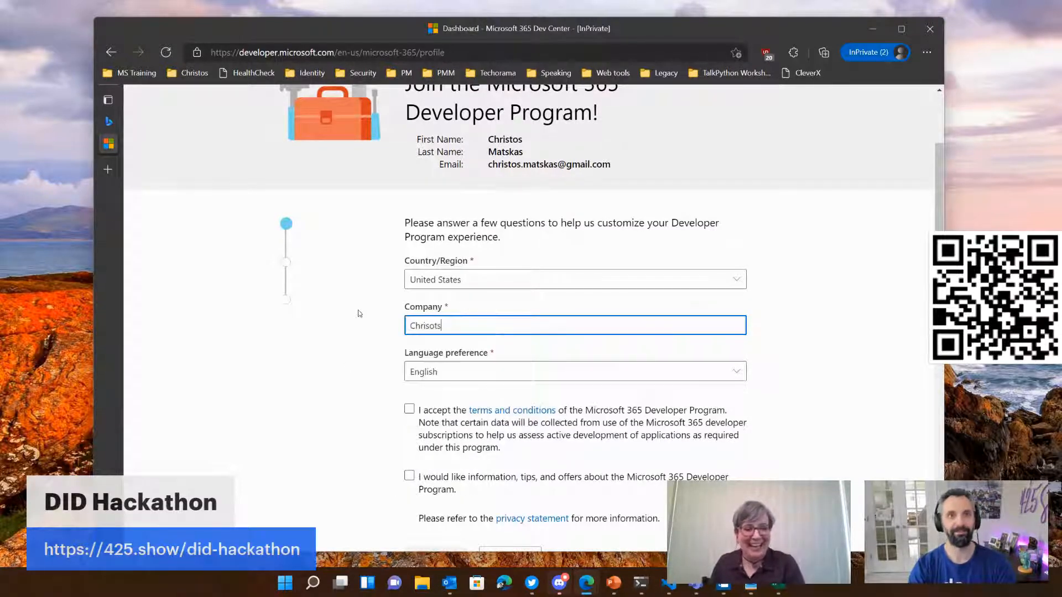
pyautogui.write(' Inc')
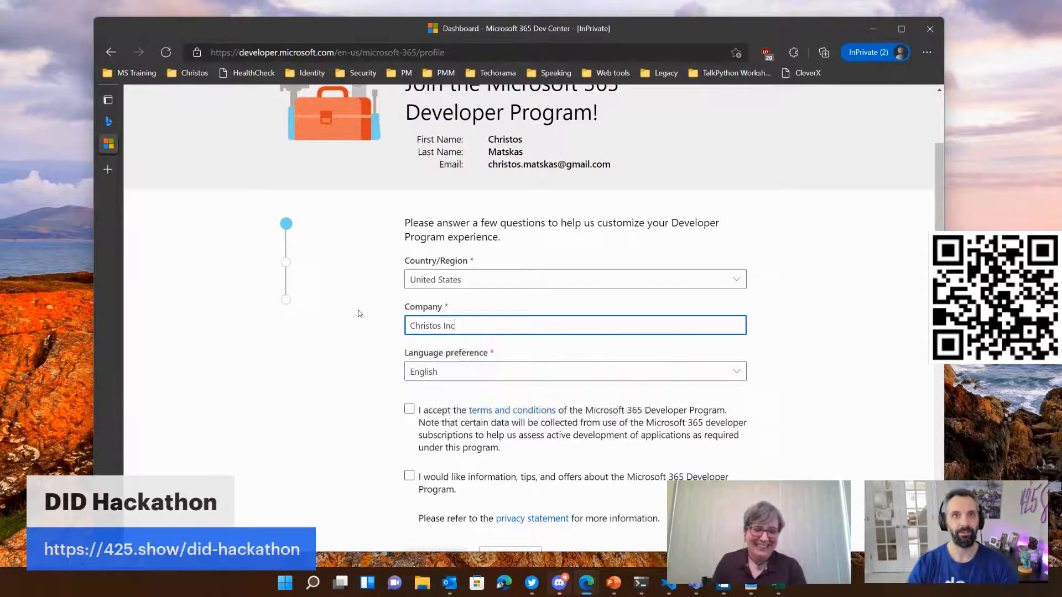
pyautogui.press('BackSpace')
pyautogui.press('BackSpace')
pyautogui.press('BackSpace')
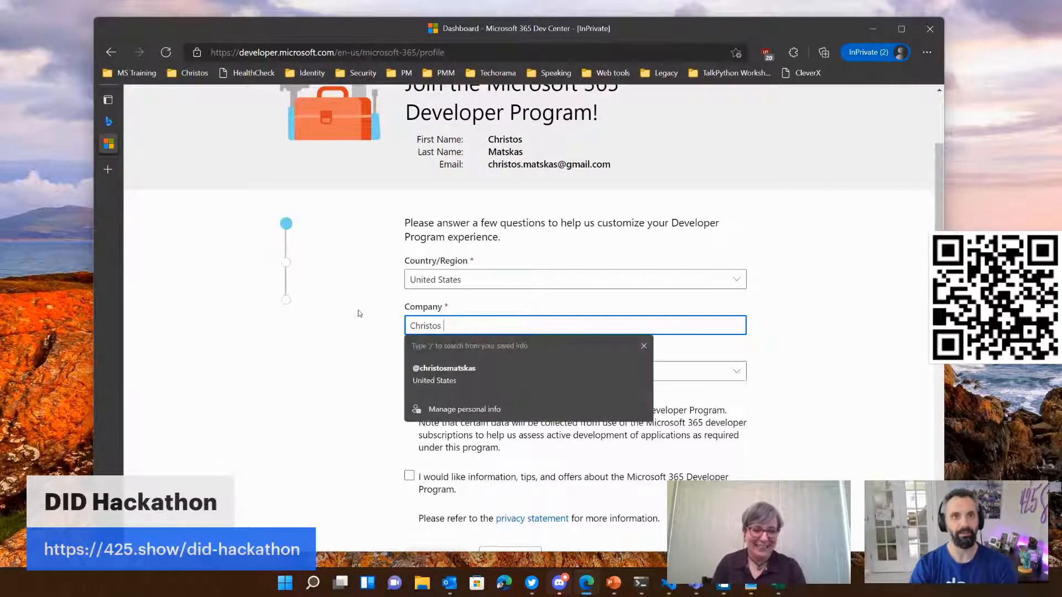
pyautogui.write('Ltd')
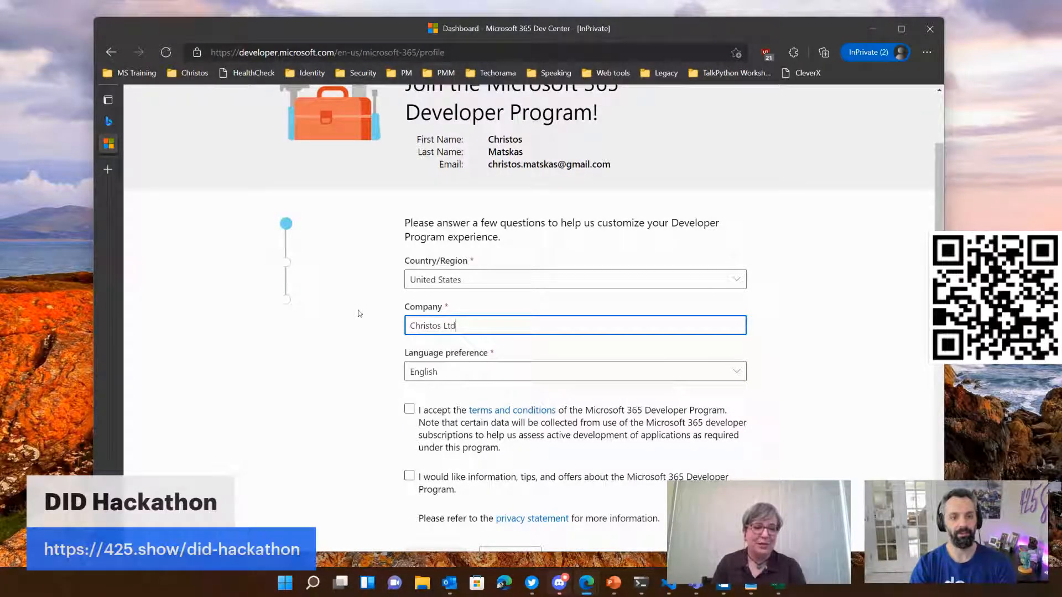
# Step: Accept the Microsoft 365 Developer Program terms and conditions and continue to the developer focus question
pyautogui.click(409, 409)
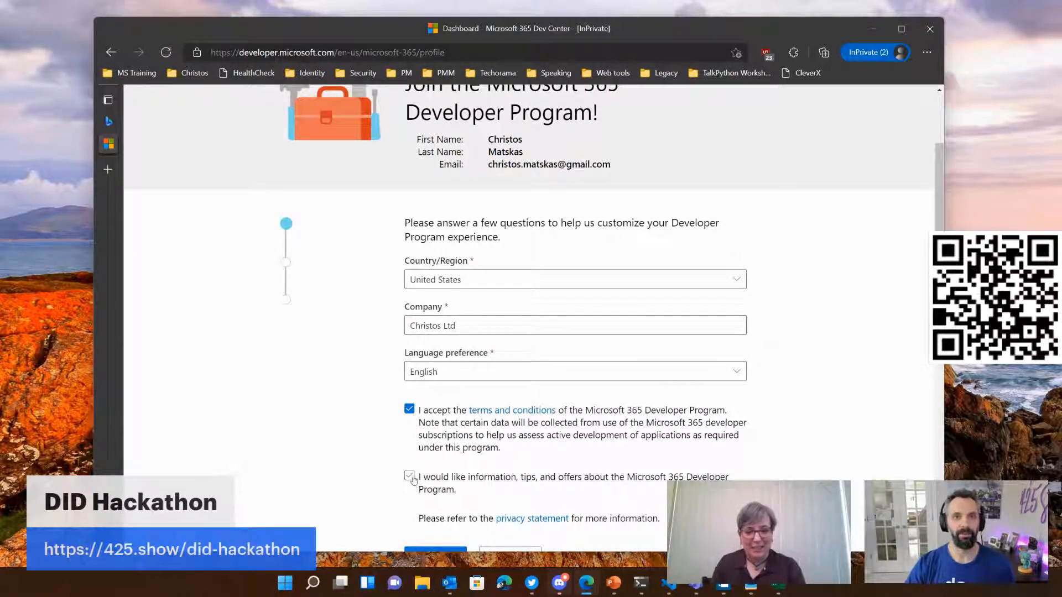
pyautogui.scroll(-3, 415, 476)
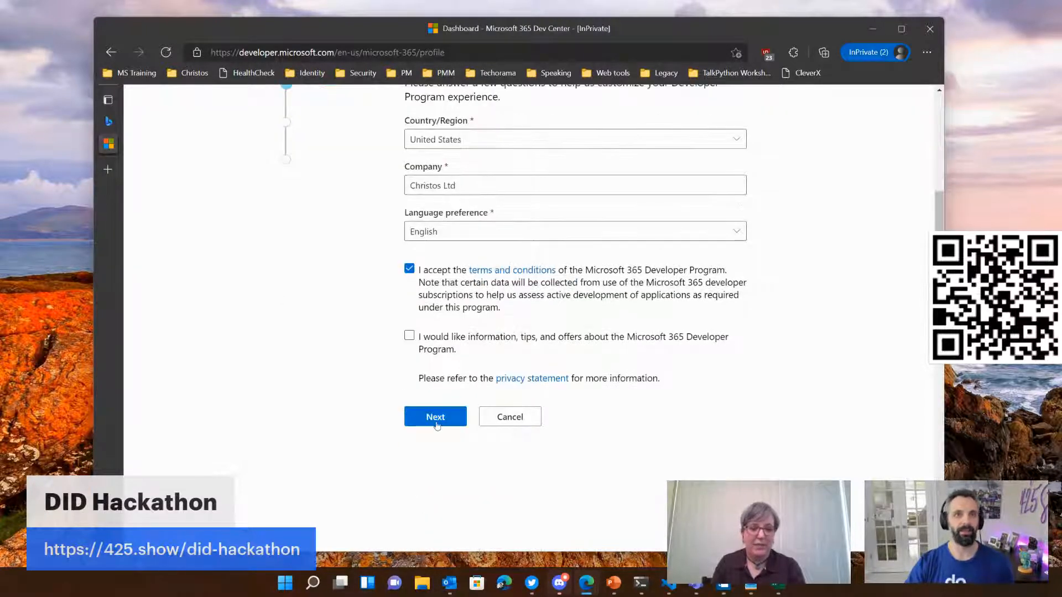
pyautogui.click(435, 417)
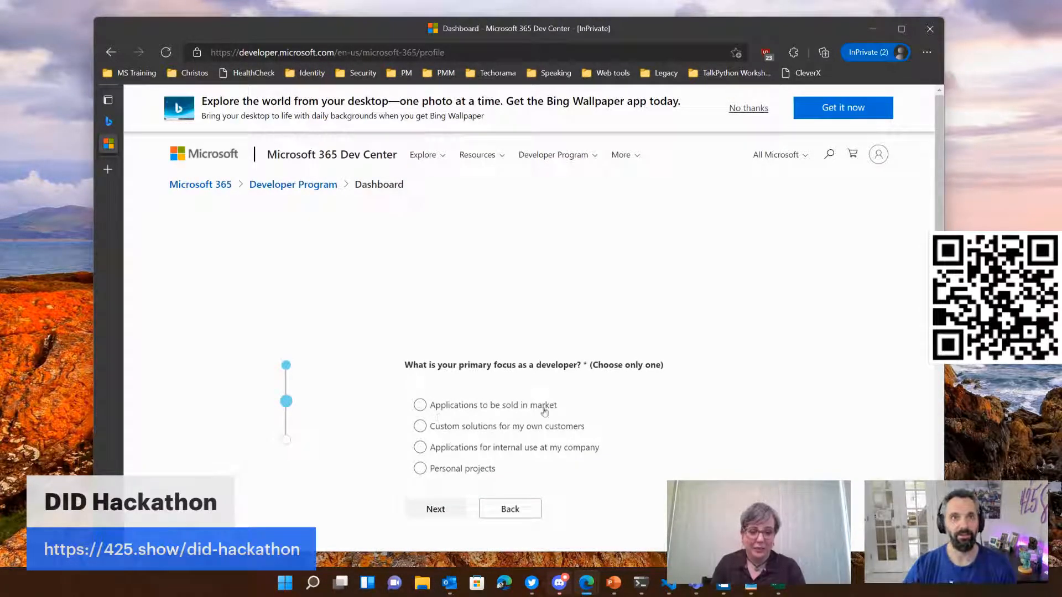
# Step: Choose "Custom solutions for my own customers" as the primary developer focus and continue to the development interests question
pyautogui.click(424, 428)
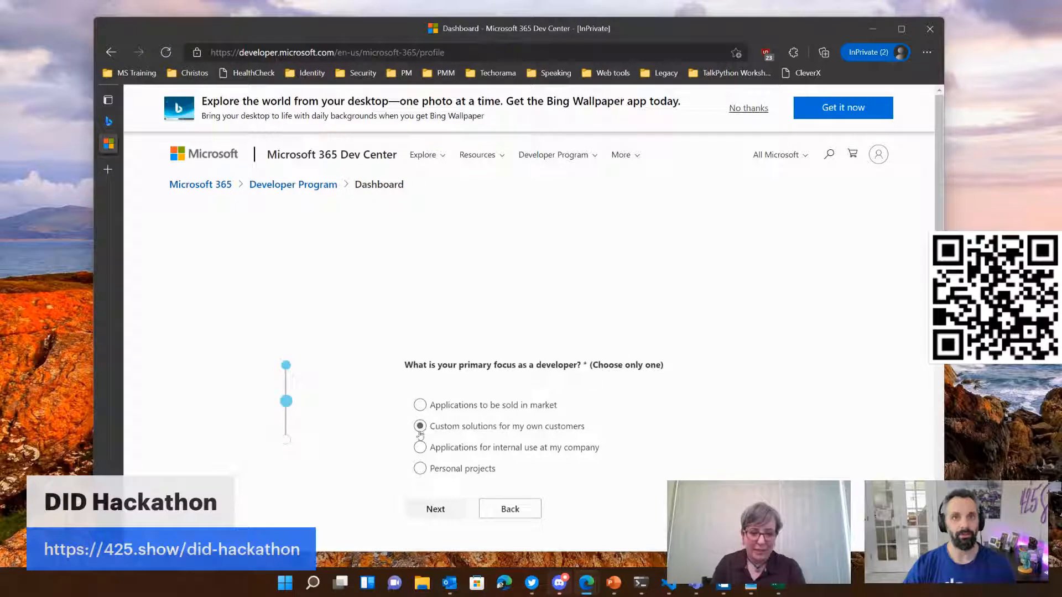
pyautogui.click(436, 510)
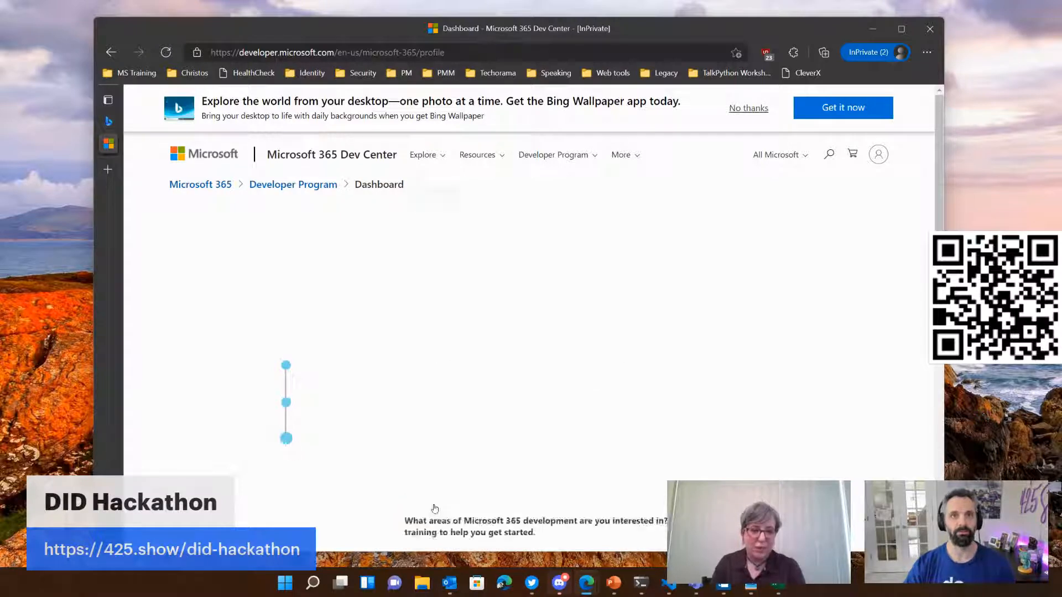
pyautogui.scroll(-1, 597, 455)
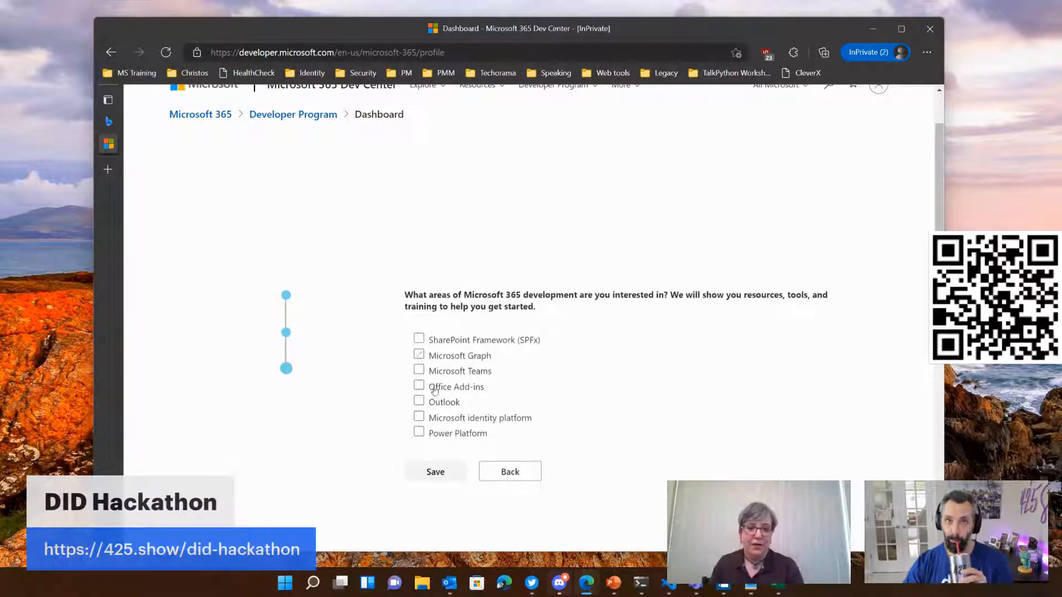
# Step: Select Microsoft identity platform as the development area of interest and save the profile preferences
pyautogui.click(419, 416)
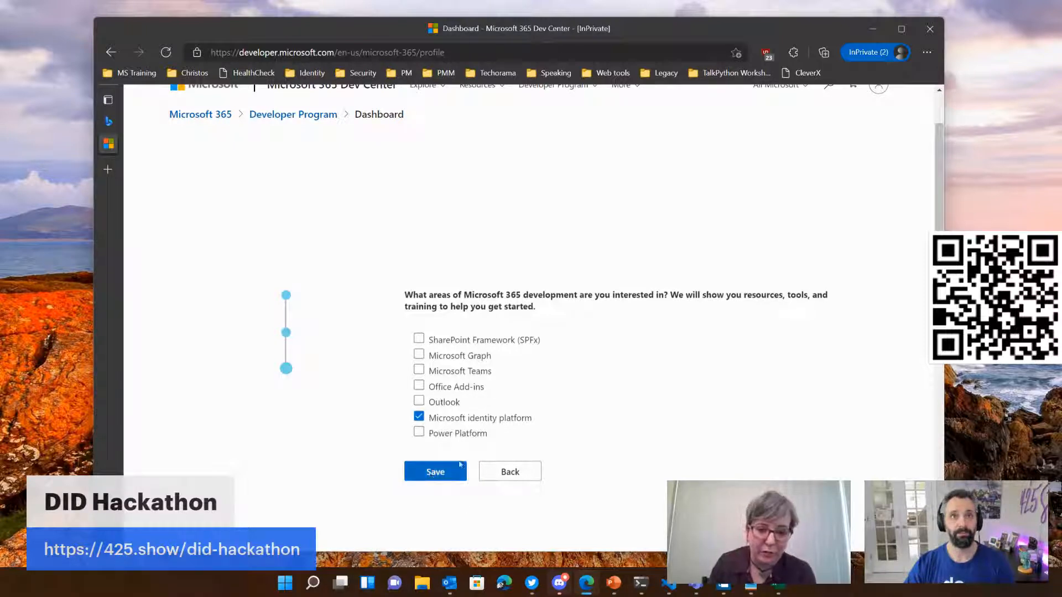
pyautogui.click(442, 472)
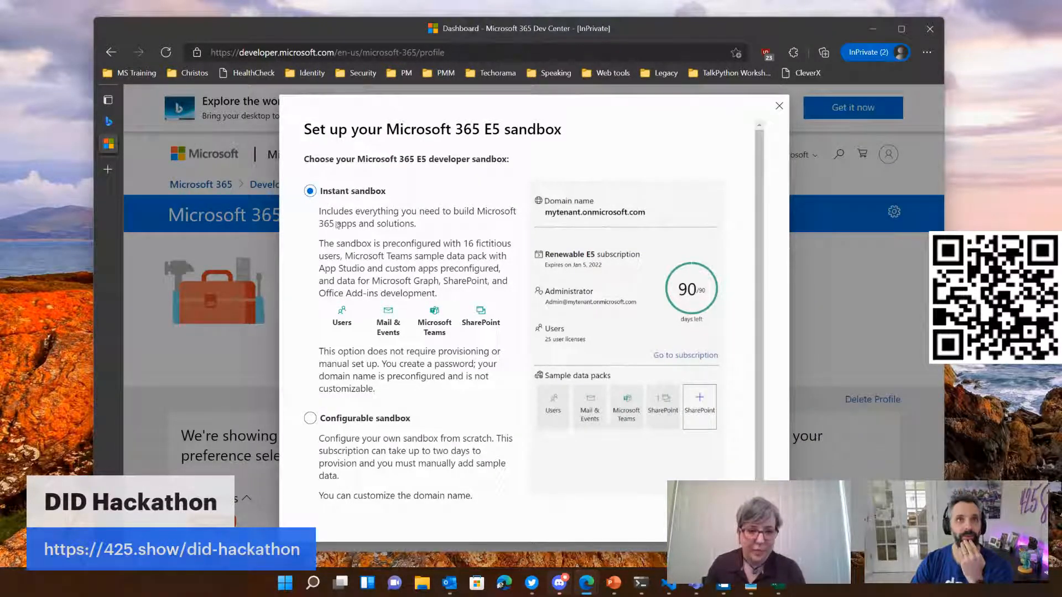
# Step: Proceed with the Instant sandbox option and keep North America (United States - CA) as the data center region
pyautogui.scroll(-1, 396, 304)
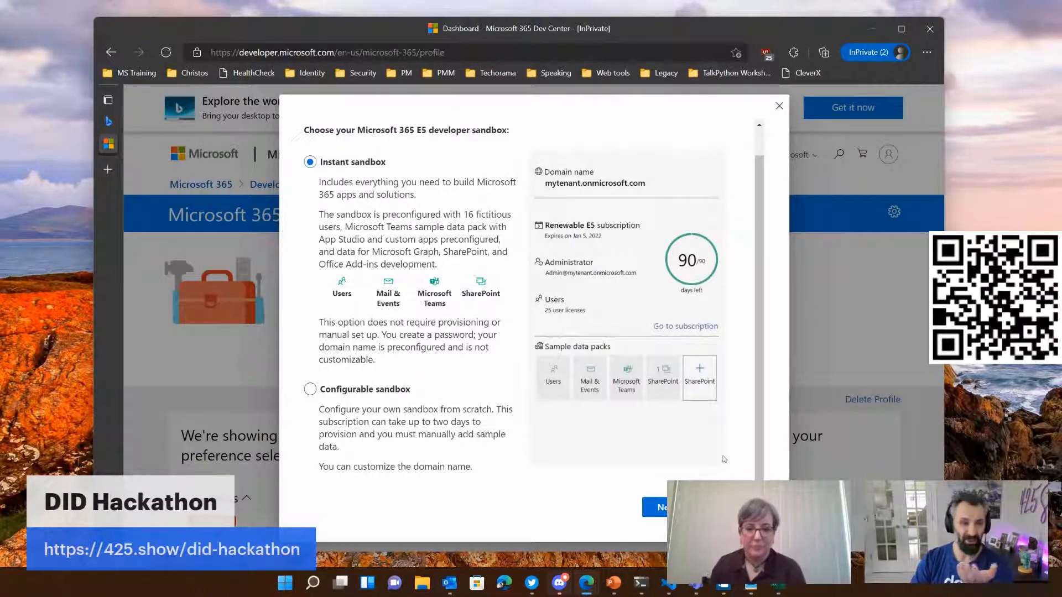
pyautogui.click(657, 507)
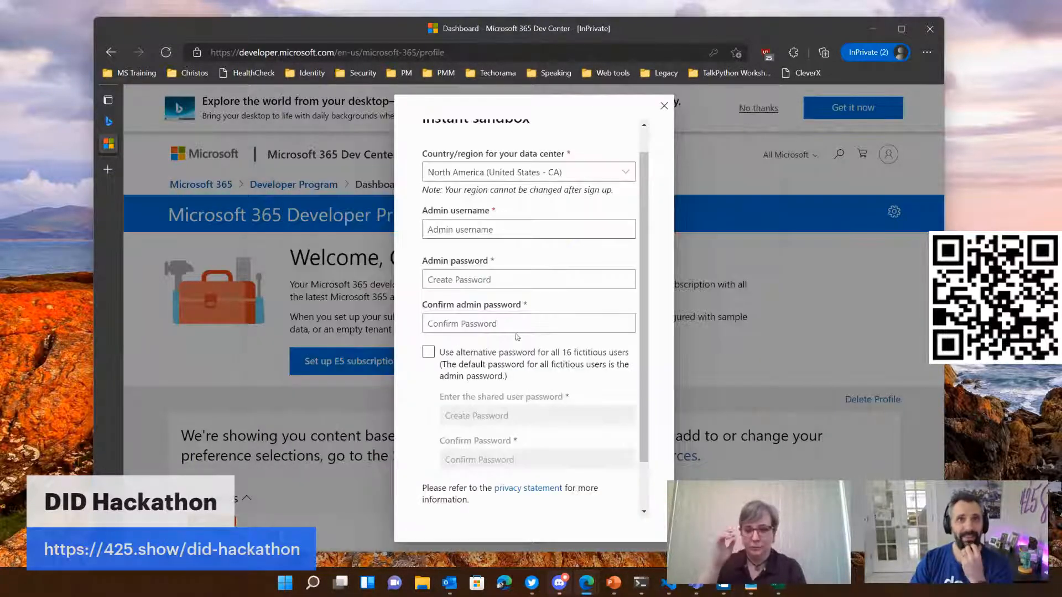
pyautogui.click(564, 174)
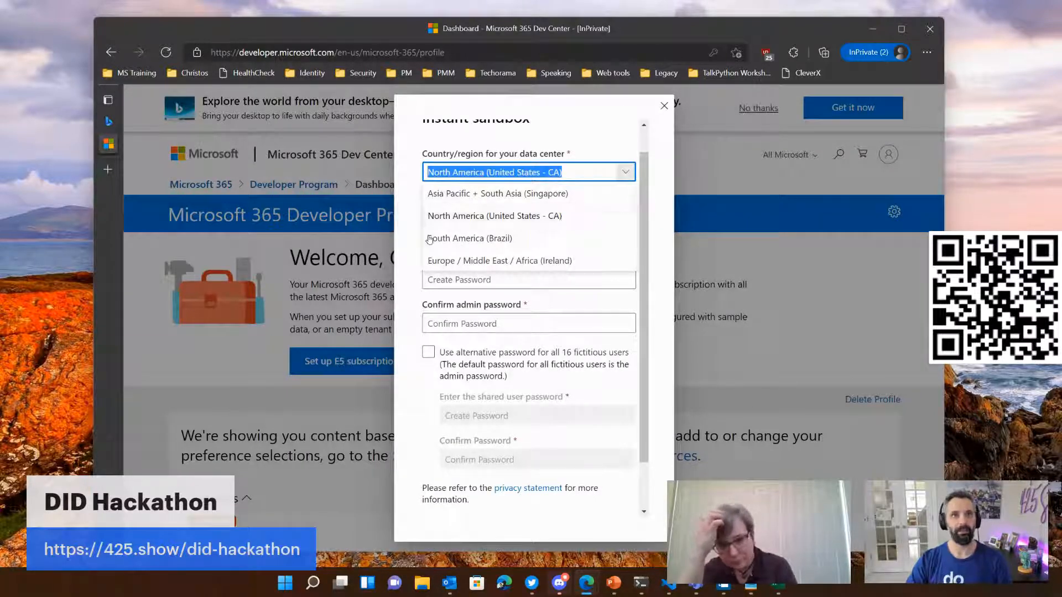
pyautogui.click(402, 254)
# Step: Enter "superadmin" as the admin username for the instant sandbox
pyautogui.click(429, 233)
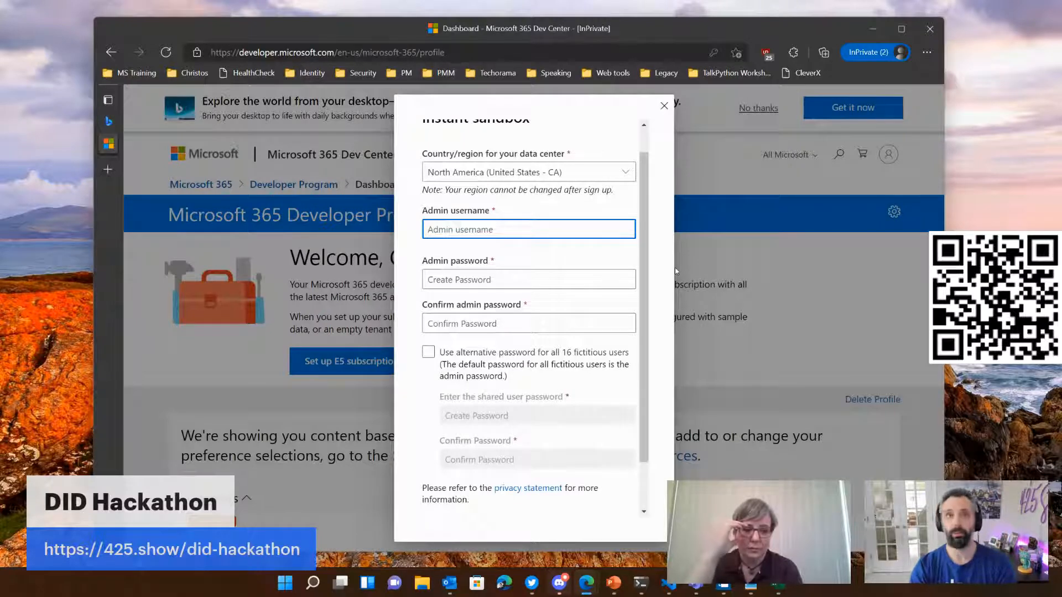
pyautogui.write('superadmin')
pyautogui.press('Tab')
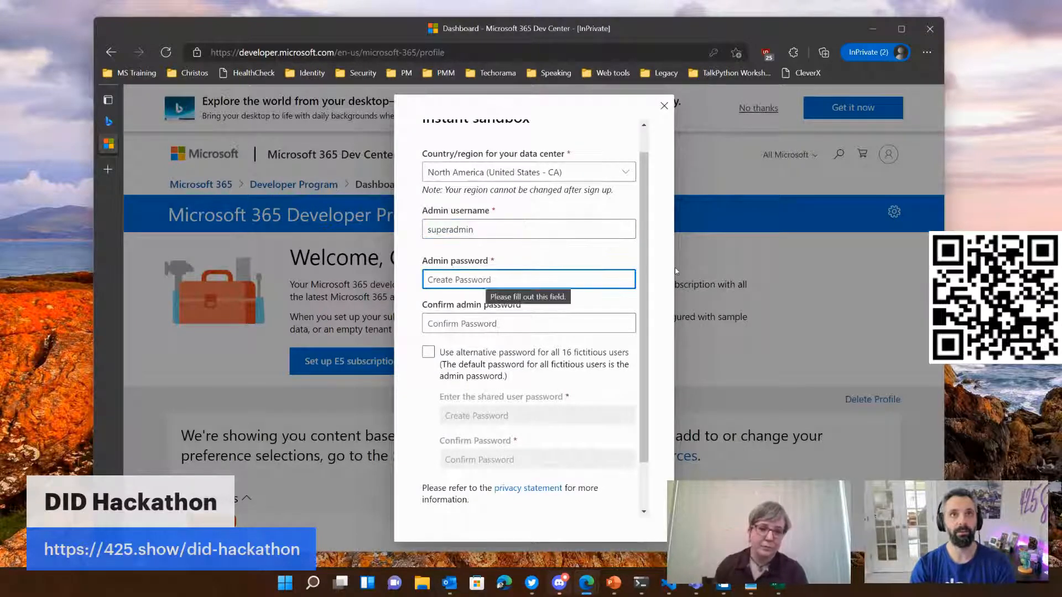
# Step: Replace the admin username with the administrator's first name
pyautogui.hotkey('shift', 'Tab')
pyautogui.press('BackSpace')
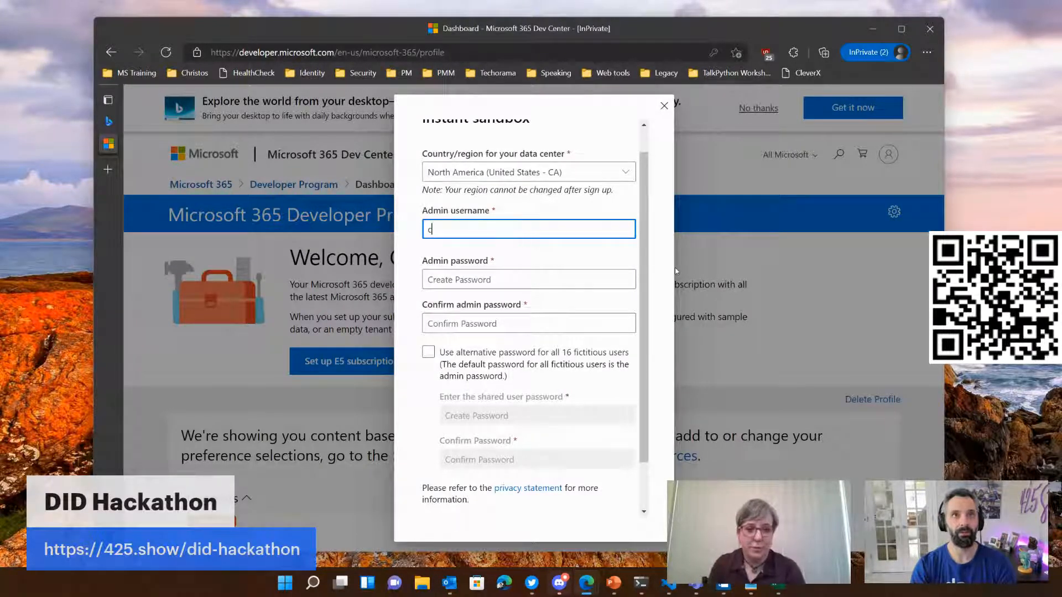
pyautogui.write('christos')
pyautogui.press('Tab')
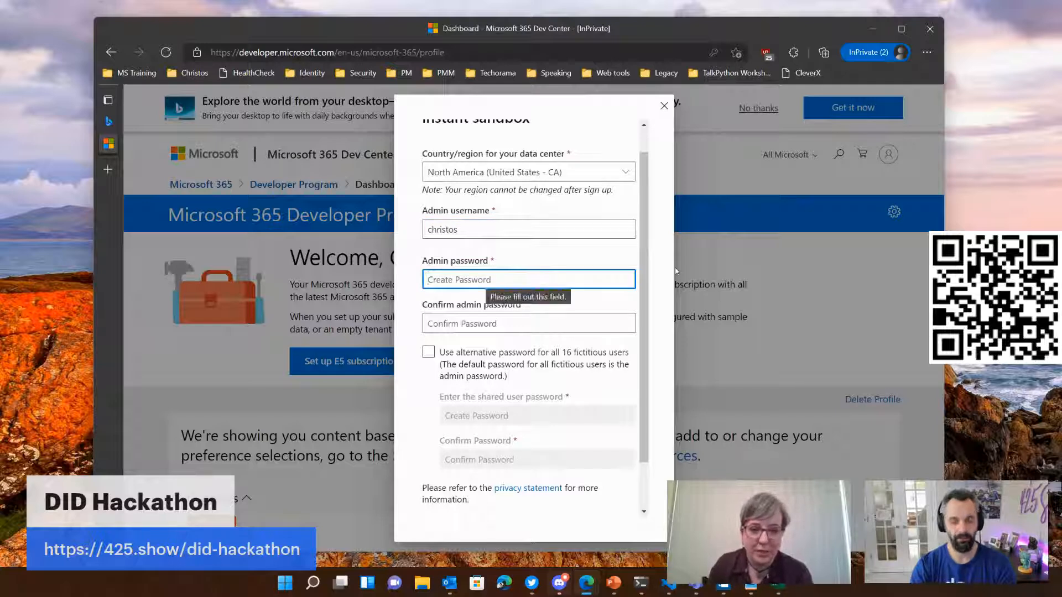
# Step: Enter and confirm the admin password, leave the alternative password for fictitious users off, and continue to phone verification
pyautogui.write('********')
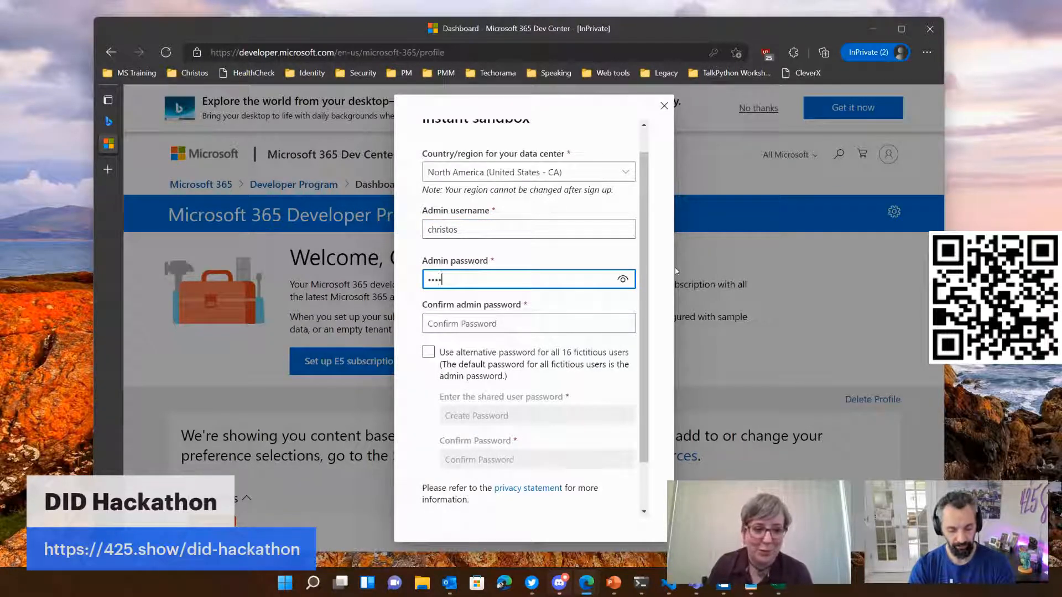
pyautogui.write('*')
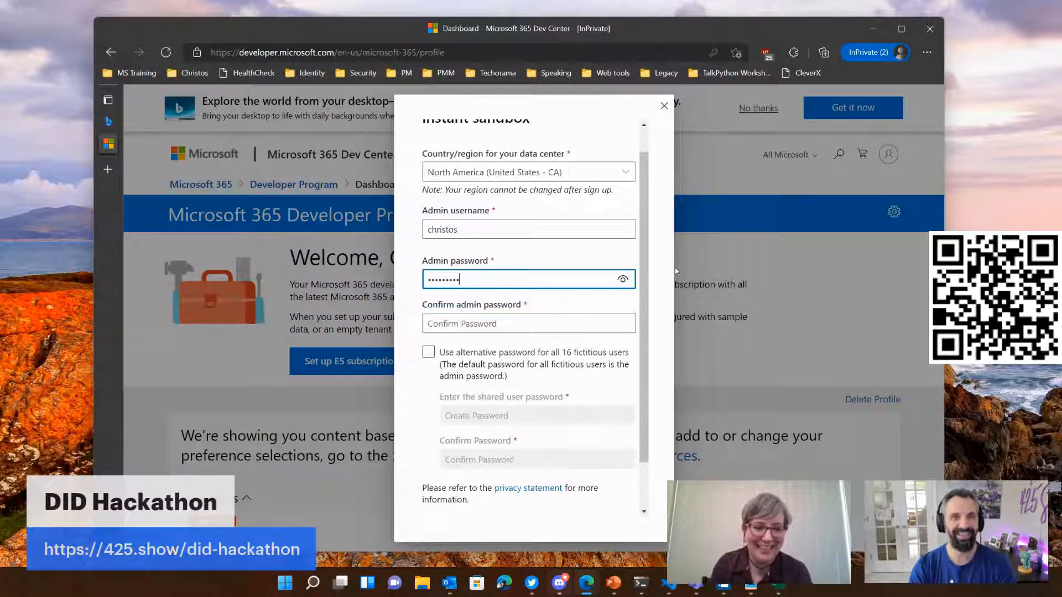
pyautogui.press('Tab')
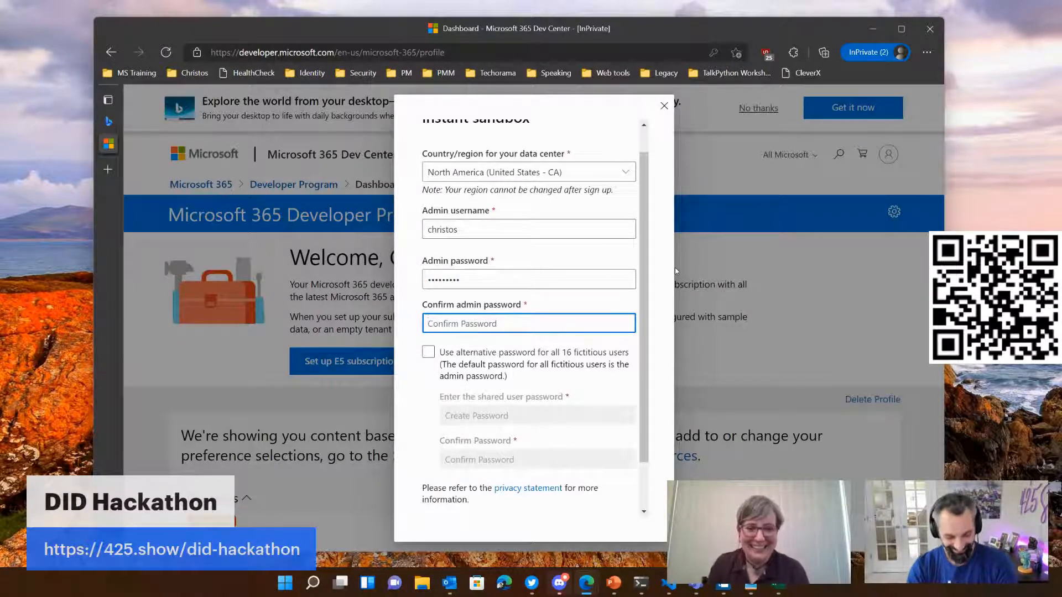
pyautogui.write('*********')
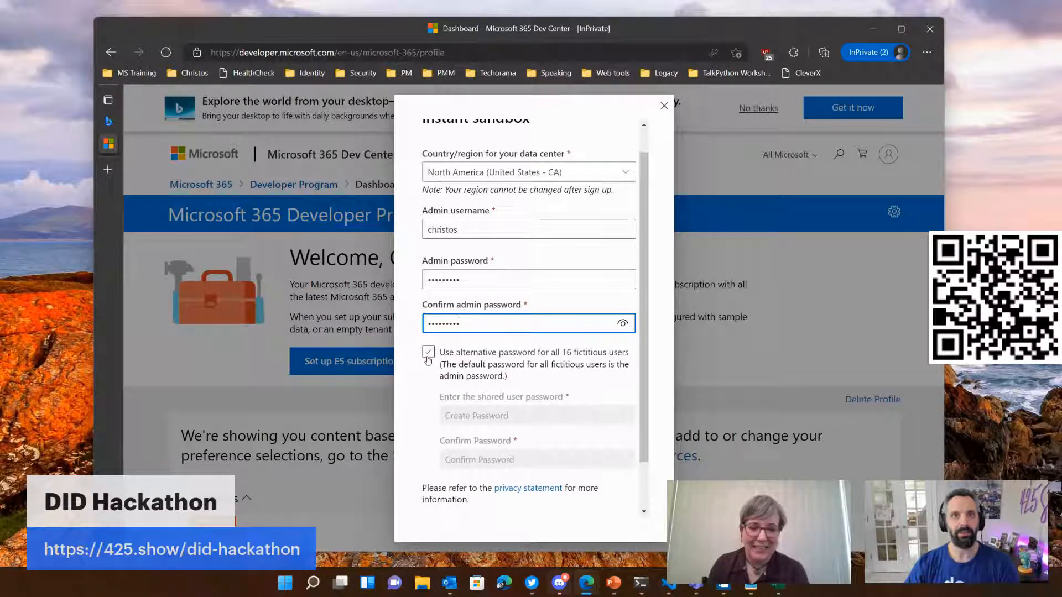
pyautogui.scroll(-1, 425, 404)
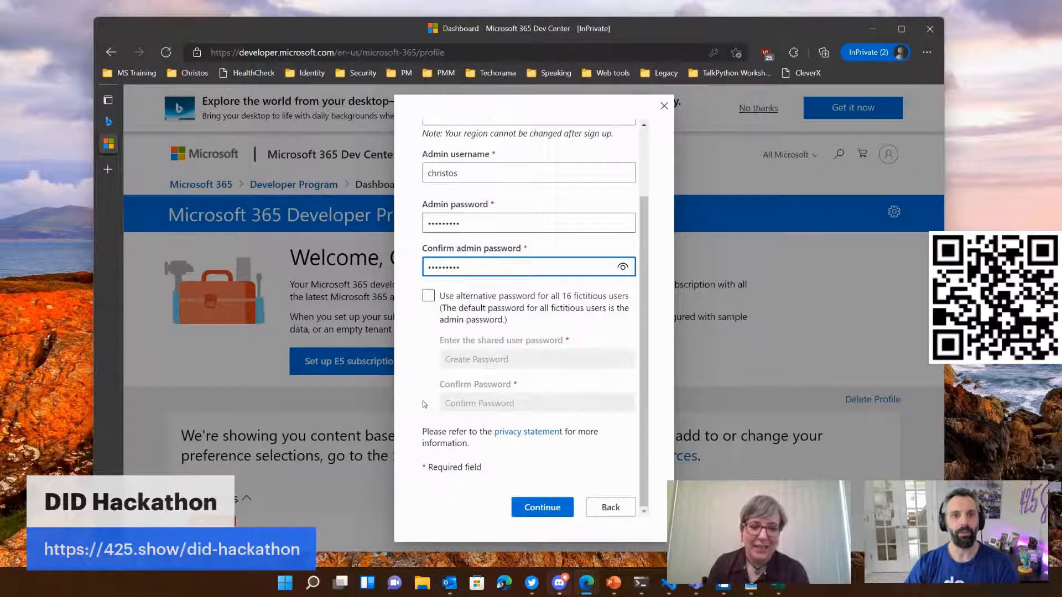
pyautogui.click(539, 506)
# Step: Activate the phone number field, and move the browser window out of view before bringing it back maximized
pyautogui.click(520, 360)
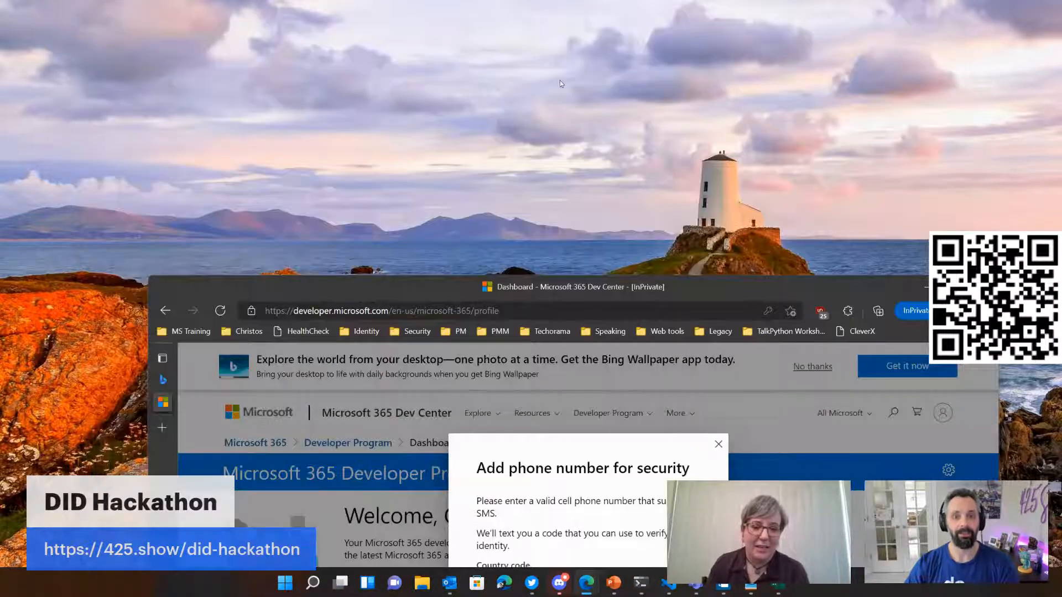
pyautogui.moveTo(560, 81); pyautogui.dragTo(575, 596)
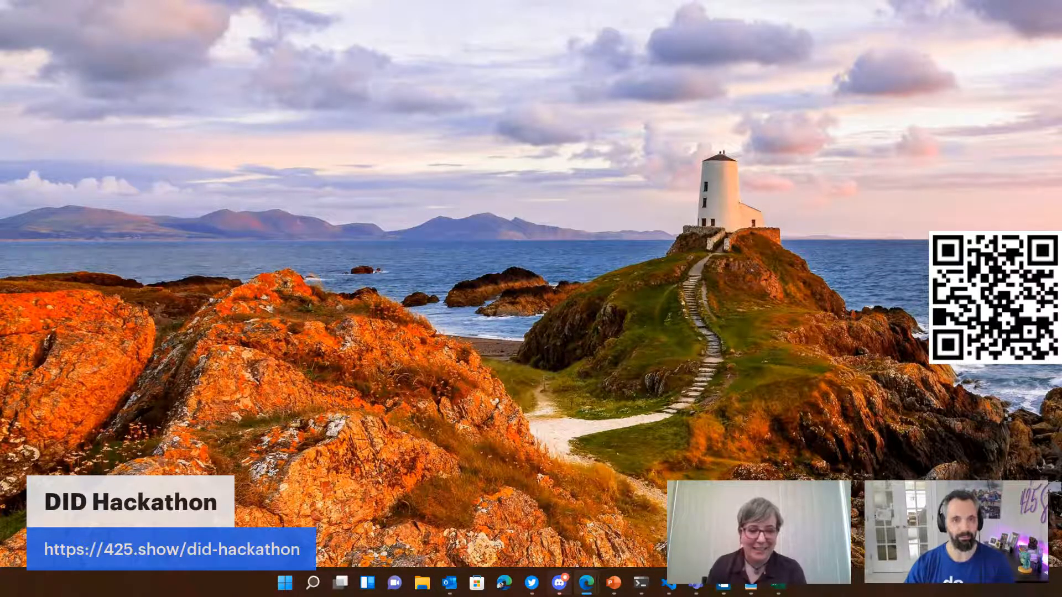
pyautogui.moveTo(558, 0); pyautogui.dragTo(501, 7)
# Step: Look over the developer program dashboard and go to the new E5 subscription
pyautogui.scroll(-4, 560, 392)
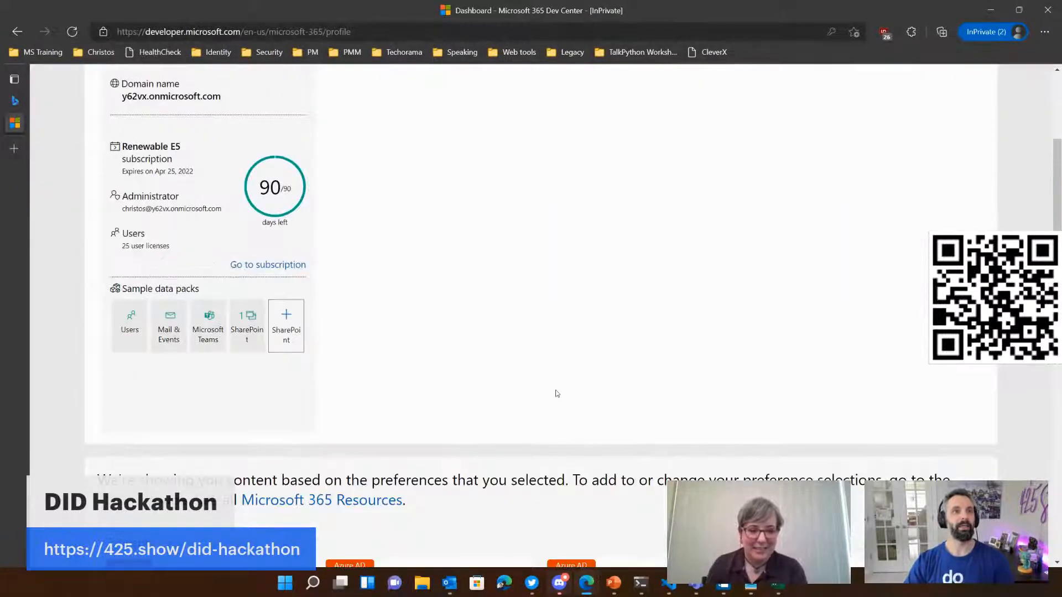
pyautogui.scroll(-1, 557, 394)
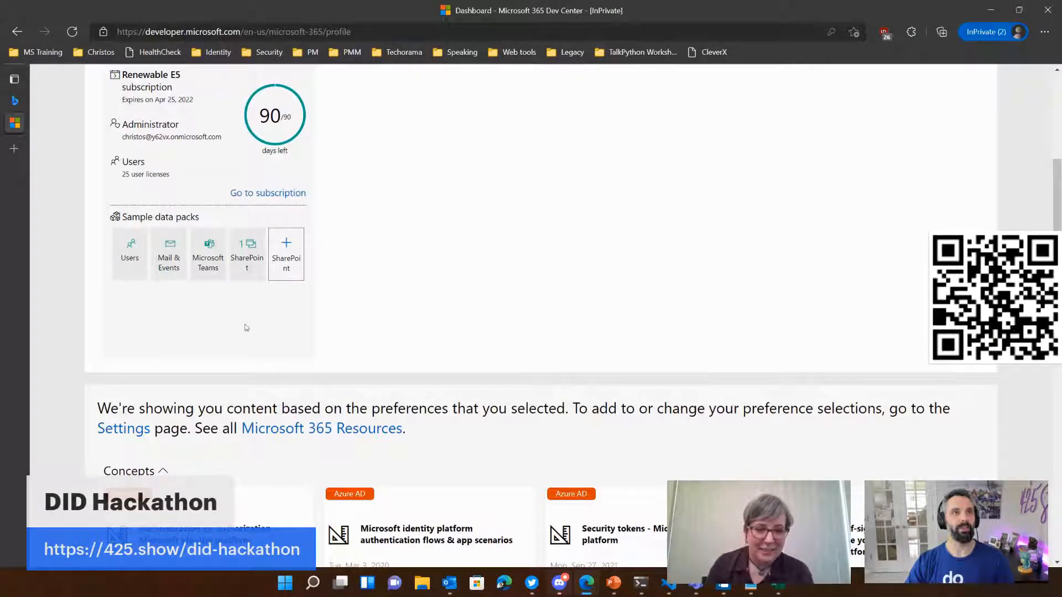
pyautogui.scroll(-15, 486, 344)
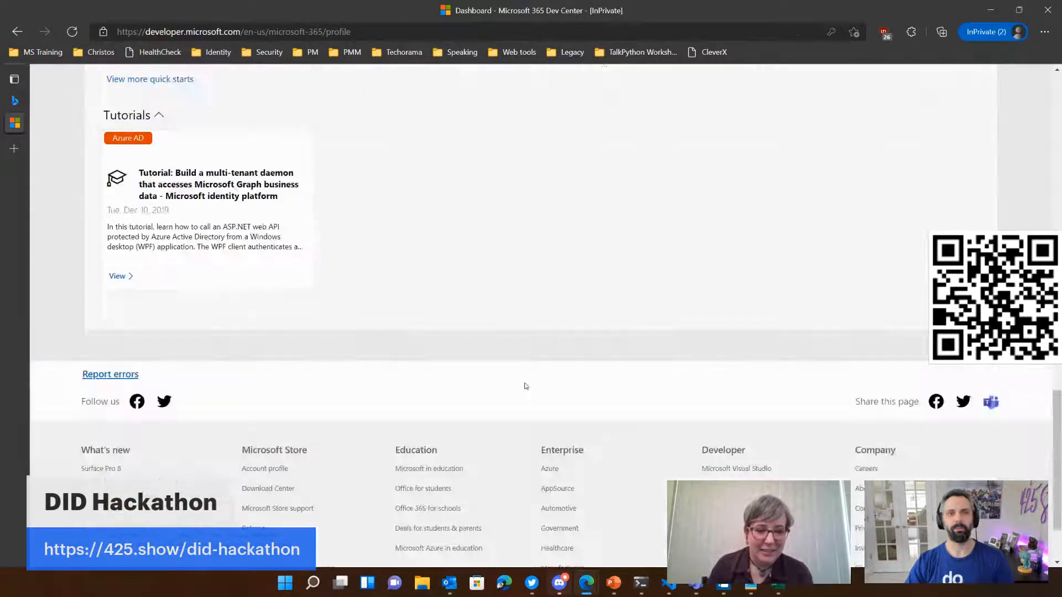
pyautogui.scroll(20, 527, 384)
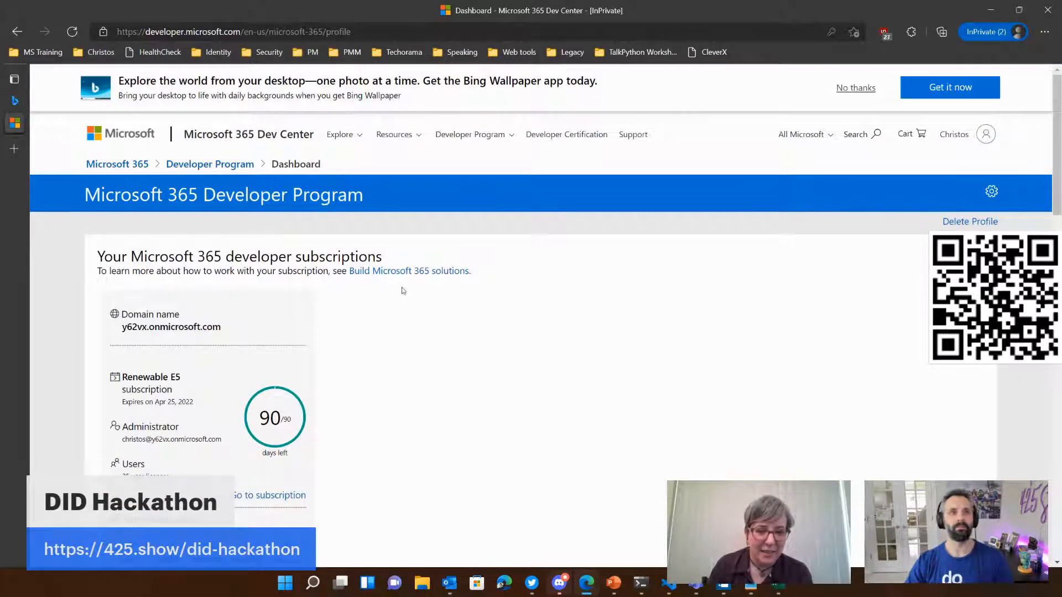
pyautogui.scroll(-2, 361, 367)
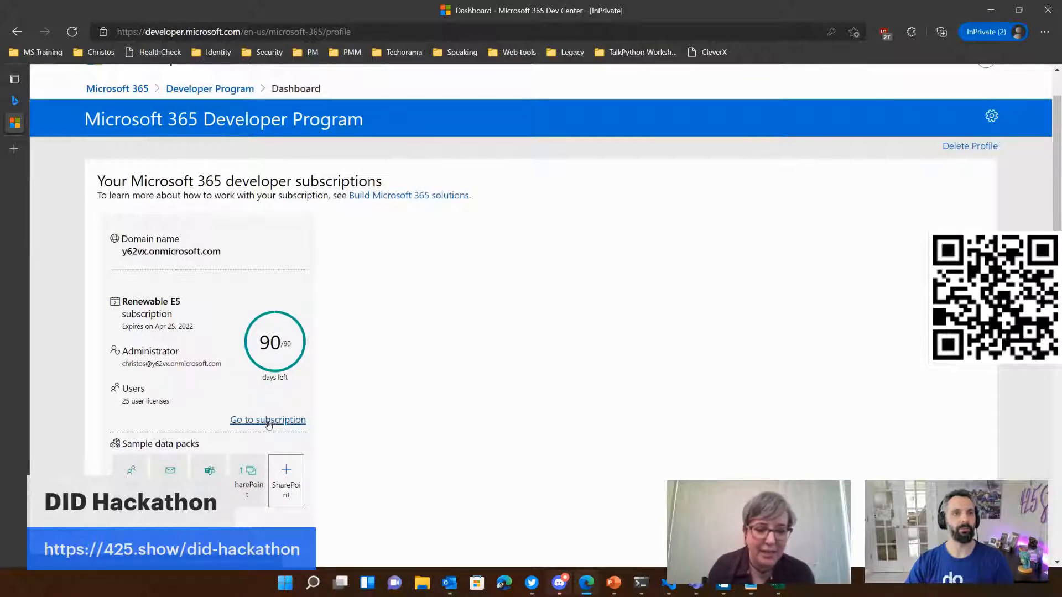
pyautogui.click(268, 422)
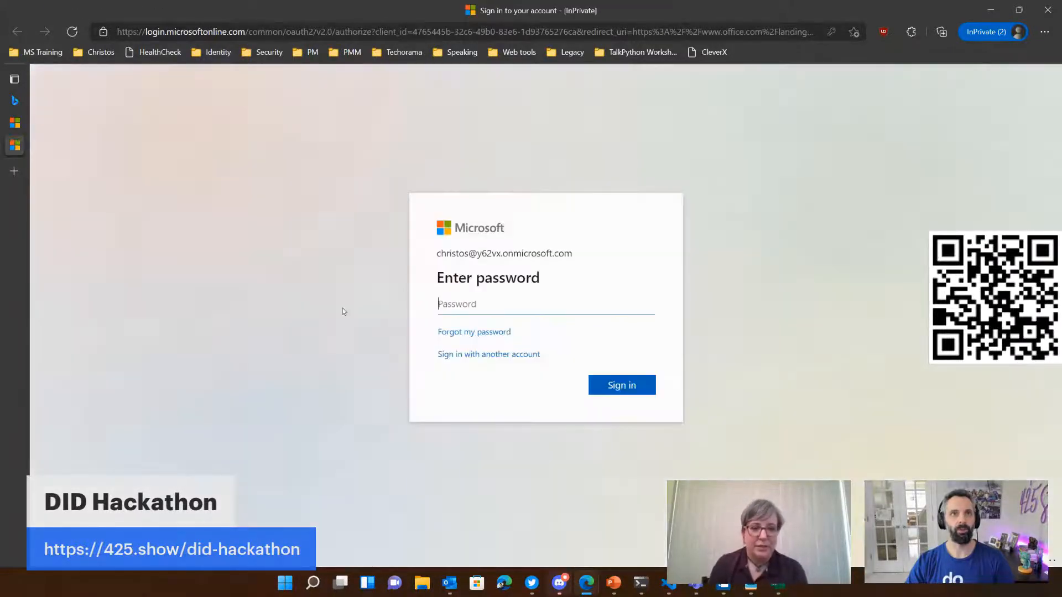
# Step: Sign in with the sandbox administrator's password and skip the Security Defaults setup for now
pyautogui.click(505, 305)
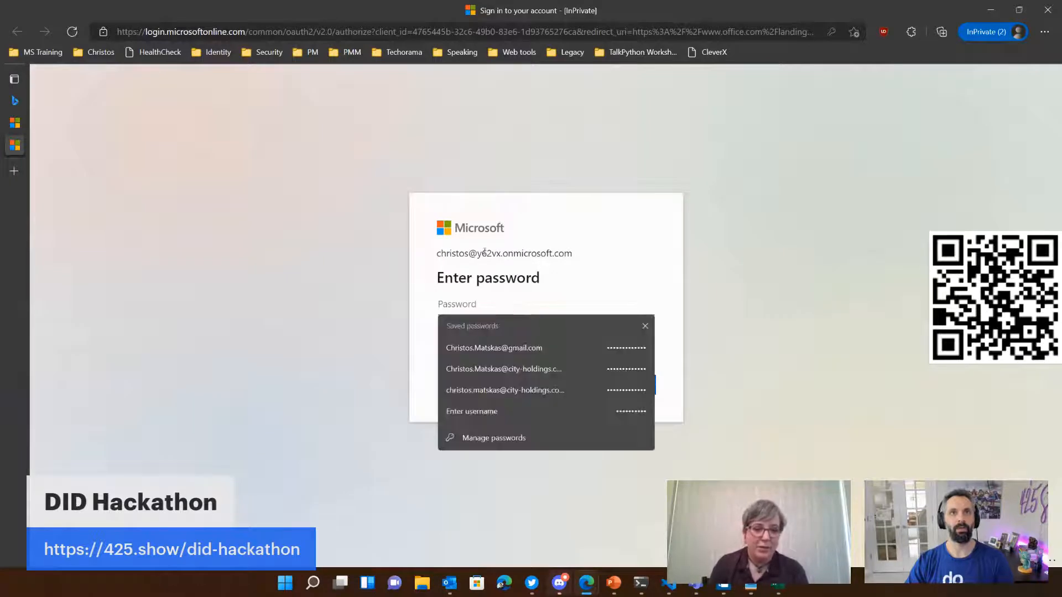
pyautogui.moveTo(476, 253); pyautogui.dragTo(501, 253)
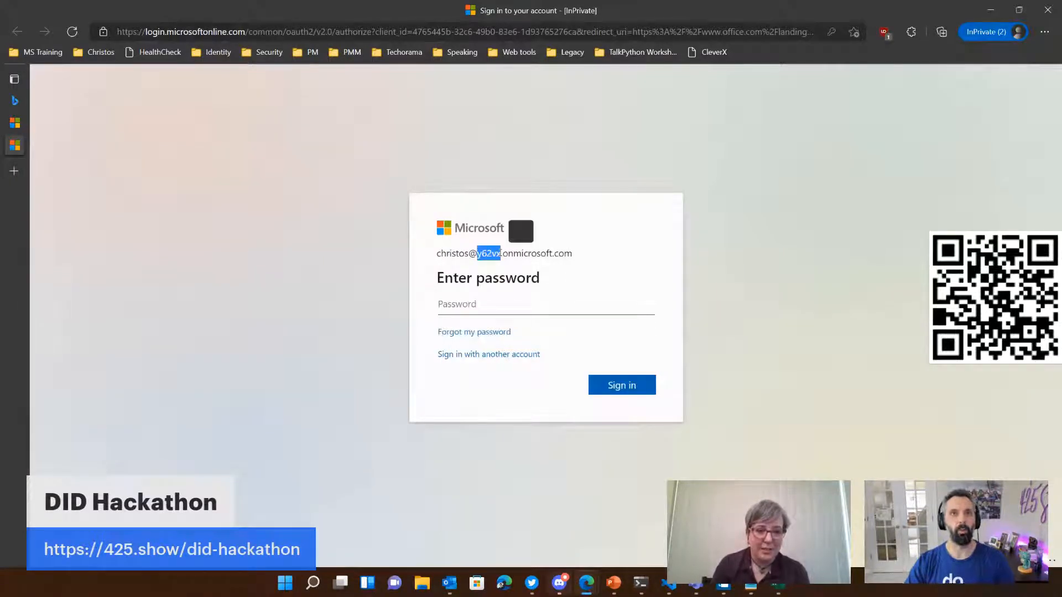
pyautogui.click(542, 309)
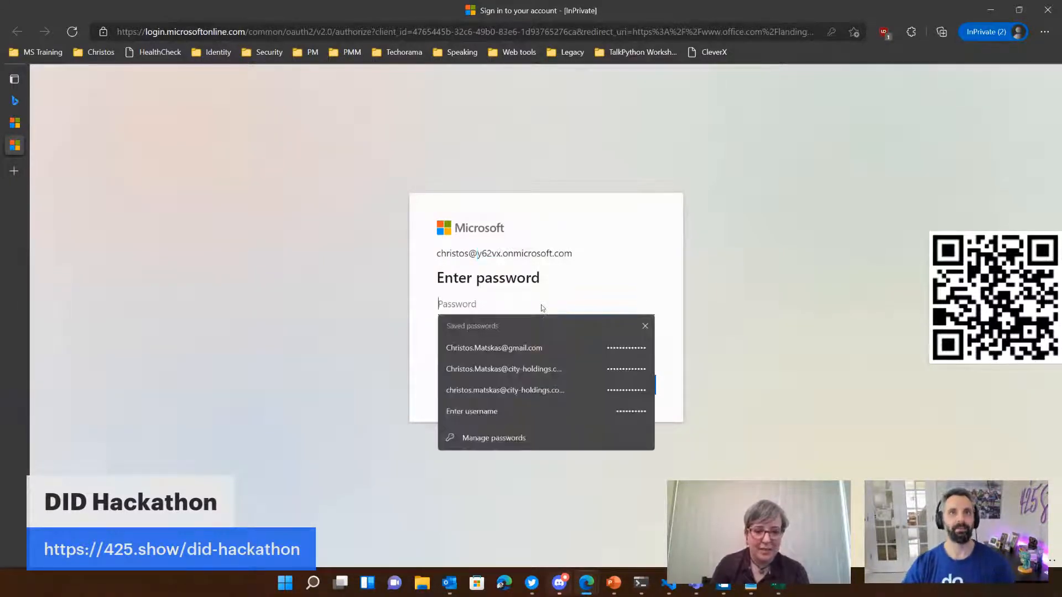
pyautogui.write('•••••••')
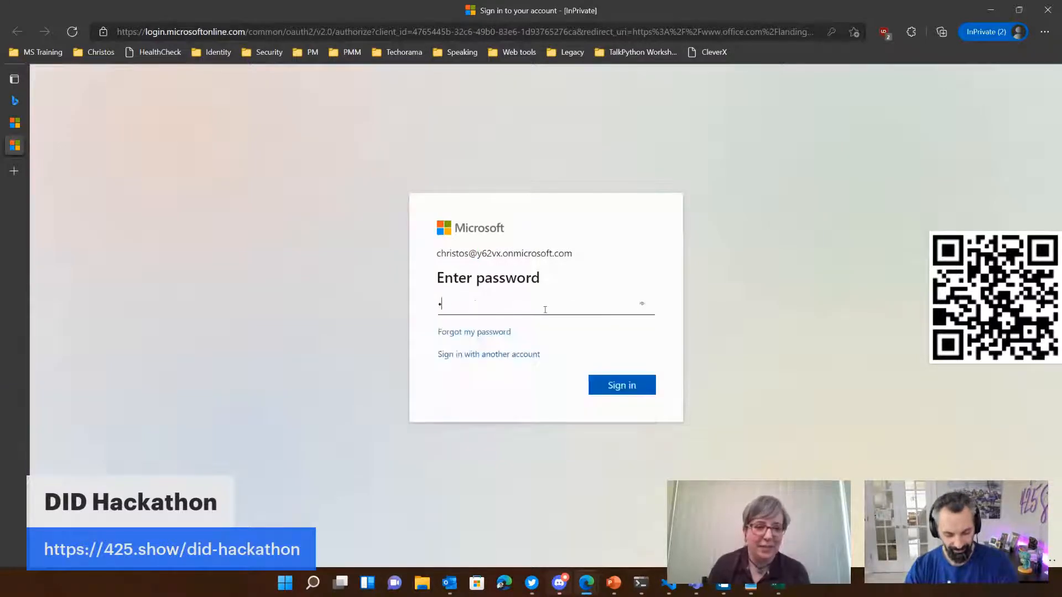
pyautogui.write('•')
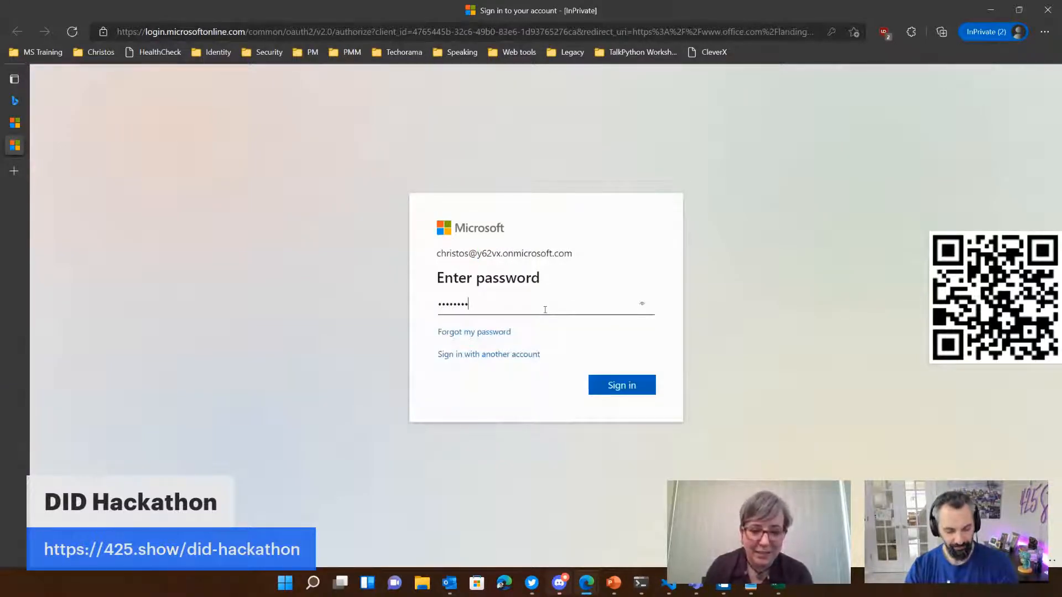
pyautogui.press('Return')
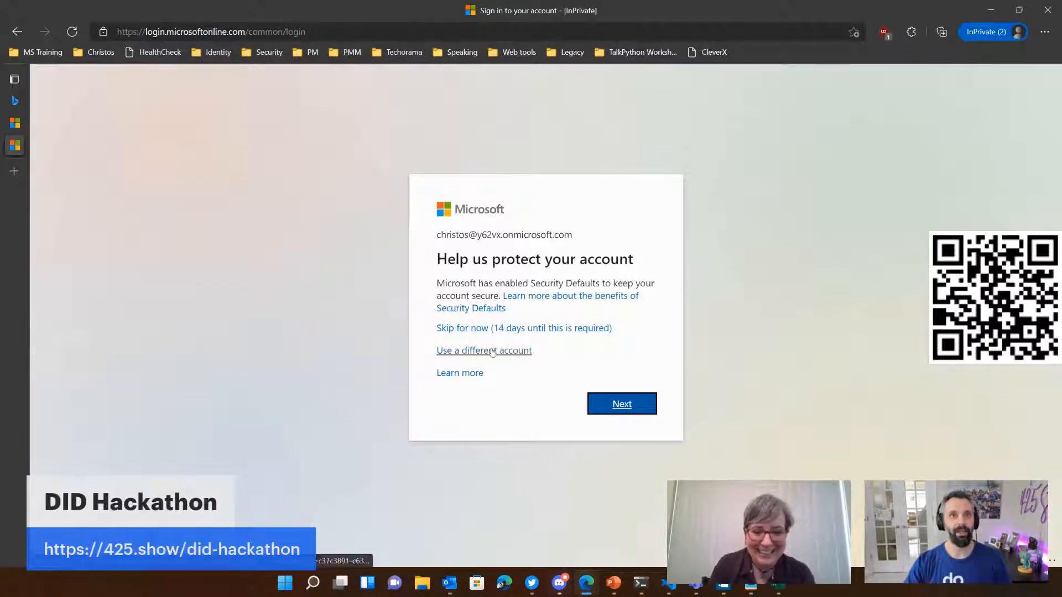
pyautogui.click(476, 329)
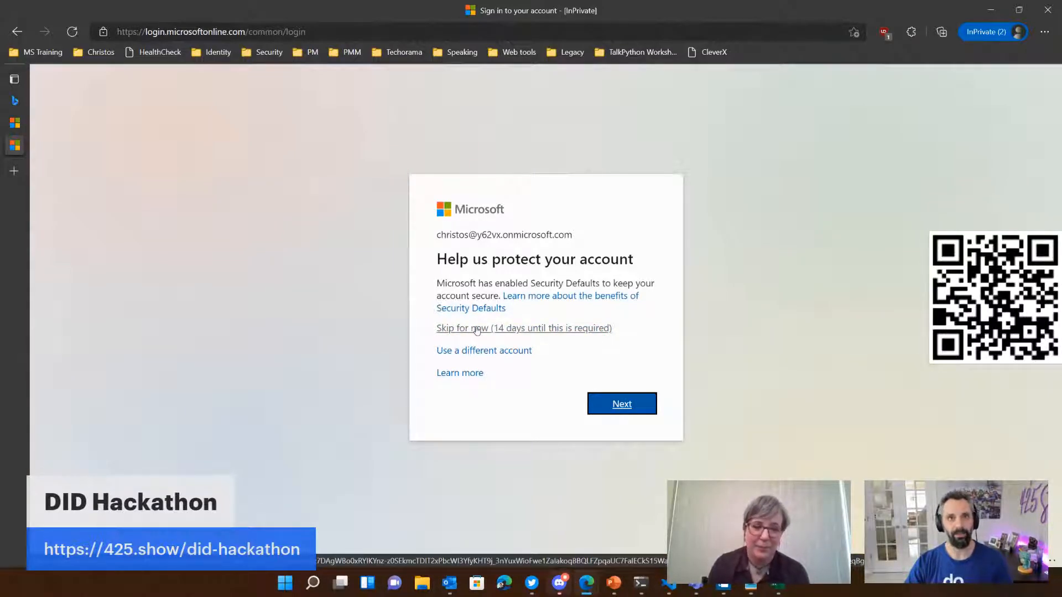
pyautogui.click(476, 330)
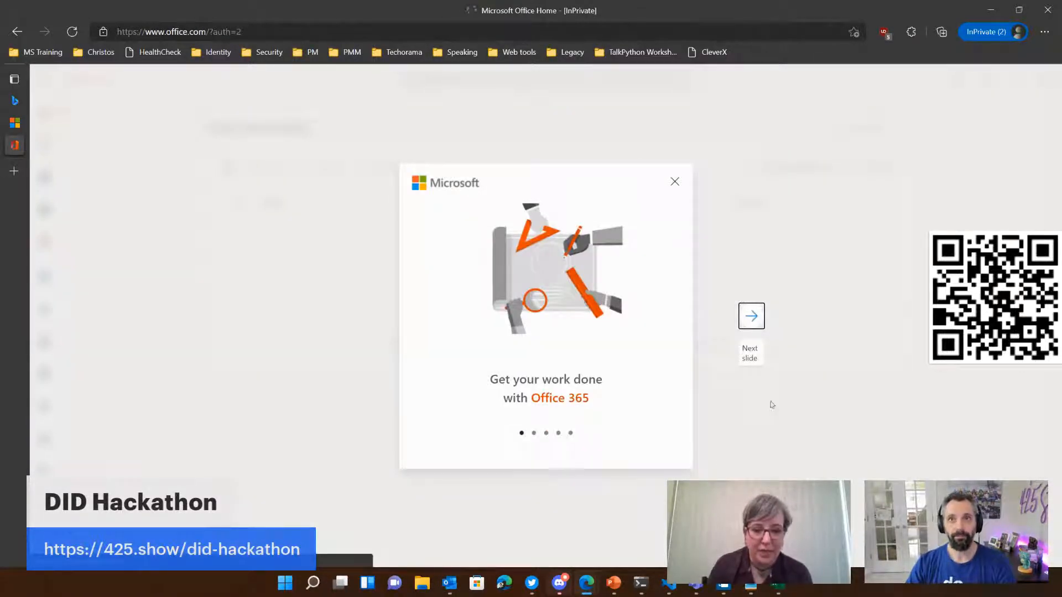
# Step: Go through the Office 365 welcome slides and dismiss the Office 365 apps tip
pyautogui.click(758, 326)
pyautogui.click(759, 325)
pyautogui.click(759, 325)
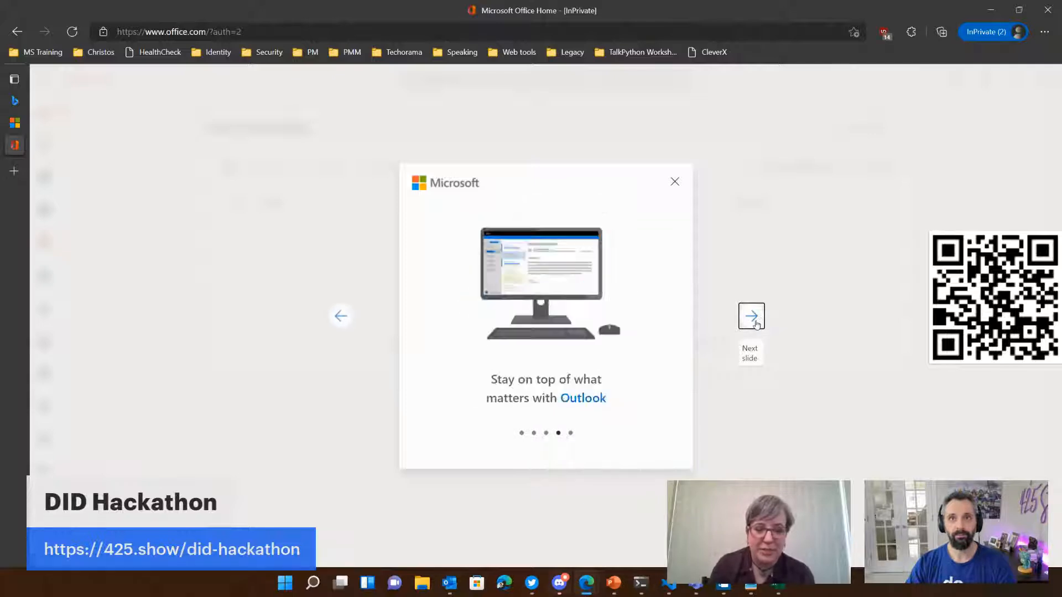
pyautogui.click(758, 326)
pyautogui.click(757, 326)
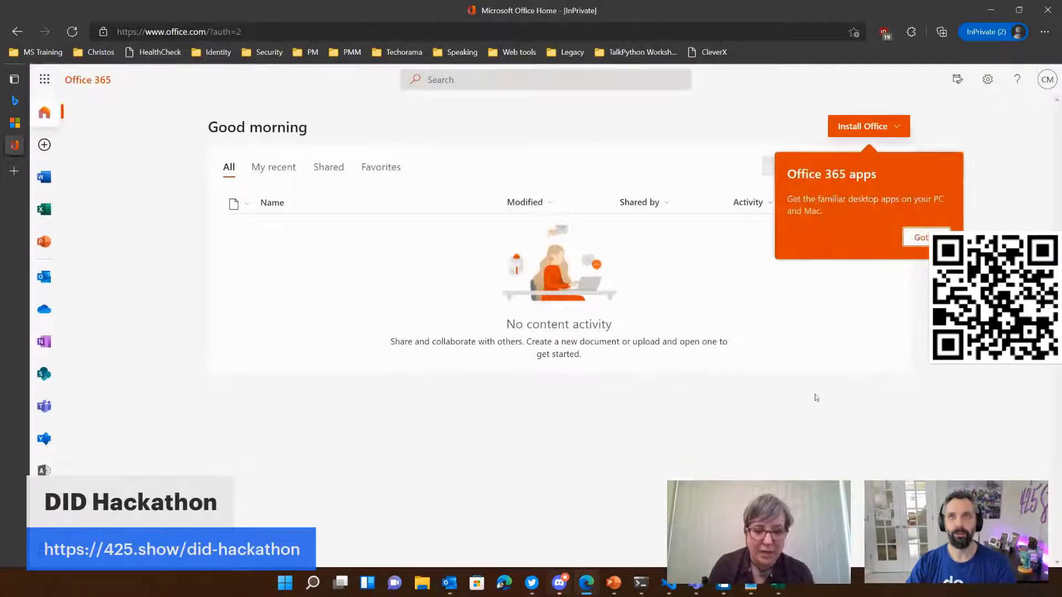
pyautogui.click(927, 237)
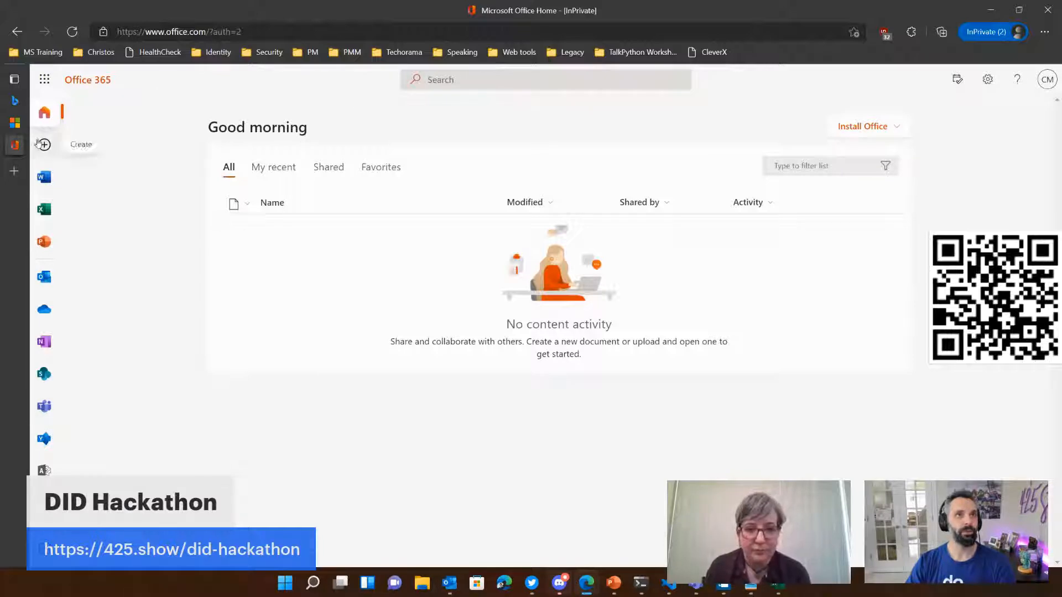
# Step: Return to the Microsoft 365 Developer Program dashboard and examine the subscription's sample data packs and resource preferences section
pyautogui.click(14, 124)
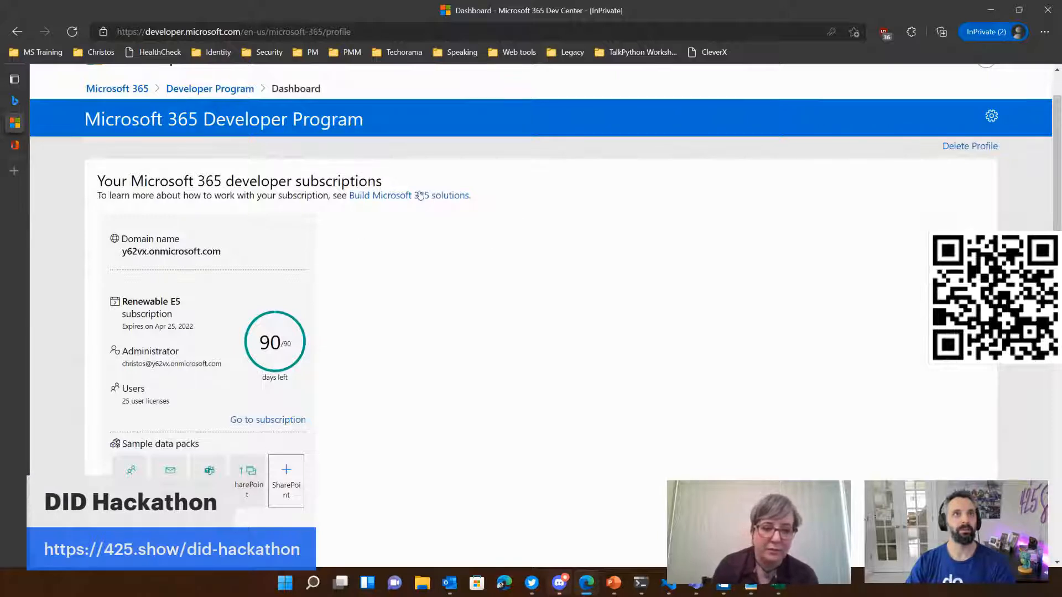
pyautogui.scroll(-4, 628, 268)
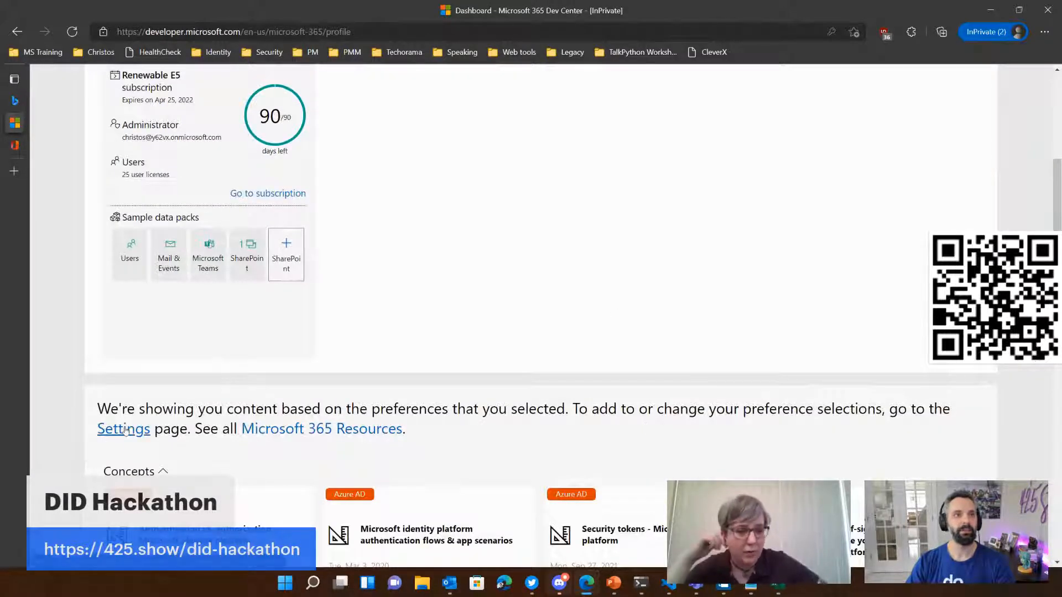
# Step: Open the account preferences in the developer program settings and return to the dashboard
pyautogui.scroll(-2, 531, 316)
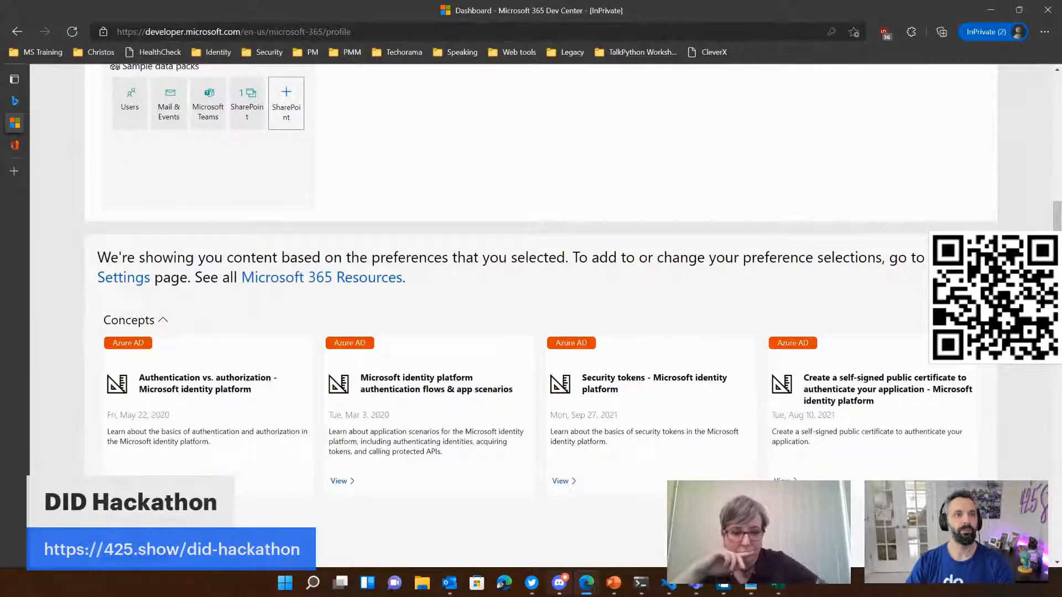
pyautogui.scroll(3, 380, 429)
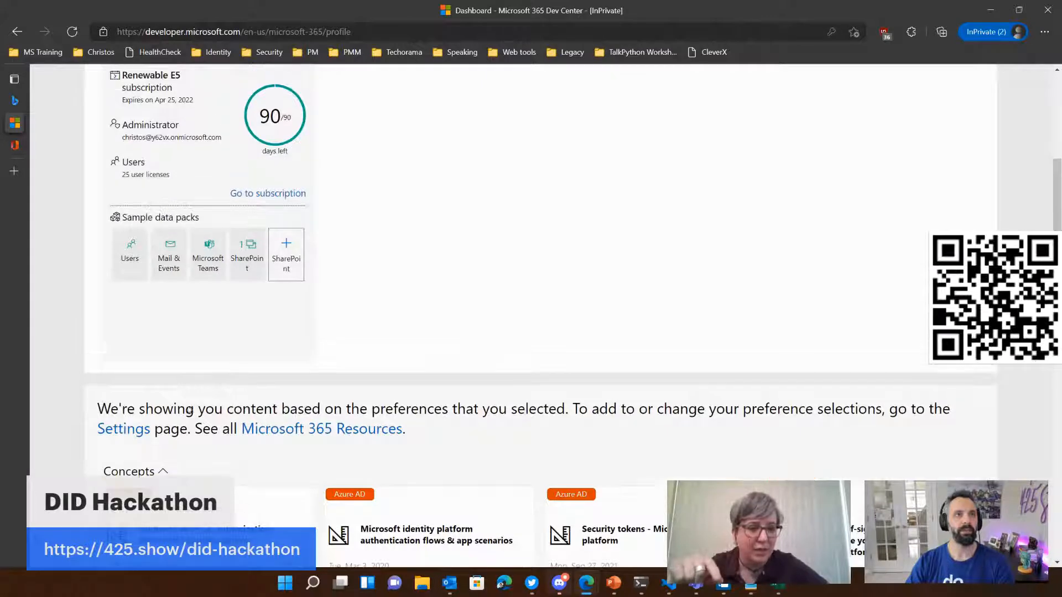
pyautogui.click(381, 429)
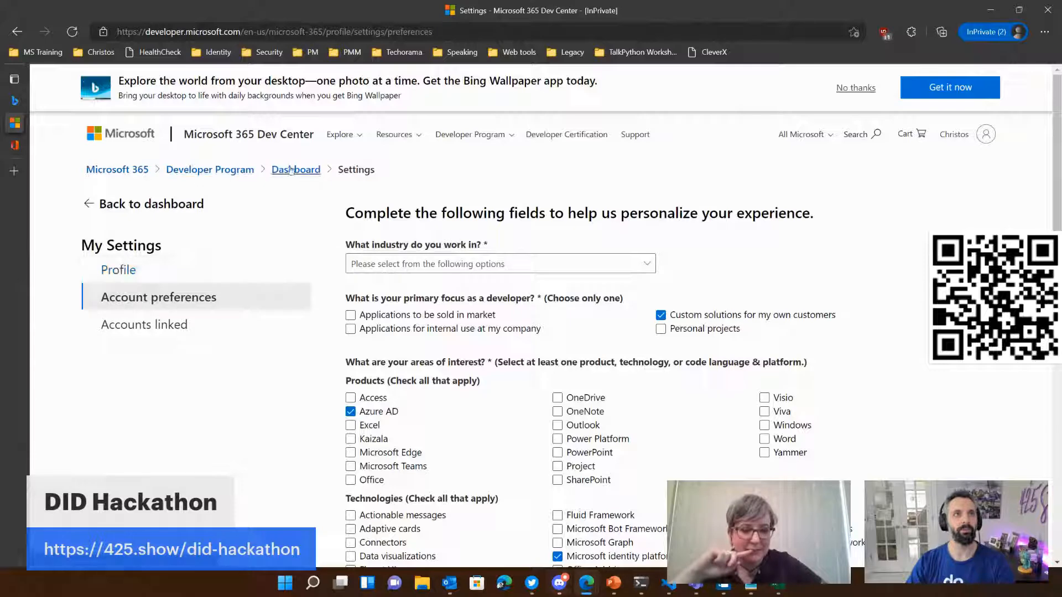
pyautogui.click(370, 170)
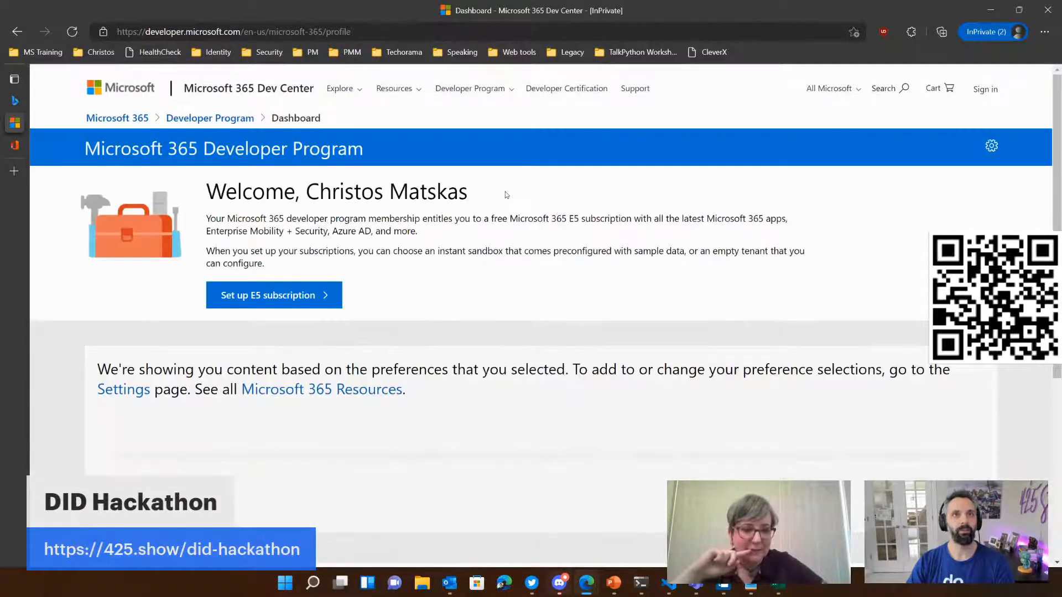
# Step: Examine the recommended Azure AD concepts, quick starts and tutorials on the developer program dashboard
pyautogui.scroll(-1, 448, 325)
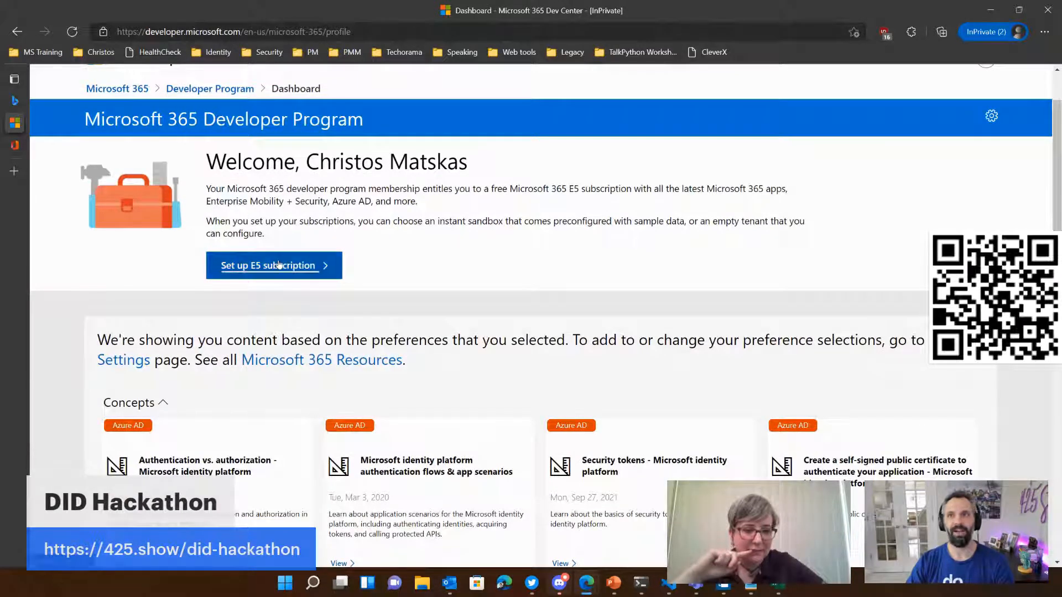
pyautogui.scroll(-3, 498, 273)
pyautogui.scroll(-10, 497, 272)
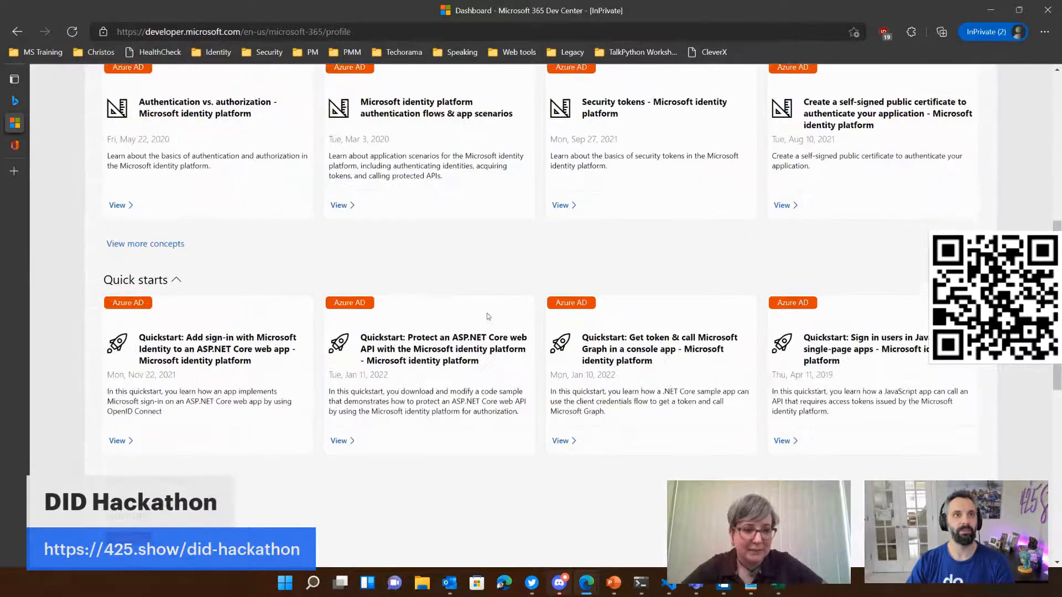
pyautogui.scroll(1, 384, 324)
pyautogui.scroll(2, 382, 323)
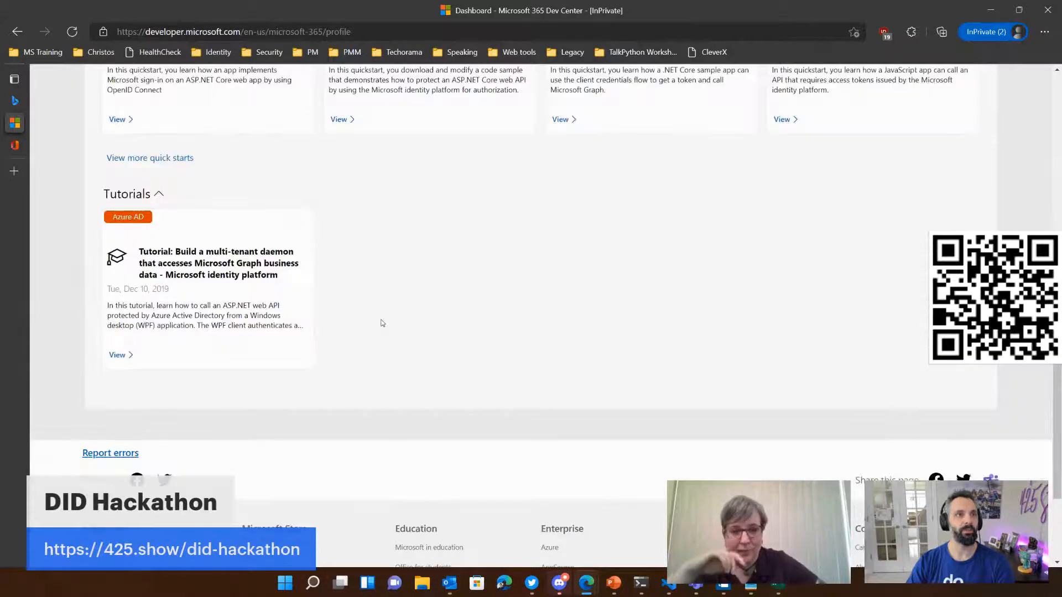
pyautogui.scroll(10, 387, 326)
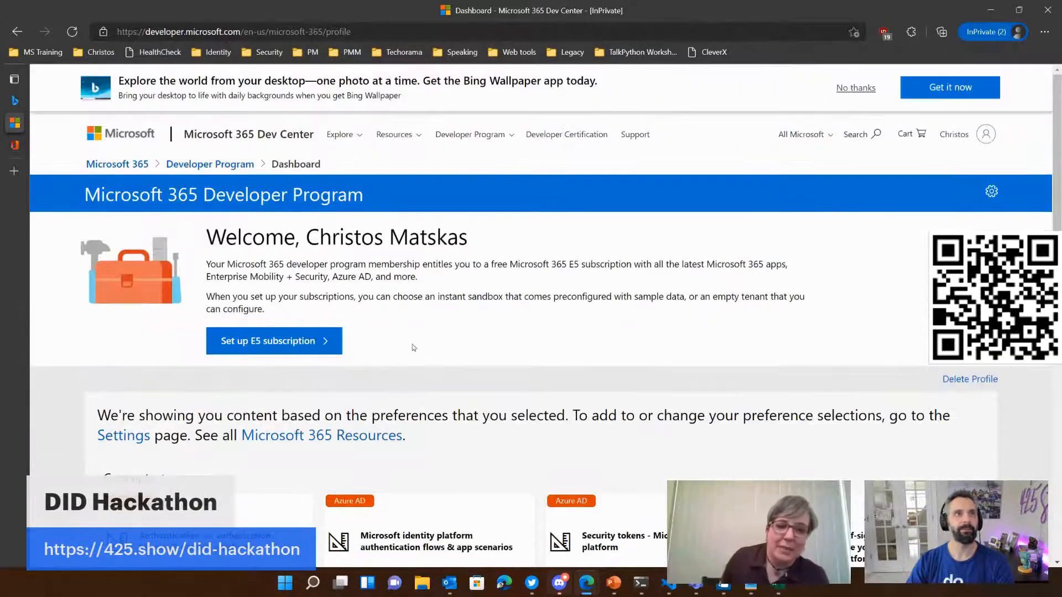
# Step: Go to the Developer Program page, then open the signed-in user's Microsoft account page and close it again
pyautogui.click(296, 32)
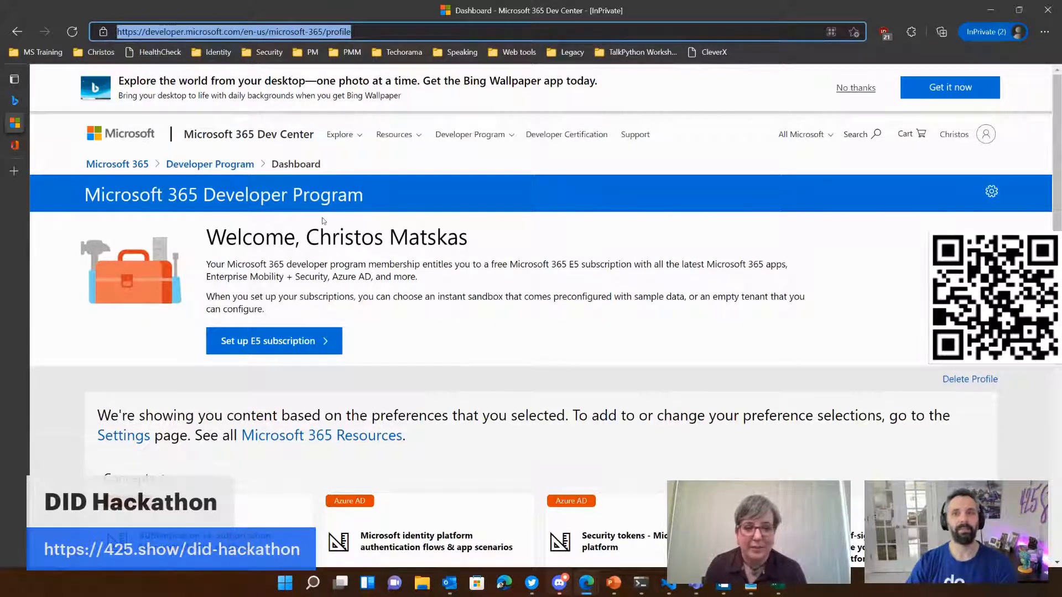
pyautogui.click(178, 163)
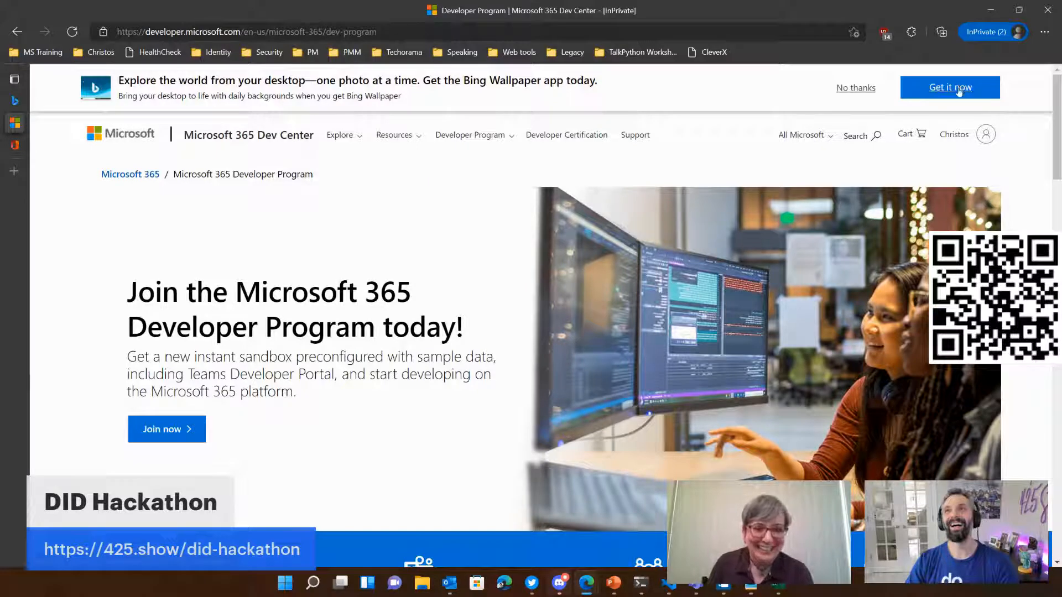
pyautogui.click(955, 134)
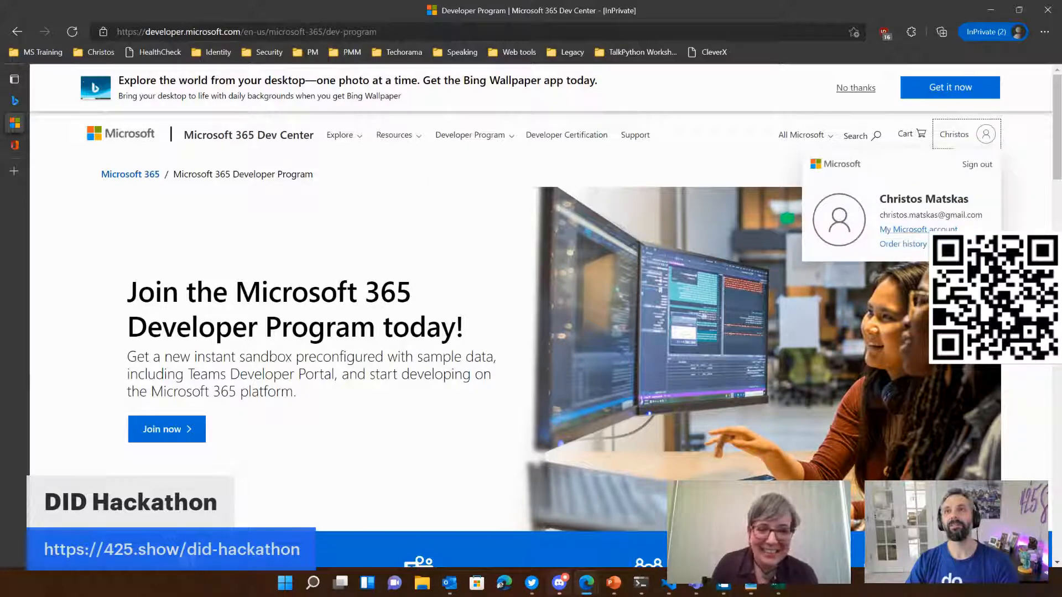
pyautogui.click(919, 229)
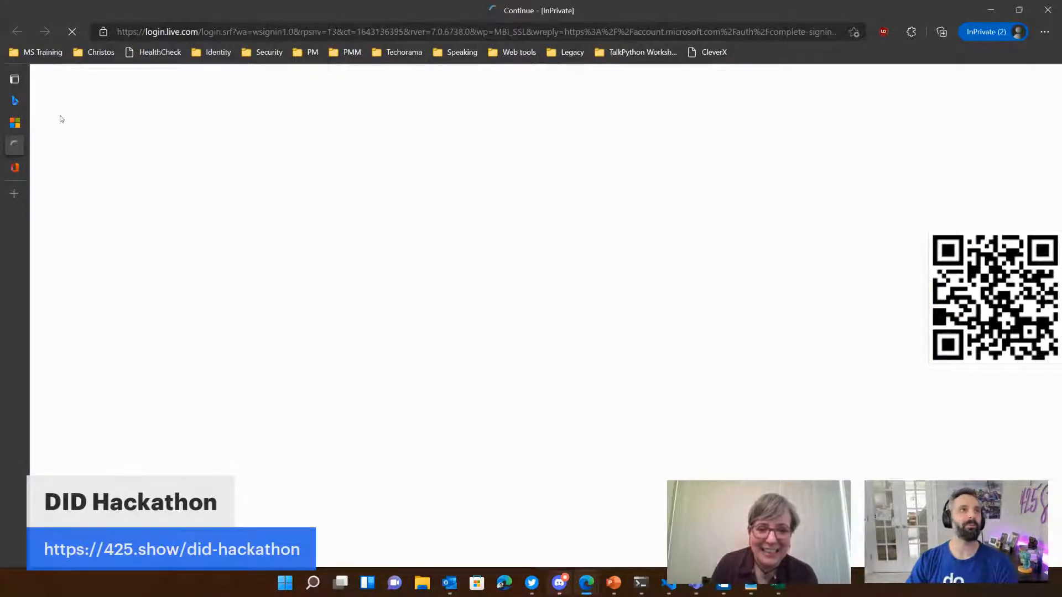
pyautogui.moveTo(22, 151)
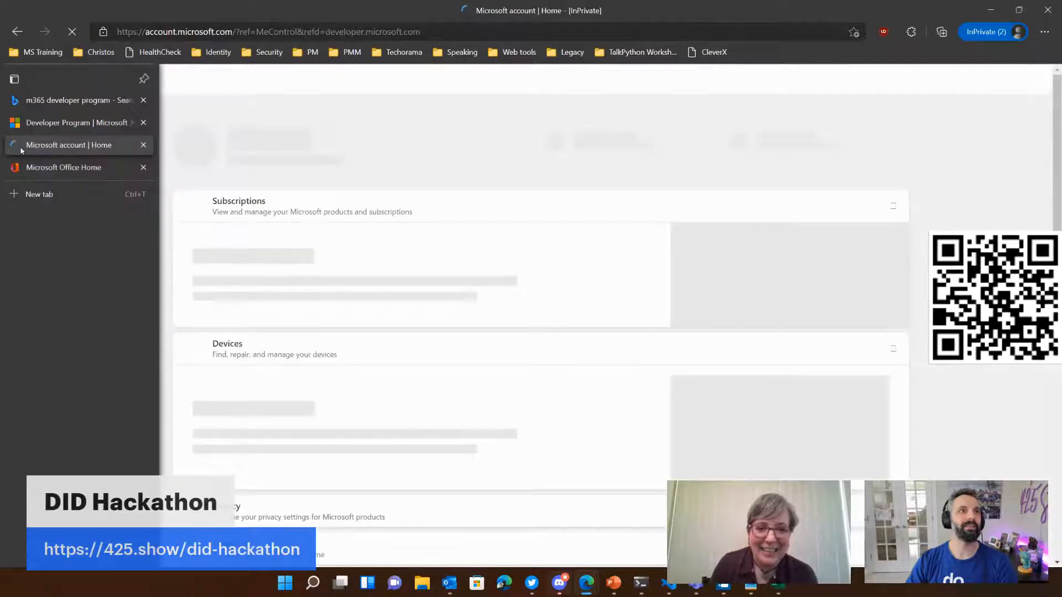
pyautogui.click(143, 145)
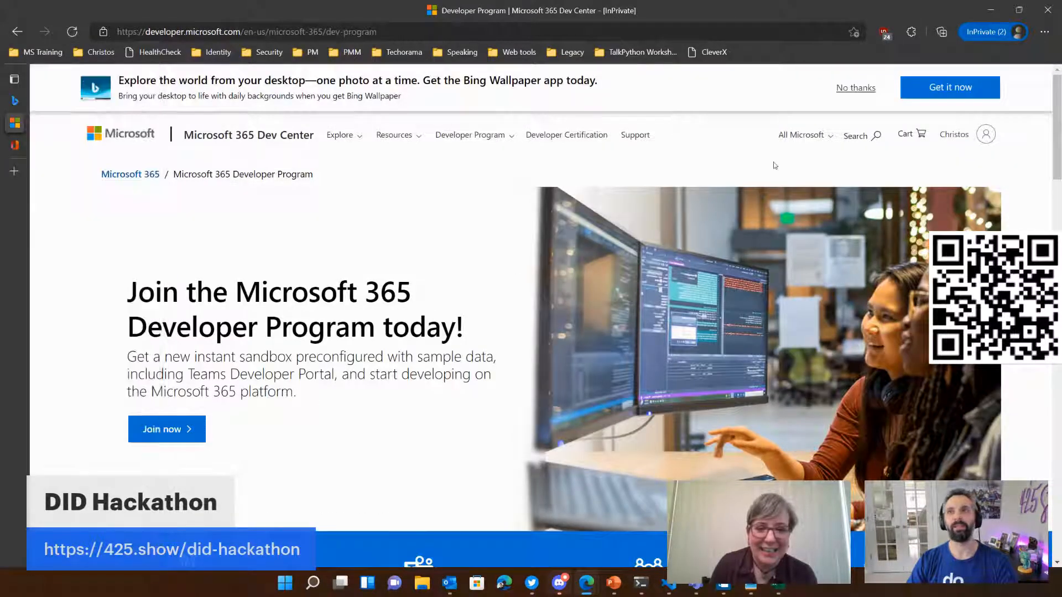
# Step: Dismiss the Bing Wallpaper offer and look over the Developer Program landing page
pyautogui.click(837, 88)
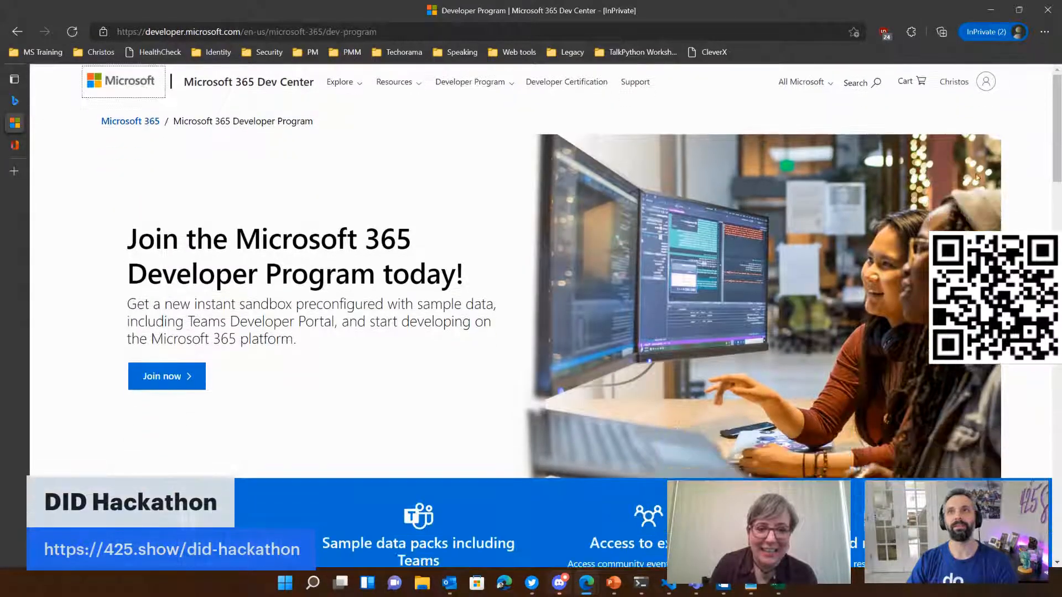
pyautogui.click(832, 87)
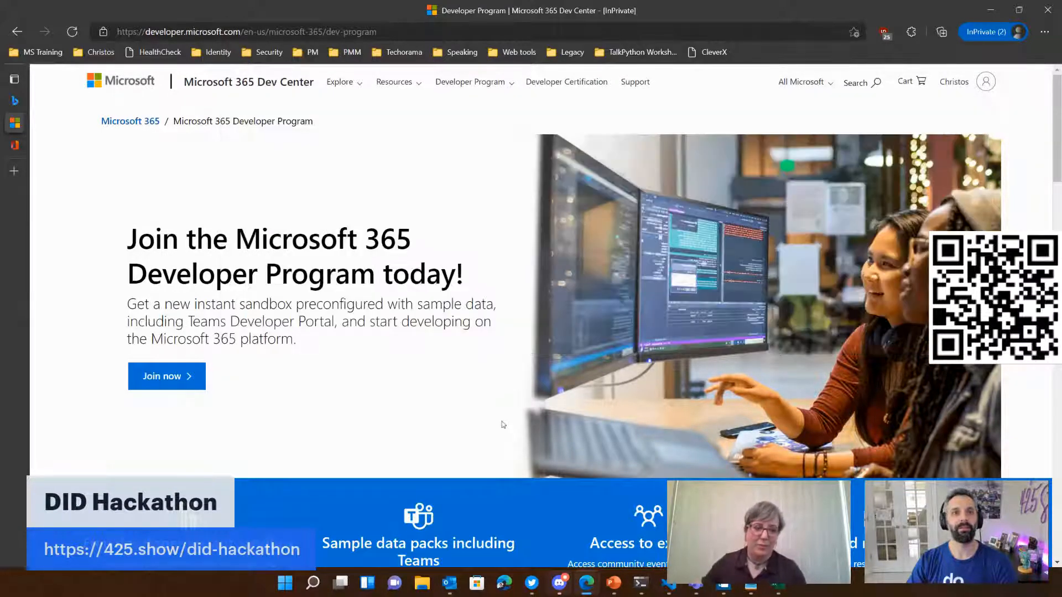
pyautogui.scroll(-2, 403, 423)
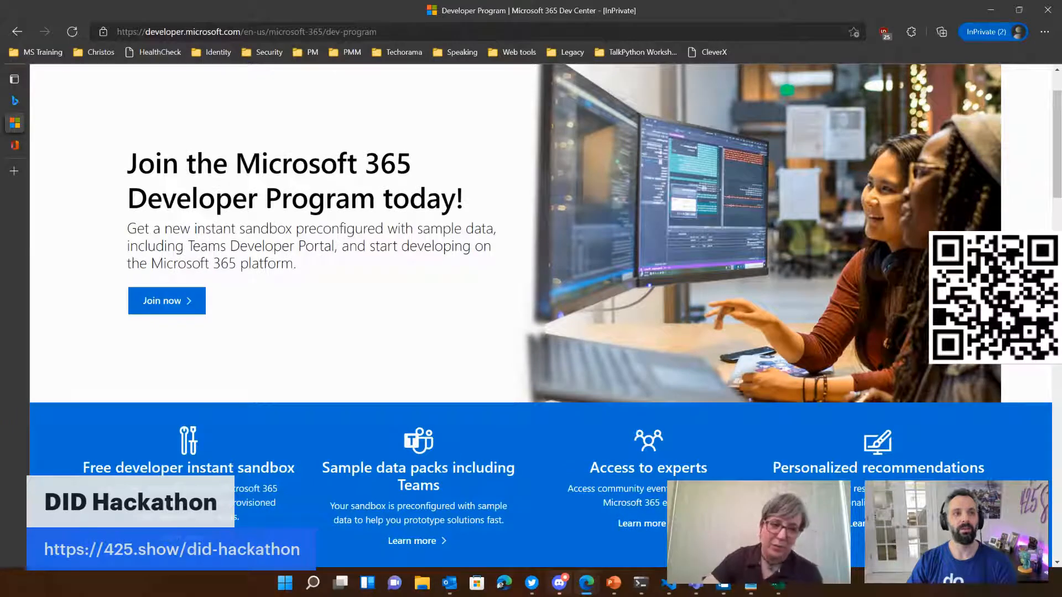
pyautogui.scroll(2, 311, 325)
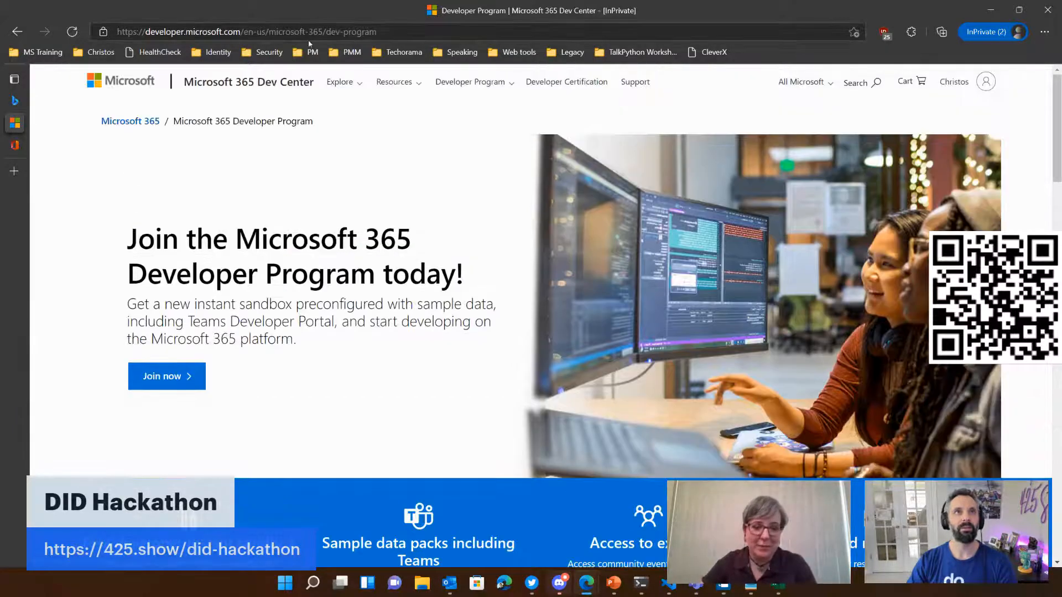
# Step: Go to portal.azure.com and choose the sandbox administrator's onmicrosoft.com account for sign-in
pyautogui.click(313, 33)
pyautogui.write('portal.azure.com')
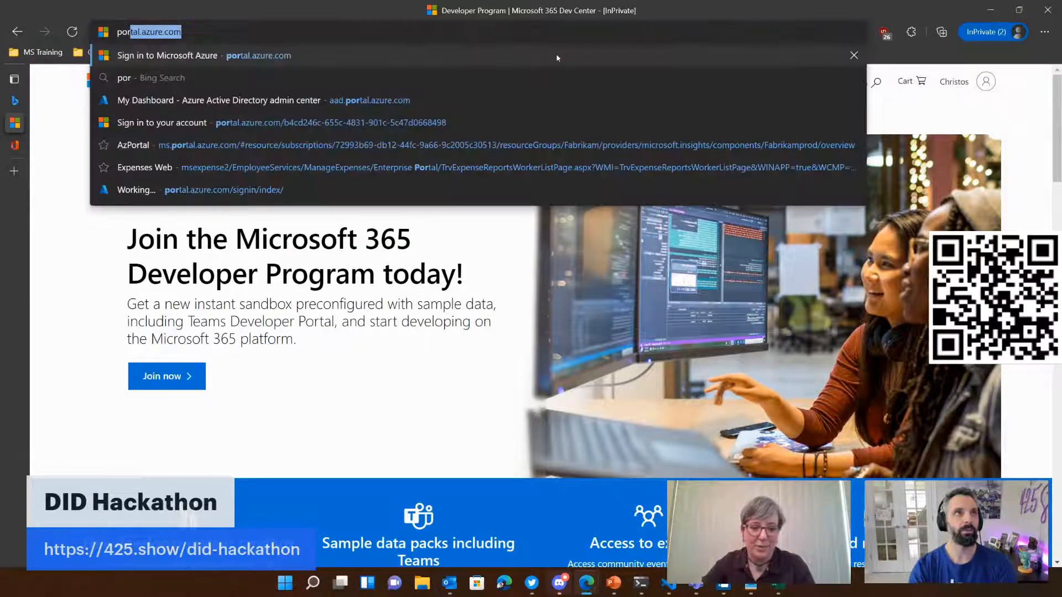
pyautogui.press('Return')
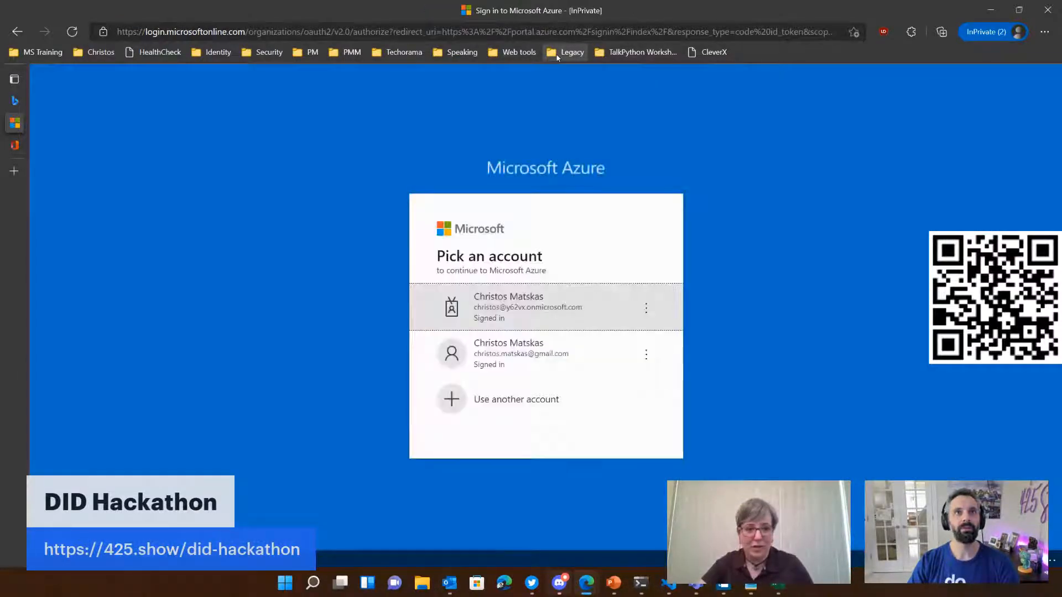
pyautogui.click(519, 306)
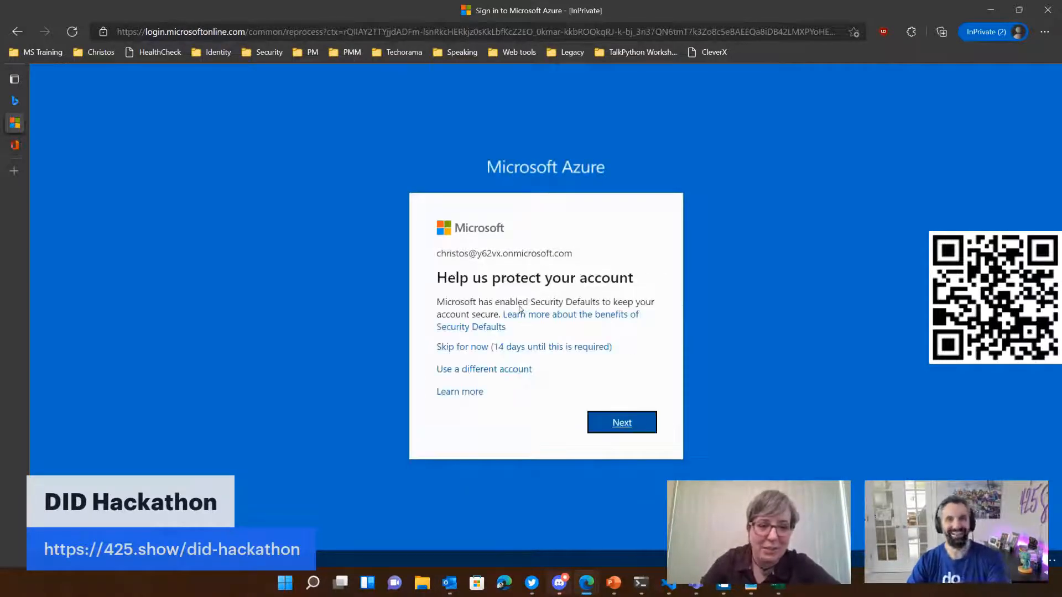
# Step: Finish the sign-in by skipping Security Defaults for now and staying signed in, and postpone the Azure welcome tour
pyautogui.click(514, 348)
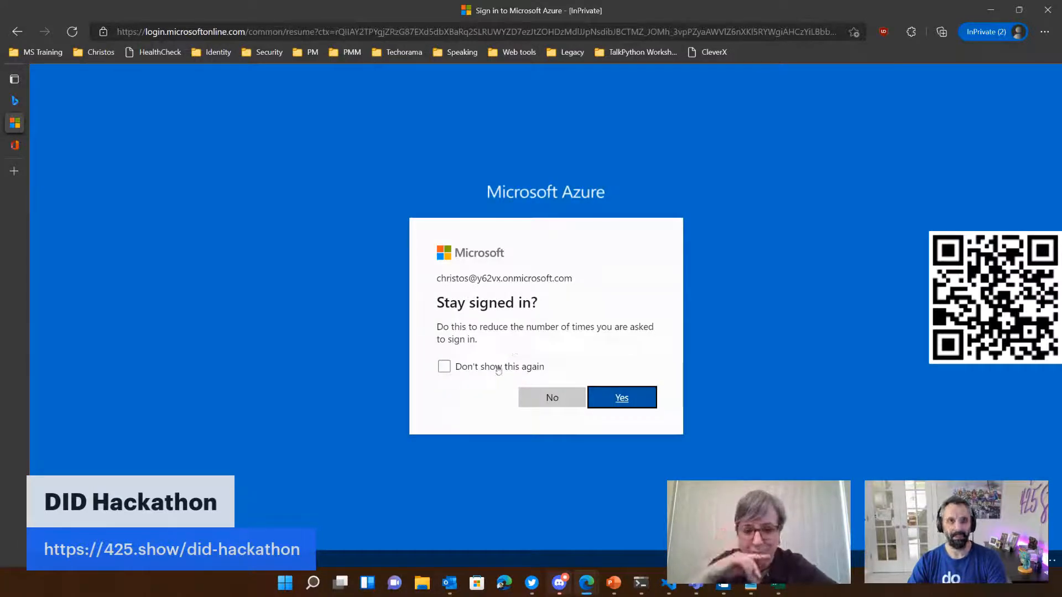
pyautogui.click(621, 398)
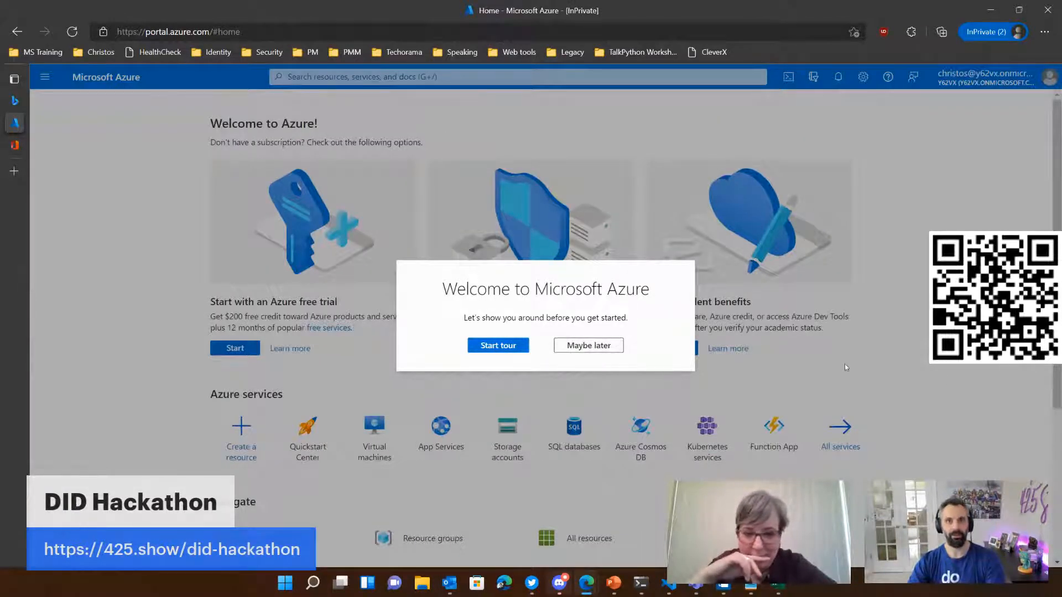
pyautogui.click(582, 347)
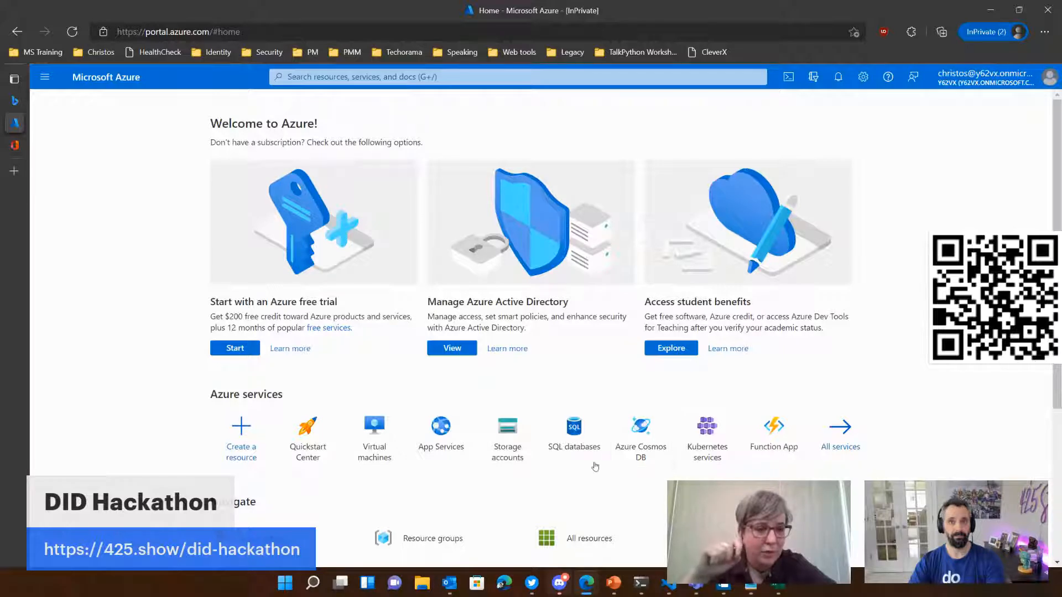
pyautogui.scroll(-3, 459, 505)
pyautogui.scroll(3, 630, 433)
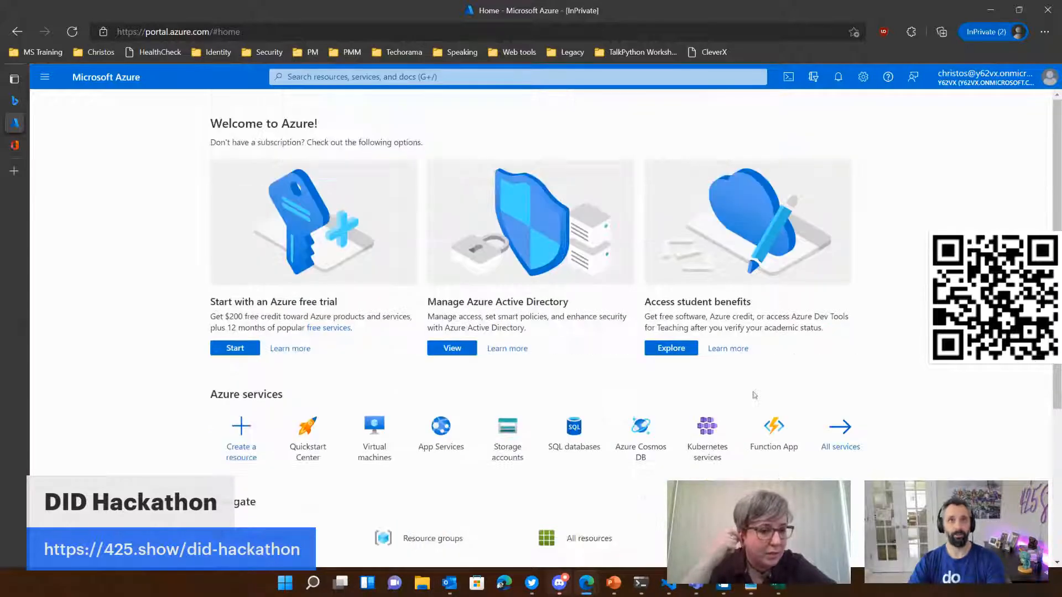
pyautogui.click(436, 77)
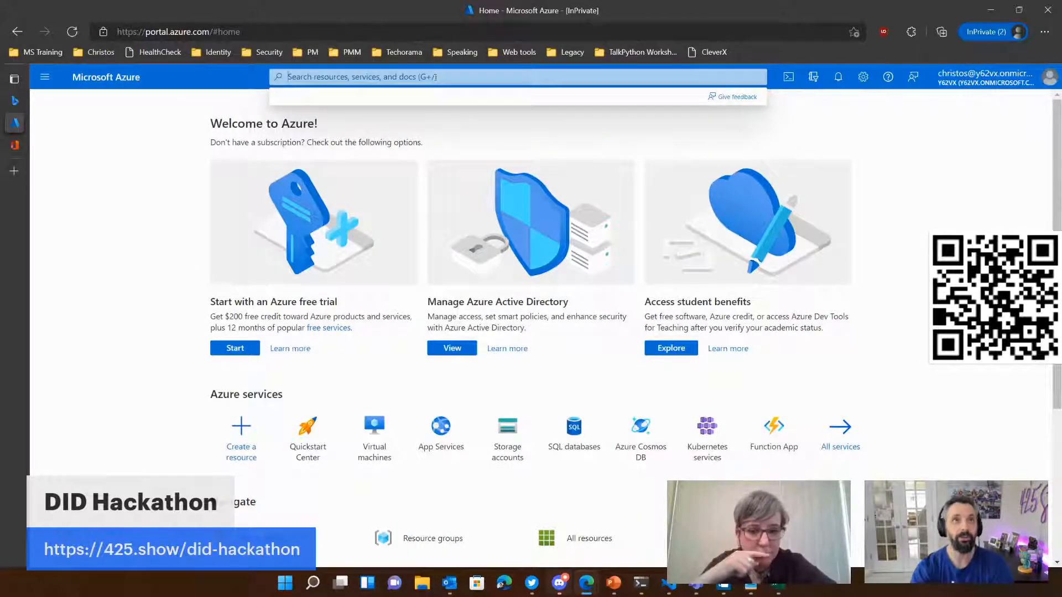
pyautogui.write('azure ad')
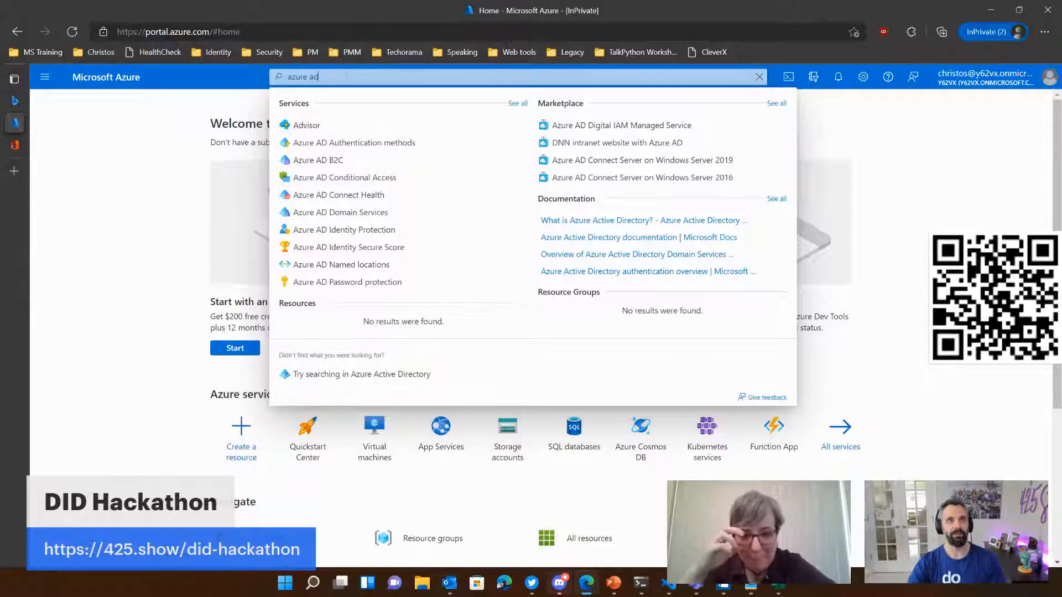
pyautogui.press('BackSpace')
pyautogui.press('BackSpace')
pyautogui.press('BackSpace')
pyautogui.press('BackSpace')
pyautogui.press('BackSpace')
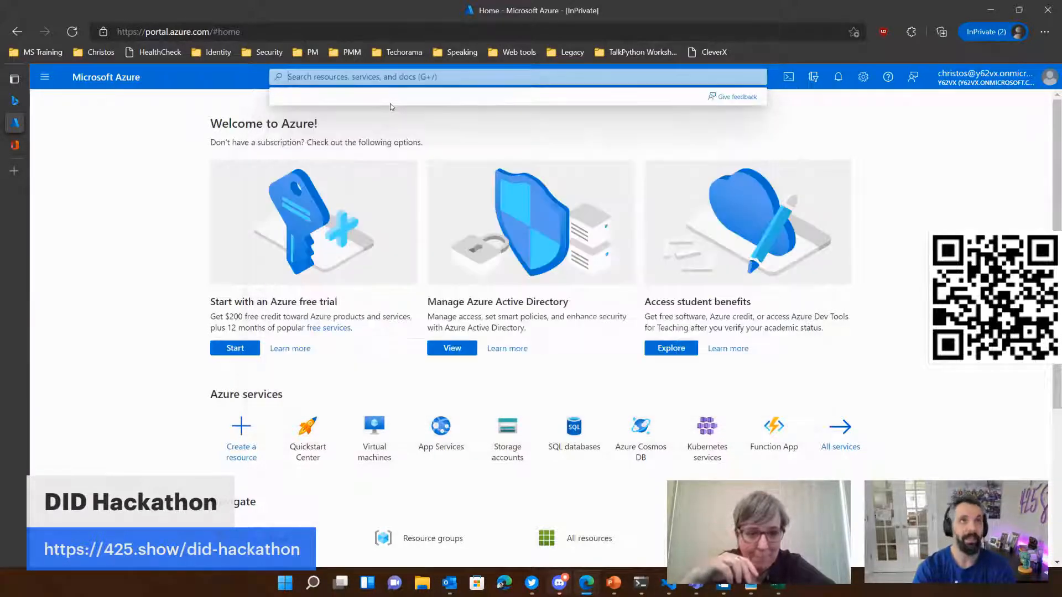
# Step: Search the Azure portal for aad and open the Azure Active Directory service
pyautogui.write('aad')
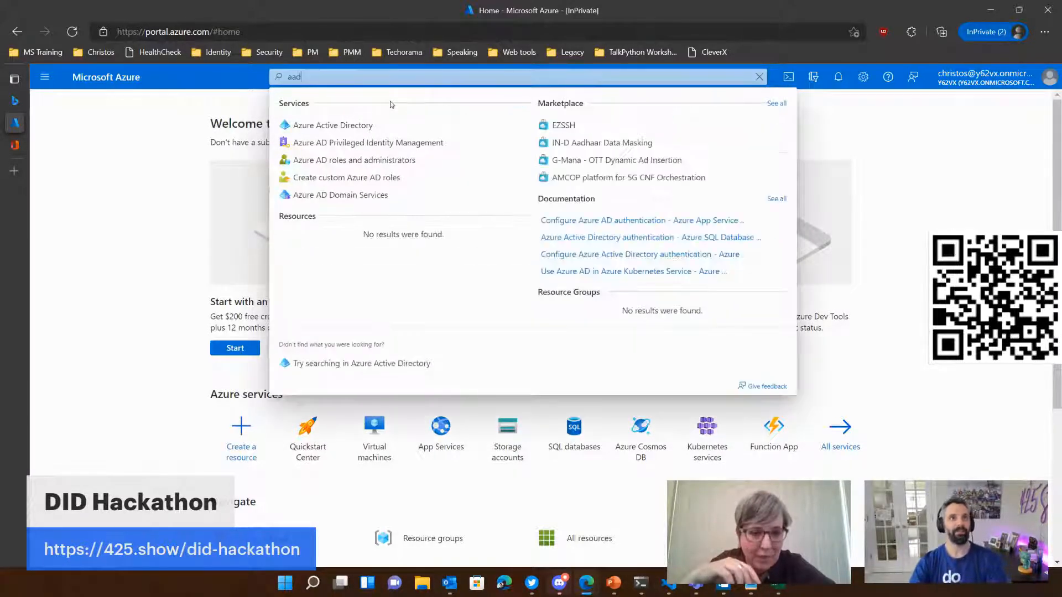
pyautogui.click(337, 129)
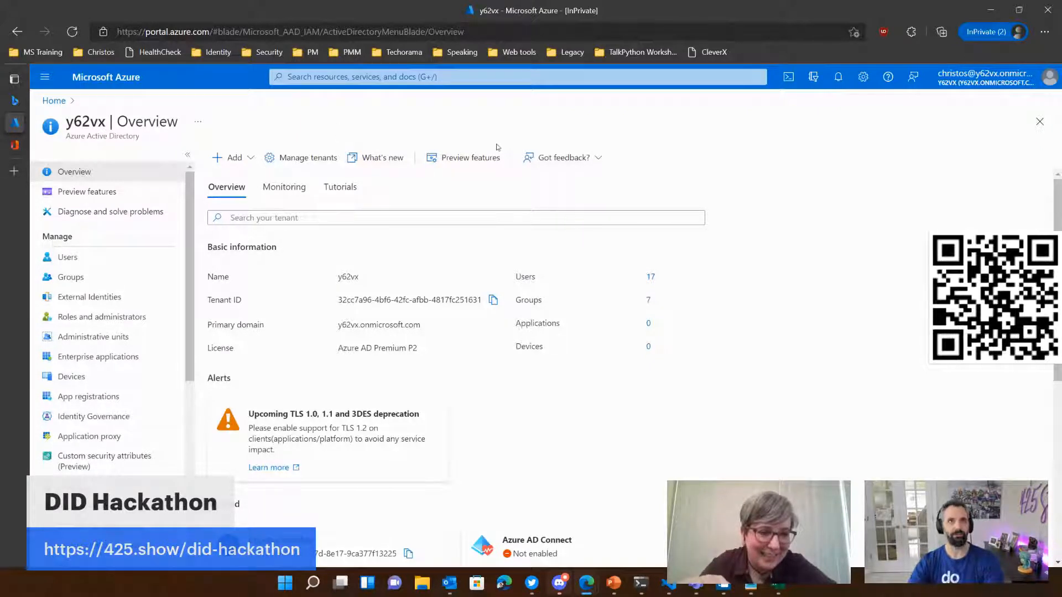
pyautogui.click(463, 77)
pyautogui.write('azure active')
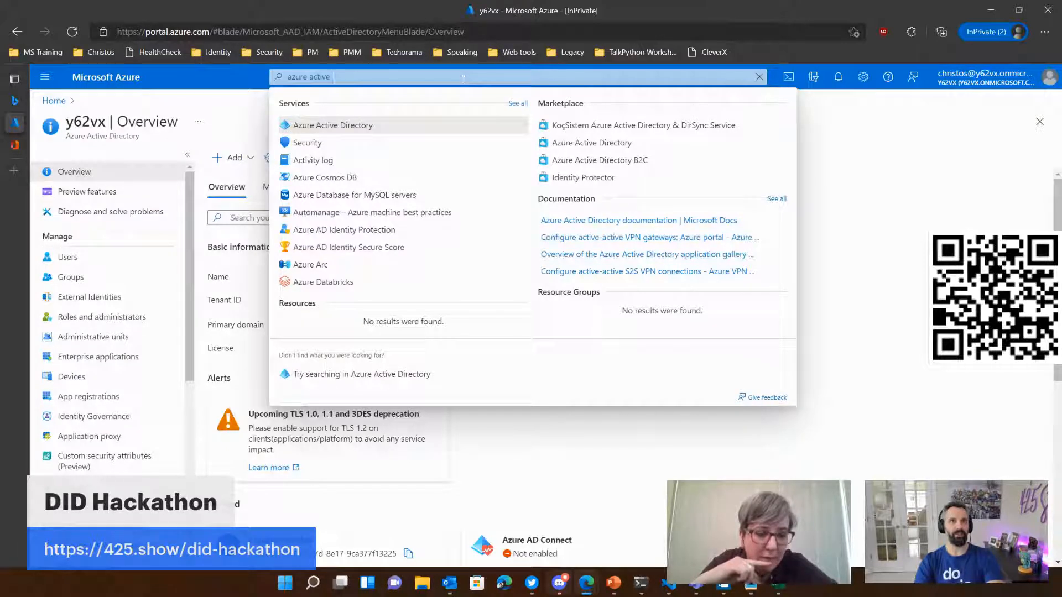
pyautogui.press('Escape')
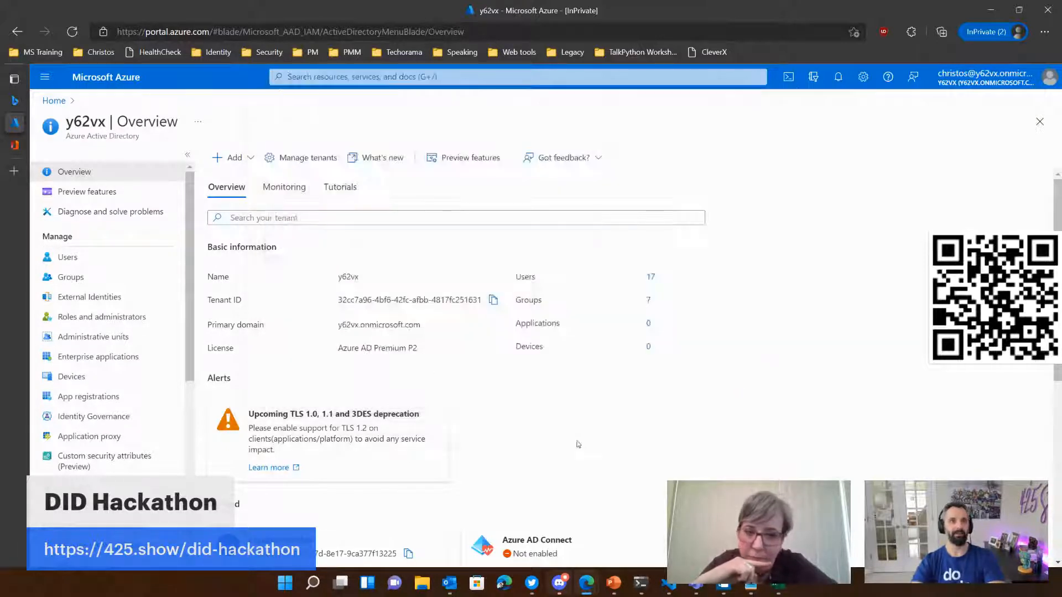
# Step: Highlight the tenant's license in the overview with the page enlarged to 125%, and return to the Azure home page
pyautogui.moveTo(339, 351); pyautogui.dragTo(424, 353)
pyautogui.hotkey('ctrl', '+')
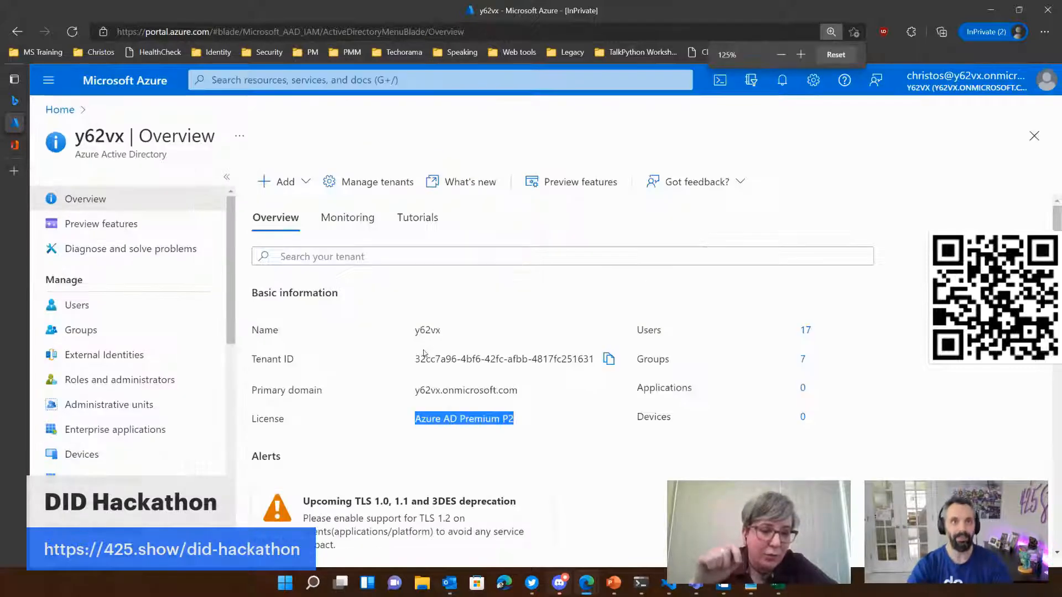
pyautogui.click(668, 467)
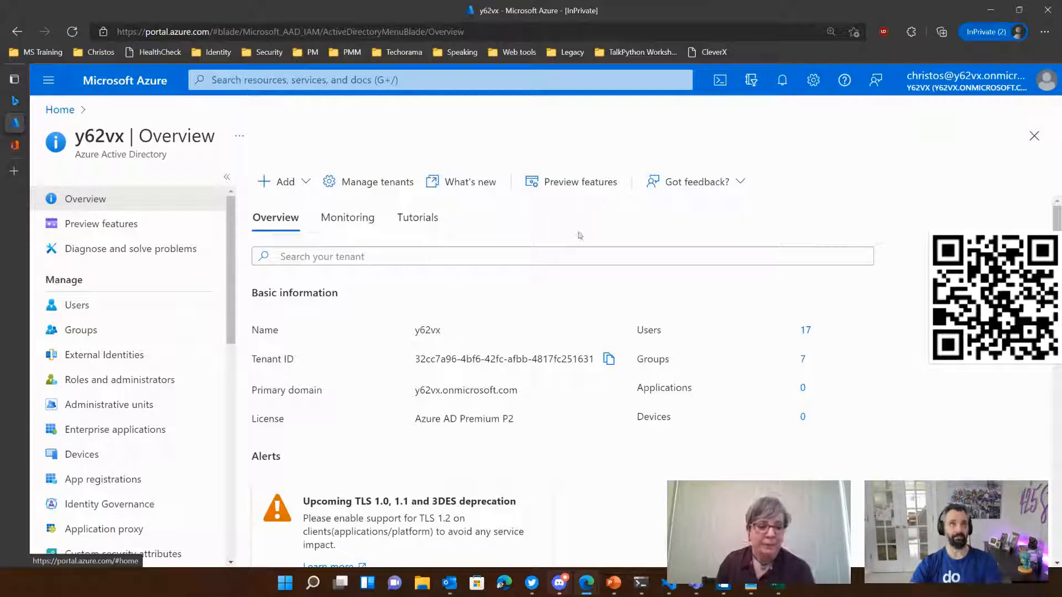
pyautogui.click(59, 111)
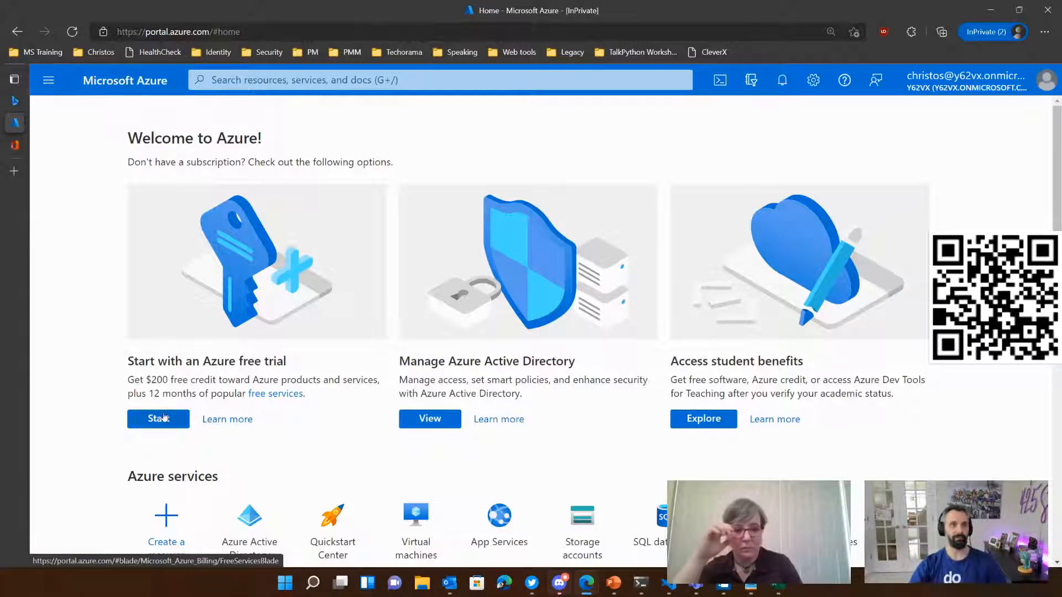
# Step: Start the Azure free trial sign-up with the sandbox administrator's onmicrosoft.com account and skip Security Defaults for now
pyautogui.click(164, 417)
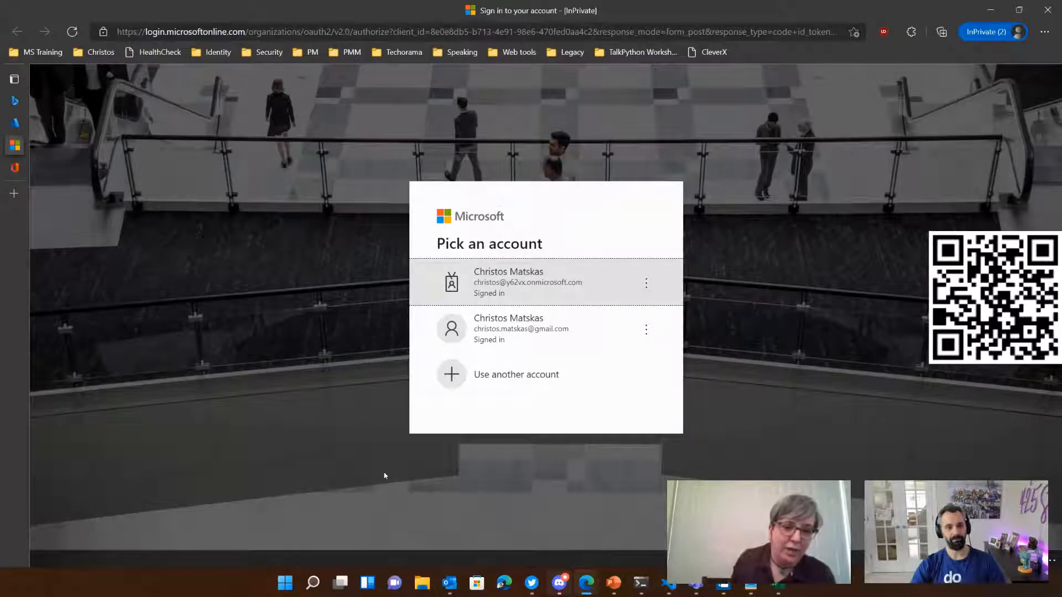
pyautogui.click(525, 283)
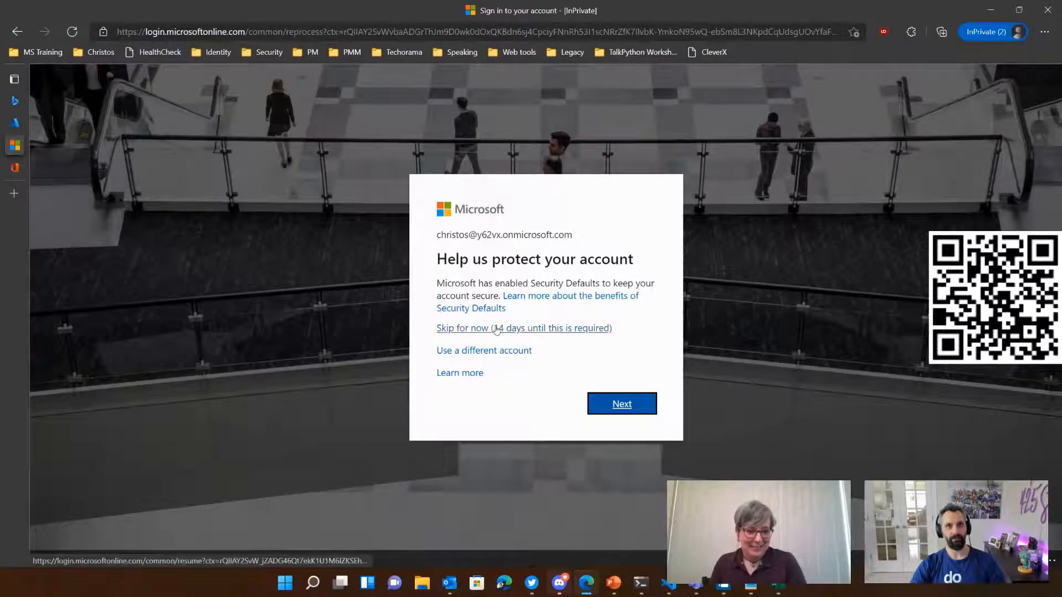
pyautogui.click(496, 329)
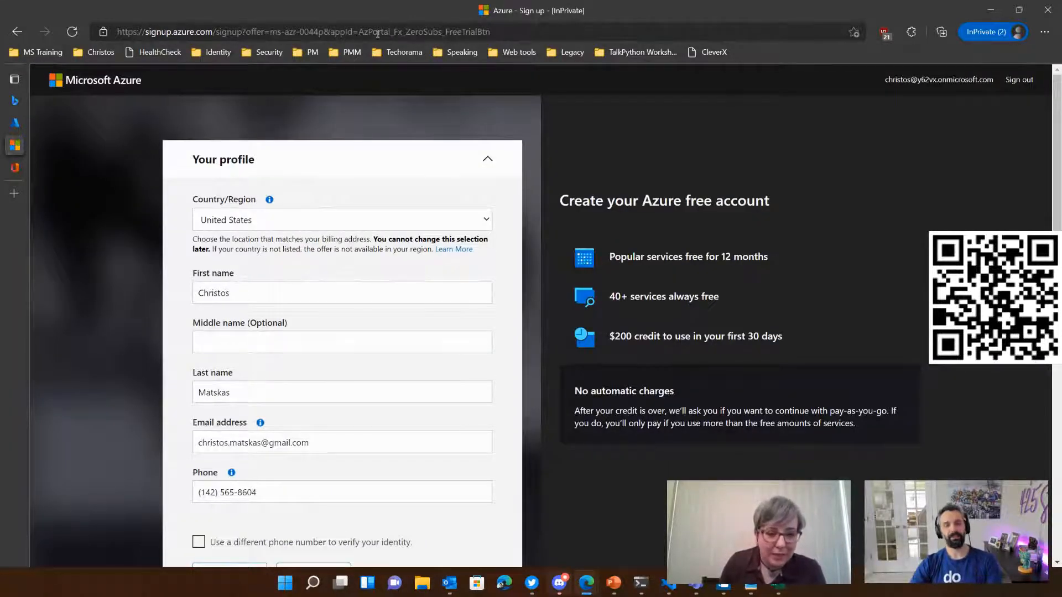
# Step: Move the browser window with the Azure sign-up form off the shared display
pyautogui.moveTo(378, 11); pyautogui.dragTo(378, 0)
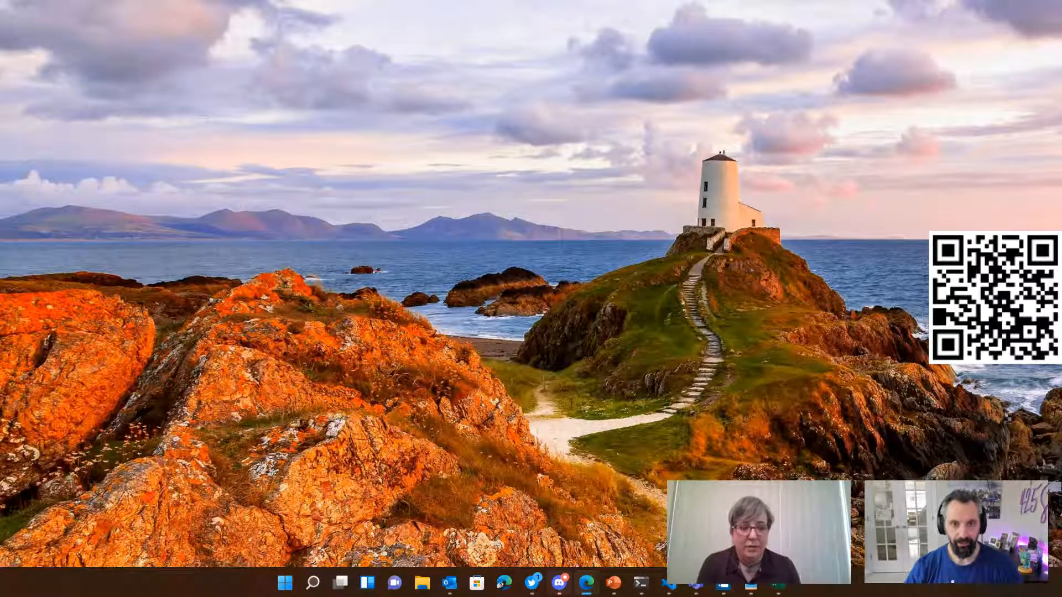
pyautogui.moveTo(698, 596); pyautogui.dragTo(666, 2)
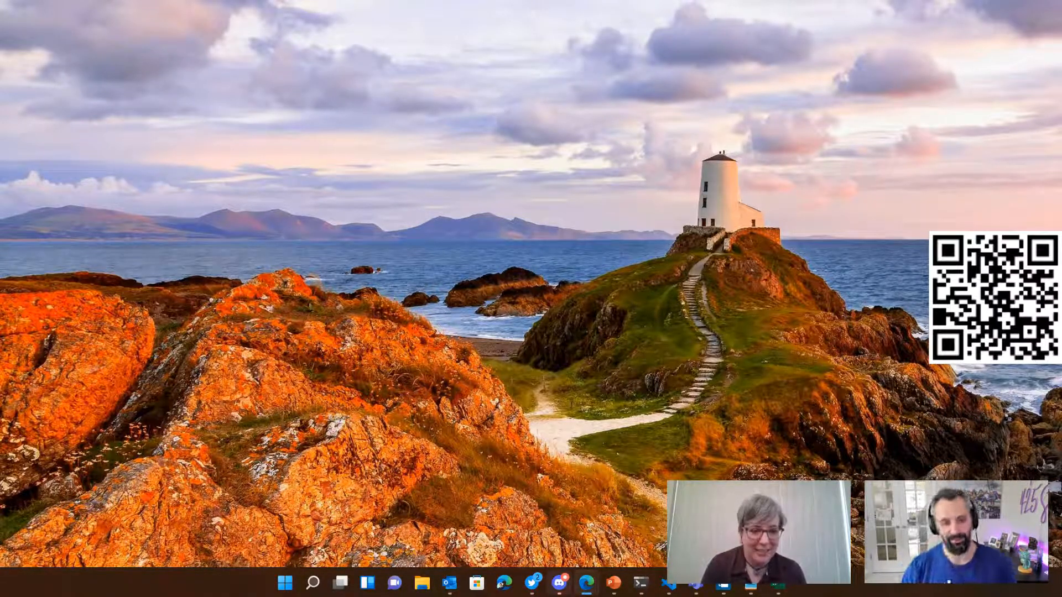
pyautogui.moveTo(726, 596); pyautogui.dragTo(666, 596)
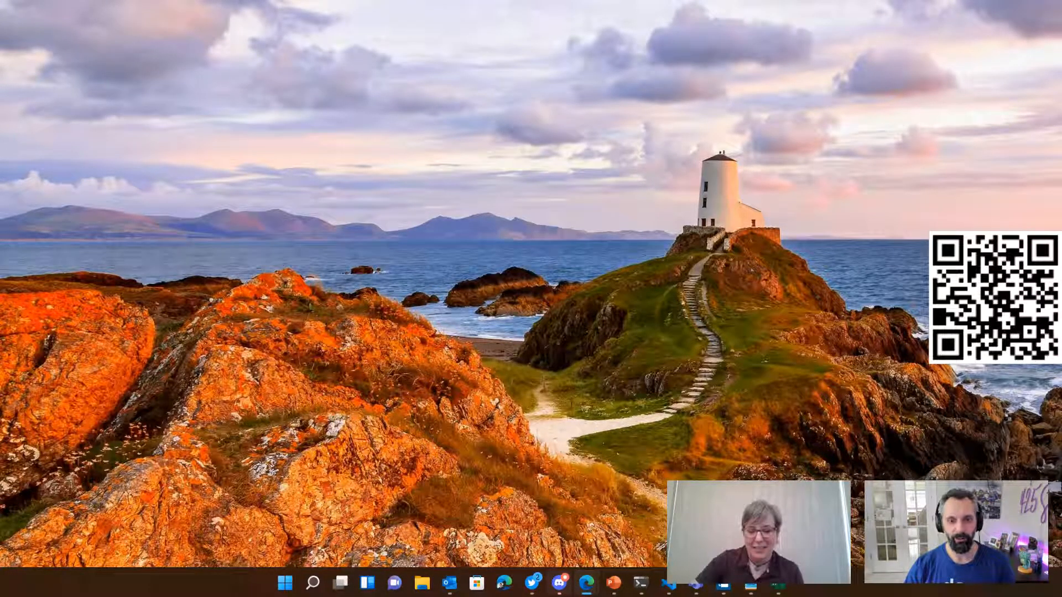
# Step: Bring the browser window back to this display and finish the Azure sign-in with the sandbox administrator's onmicrosoft.com account
pyautogui.moveTo(667, 596); pyautogui.dragTo(614, 2)
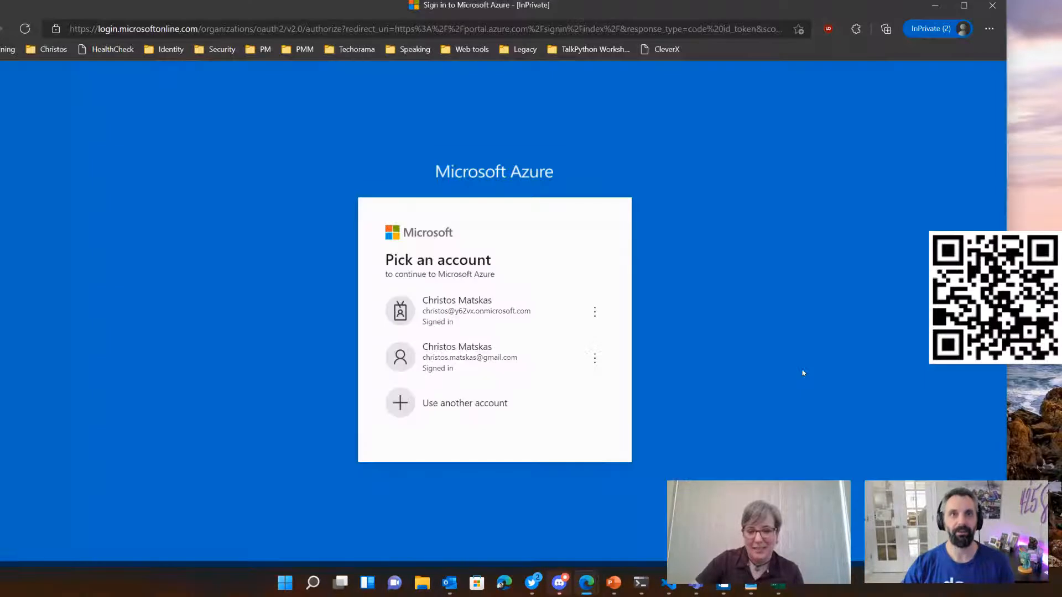
pyautogui.click(483, 316)
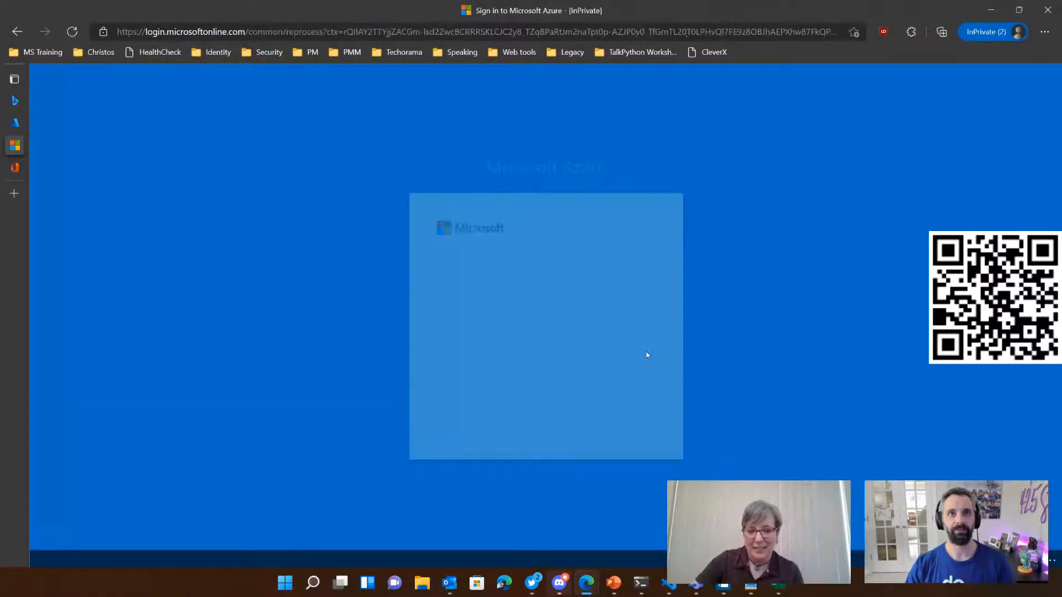
pyautogui.click(523, 347)
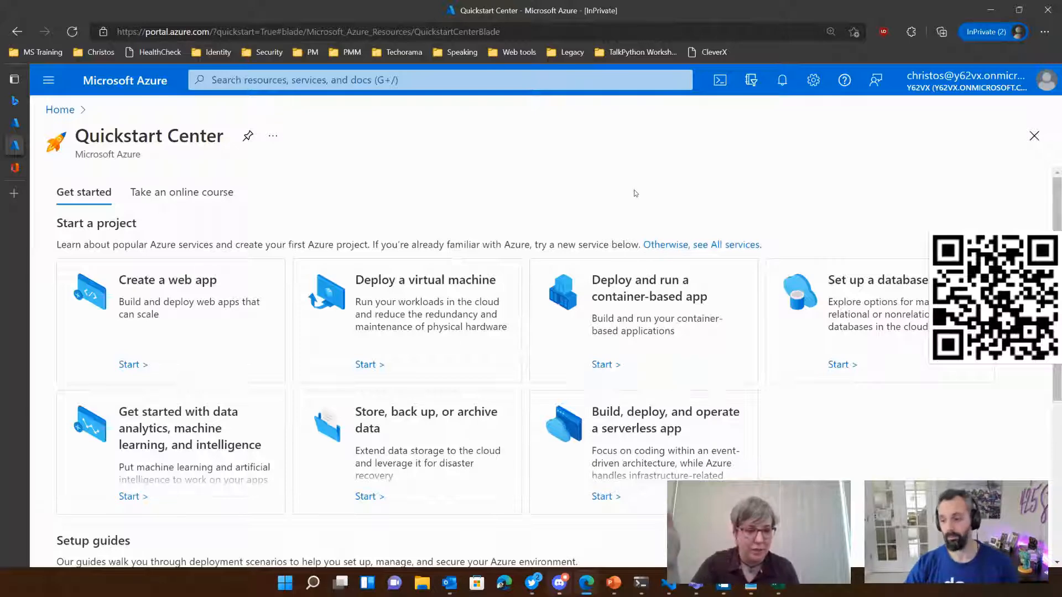
# Step: Look over the Quickstart Center, return to the other tab with the Azure home page and open Azure Active Directory
pyautogui.scroll(-5, 600, 236)
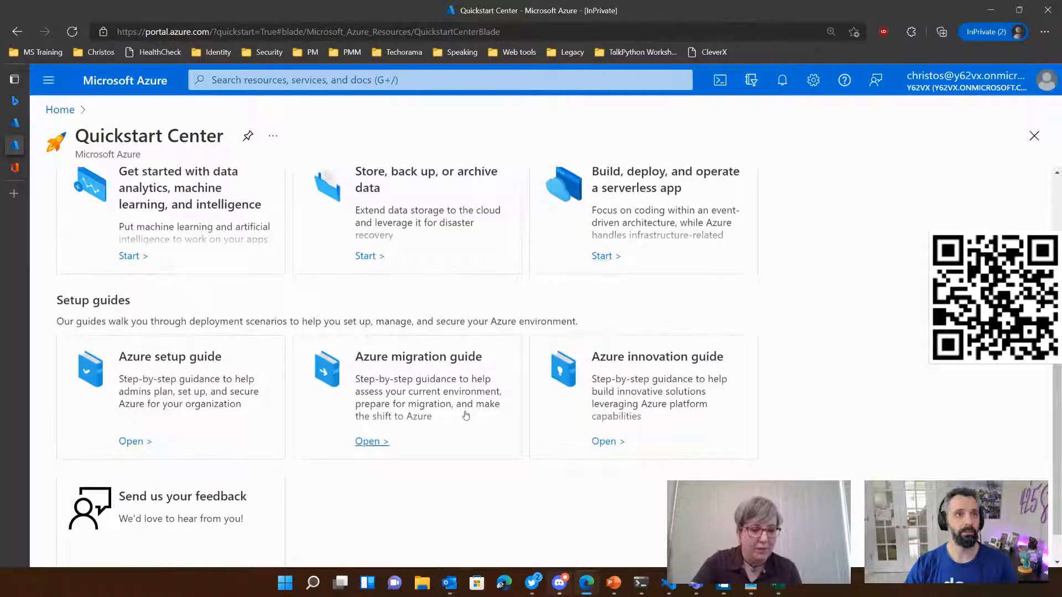
pyautogui.hotkey('ctrl', 'shift', 'Tab')
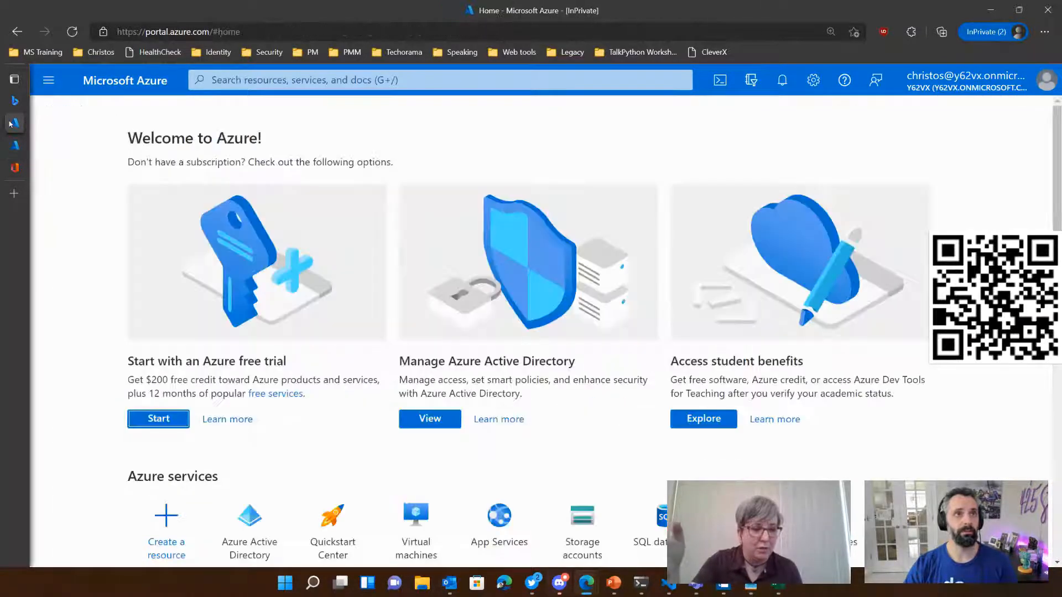
pyautogui.click(24, 149)
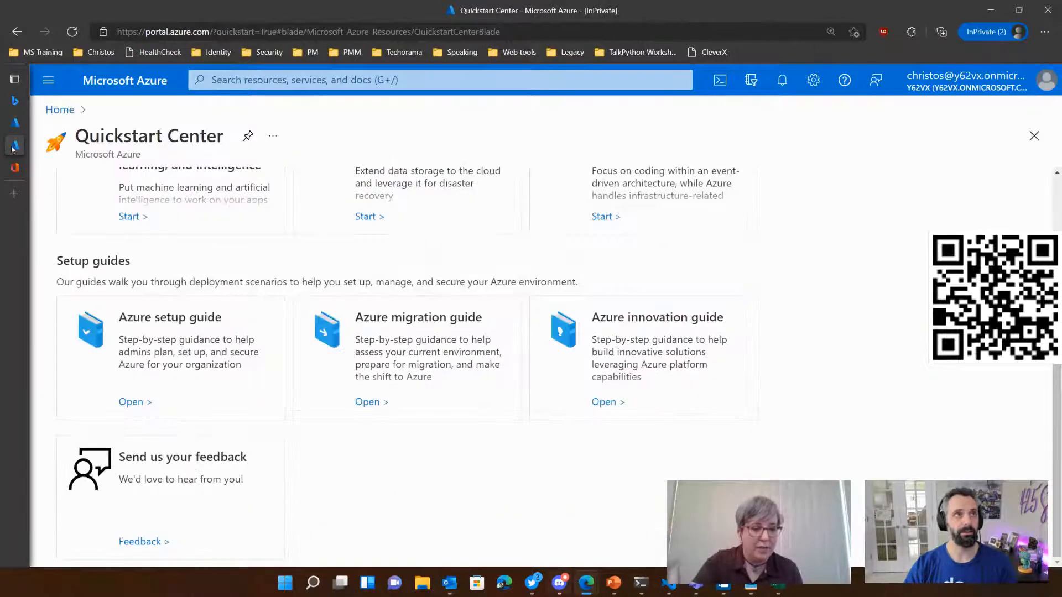
pyautogui.hotkey('ctrl', 'shift', 'Tab')
pyautogui.click(249, 514)
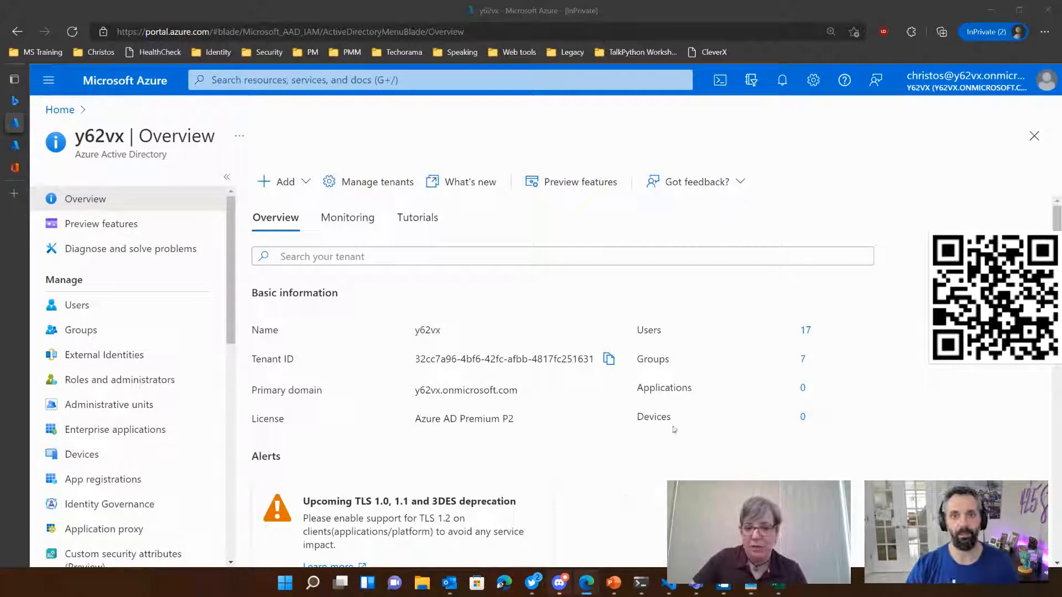
# Step: Switch to the terminal, stop the running Azure Functions host and clear the screen with cls
pyautogui.click(641, 582)
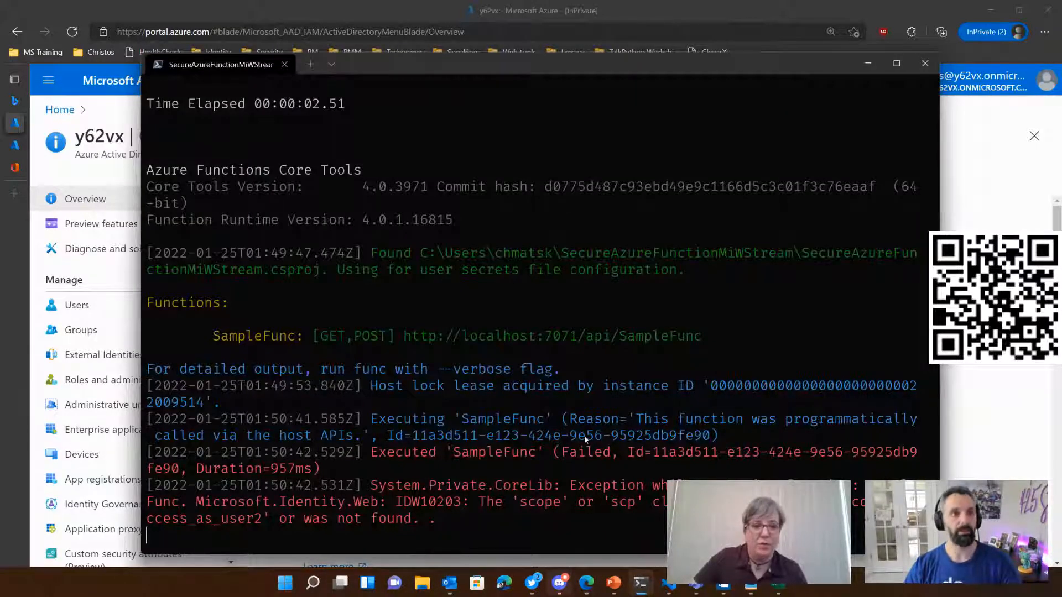
pyautogui.hotkey('ctrl', 'c')
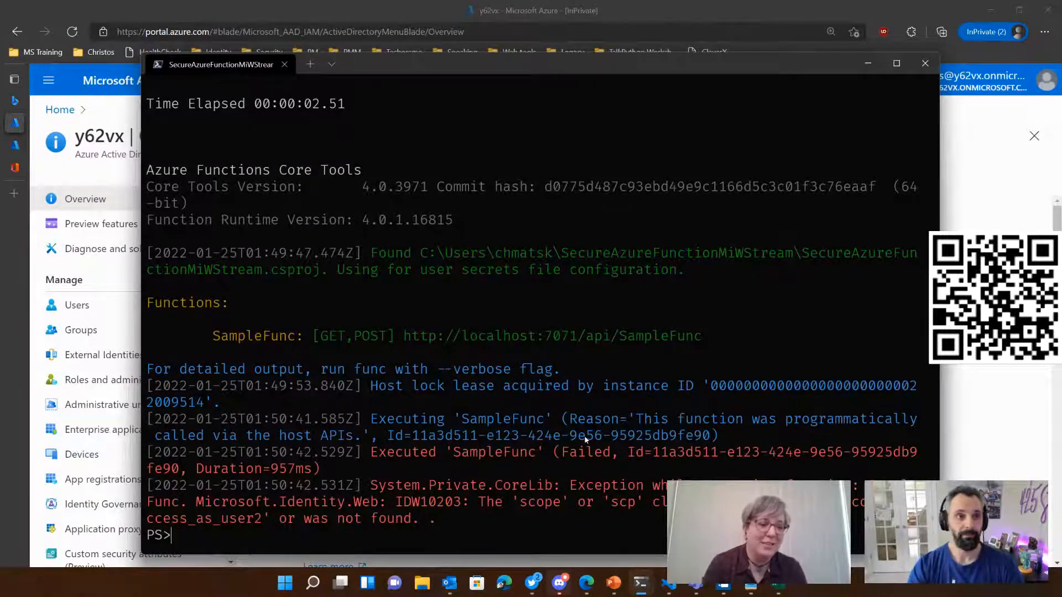
pyautogui.write('cls')
pyautogui.press('Return')
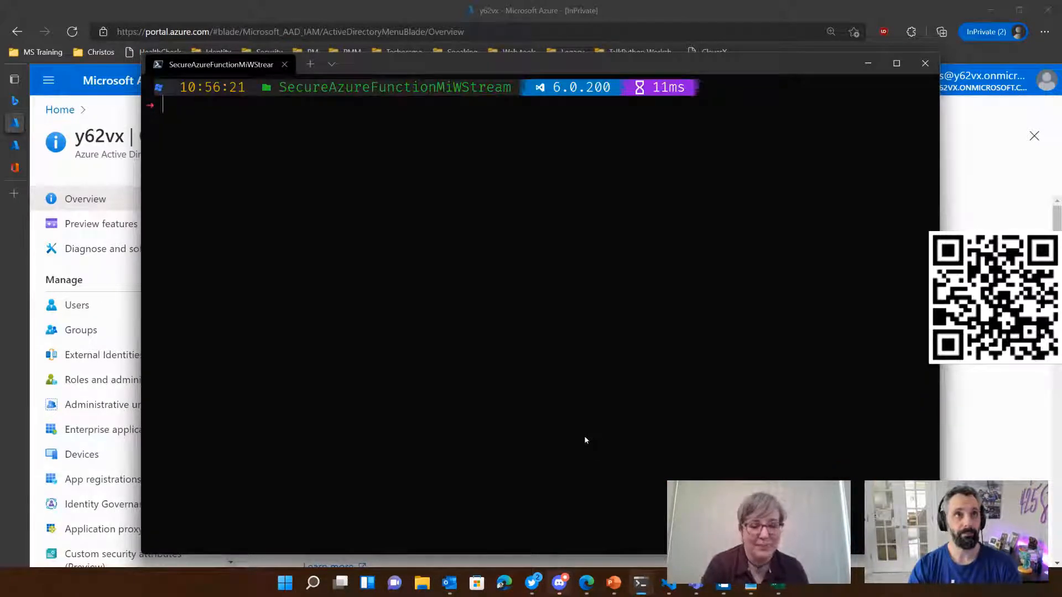
# Step: Run az login in the terminal to start an Azure CLI sign-in
pyautogui.write('az')
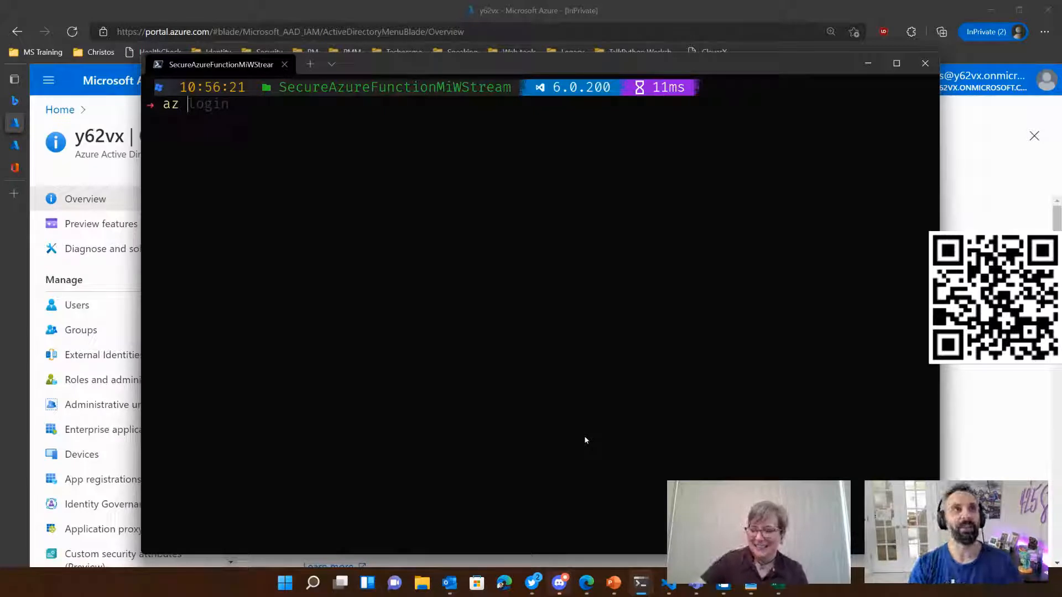
pyautogui.write('logi')
pyautogui.write('n')
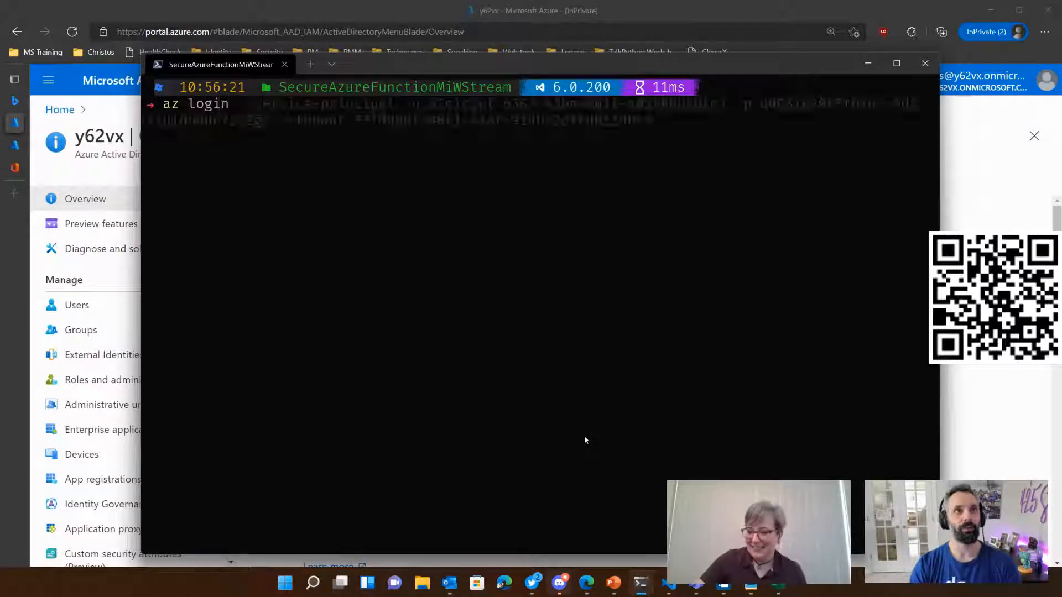
pyautogui.press('Return')
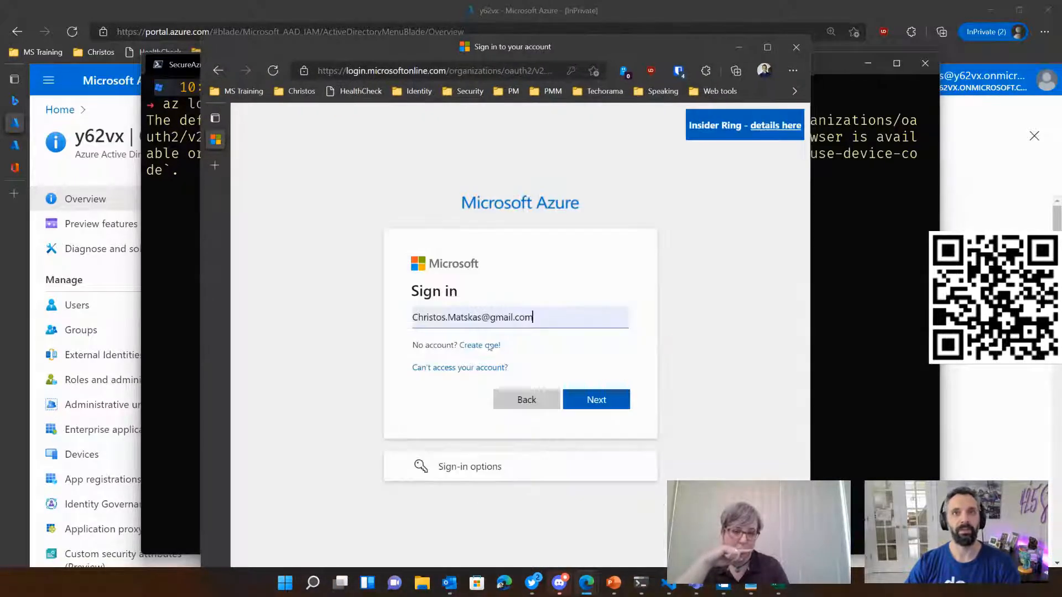
# Step: Replace the prefilled sign-in address with the sandbox administrator's onmicrosoft.com e-mail and continue to the password page
pyautogui.click(533, 317)
pyautogui.moveTo(533, 317); pyautogui.dragTo(420, 318)
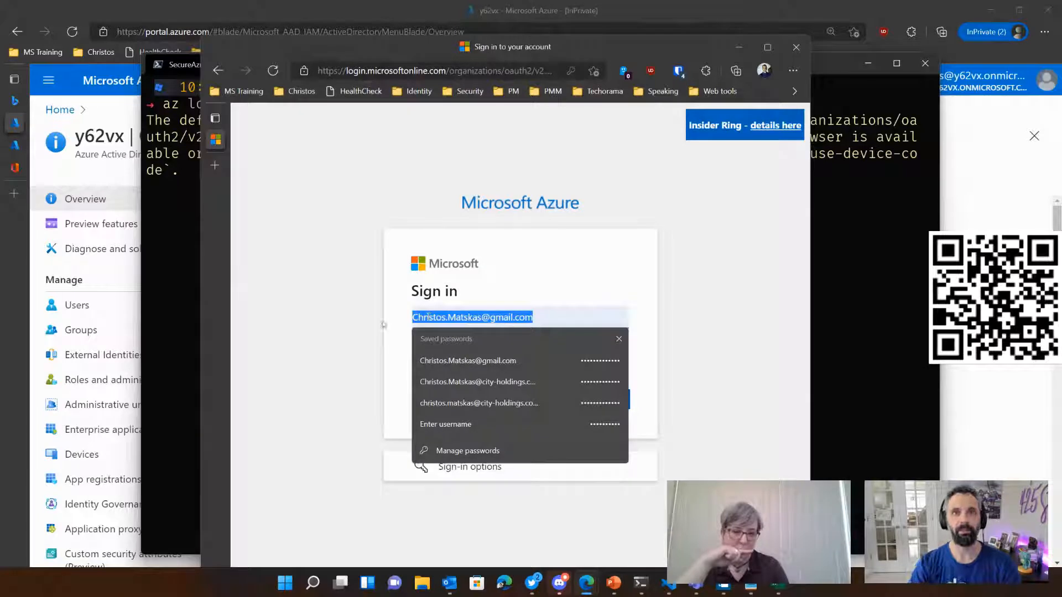
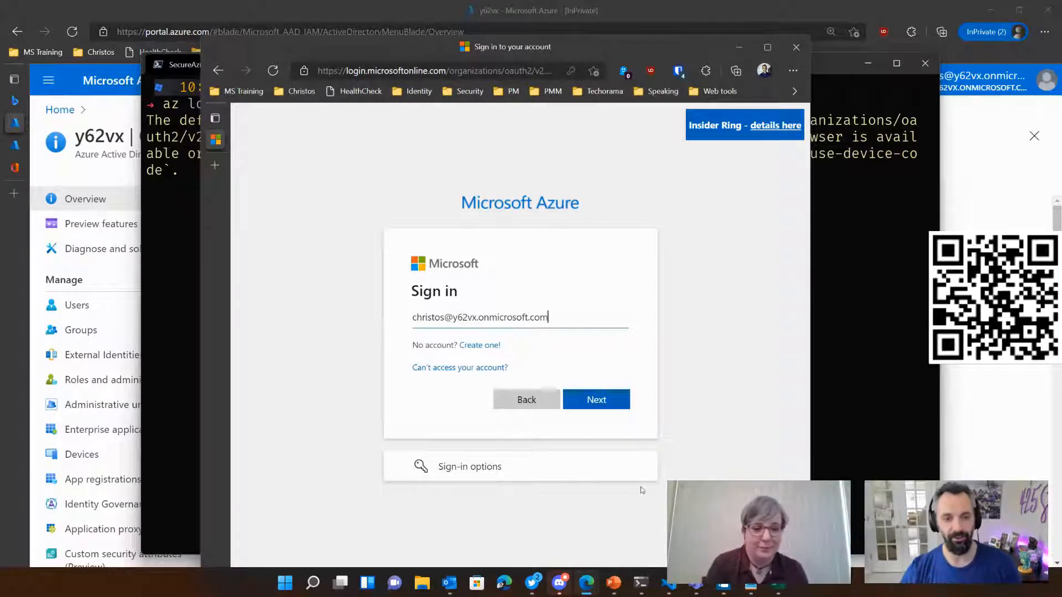
pyautogui.click(593, 403)
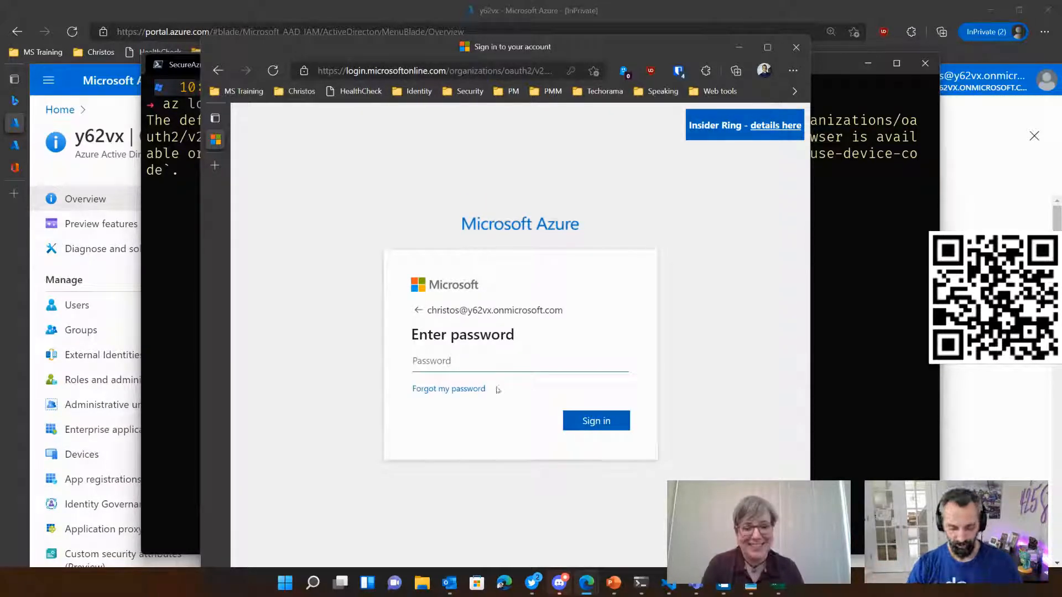
# Step: Complete the Azure CLI sign-in with the account password, skipping Security Defaults for now, and return to the terminal
pyautogui.write('•••')
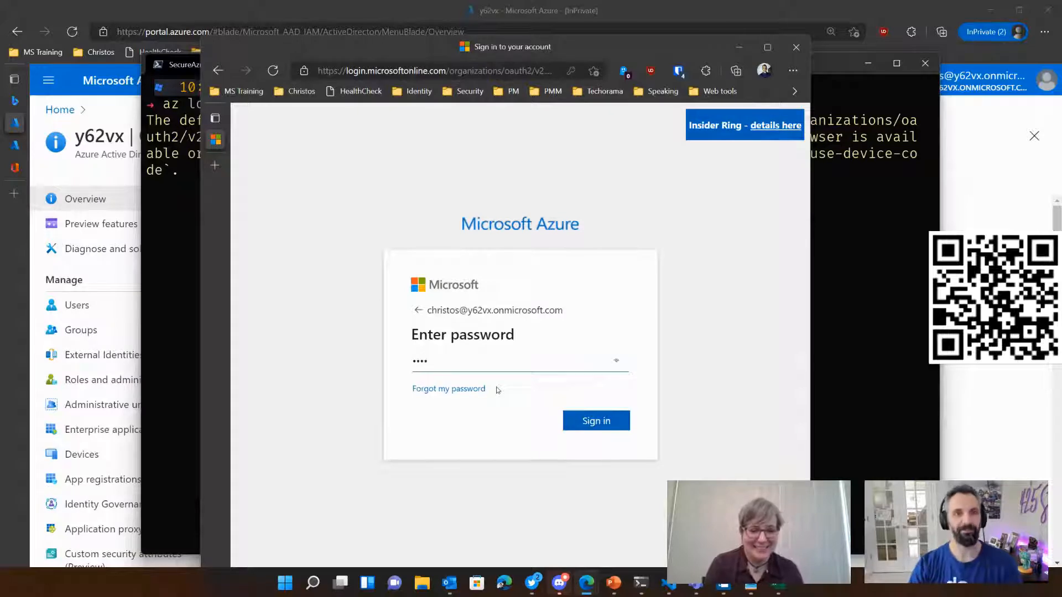
pyautogui.write('•••')
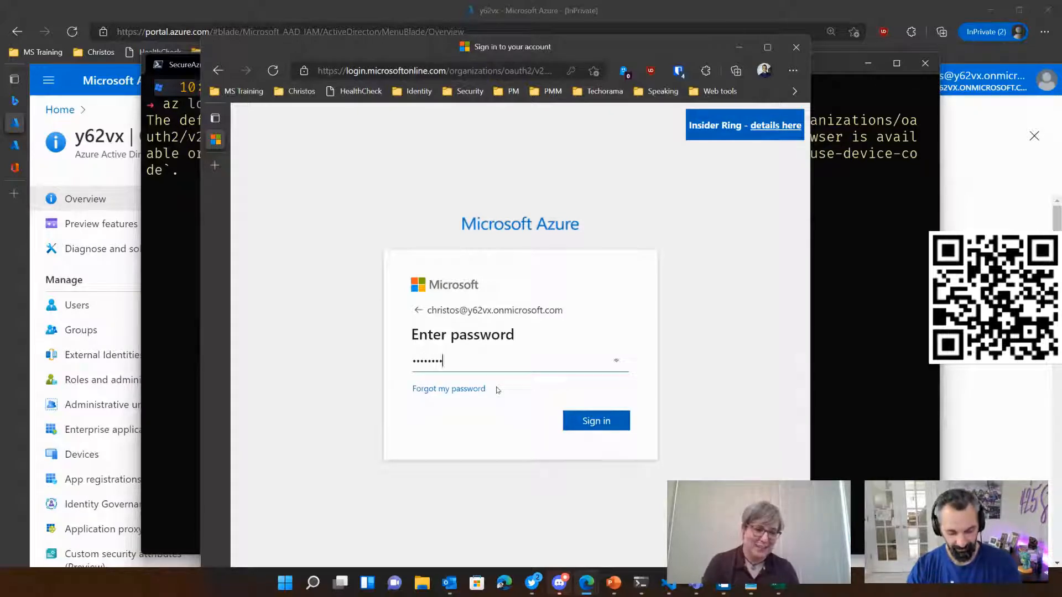
pyautogui.write('•••')
pyautogui.press('Return')
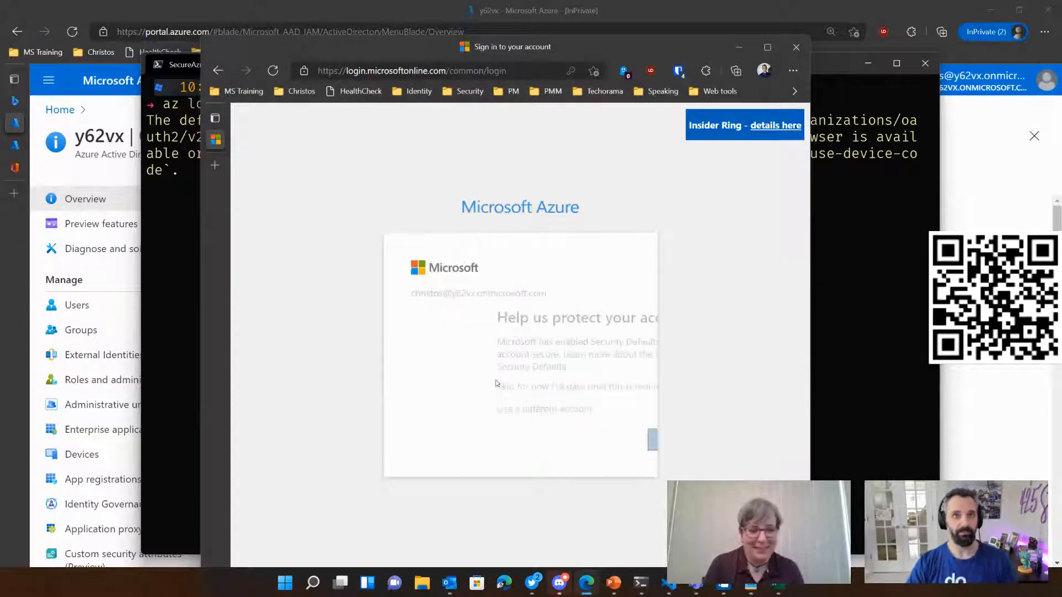
pyautogui.click(488, 382)
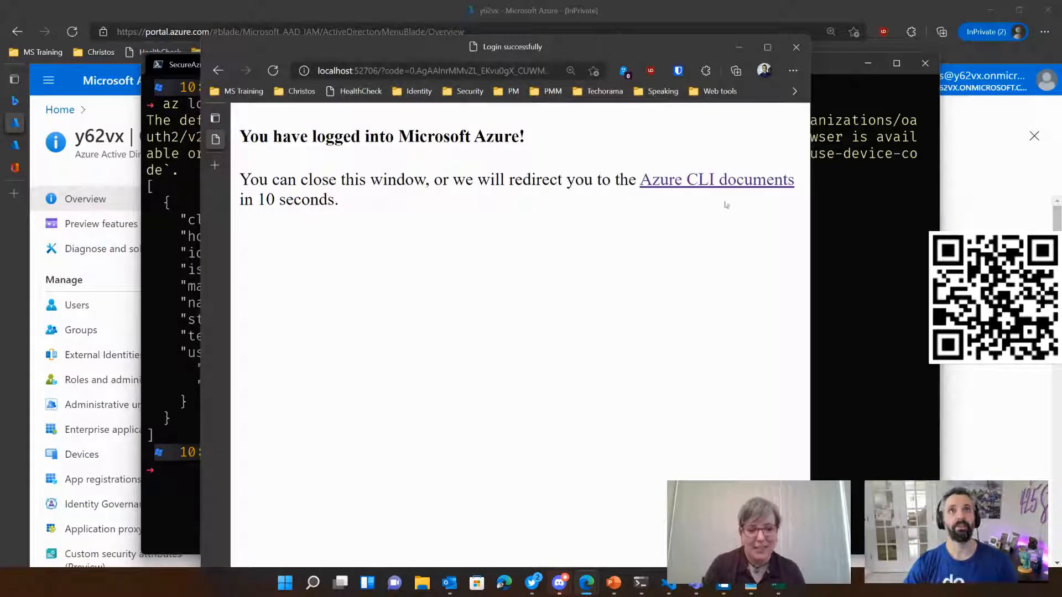
pyautogui.click(151, 352)
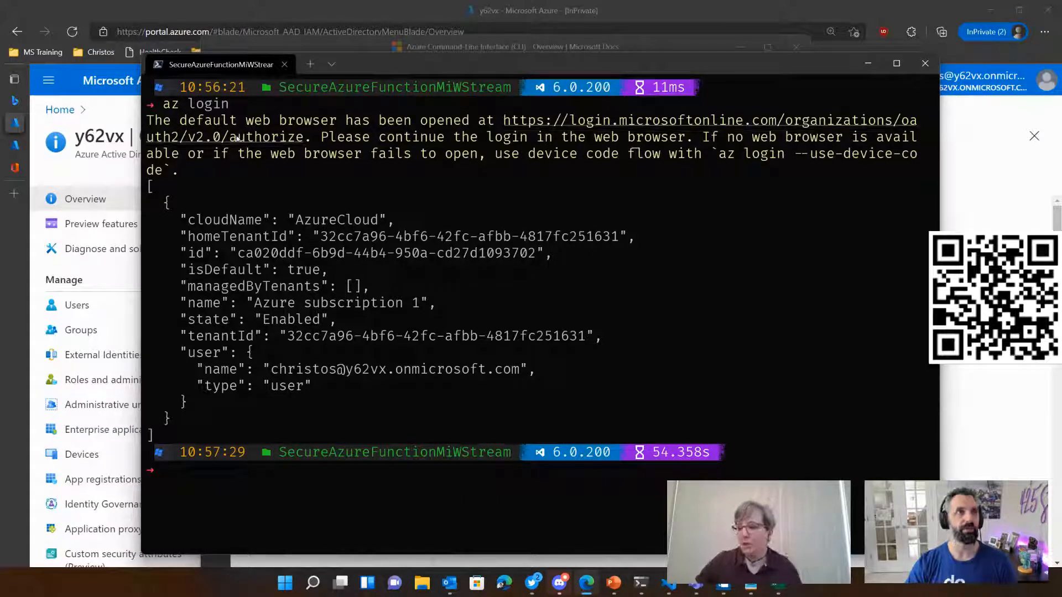
pyautogui.click(111, 91)
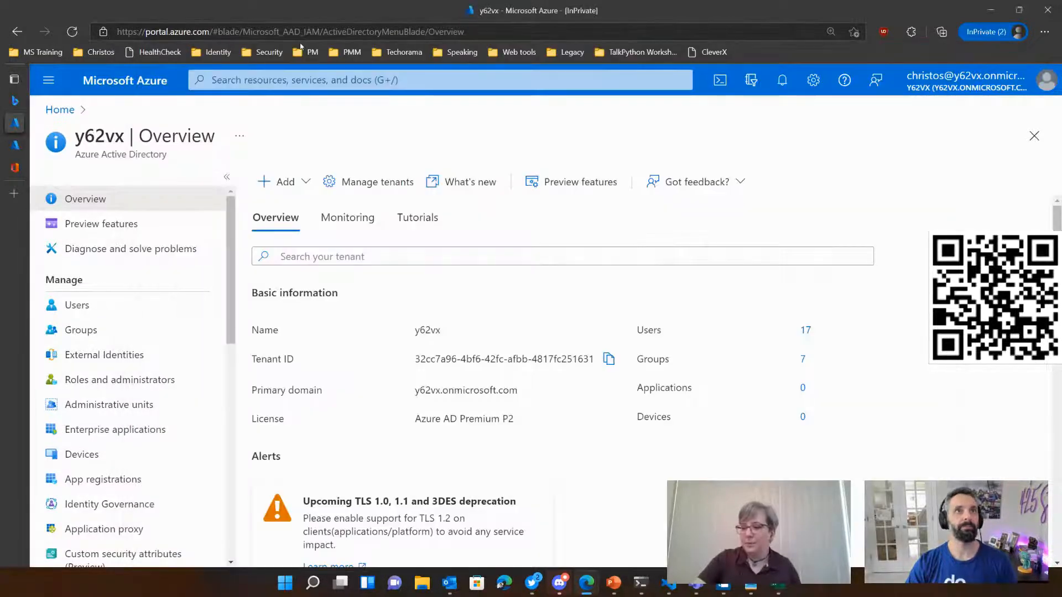
pyautogui.click(580, 33)
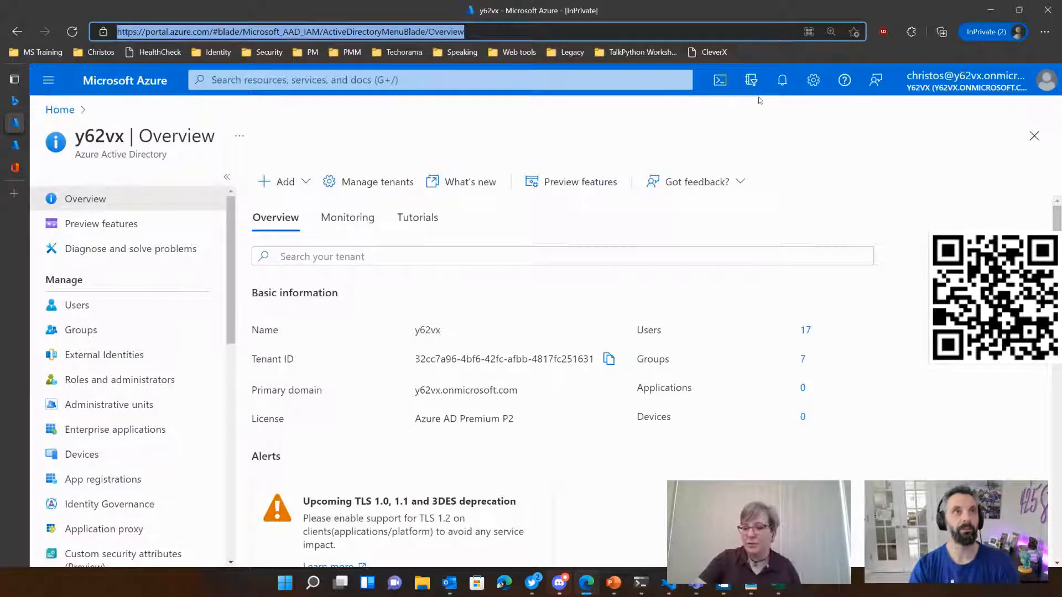
pyautogui.write('v')
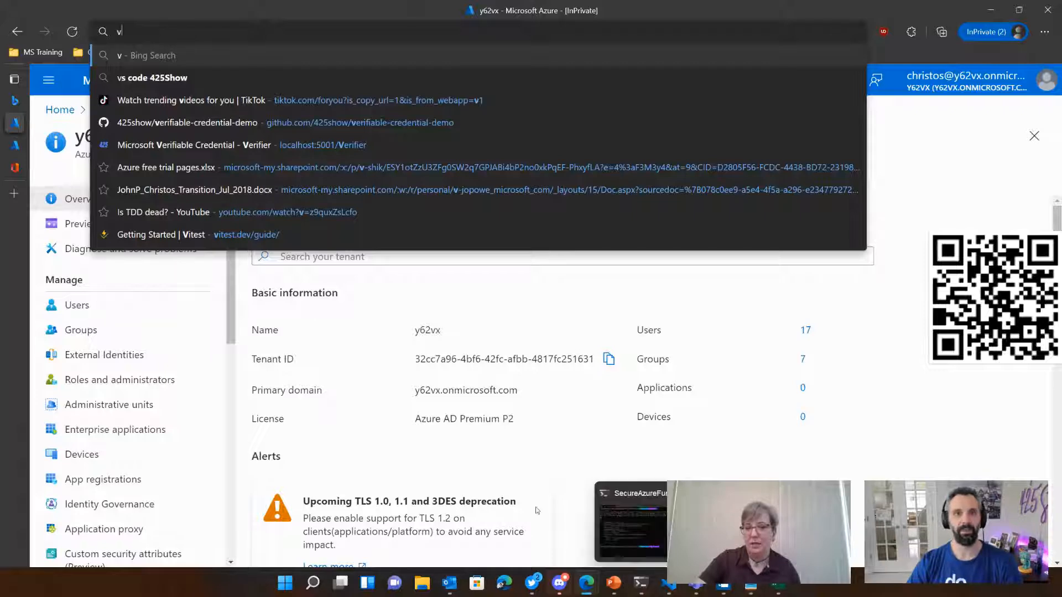
pyautogui.click(685, 475)
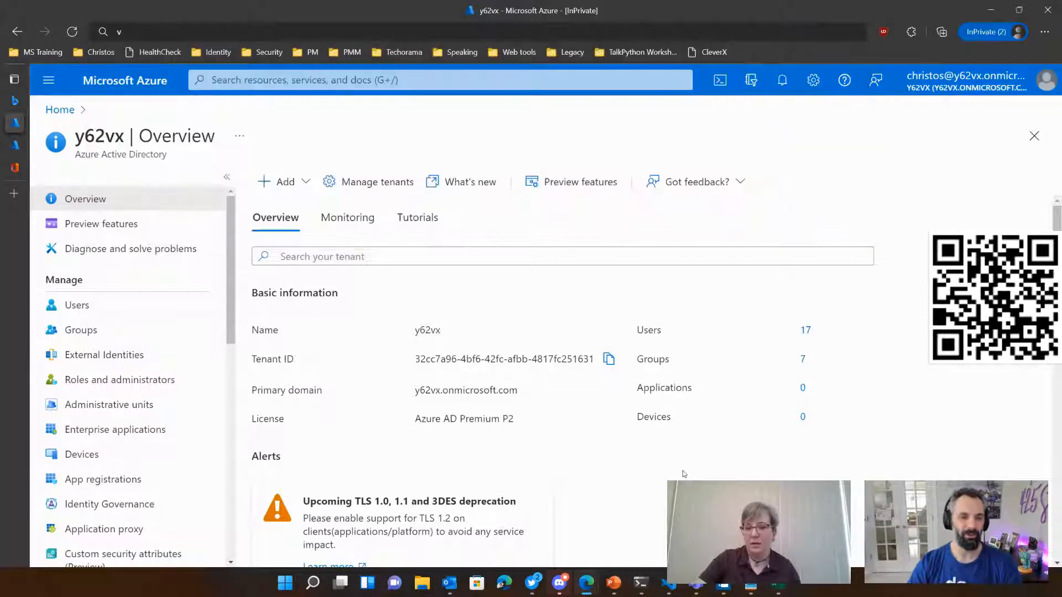
# Step: Switch to the Microsoft Office Home page's tab and search the web there for "verifiable credential docs"
pyautogui.moveTo(39, 148)
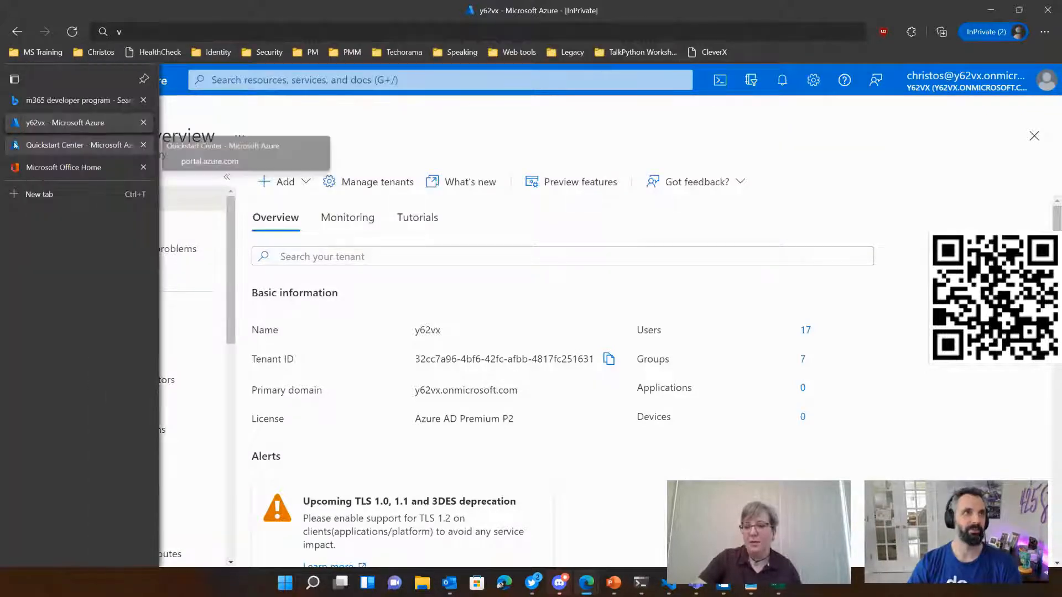
pyautogui.click(55, 173)
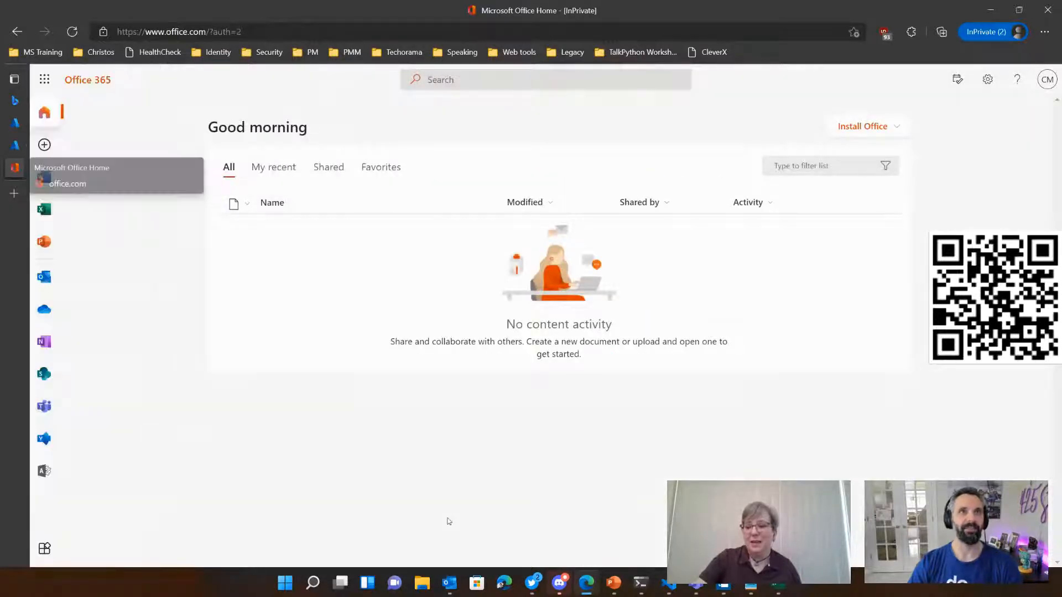
pyautogui.hotkey('ctrl', 'l')
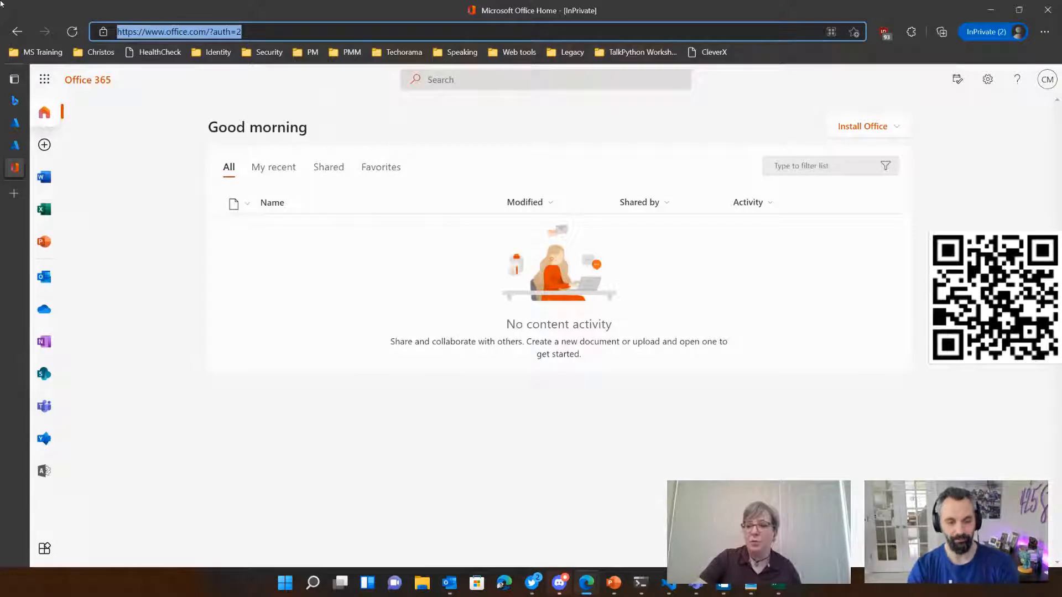
pyautogui.write('azure')
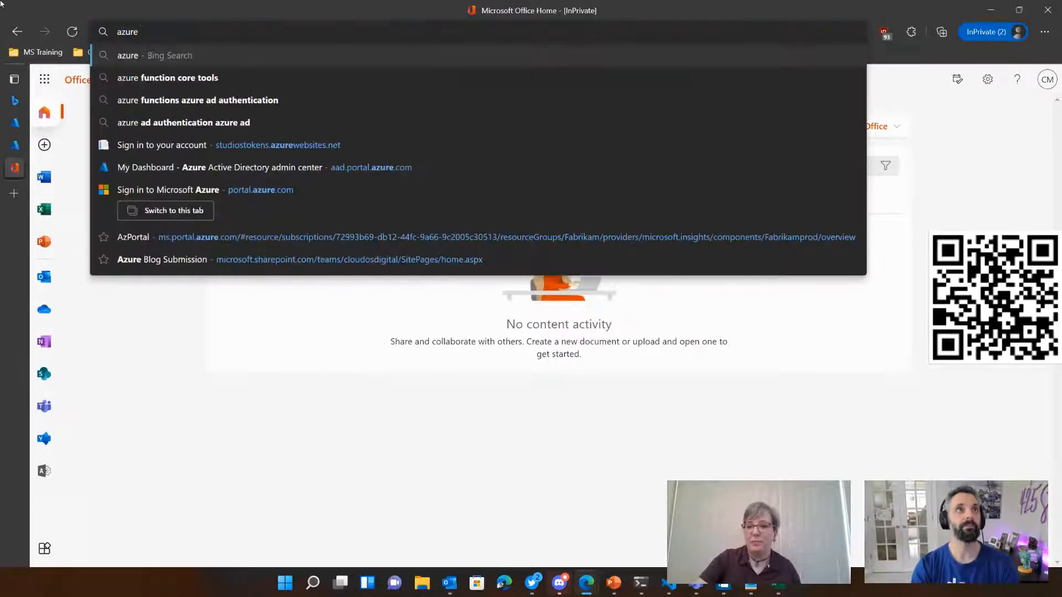
pyautogui.press('BackSpace')
pyautogui.press('BackSpace')
pyautogui.press('BackSpace')
pyautogui.press('BackSpace')
pyautogui.press('BackSpace')
pyautogui.press('BackSpace')
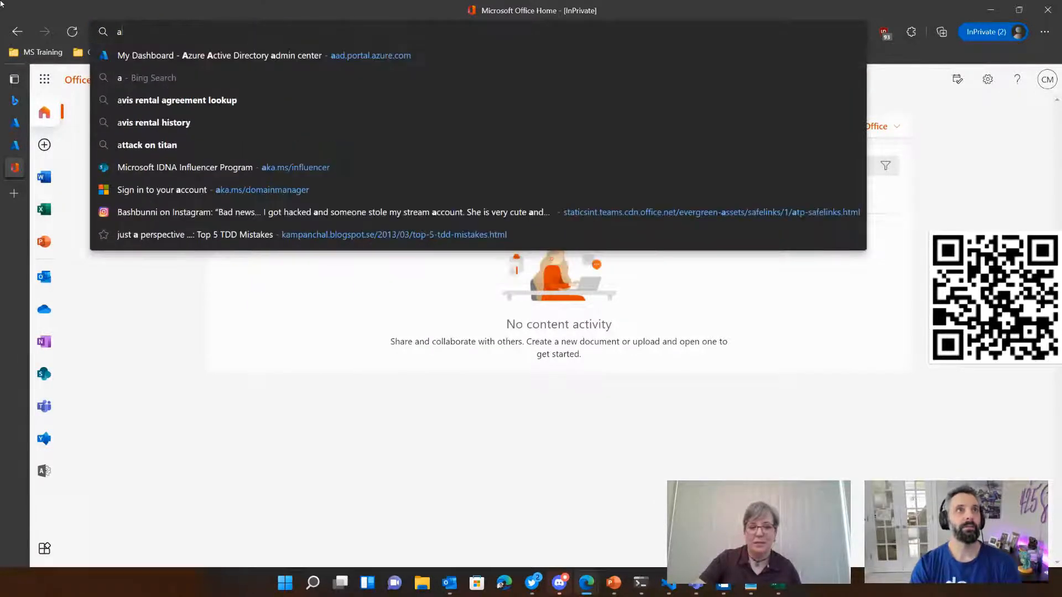
pyautogui.write('verifica')
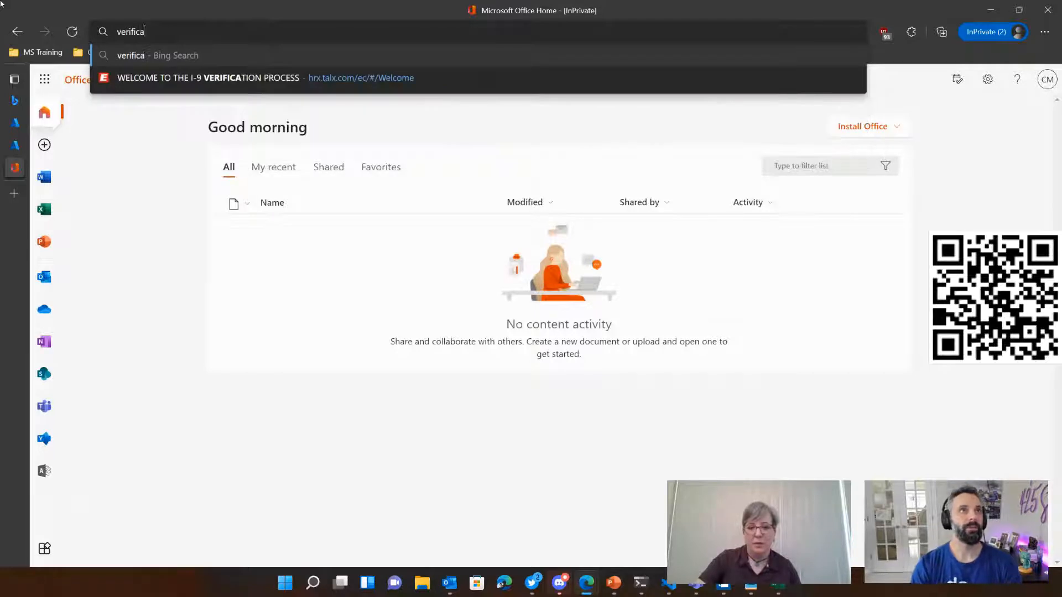
pyautogui.press('BackSpace')
pyautogui.press('BackSpace')
pyautogui.write('able c')
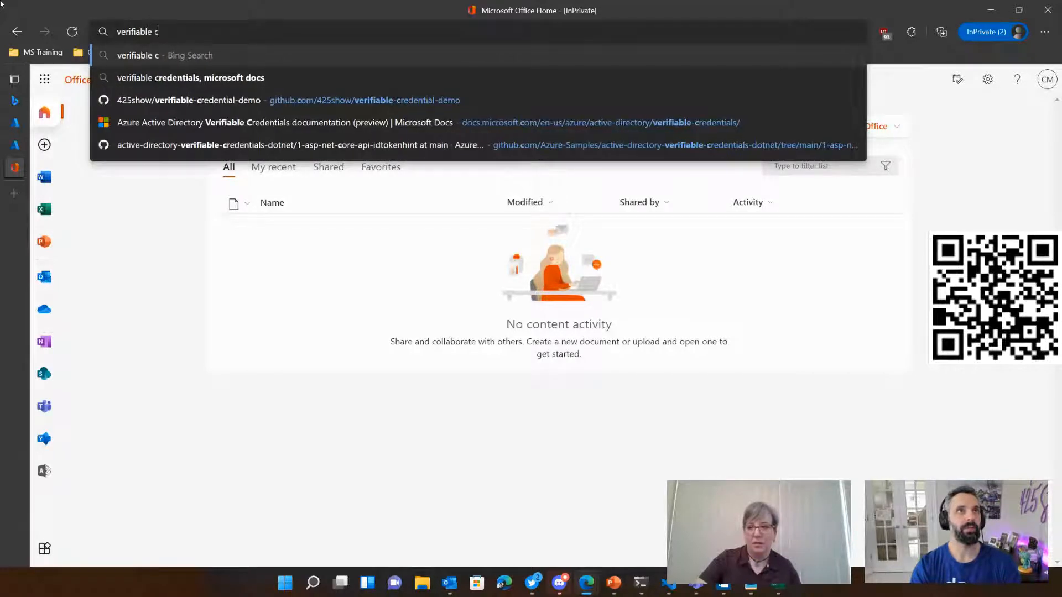
pyautogui.write('redential docs')
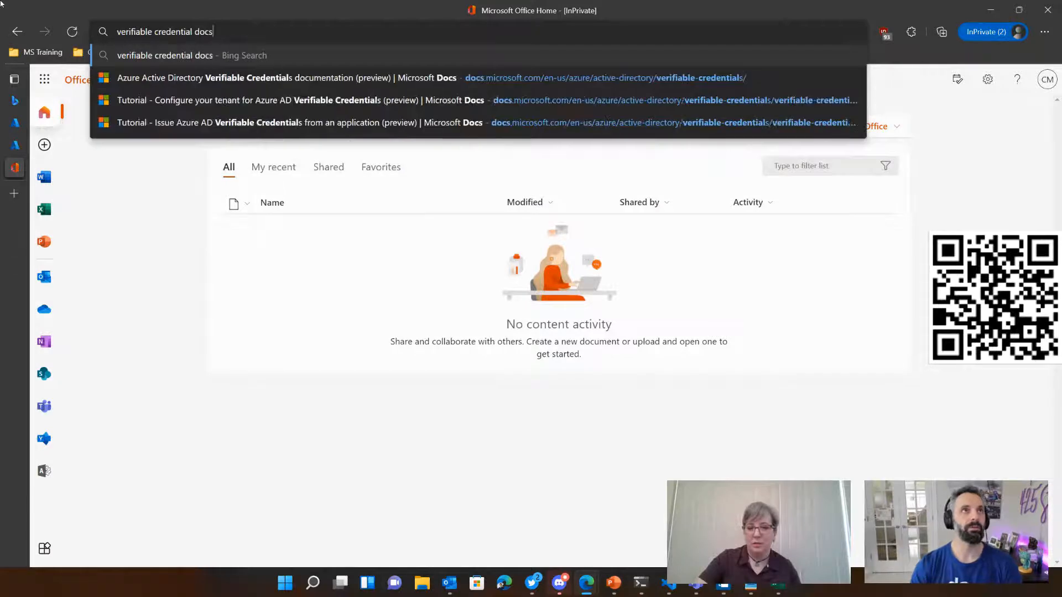
pyautogui.press('Return')
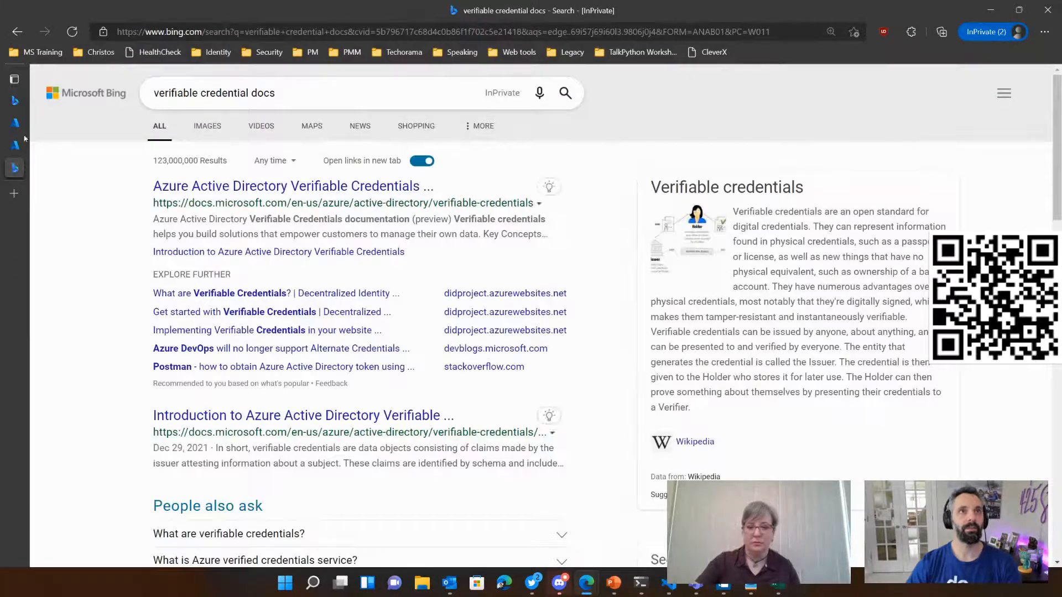
# Step: Open the Azure Active Directory Verifiable Credentials documentation and its "Get started with verifiable credentials" tutorial at the "Set up a service principal" section
pyautogui.click(310, 186)
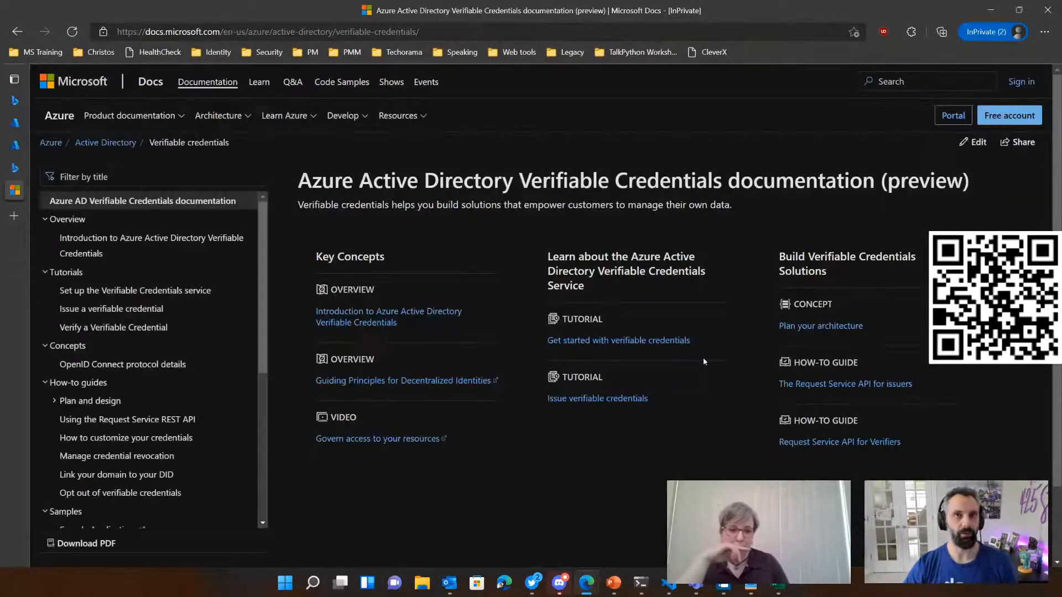
pyautogui.click(603, 340)
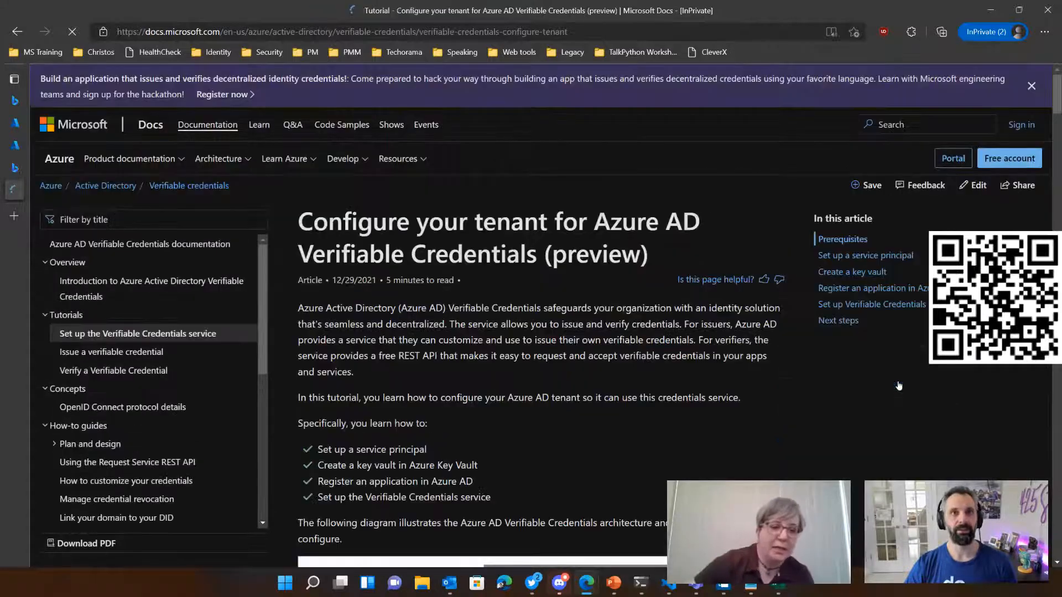
pyautogui.scroll(-15, 607, 405)
pyautogui.scroll(4, 607, 400)
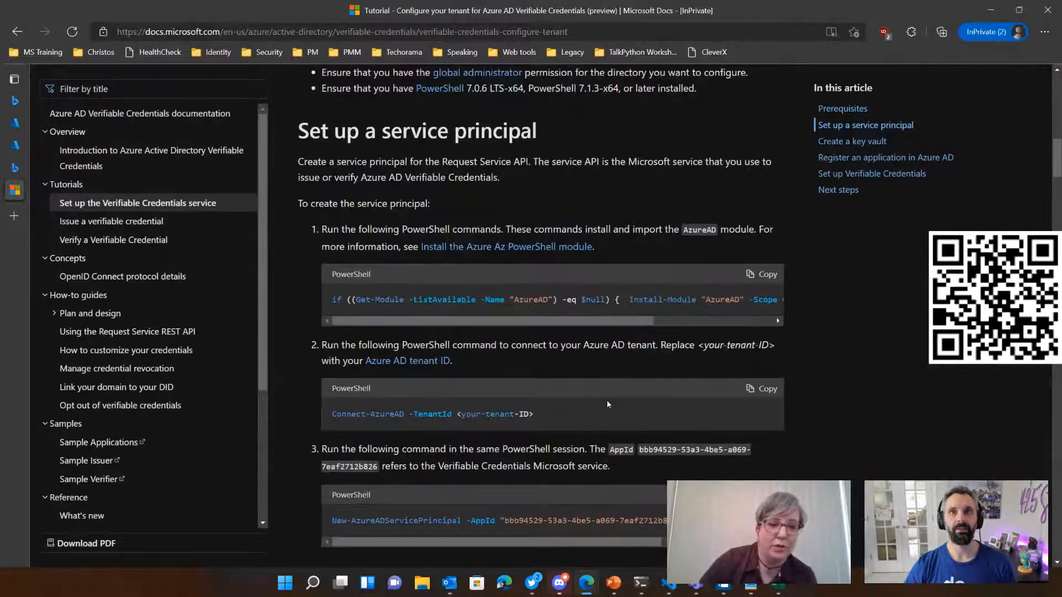
# Step: Copy the tutorial's AzureAD module install and import command, run it in the terminal and accept the PSGallery repository with y
pyautogui.click(762, 288)
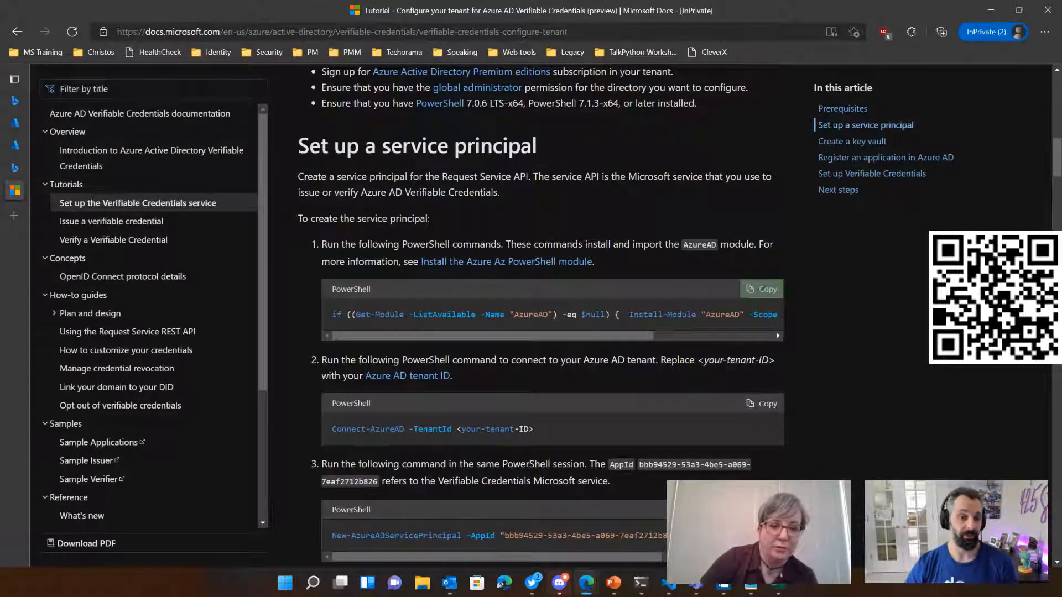
pyautogui.moveTo(603, 336); pyautogui.dragTo(552, 346)
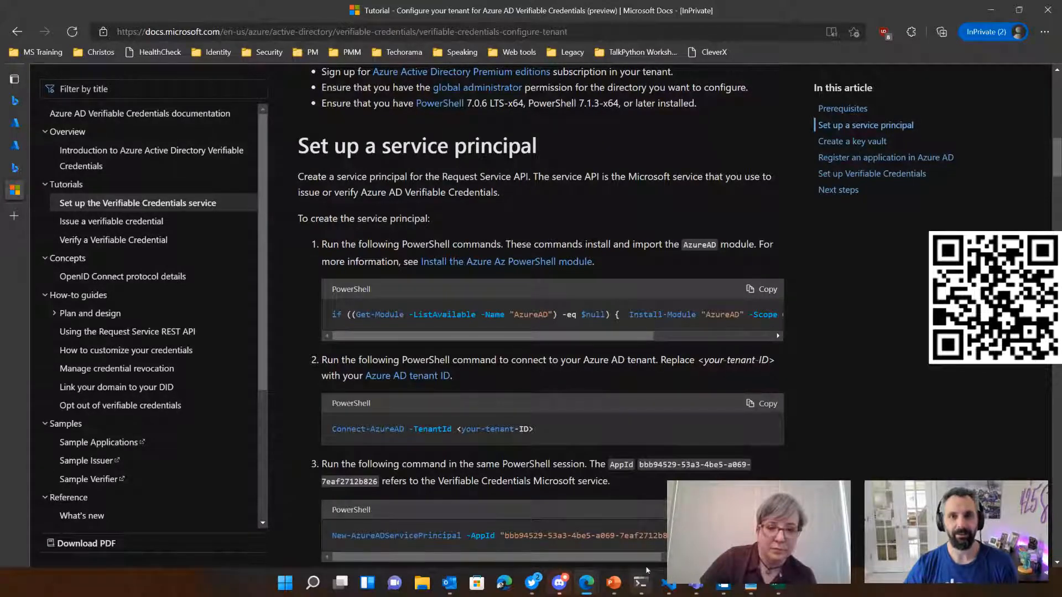
pyautogui.click(640, 582)
pyautogui.hotkey('ctrl', 'v')
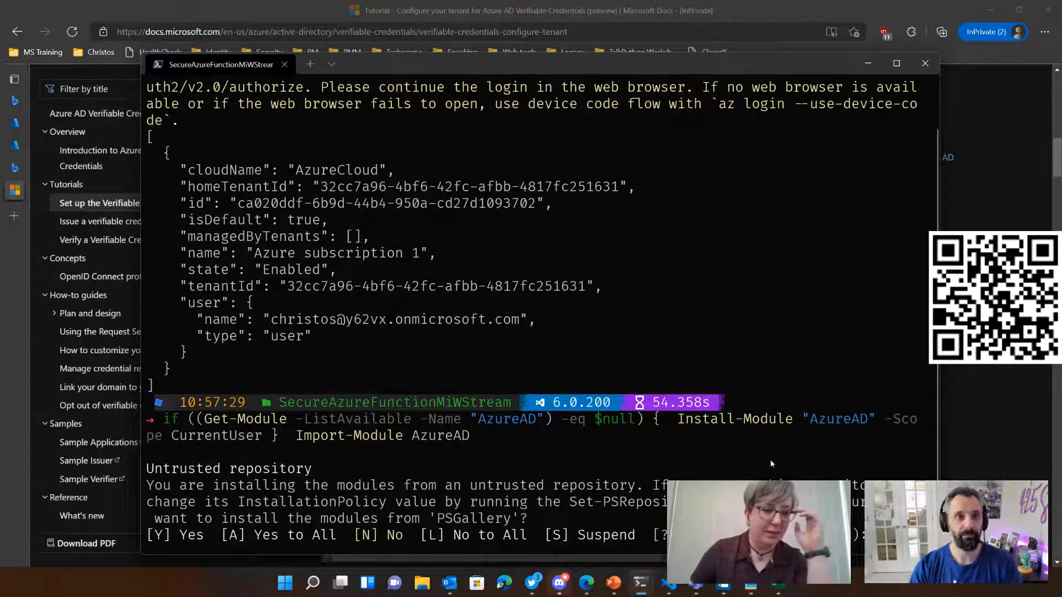
pyautogui.press('Return')
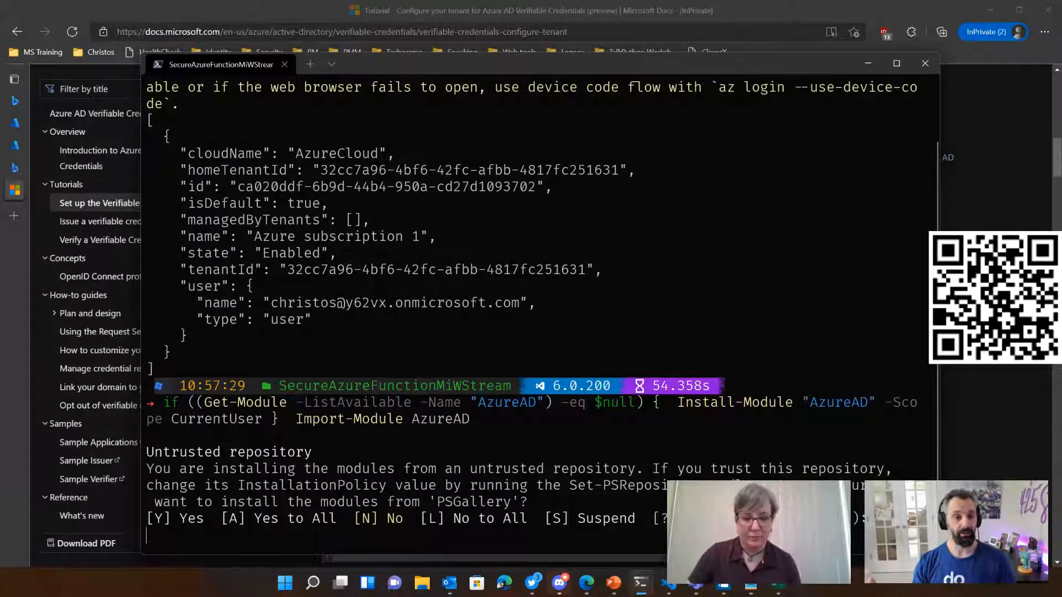
pyautogui.write('y')
pyautogui.press('Return')
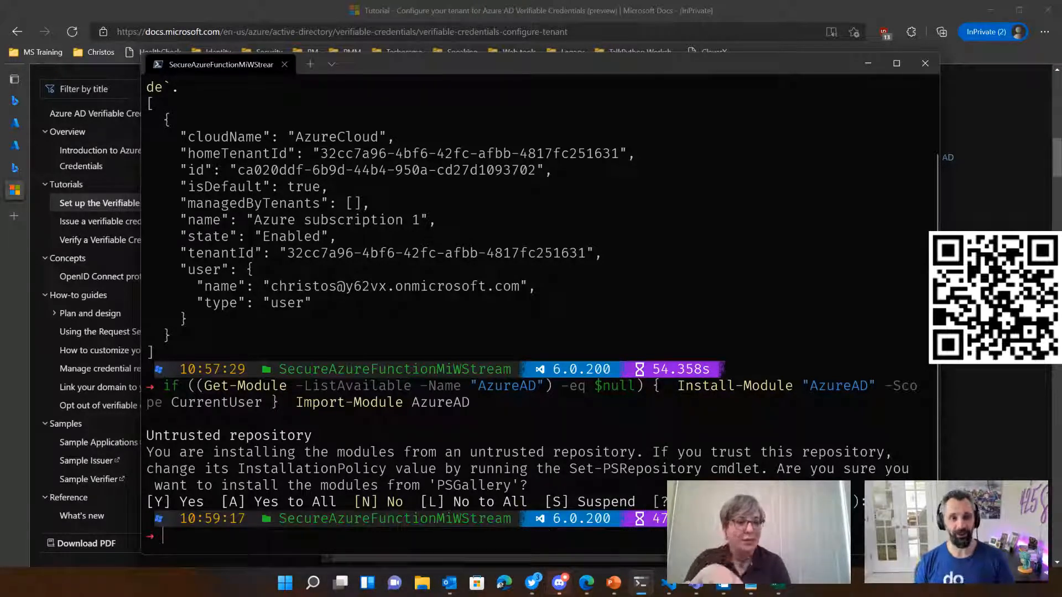
# Step: Copy the tutorial's Connect-AzureAD -TenantId command into the terminal and remove the <your-tenant-ID> placeholder
pyautogui.click(326, 5)
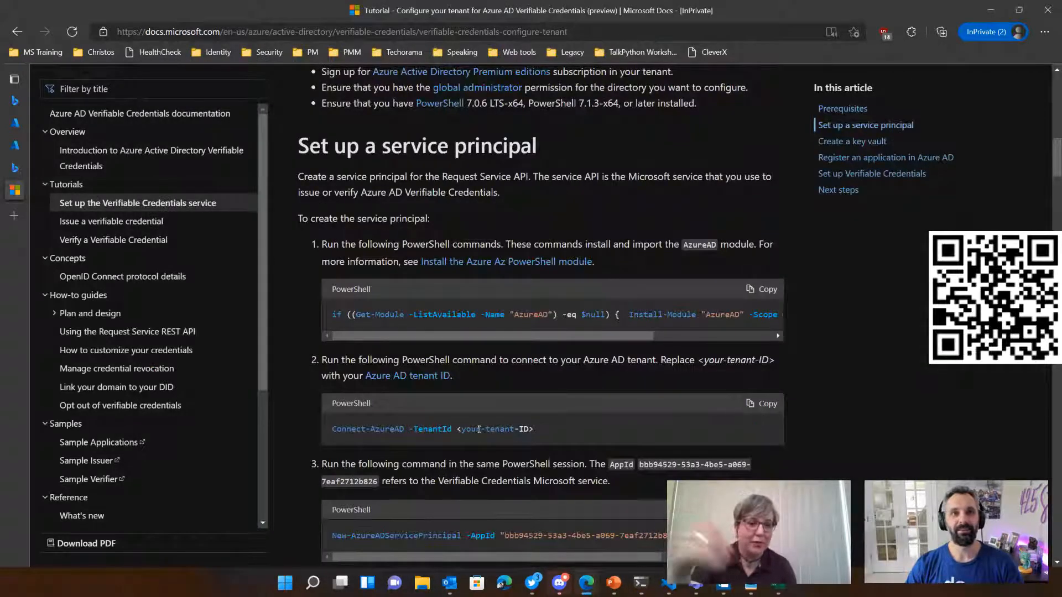
pyautogui.click(762, 405)
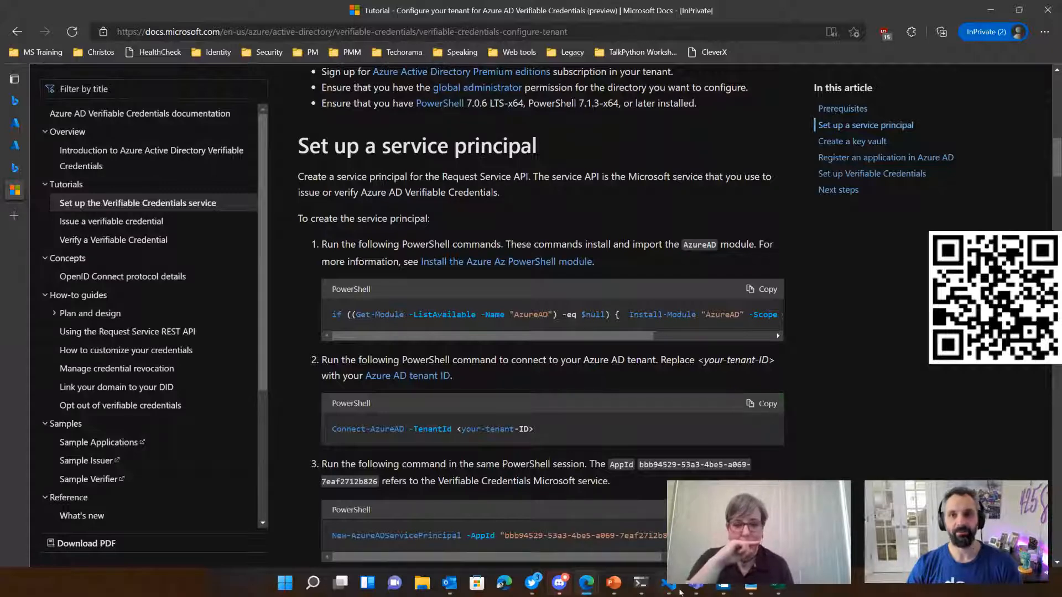
pyautogui.click(640, 583)
pyautogui.hotkey('ctrl', 'v')
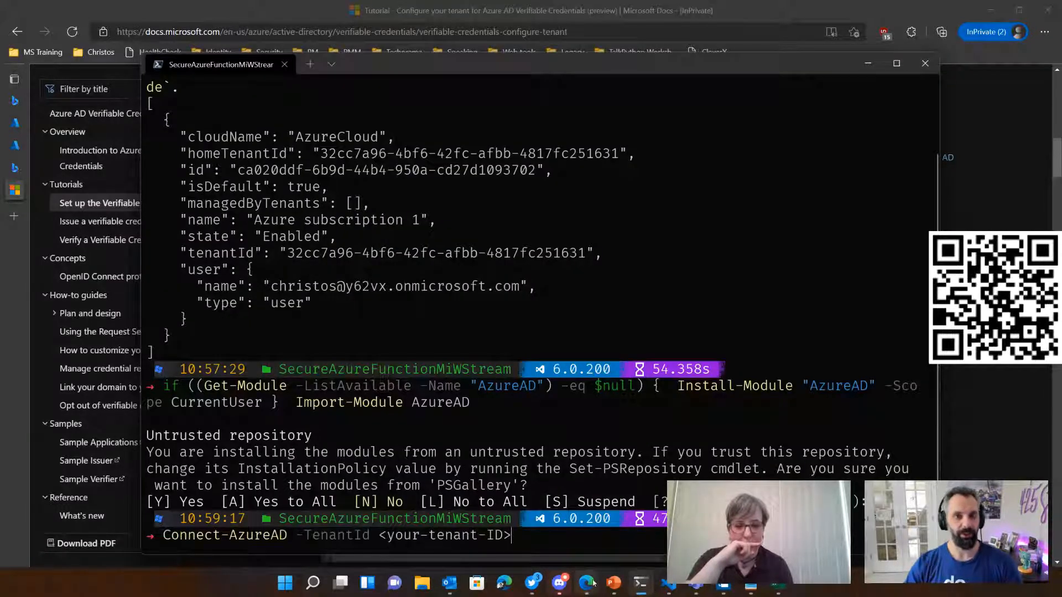
pyautogui.moveTo(592, 584)
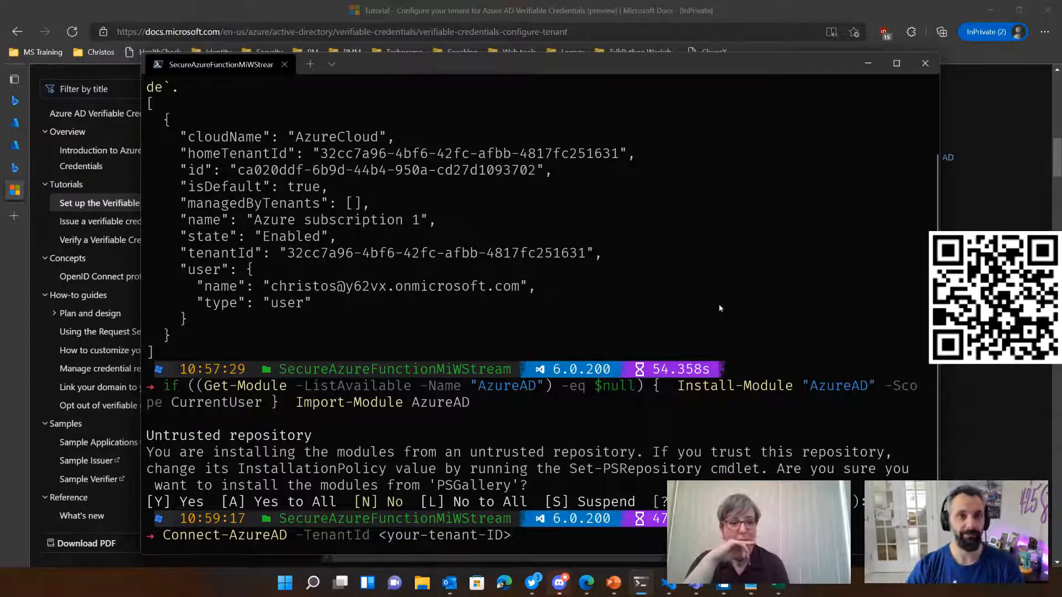
pyautogui.press('BackSpace')
pyautogui.press('BackSpace')
pyautogui.press('BackSpace')
pyautogui.press('BackSpace')
pyautogui.press('BackSpace')
pyautogui.press('BackSpace')
pyautogui.press('BackSpace')
pyautogui.press('BackSpace')
pyautogui.press('BackSpace')
pyautogui.press('BackSpace')
pyautogui.press('BackSpace')
pyautogui.press('BackSpace')
pyautogui.press('BackSpace')
pyautogui.press('BackSpace')
pyautogui.press('BackSpace')
pyautogui.press('BackSpace')
pyautogui.press('BackSpace')
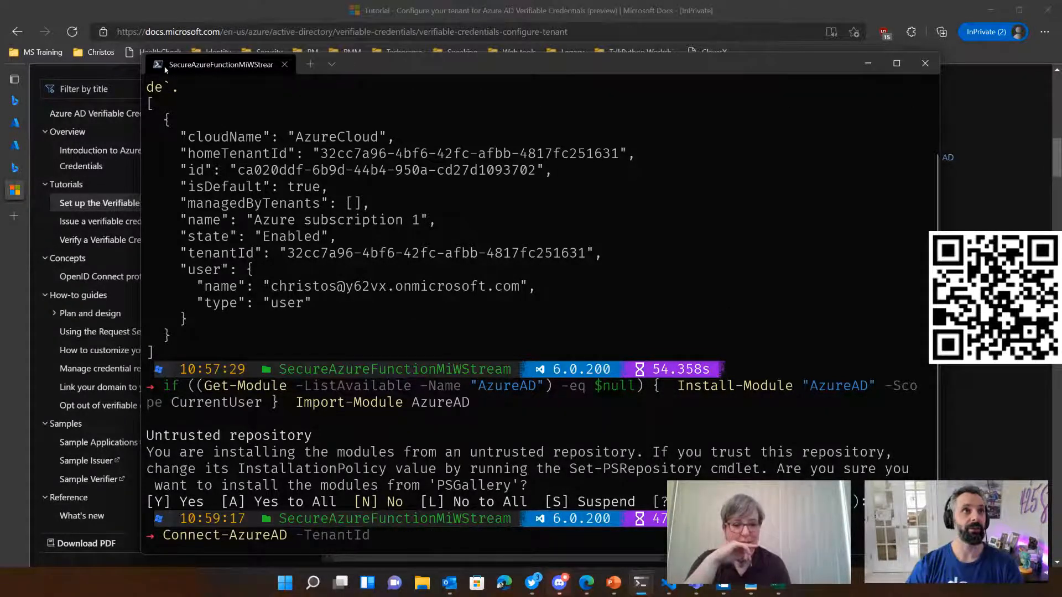
# Step: Copy the tenant ID from the Azure Active Directory overview, add it to the Connect-AzureAD command in the terminal and run it
pyautogui.click(15, 122)
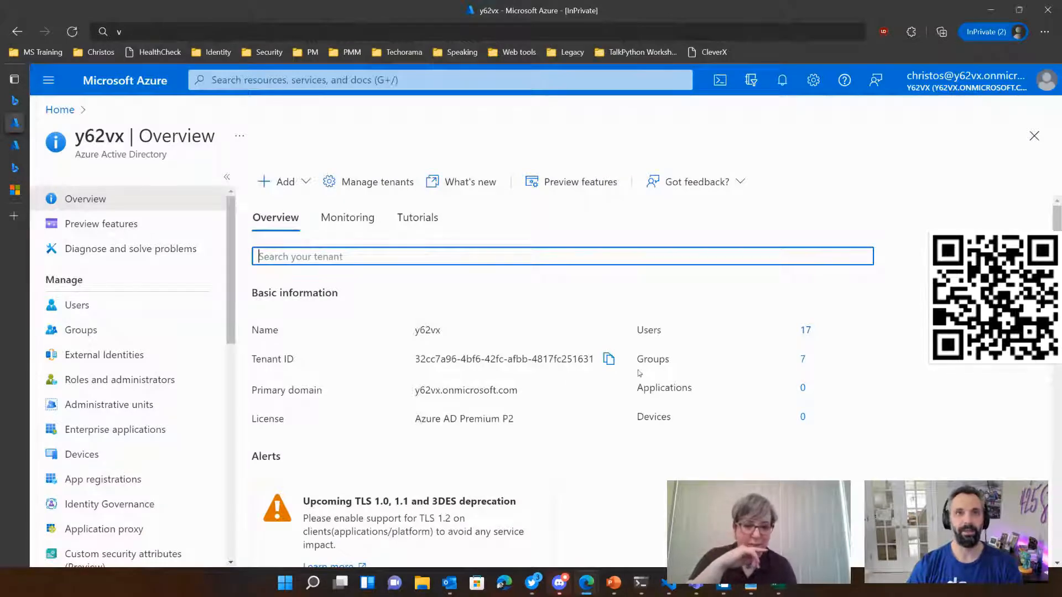
pyautogui.click(609, 360)
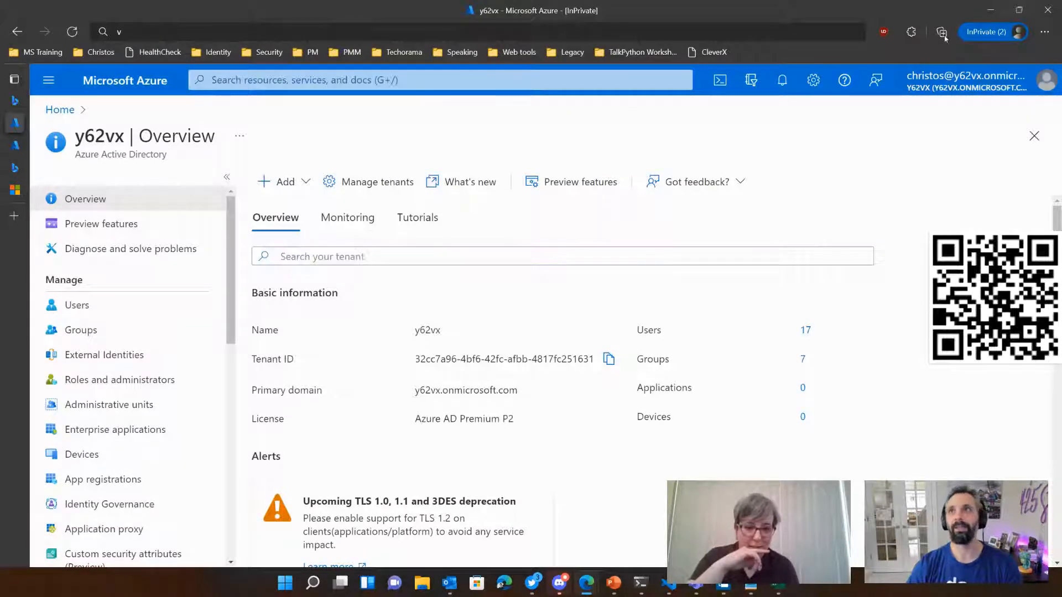
pyautogui.click(1002, 12)
pyautogui.hotkey('ctrl', 'v')
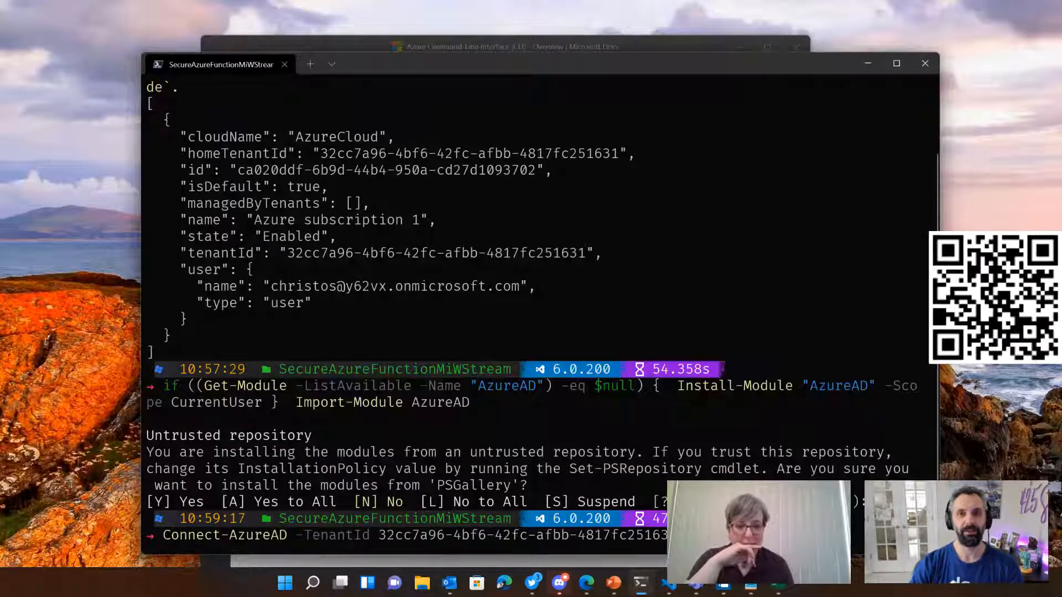
pyautogui.press('Return')
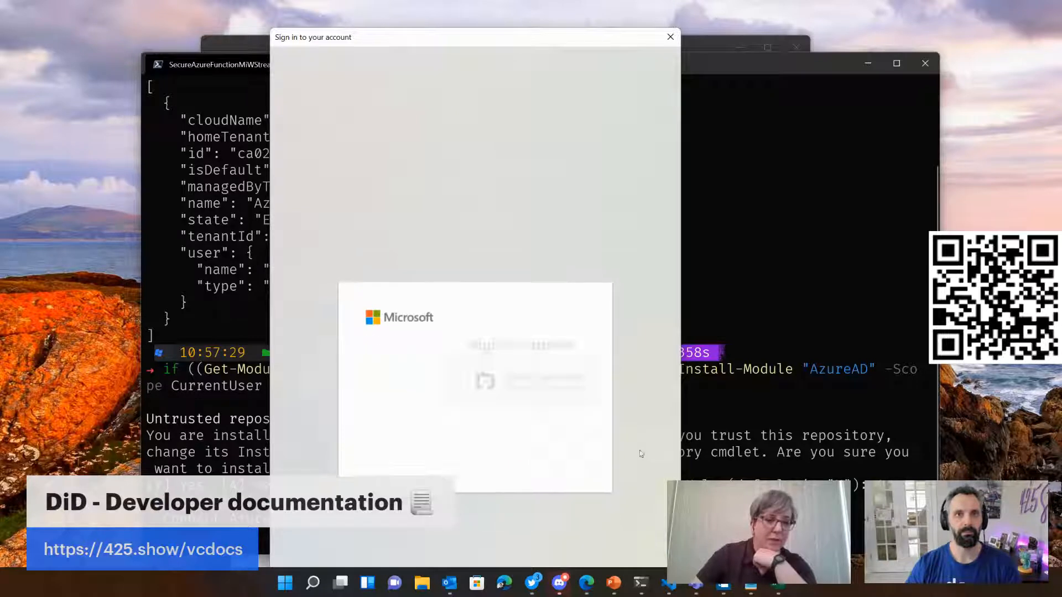
# Step: Proceed to the blank sign-in form and enter the administrator's sign-in address up to the @ sign
pyautogui.click(551, 453)
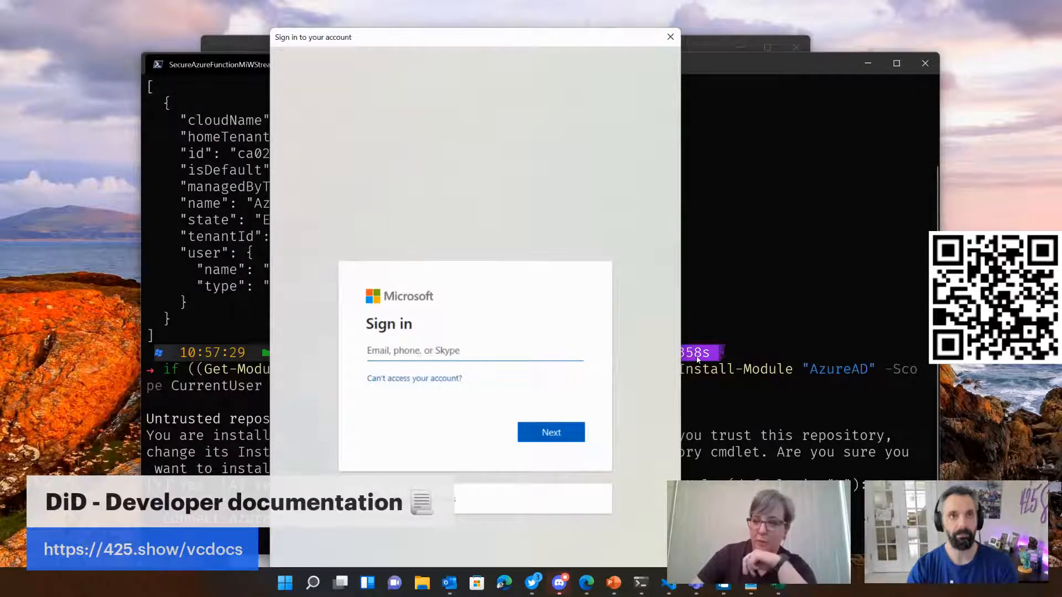
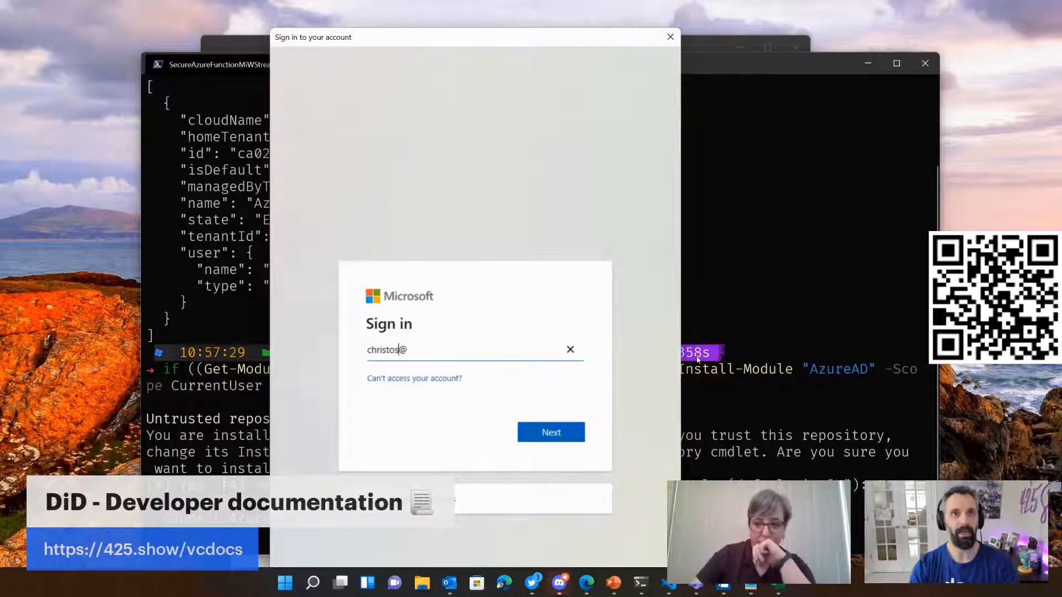
pyautogui.hotkey('ctrl', 'v')
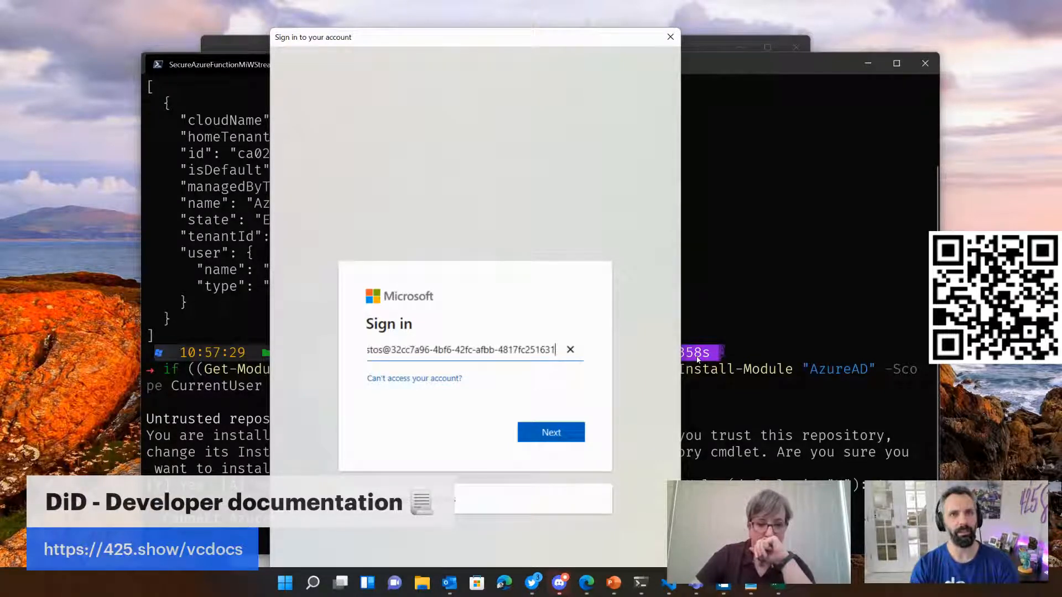
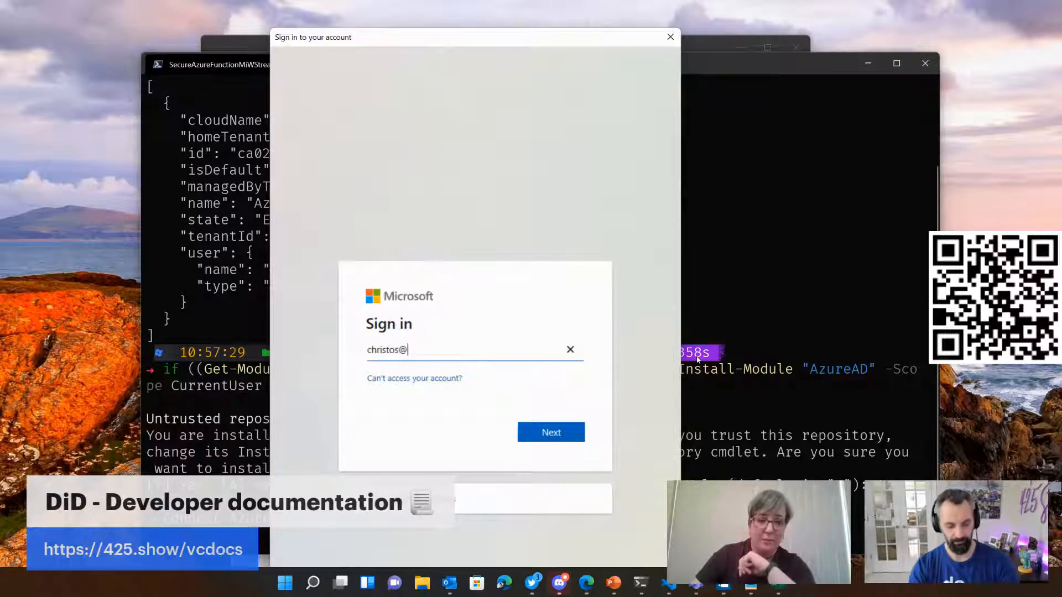
pyautogui.press('Return')
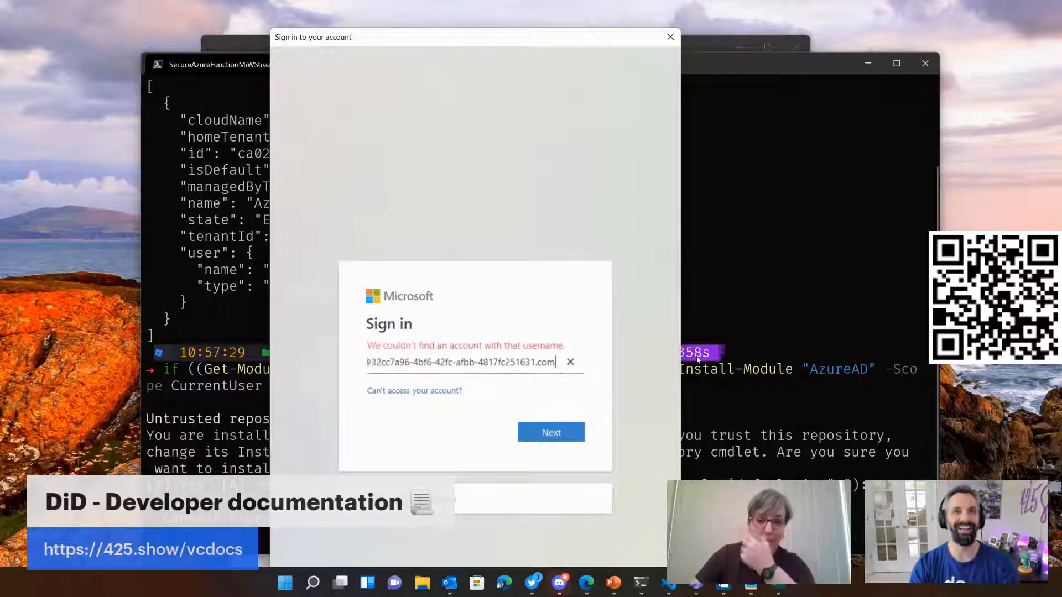
pyautogui.press('BackSpace')
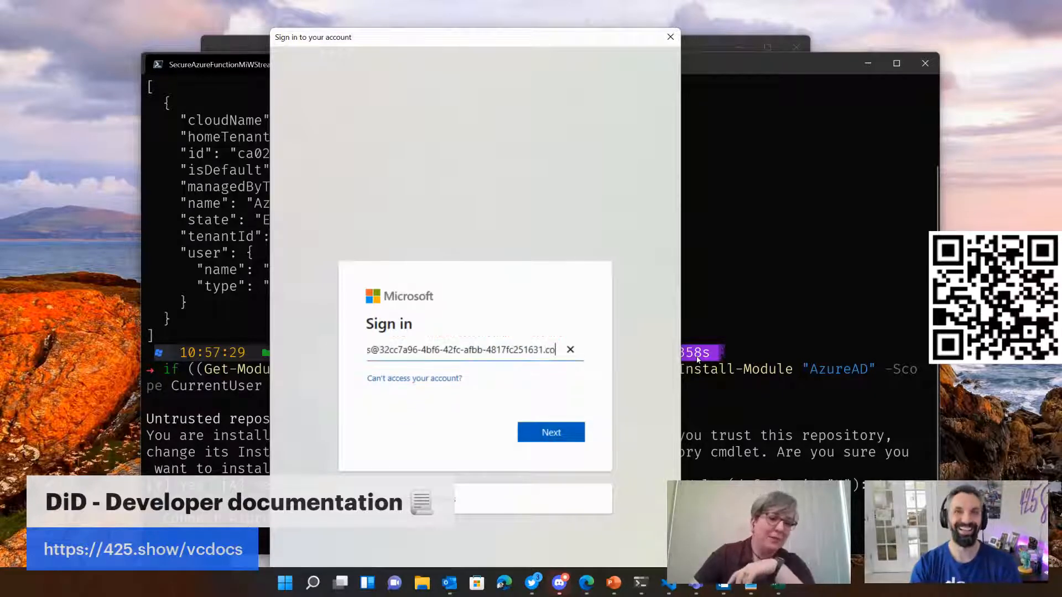
pyautogui.press('BackSpace')
pyautogui.press('BackSpace')
pyautogui.press('BackSpace')
pyautogui.press('BackSpace')
pyautogui.press('BackSpace')
pyautogui.press('BackSpace')
pyautogui.press('BackSpace')
pyautogui.press('BackSpace')
pyautogui.press('BackSpace')
pyautogui.press('BackSpace')
pyautogui.press('BackSpace')
pyautogui.press('BackSpace')
pyautogui.press('BackSpace')
pyautogui.press('BackSpace')
pyautogui.press('BackSpace')
pyautogui.press('BackSpace')
pyautogui.press('BackSpace')
pyautogui.press('BackSpace')
pyautogui.press('BackSpace')
pyautogui.press('BackSpace')
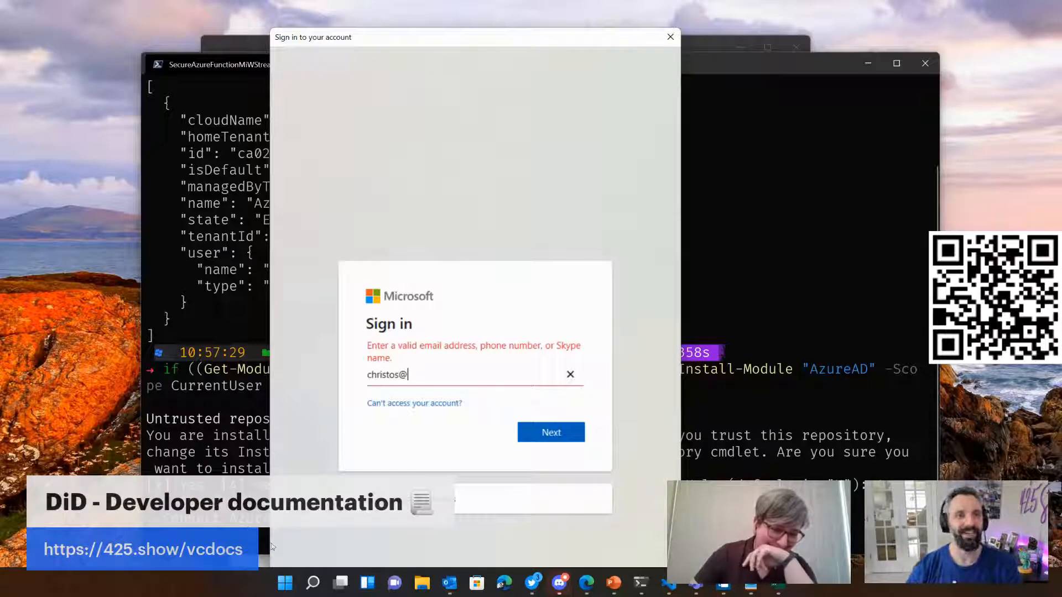
# Step: Close the Azure CLI overview window and the Issue Azure AD Verifiable Credentials tutorial window
pyautogui.click(242, 44)
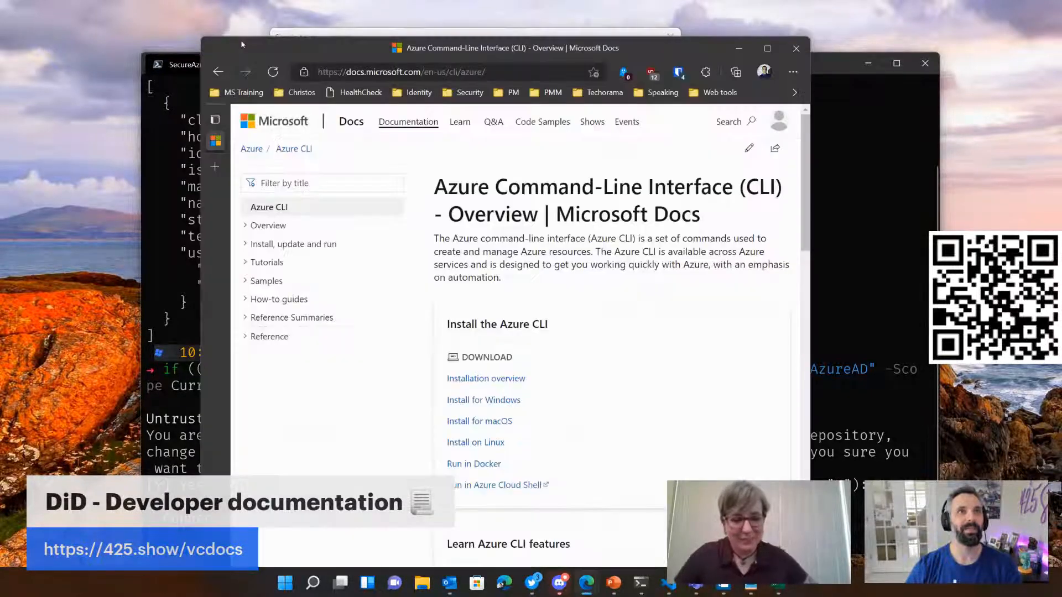
pyautogui.moveTo(241, 45); pyautogui.dragTo(82, 40)
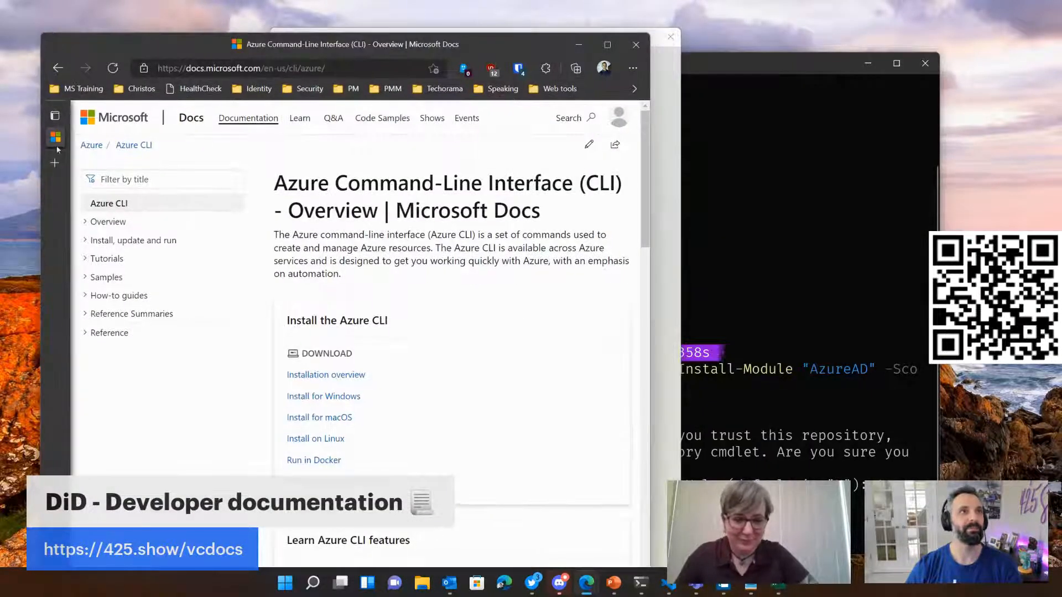
pyautogui.moveTo(54, 137)
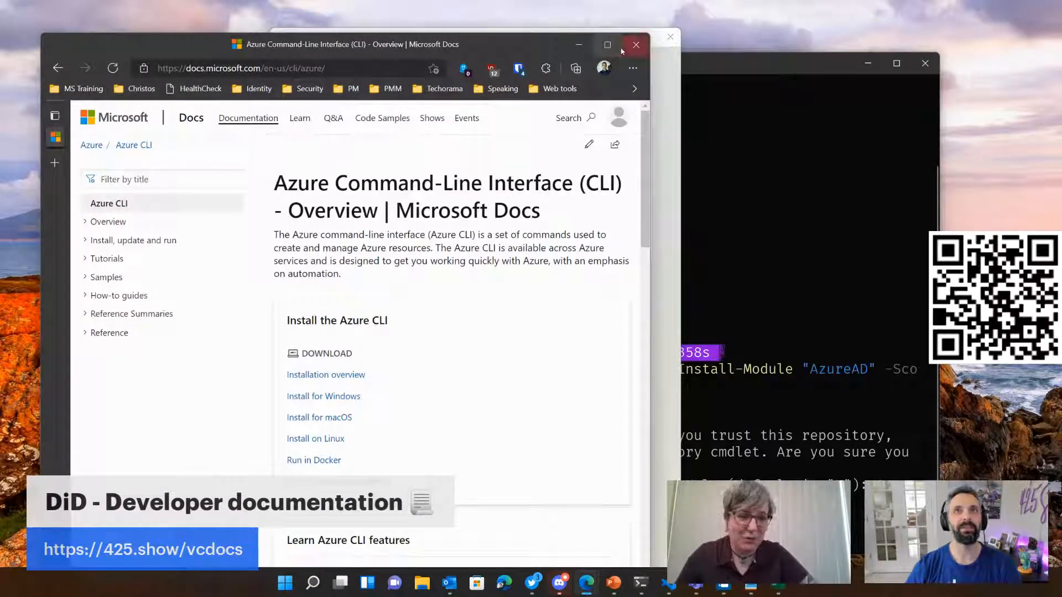
pyautogui.click(632, 43)
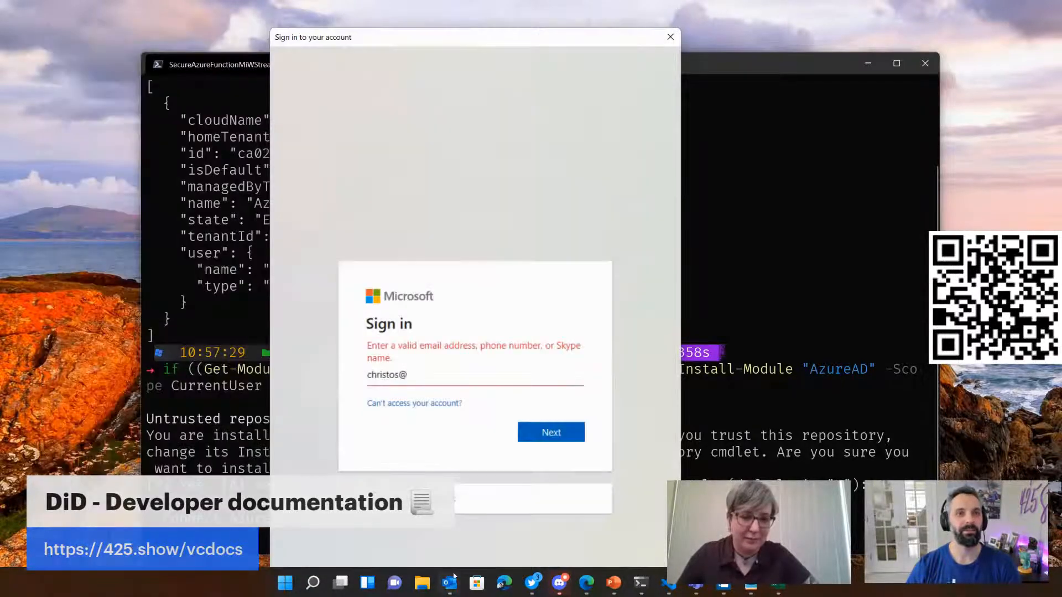
pyautogui.click(448, 376)
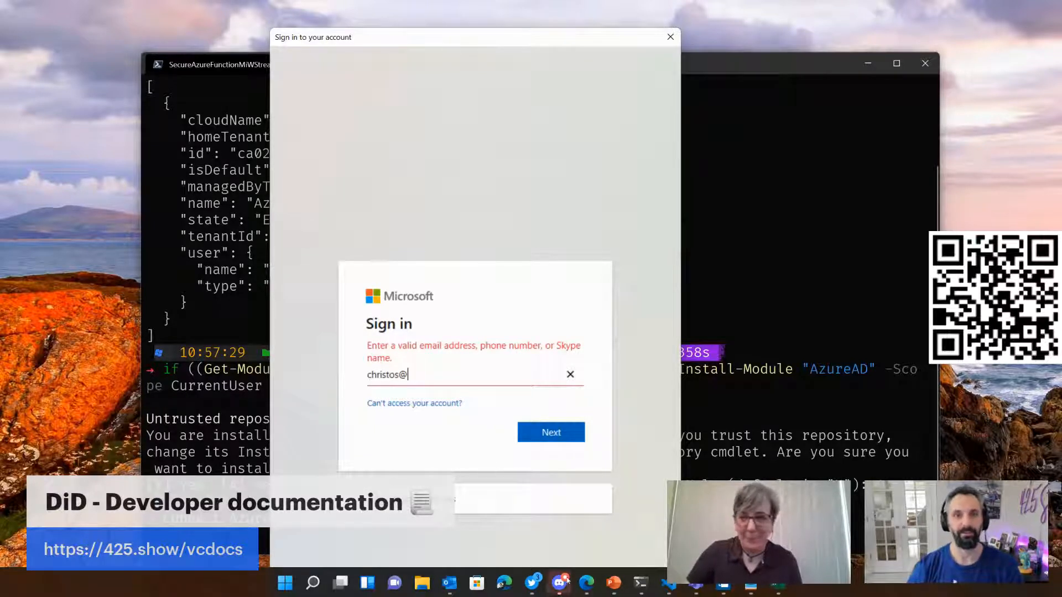
pyautogui.moveTo(588, 584)
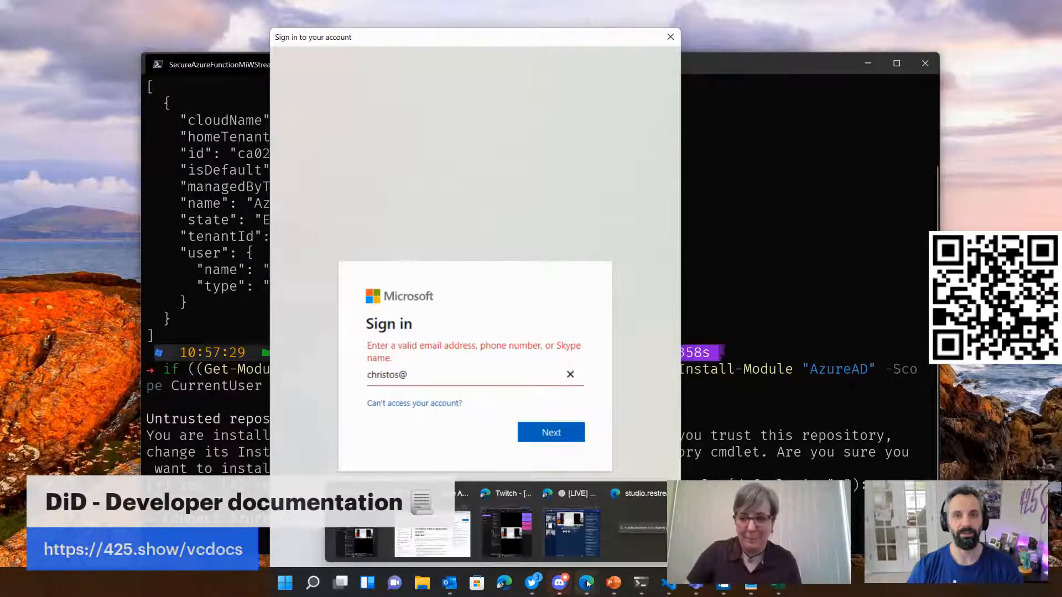
pyautogui.click(433, 531)
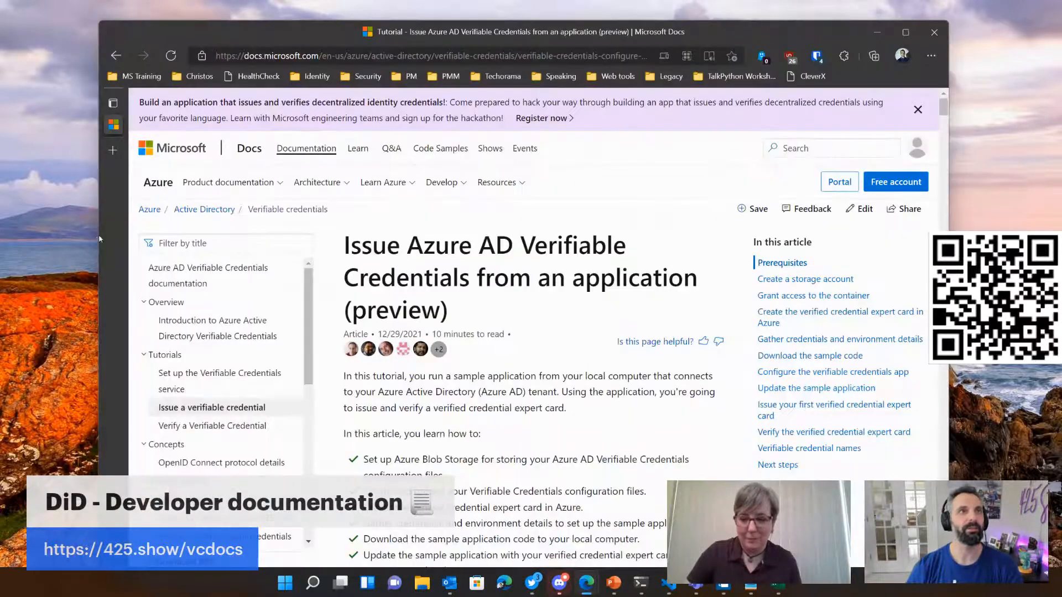
pyautogui.click(933, 33)
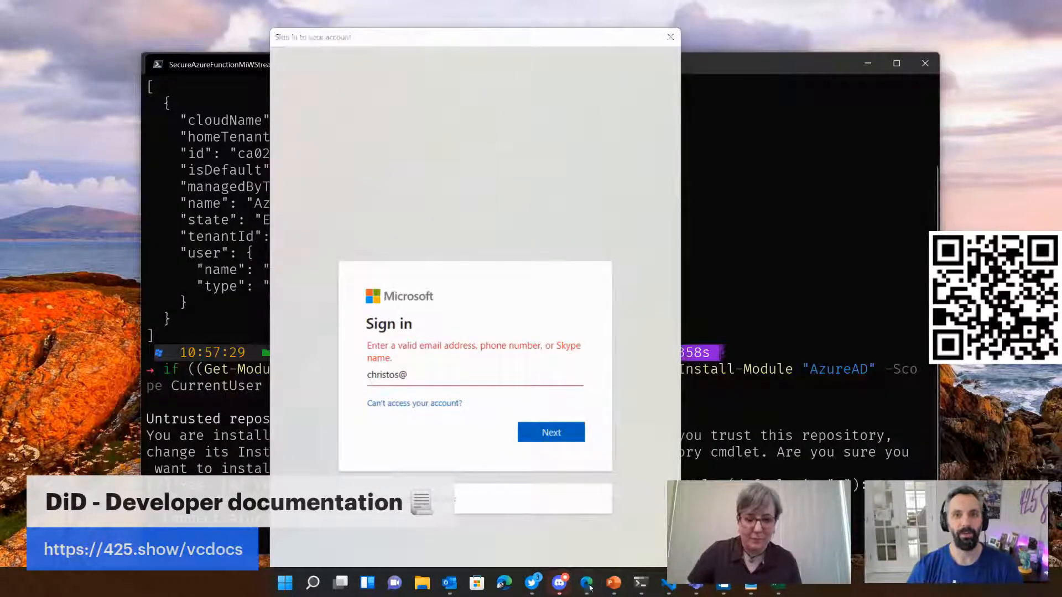
# Step: Copy the primary domain from the Azure Active Directory overview, complete the administrator's sign-in address with it and submit the address
pyautogui.moveTo(590, 588)
pyautogui.click(714, 525)
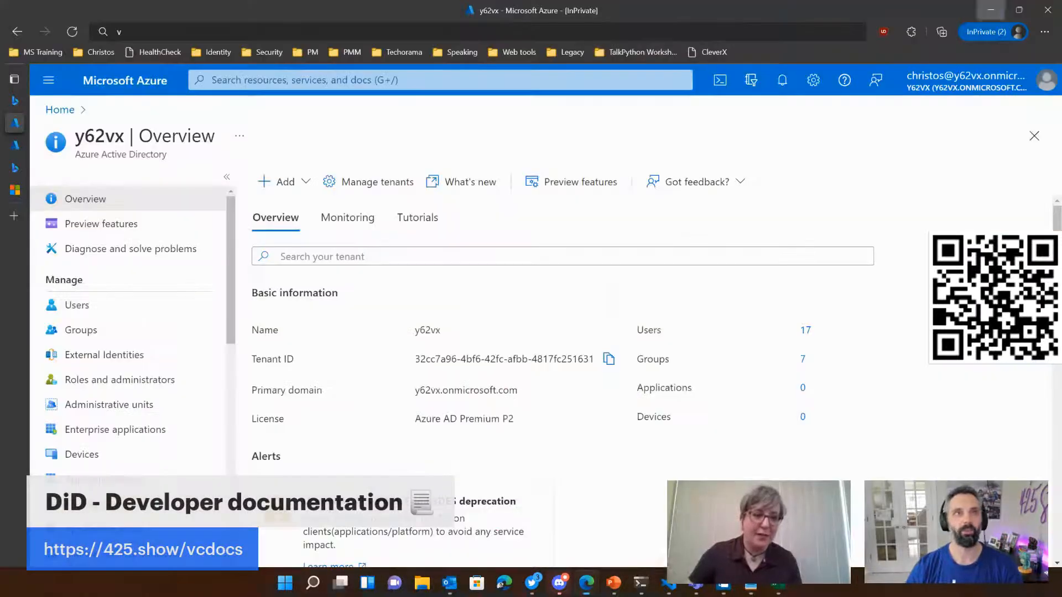
pyautogui.doubleClick(100, 136)
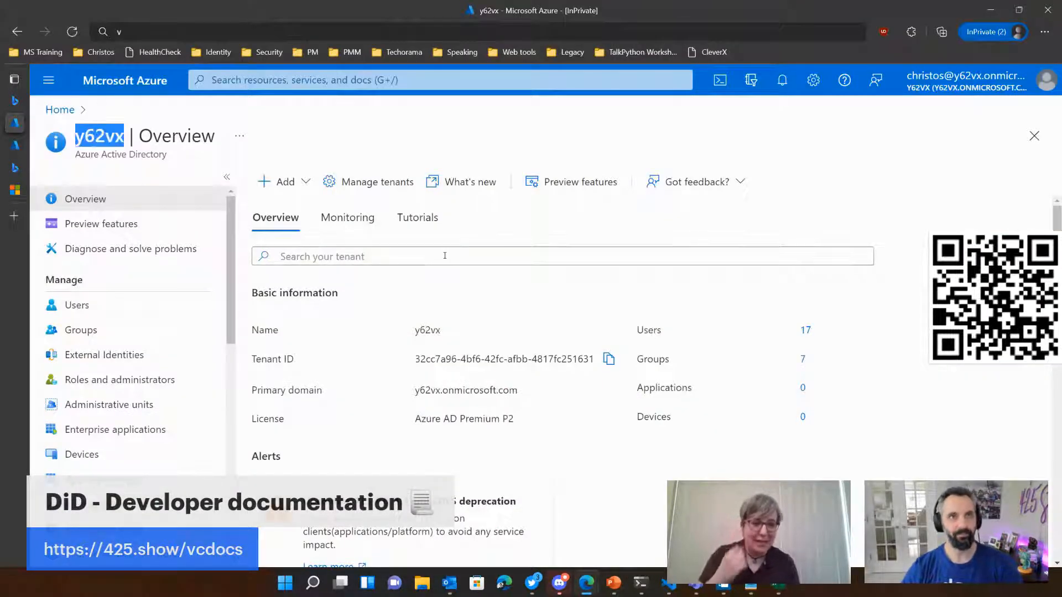
pyautogui.hotkey('alt', 'Tab')
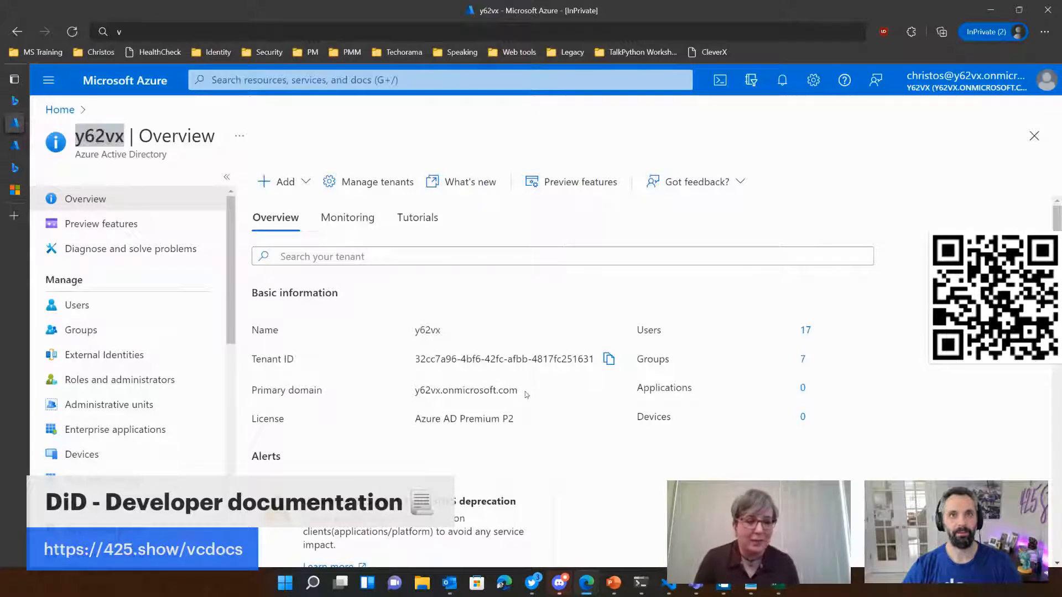
pyautogui.moveTo(520, 391); pyautogui.dragTo(417, 389)
pyautogui.hotkey('ctrl', 'c')
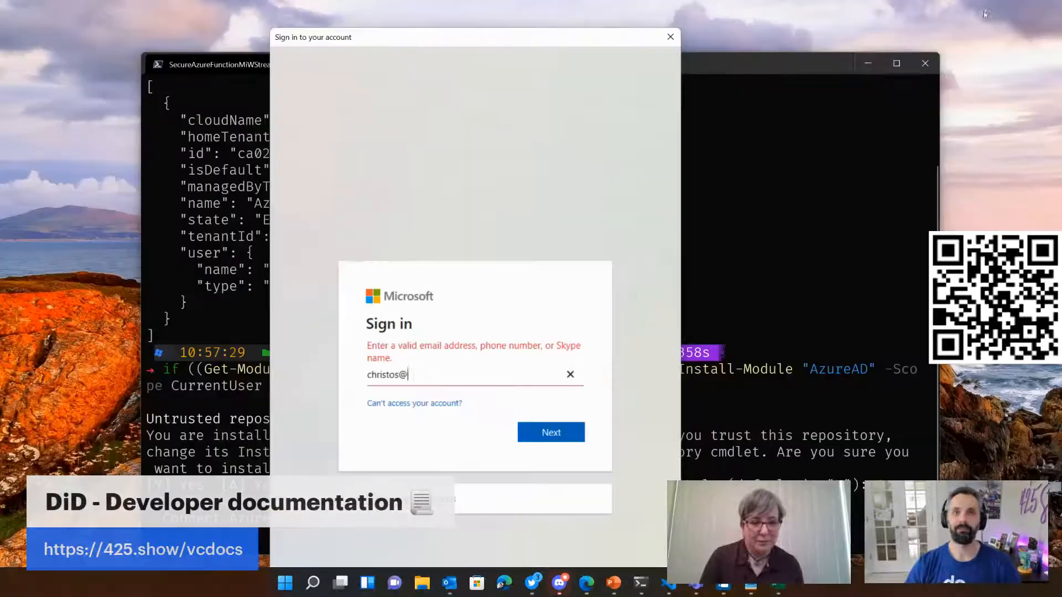
pyautogui.click(991, 10)
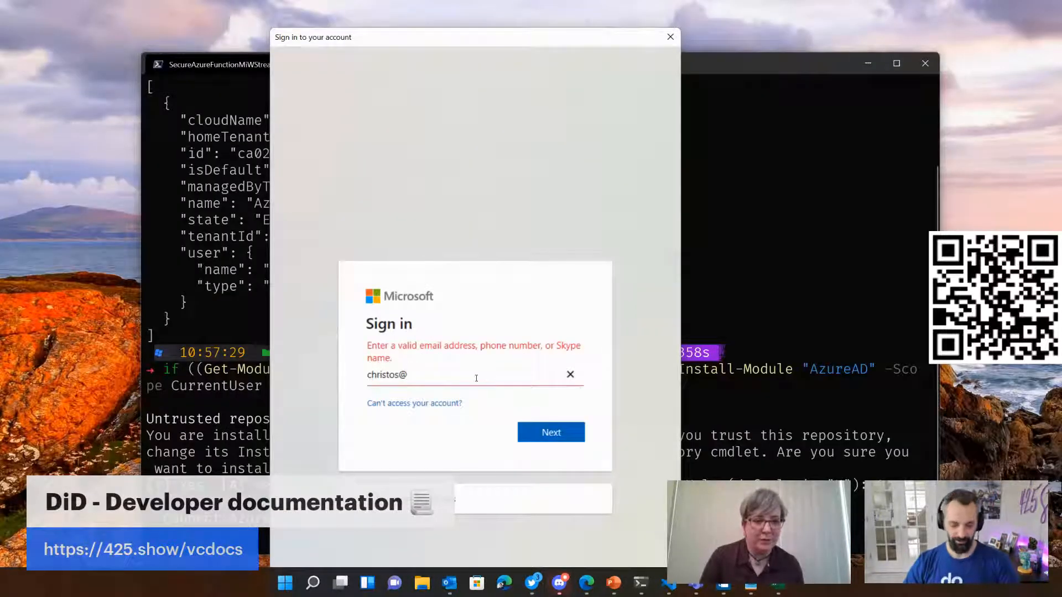
pyautogui.hotkey('ctrl', 'v')
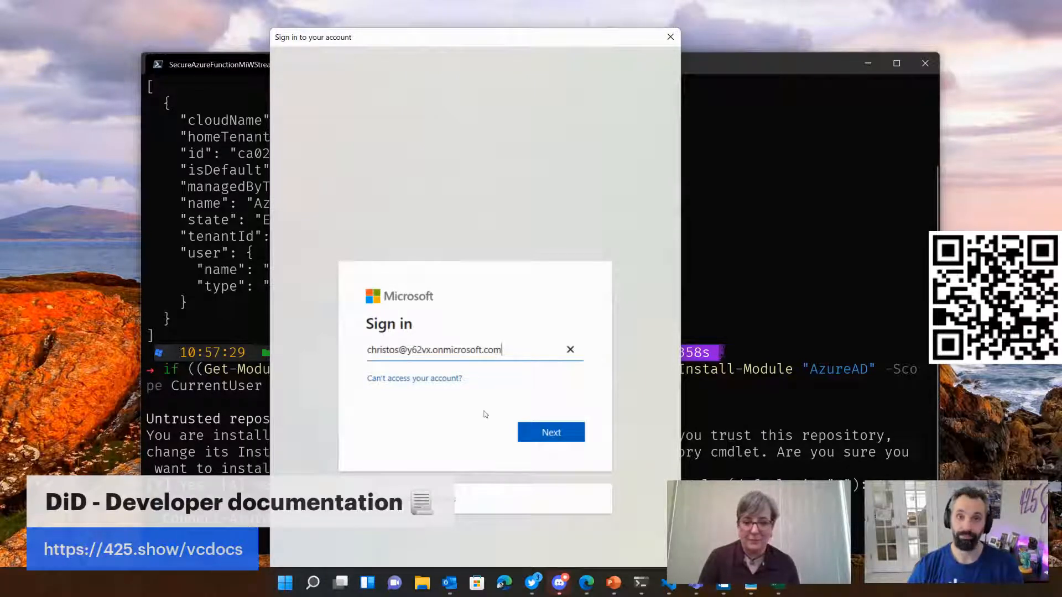
pyautogui.click(551, 433)
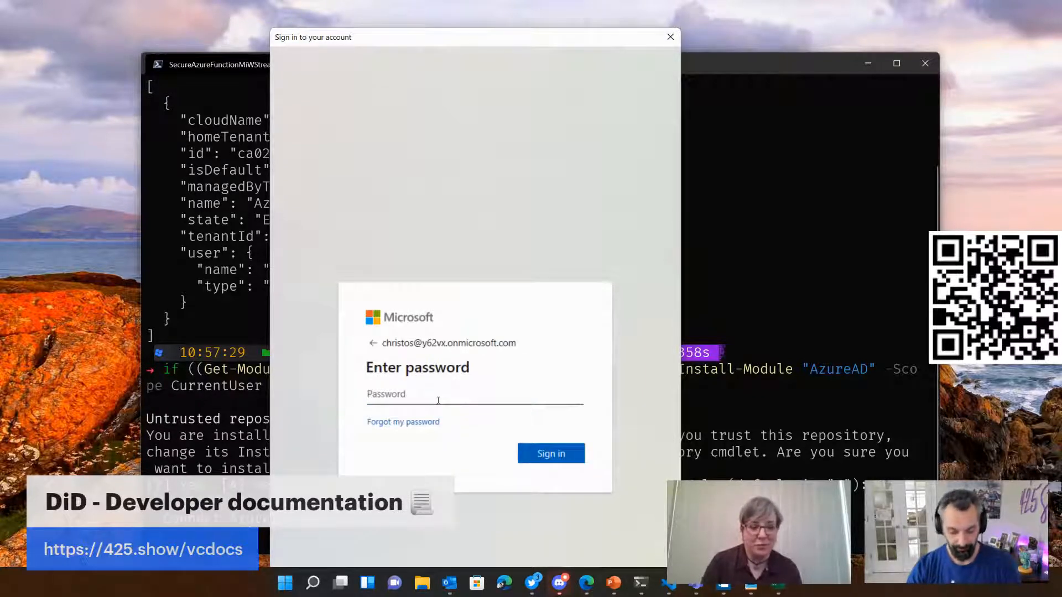
# Step: Enter the administrator's account password, sign in and skip the Security Defaults account protection for now
pyautogui.write('•••••')
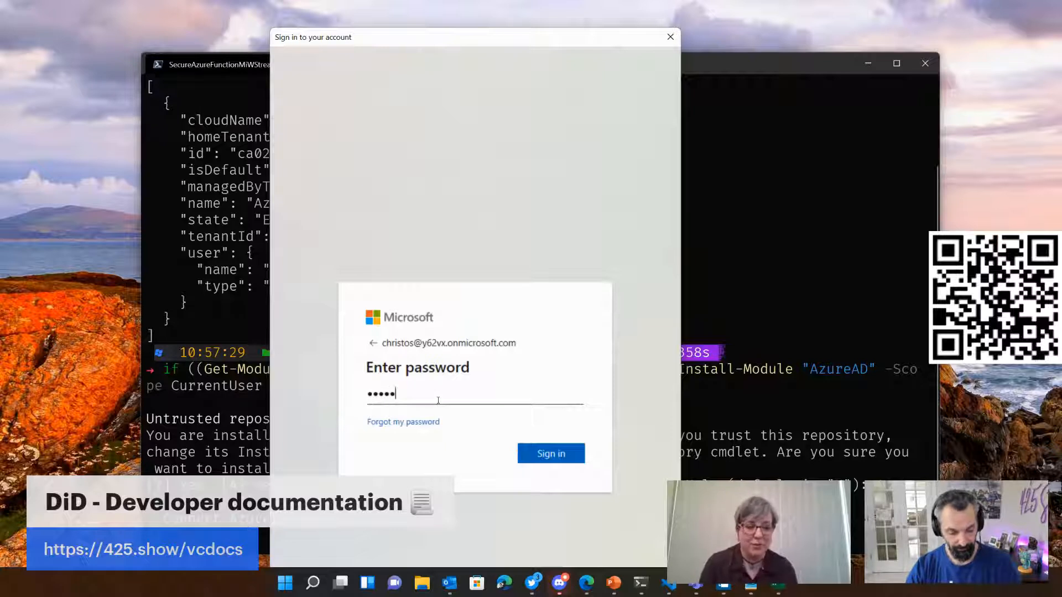
pyautogui.write('•••••')
pyautogui.press('Tab')
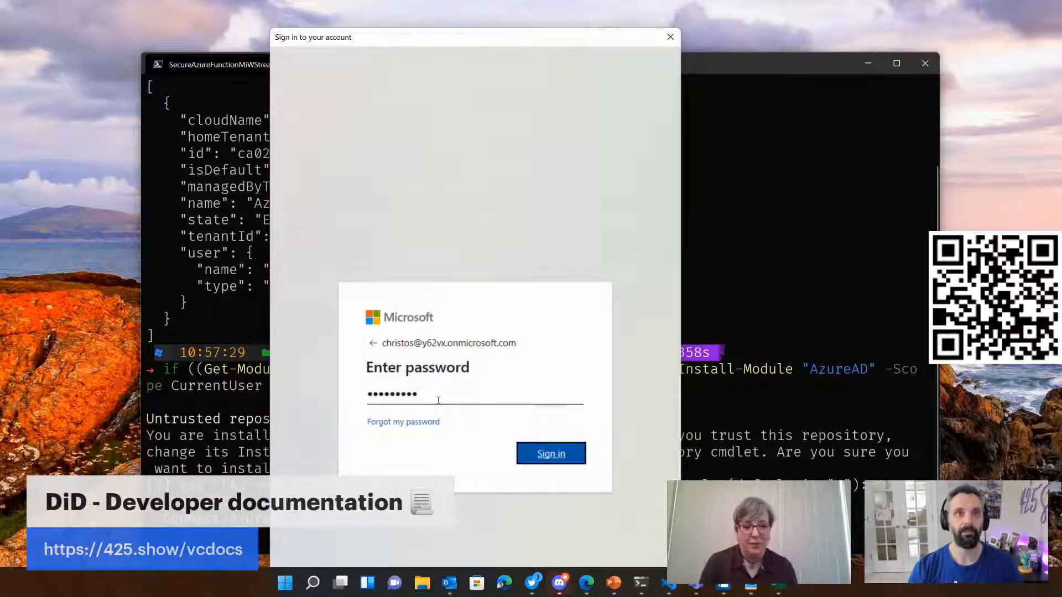
pyautogui.press('Return')
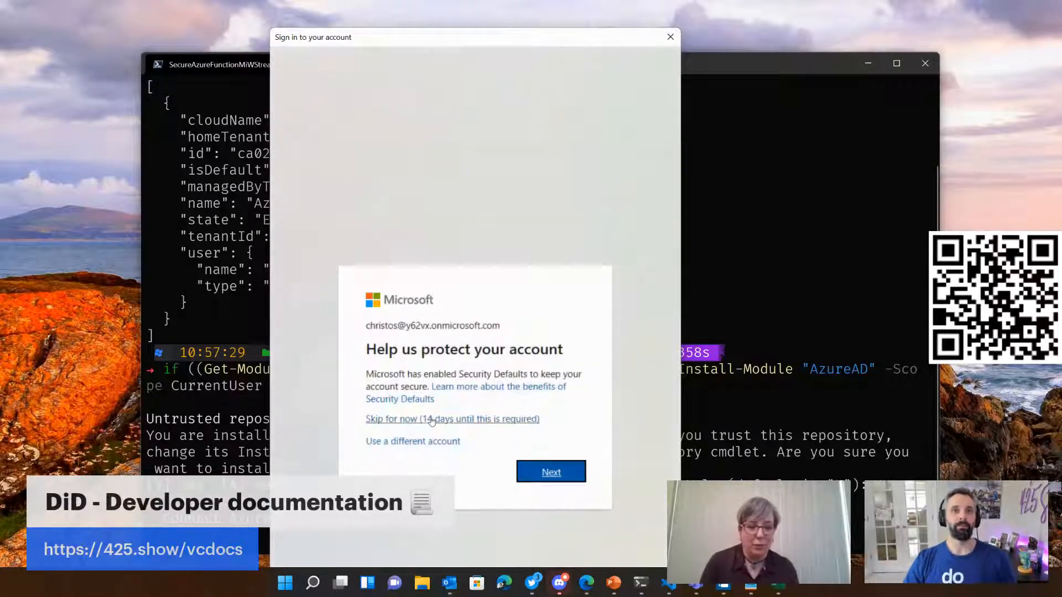
pyautogui.click(431, 420)
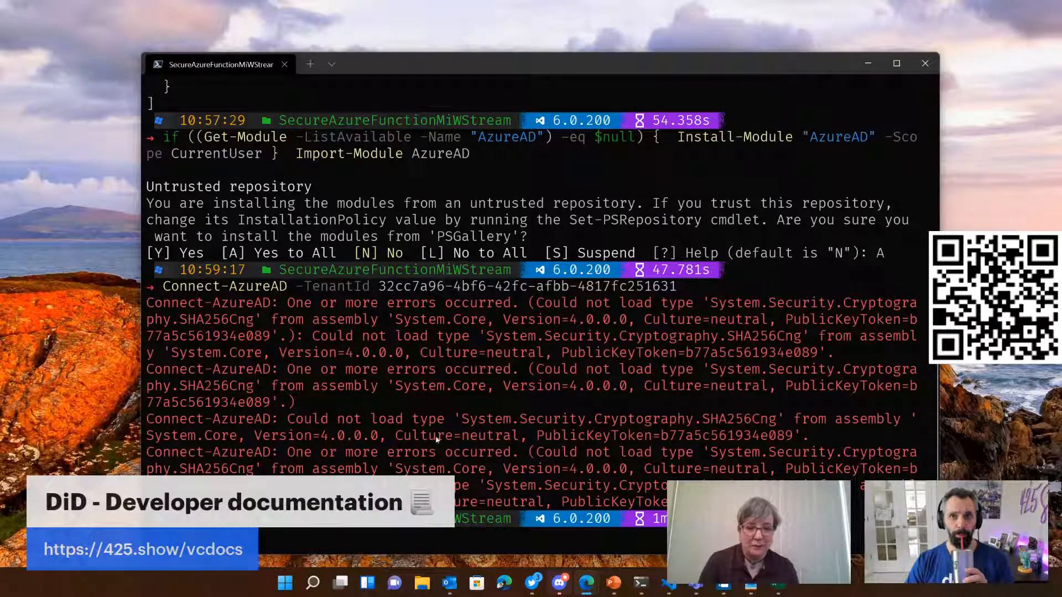
# Step: Rerun the Connect-AzureAD -TenantId command in the terminal and submit the administrator's sign-in address in the sign-in form
pyautogui.hotkey('alt', 'Tab')
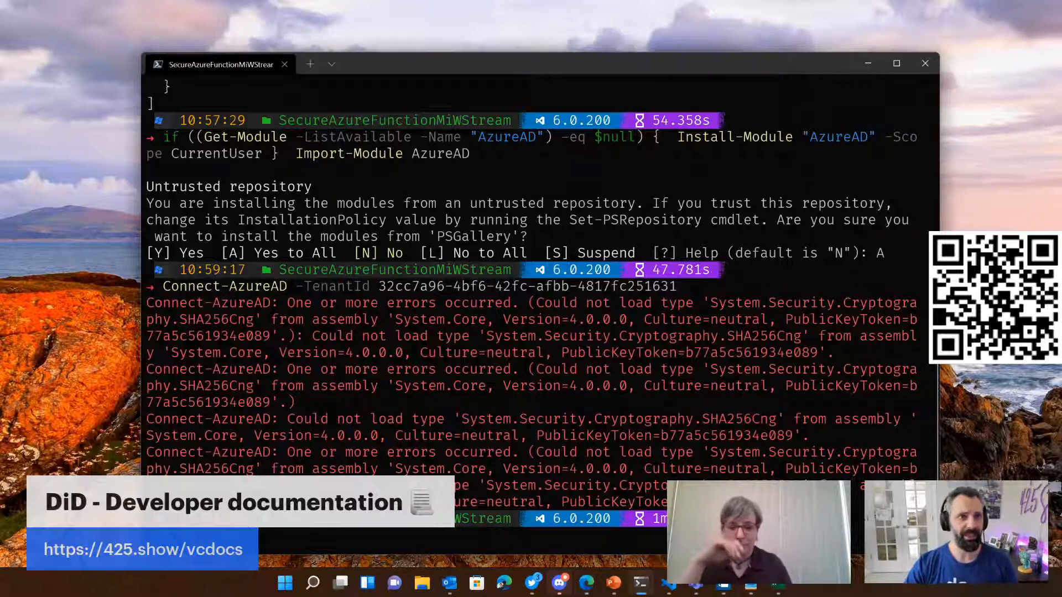
pyautogui.press('Up')
pyautogui.press('Return')
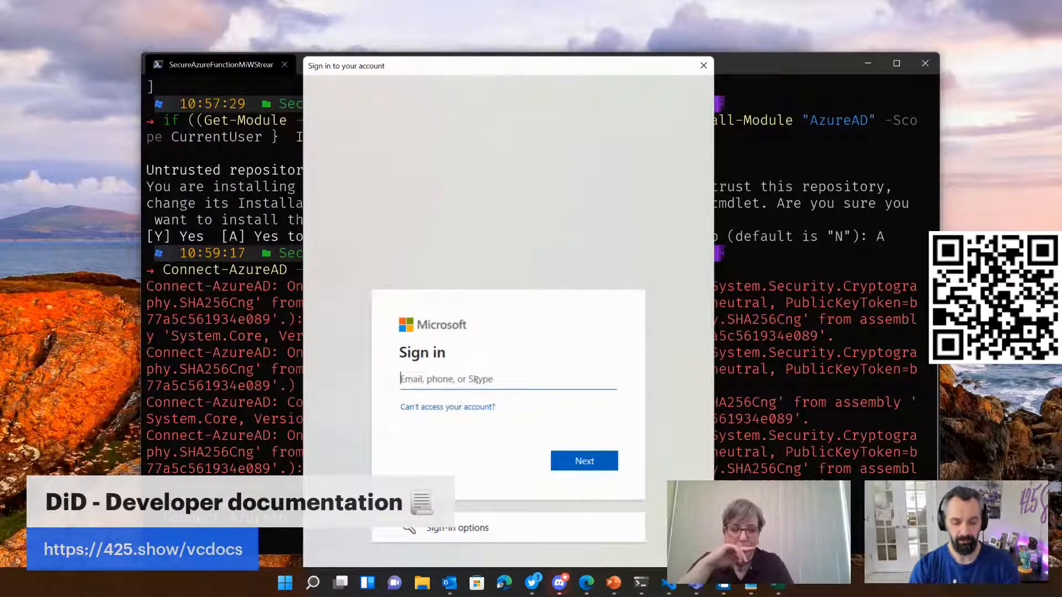
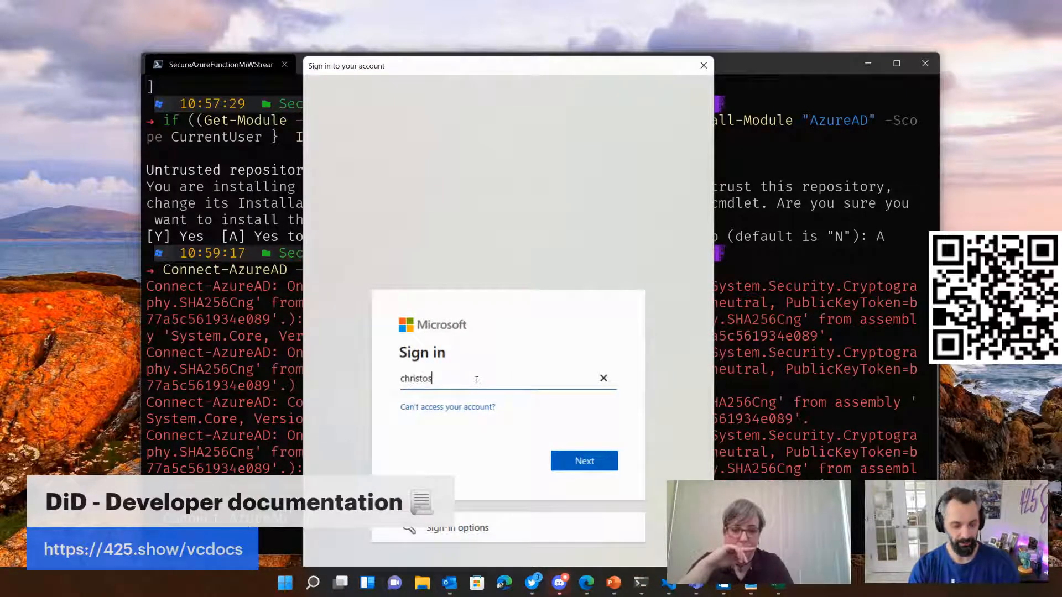
pyautogui.hotkey('ctrl', 'v')
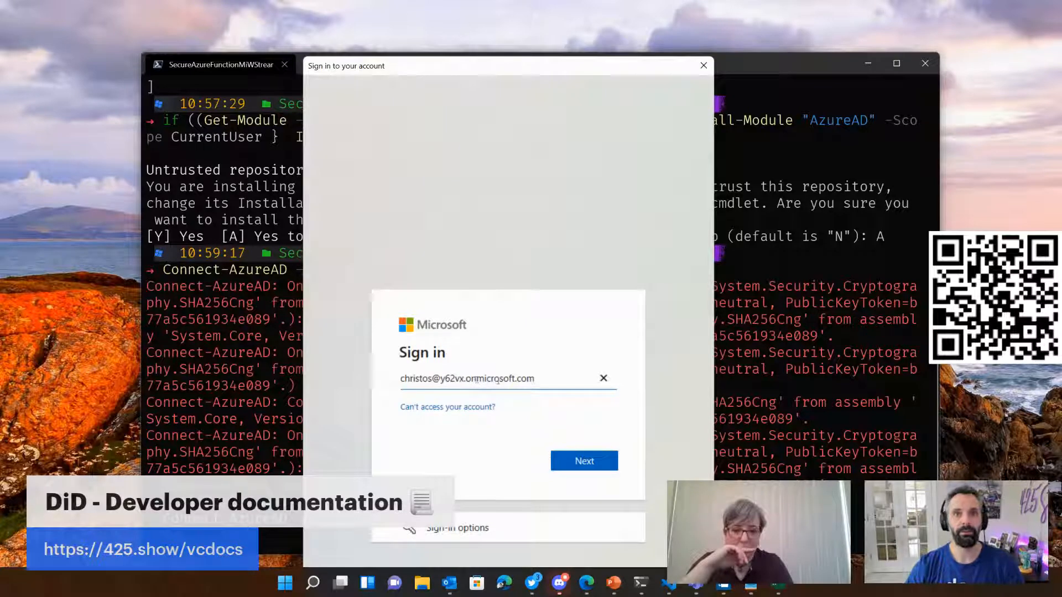
pyautogui.click(569, 455)
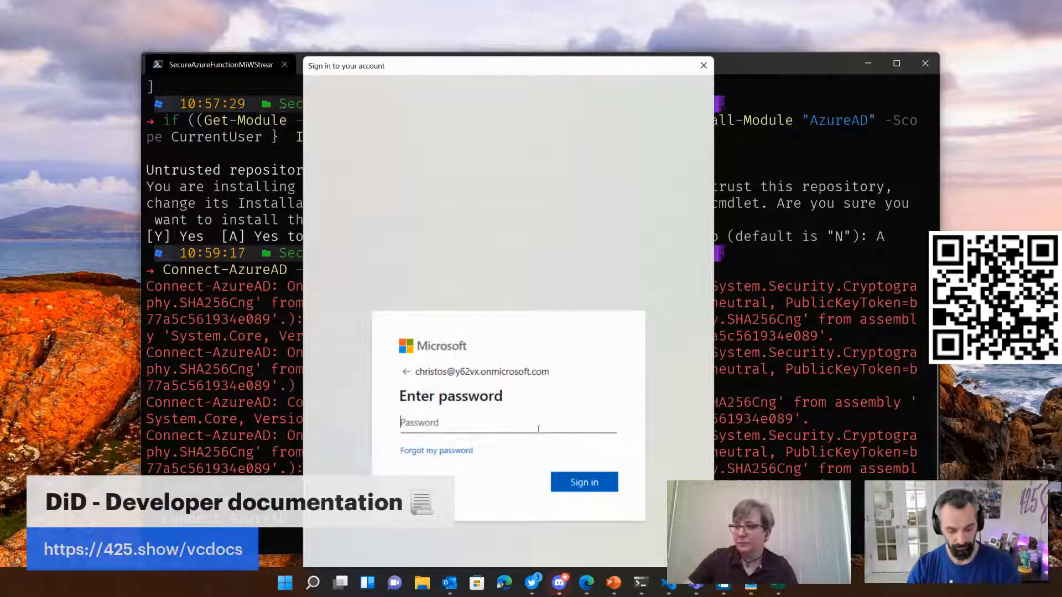
# Step: Complete the repeated sign-in with the account password and skip the Security Defaults protection for now
pyautogui.write('•••••••')
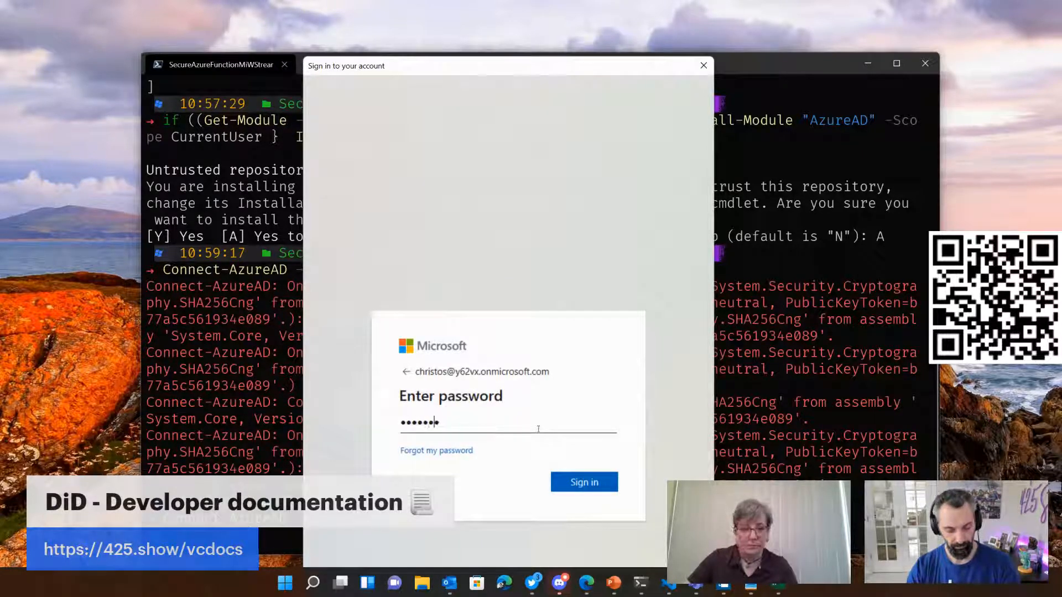
pyautogui.write('•••')
pyautogui.press('Return')
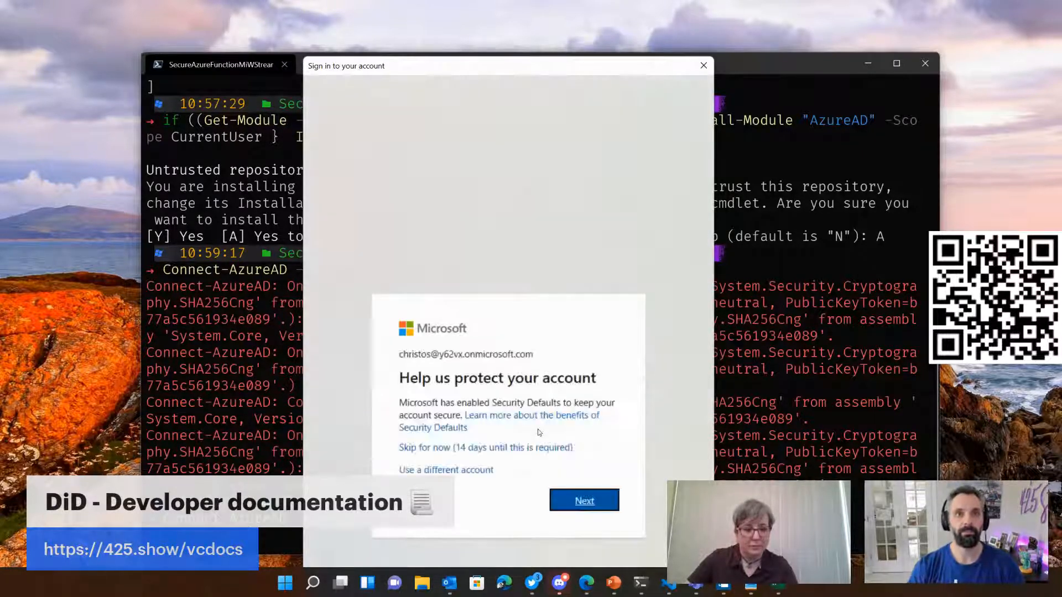
pyautogui.click(559, 449)
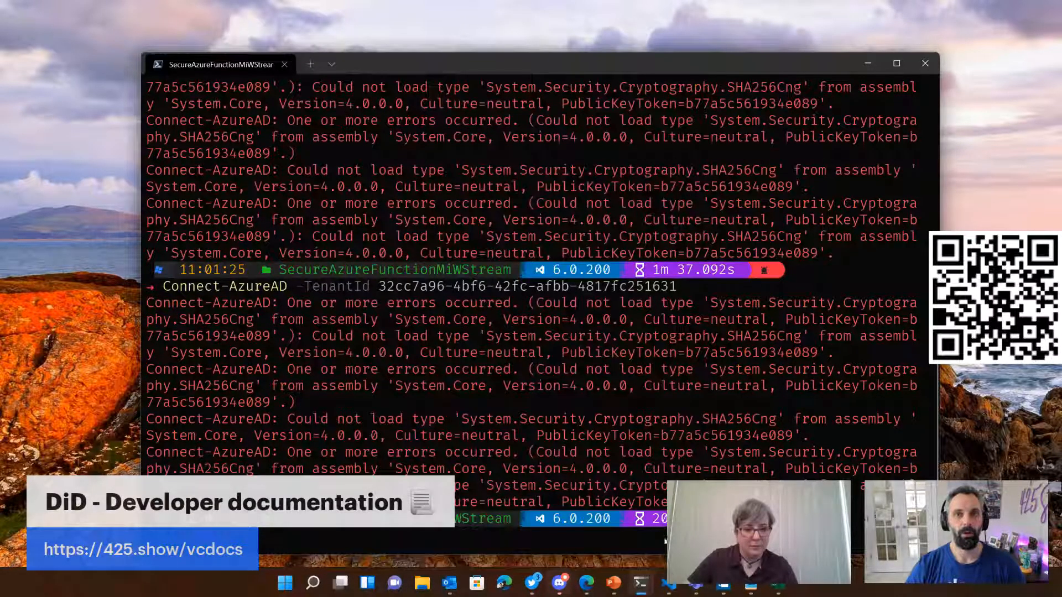
# Step: Examine the Connect-AzureAD errors in the terminal output and the shell profiles available for a new tab
pyautogui.scroll(4, 642, 368)
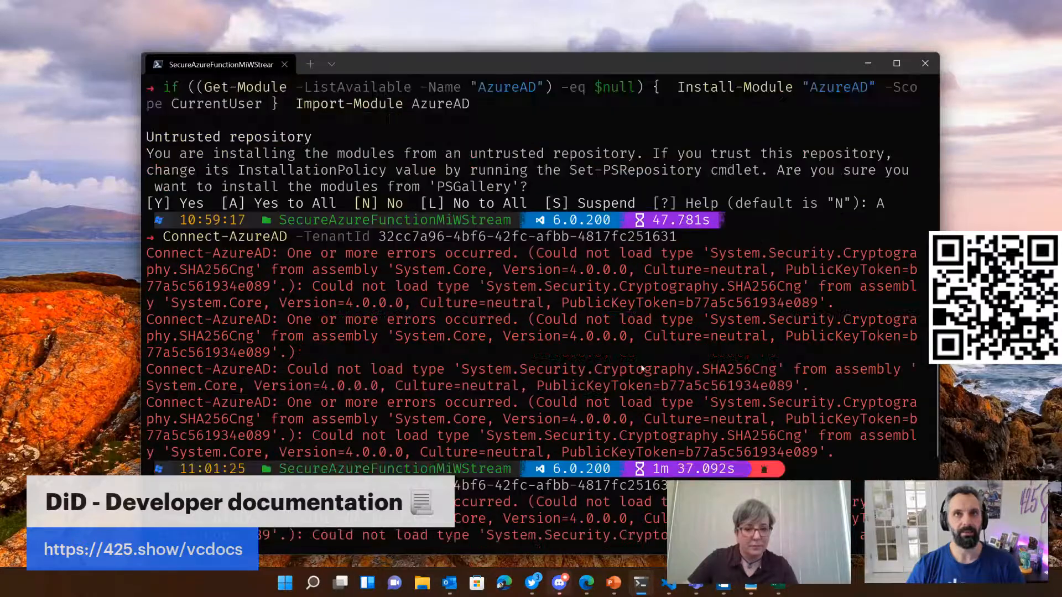
pyautogui.scroll(1, 643, 369)
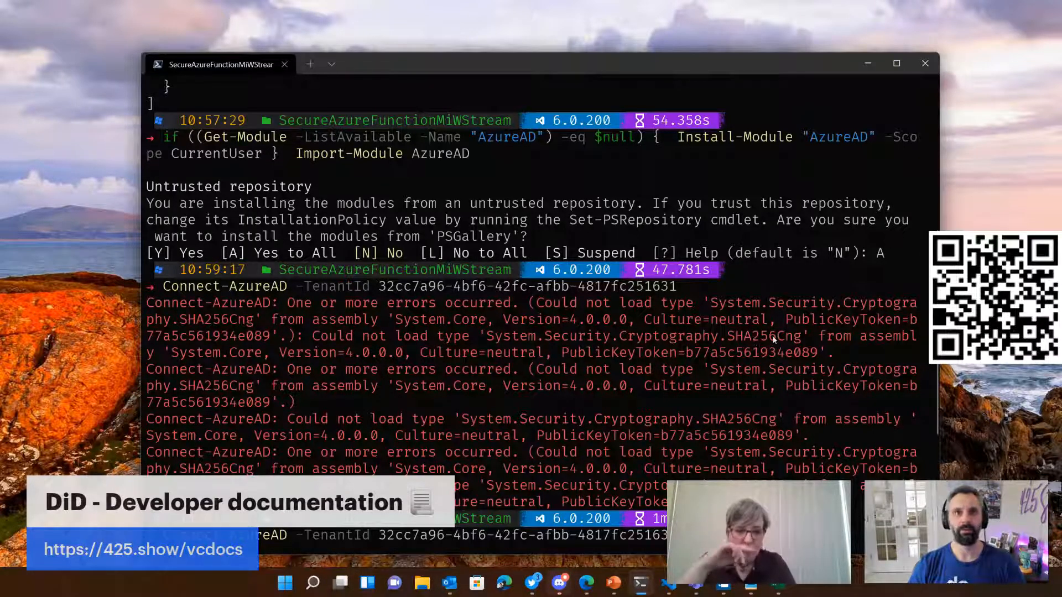
pyautogui.scroll(-1, 371, 346)
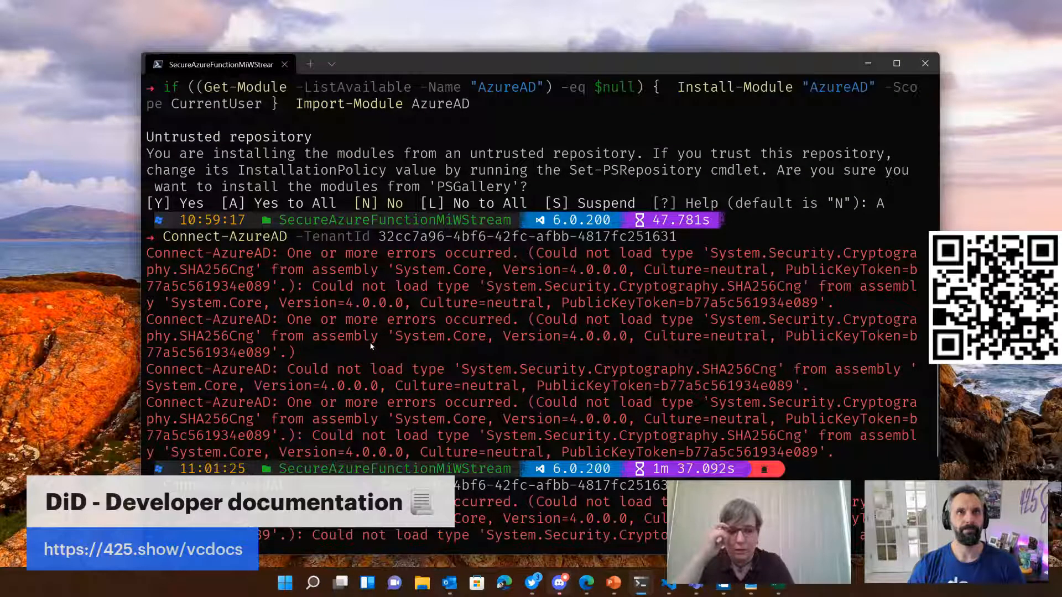
pyautogui.click(332, 64)
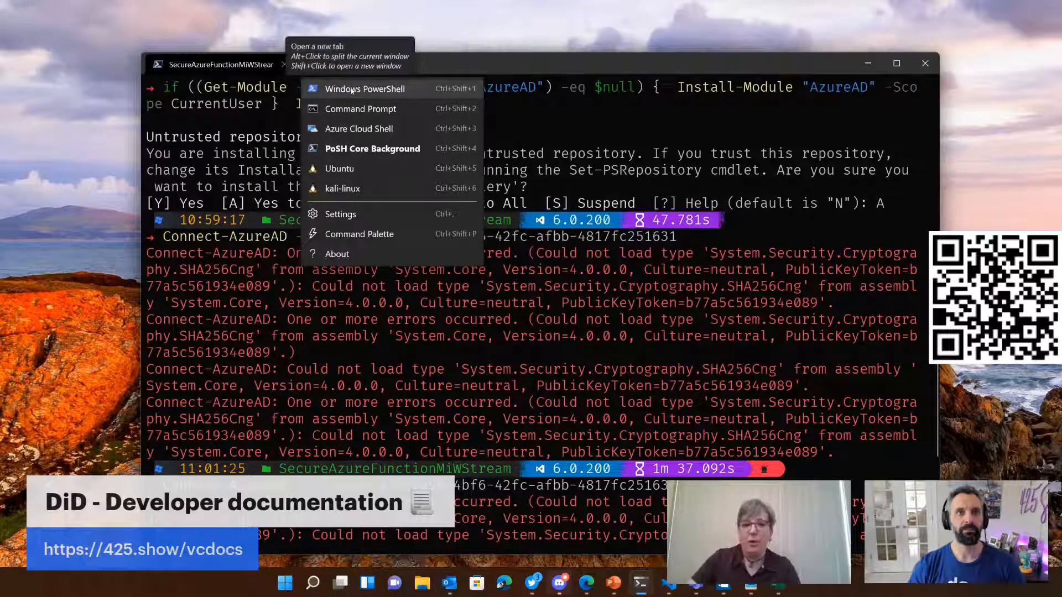
pyautogui.click(477, 54)
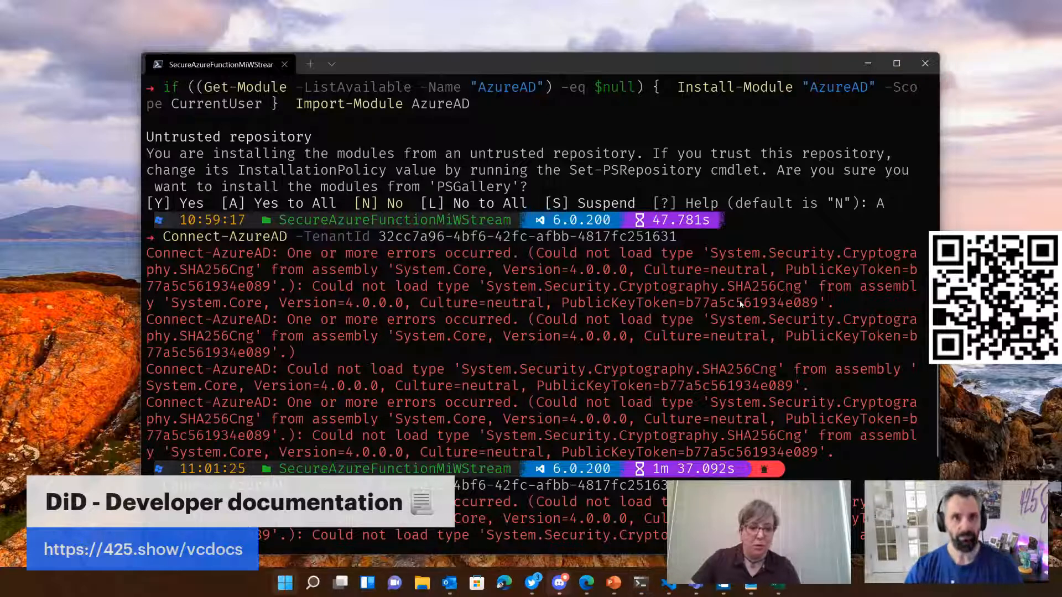
# Step: Open Windows PowerShell as administrator and set its console font size to 28
pyautogui.write('p')
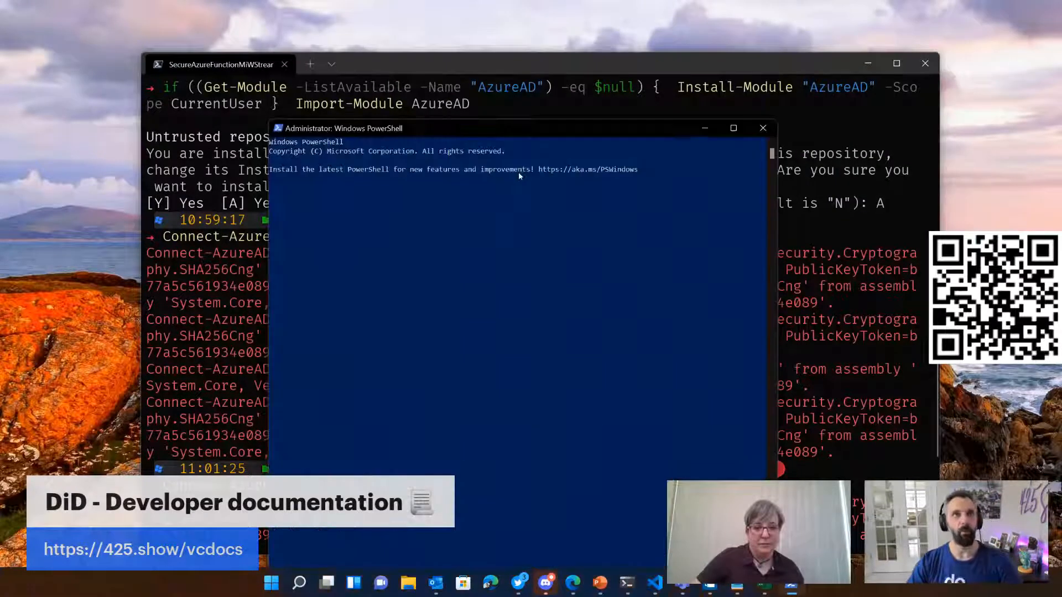
pyautogui.moveTo(521, 132); pyautogui.dragTo(557, 118)
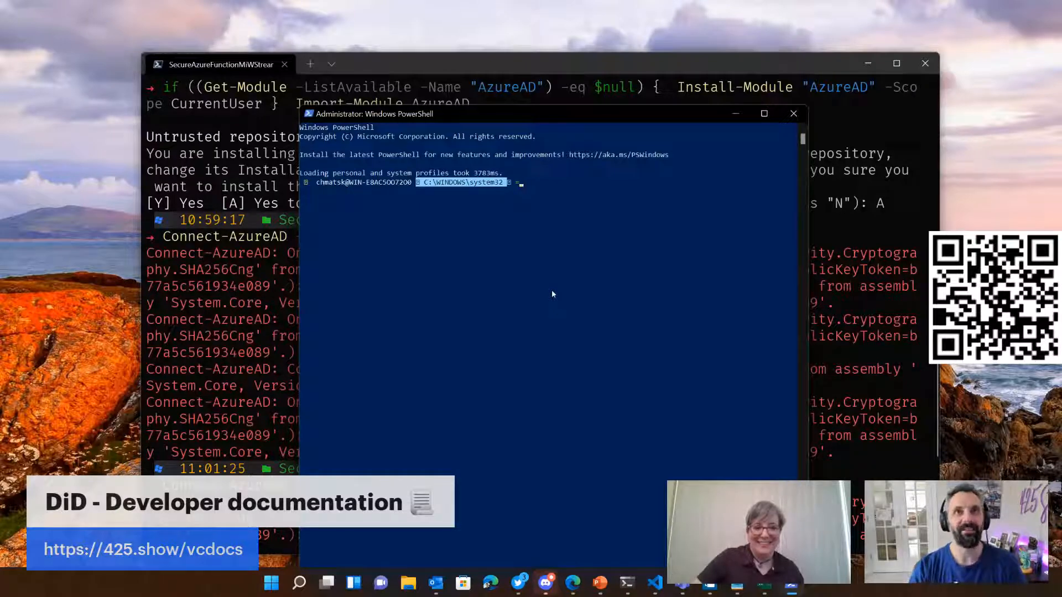
pyautogui.rightClick(414, 113)
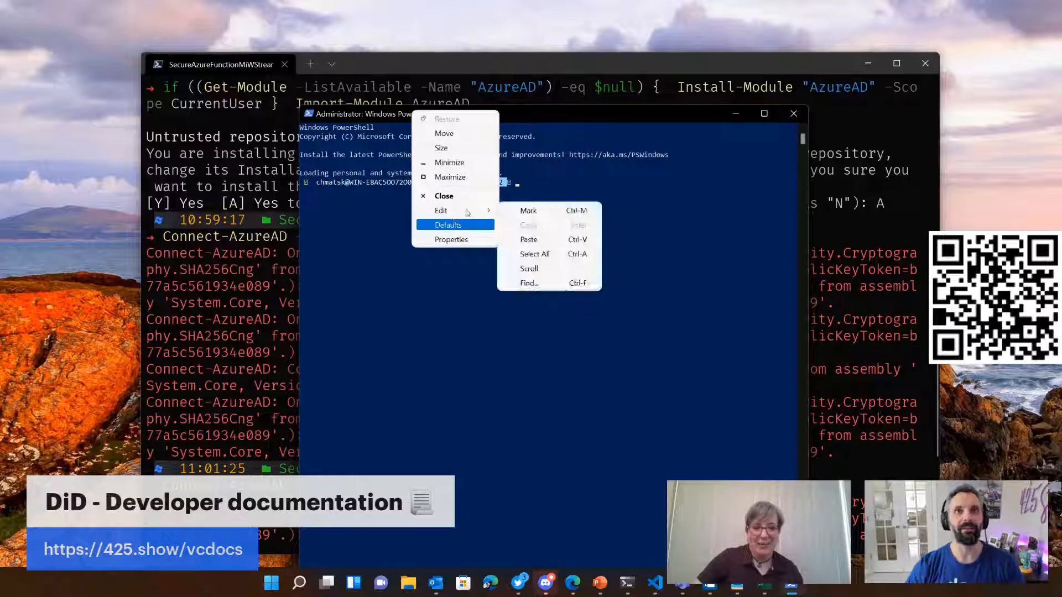
pyautogui.click(459, 240)
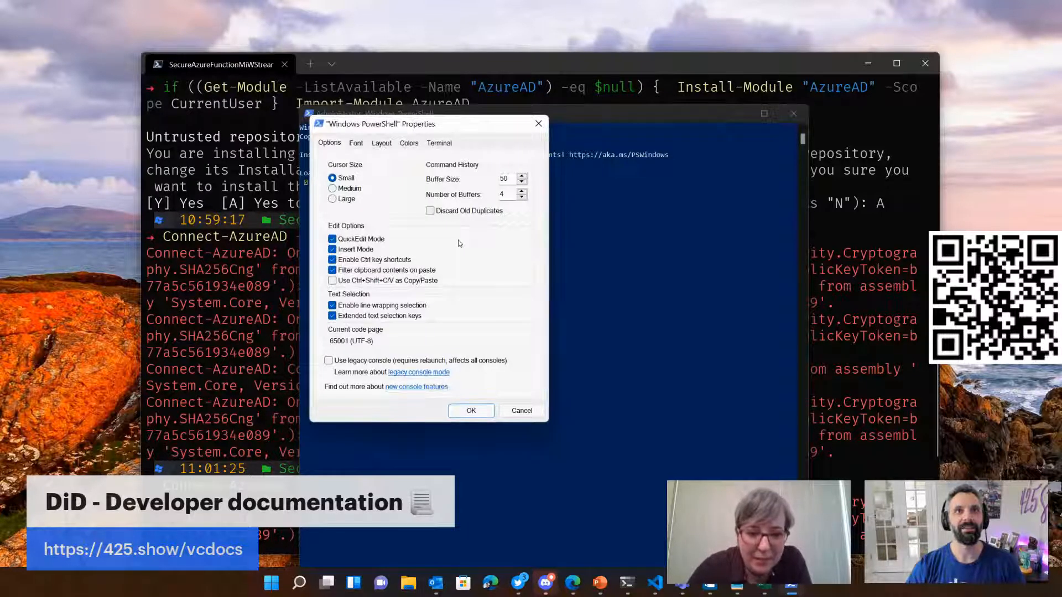
pyautogui.click(356, 143)
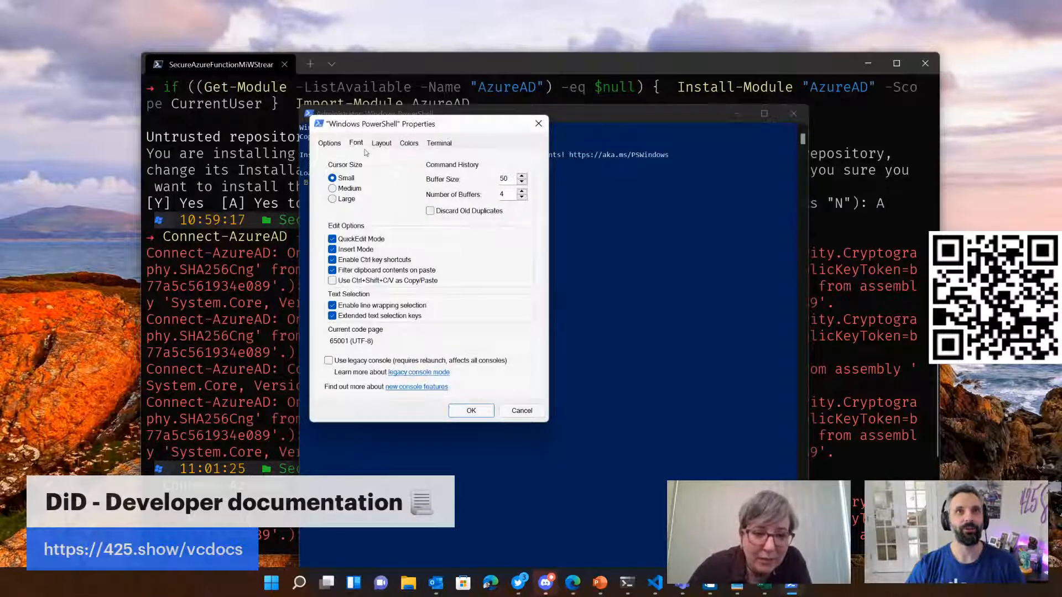
pyautogui.click(332, 225)
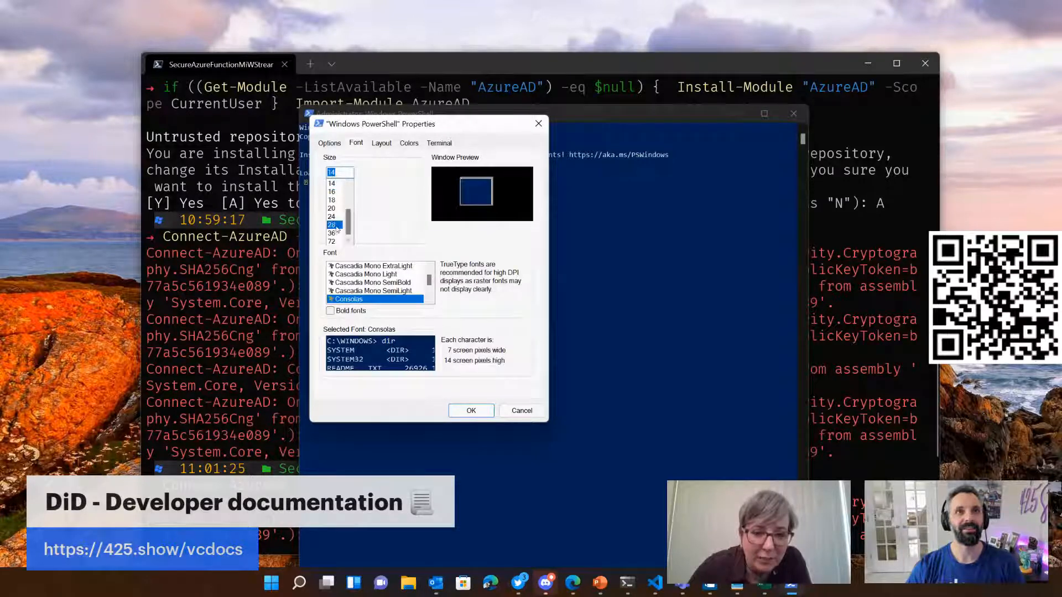
pyautogui.click(471, 415)
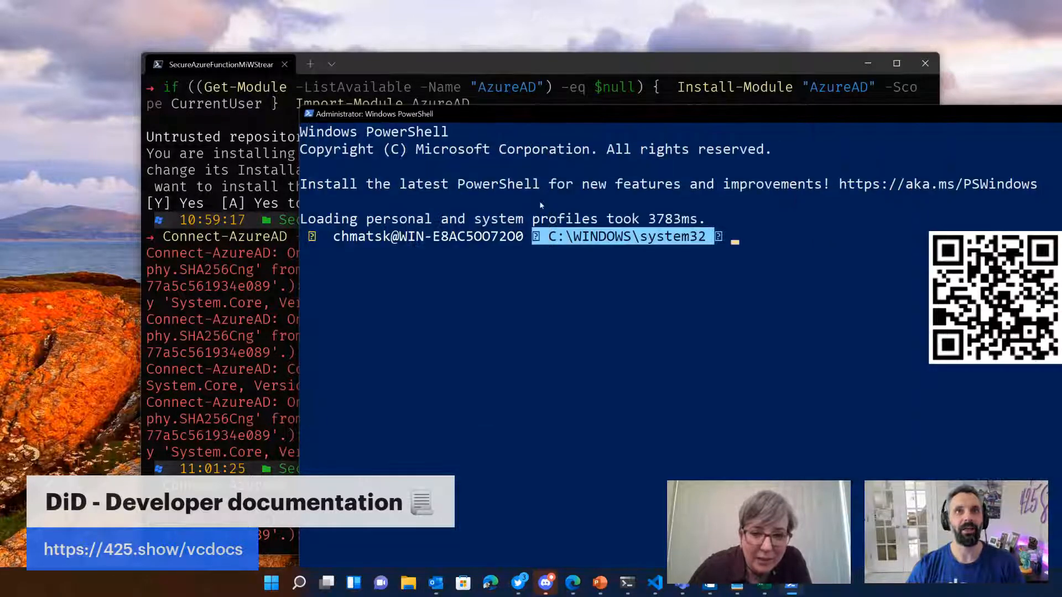
# Step: Clear the PowerShell console, then narrow and reposition its window so it fits fully on the screen
pyautogui.moveTo(540, 116); pyautogui.dragTo(334, 57)
pyautogui.click(461, 230)
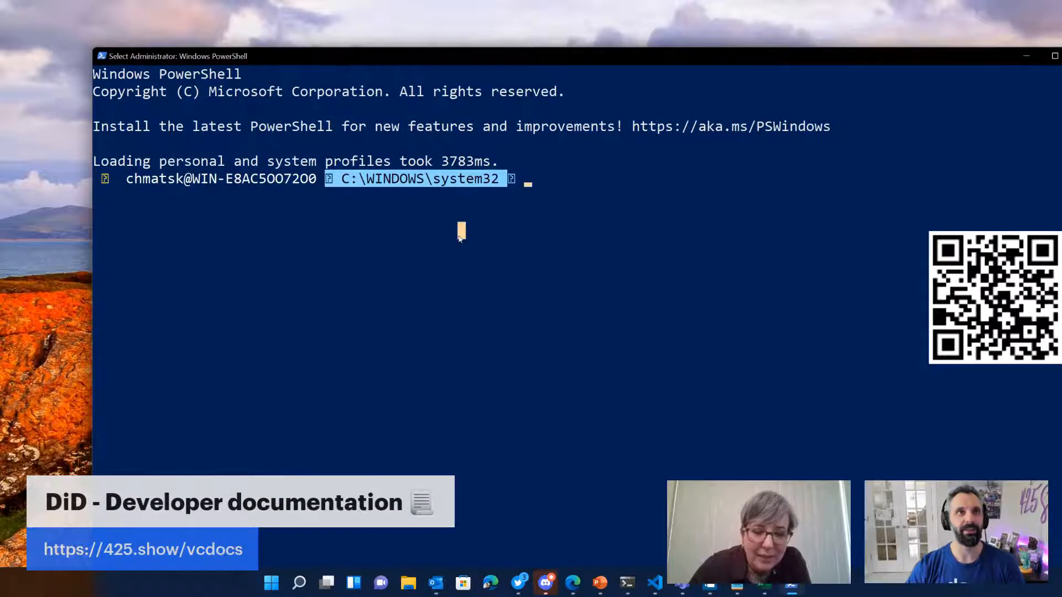
pyautogui.write('cls')
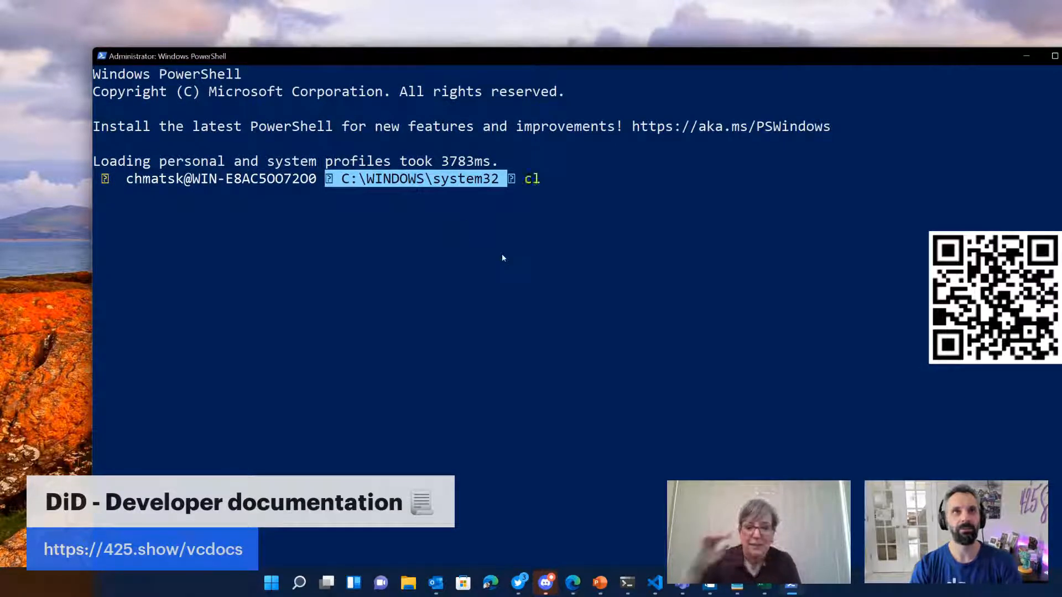
pyautogui.press('Return')
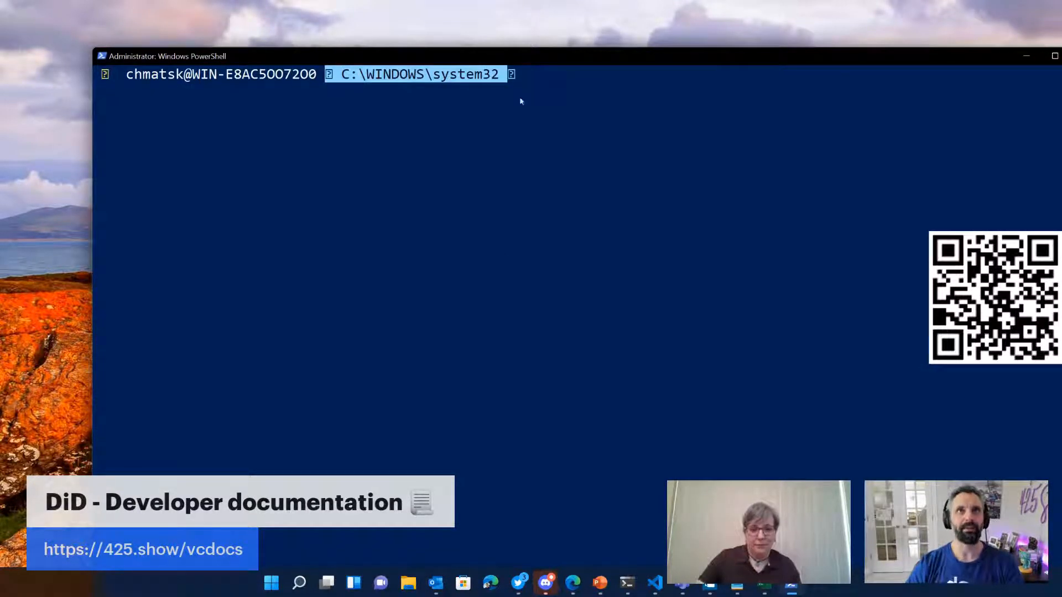
pyautogui.moveTo(472, 58); pyautogui.dragTo(359, 100)
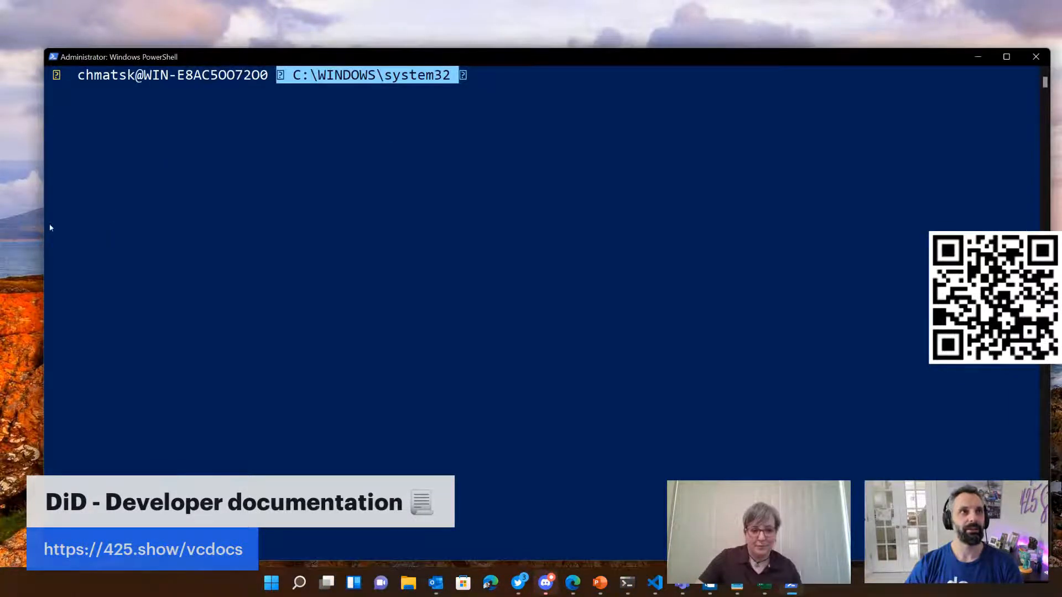
pyautogui.moveTo(45, 224); pyautogui.dragTo(137, 225)
pyautogui.moveTo(432, 57); pyautogui.dragTo(367, 41)
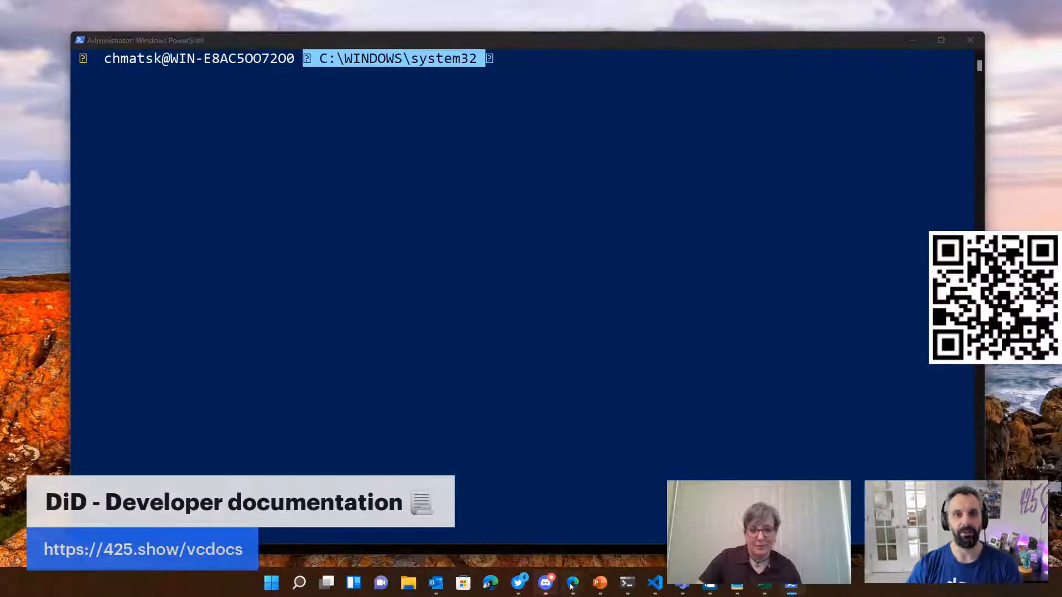
# Step: Copy the AzureAD module install-and-import command from the Verifiable Credentials tutorial and run it in the administrator PowerShell window
pyautogui.moveTo(570, 585)
pyautogui.click(453, 526)
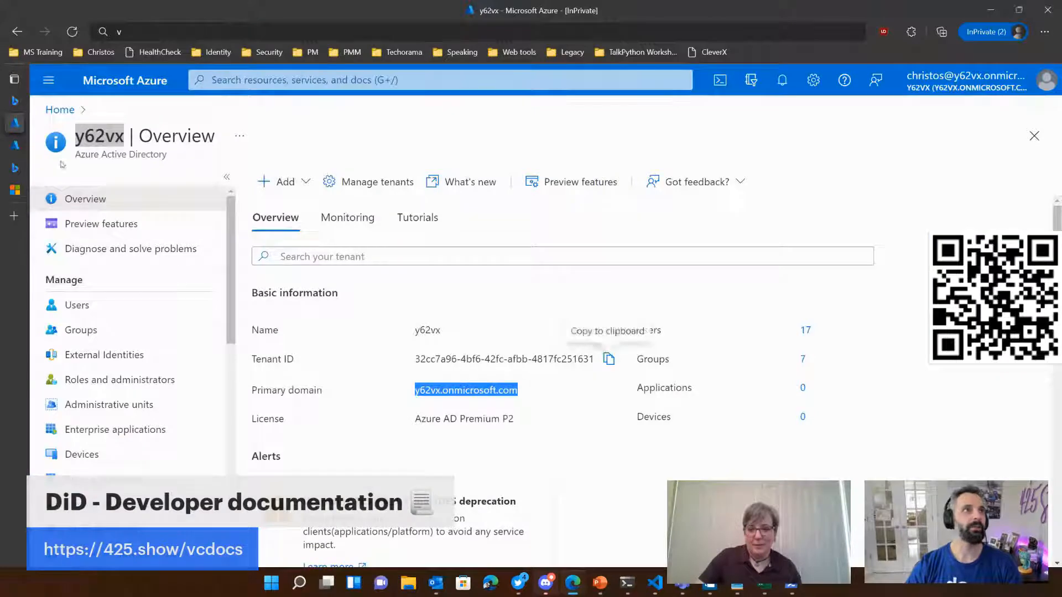
pyautogui.moveTo(17, 202)
pyautogui.click(49, 191)
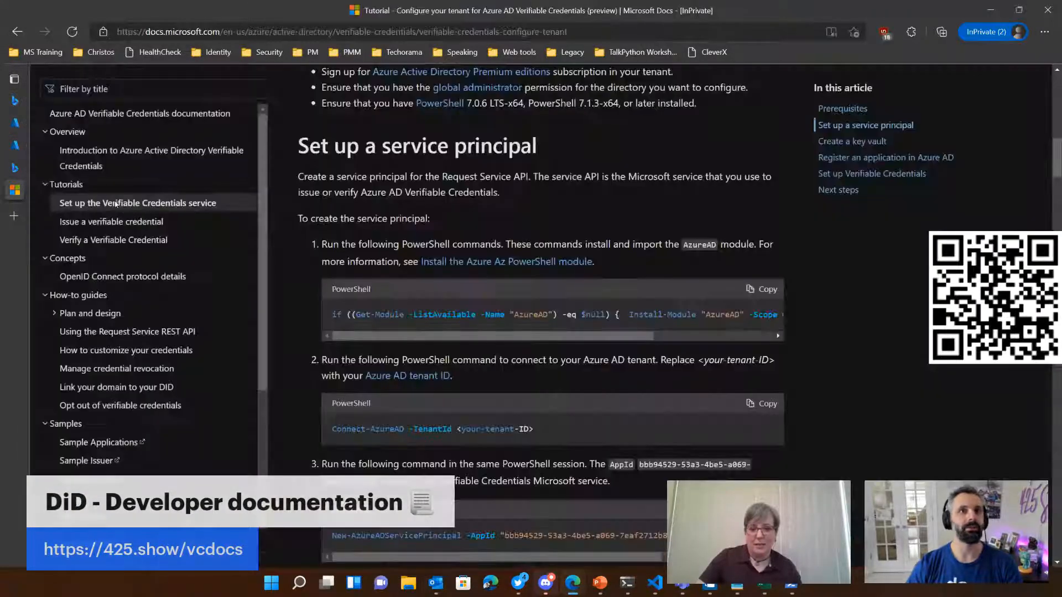
pyautogui.click(762, 288)
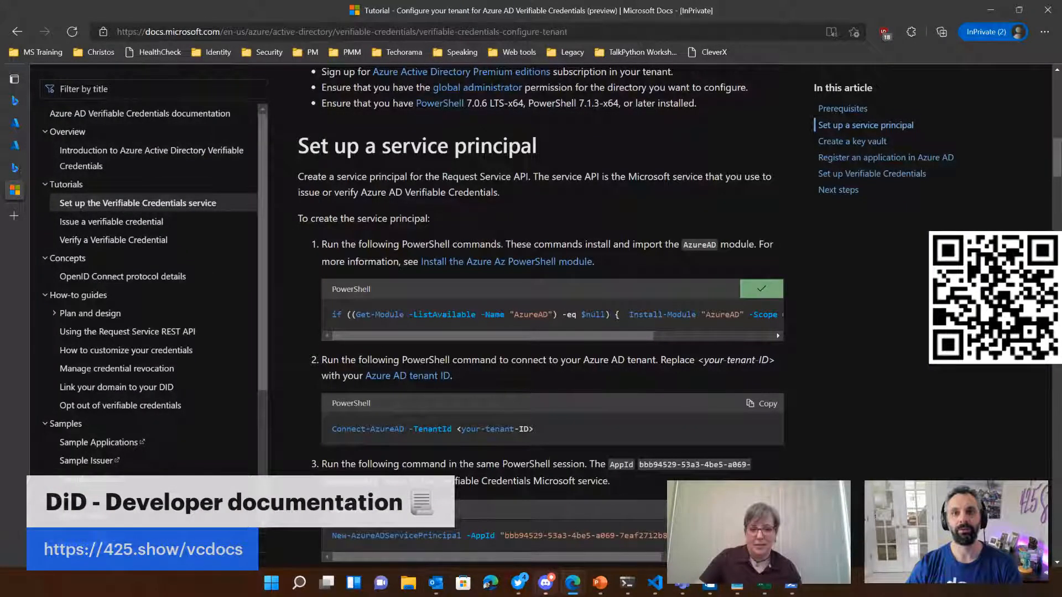
pyautogui.hotkey('alt', 'Tab')
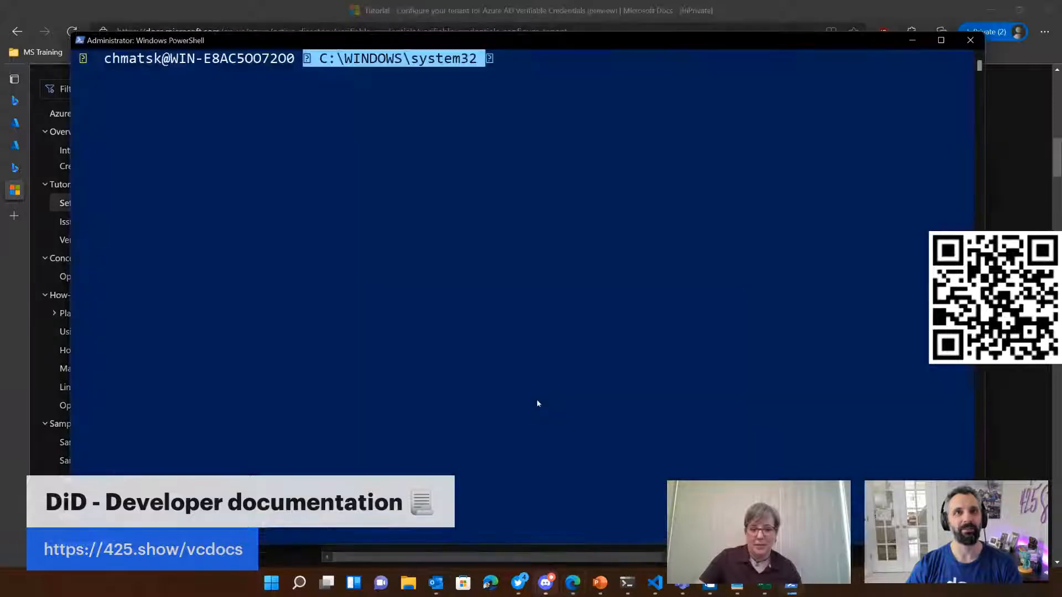
pyautogui.hotkey('ctrl', 'v')
pyautogui.press('Return')
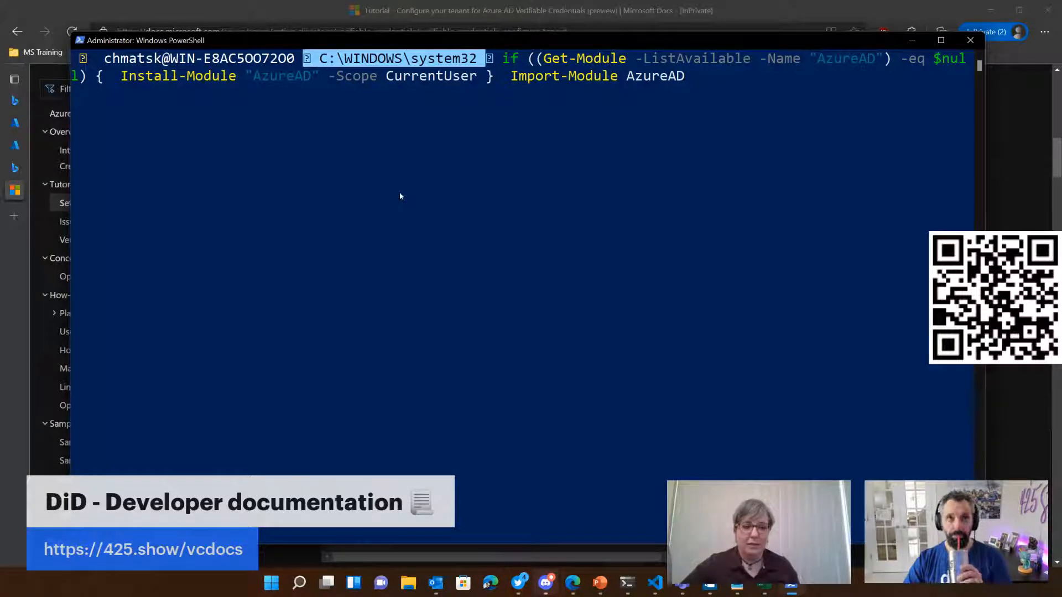
pyautogui.moveTo(402, 41); pyautogui.dragTo(389, 32)
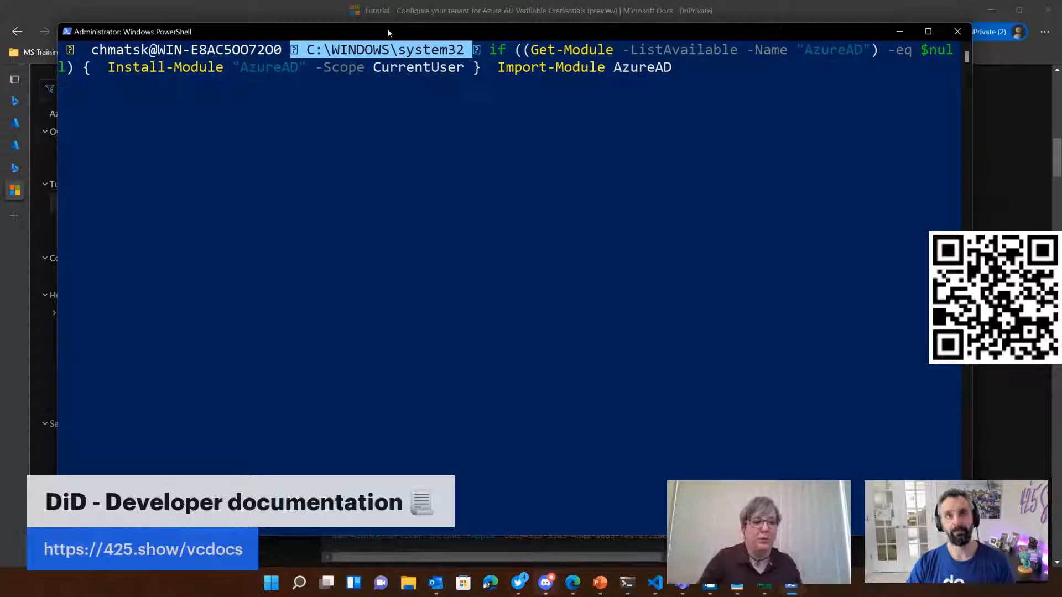
pyautogui.moveTo(392, 33); pyautogui.dragTo(389, 37)
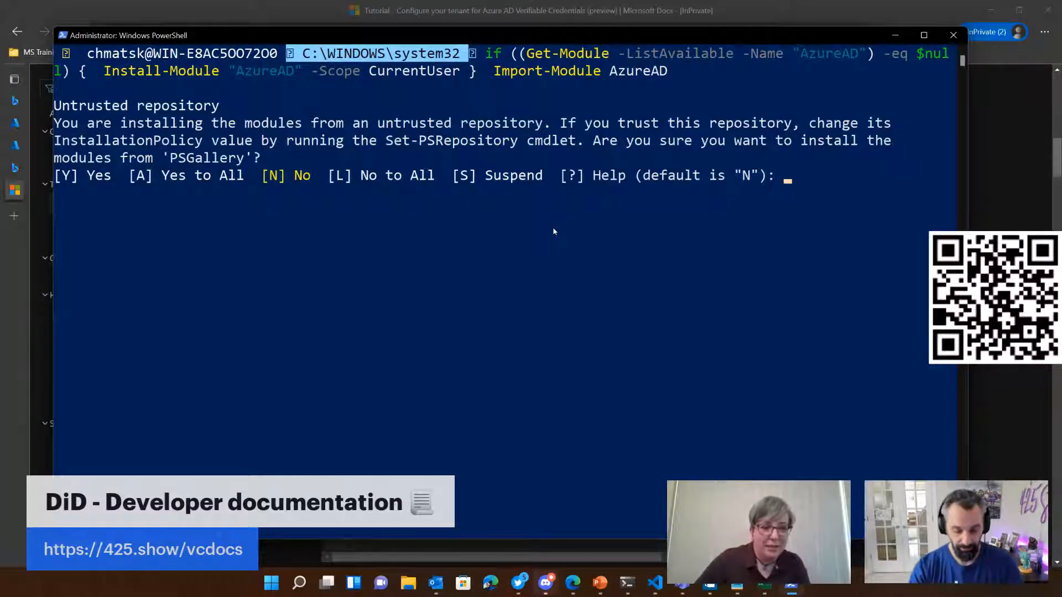
pyautogui.write('Y')
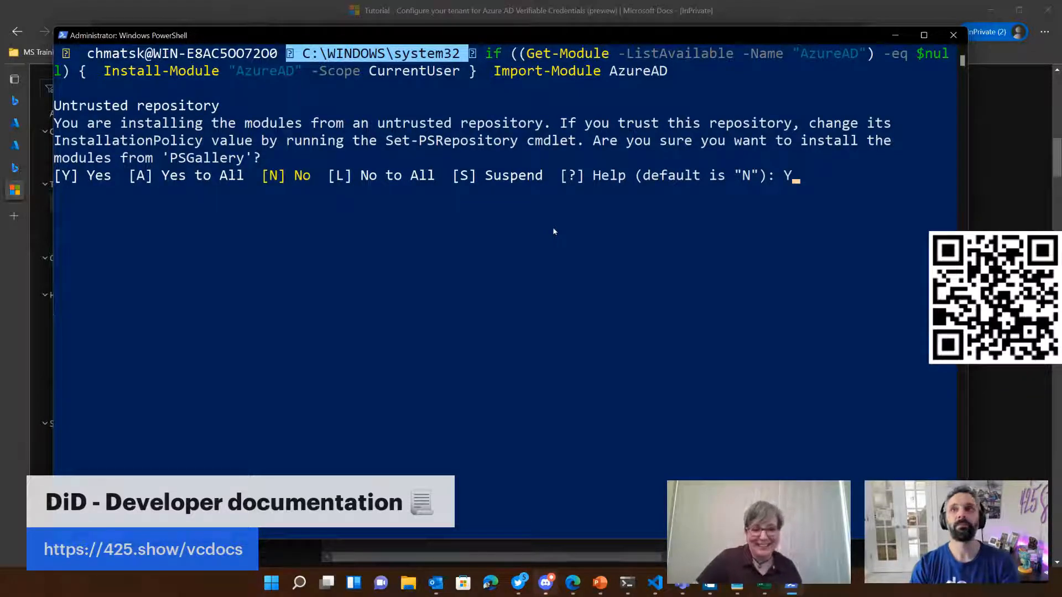
pyautogui.press('BackSpace')
pyautogui.press('Return')
pyautogui.write('a')
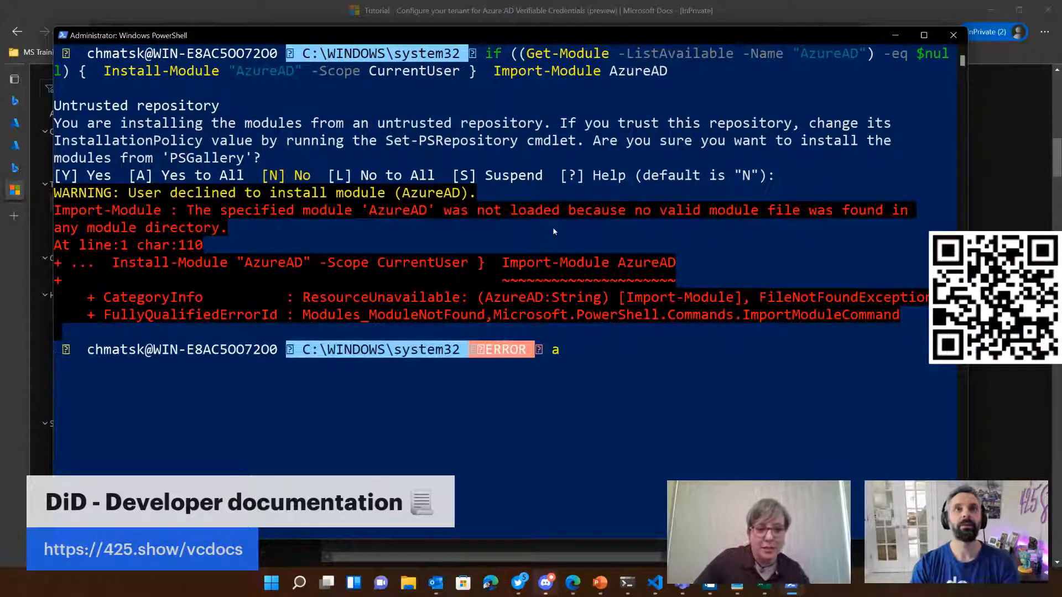
# Step: Rerun the AzureAD install-and-import command and accept the untrusted PSGallery repository with Yes to All (A)
pyautogui.press('Up')
pyautogui.press('Return')
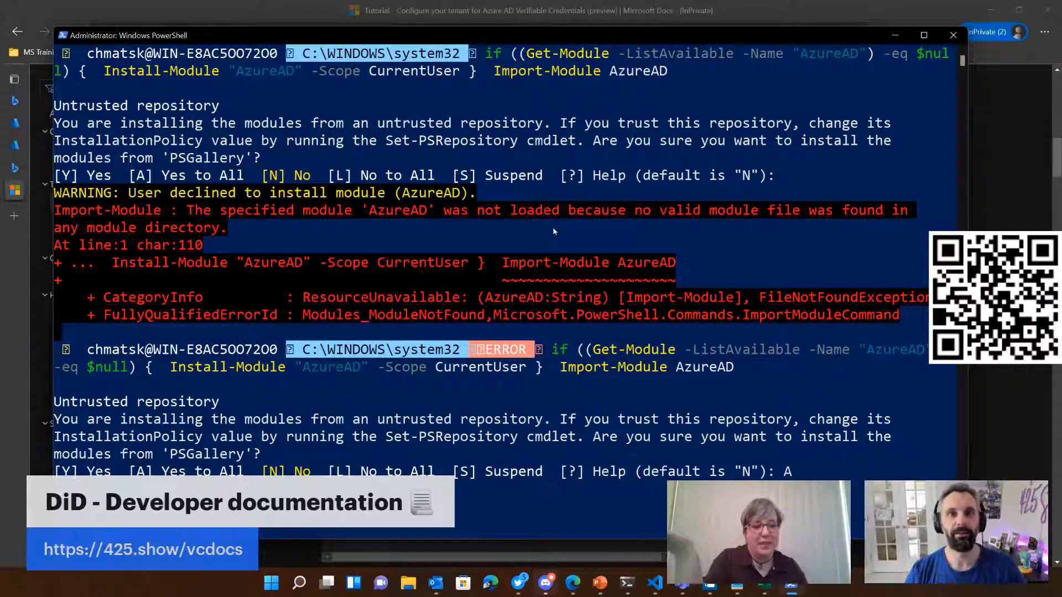
pyautogui.press('Return')
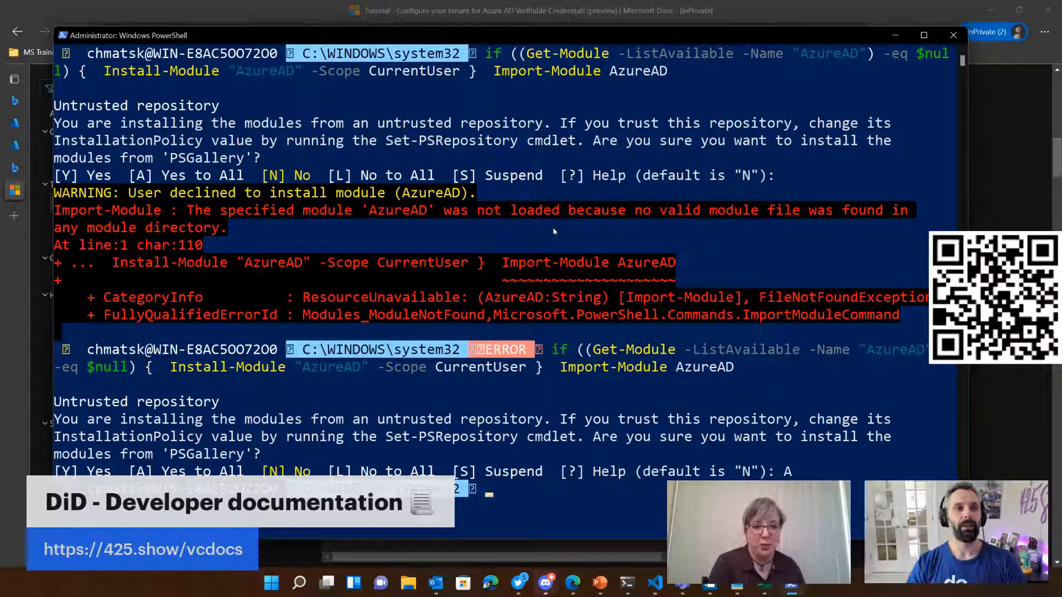
pyautogui.press('Up')
pyautogui.press('Up')
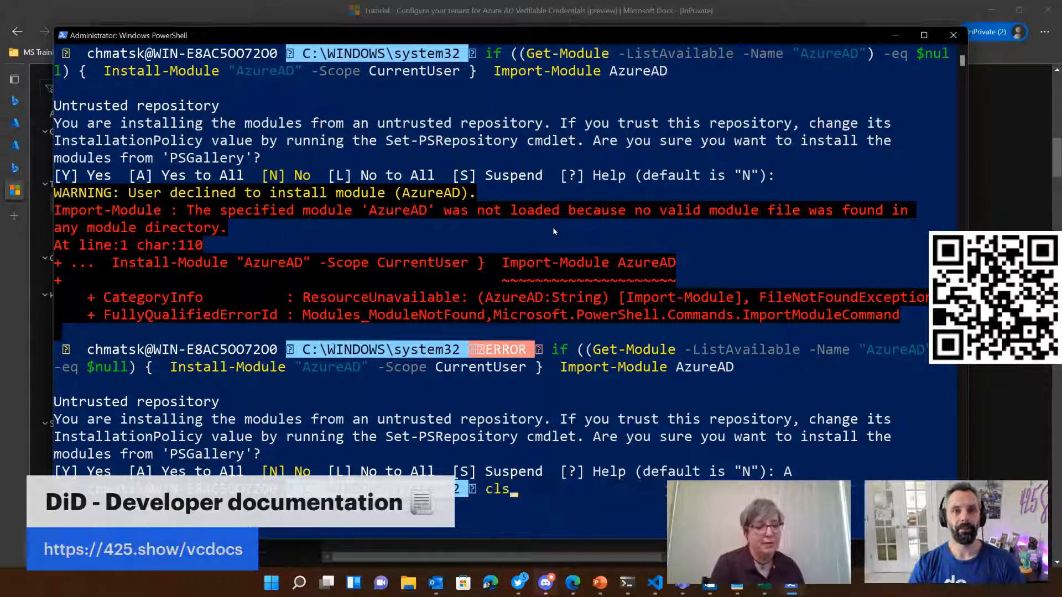
pyautogui.press('BackSpace')
pyautogui.press('BackSpace')
pyautogui.press('BackSpace')
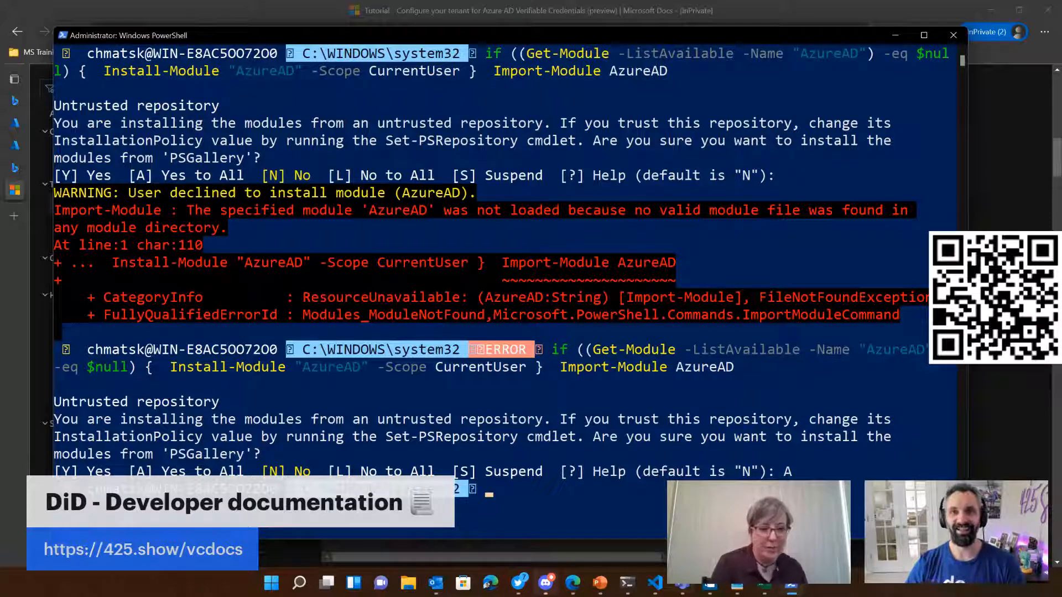
# Step: Copy the Connect-AzureAD -TenantId command from the tutorial, check the tenant overview in the Azure portal, and paste the command into PowerShell
pyautogui.click(573, 583)
pyautogui.click(583, 553)
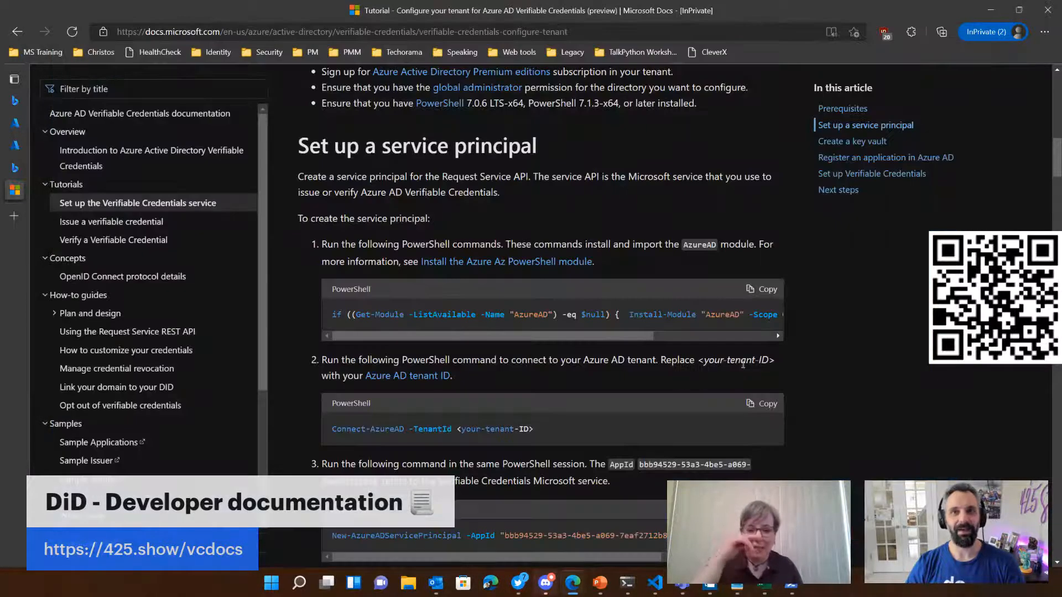
pyautogui.click(763, 403)
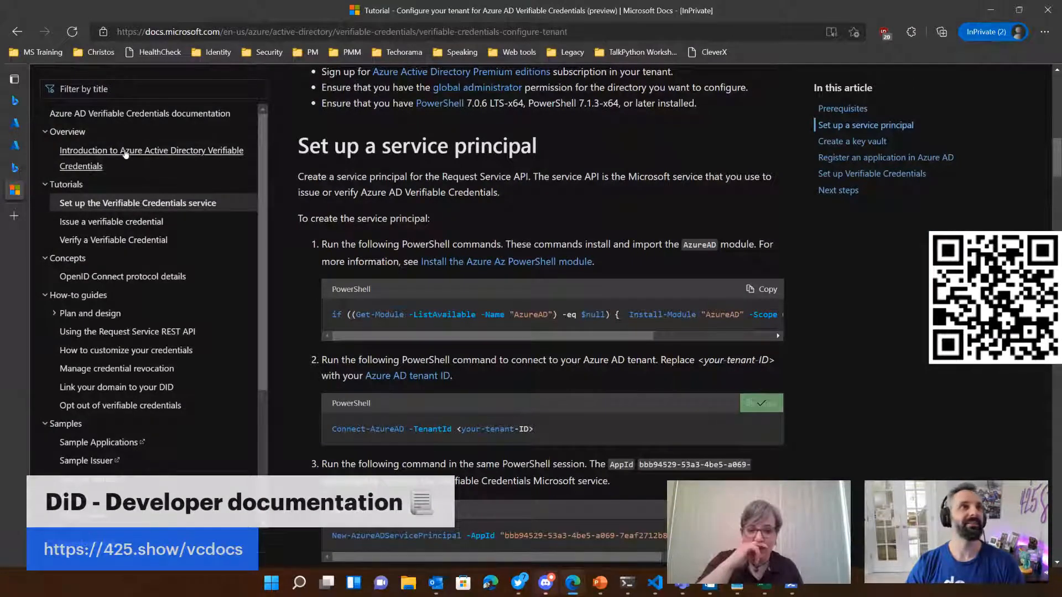
pyautogui.moveTo(15, 145)
pyautogui.click(67, 123)
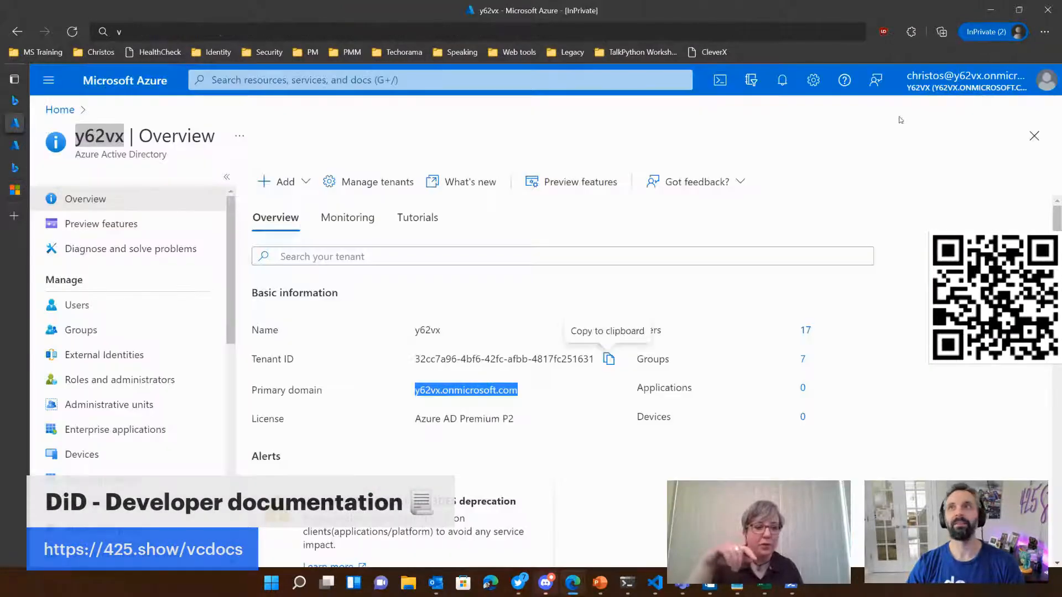
pyautogui.click(991, 10)
pyautogui.rightClick(504, 497)
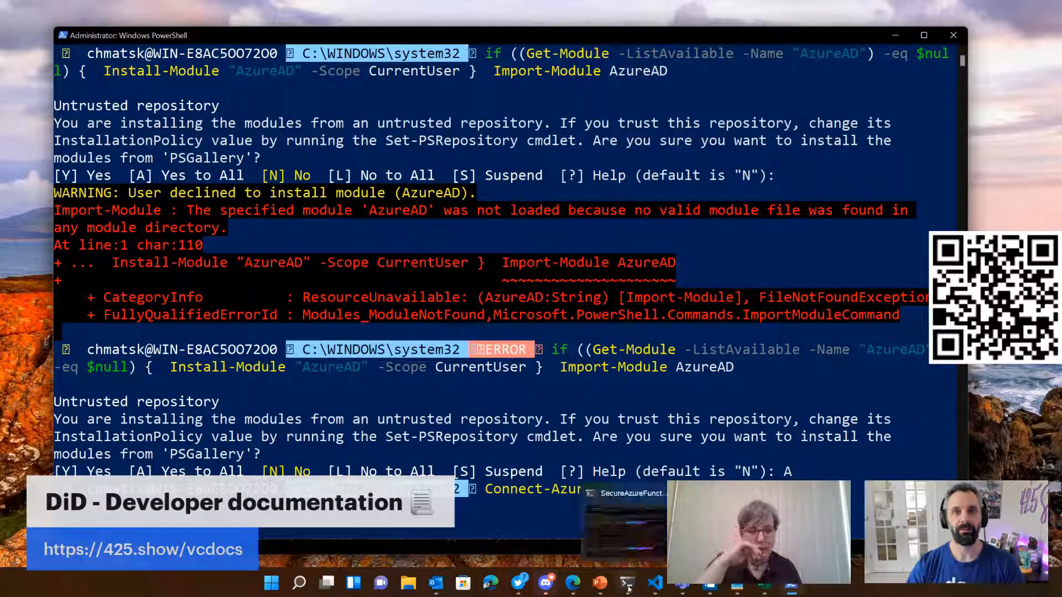
# Step: Run Connect-AzureAD with the y62vx tenant's ID and bring its Microsoft sign-in window into view
pyautogui.moveTo(581, 594)
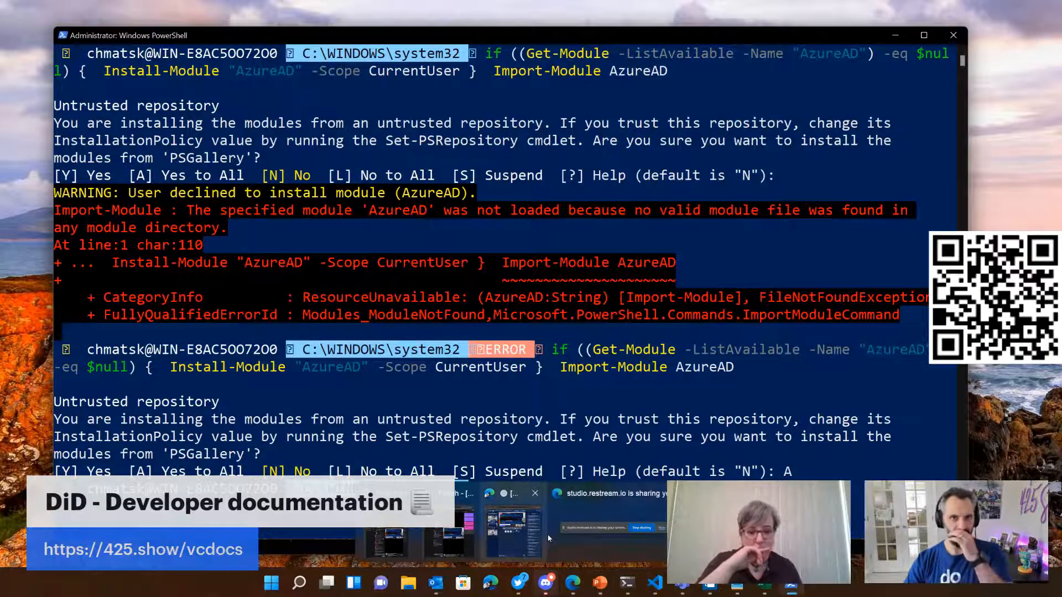
pyautogui.moveTo(597, 537)
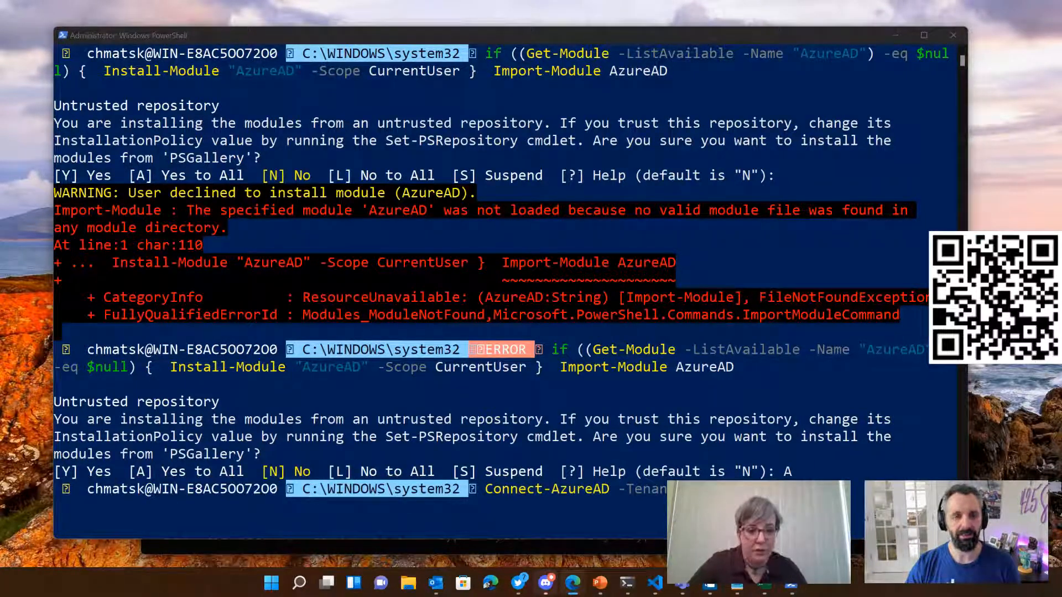
pyautogui.hotkey('alt', 'Tab')
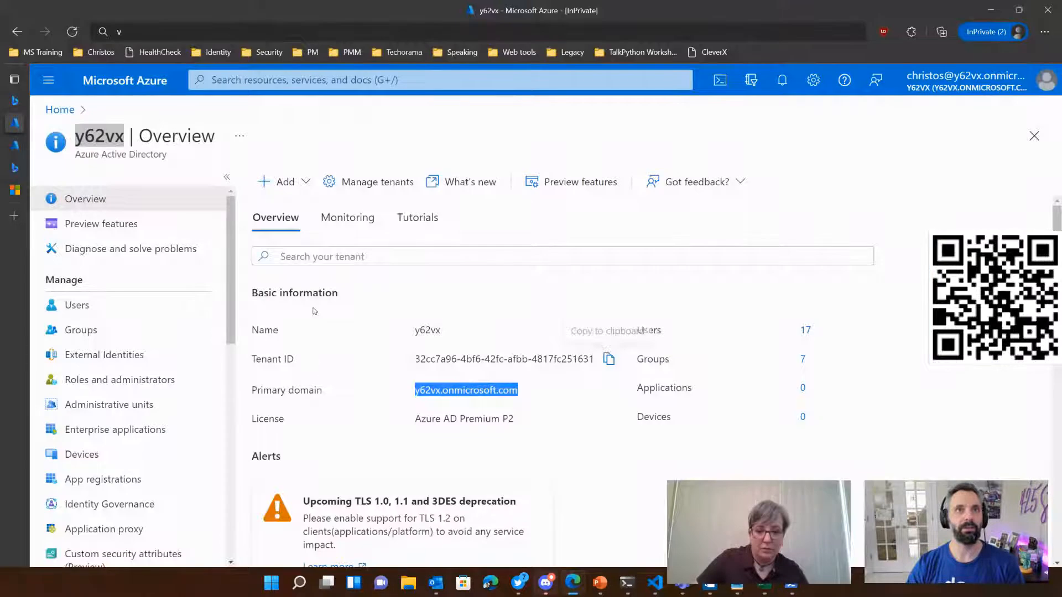
pyautogui.click(573, 582)
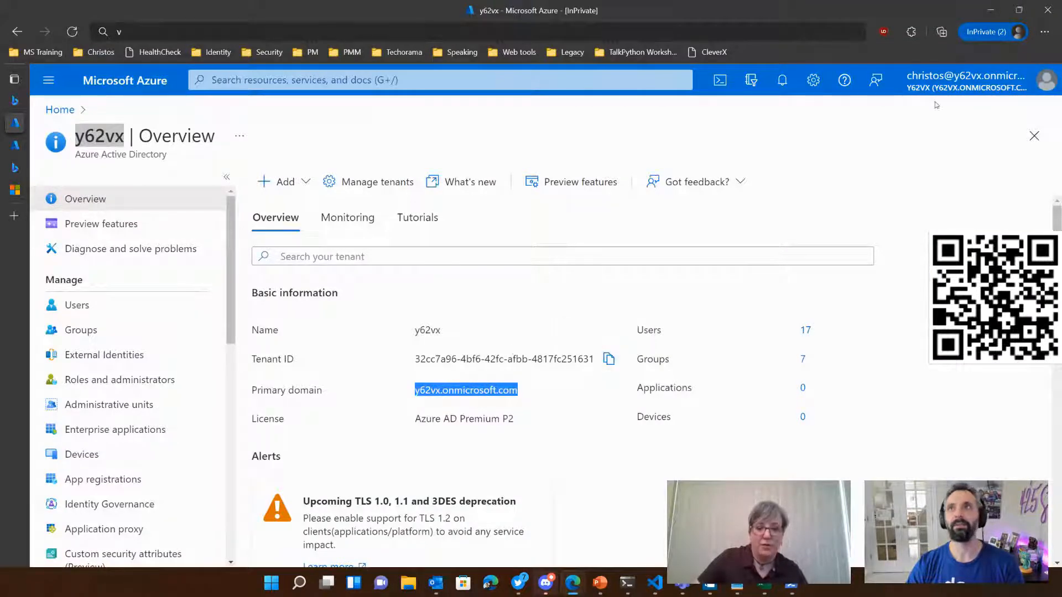
pyautogui.click(996, 7)
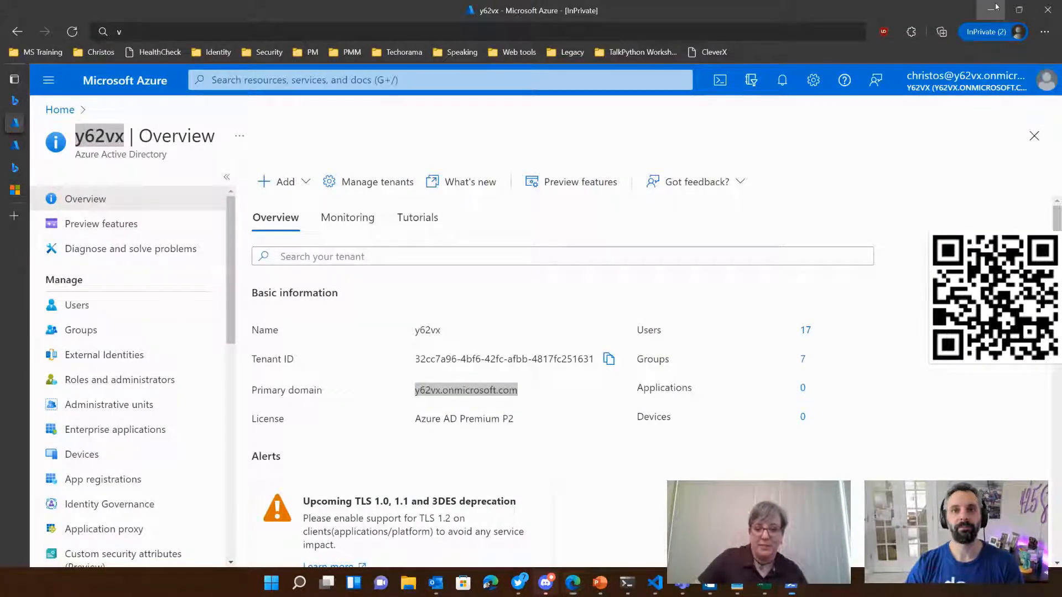
pyautogui.click(997, 7)
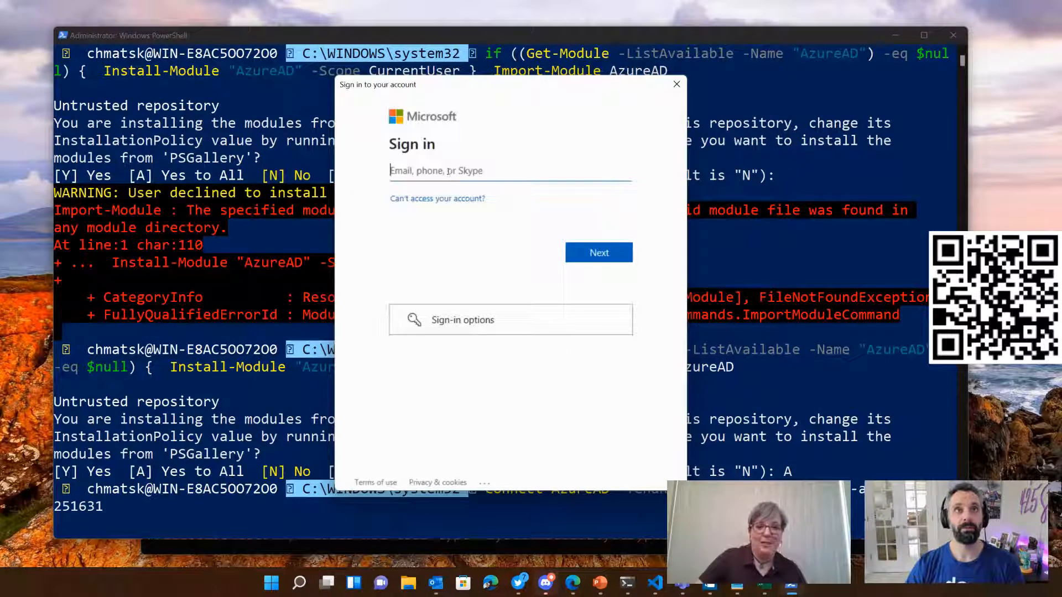
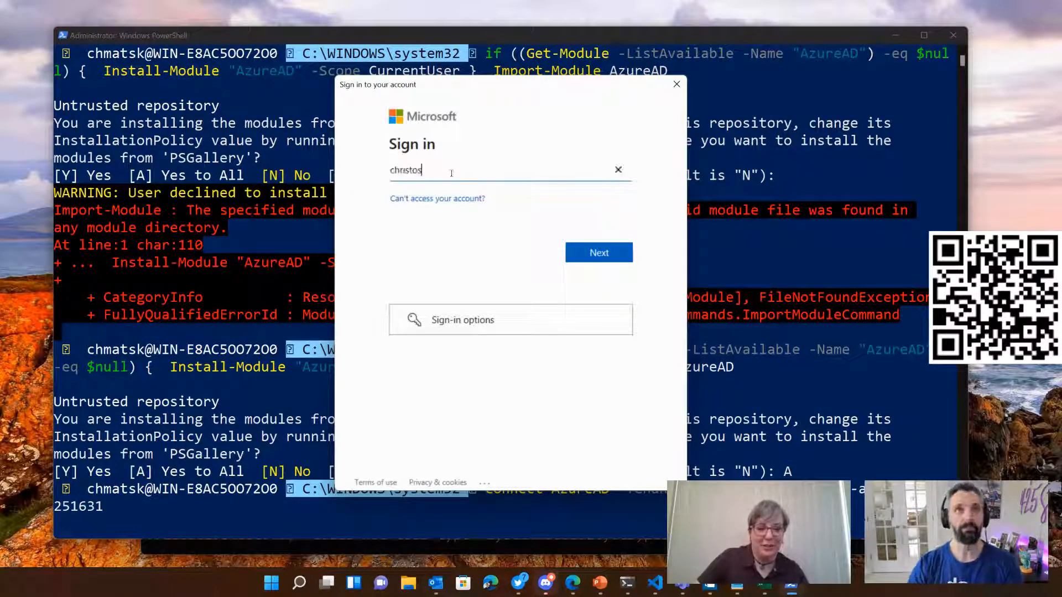
# Step: Enter the tenant account's e-mail in the Microsoft sign-in window, using the primary domain copied from the Azure portal's tenant overview, and continue
pyautogui.moveTo(572, 583)
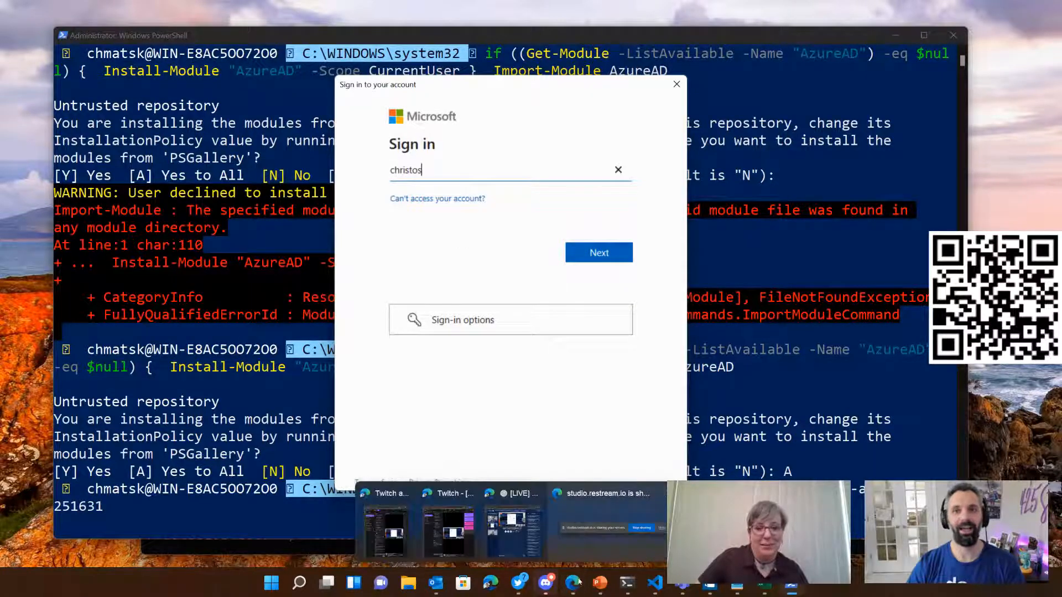
pyautogui.click(553, 525)
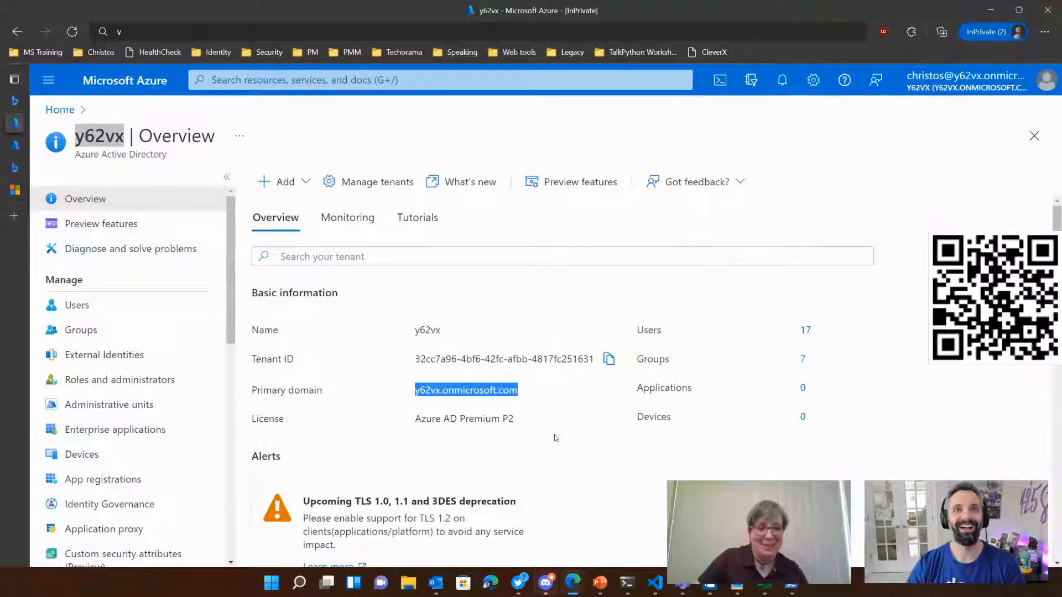
pyautogui.click(587, 380)
pyautogui.doubleClick(431, 391)
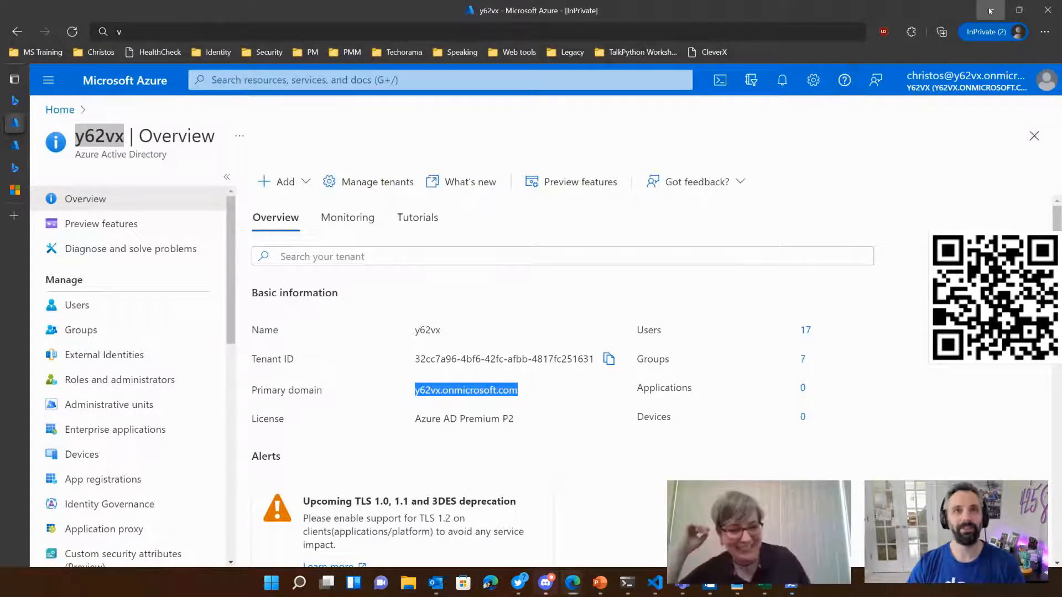
pyautogui.hotkey('alt', 'Tab')
pyautogui.rightClick(473, 170)
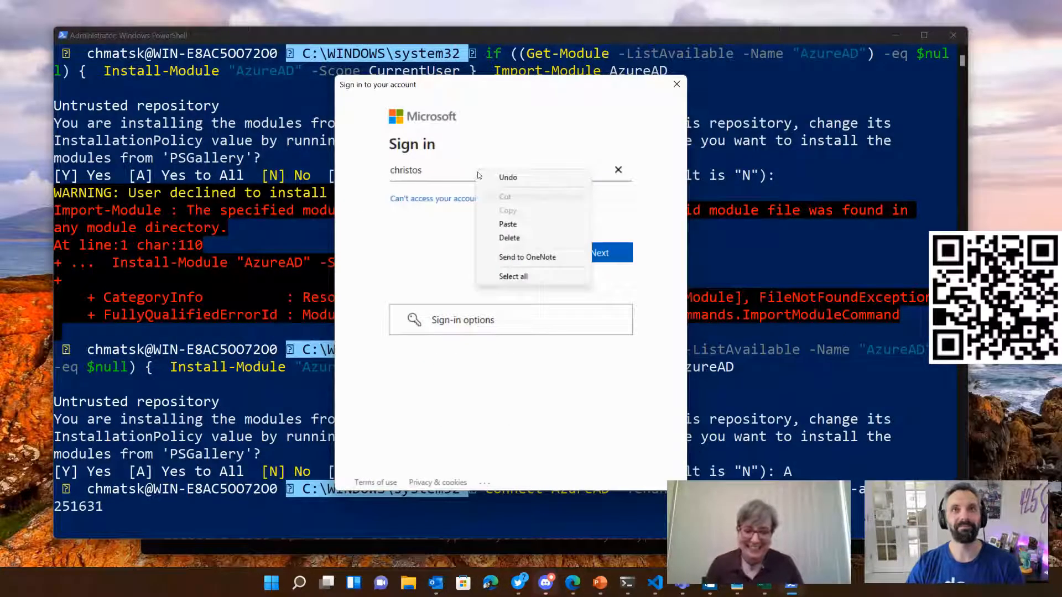
pyautogui.click(512, 227)
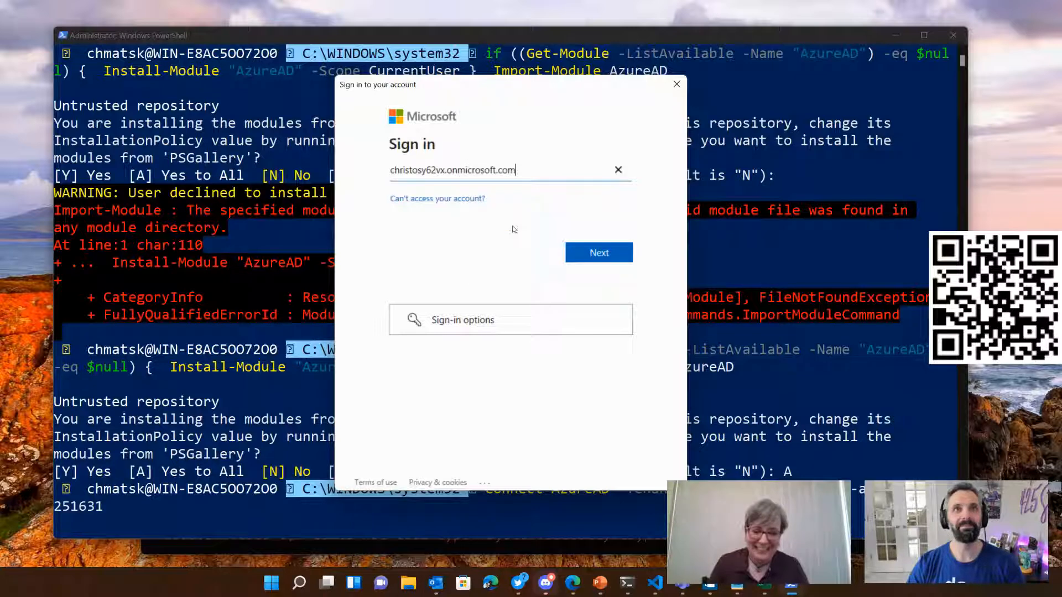
pyautogui.click(423, 170)
pyautogui.write('@')
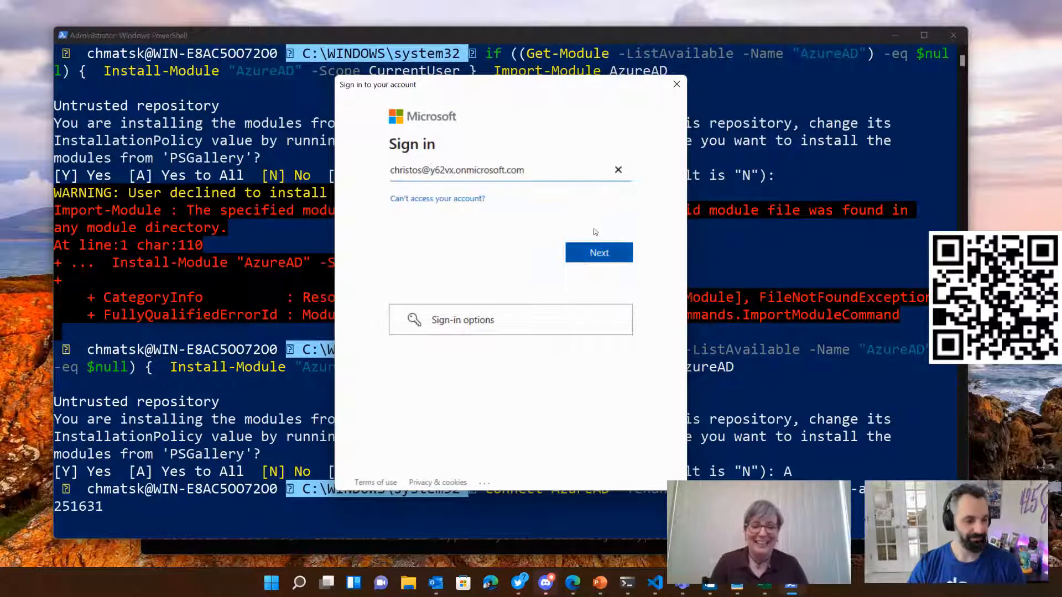
pyautogui.click(600, 252)
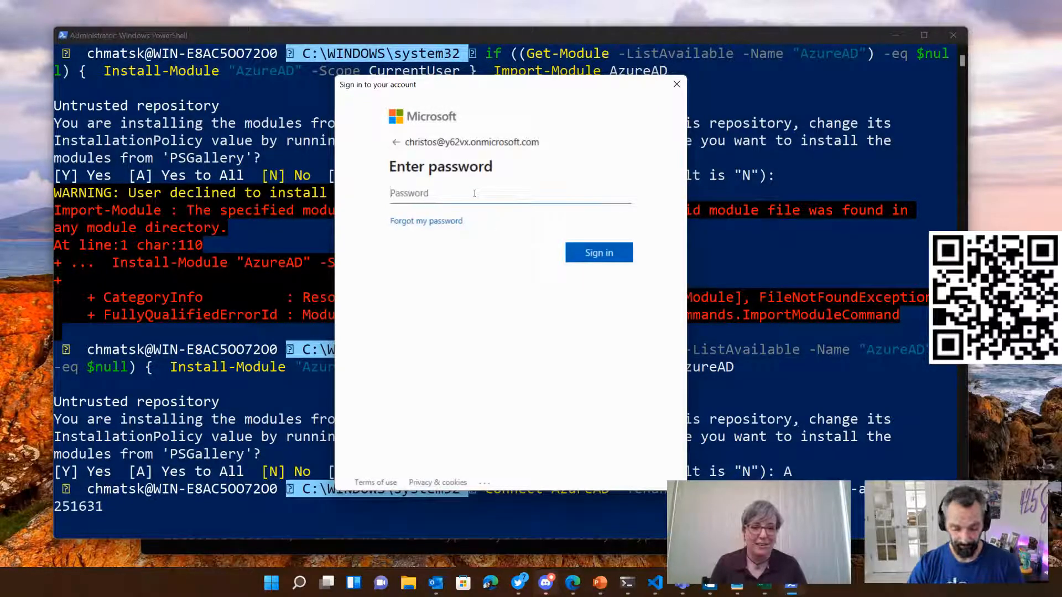
# Step: Enter the account password and sign in to complete the Connect-AzureAD connection
pyautogui.write('*****')
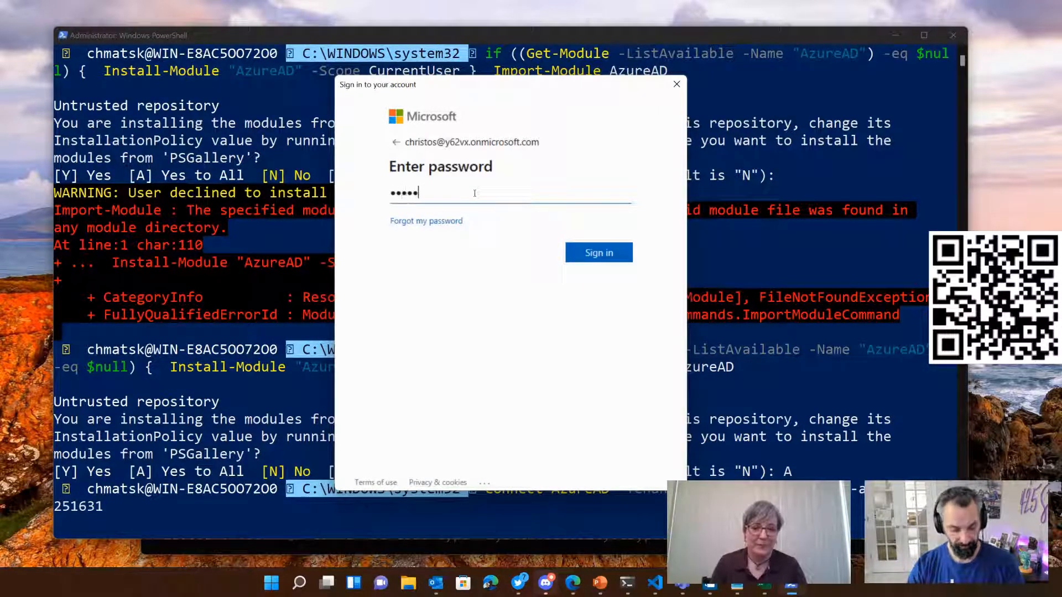
pyautogui.write('****')
pyautogui.press('Return')
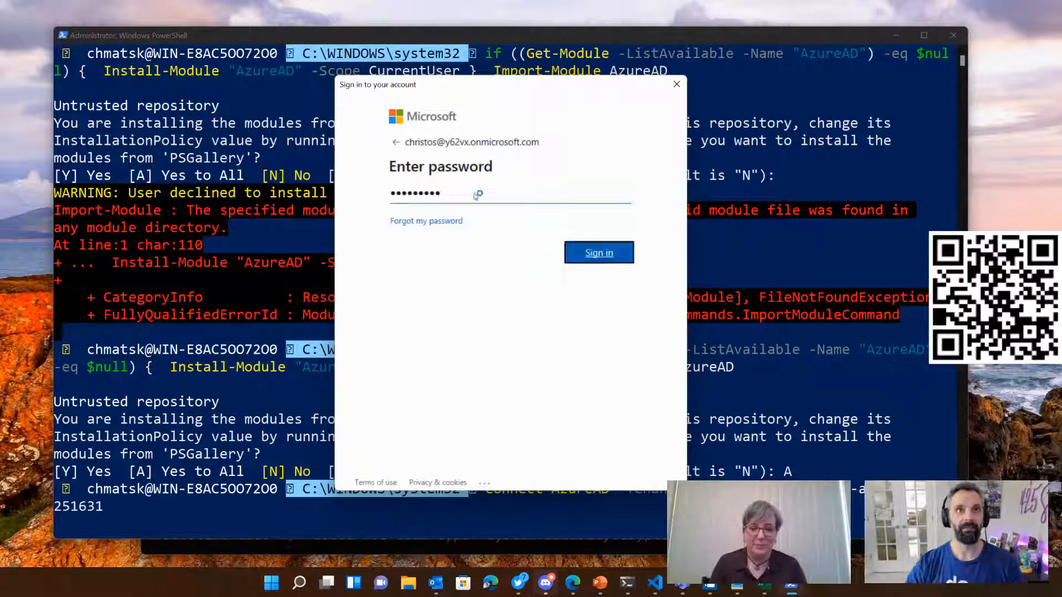
pyautogui.click(442, 235)
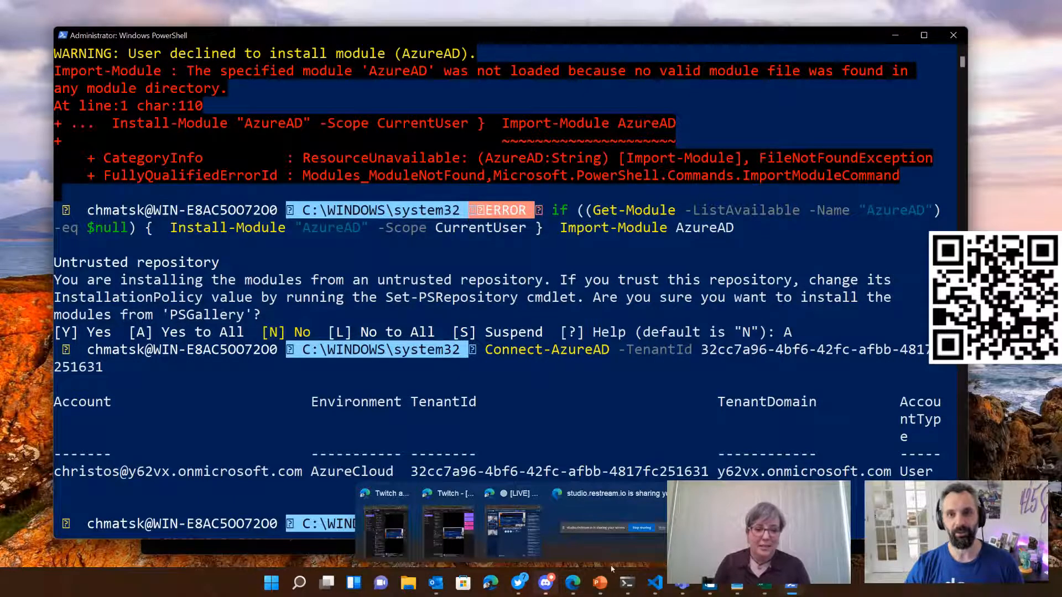
# Step: Switch to the Verifiable Credentials tutorial in the browser and copy the New-AzureADServicePrincipal command for the Verifiable Credential Request Service
pyautogui.click(573, 582)
pyautogui.click(67, 189)
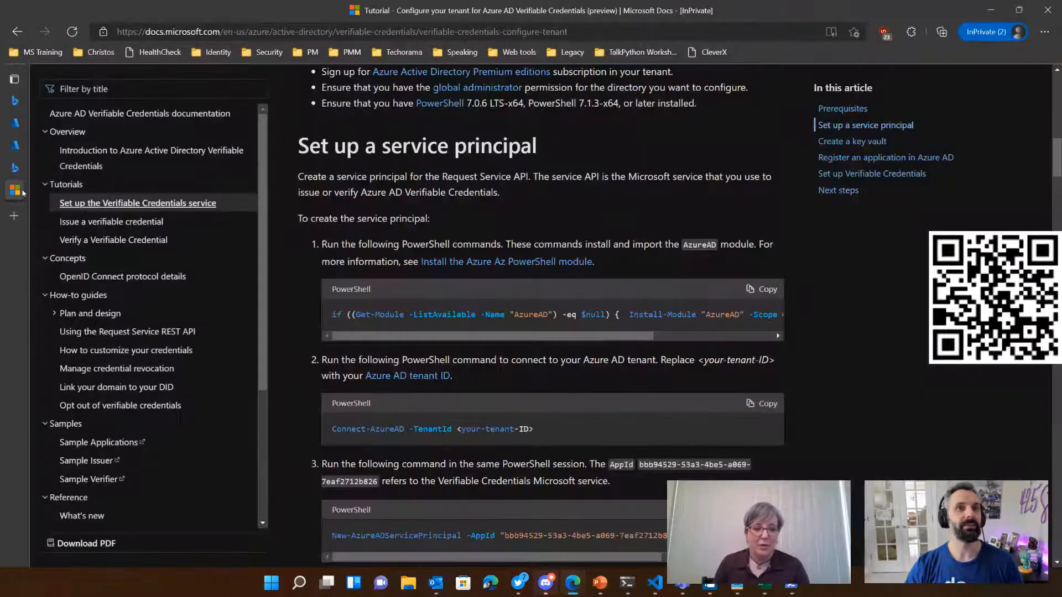
pyautogui.scroll(-1, 553, 332)
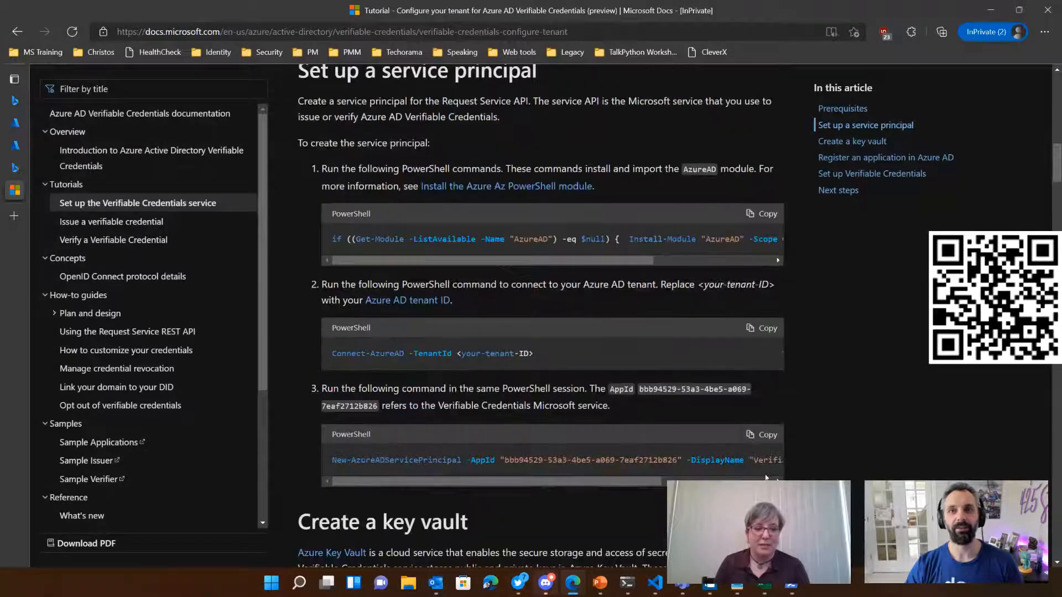
pyautogui.moveTo(641, 482); pyautogui.dragTo(752, 480)
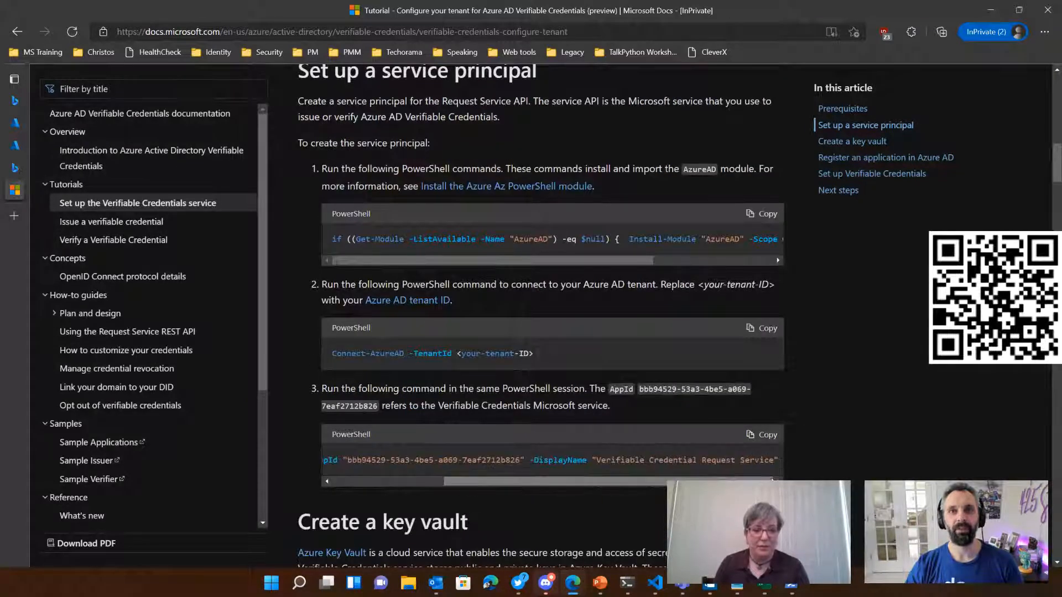
pyautogui.click(762, 435)
pyautogui.moveTo(551, 478); pyautogui.dragTo(374, 488)
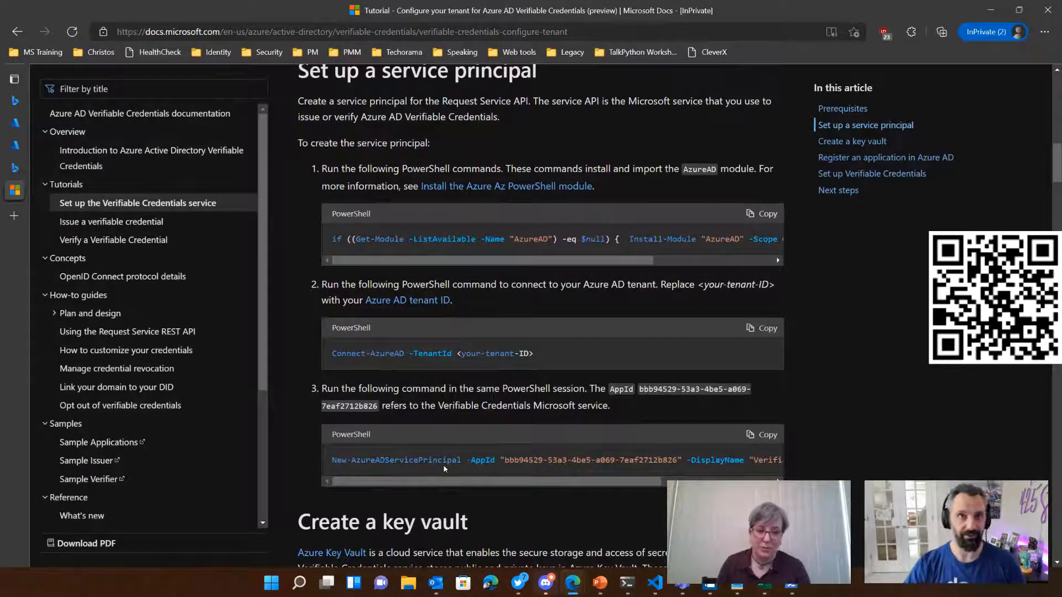
# Step: Run the copied New-AzureADServicePrincipal command in the administrator PowerShell window
pyautogui.moveTo(658, 583)
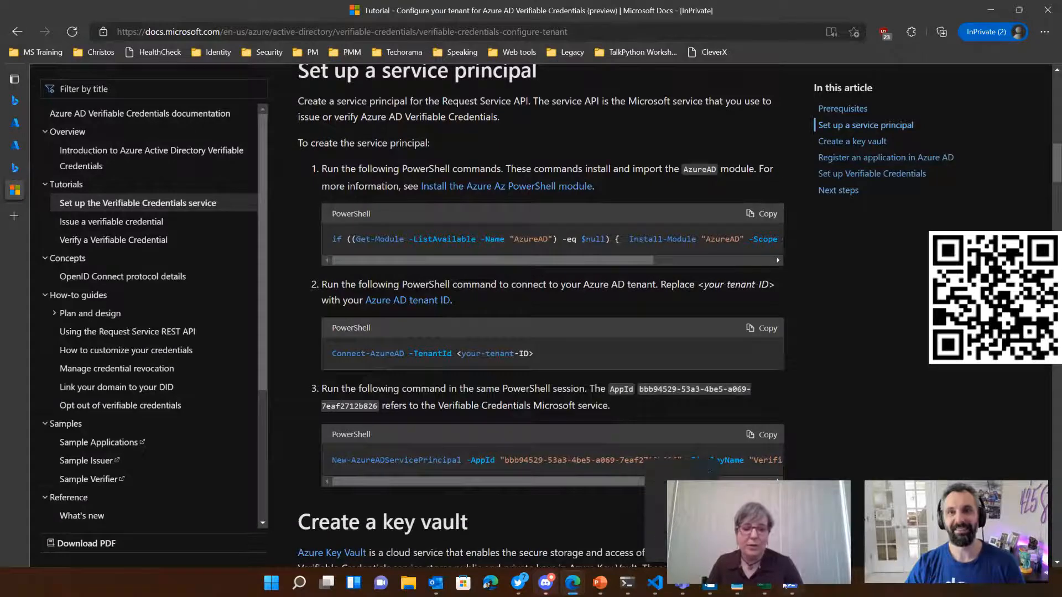
pyautogui.click(710, 583)
pyautogui.scroll(-1, 476, 497)
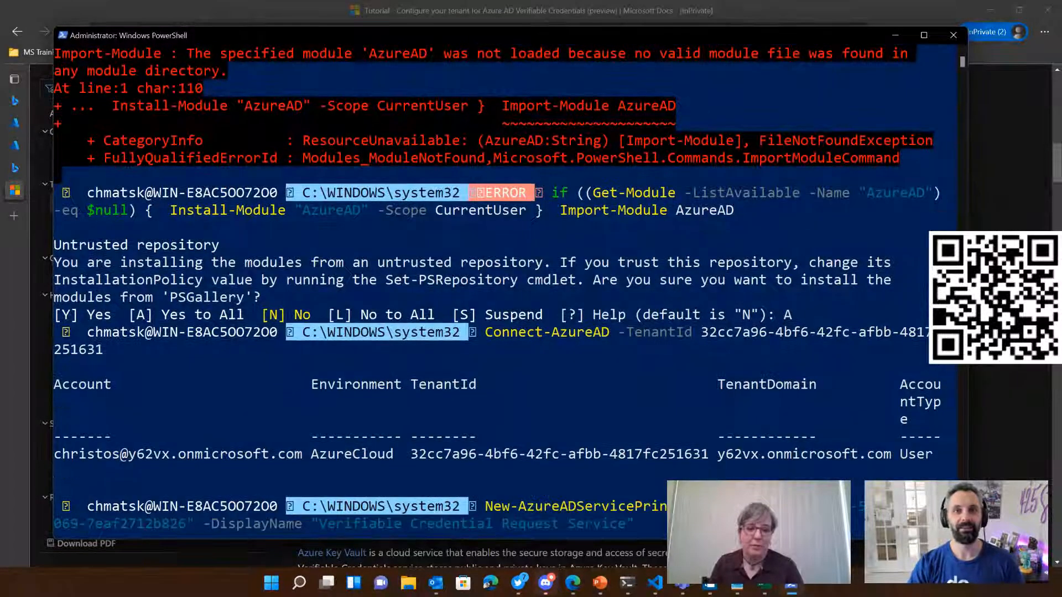
pyautogui.scroll(-3, 506, 523)
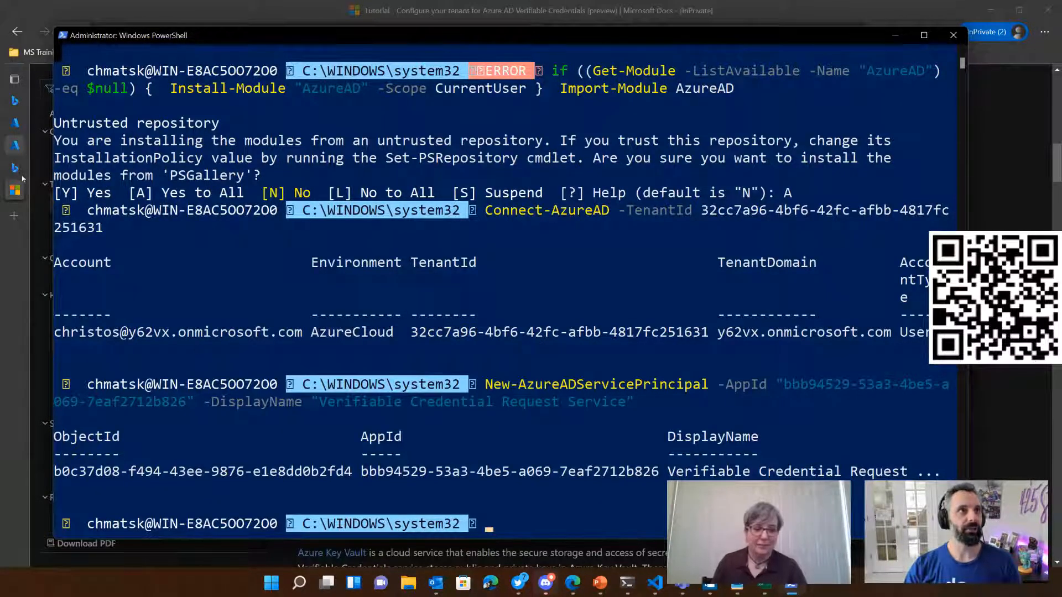
# Step: In the Azure portal, open the y62vx tenant's enterprise applications, filter by the All Applications type and search for "Veri"
pyautogui.click(19, 122)
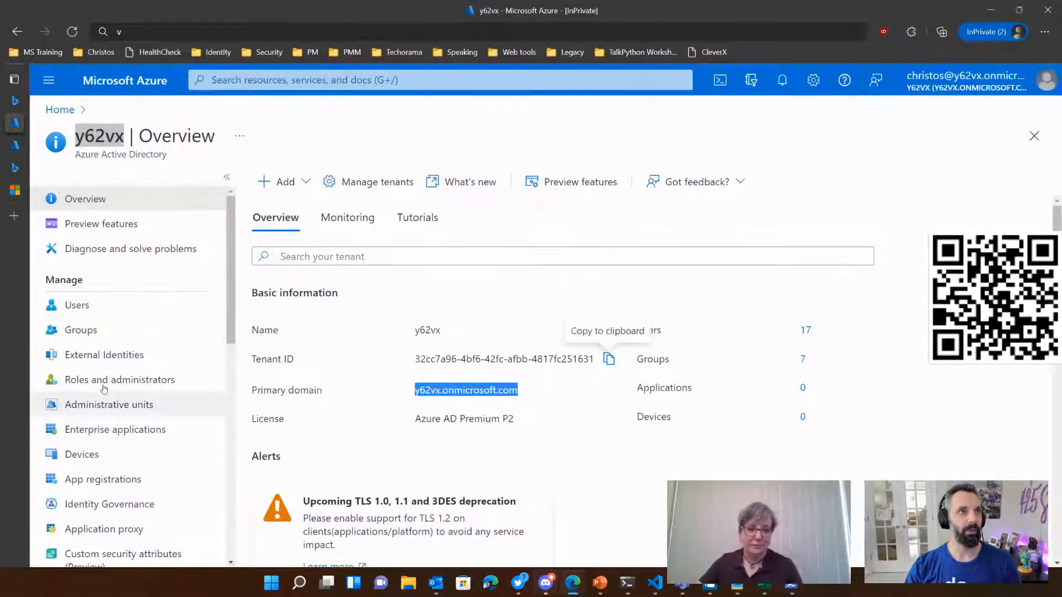
pyautogui.click(108, 434)
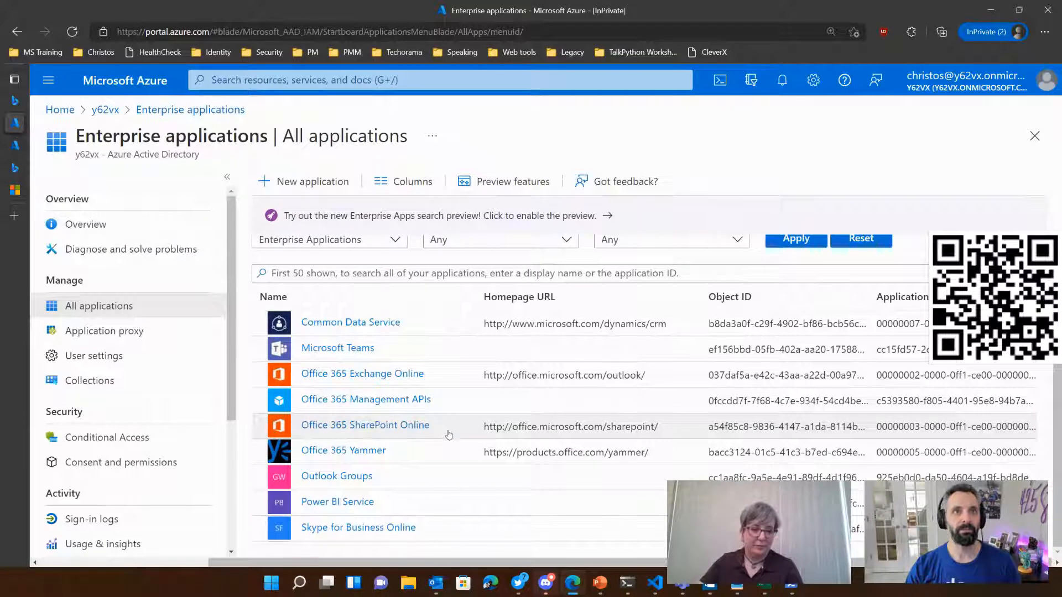
pyautogui.click(394, 310)
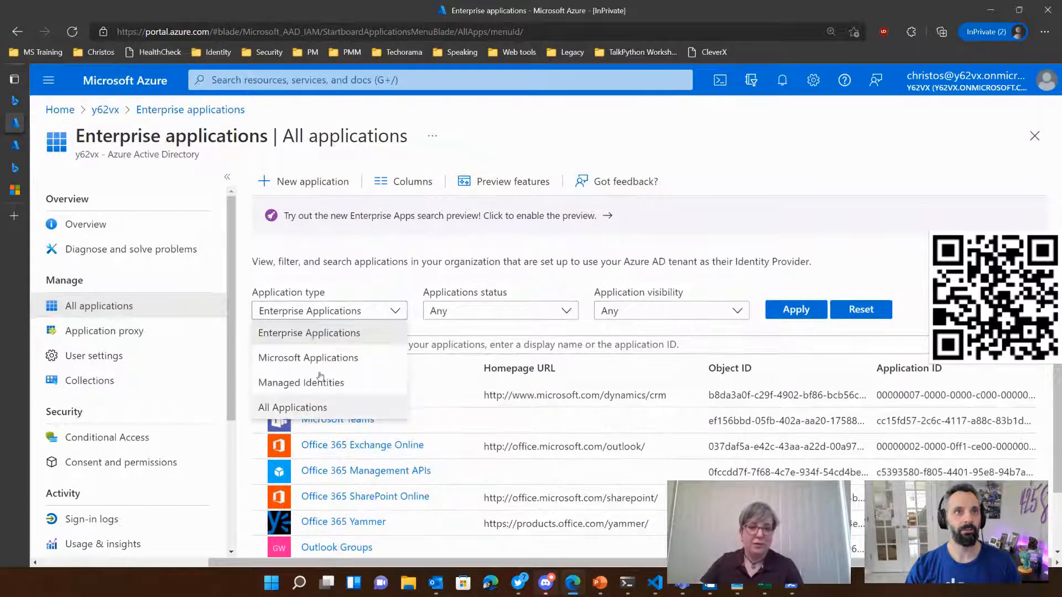
pyautogui.click(310, 407)
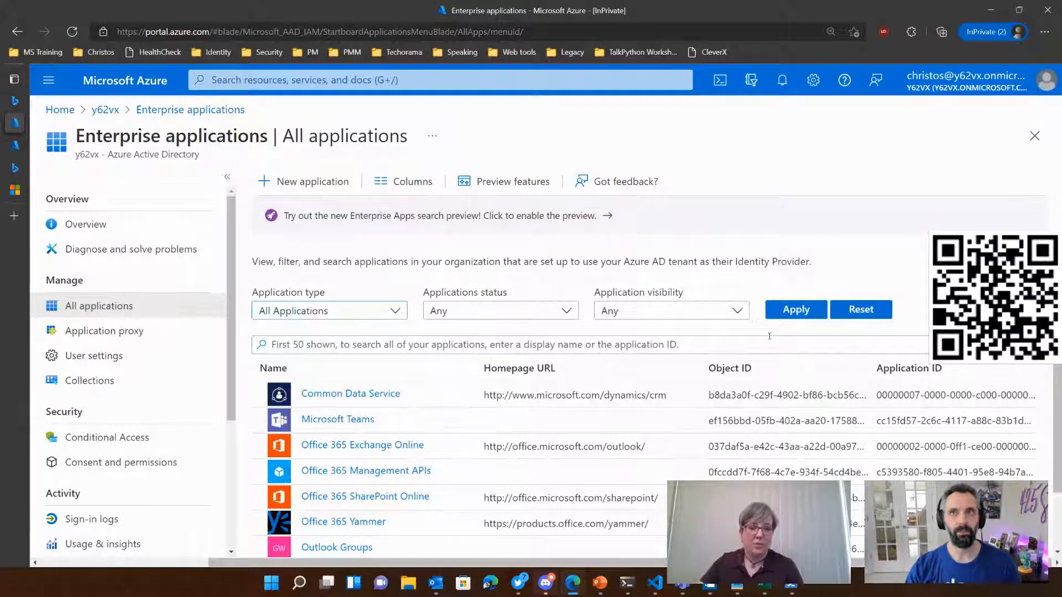
pyautogui.click(802, 311)
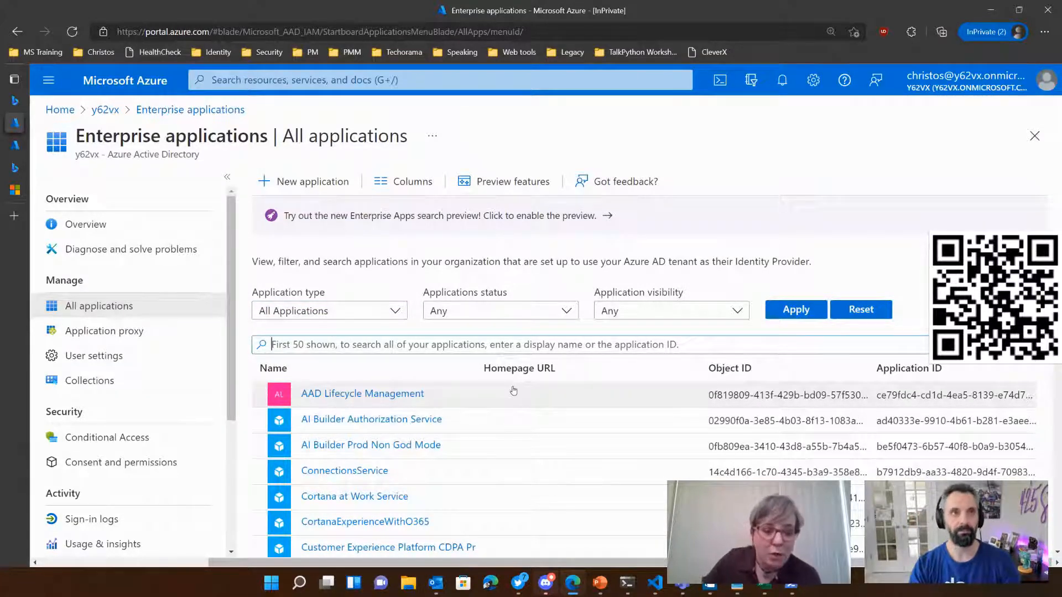
pyautogui.write('Veri')
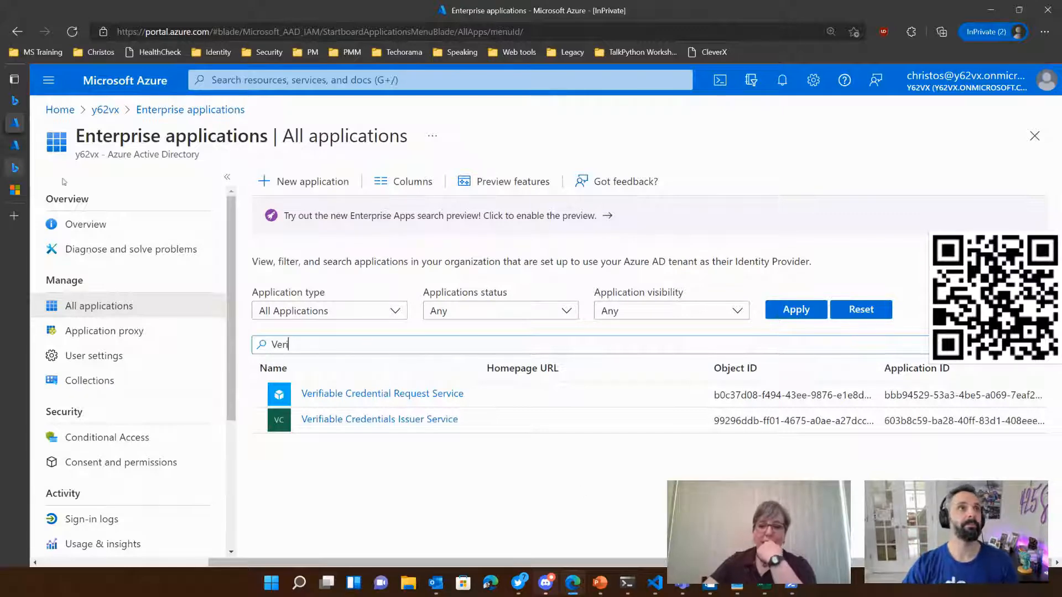
# Step: Consult the tutorial's key vault sections, and open the Create a key vault form from the Key vaults service in the Azure portal
pyautogui.click(16, 147)
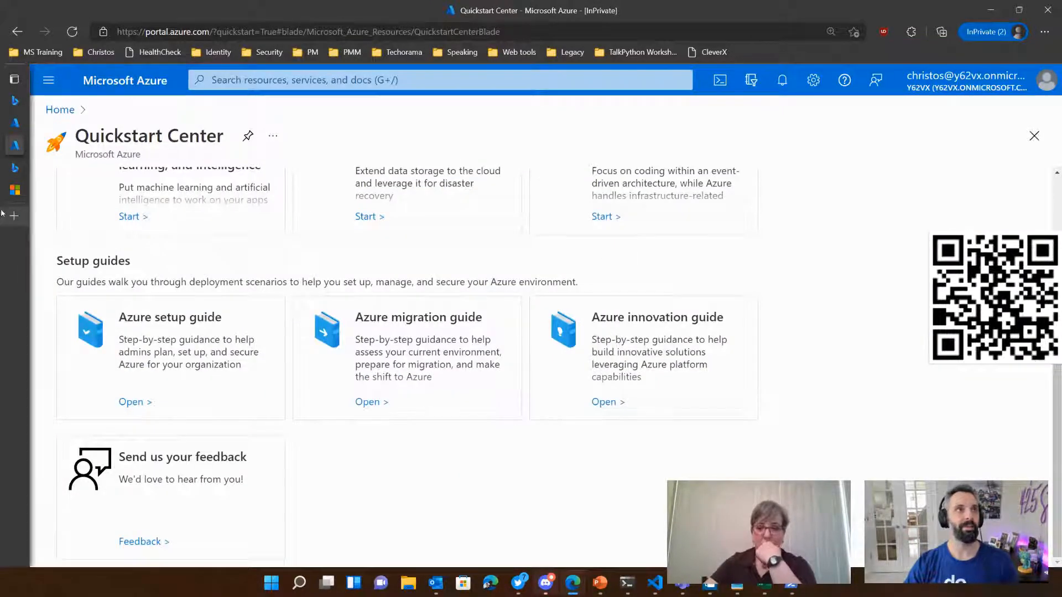
pyautogui.click(11, 189)
pyautogui.scroll(-6, 637, 315)
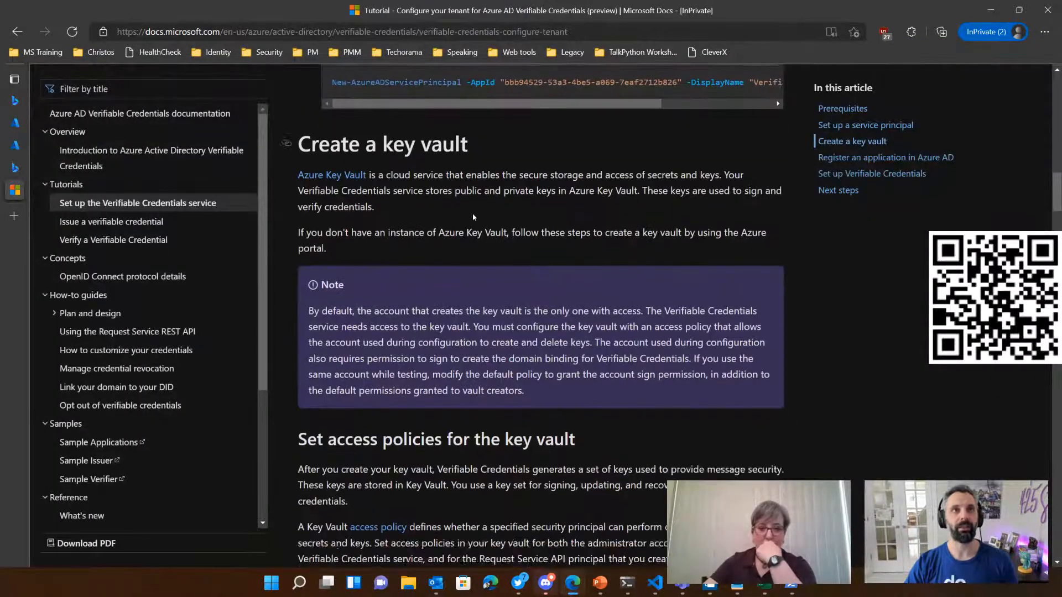
pyautogui.scroll(-5, 437, 144)
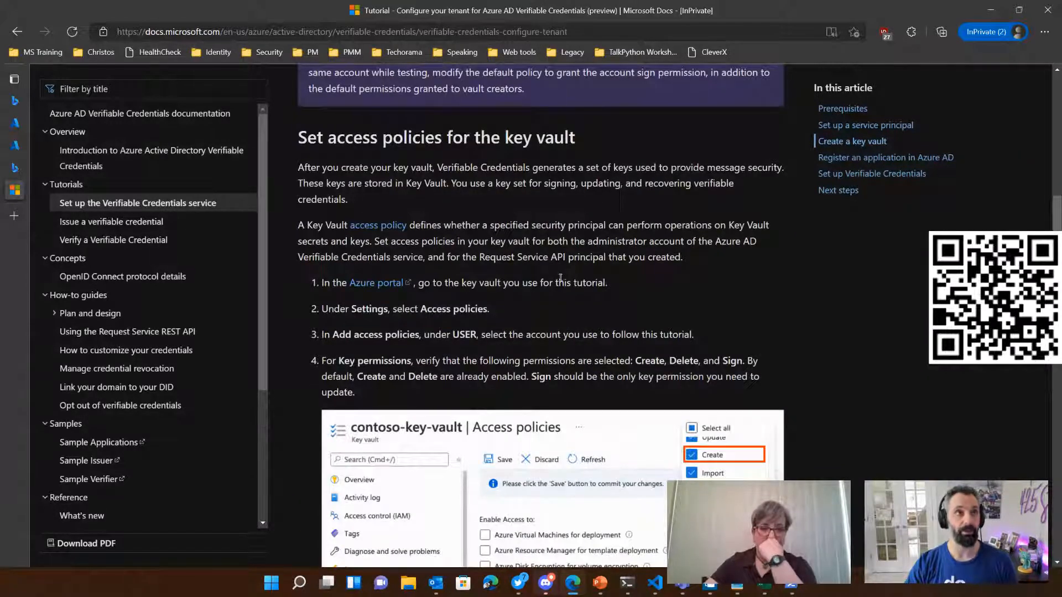
pyautogui.click(21, 148)
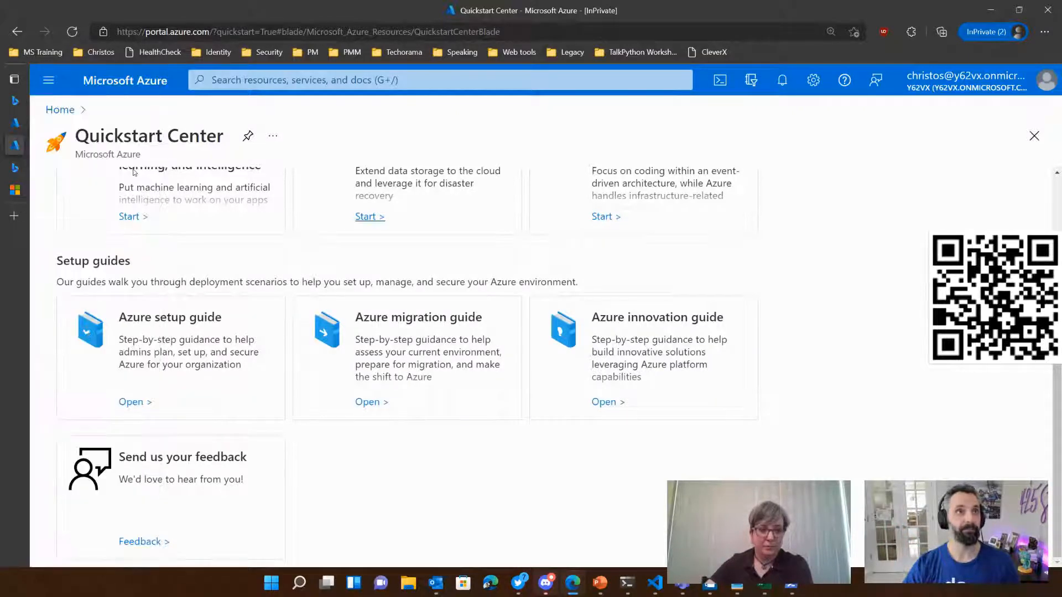
pyautogui.scroll(5, 134, 173)
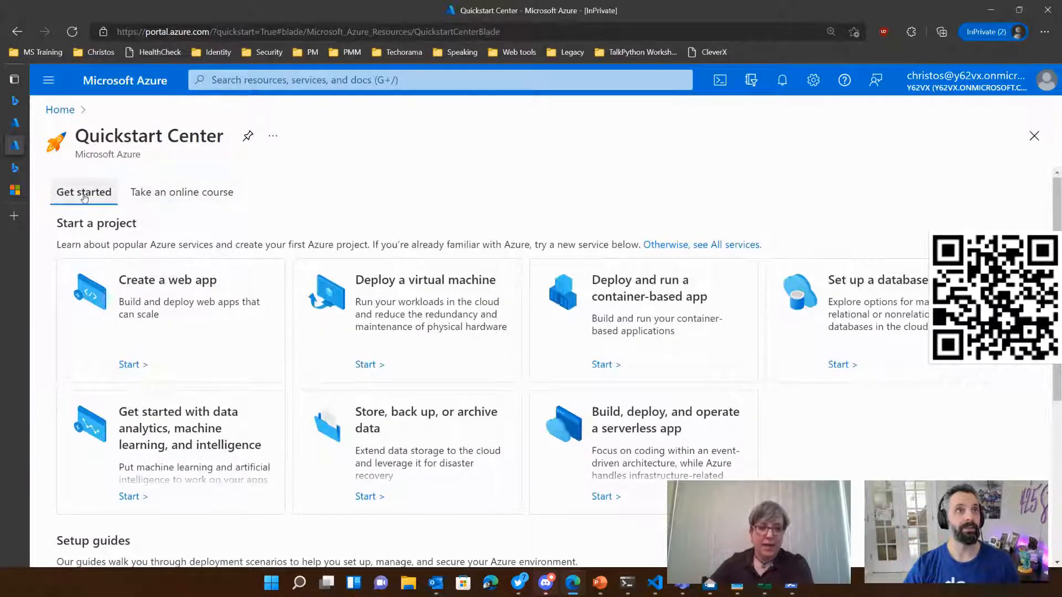
pyautogui.click(59, 110)
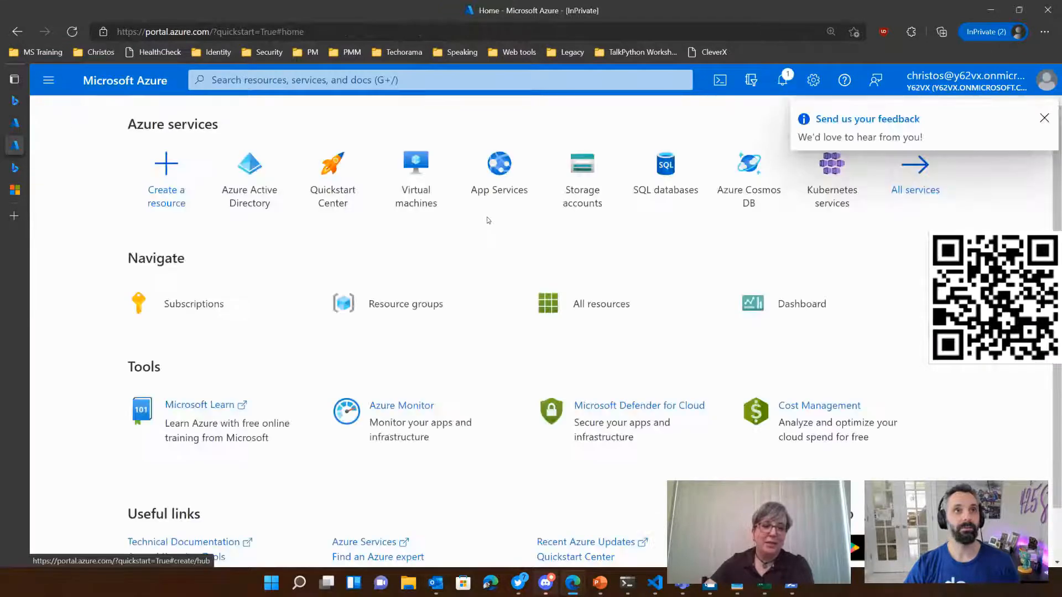
pyautogui.click(559, 87)
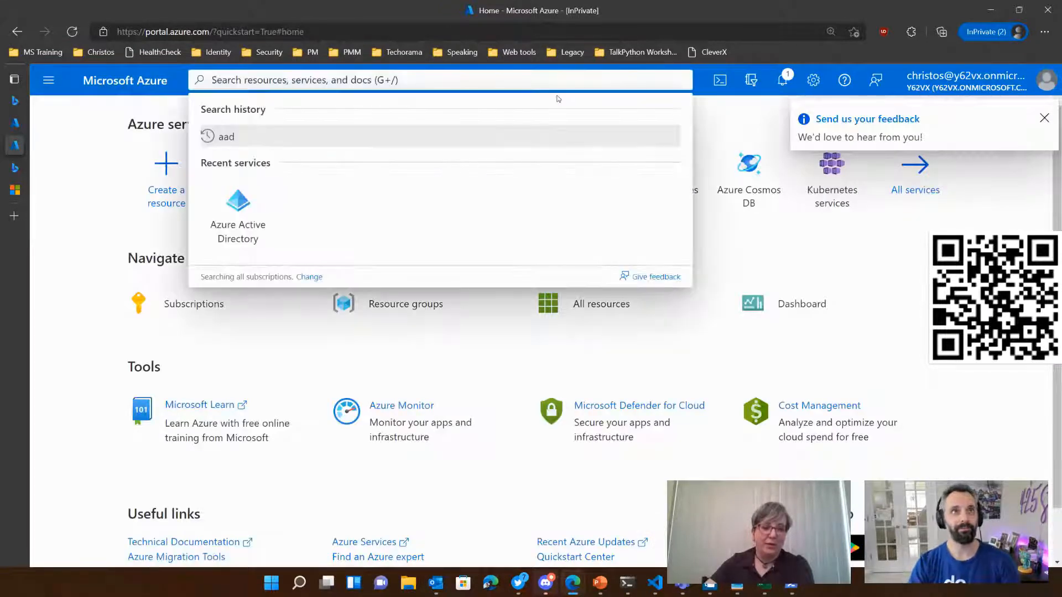
pyautogui.write('Key')
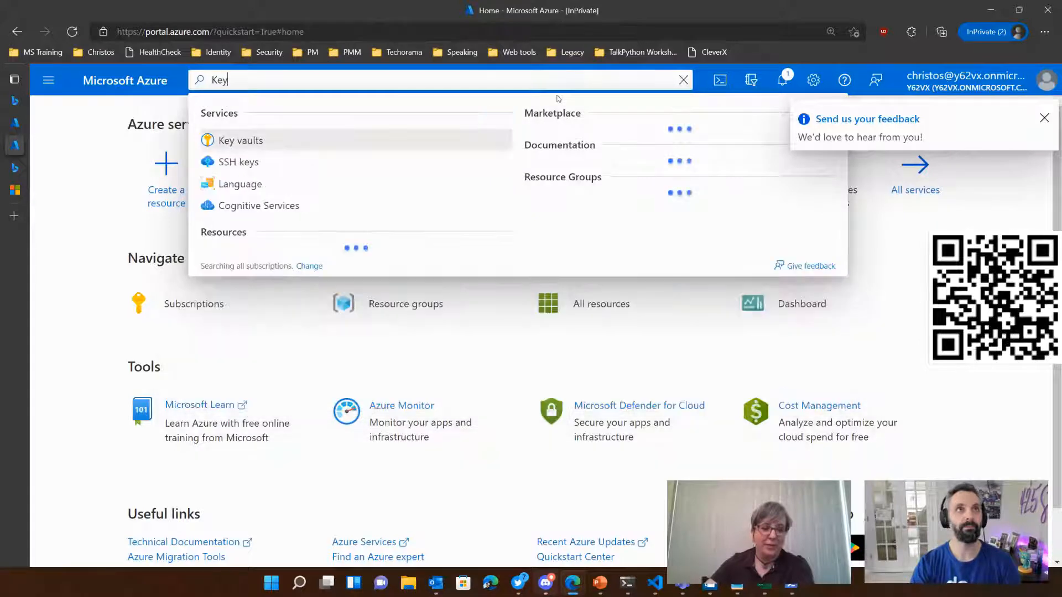
pyautogui.press('Return')
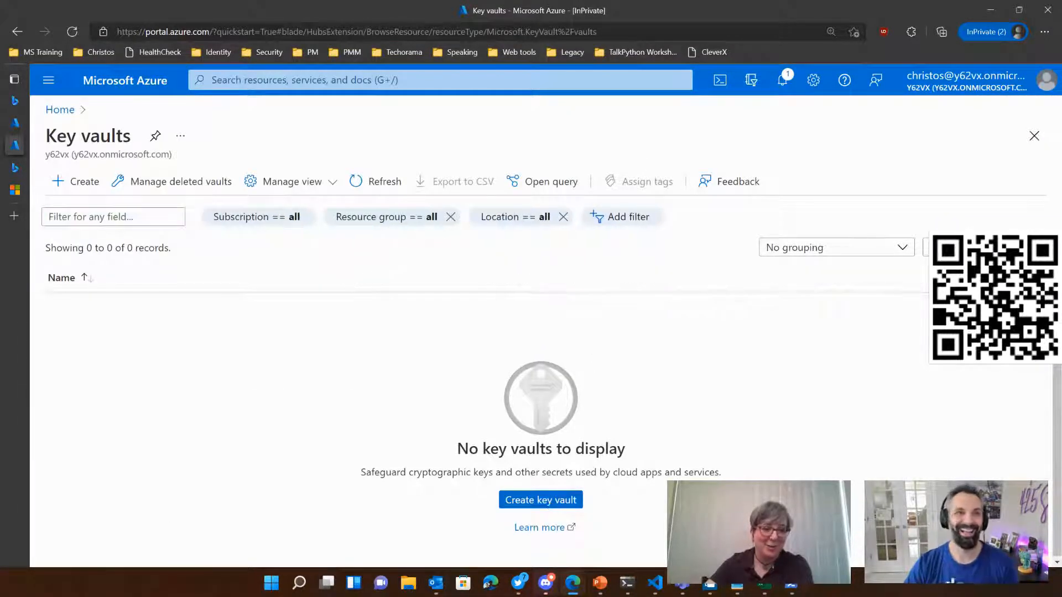
pyautogui.click(547, 500)
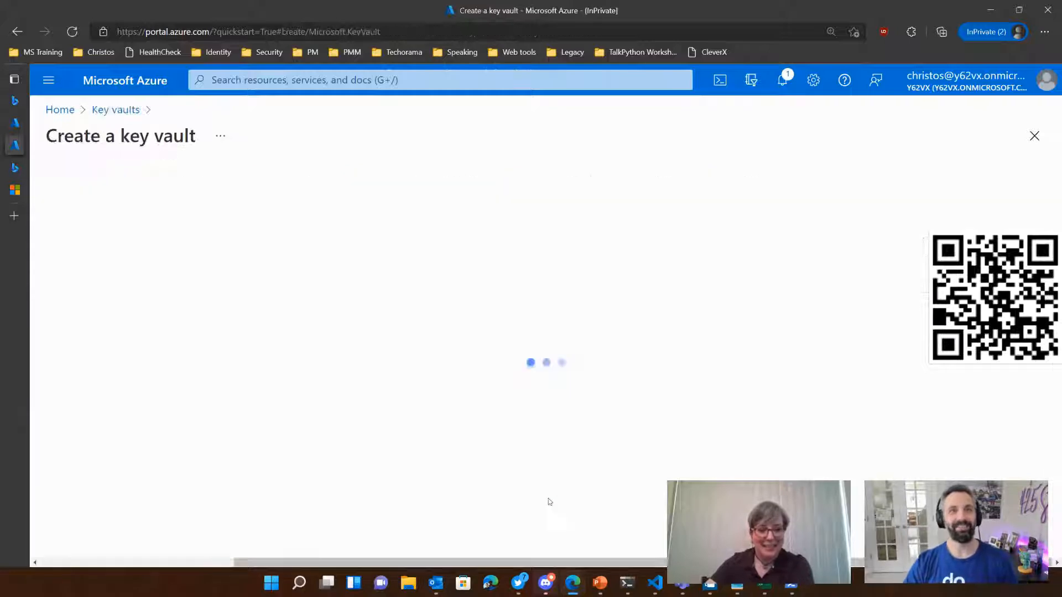
pyautogui.scroll(-3, 191, 335)
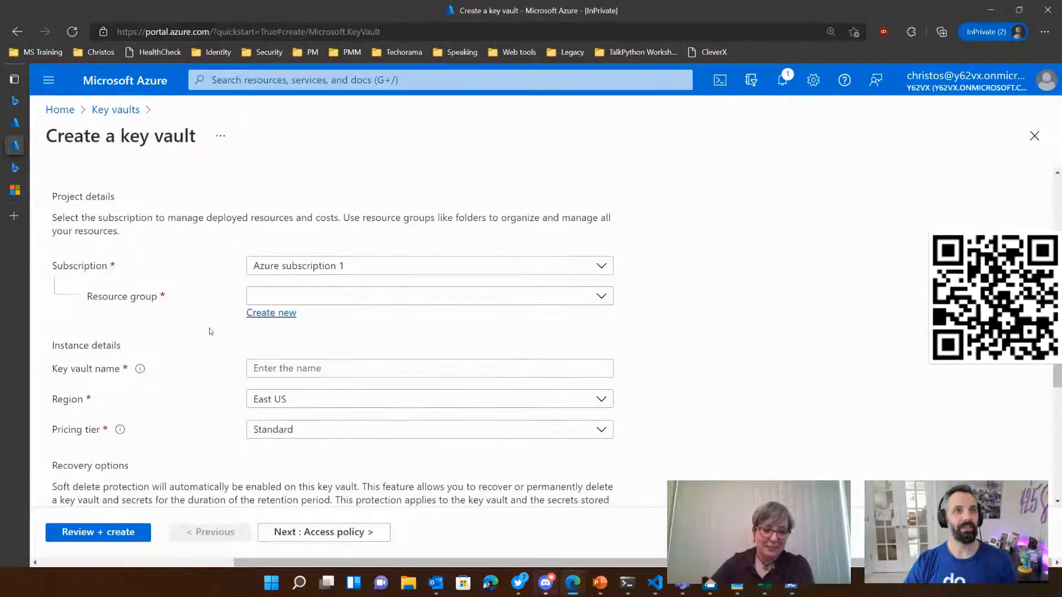
# Step: Create a new resource group named DiD for the key vault under Azure subscription 1
pyautogui.click(369, 267)
pyautogui.click(371, 265)
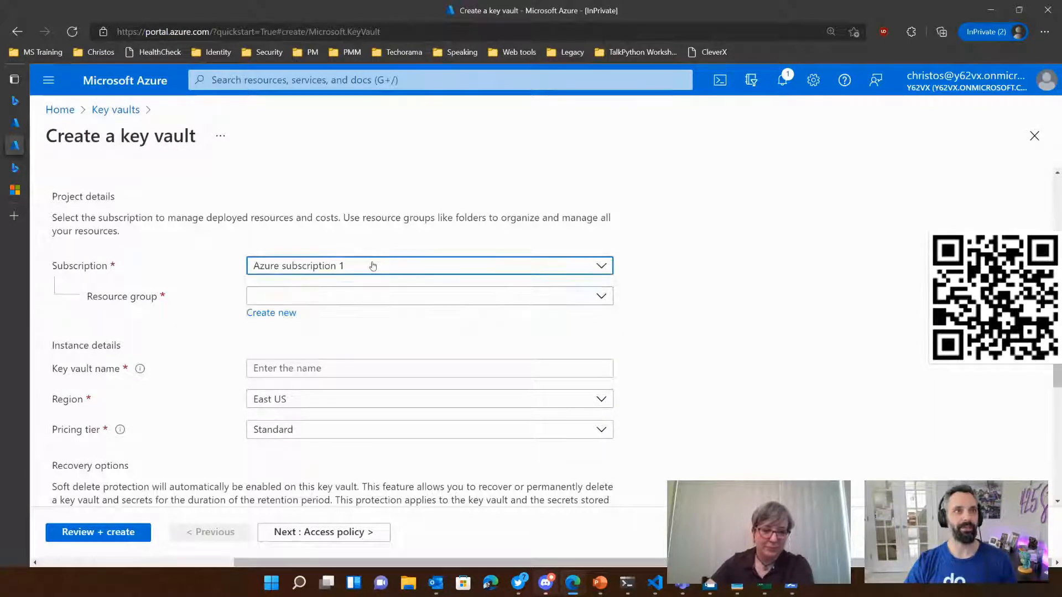
pyautogui.click(350, 299)
pyautogui.click(350, 292)
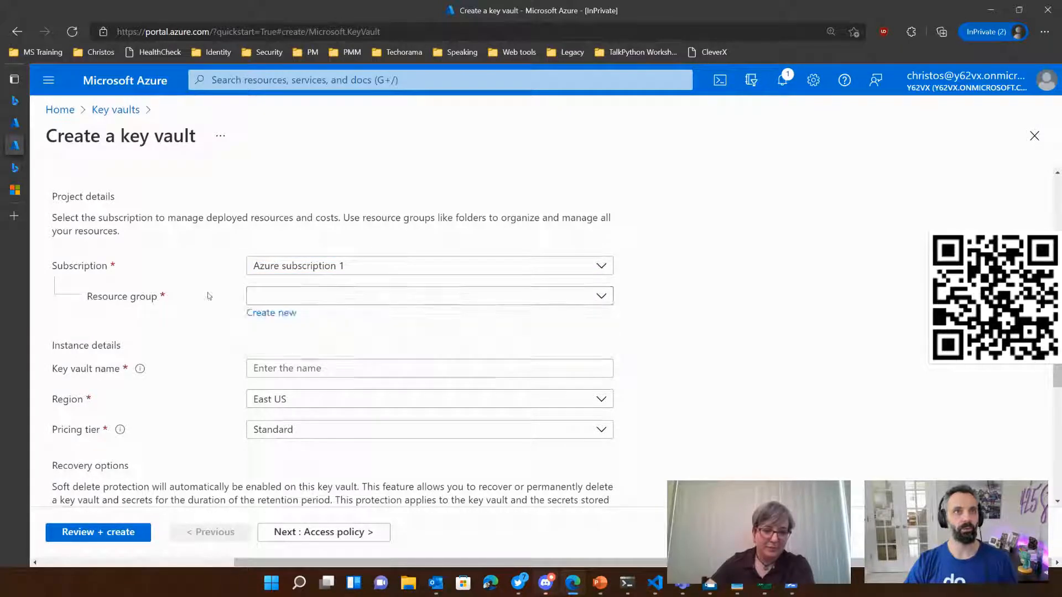
pyautogui.click(273, 314)
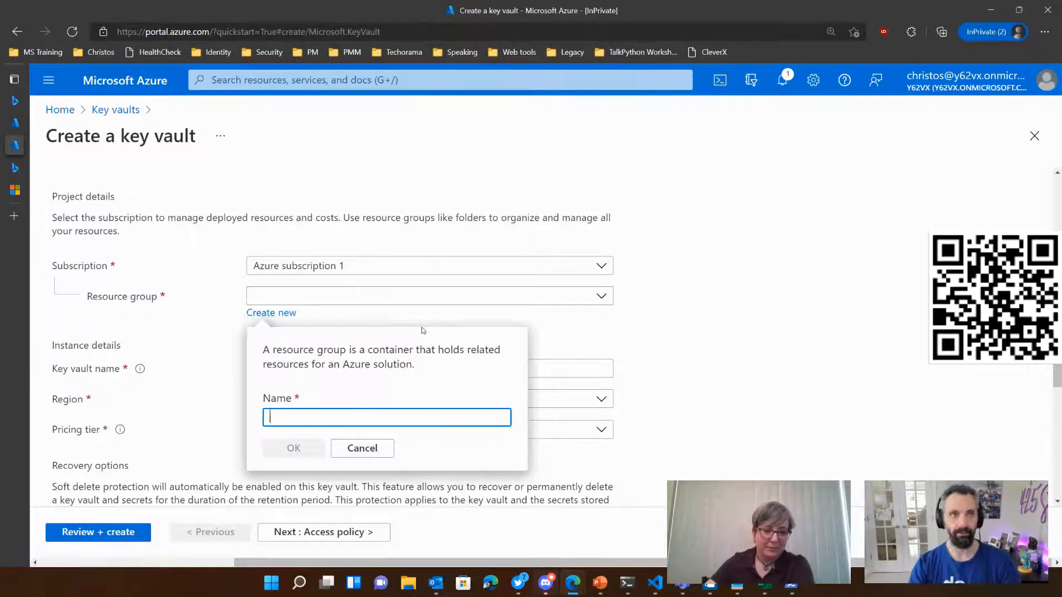
pyautogui.write('Ver')
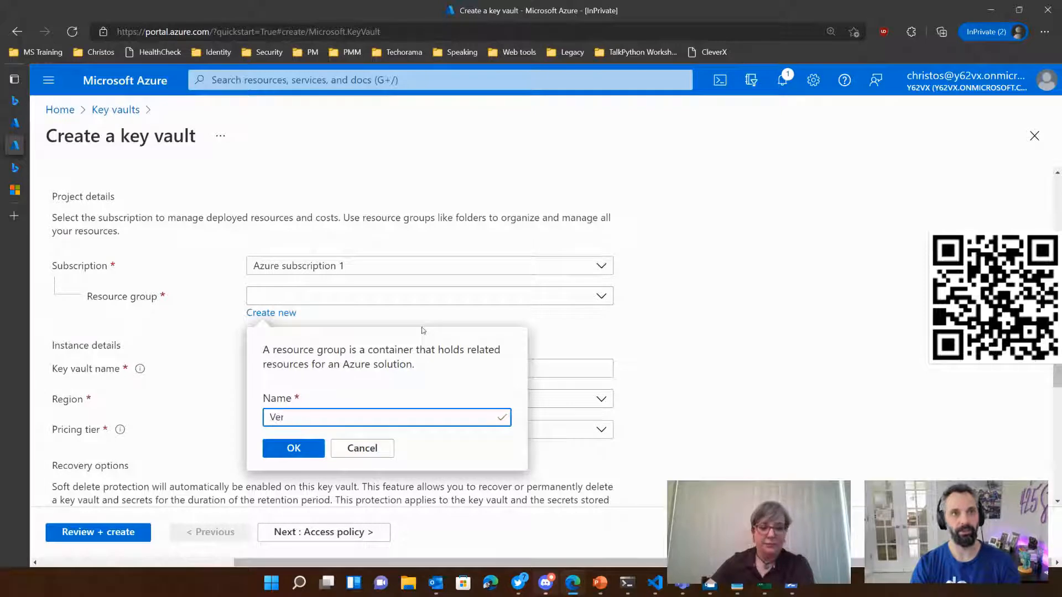
pyautogui.press('BackSpace')
pyautogui.press('BackSpace')
pyautogui.press('BackSpace')
pyautogui.write('DiD')
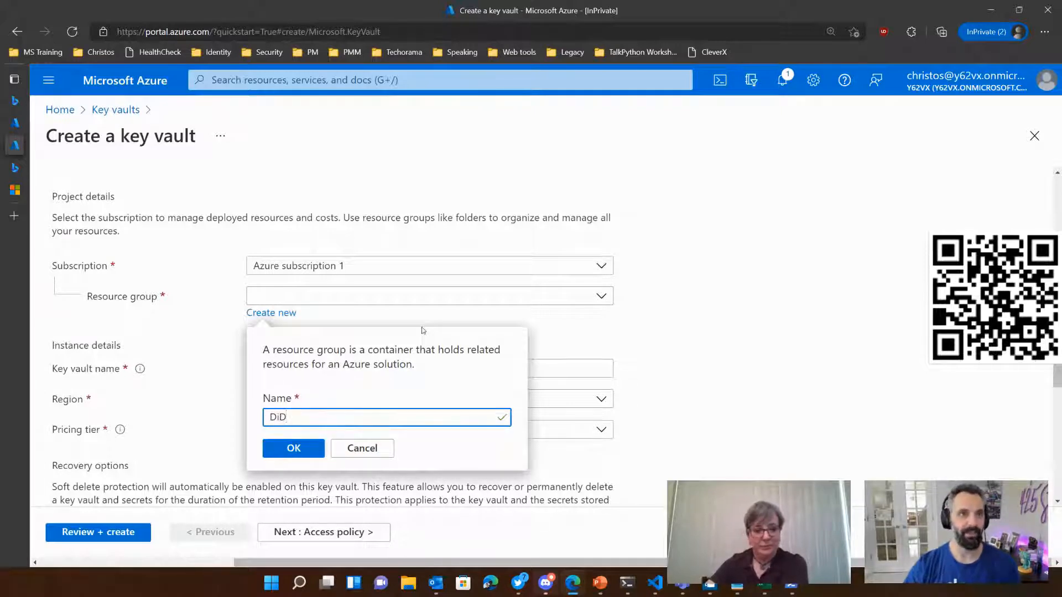
pyautogui.click(290, 449)
# Step: Name the key vault cm-vc-vault and continue to its access policy settings, down to the current access policies
pyautogui.click(333, 369)
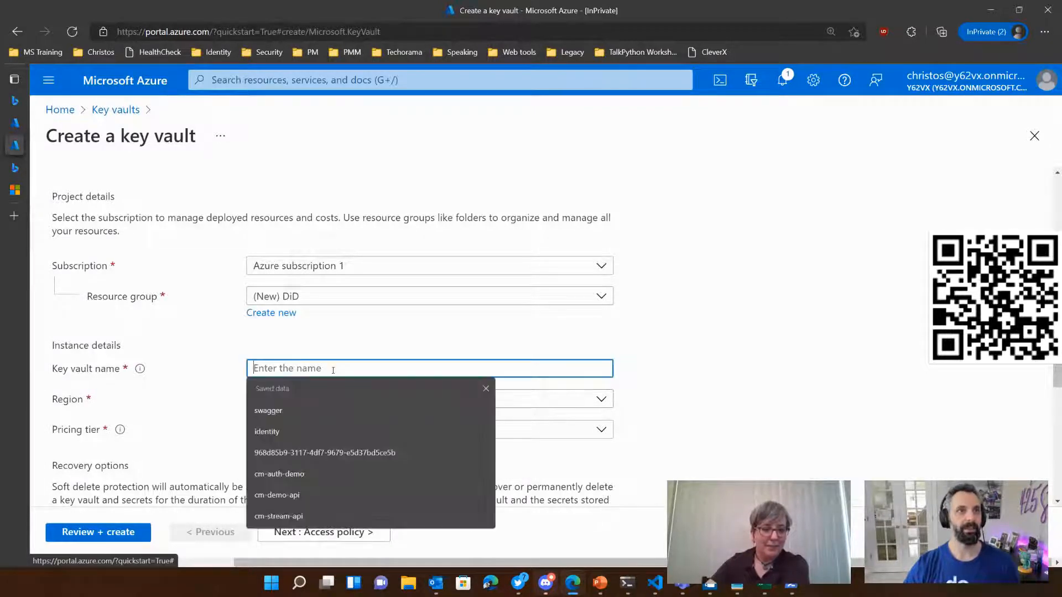
pyautogui.write('vc-')
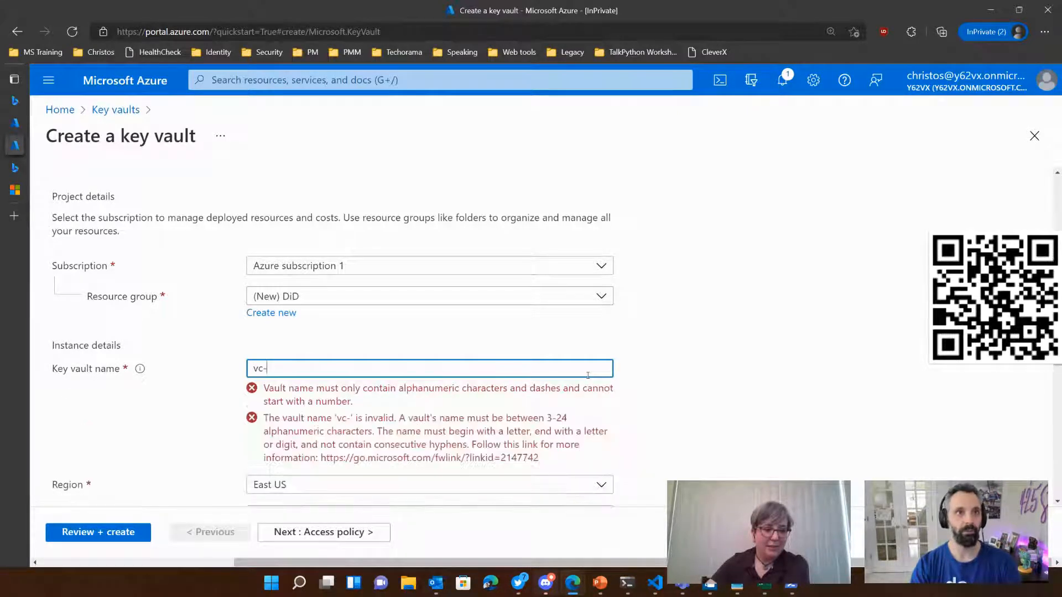
pyautogui.write('vault')
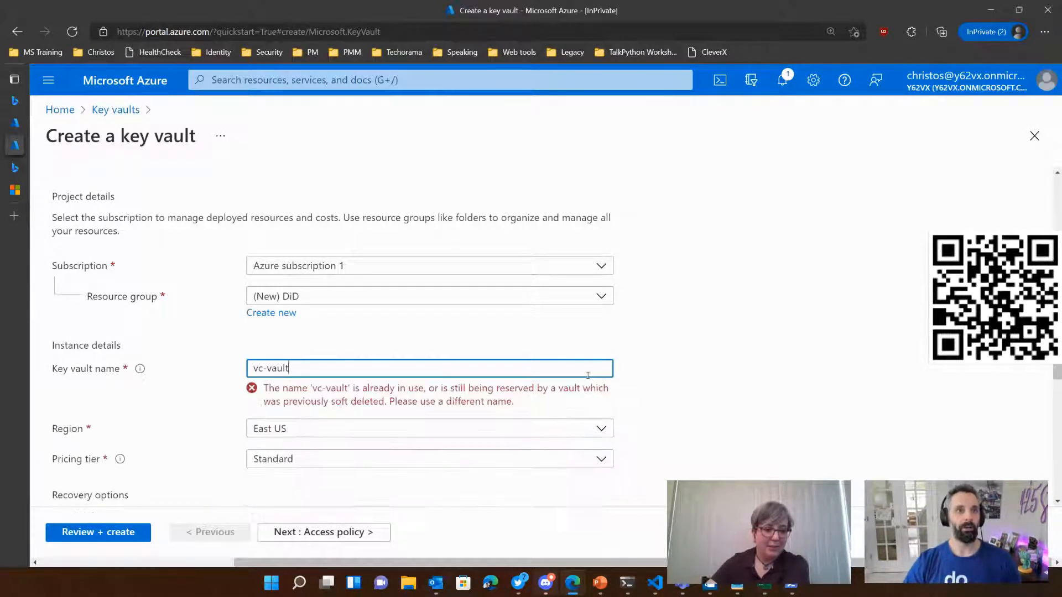
pyautogui.write('cm-')
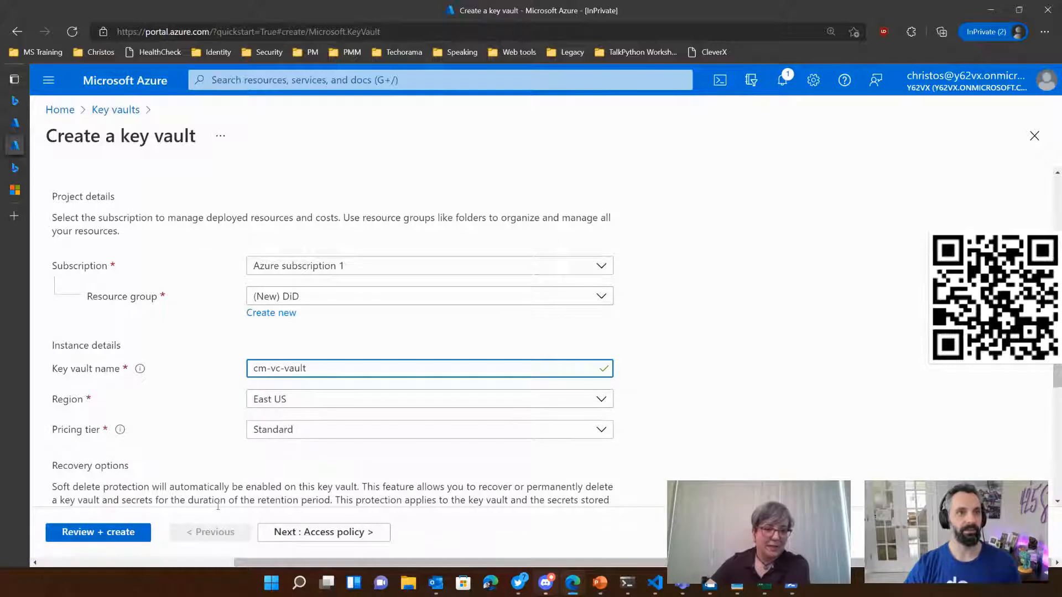
pyautogui.click(324, 532)
pyautogui.scroll(-1, 517, 365)
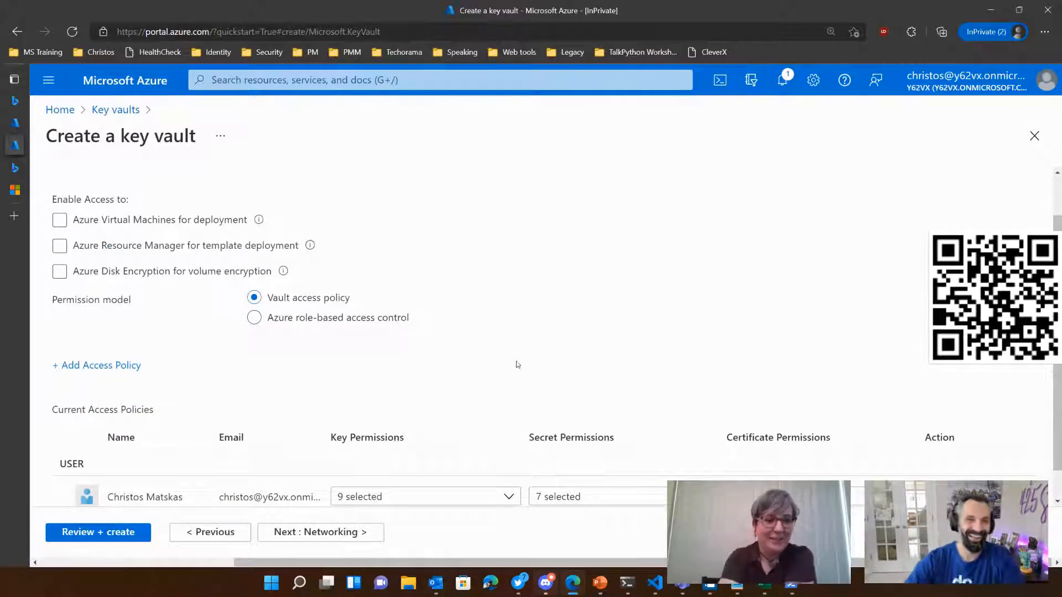
pyautogui.scroll(-1, 493, 347)
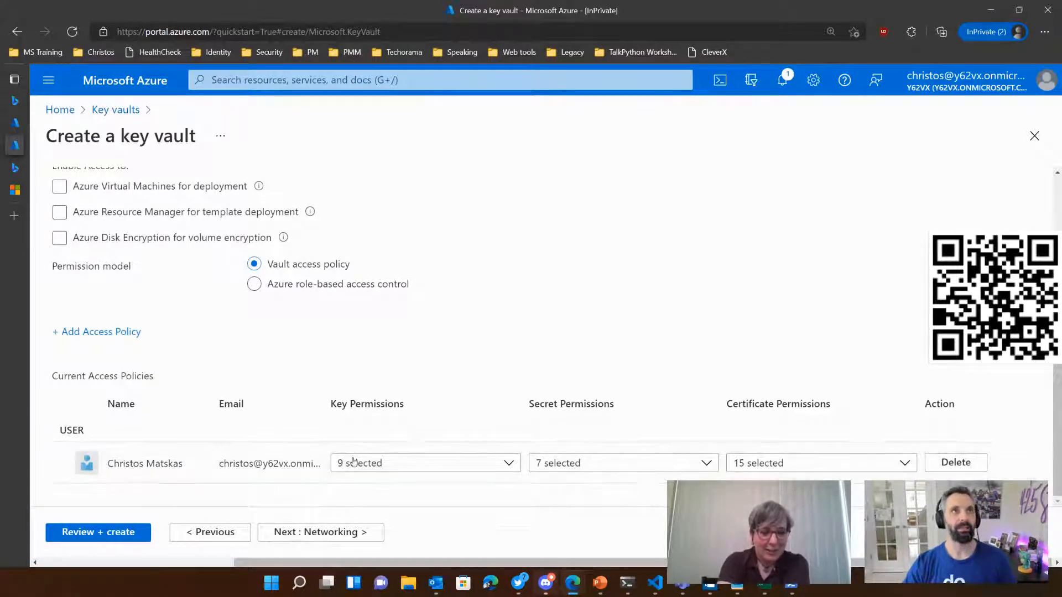
# Step: Consult the tutorial's section on setting key vault access policies, including the permissions for the Verifiable Credential Request Service
pyautogui.moveTo(15, 189)
pyautogui.click(46, 193)
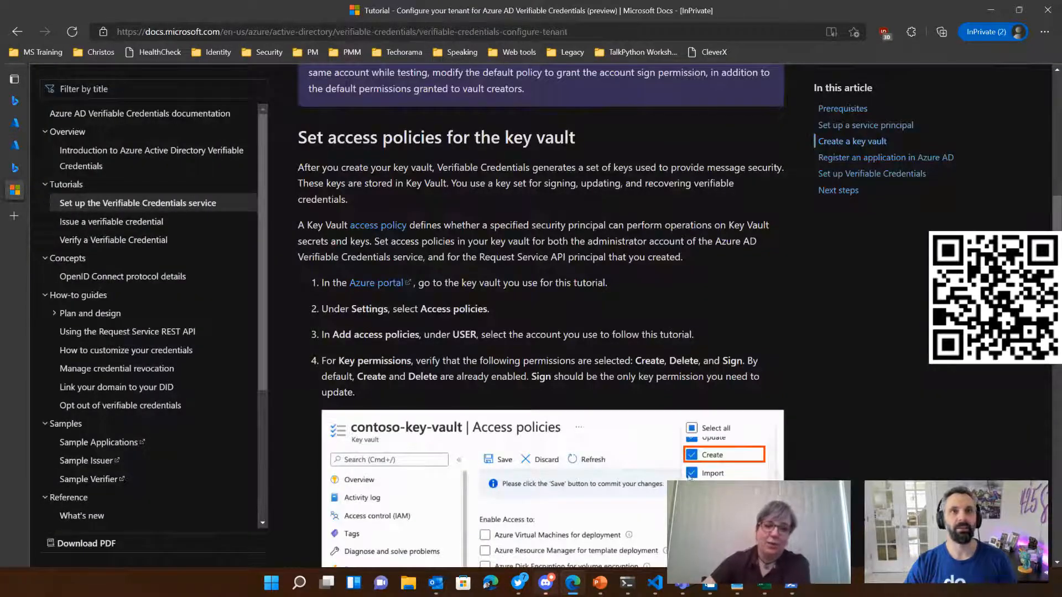
pyautogui.scroll(-4, 579, 261)
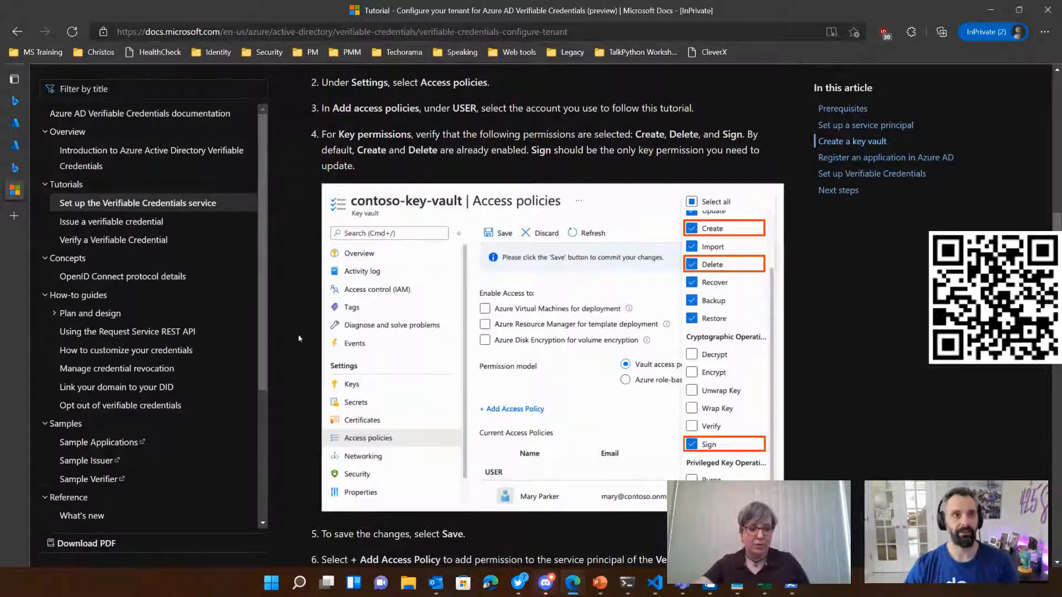
pyautogui.scroll(-4, 527, 392)
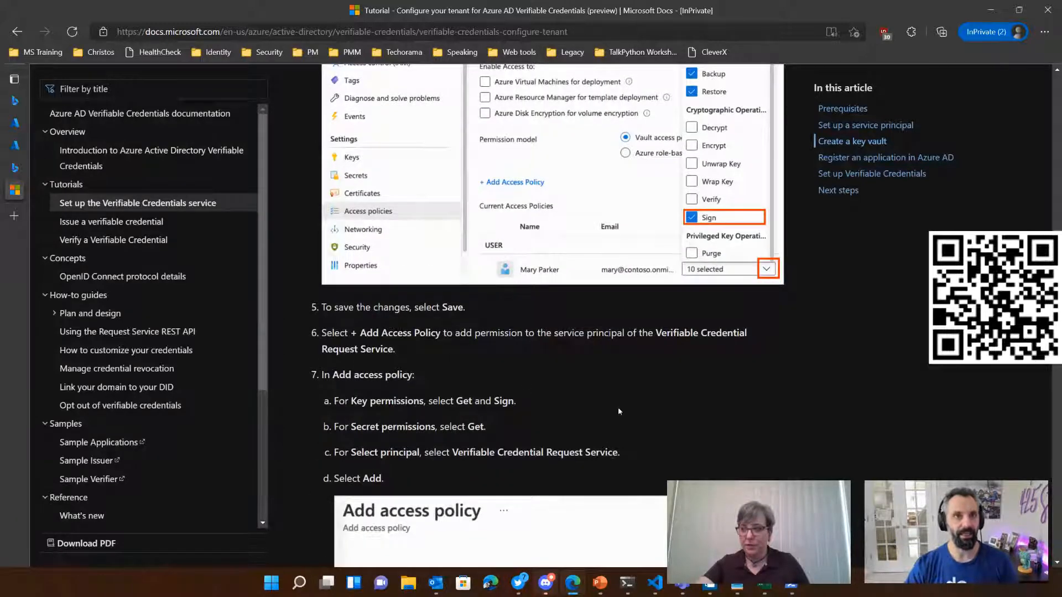
pyautogui.scroll(-5, 619, 408)
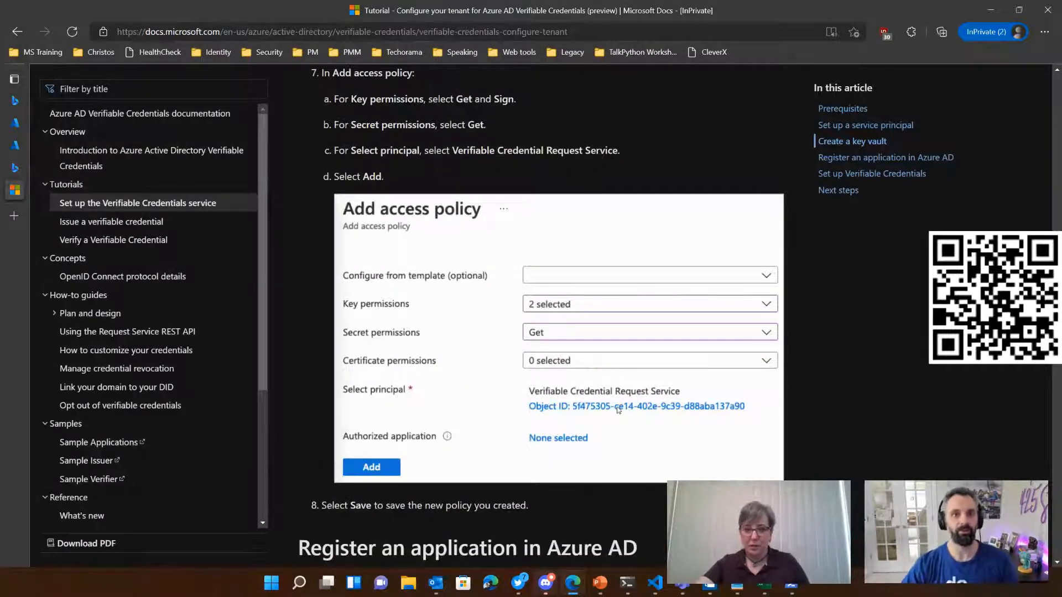
pyautogui.scroll(1, 645, 305)
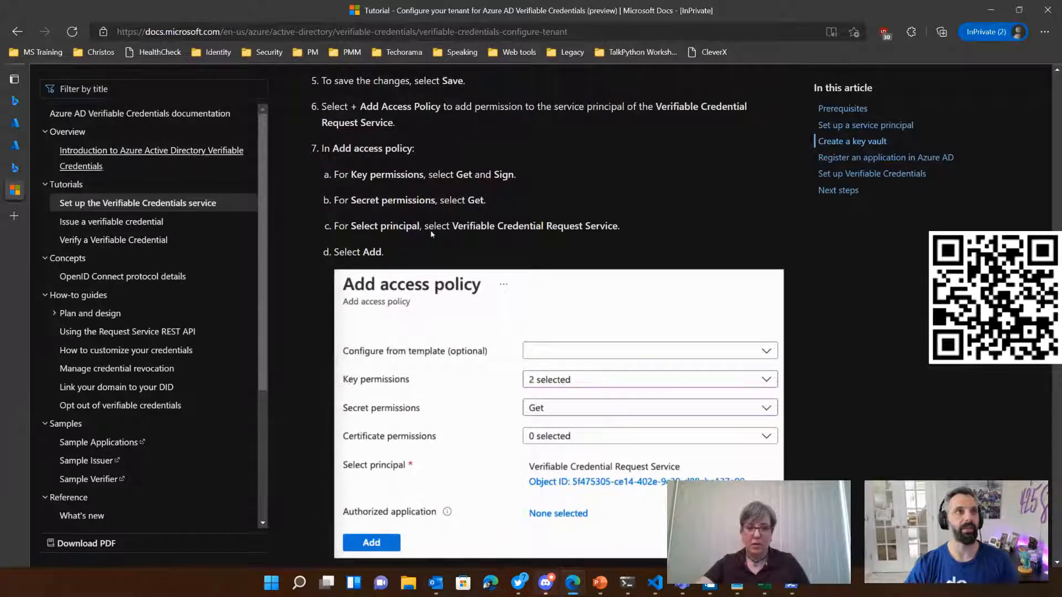
# Step: Return to the key vault form in the Azure portal, validate the configuration and create the vault
pyautogui.moveTo(15, 123)
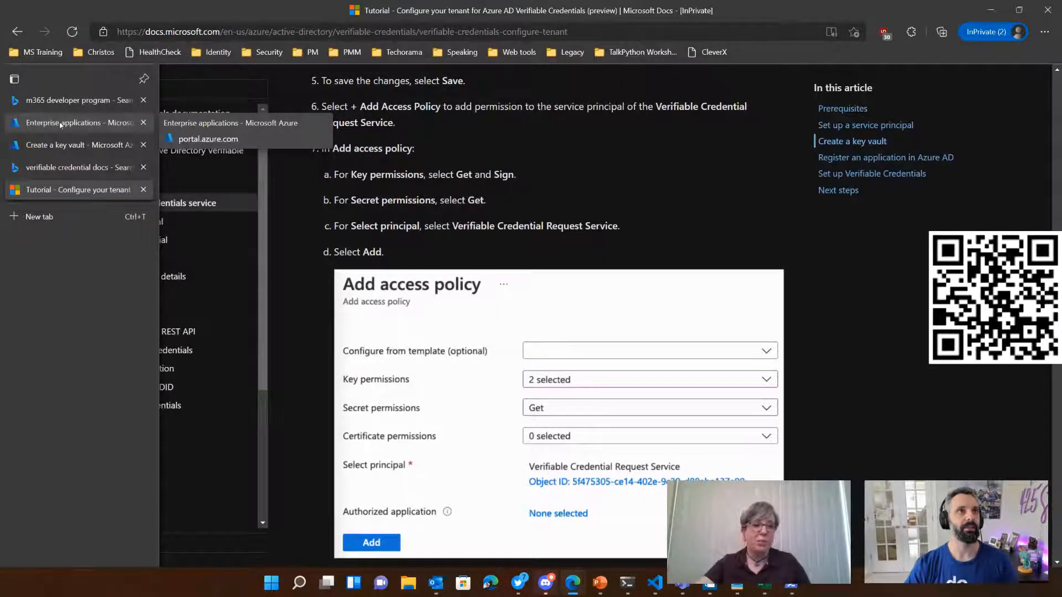
pyautogui.click(72, 145)
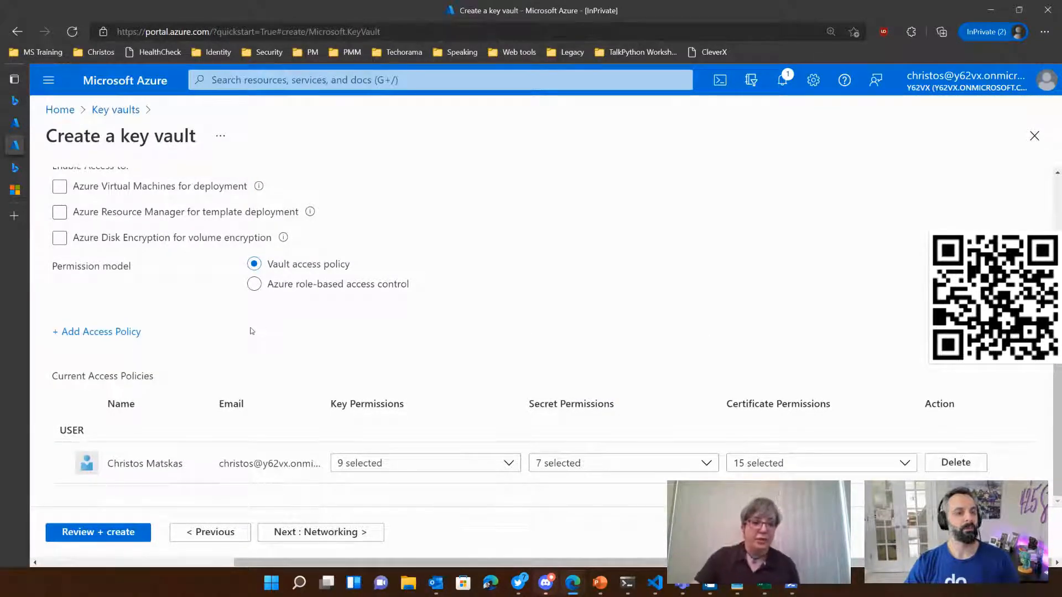
pyautogui.click(125, 533)
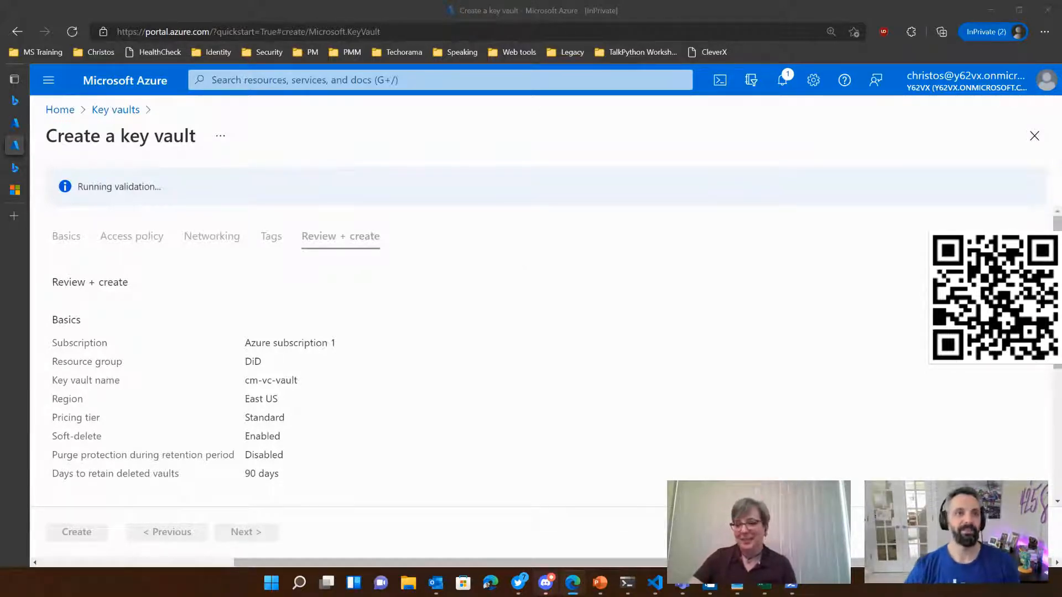
pyautogui.click(612, 371)
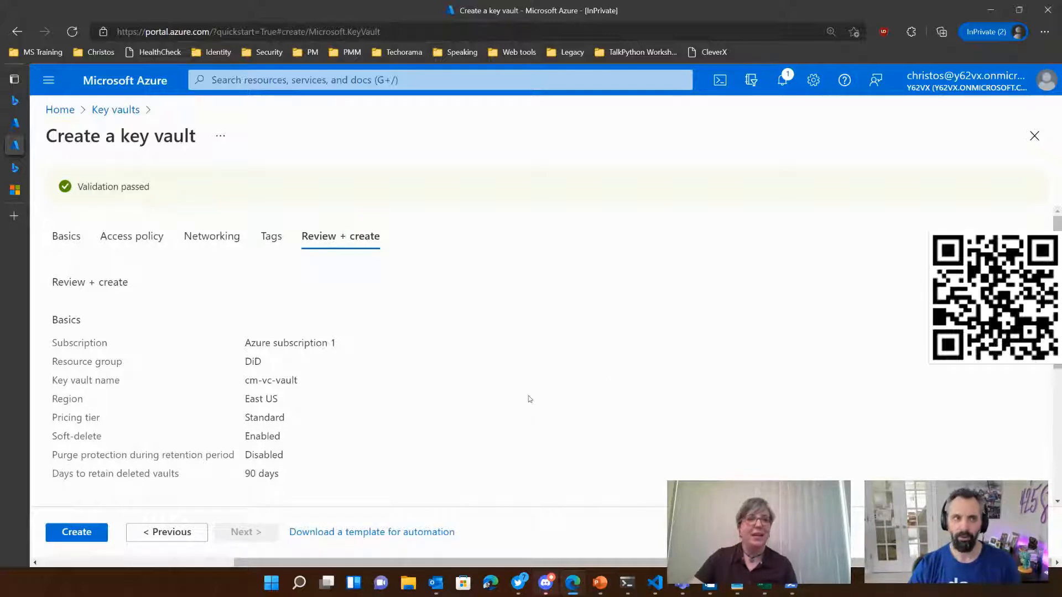
pyautogui.click(83, 532)
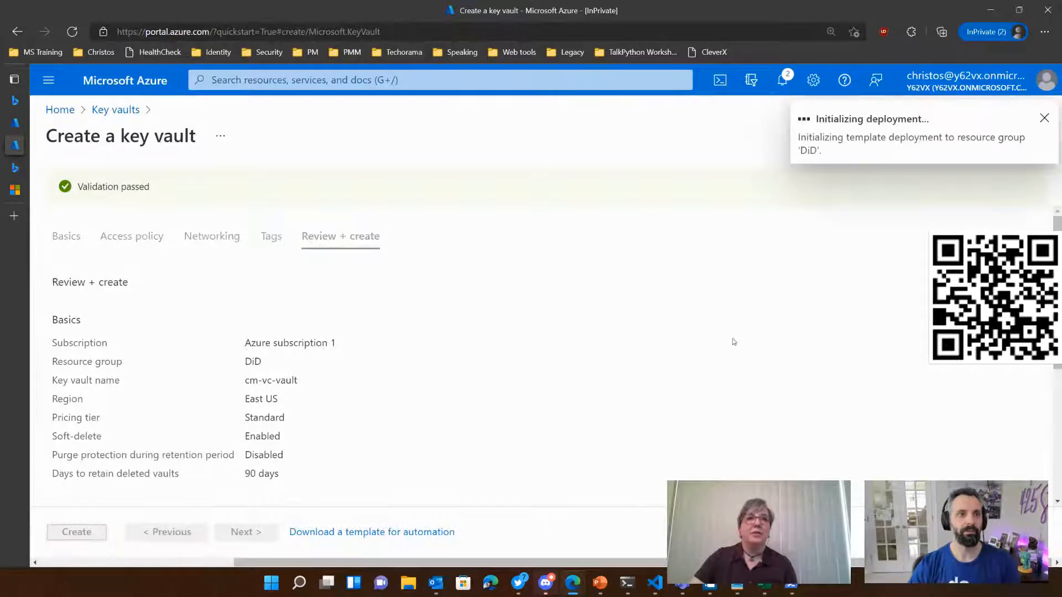
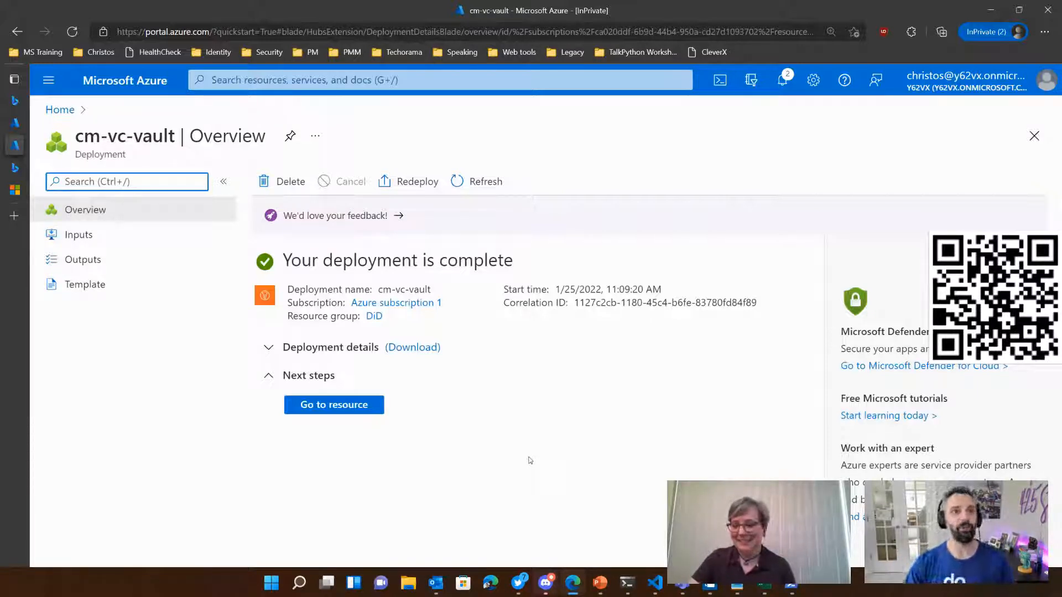
# Step: Go to the newly deployed cm-vc-vault resource and open its access policies
pyautogui.click(334, 404)
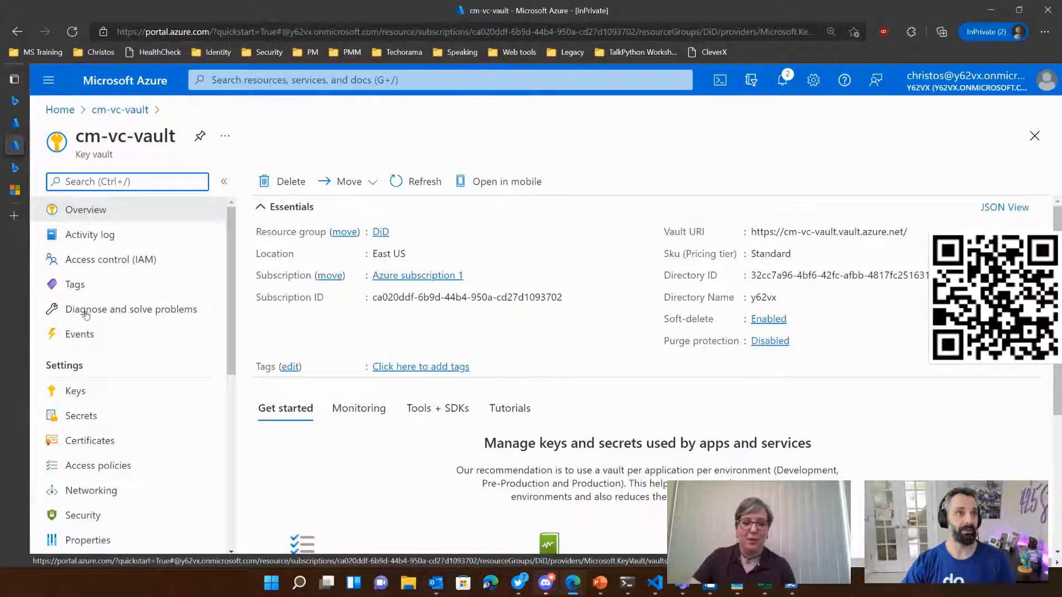
pyautogui.click(83, 466)
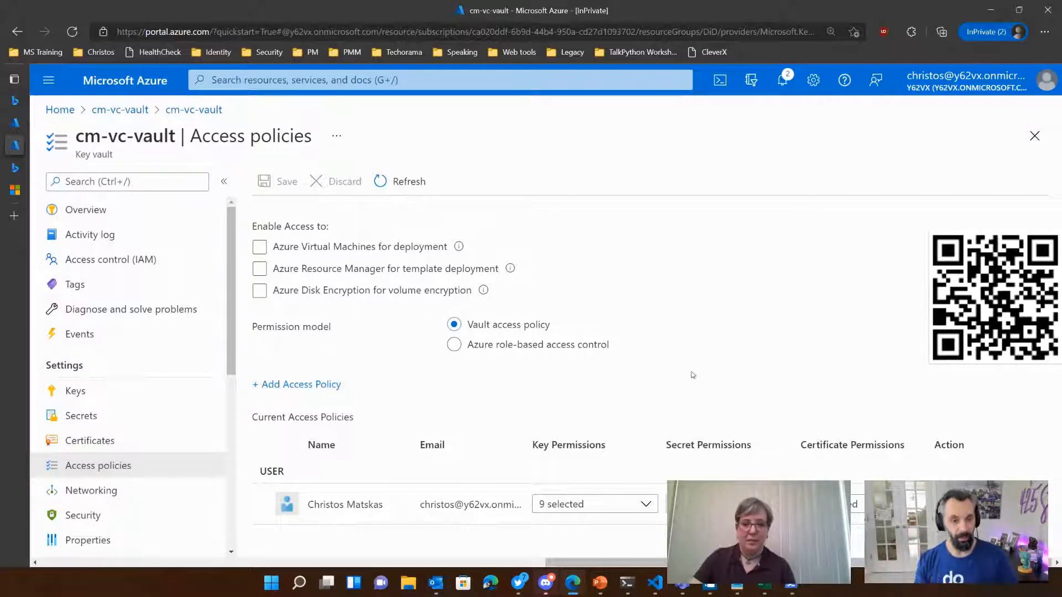
pyautogui.scroll(-5, 121, 453)
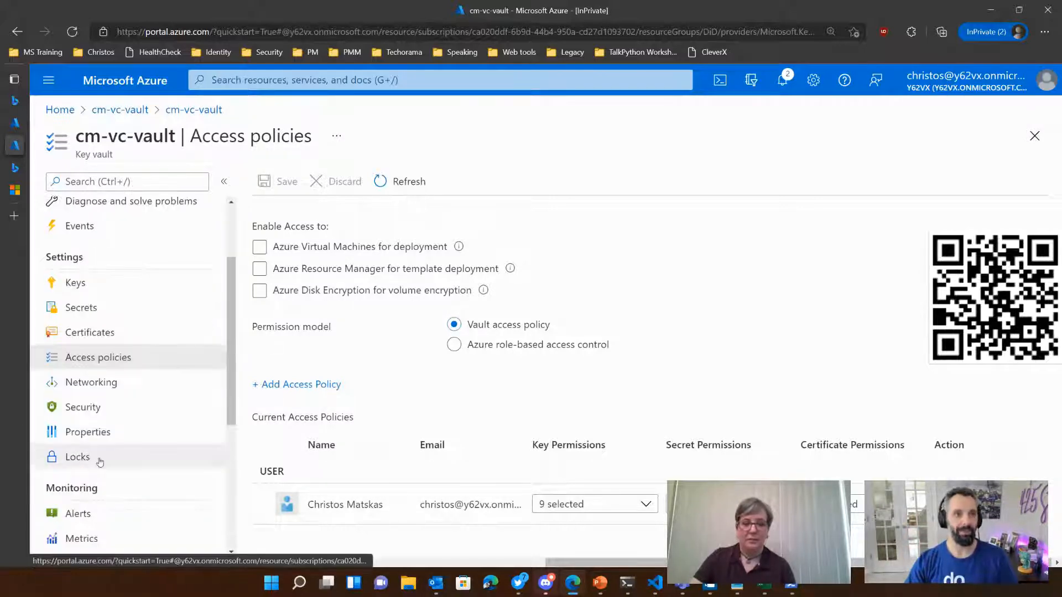
pyautogui.scroll(-2, 129, 452)
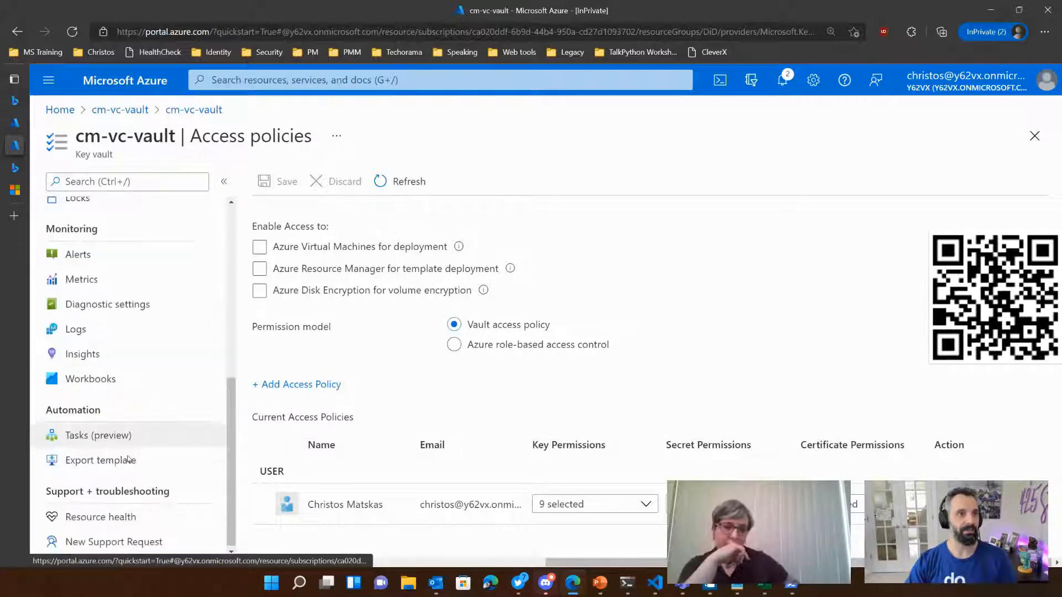
pyautogui.scroll(5, 128, 459)
pyautogui.scroll(1, 129, 461)
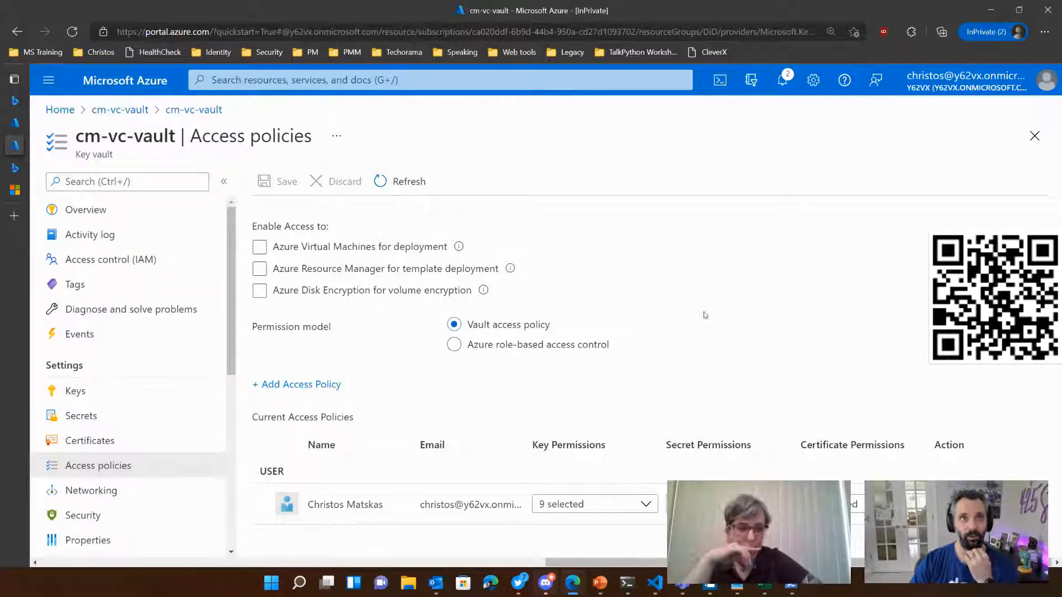
# Step: Start a new access policy for the vault based on the Secret Management template
pyautogui.click(297, 384)
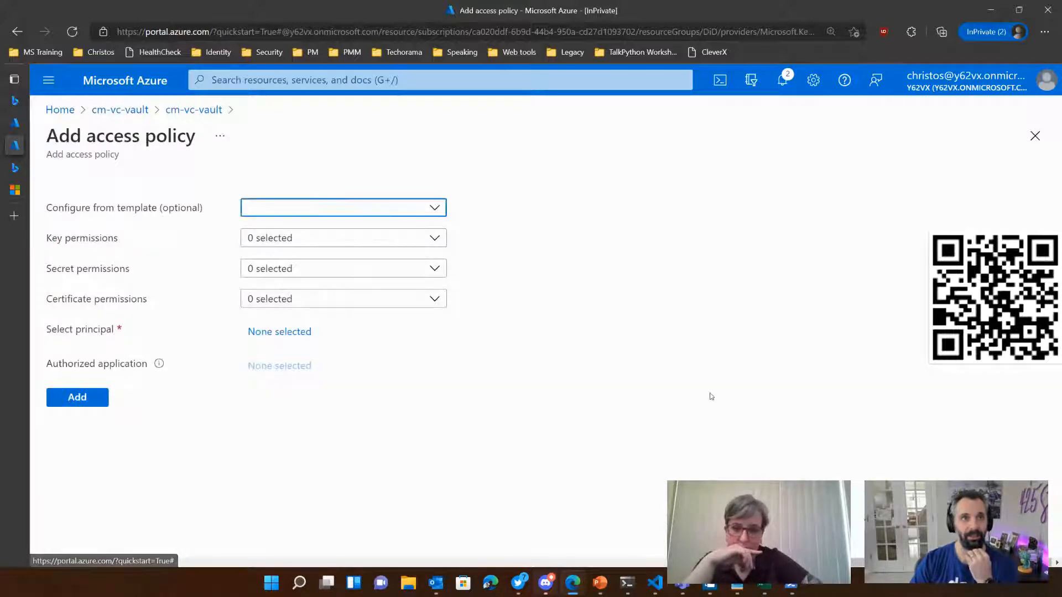
pyautogui.click(337, 217)
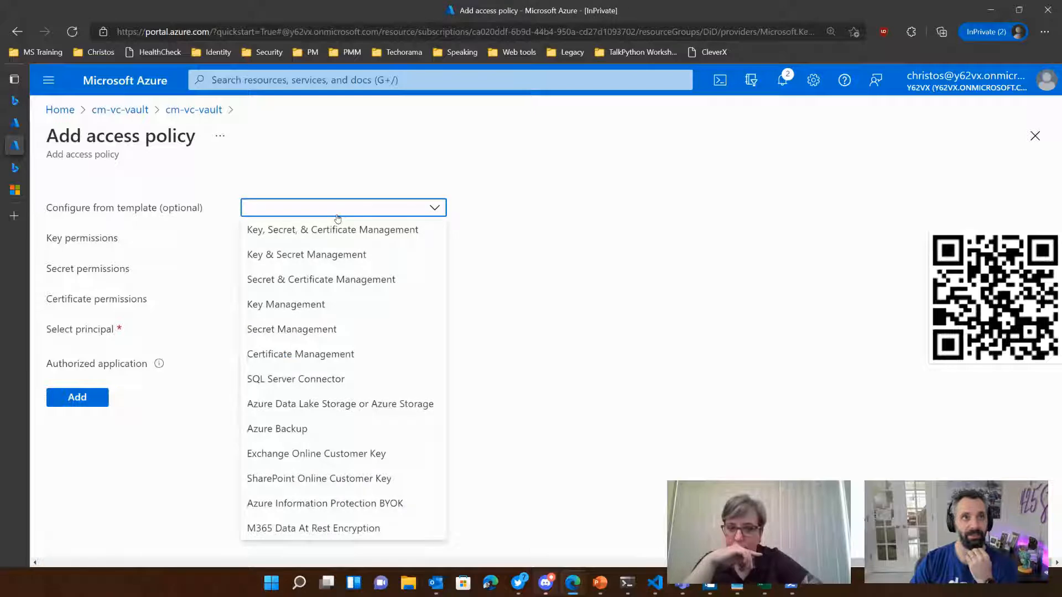
pyautogui.click(299, 329)
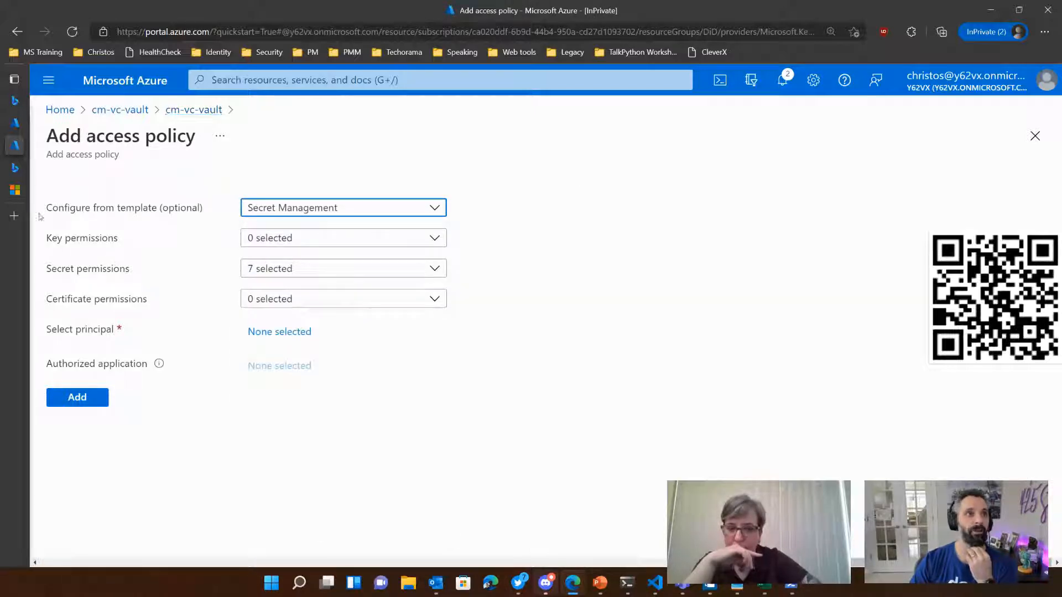
# Step: Check the required permissions in the tutorial and set the new policy's key permissions to Get and Sign
pyautogui.moveTo(17, 166)
pyautogui.click(57, 190)
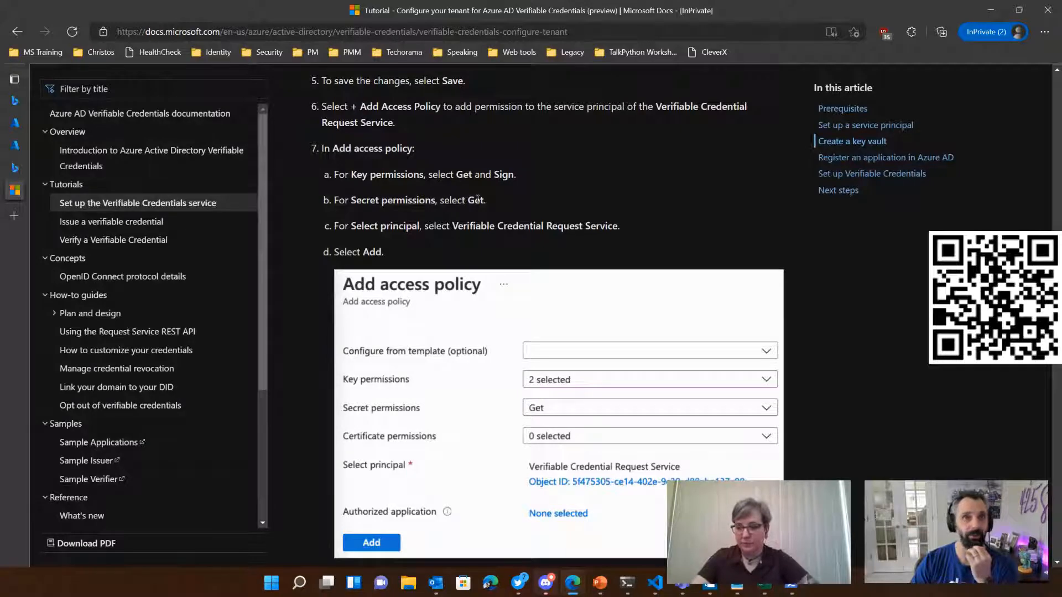
pyautogui.moveTo(17, 127)
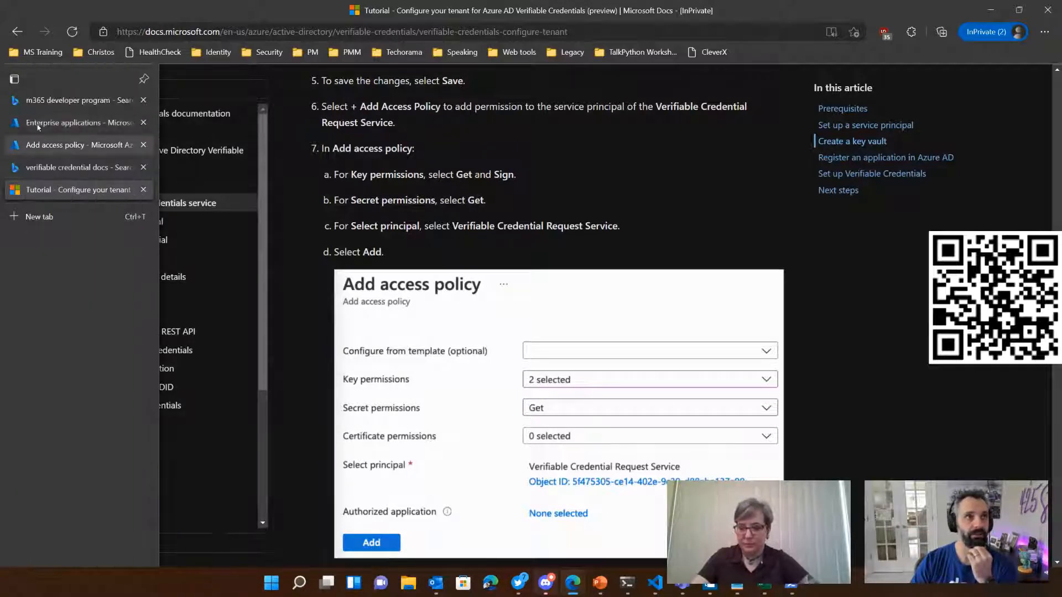
pyautogui.click(45, 145)
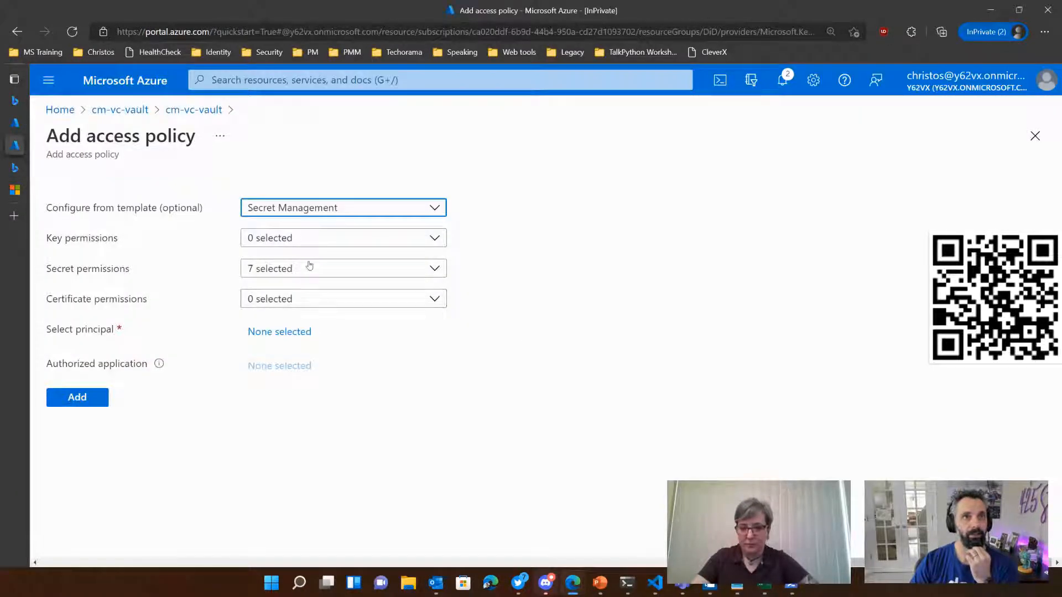
pyautogui.click(325, 239)
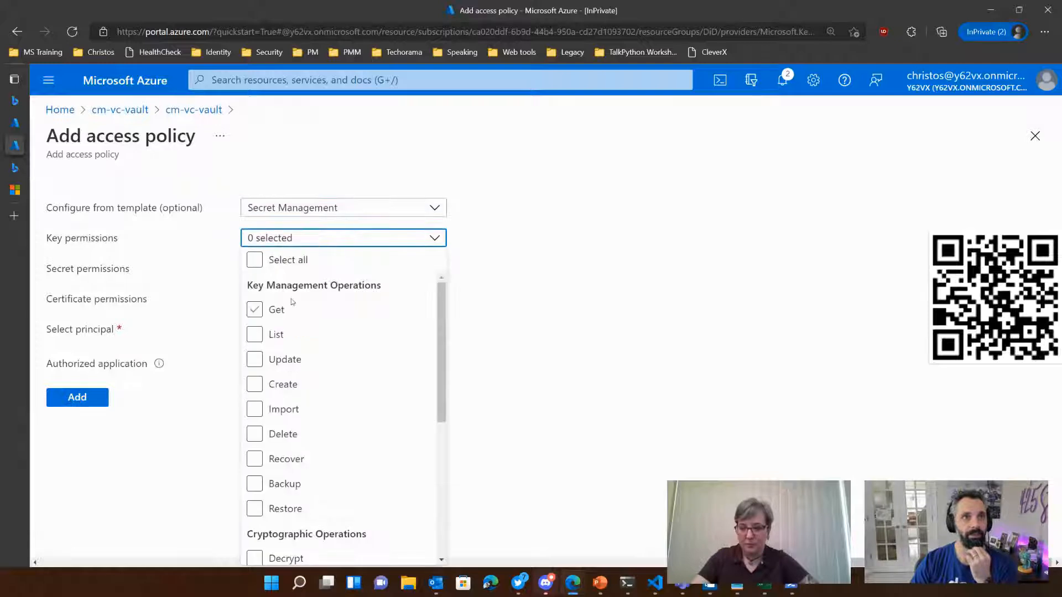
pyautogui.click(256, 311)
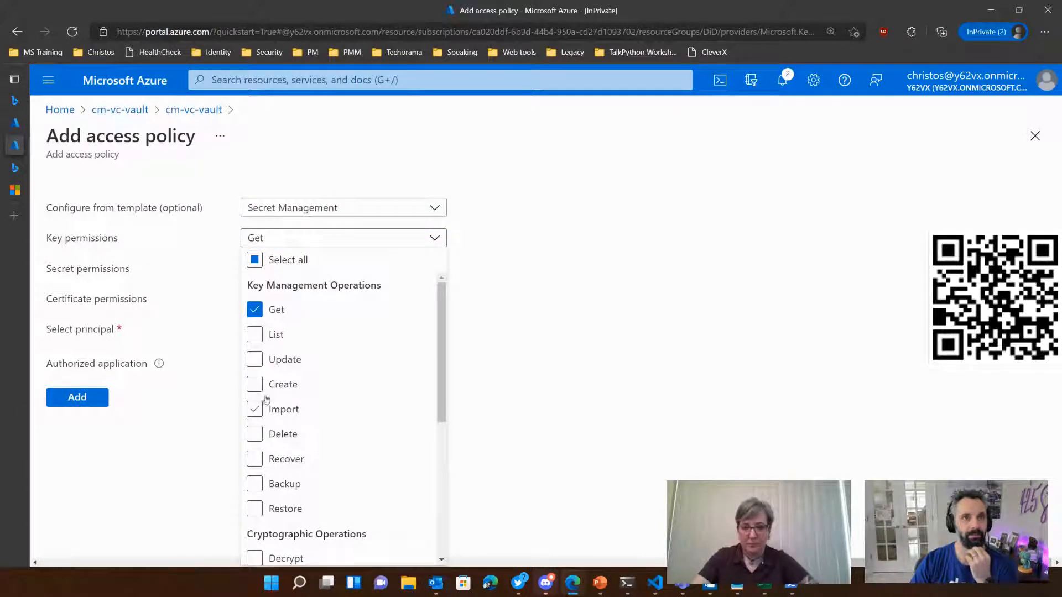
pyautogui.scroll(-5, 277, 431)
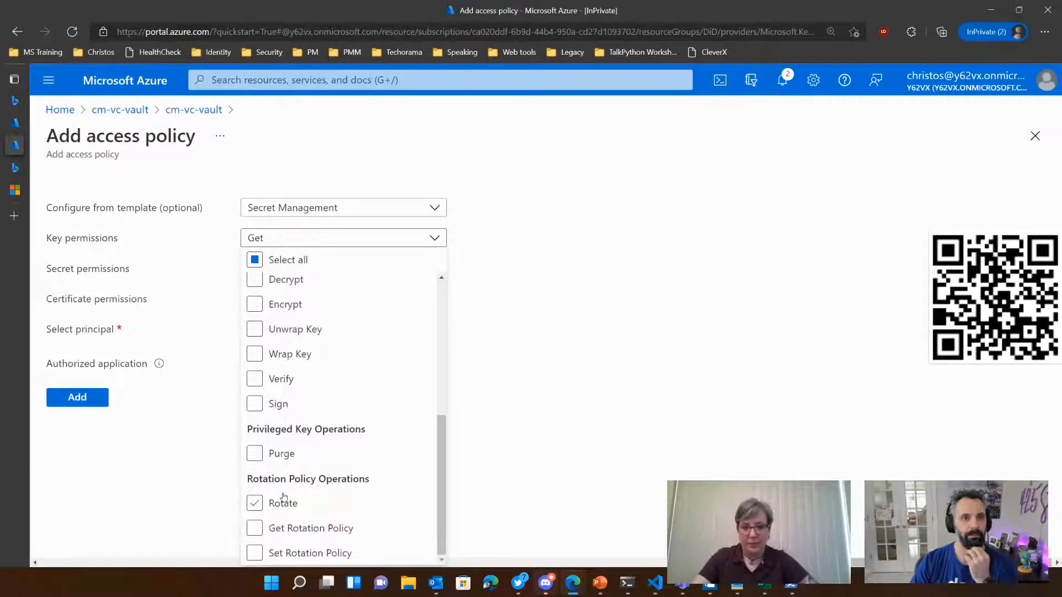
pyautogui.click(255, 404)
pyautogui.click(572, 335)
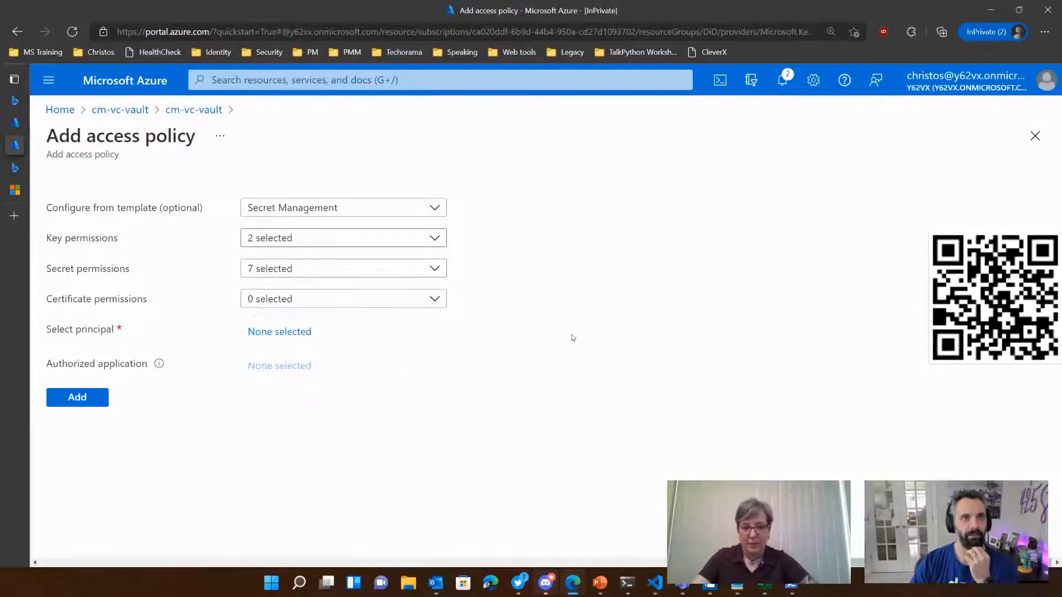
# Step: Clear the template's secret permissions and grant only Get
pyautogui.click(296, 271)
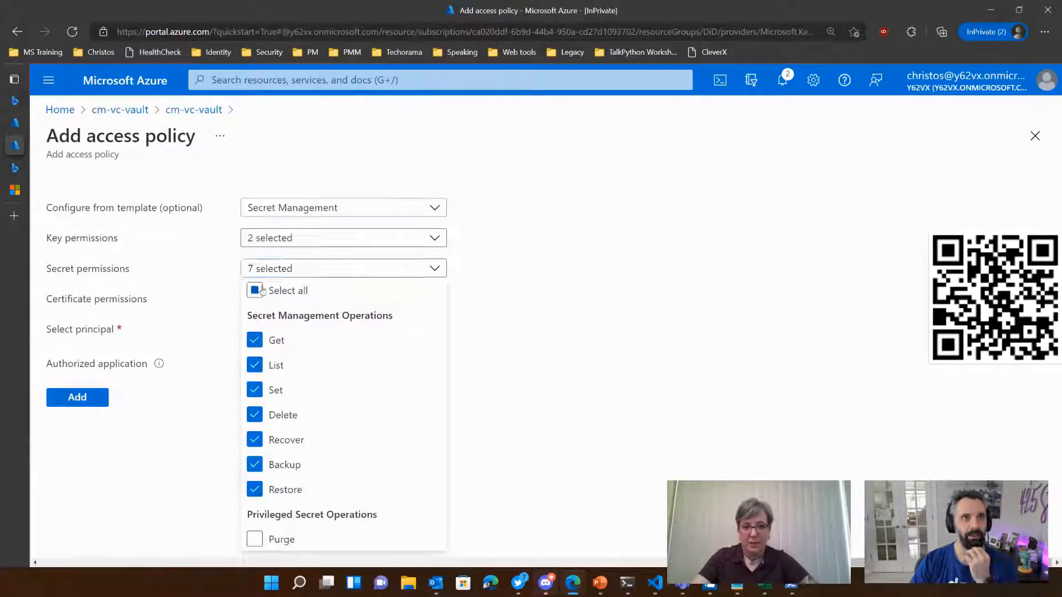
pyautogui.click(295, 287)
pyautogui.click(295, 287)
pyautogui.moveTo(16, 165)
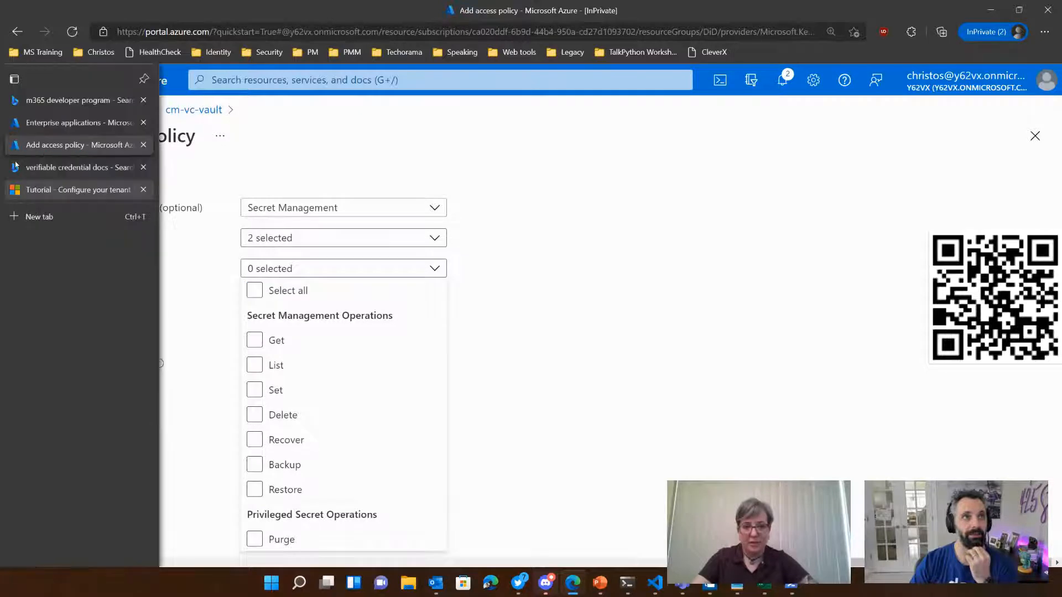
pyautogui.click(257, 340)
pyautogui.click(584, 331)
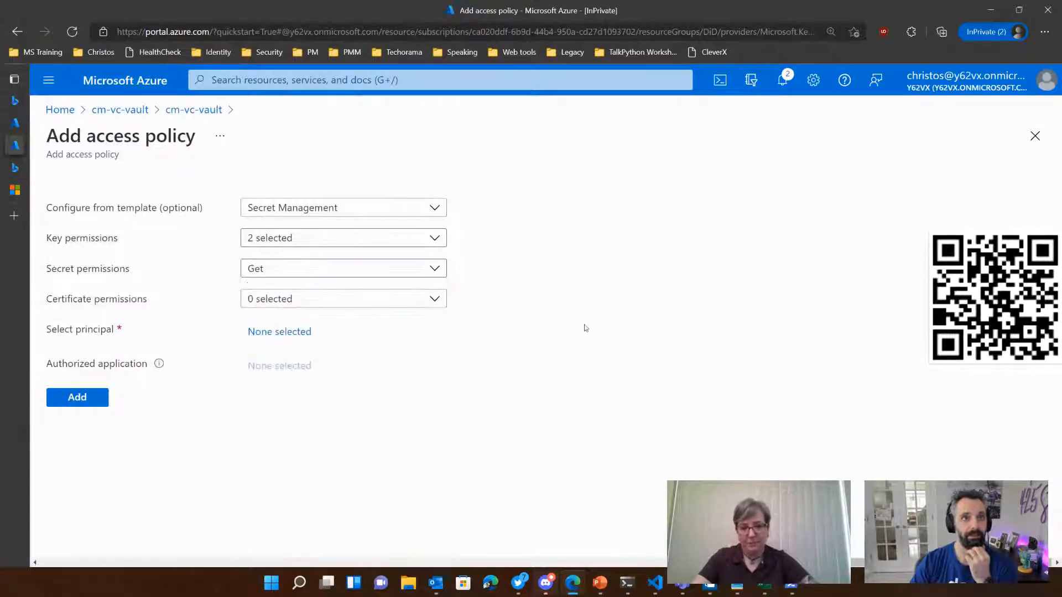
# Step: Assign Verifiable Credential Request Service as the policy's principal and add the access policy to the vault
pyautogui.click(284, 333)
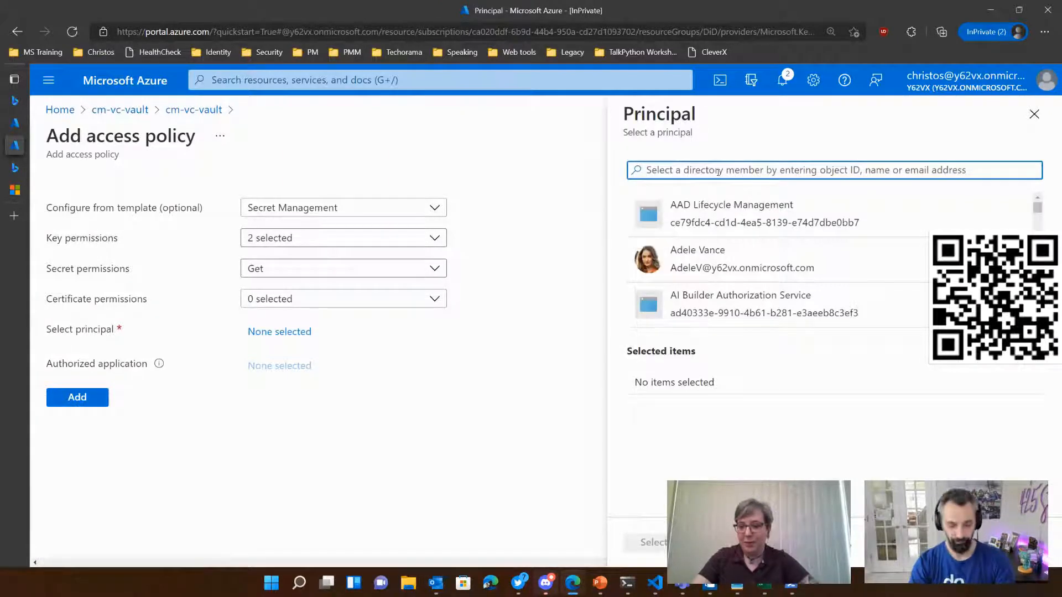
pyautogui.write('Verifi')
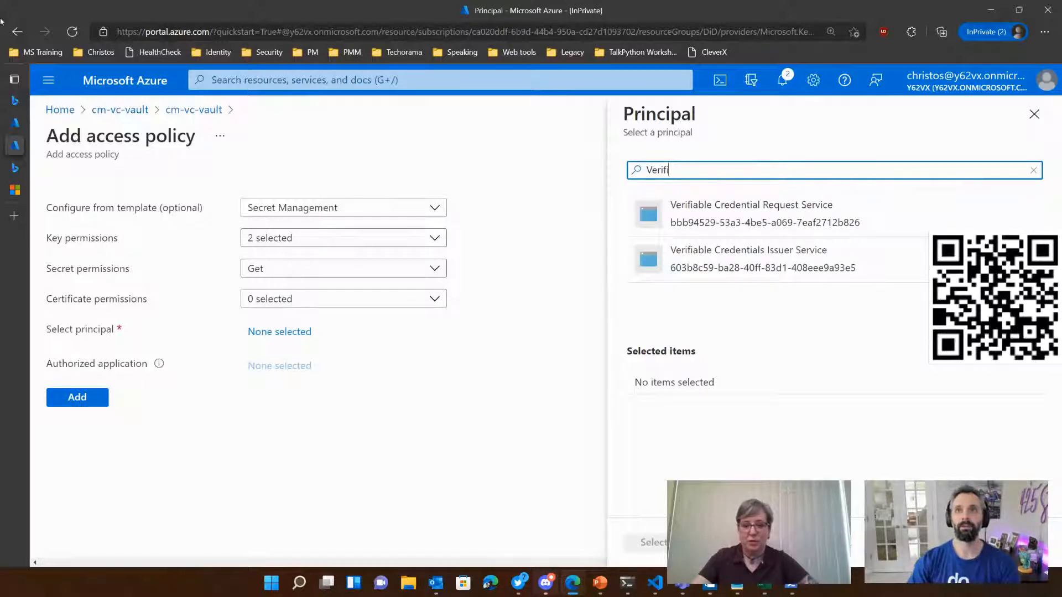
pyautogui.click(747, 215)
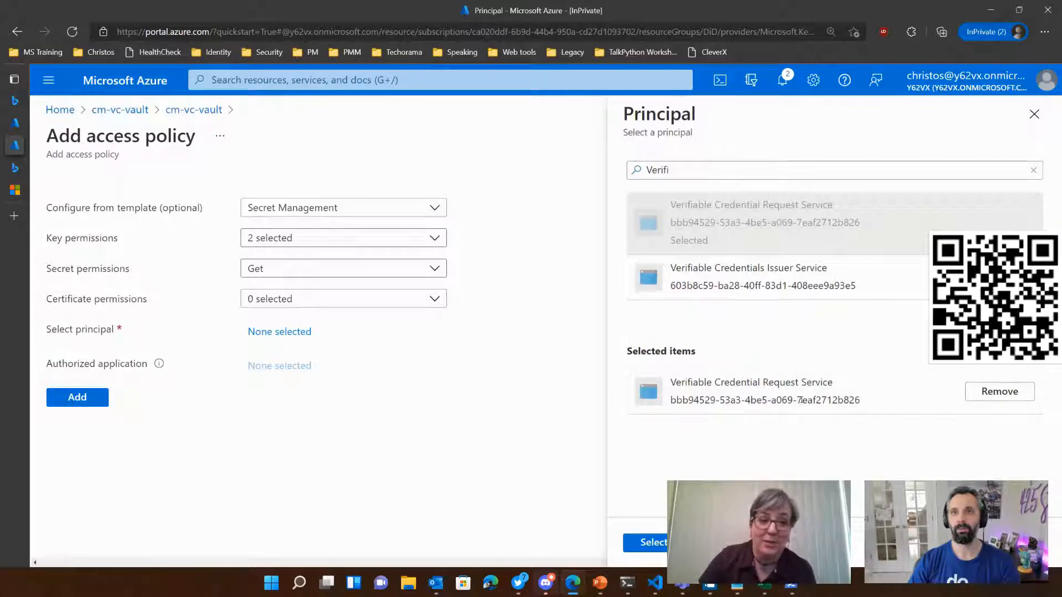
pyautogui.click(725, 276)
pyautogui.click(718, 227)
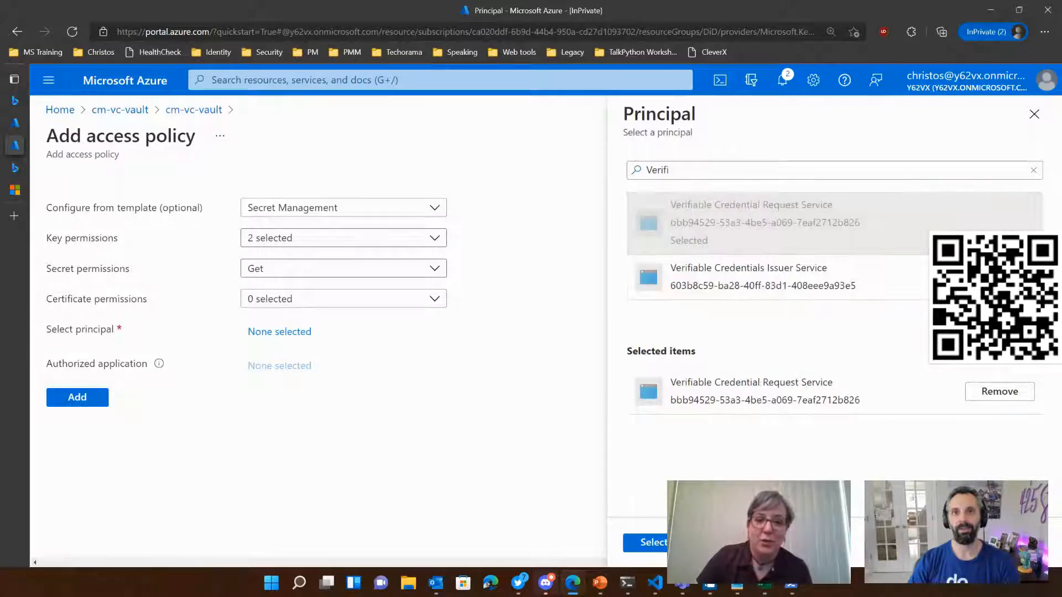
pyautogui.click(665, 548)
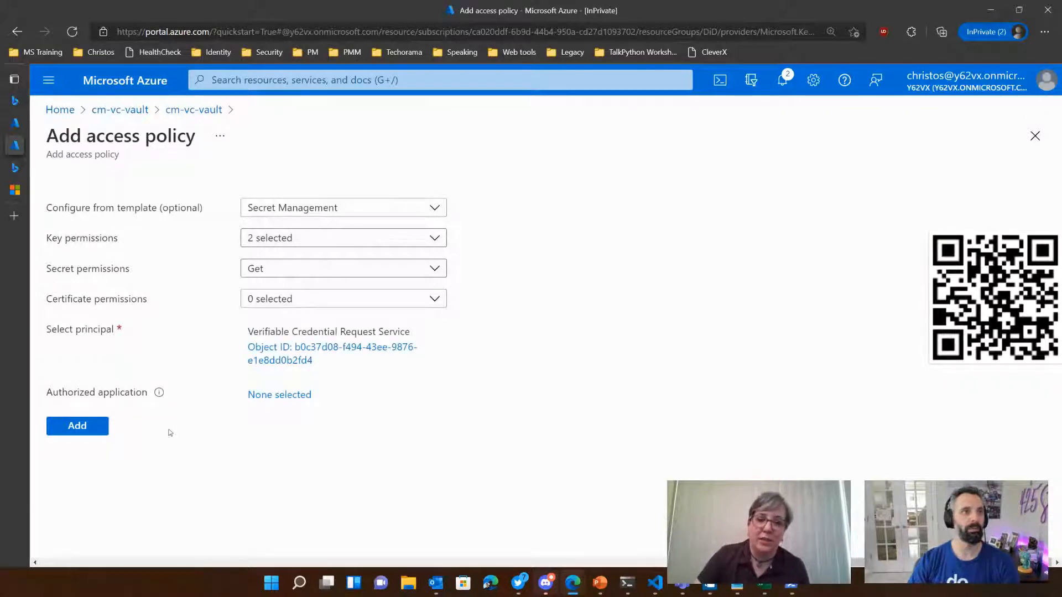
pyautogui.click(78, 426)
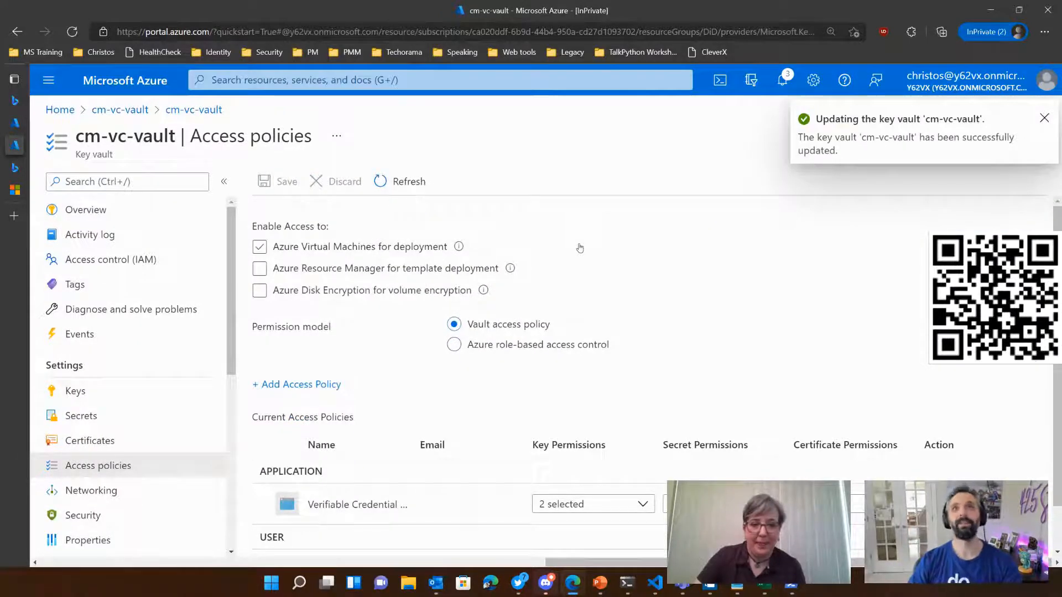
# Step: Start another access policy for cm-vc-vault using the Key & Secret Management template
pyautogui.scroll(-1, 672, 299)
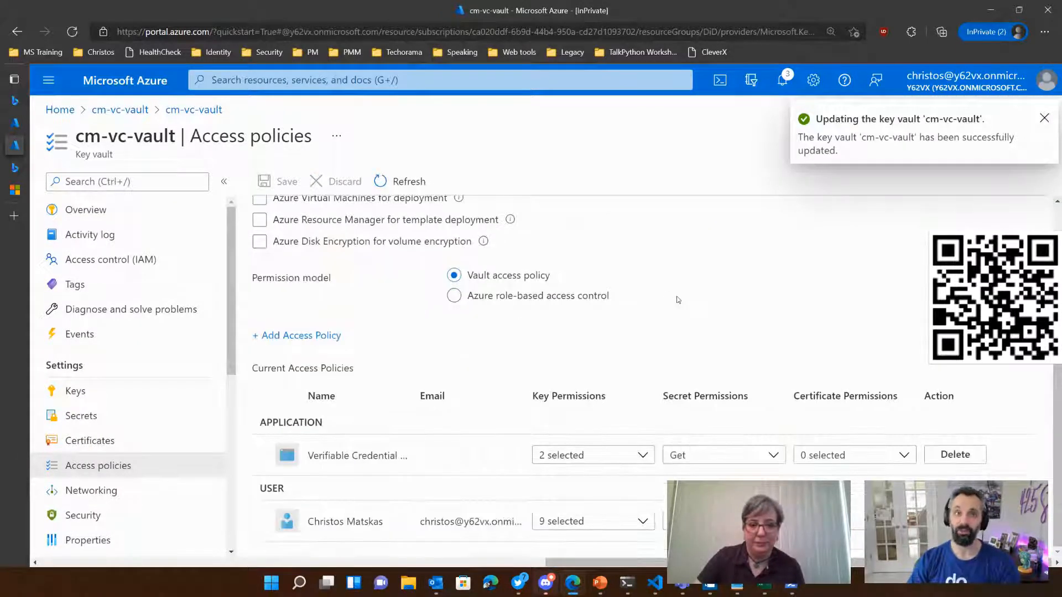
pyautogui.click(309, 336)
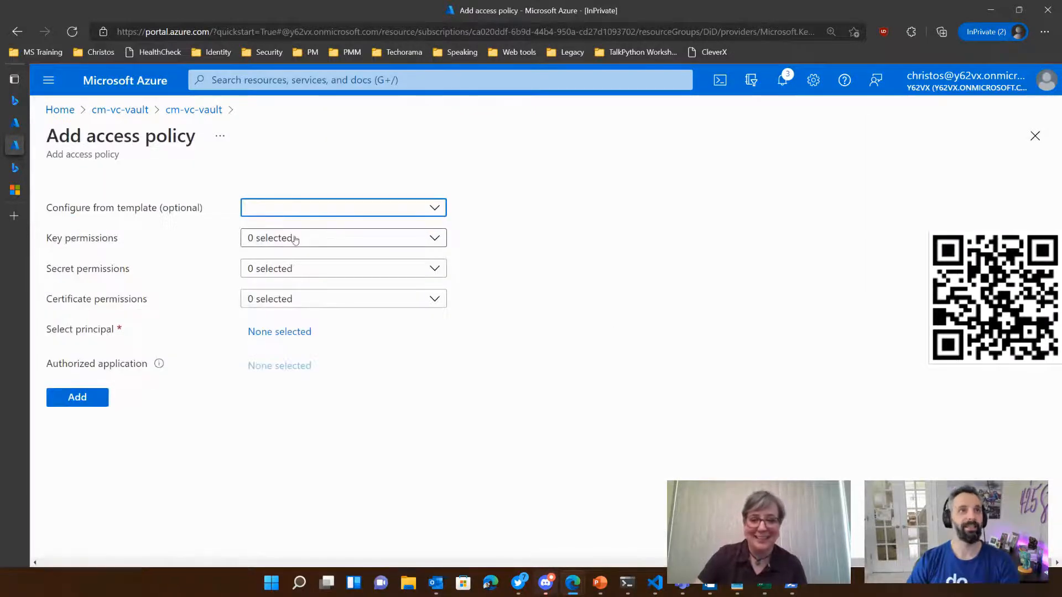
pyautogui.click(302, 210)
pyautogui.click(332, 254)
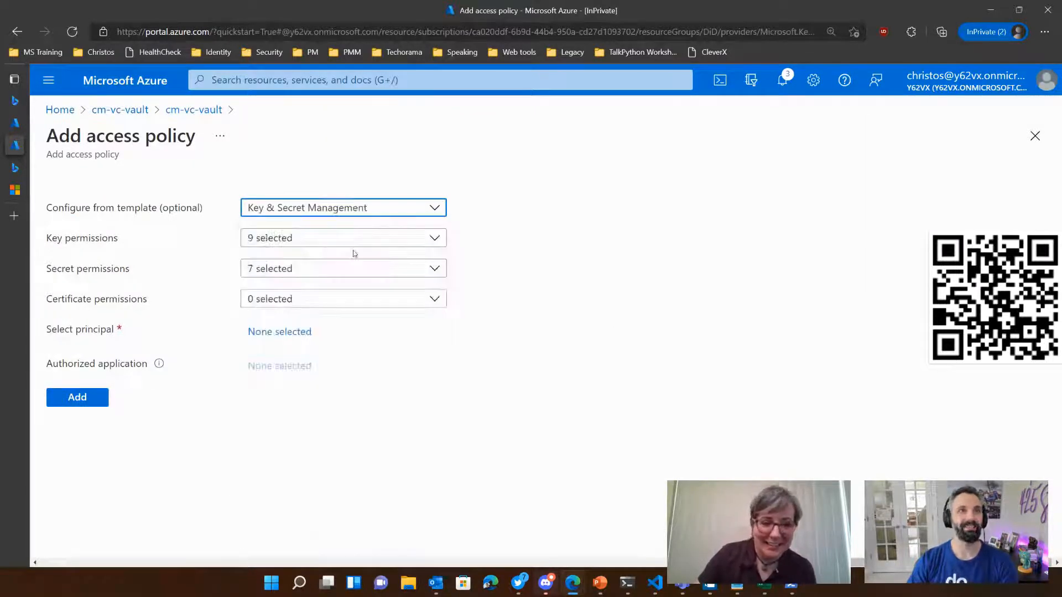
# Step: Clear the template's key permissions in the second policy and grant only Get and Sign
pyautogui.click(308, 239)
pyautogui.click(254, 260)
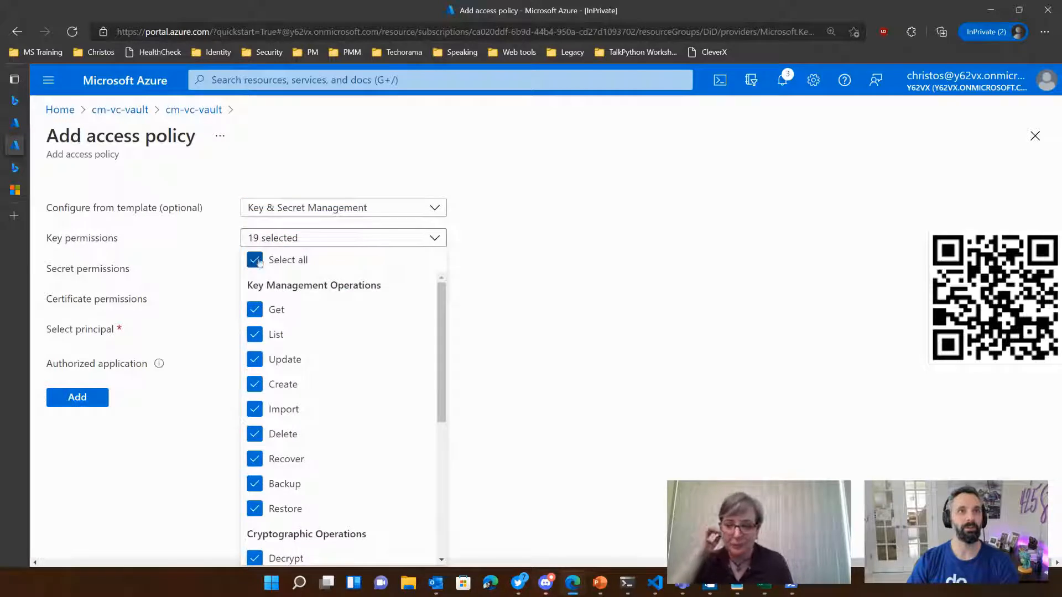
pyautogui.click(254, 260)
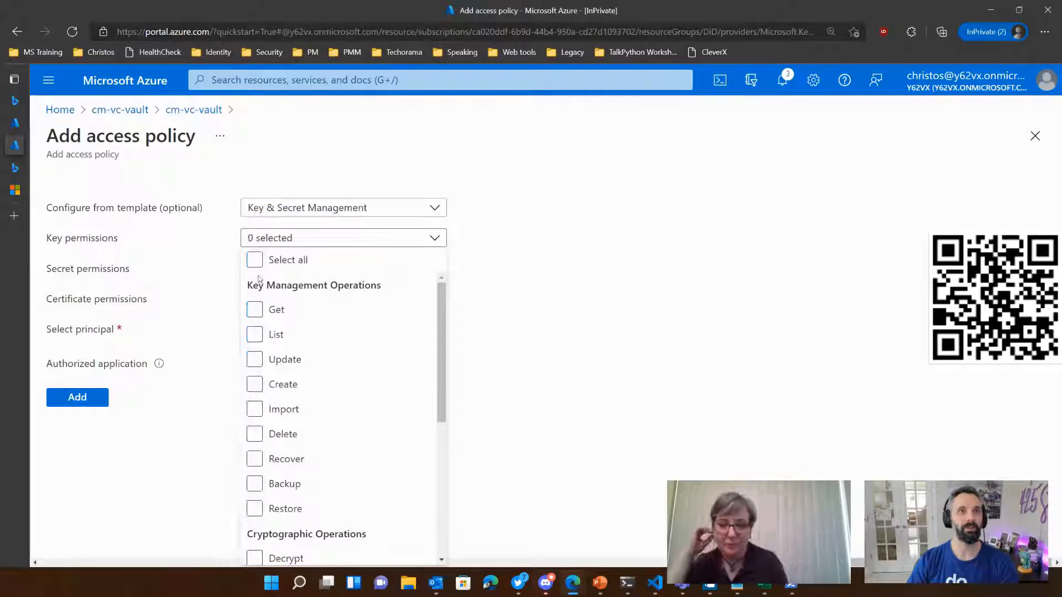
pyautogui.click(255, 310)
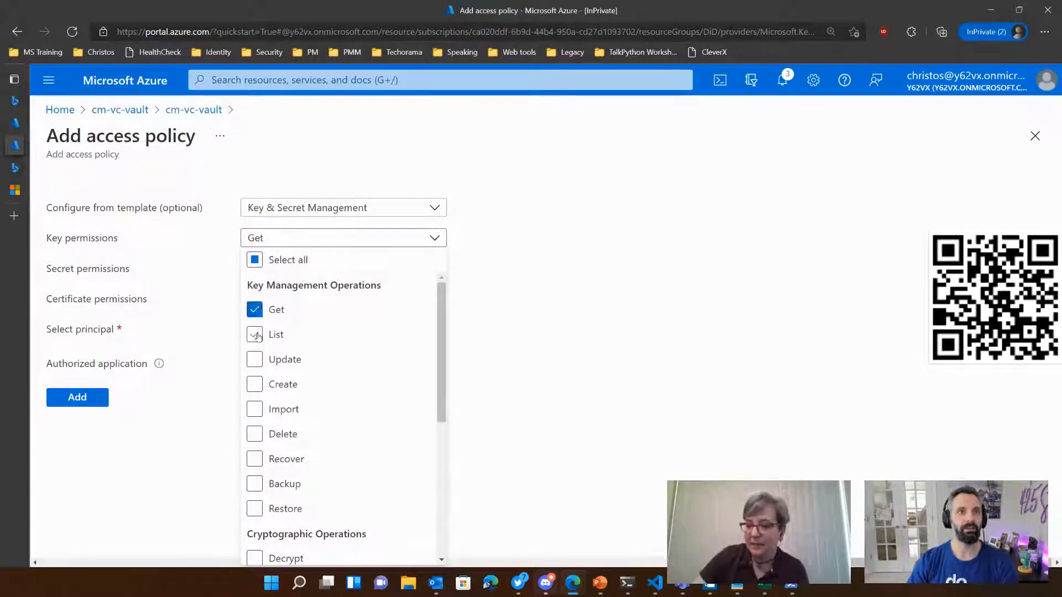
pyautogui.scroll(-5, 339, 429)
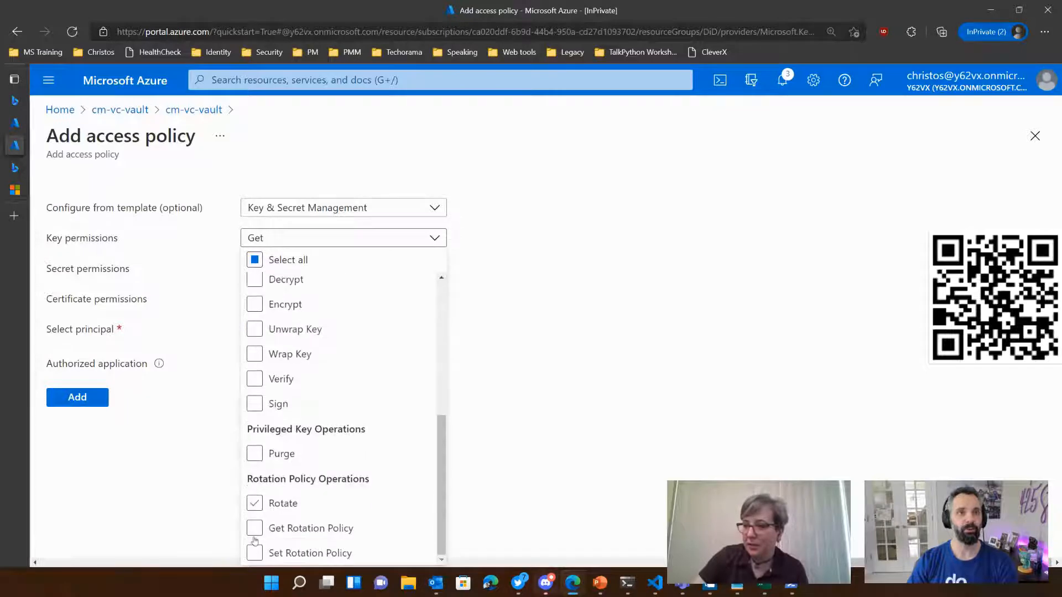
pyautogui.click(282, 404)
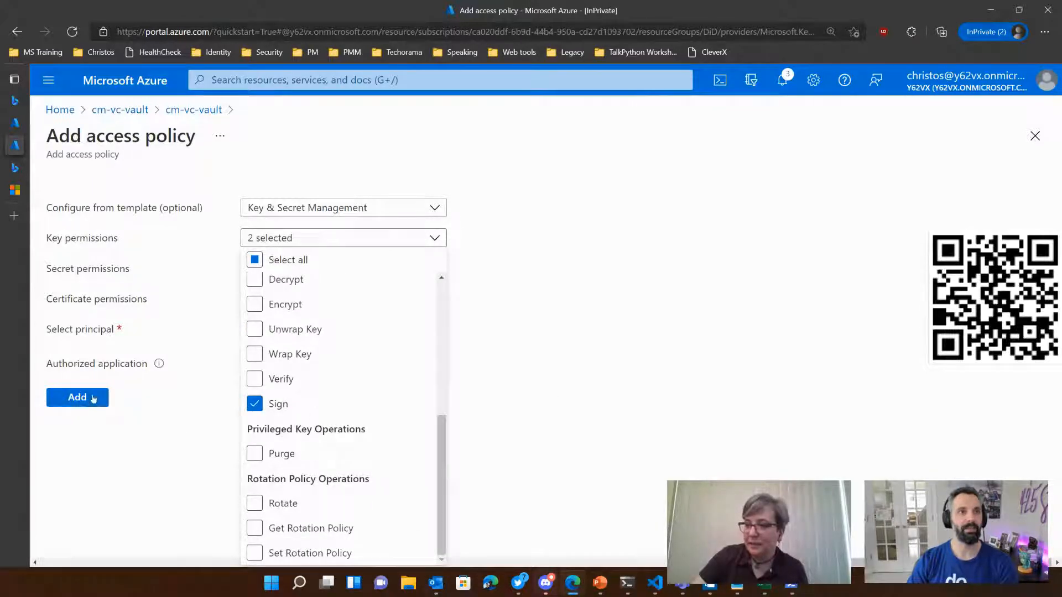
pyautogui.click(614, 297)
# Step: Reduce the second policy's secret permissions to Get only
pyautogui.click(343, 269)
pyautogui.click(256, 291)
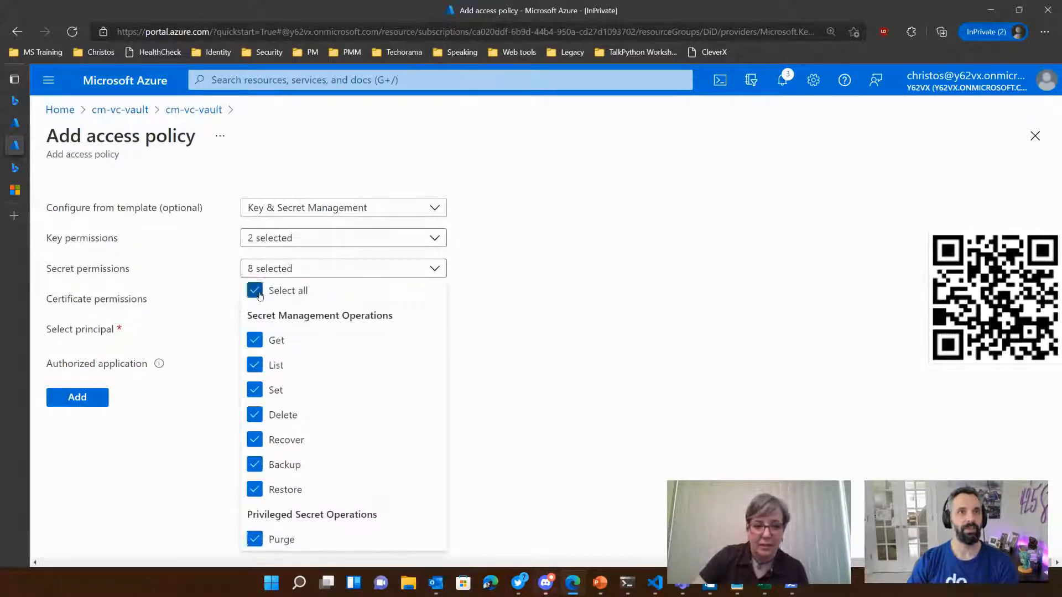
pyautogui.click(259, 293)
pyautogui.click(254, 340)
pyautogui.click(239, 388)
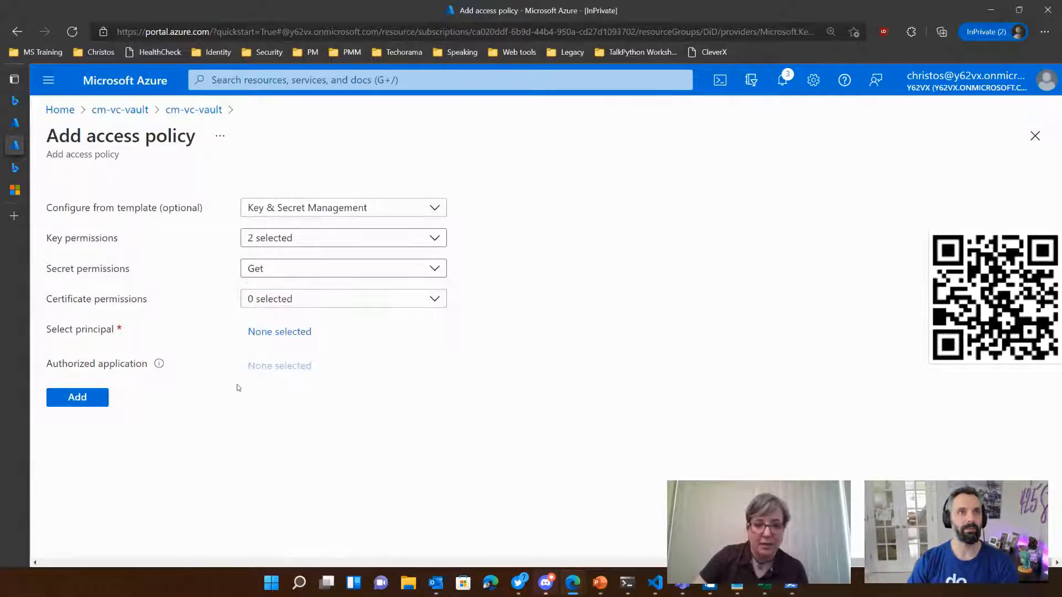
# Step: Assign Verifiable Credentials Issuer Service as the second policy's principal and add the policy to the vault
pyautogui.click(279, 332)
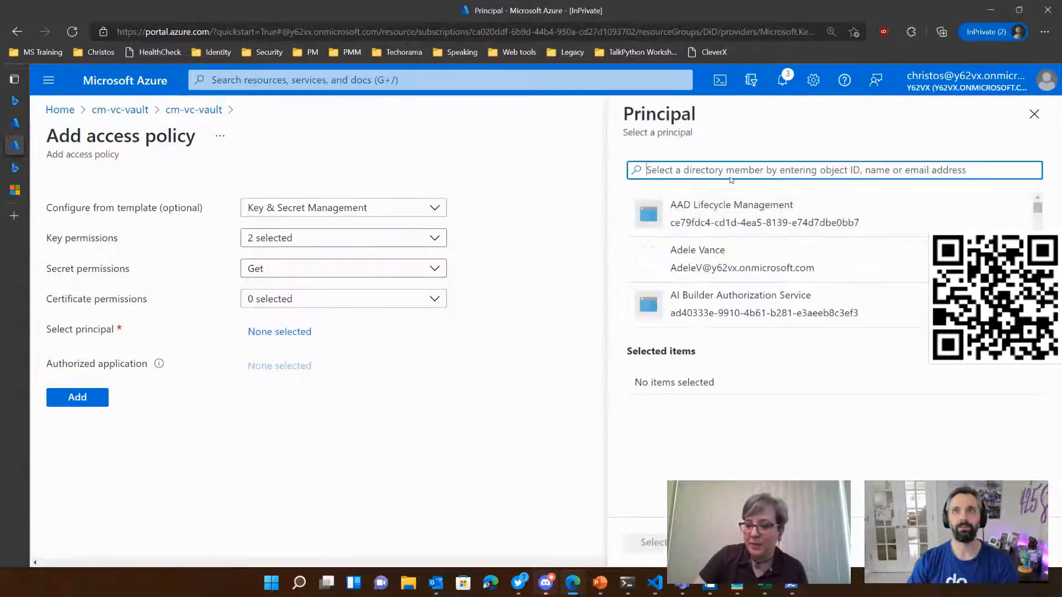
pyautogui.write('Veri')
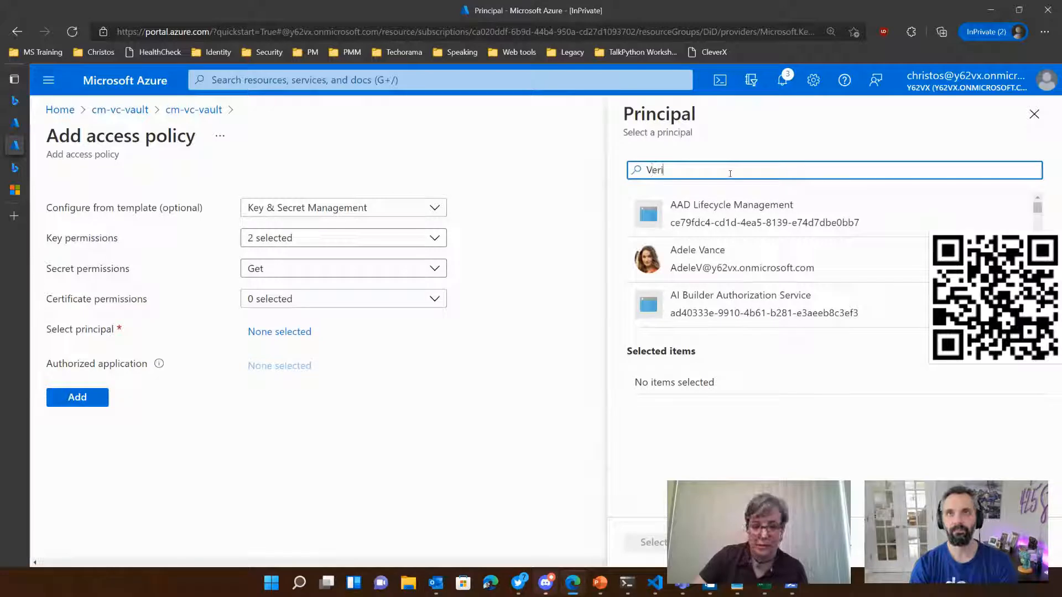
pyautogui.write('fi')
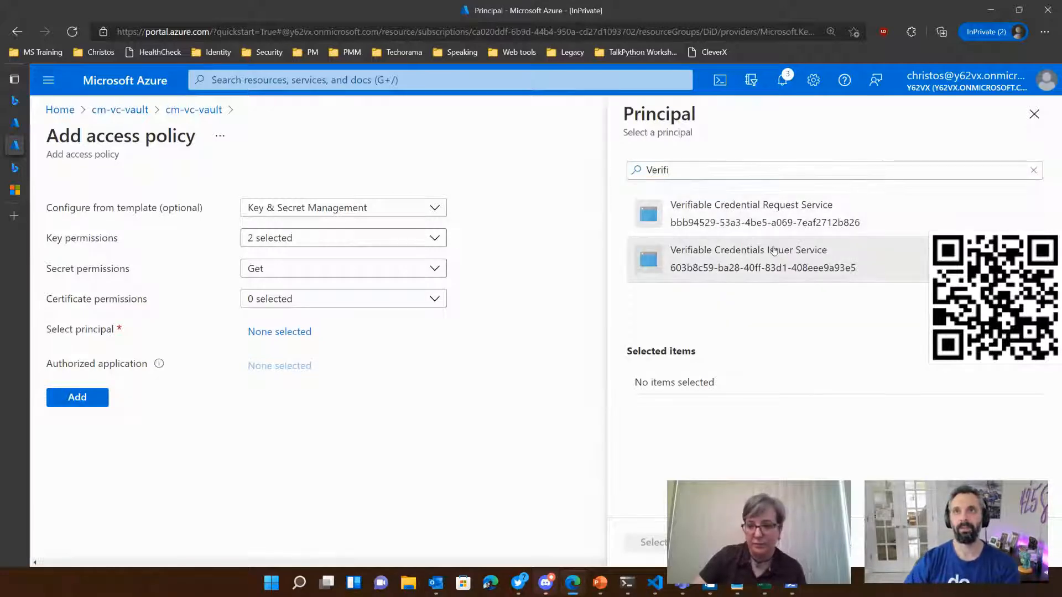
pyautogui.click(774, 251)
pyautogui.click(655, 542)
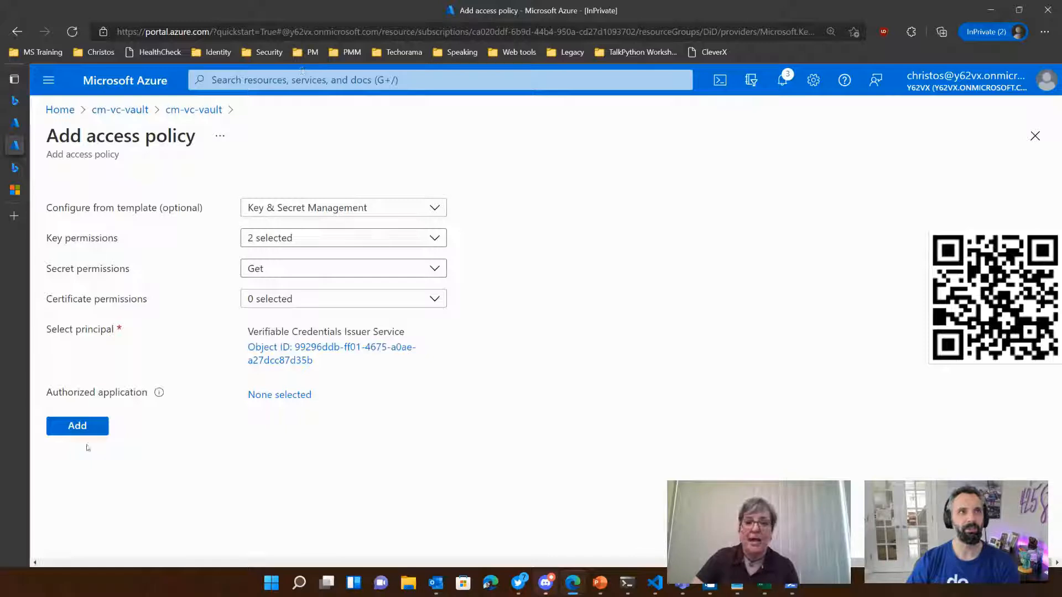
pyautogui.click(79, 426)
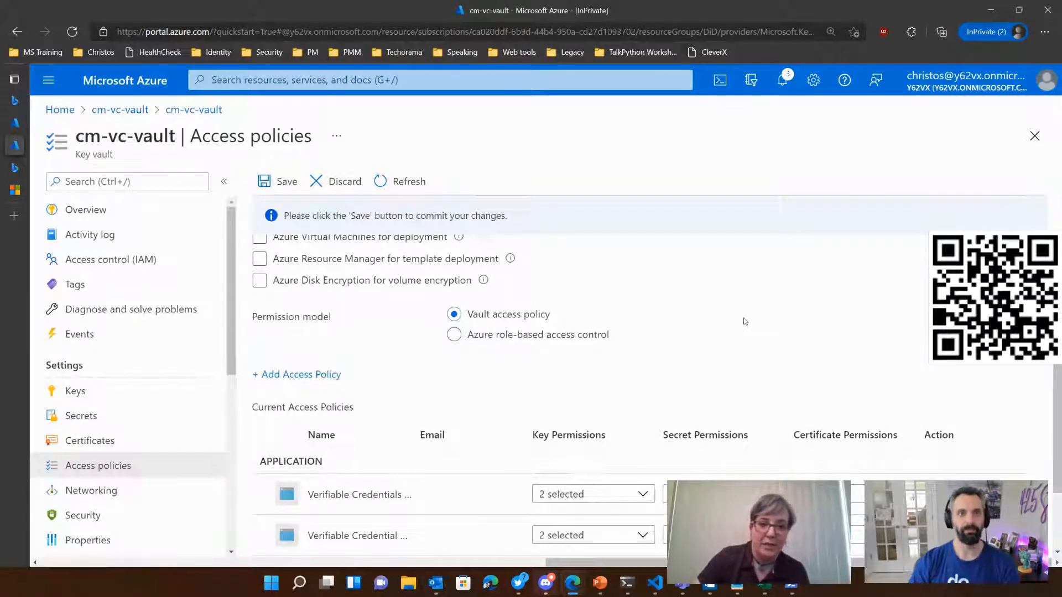
# Step: Review and save the access policies of cm-vc-vault
pyautogui.scroll(-1, 744, 323)
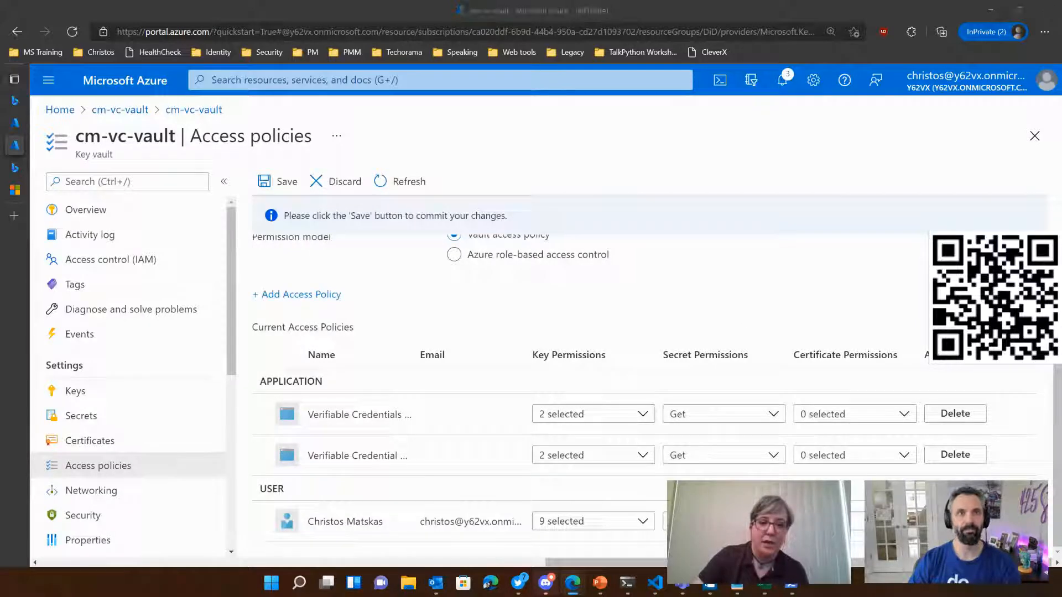
pyautogui.scroll(1, 609, 360)
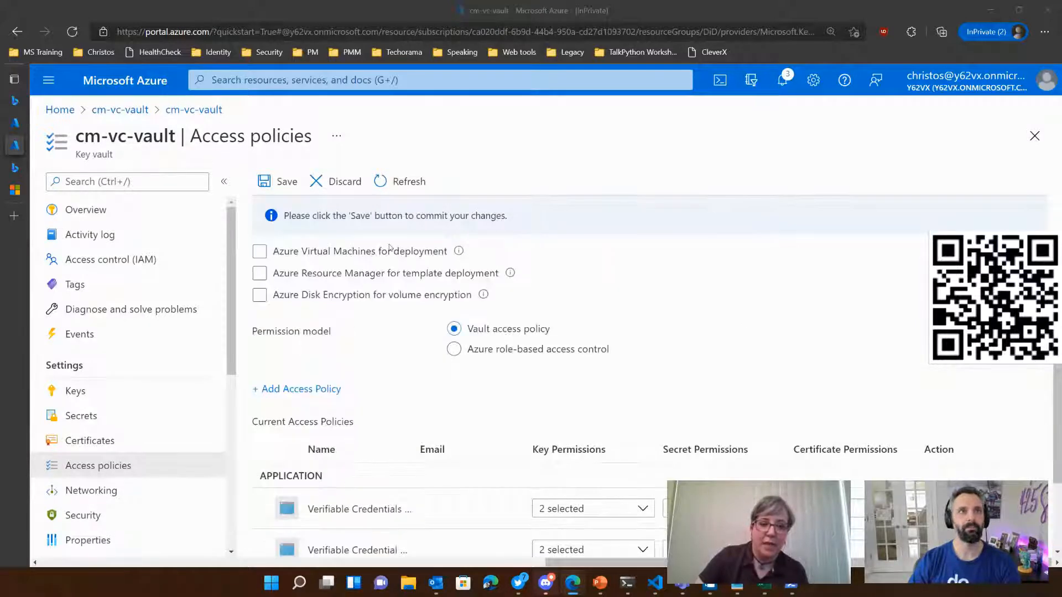
pyautogui.click(278, 181)
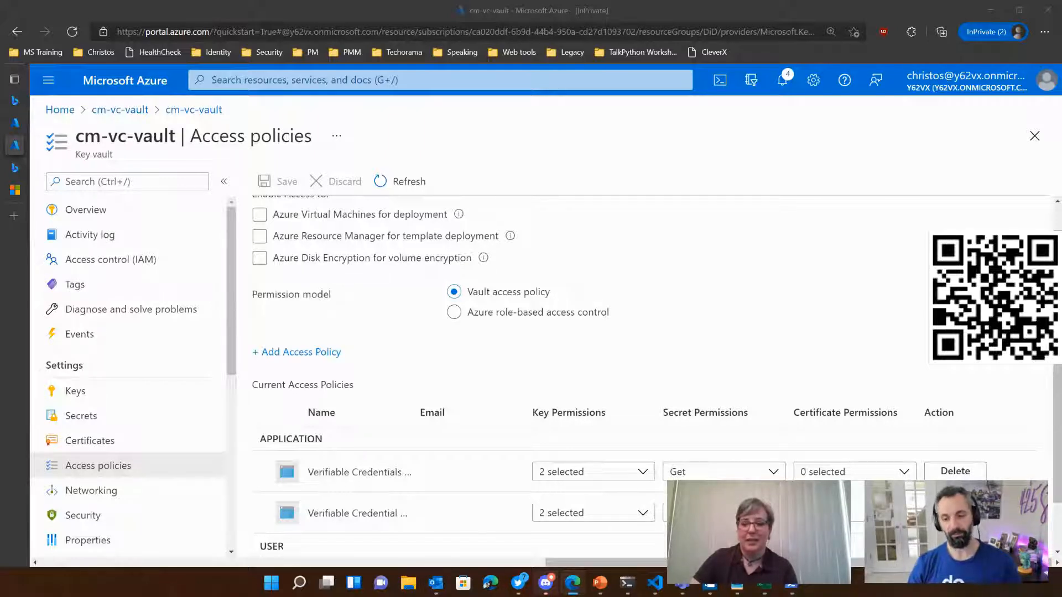
pyautogui.click(720, 285)
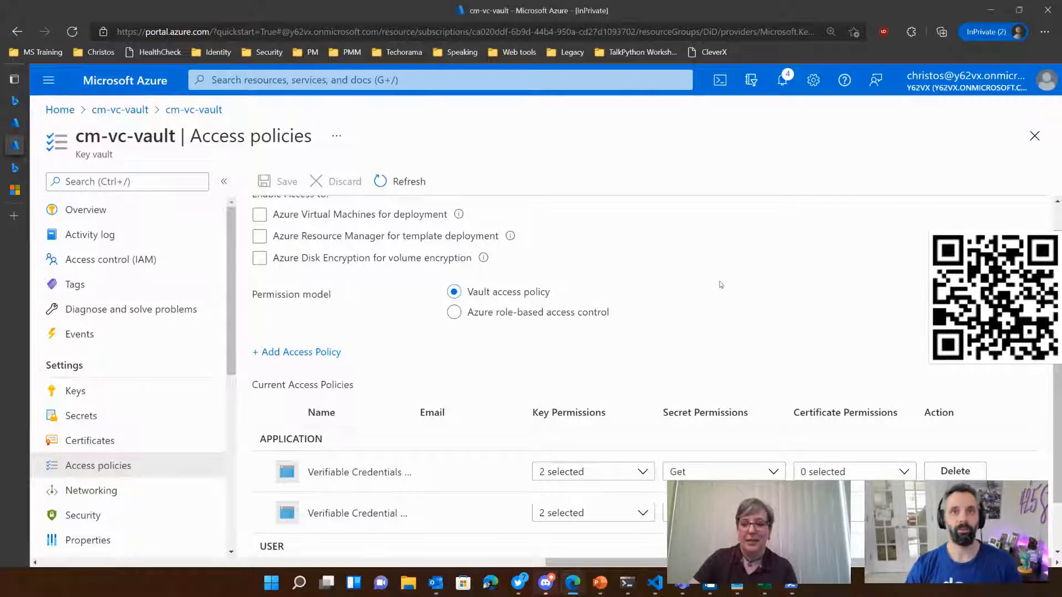
pyautogui.scroll(-2, 721, 285)
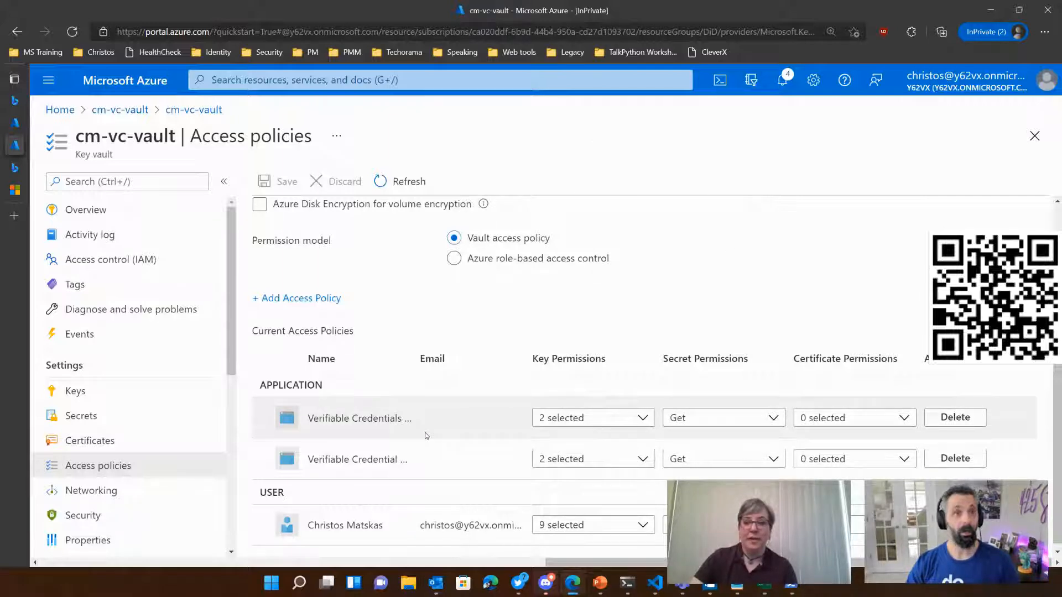
# Step: Read the tenant setup tutorial's instructions on registering an application in Azure AD and granting permissions to get access tokens
pyautogui.click(15, 190)
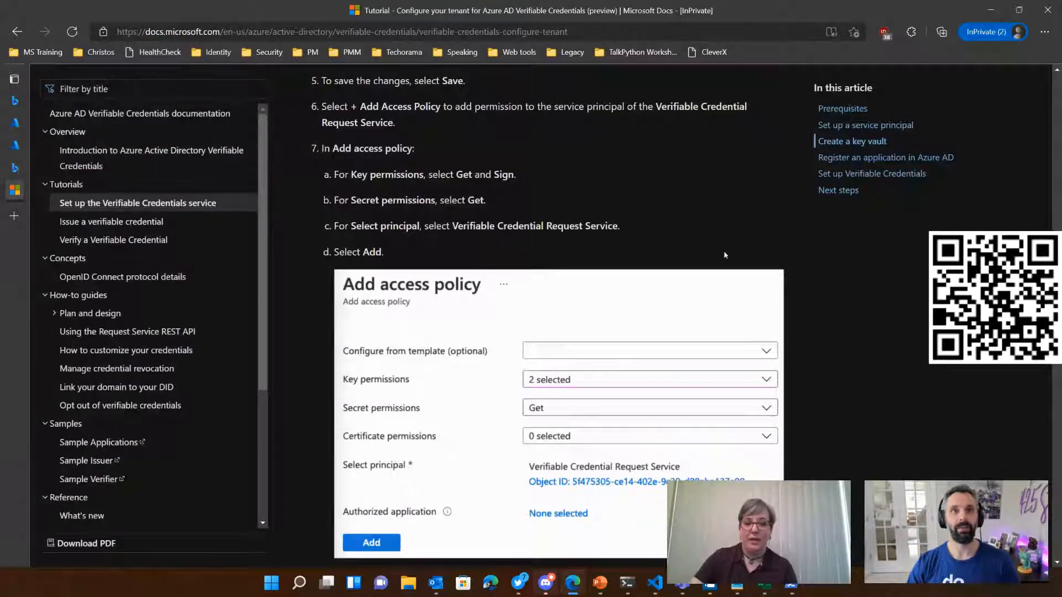
pyautogui.scroll(-8, 678, 211)
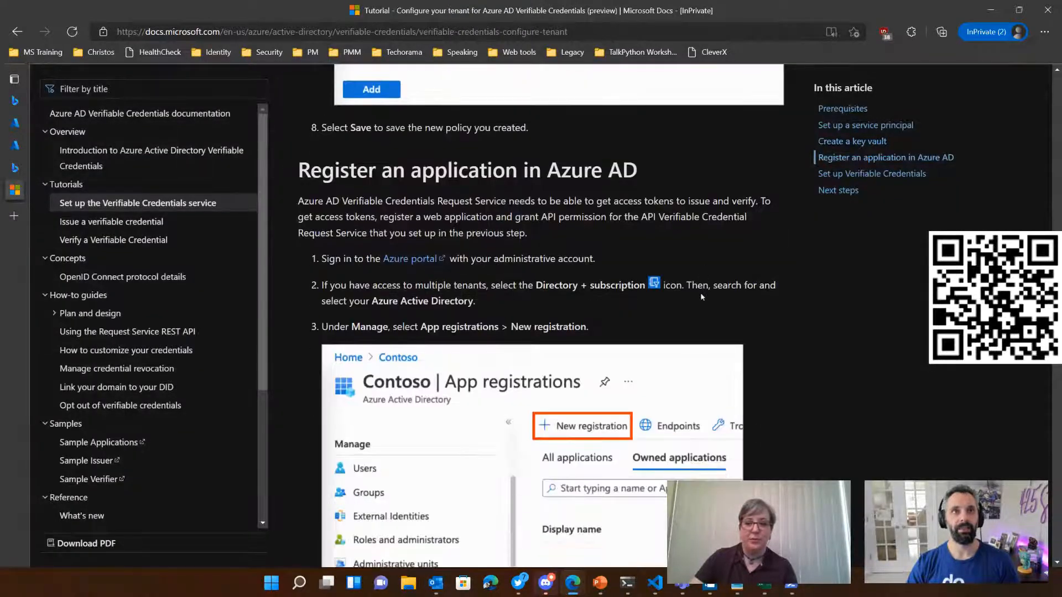
pyautogui.scroll(-8, 566, 306)
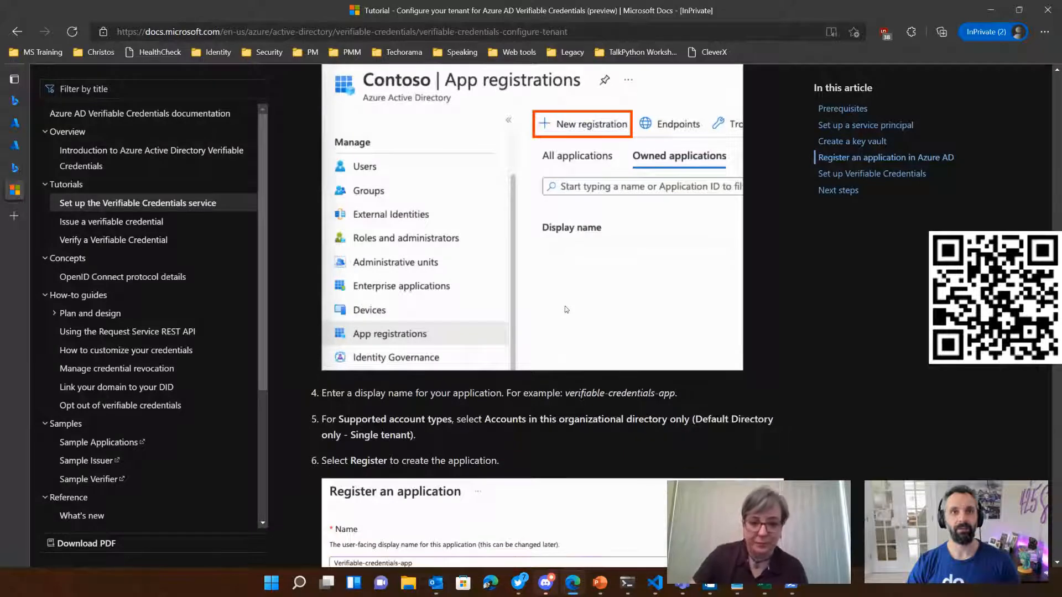
pyautogui.scroll(-12, 565, 307)
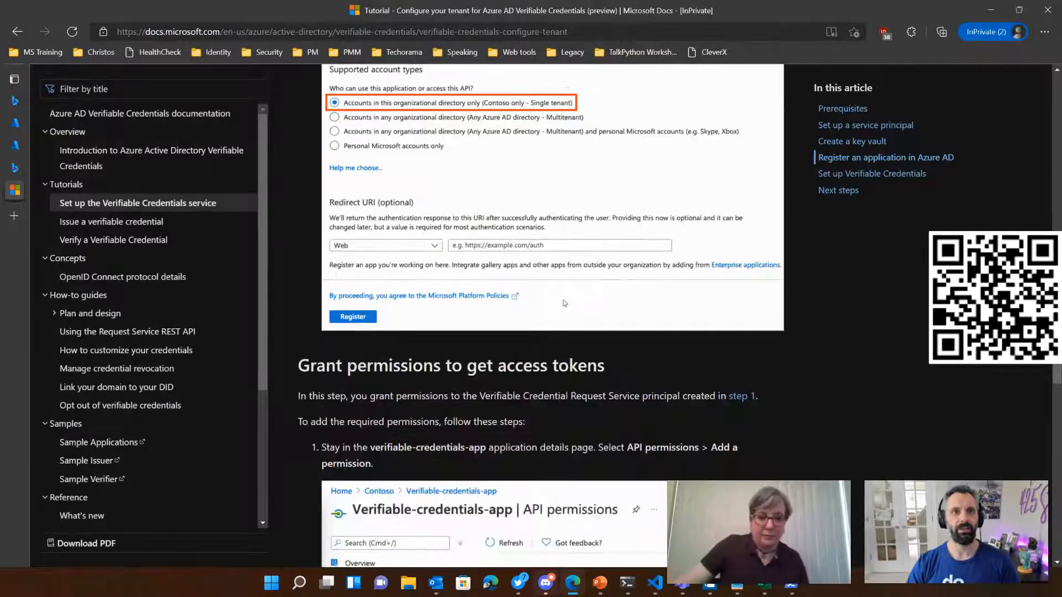
pyautogui.scroll(-7, 584, 317)
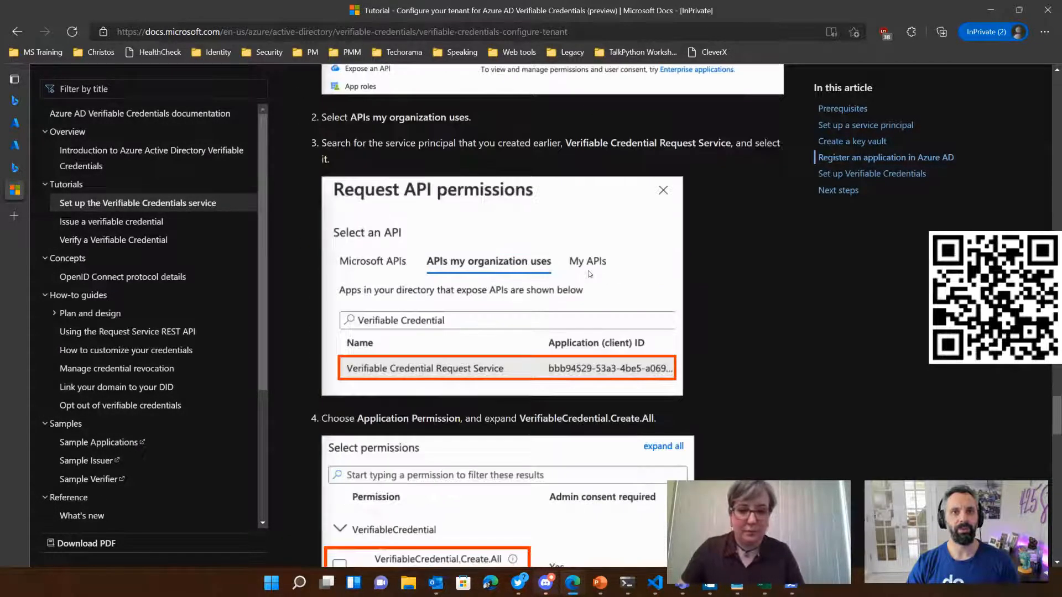
pyautogui.scroll(10, 442, 285)
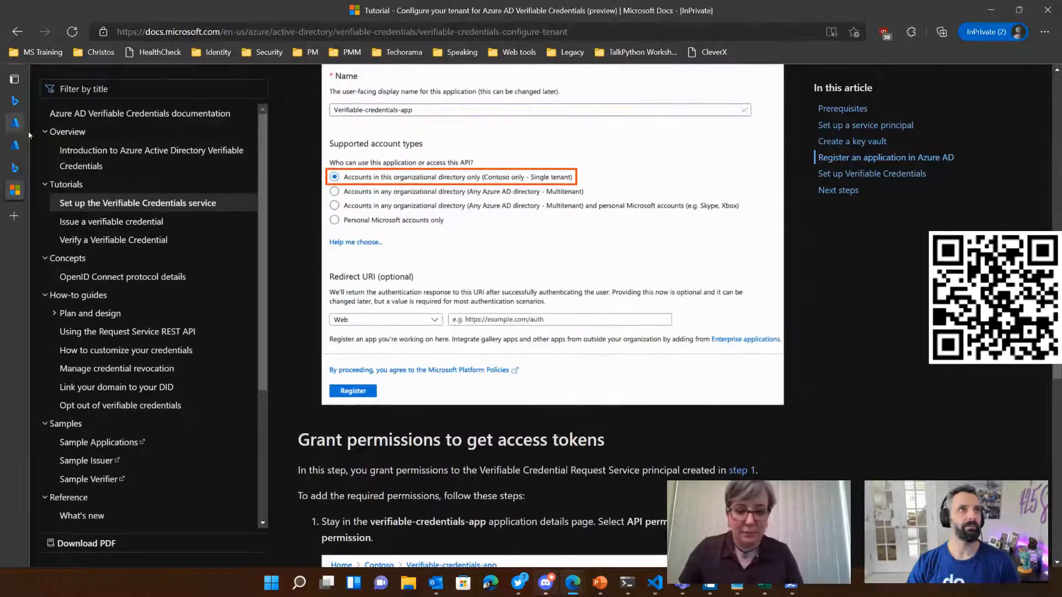
# Step: Return to the Azure portal and start a new app registration in the y62vx directory
pyautogui.click(15, 123)
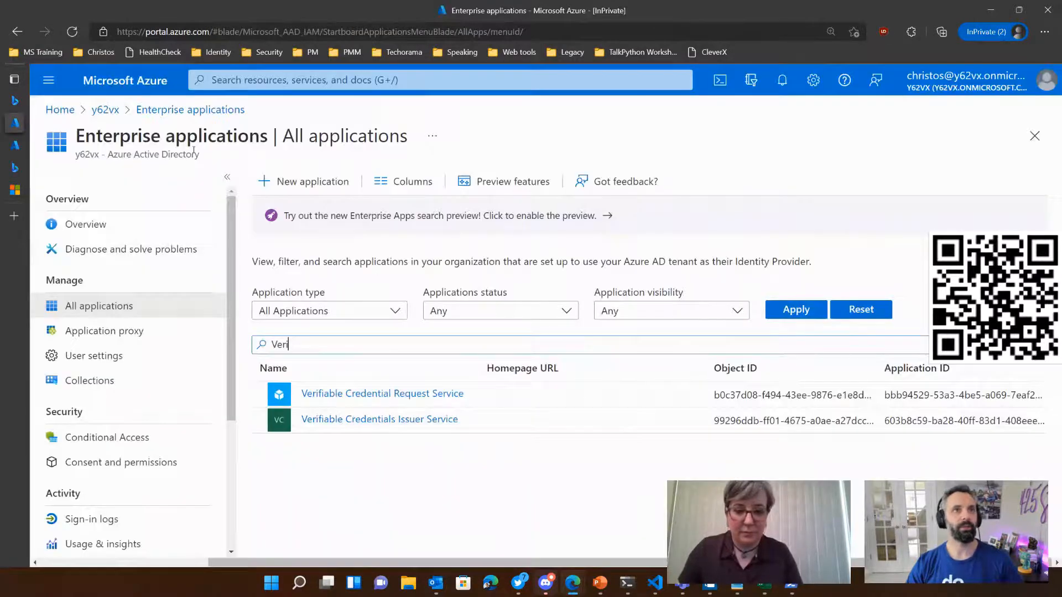
pyautogui.click(110, 112)
pyautogui.click(103, 479)
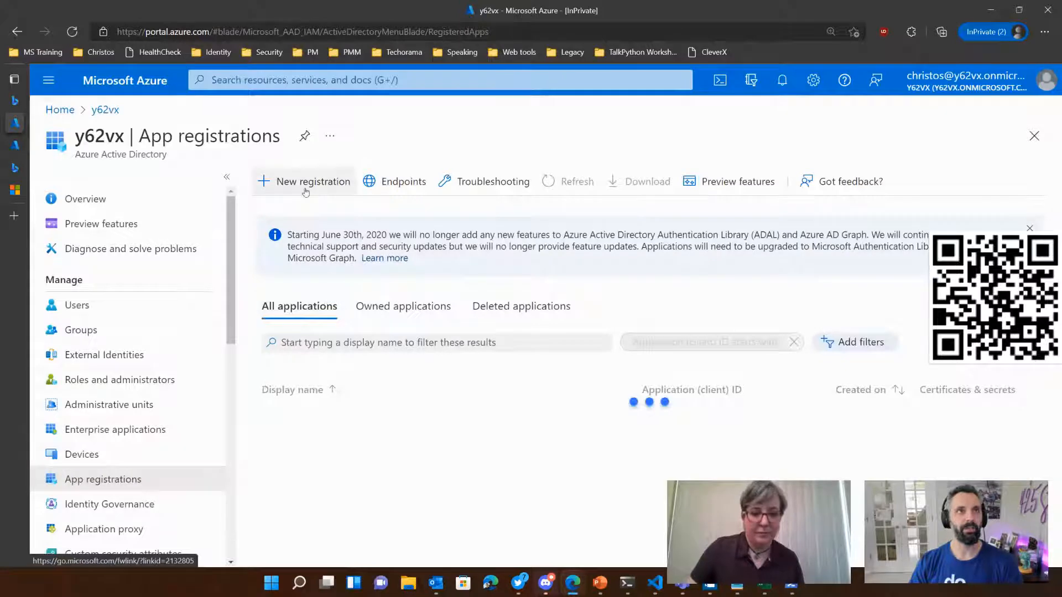
pyautogui.click(310, 181)
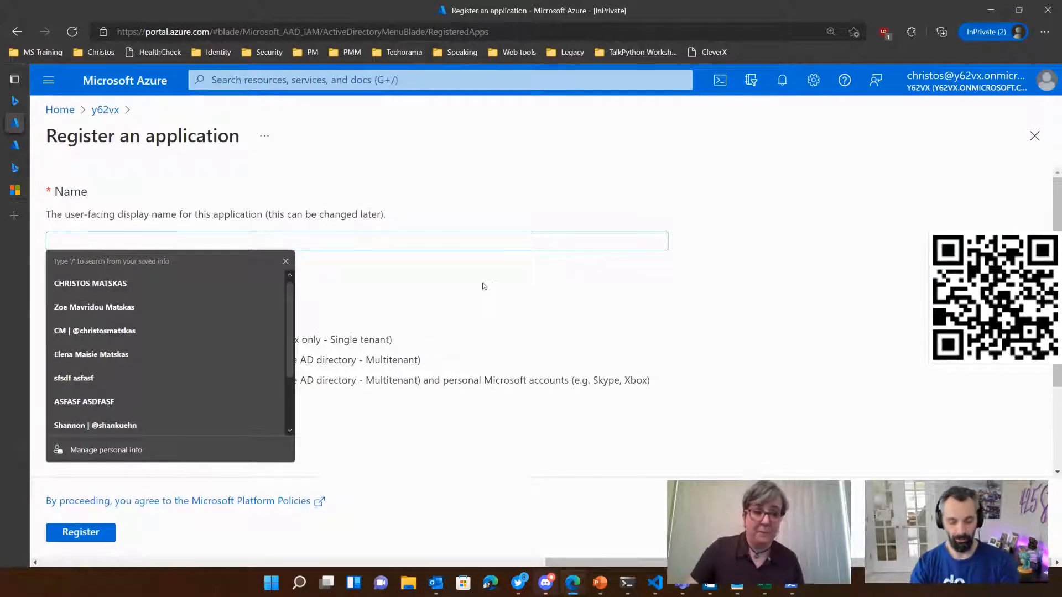
# Step: Name the application "verifiable credentials", register it, and dismiss the notices on its overview page
pyautogui.write('verifiable Cre')
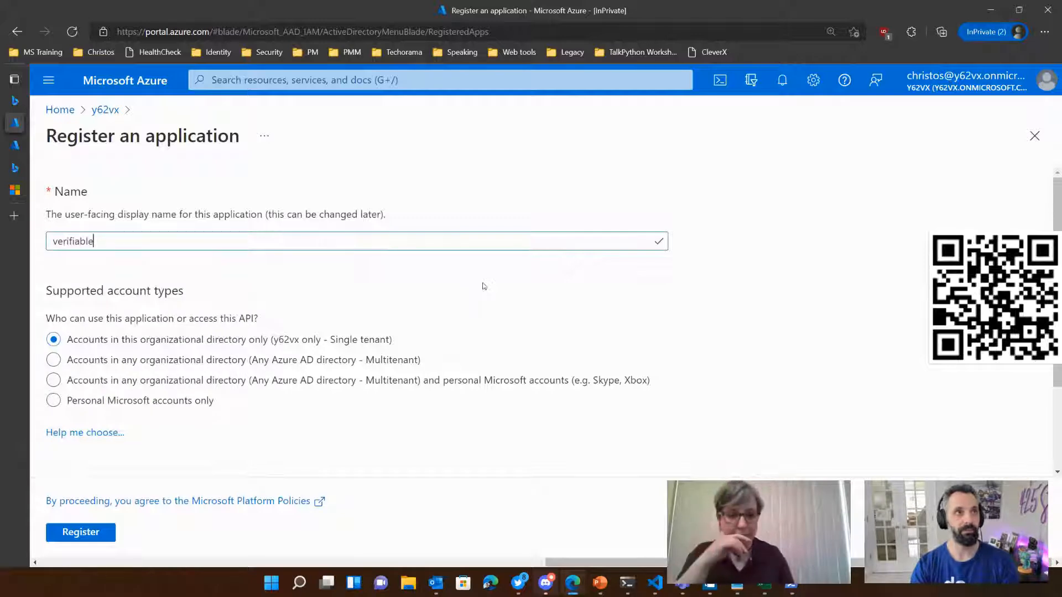
pyautogui.press('BackSpace')
pyautogui.press('BackSpace')
pyautogui.press('BackSpace')
pyautogui.write('credenti')
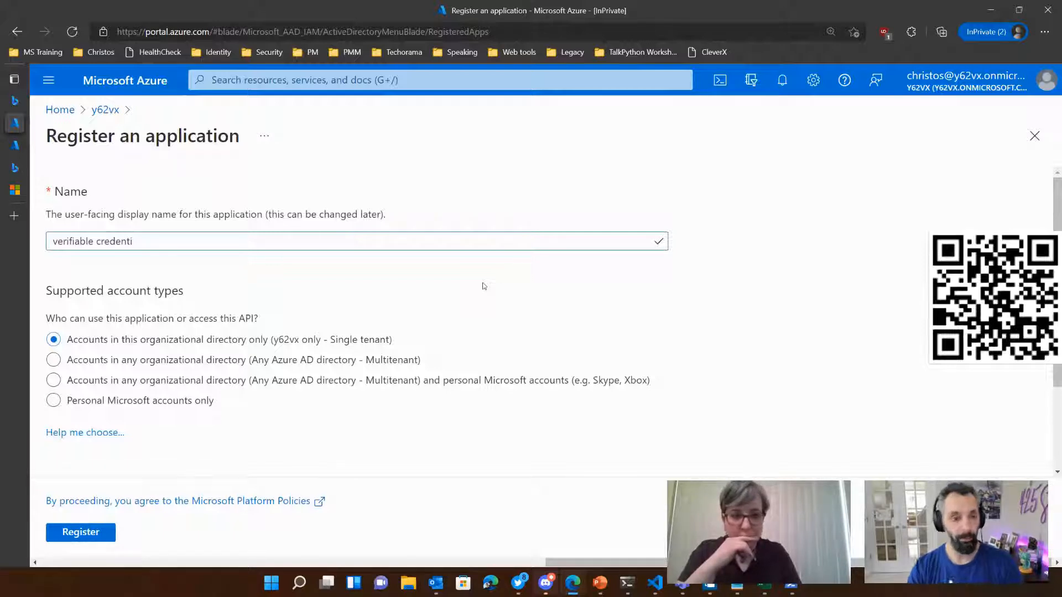
pyautogui.write('lals')
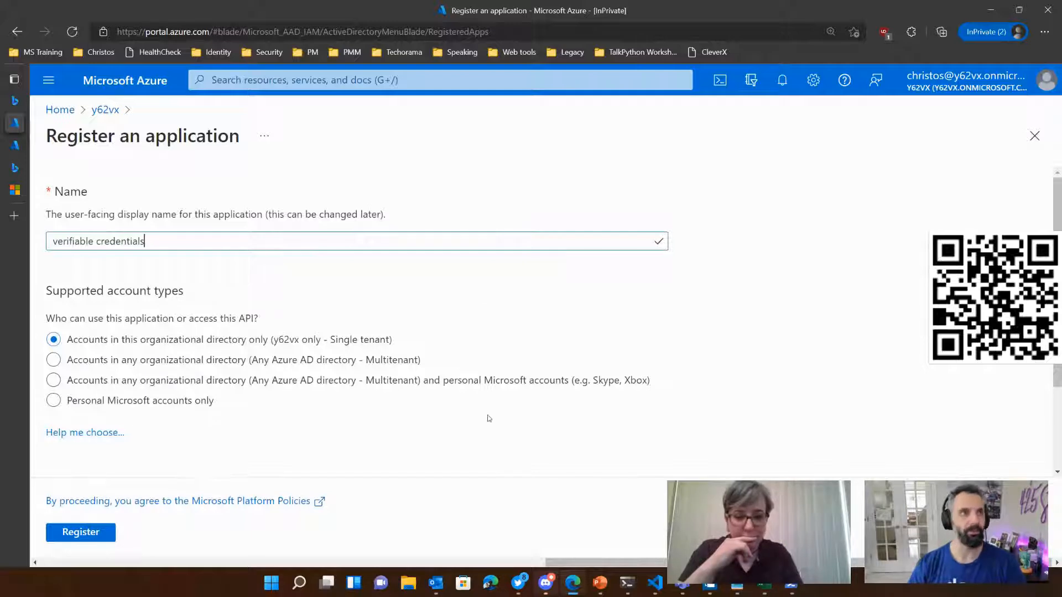
pyautogui.click(80, 532)
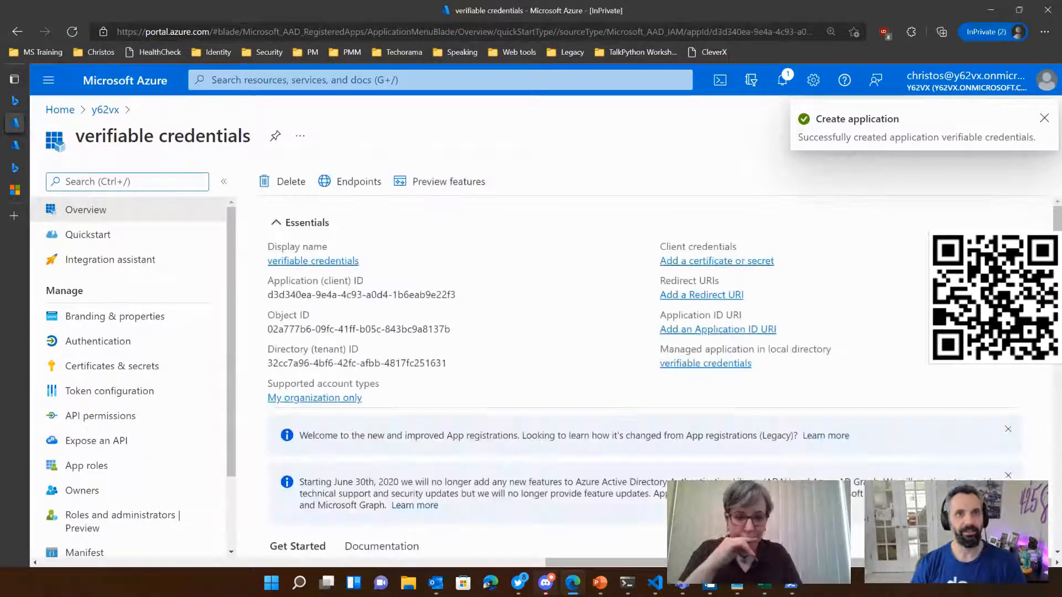
pyautogui.click(1008, 430)
pyautogui.click(1009, 431)
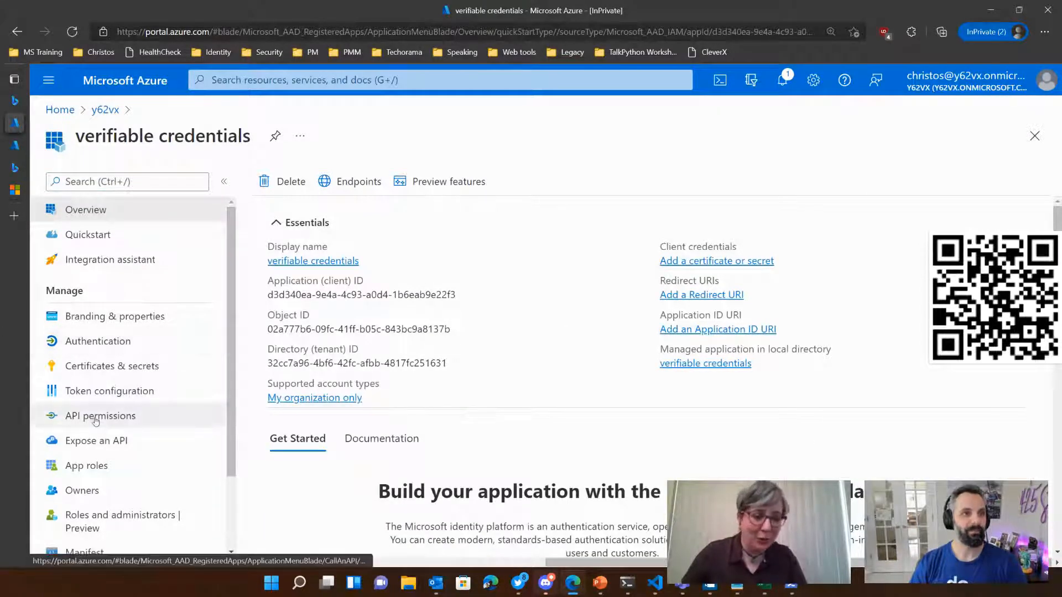
# Step: Start an API permission request for the new app, choosing Verifiable Credential Request Service from the organization's APIs
pyautogui.click(101, 418)
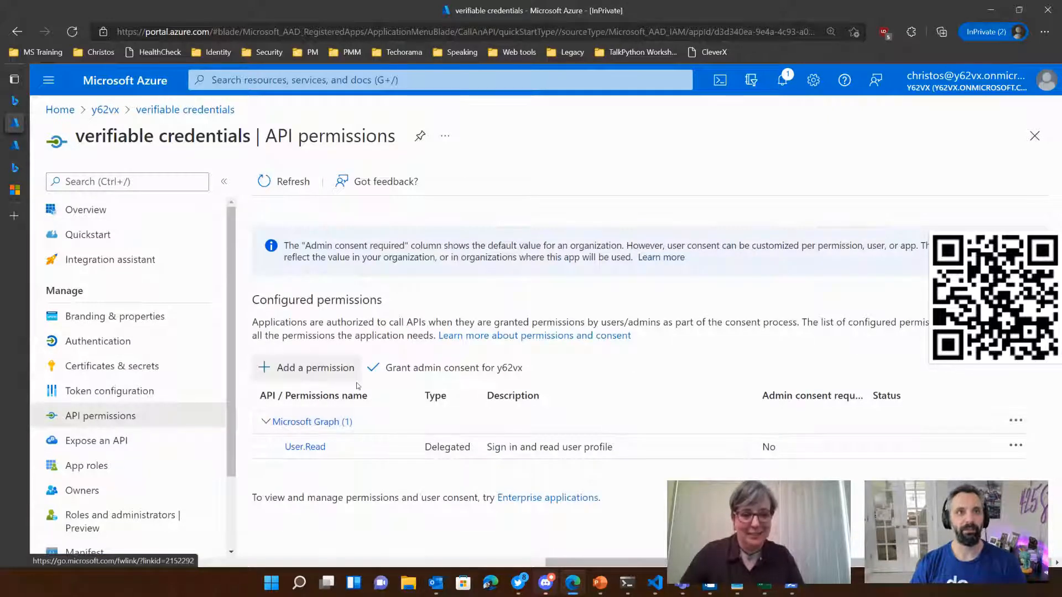
pyautogui.click(329, 373)
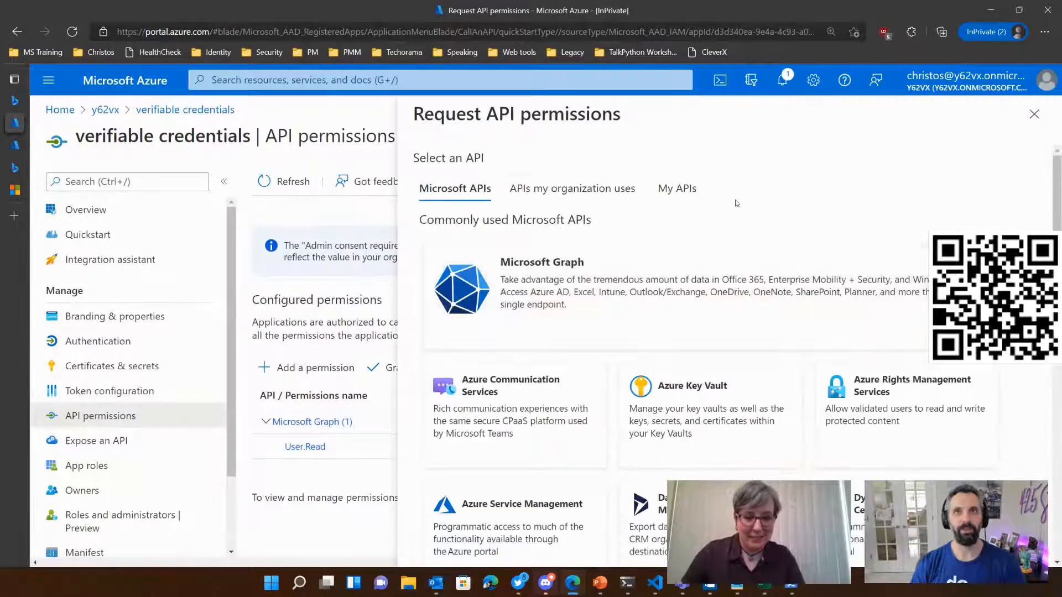
pyautogui.click(600, 192)
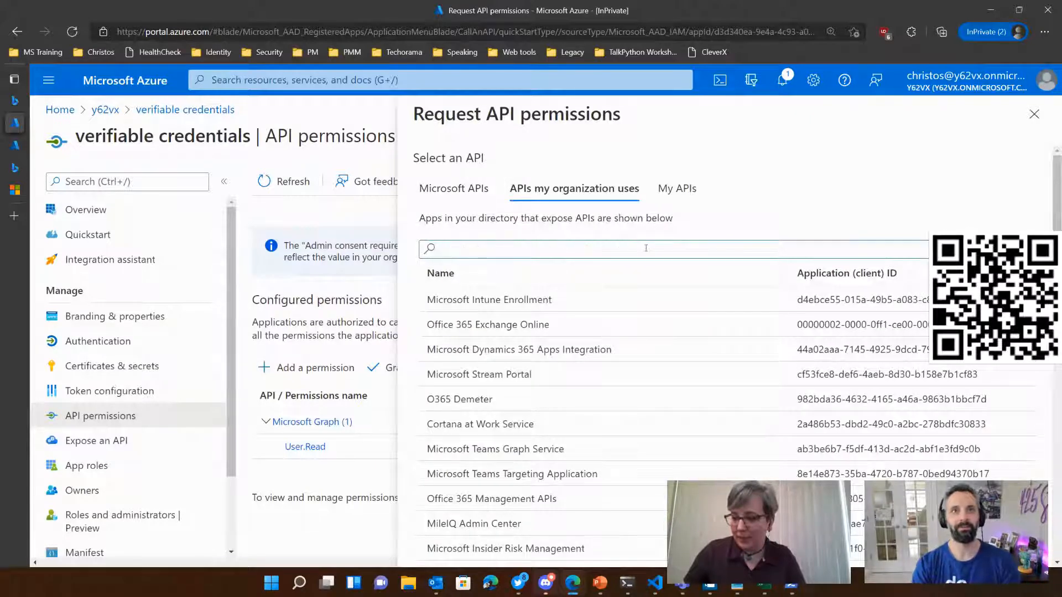
pyautogui.write('verif')
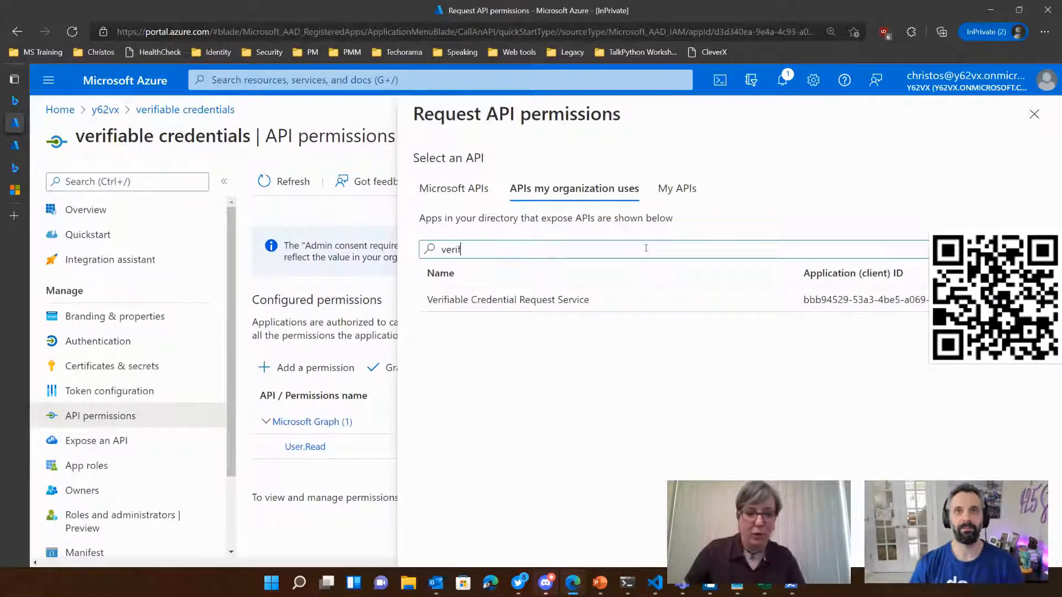
pyautogui.click(691, 299)
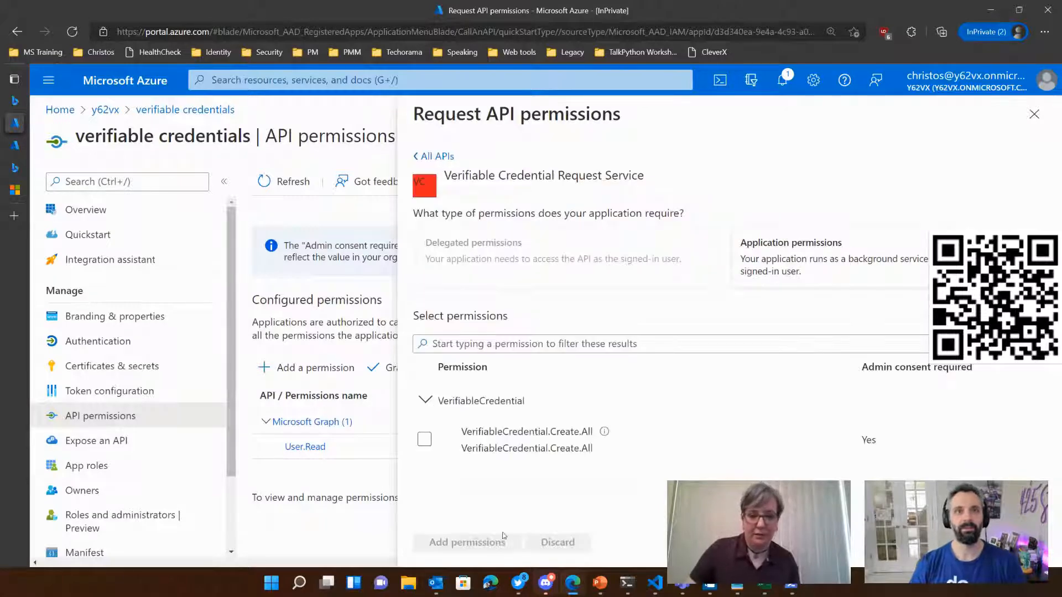
# Step: Add the VerifiableCredential.Create.All application permission and grant admin consent for y62vx
pyautogui.click(424, 439)
pyautogui.click(478, 545)
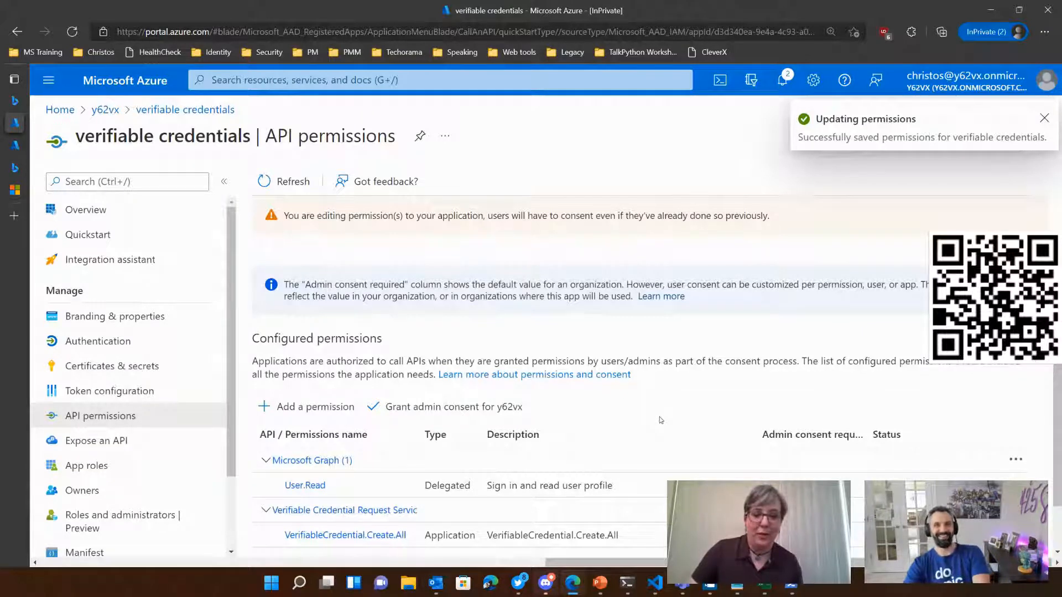
pyautogui.click(465, 410)
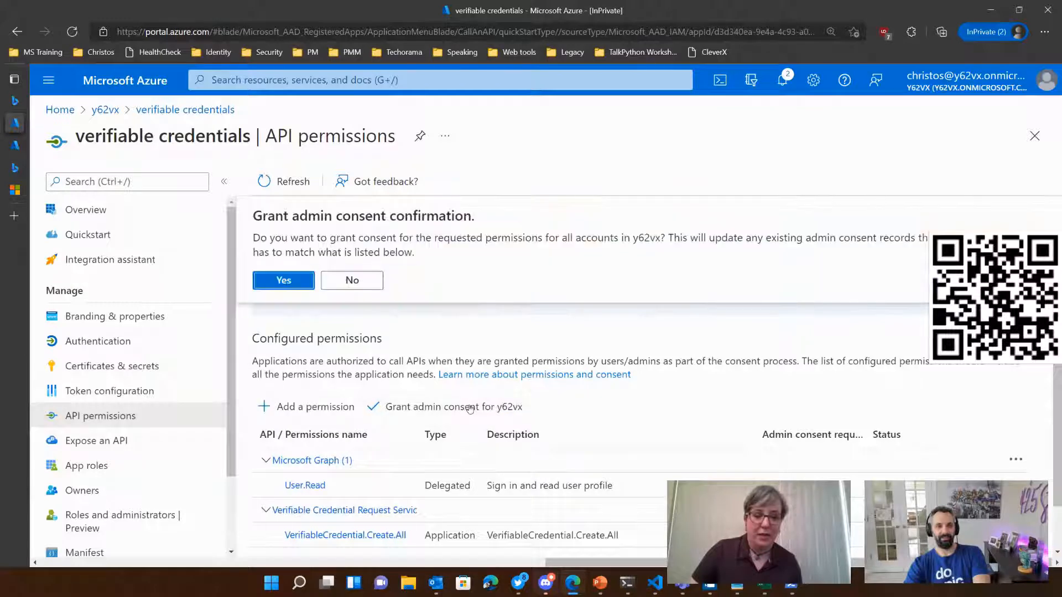
pyautogui.click(284, 278)
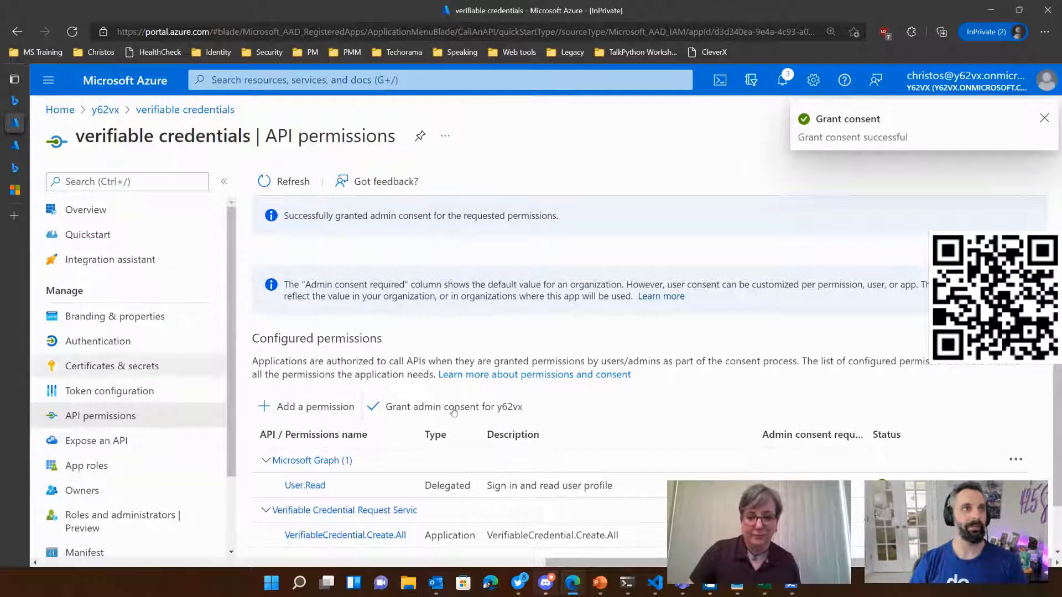
# Step: Return to the tenant configuration tutorial and read the Set up Verifiable Credentials instructions on organization name, domain and key vault
pyautogui.moveTo(13, 205)
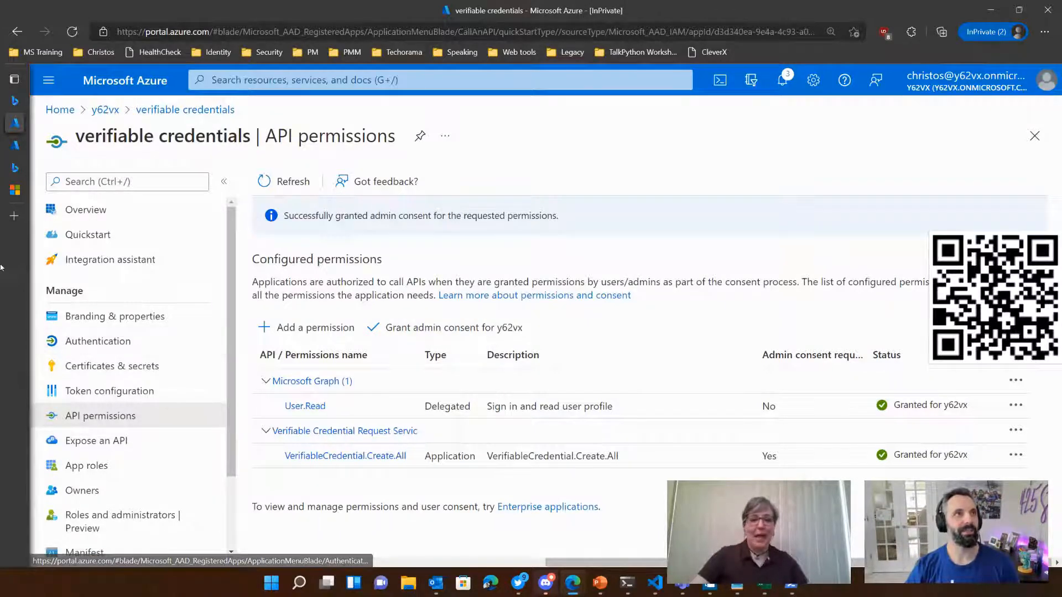
pyautogui.click(55, 192)
pyautogui.scroll(-5, 642, 412)
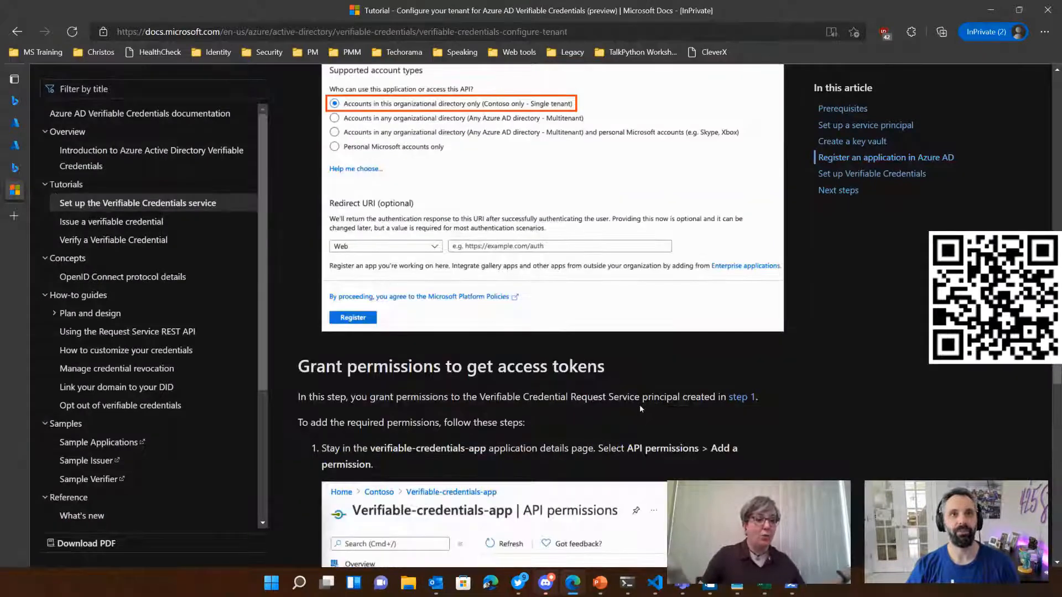
pyautogui.scroll(-9, 641, 409)
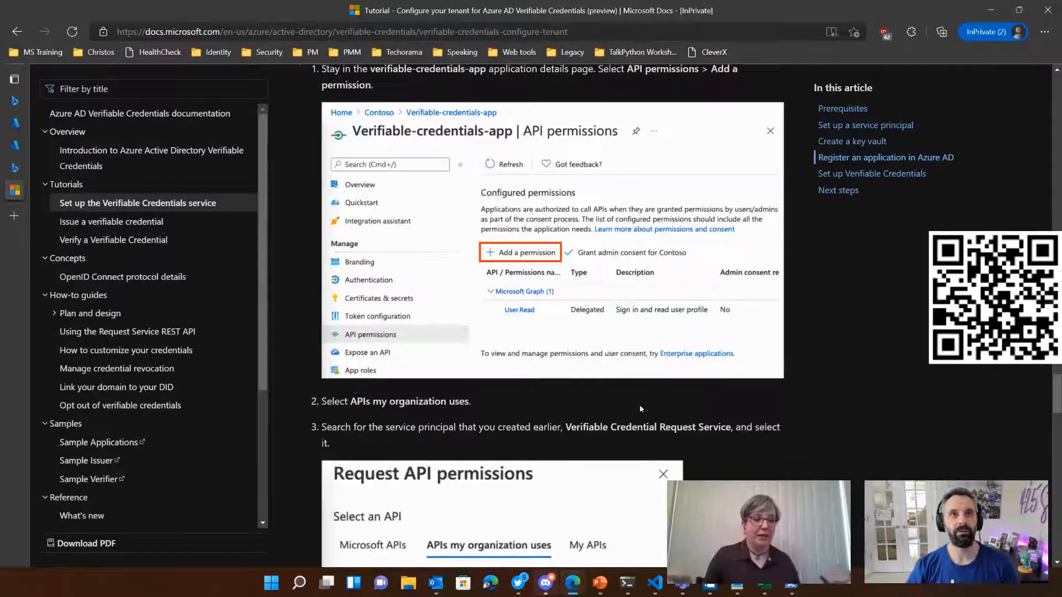
pyautogui.scroll(-6, 640, 409)
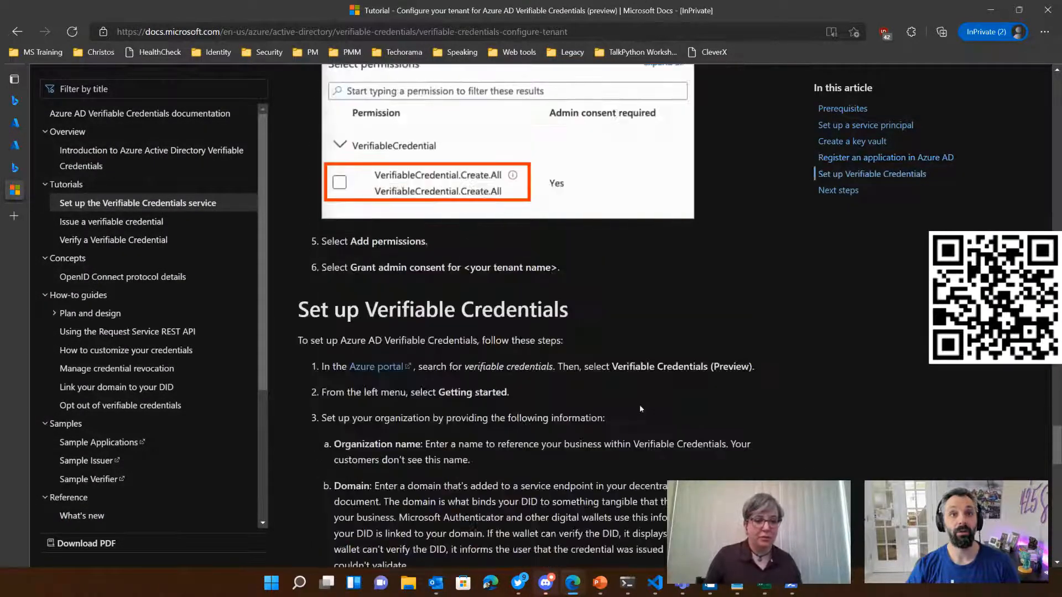
pyautogui.scroll(-2, 640, 409)
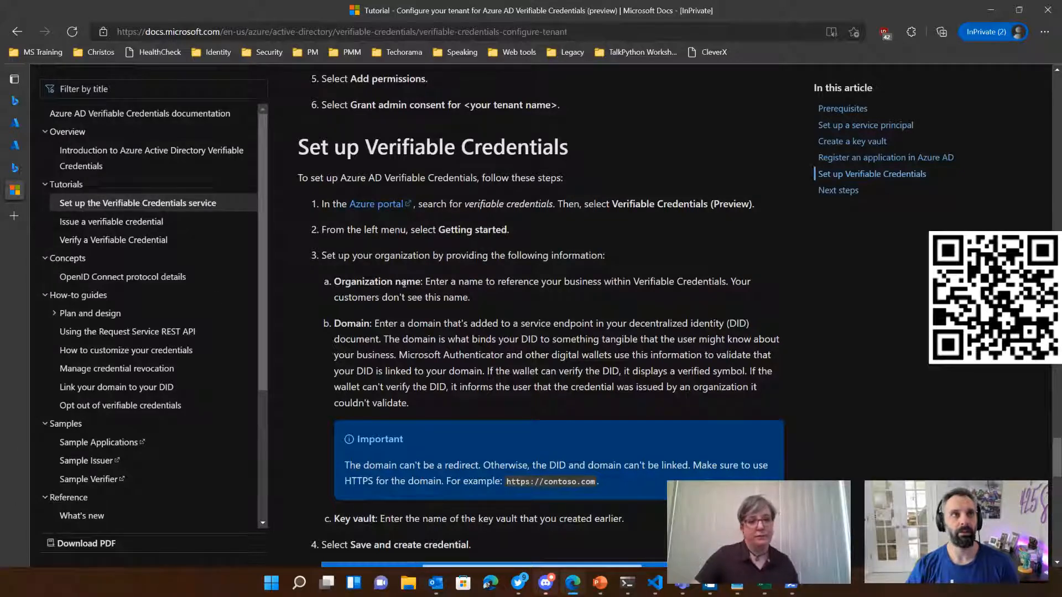
# Step: Return from the cm-vc-vault page to the Azure portal home, search for "Verifia" and open Verifiable Credentials (Preview)
pyautogui.click(45, 145)
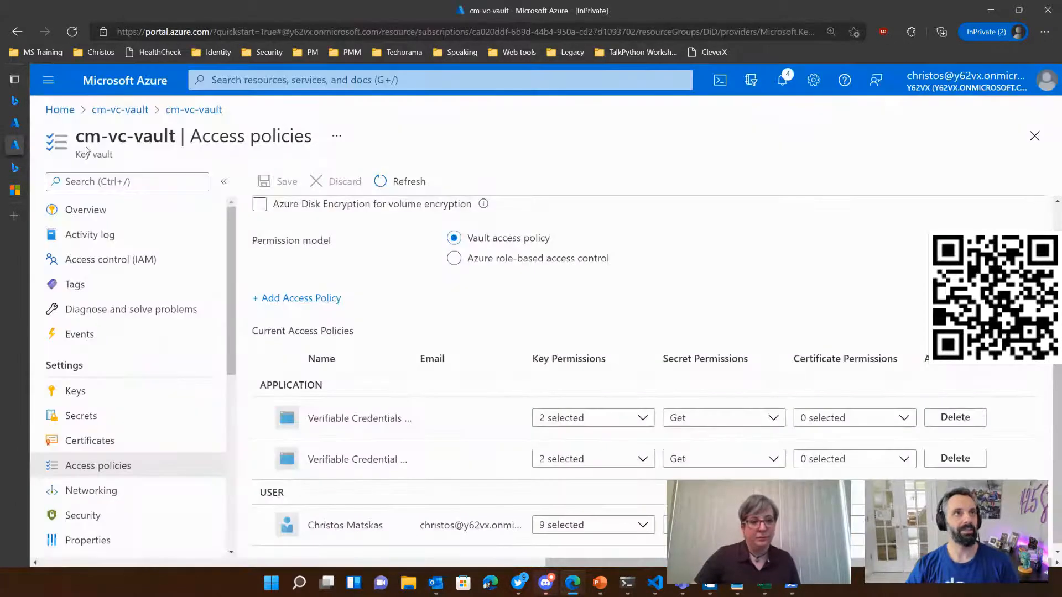
pyautogui.click(58, 109)
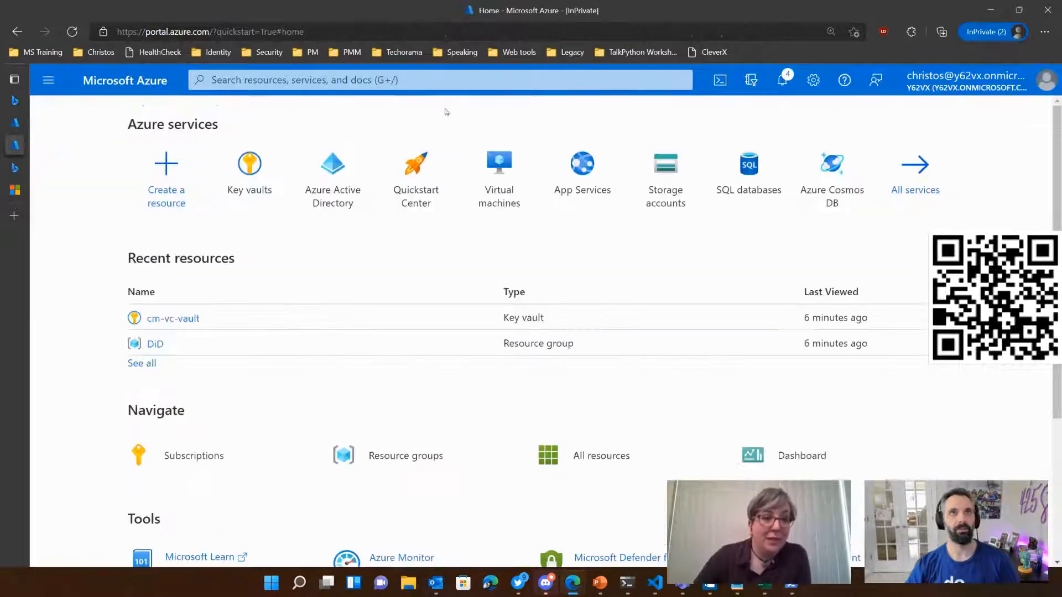
pyautogui.click(437, 82)
pyautogui.write('Verifia')
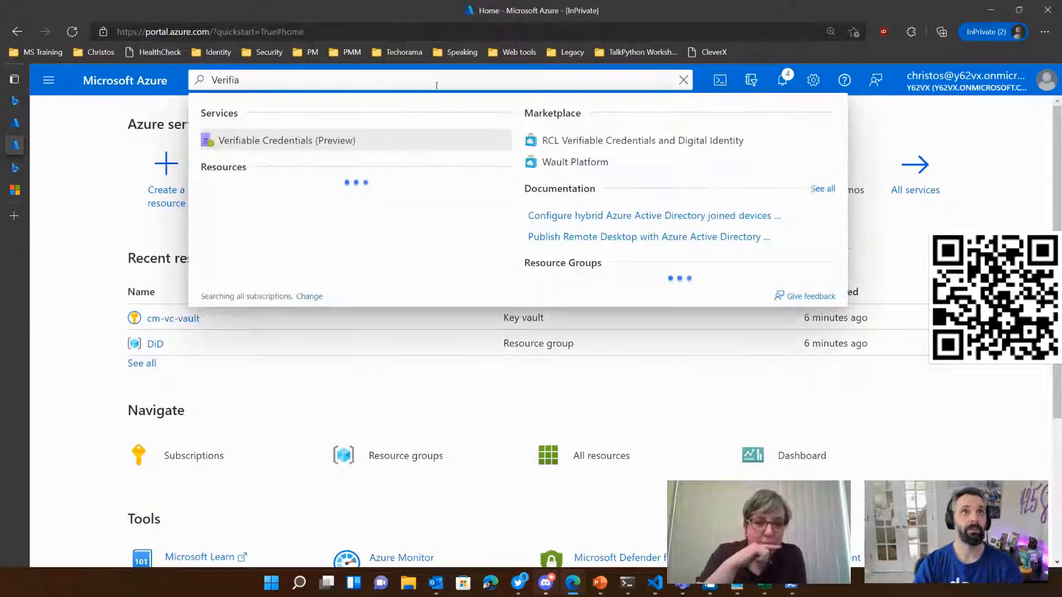
pyautogui.press('Return')
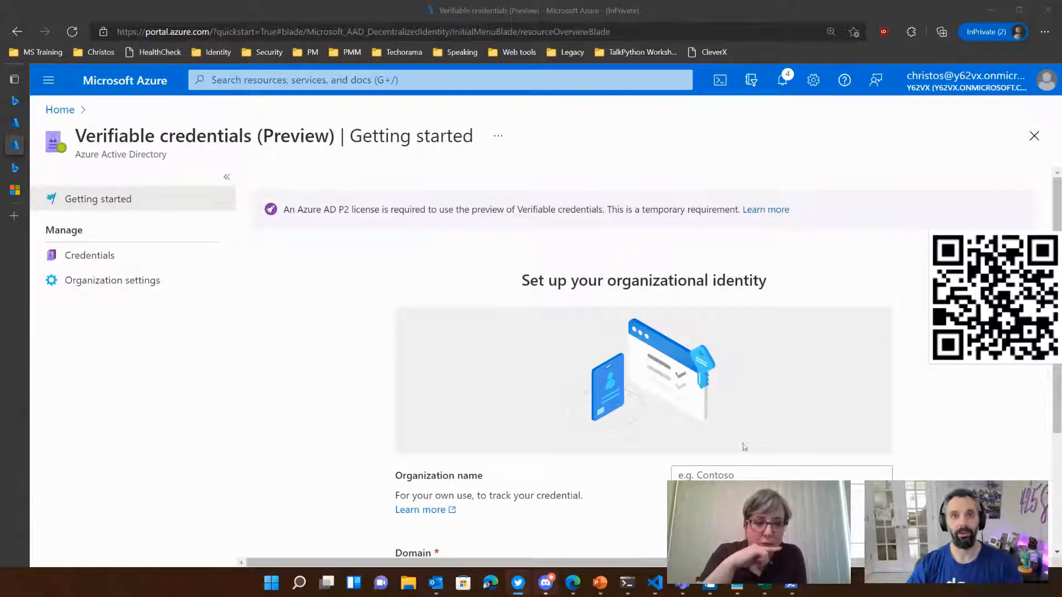
# Step: Enter ChristosLTD as the organization name in the organizational identity setup
pyautogui.click(742, 475)
pyautogui.scroll(-3, 644, 332)
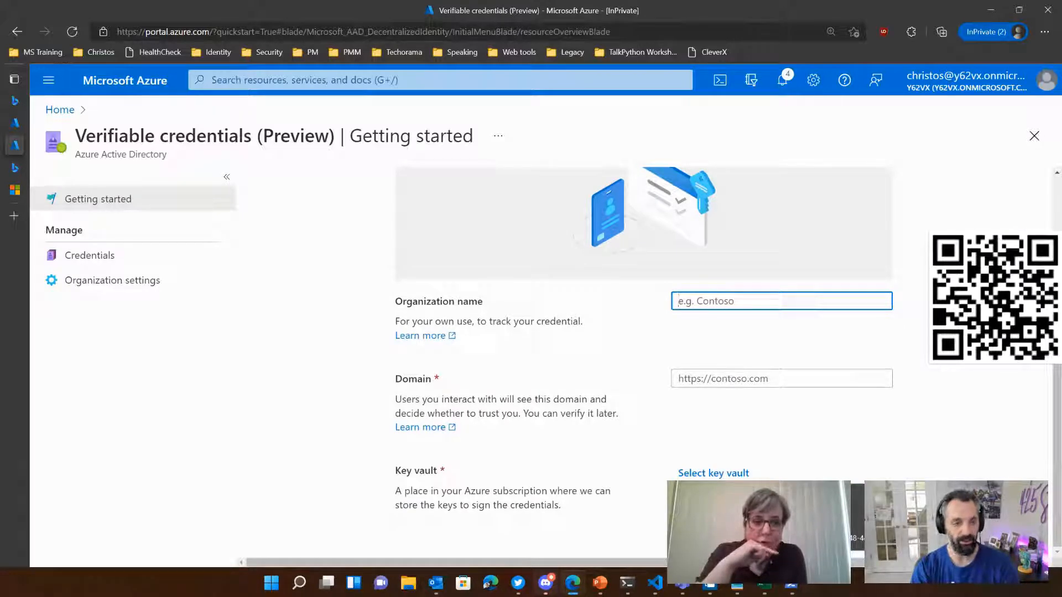
pyautogui.write('Chrit')
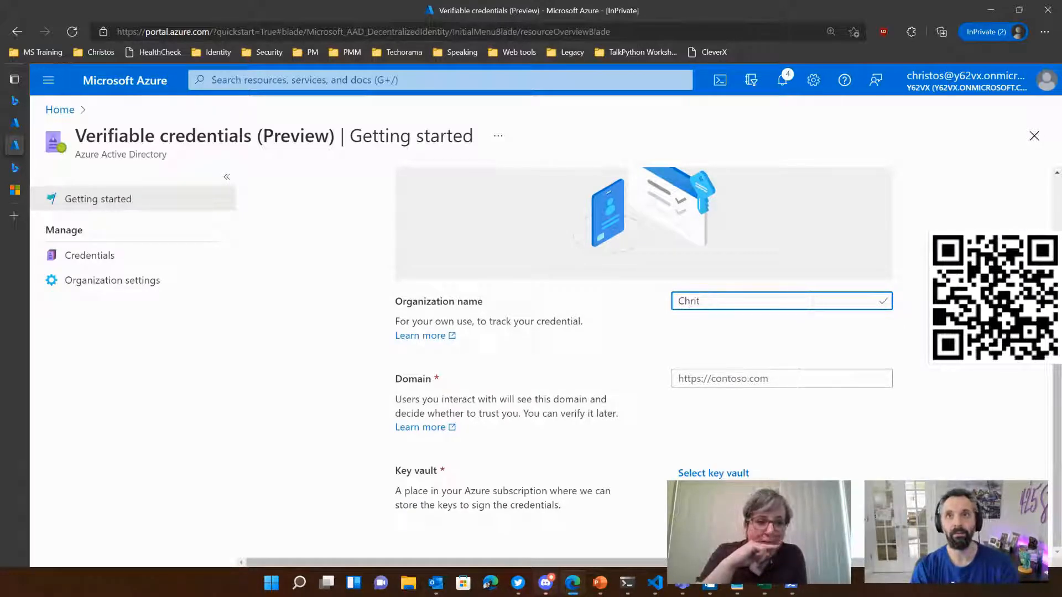
pyautogui.press('BackSpace')
pyautogui.write('stos L')
pyautogui.press('BackSpace')
pyautogui.press('BackSpace')
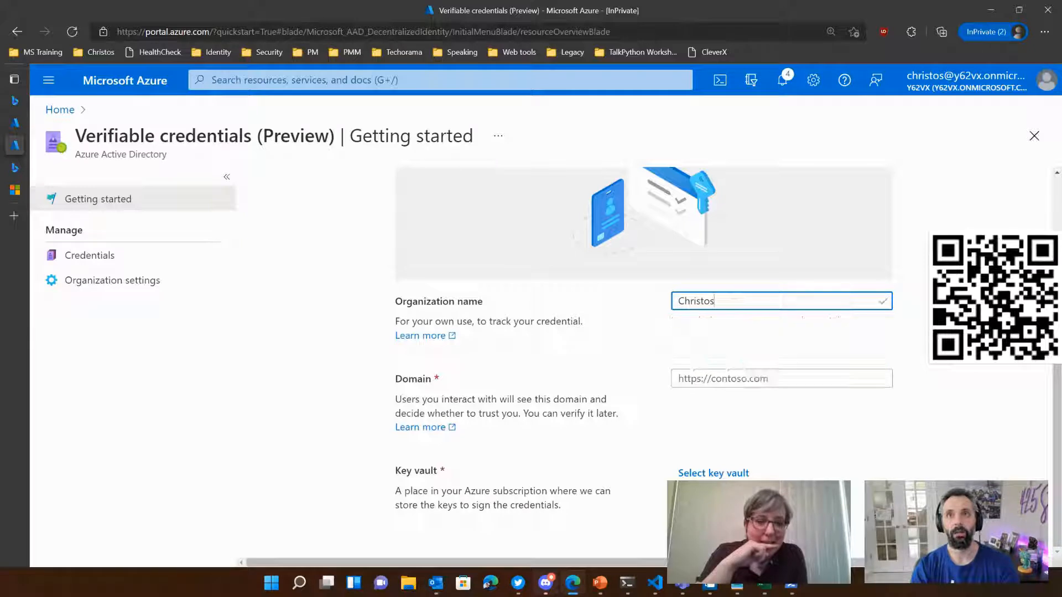
pyautogui.write('LTD')
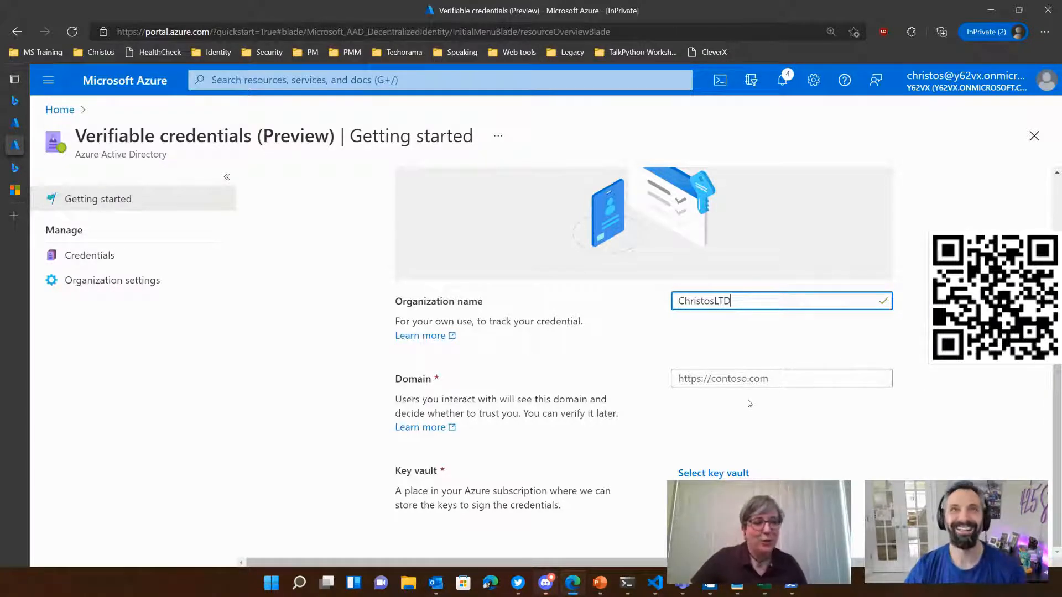
# Step: Search the web for "domain lookup" in a new tab and open the Domain.com WHOIS lookup page
pyautogui.hotkey('ctrl', 't')
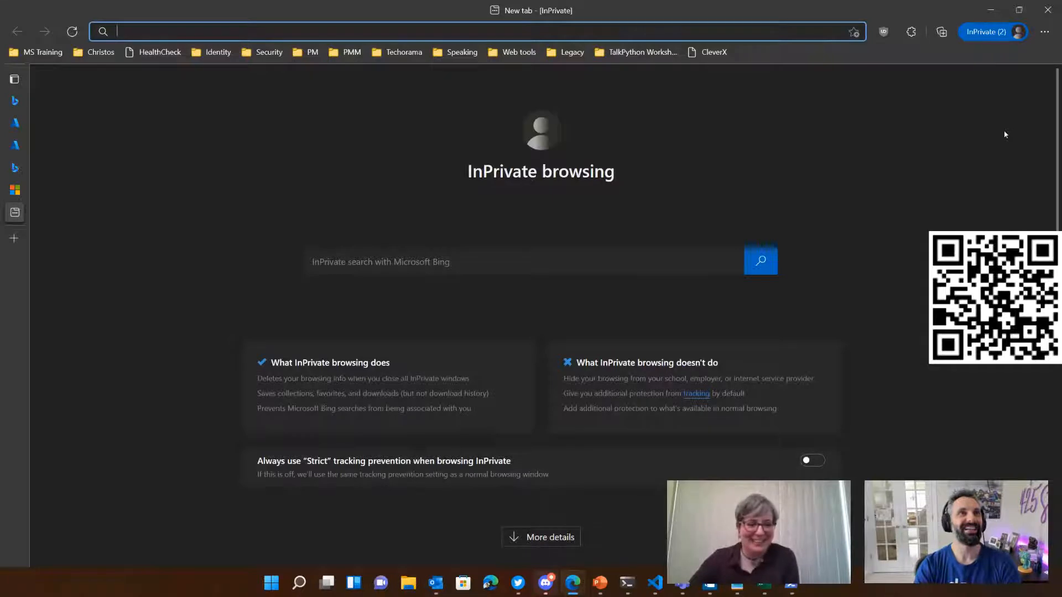
pyautogui.write('domain looku')
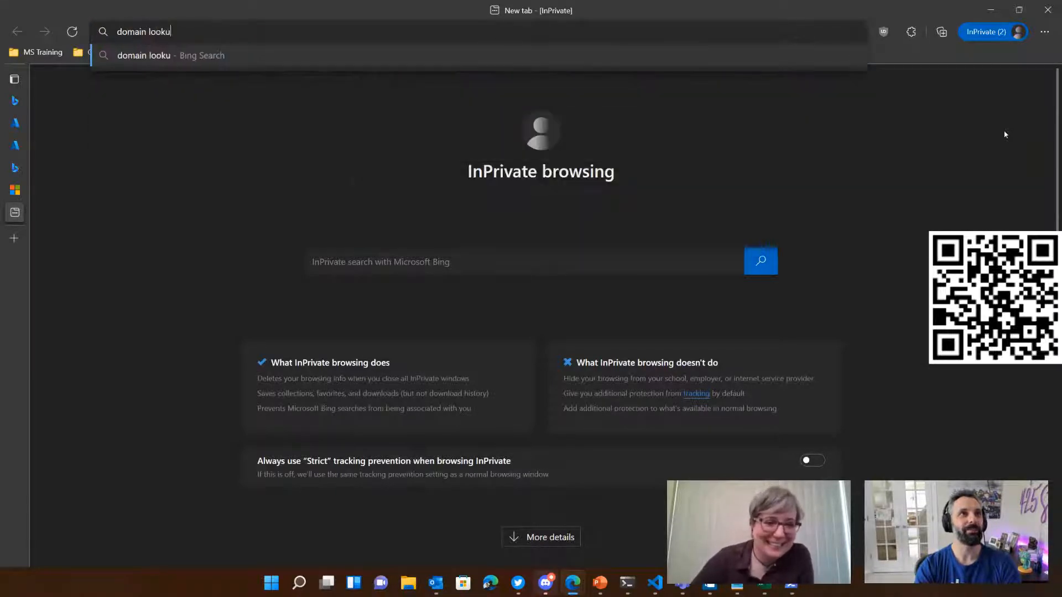
pyautogui.write('p')
pyautogui.press('Return')
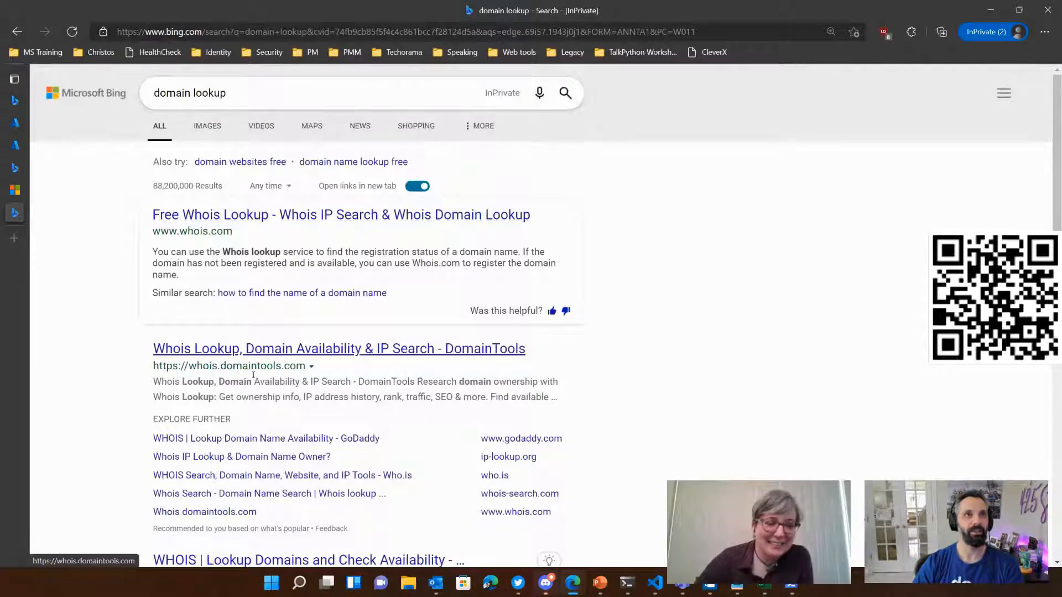
pyautogui.scroll(-4, 260, 332)
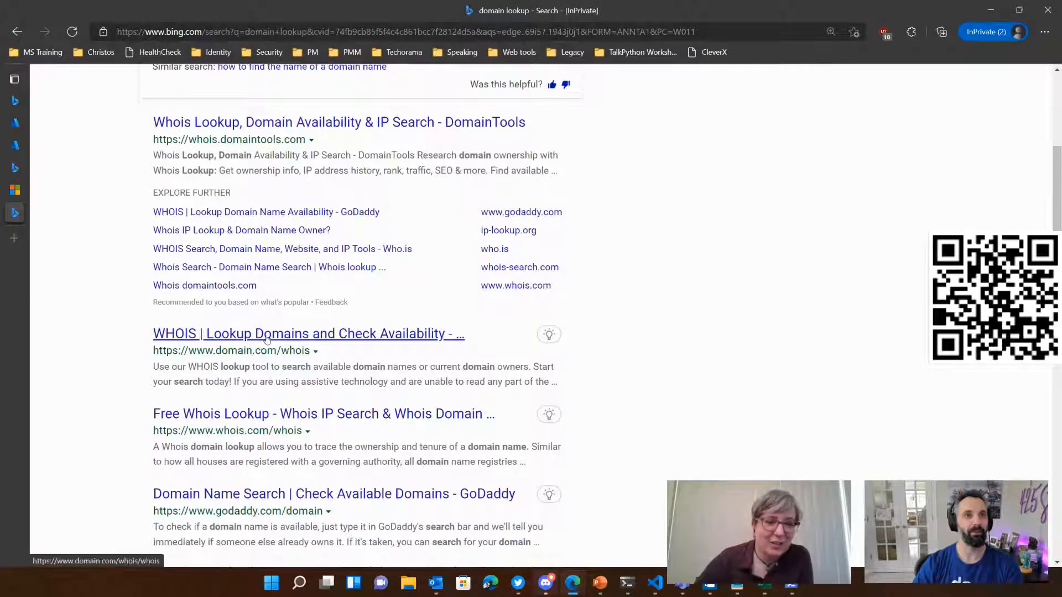
pyautogui.click(270, 335)
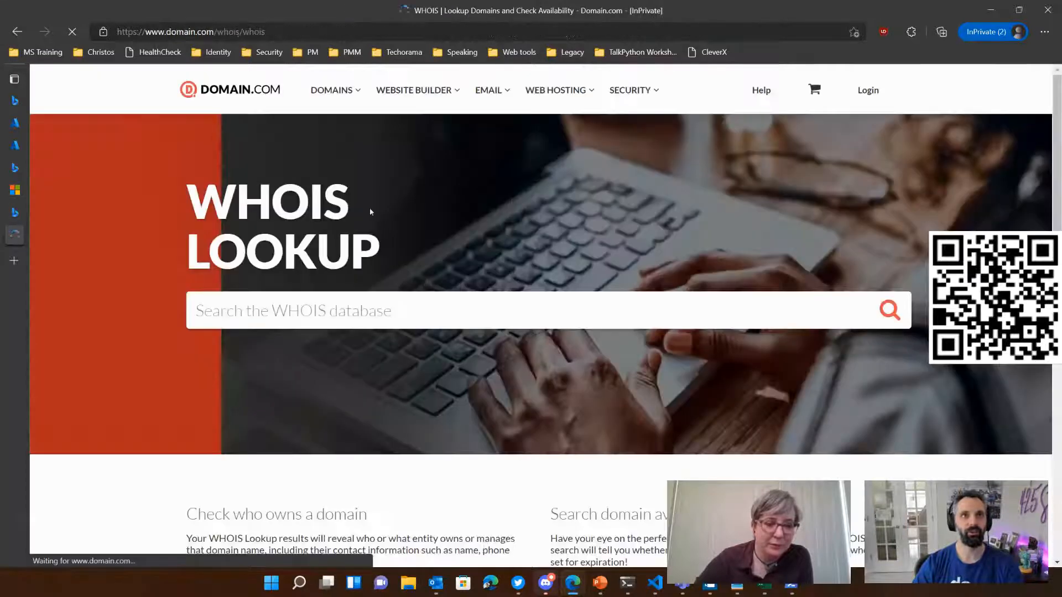
# Step: Look up christosltd in the WHOIS database, complete the reCAPTCHA, and add christosltd.com to the cart
pyautogui.click(342, 312)
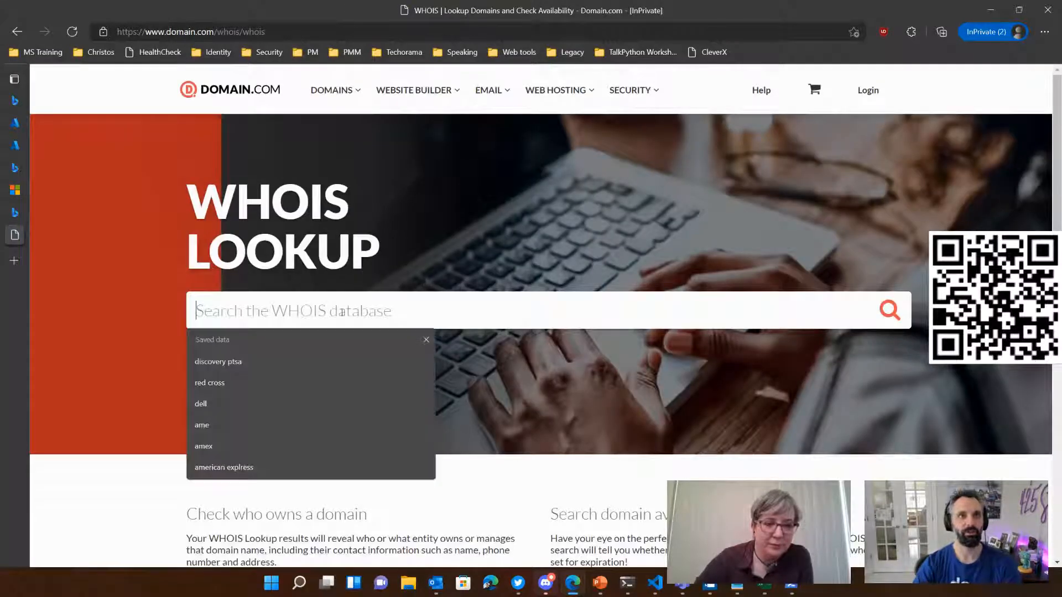
pyautogui.write('christosltd')
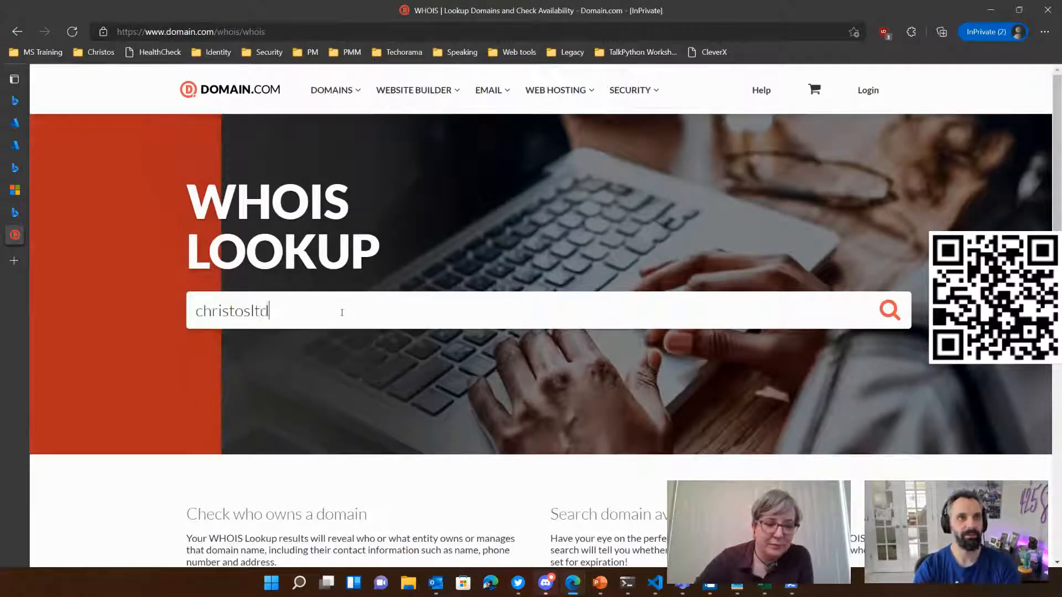
pyautogui.press('Return')
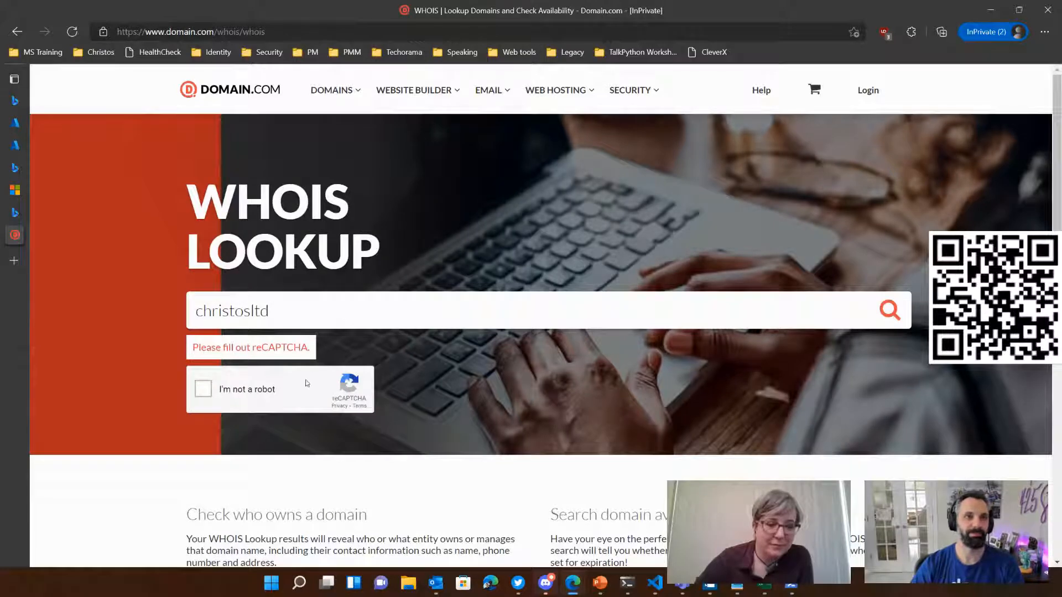
pyautogui.click(203, 389)
pyautogui.scroll(-5, 587, 437)
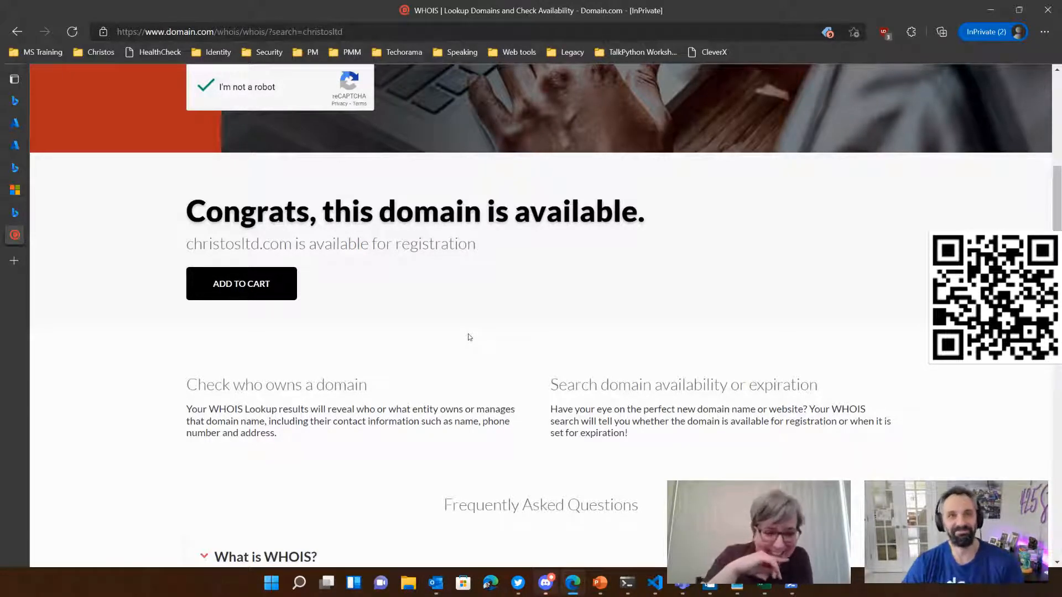
pyautogui.click(248, 294)
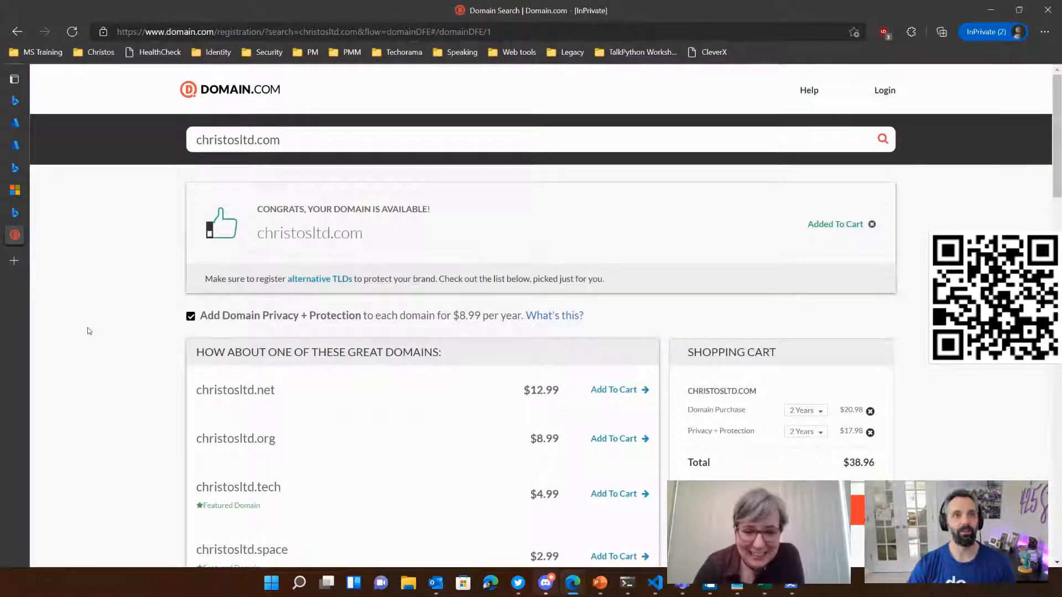
# Step: Examine the suggested alternative christosltd domains, their prices, and the shopping cart
pyautogui.scroll(-2, 253, 446)
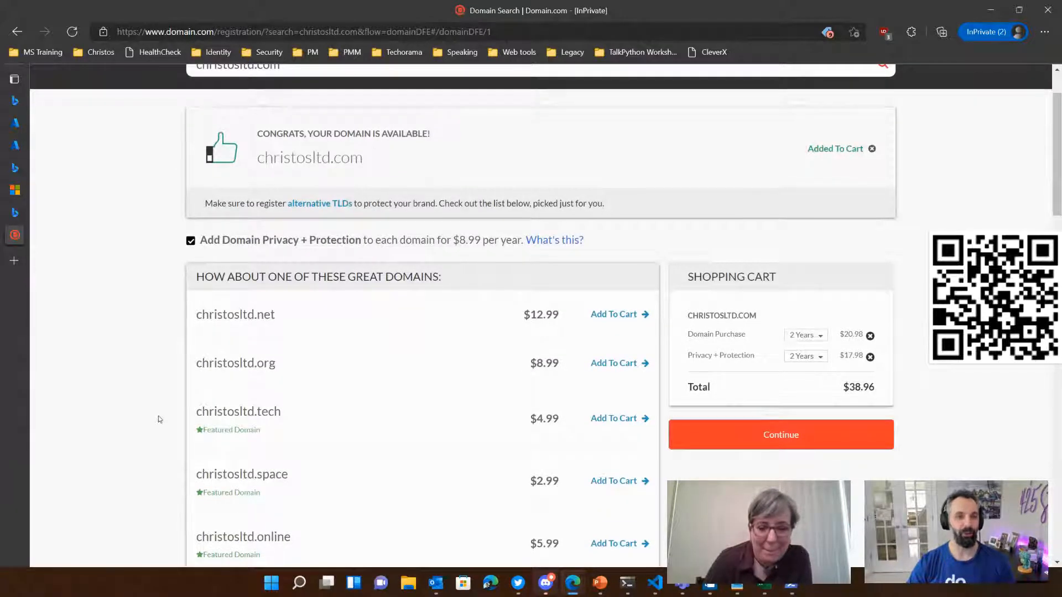
pyautogui.scroll(-5, 164, 417)
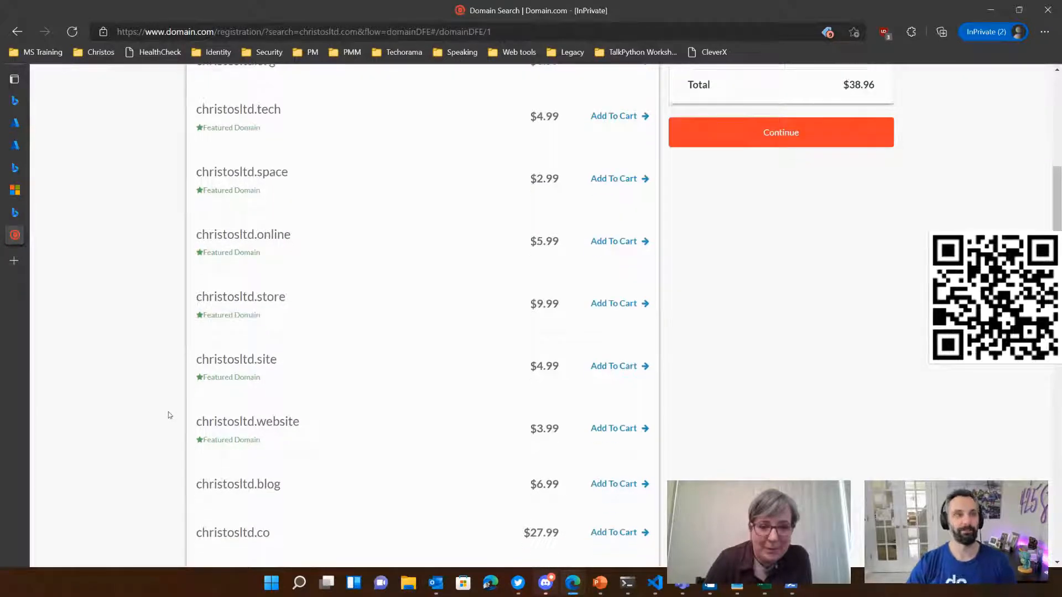
pyautogui.scroll(-2, 168, 415)
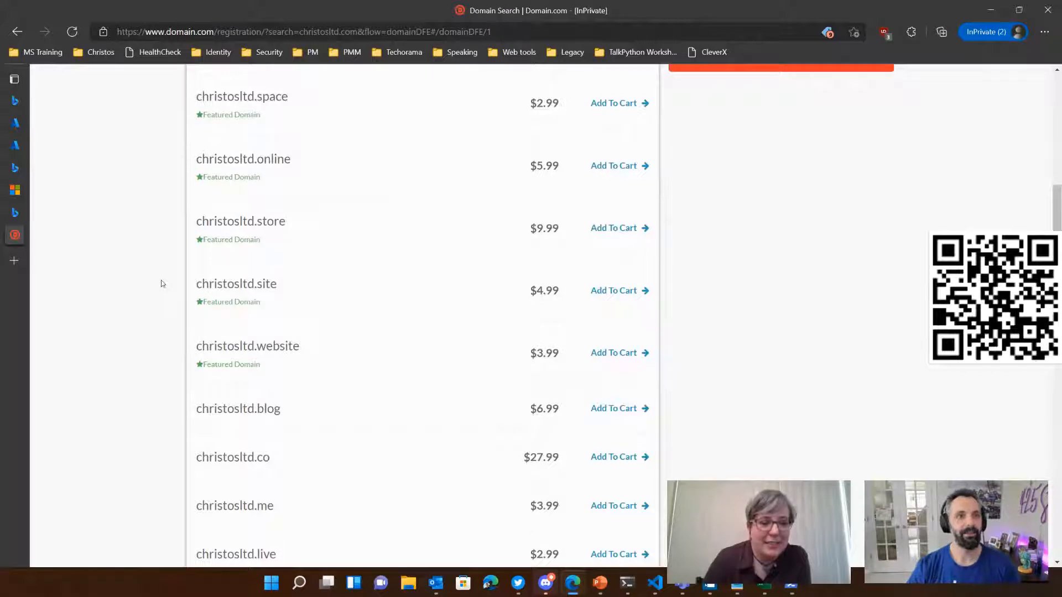
pyautogui.scroll(-2, 163, 282)
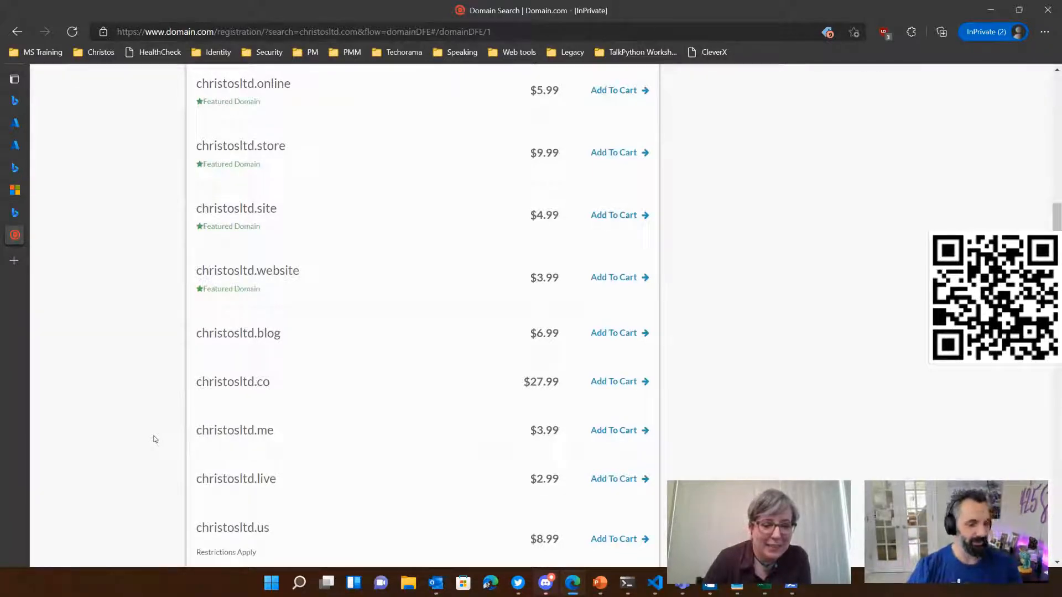
pyautogui.scroll(-1, 151, 393)
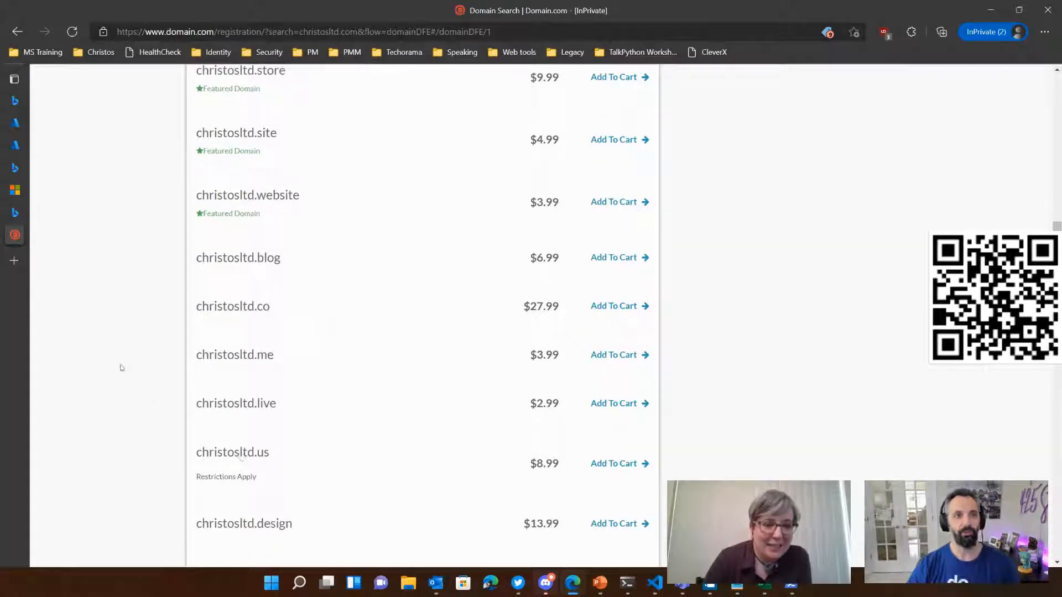
pyautogui.scroll(-5, 127, 376)
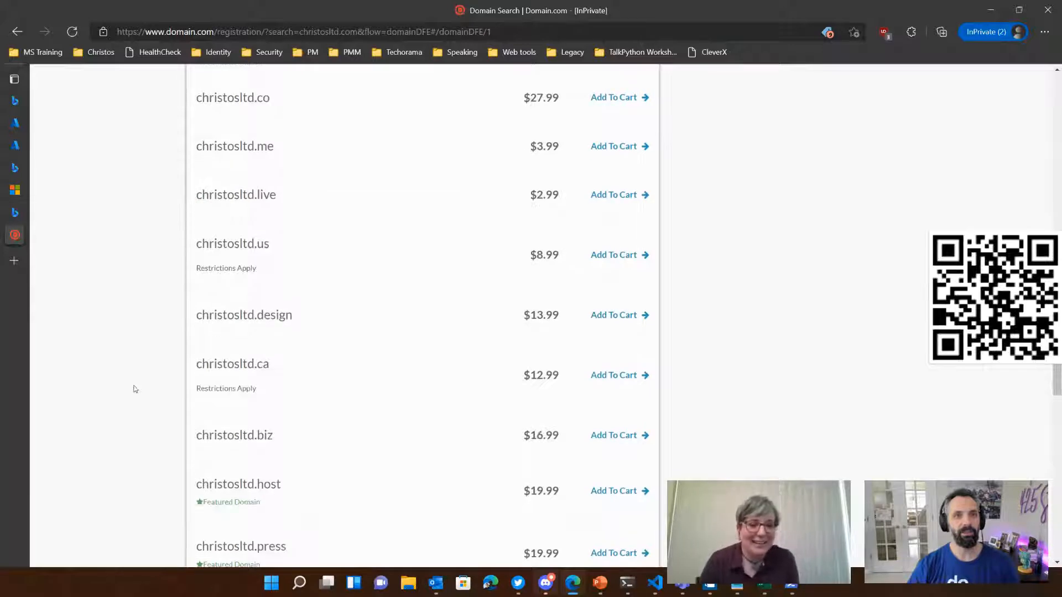
pyautogui.scroll(8, 138, 393)
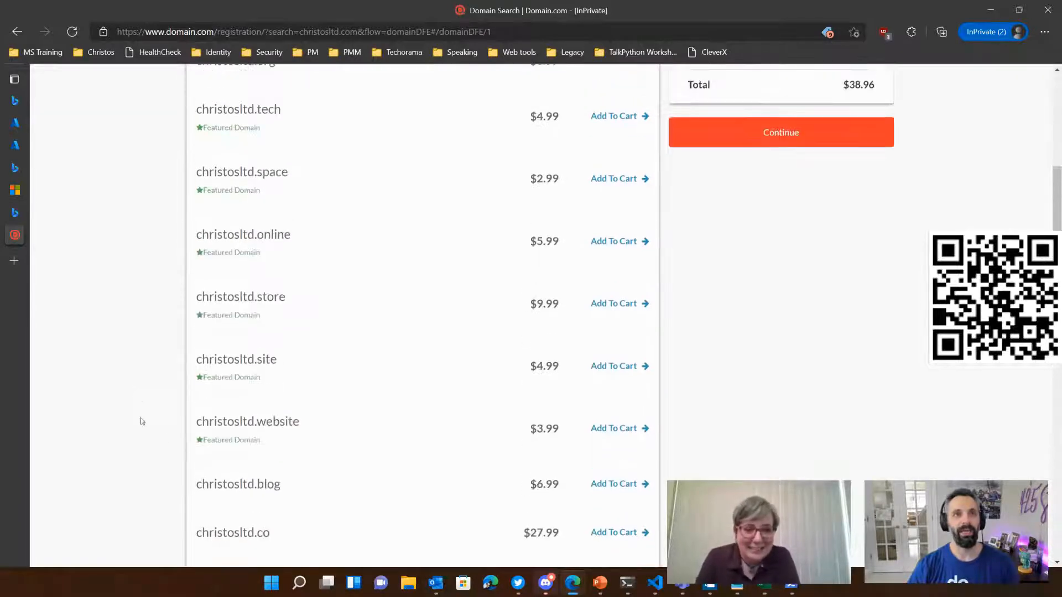
pyautogui.moveTo(237, 432)
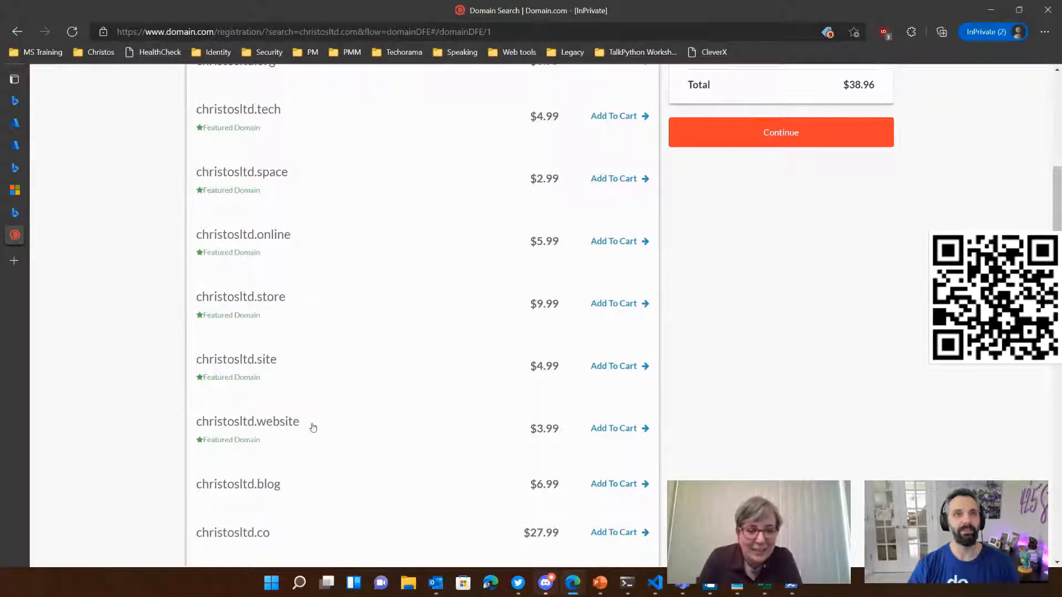
pyautogui.scroll(1, 139, 387)
pyautogui.scroll(-1, 138, 376)
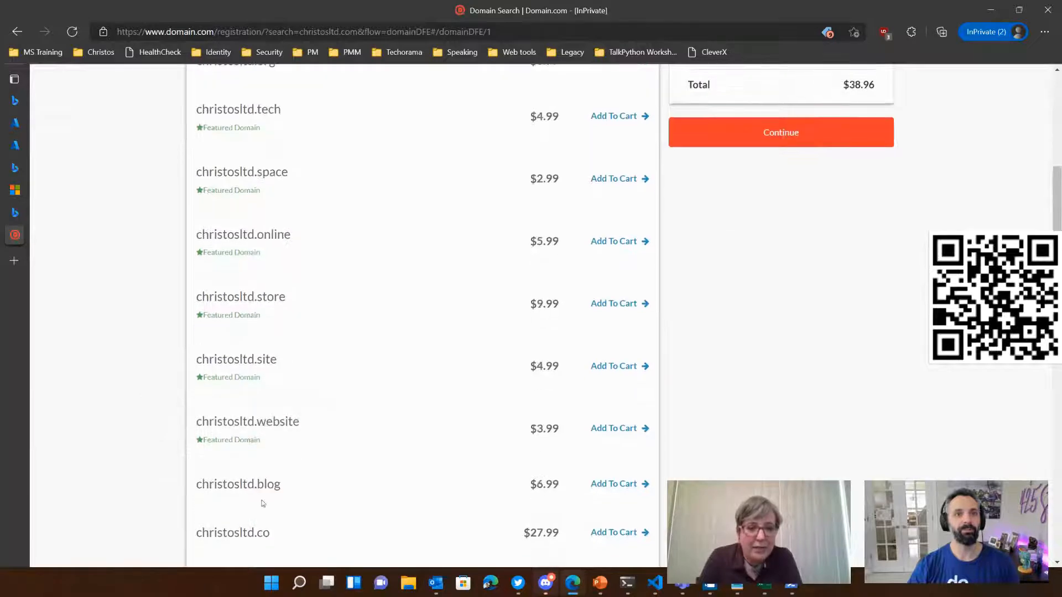
pyautogui.scroll(3, 139, 362)
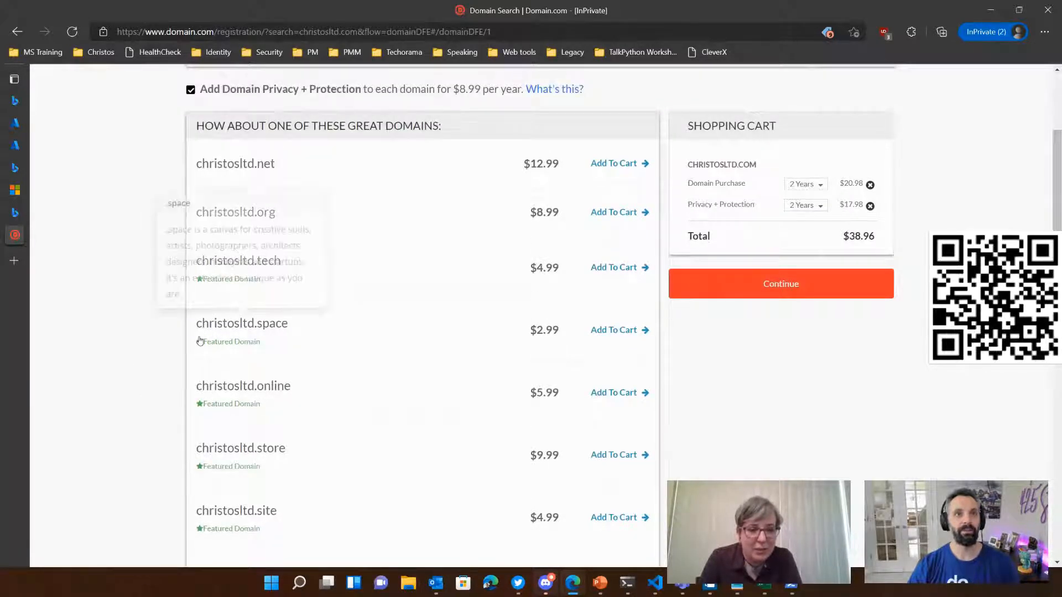
pyautogui.moveTo(230, 326)
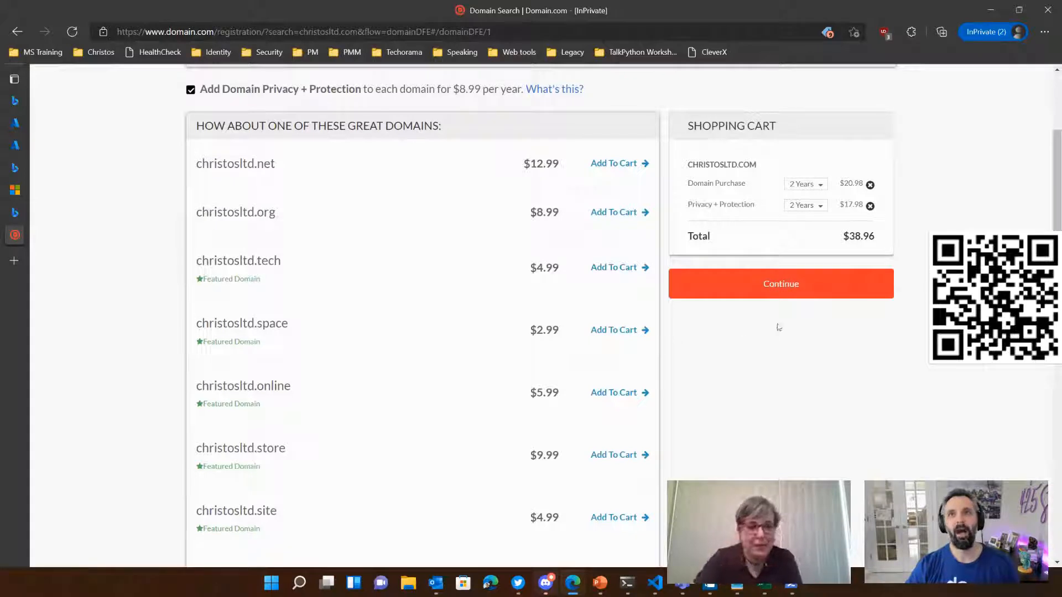
# Step: Search the web for cloudflare and open the official Cloudflare website
pyautogui.click(522, 31)
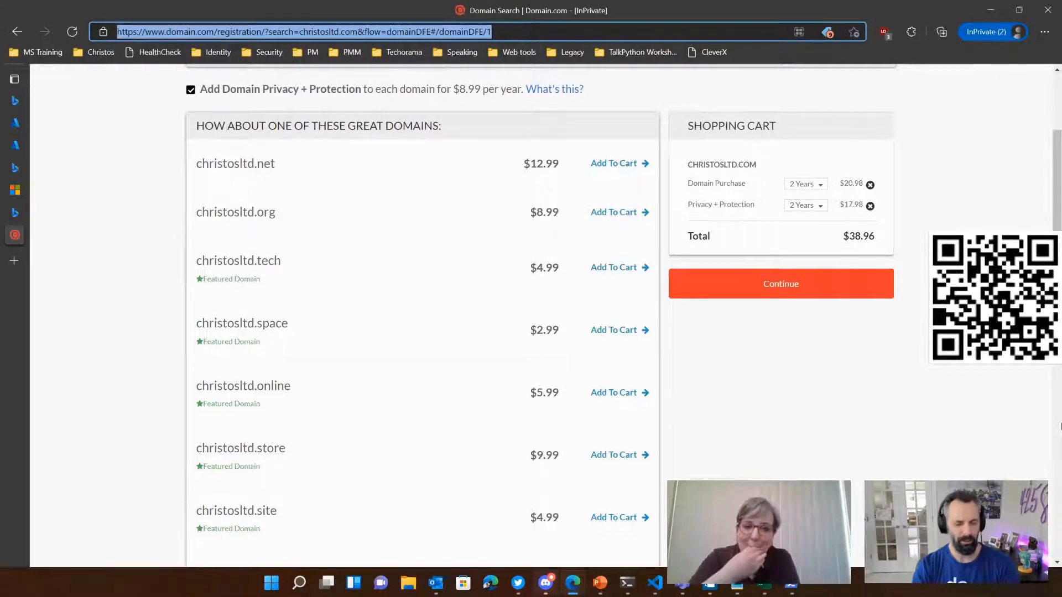
pyautogui.write('cloud')
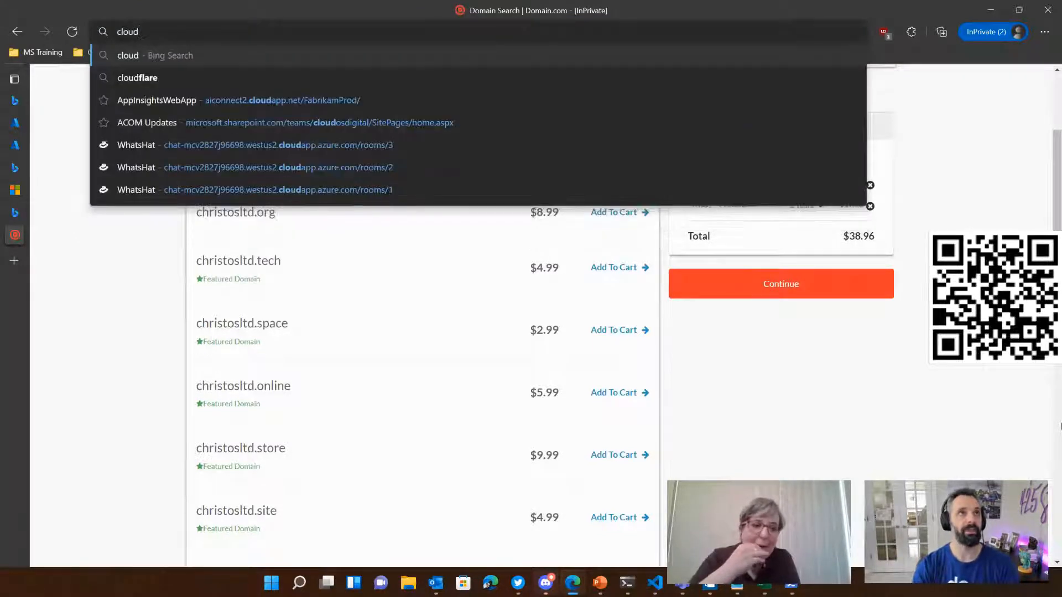
pyautogui.press('Down')
pyautogui.press('Return')
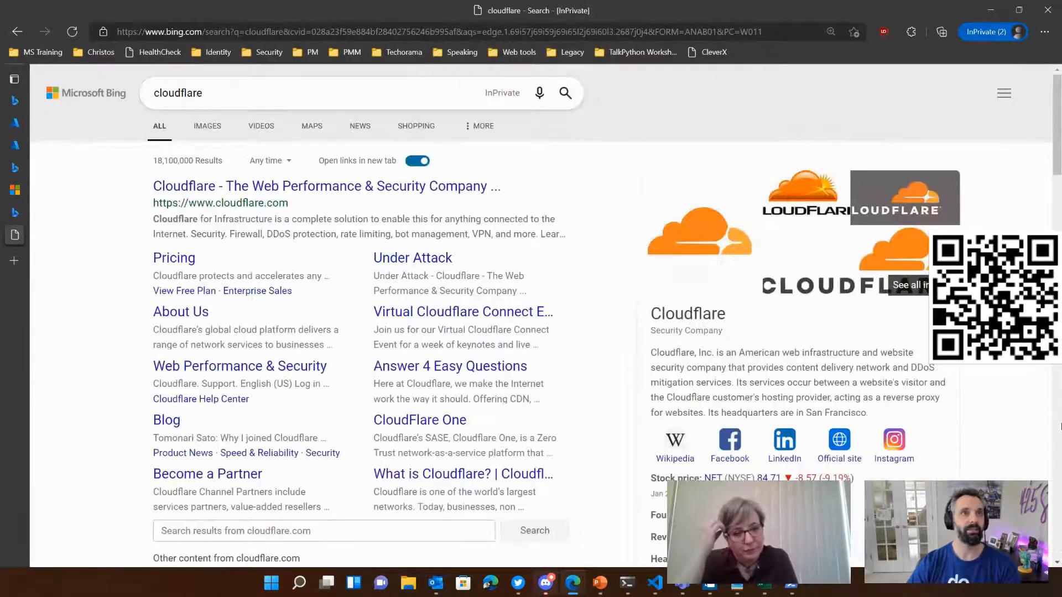
pyautogui.click(276, 182)
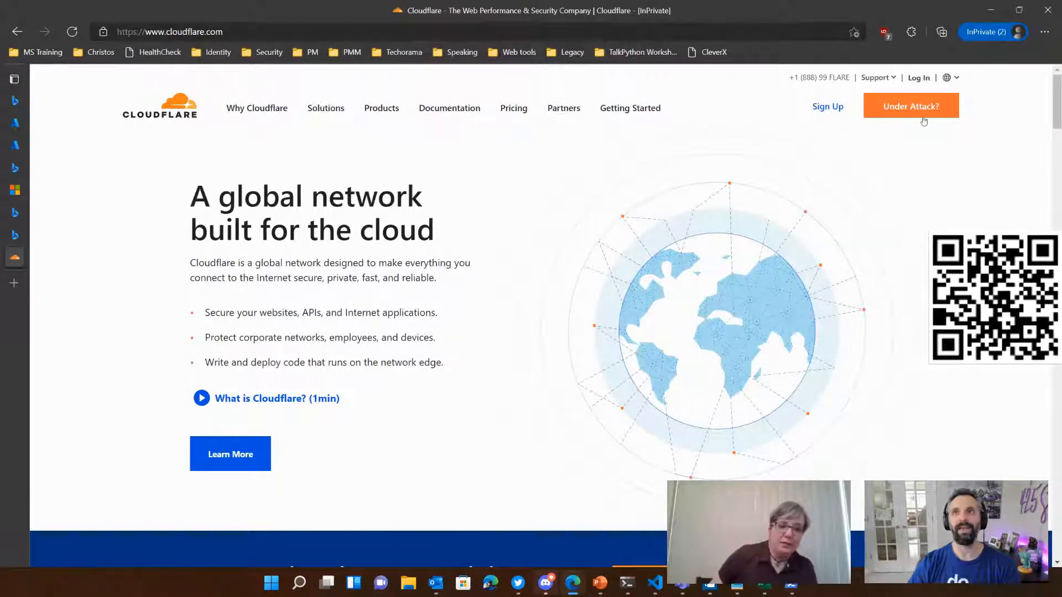
# Step: Log in to the Cloudflare dashboard with the saved account e-mail and password
pyautogui.click(918, 79)
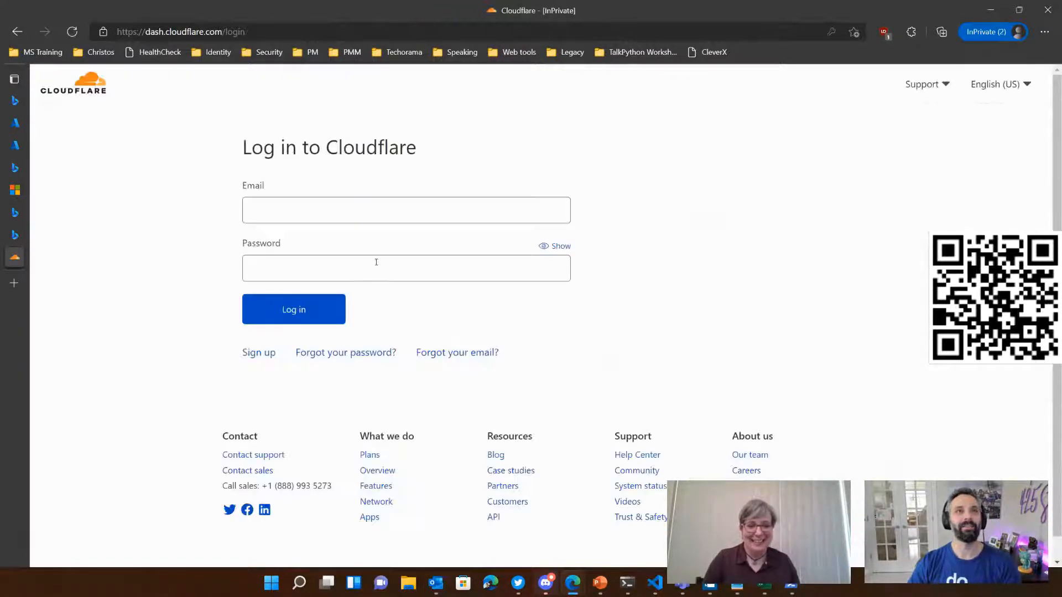
pyautogui.click(343, 210)
pyautogui.click(314, 257)
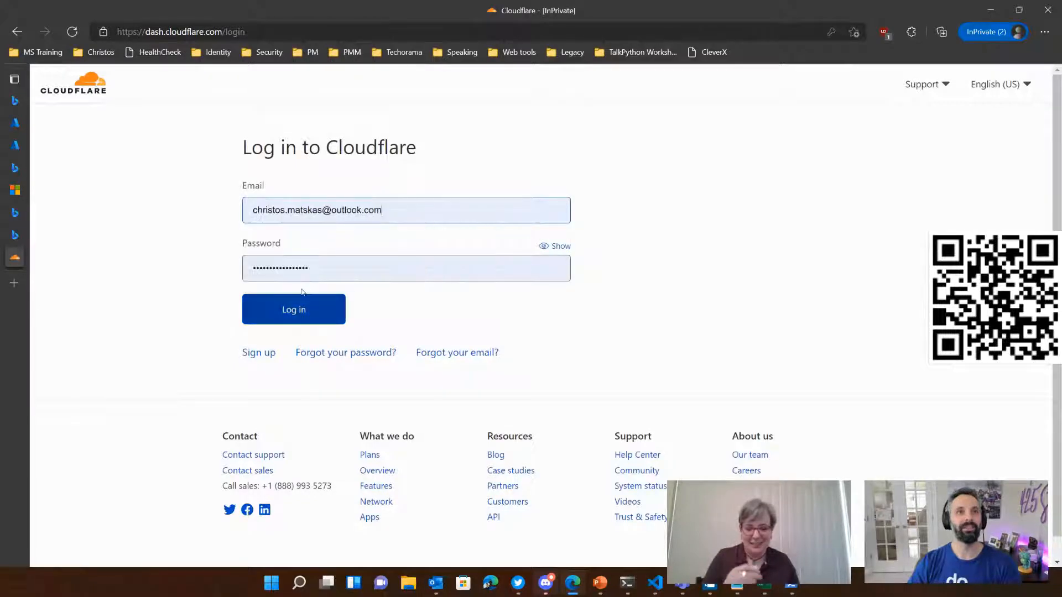
pyautogui.click(301, 305)
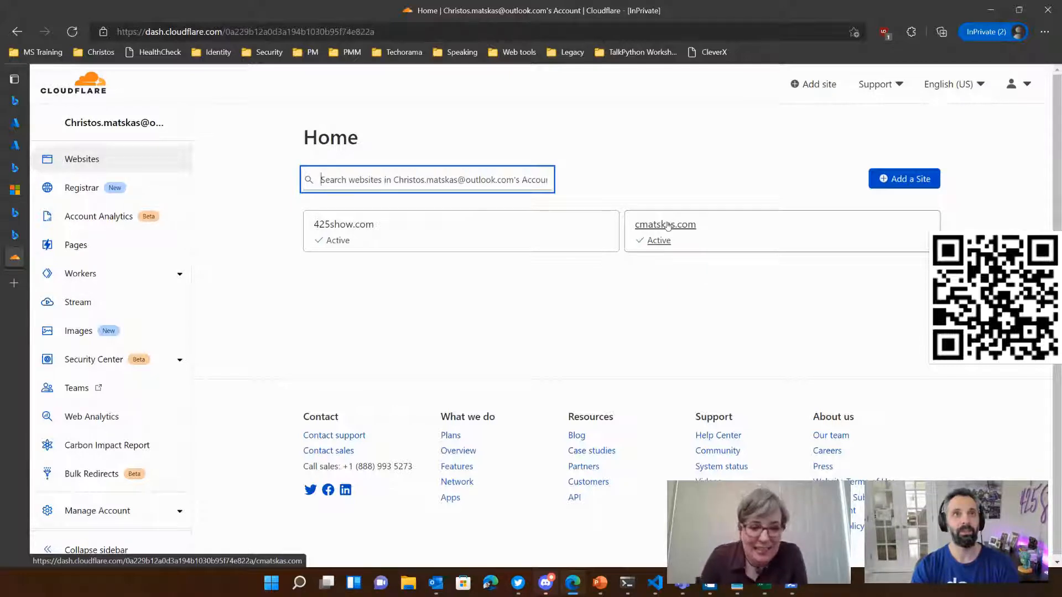
# Step: Search the account's websites for christosltd.space
pyautogui.write('christos.l')
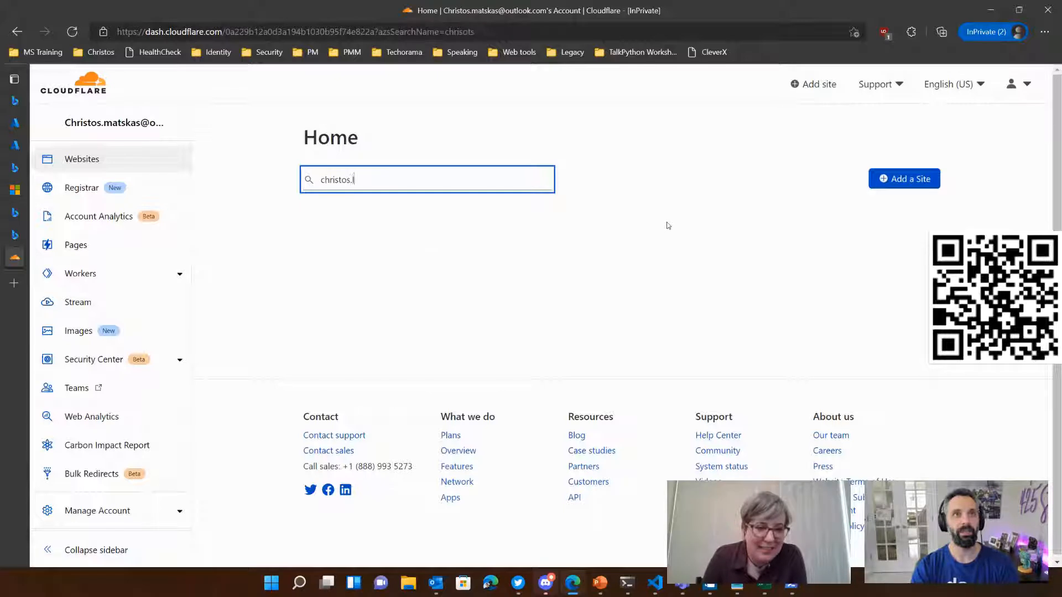
pyautogui.press('BackSpace')
pyautogui.write('ltd')
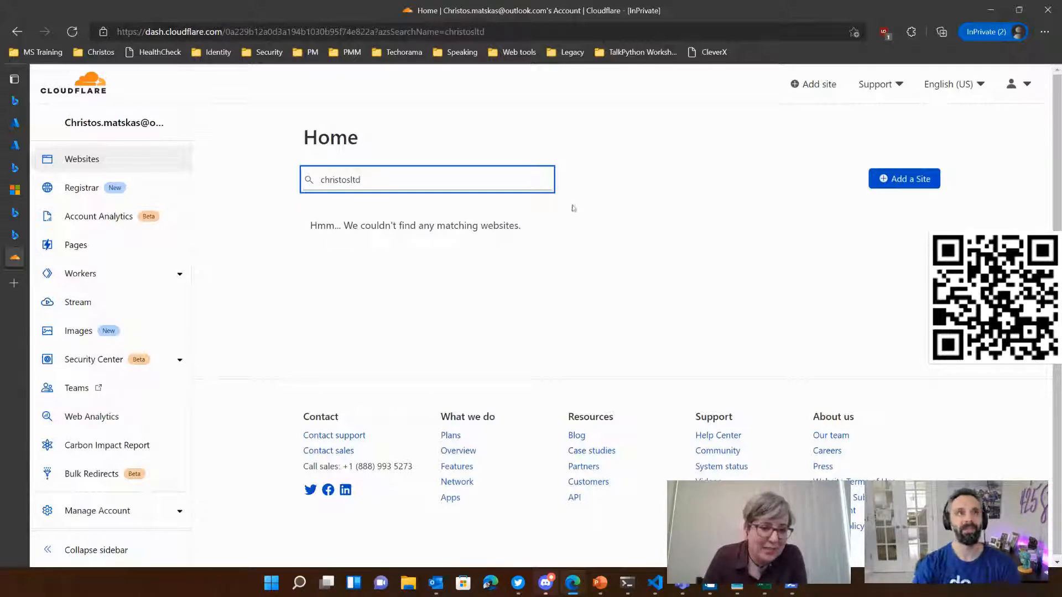
pyautogui.write('.space')
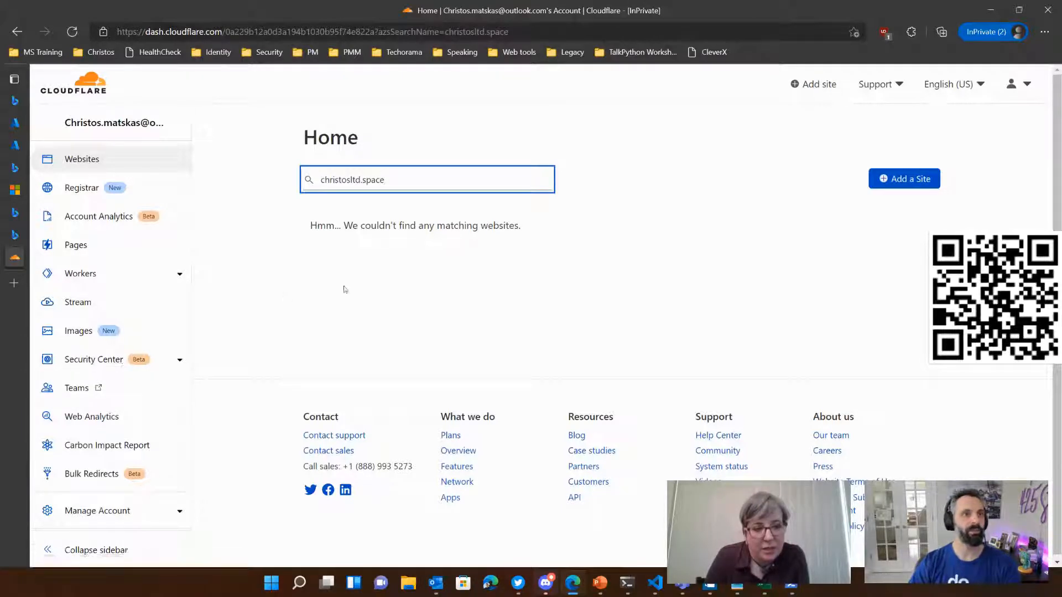
pyautogui.scroll(-3, 155, 373)
pyautogui.click(163, 368)
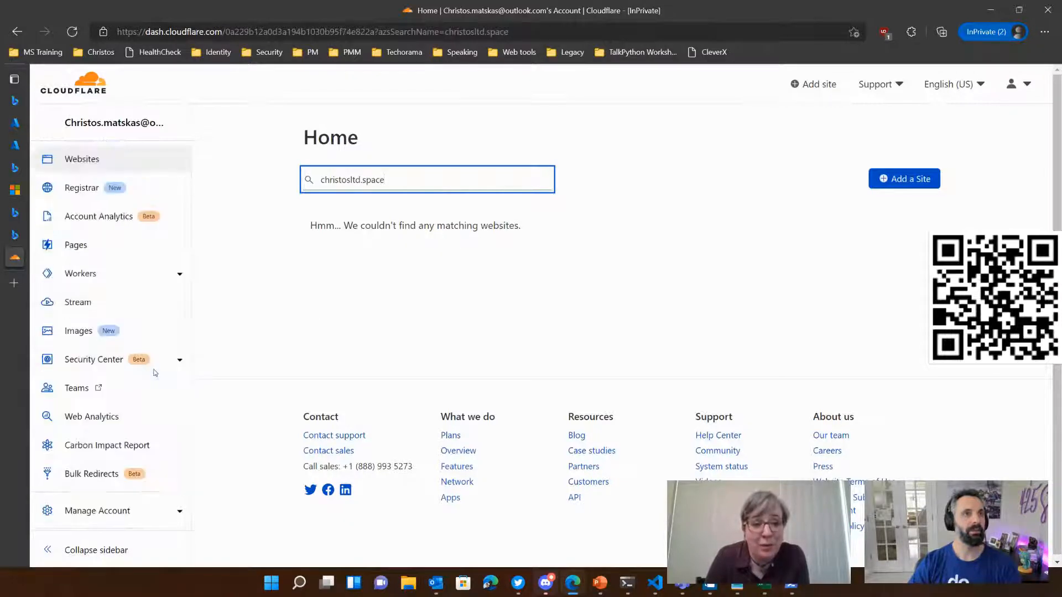
# Step: Search the web for "cloudflare domain name", open the Cloudflare Registrar article, and go from there to the account dashboard
pyautogui.click(227, 25)
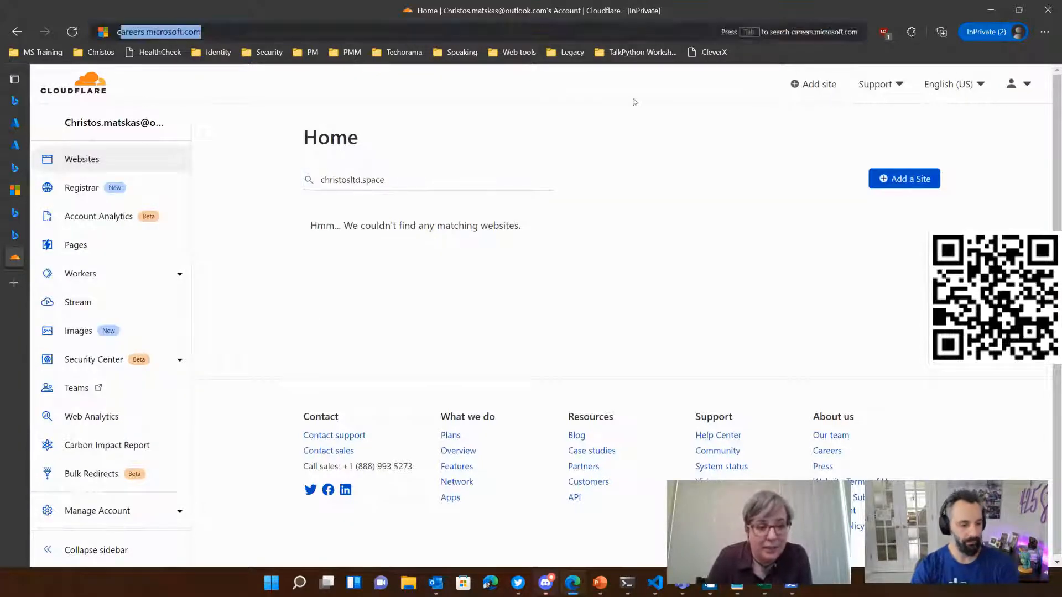
pyautogui.write('cloudfl')
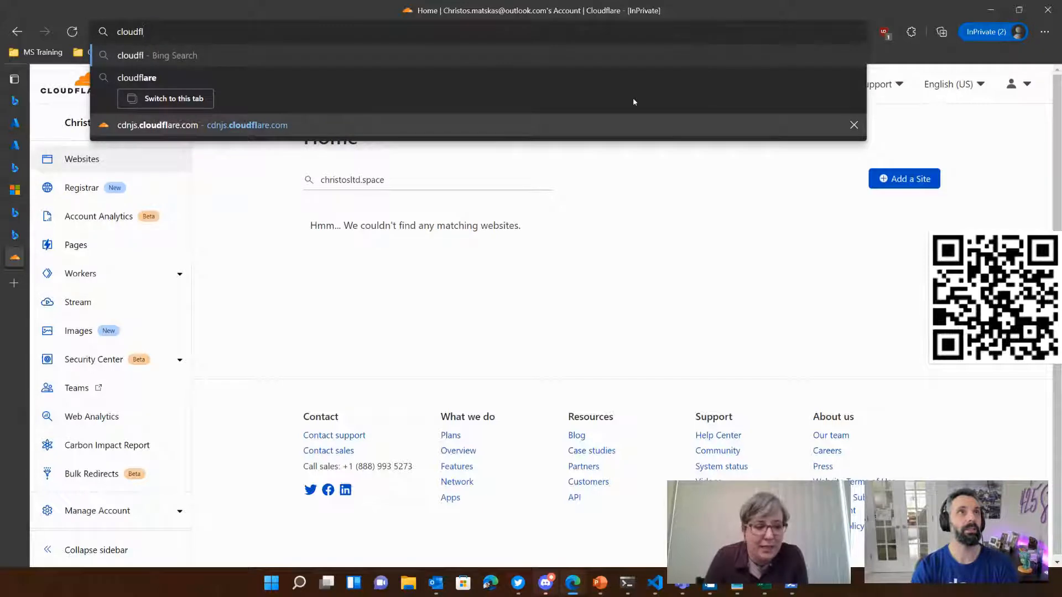
pyautogui.write('are domain name')
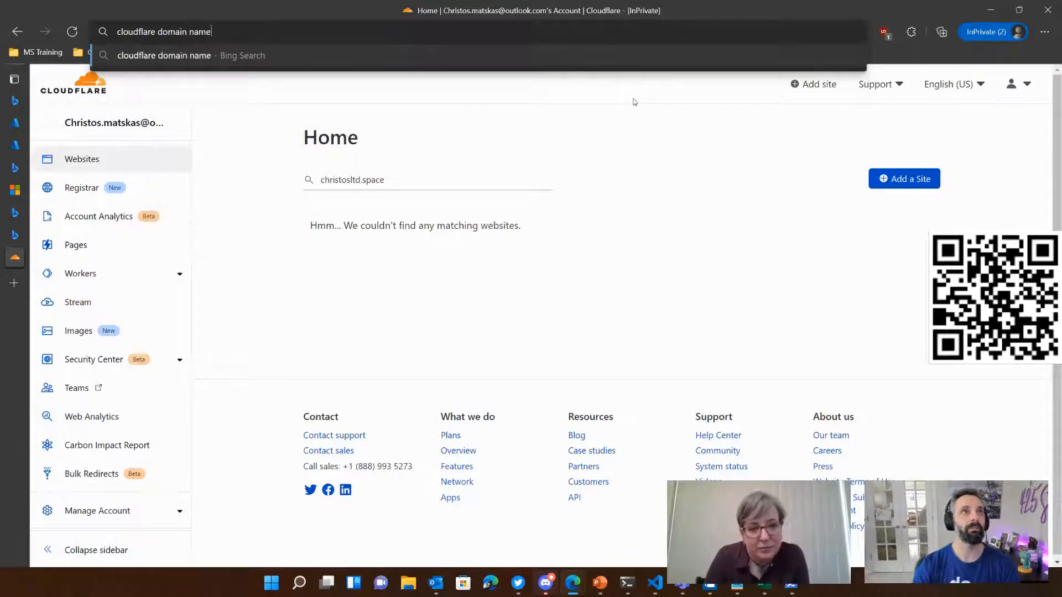
pyautogui.press('Return')
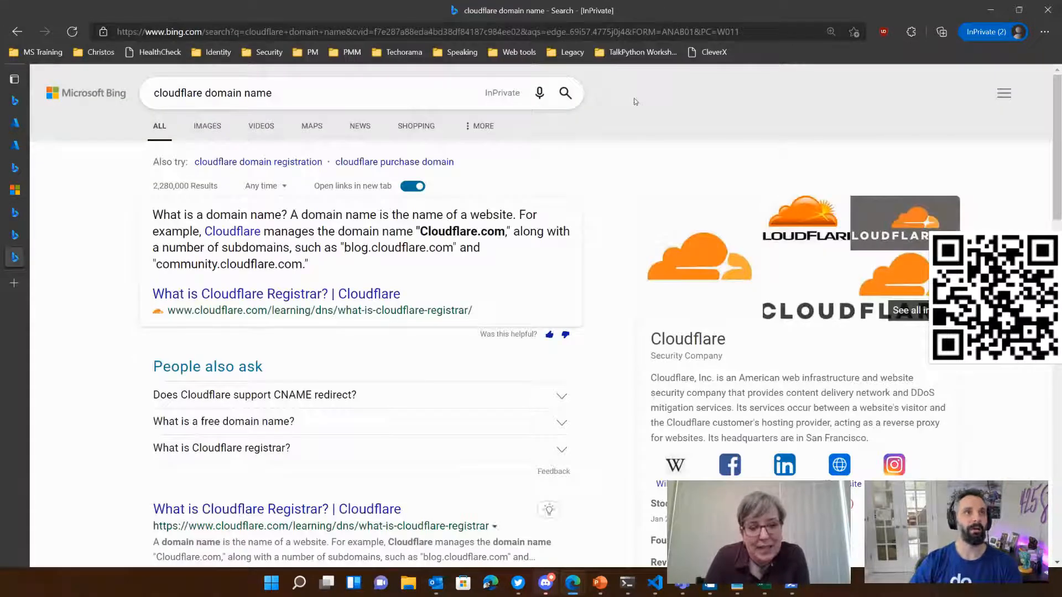
pyautogui.scroll(-1, 387, 431)
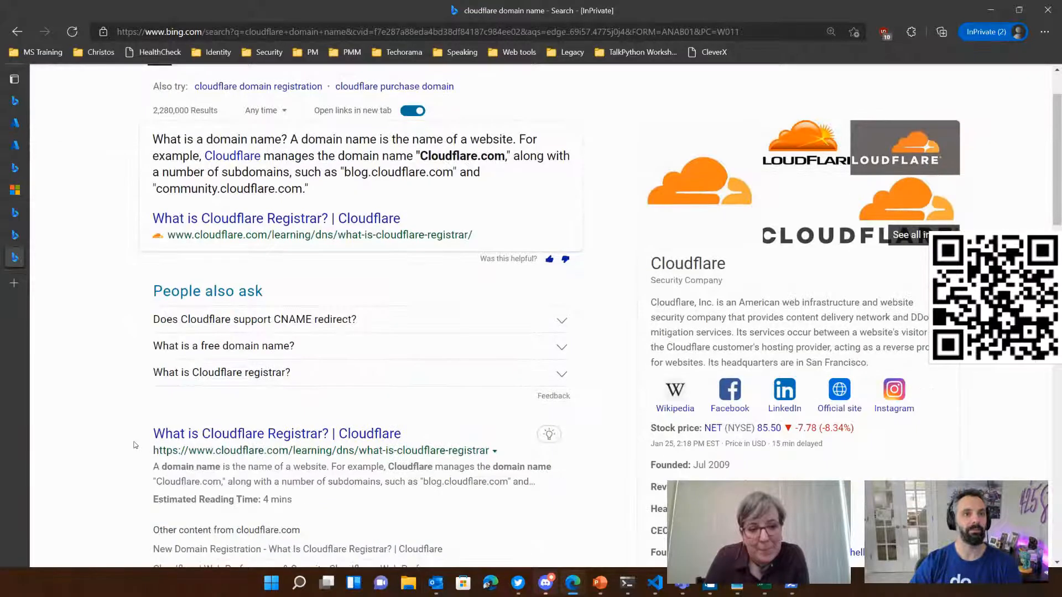
pyautogui.click(249, 435)
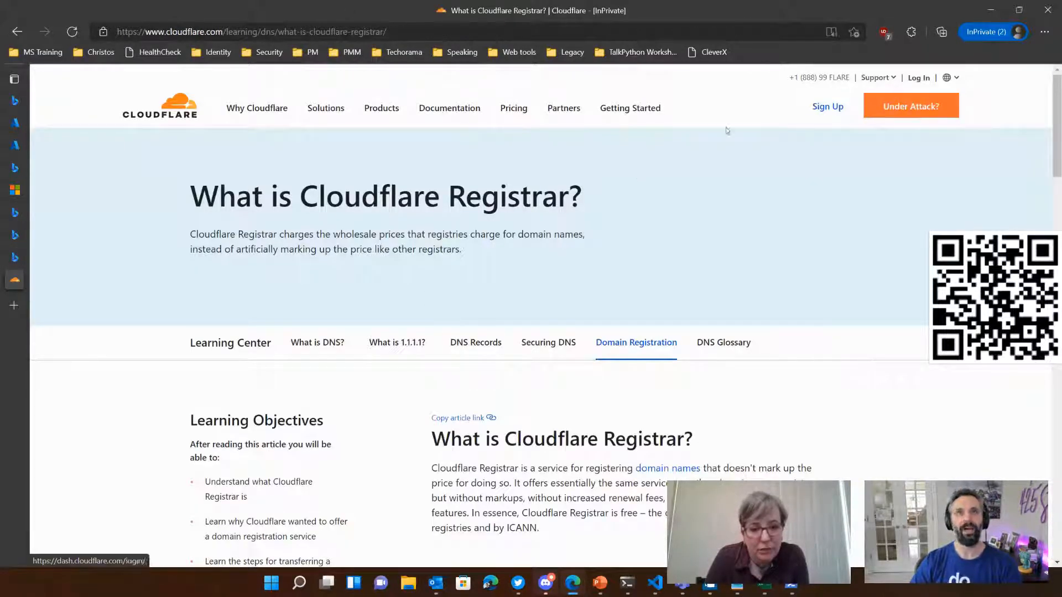
pyautogui.click(919, 77)
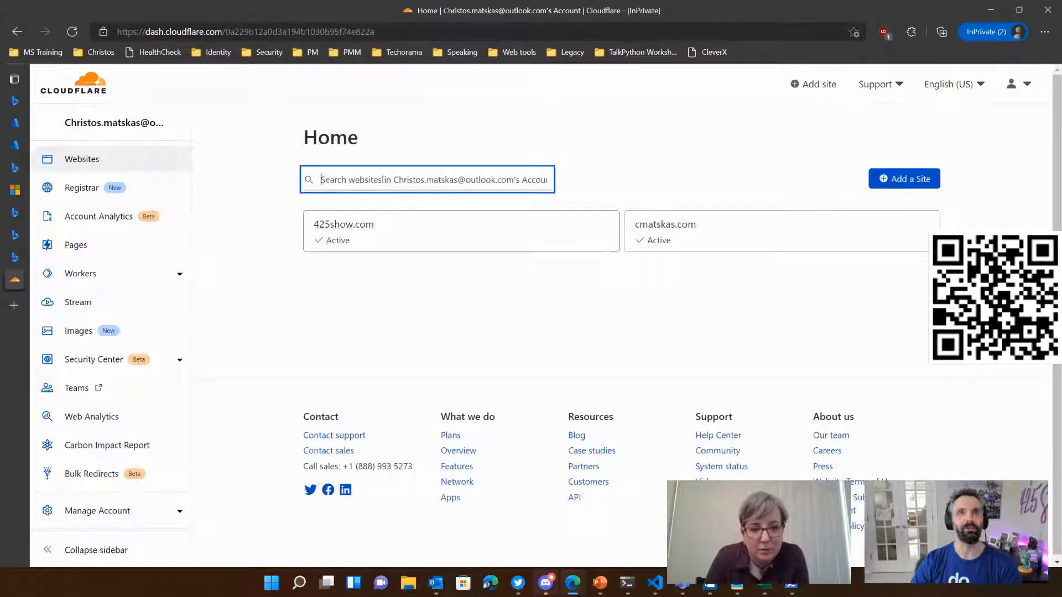
# Step: Try to add christosltd.space as a new site in the Cloudflare account
pyautogui.click(922, 177)
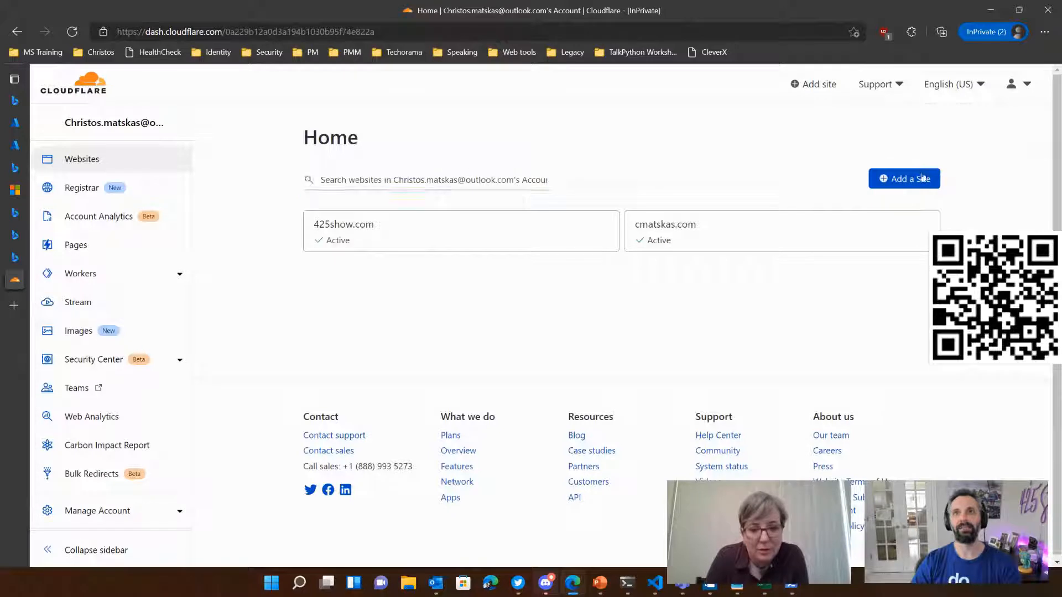
pyautogui.click(437, 186)
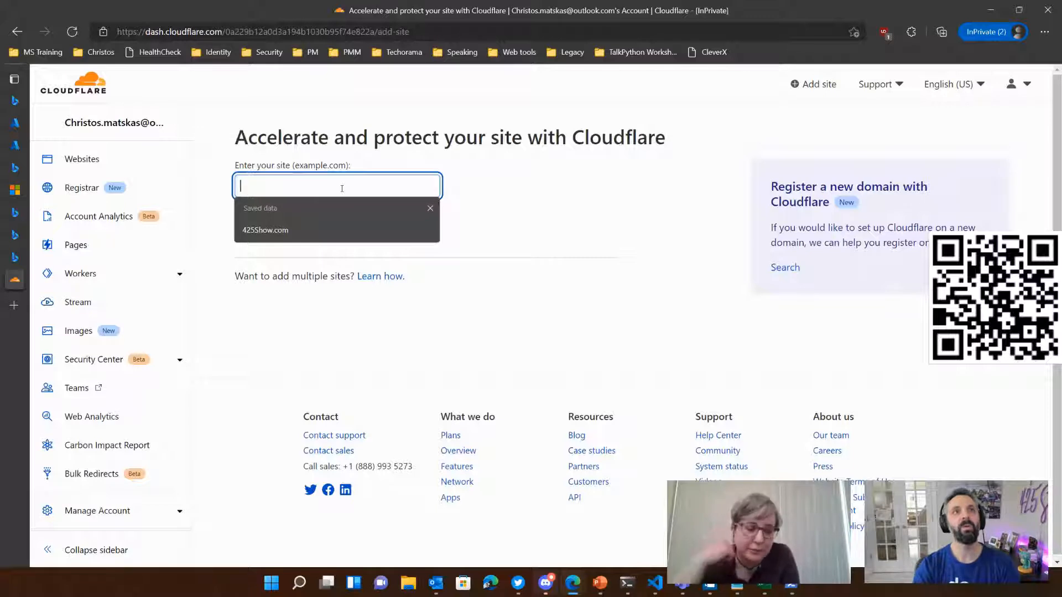
pyautogui.write('christos')
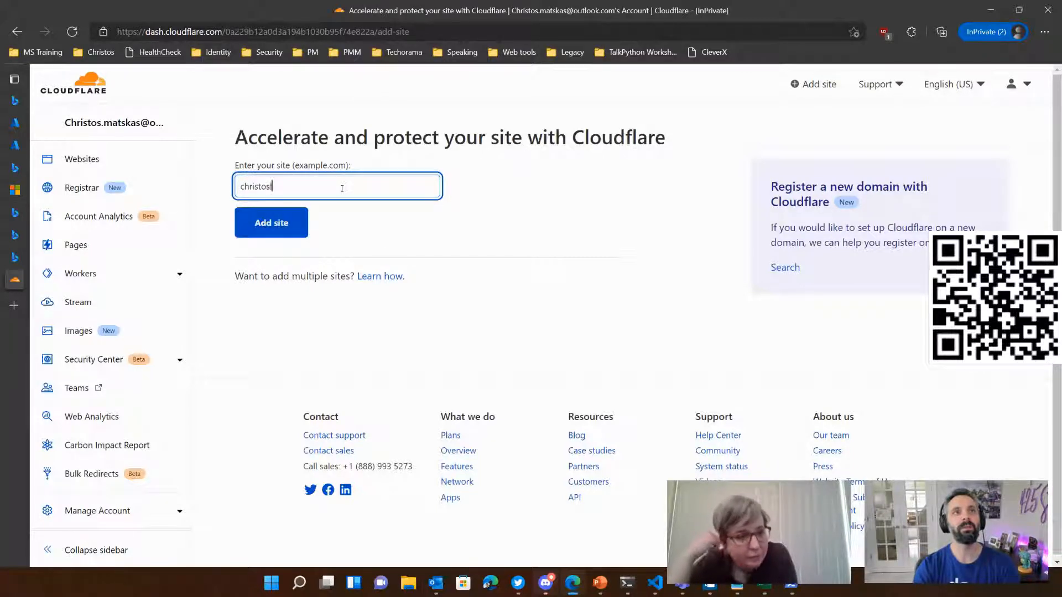
pyautogui.write('ltd.space')
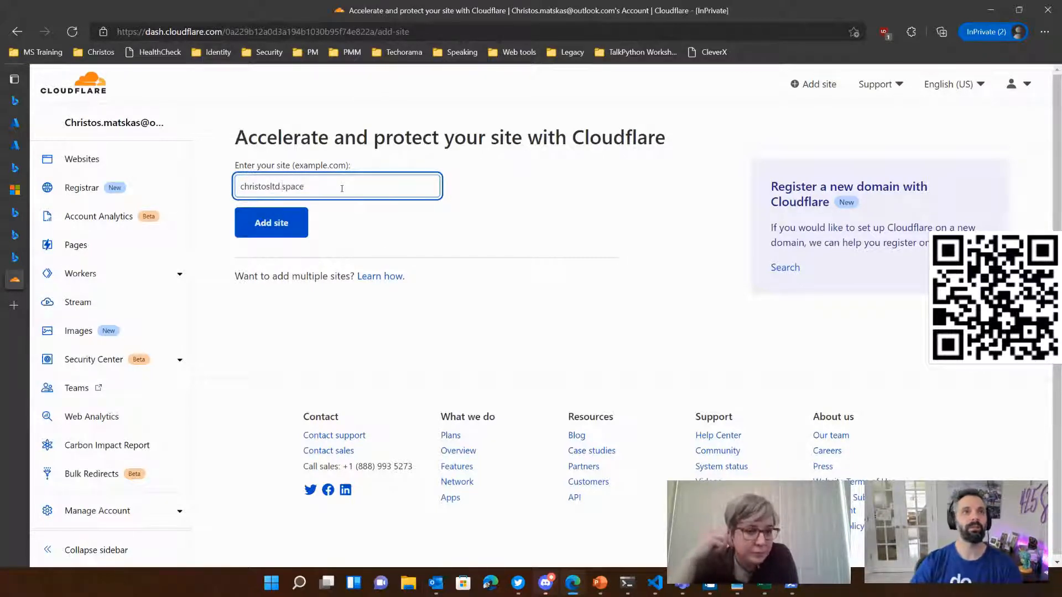
pyautogui.press('Return')
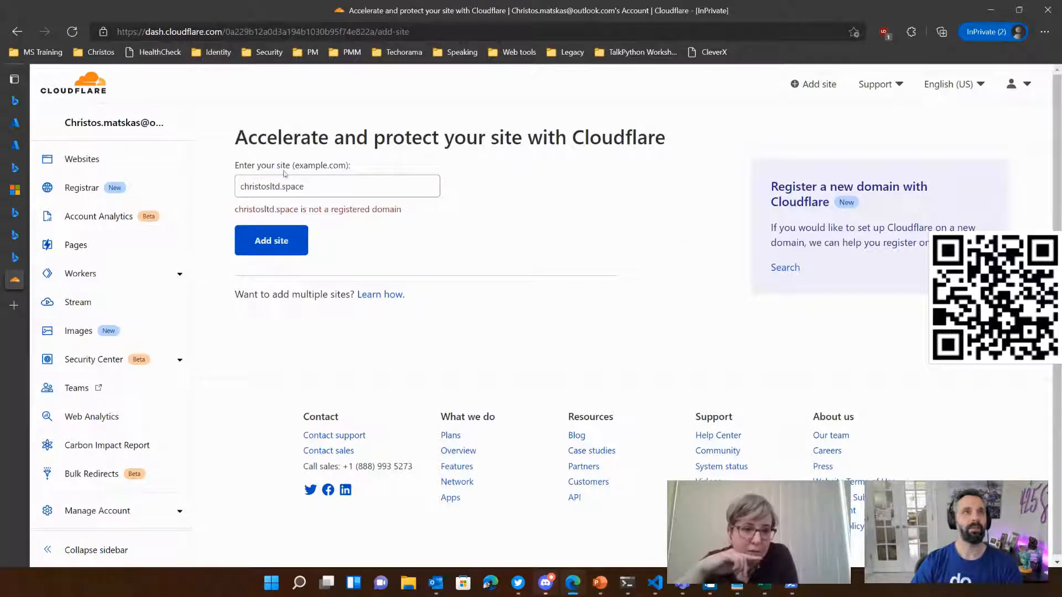
# Step: Revisit the Verifiable credentials setup in the Azure portal and return to the Cloudflare dashboard
pyautogui.click(33, 257)
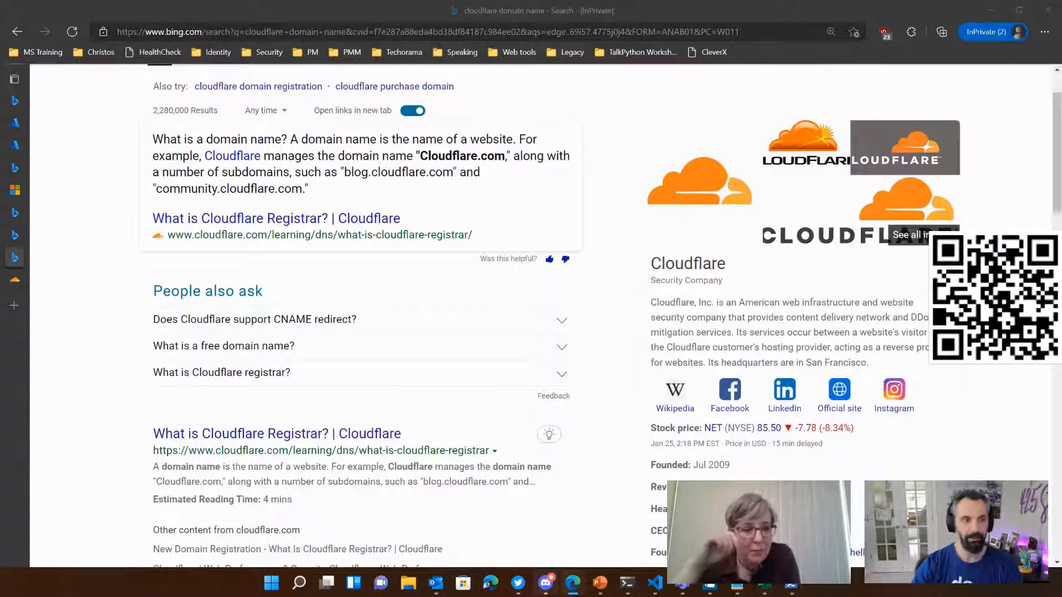
pyautogui.moveTo(17, 281)
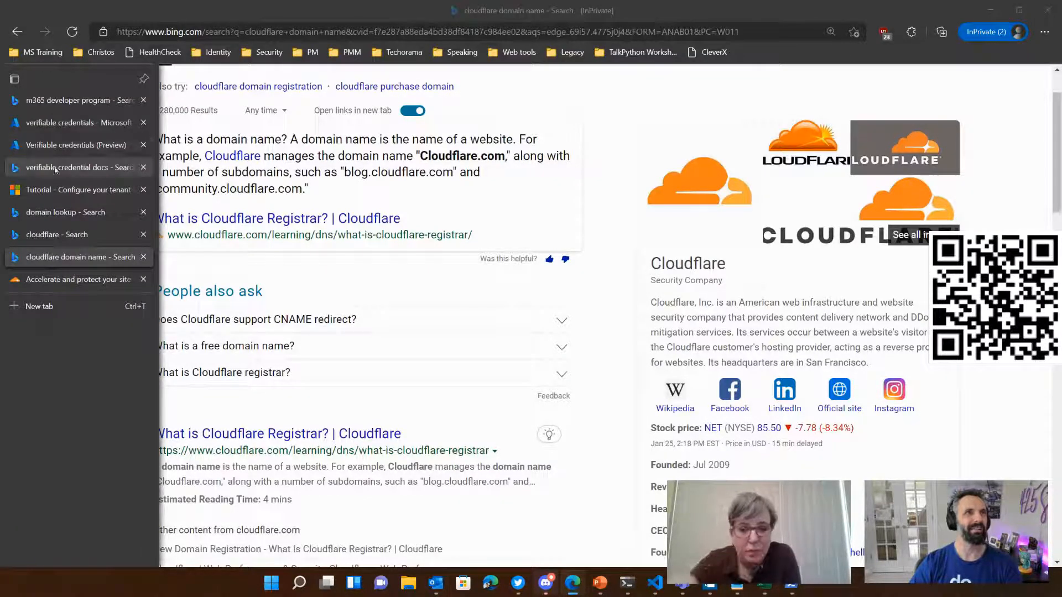
pyautogui.click(55, 145)
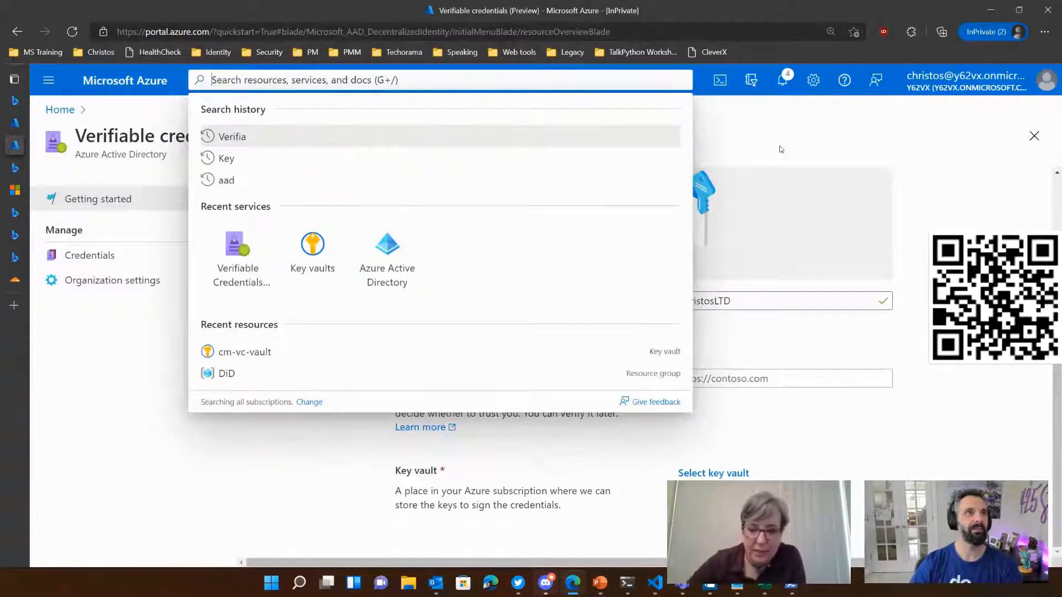
pyautogui.click(56, 282)
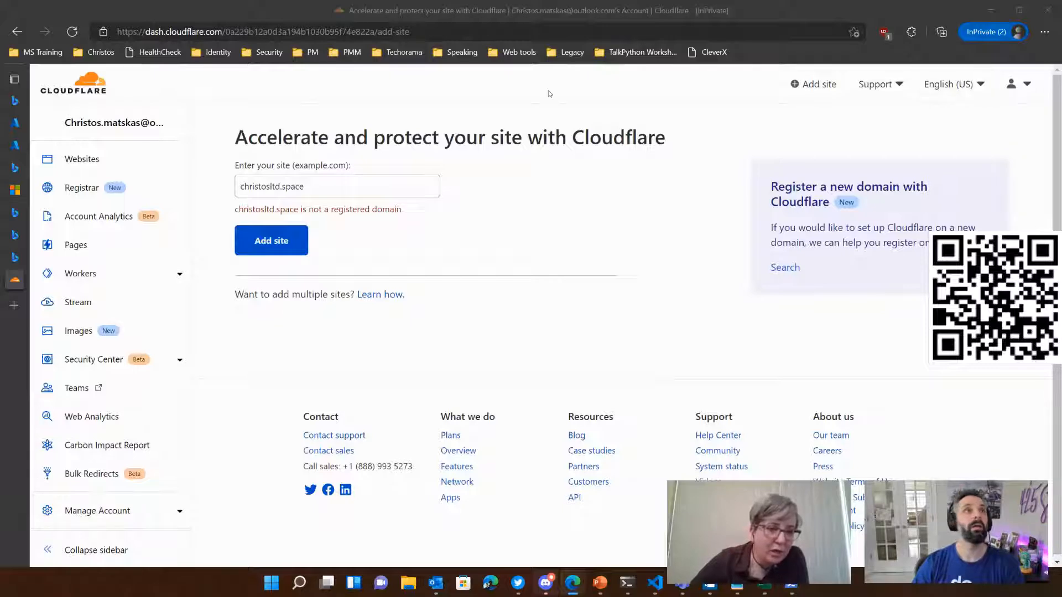
# Step: Open domain registration in Cloudflare Registrar and enter christosltd.space as the domain name to search for
pyautogui.click(116, 184)
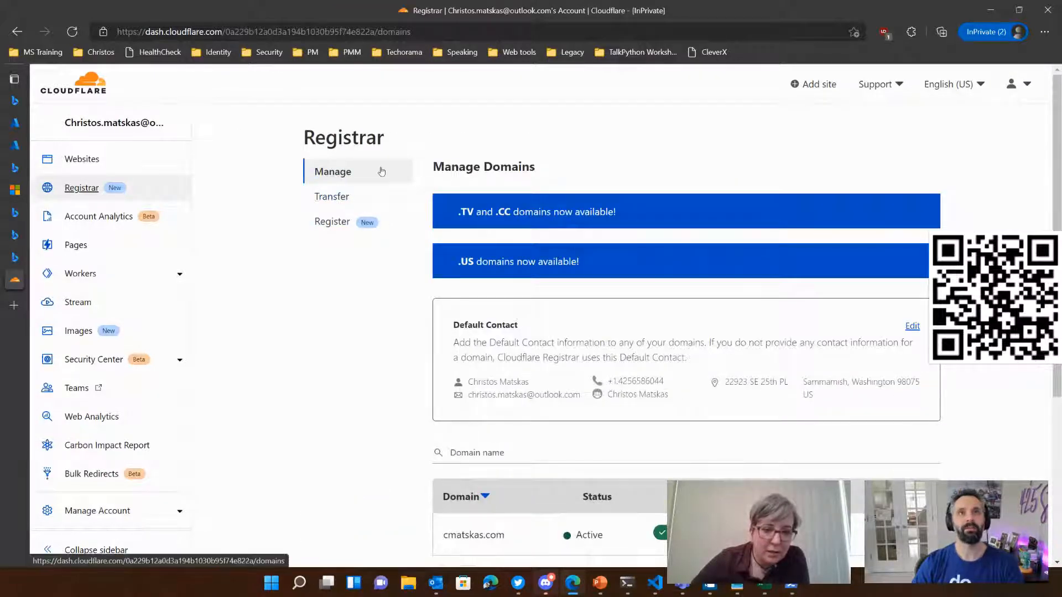
pyautogui.click(338, 223)
pyautogui.click(565, 222)
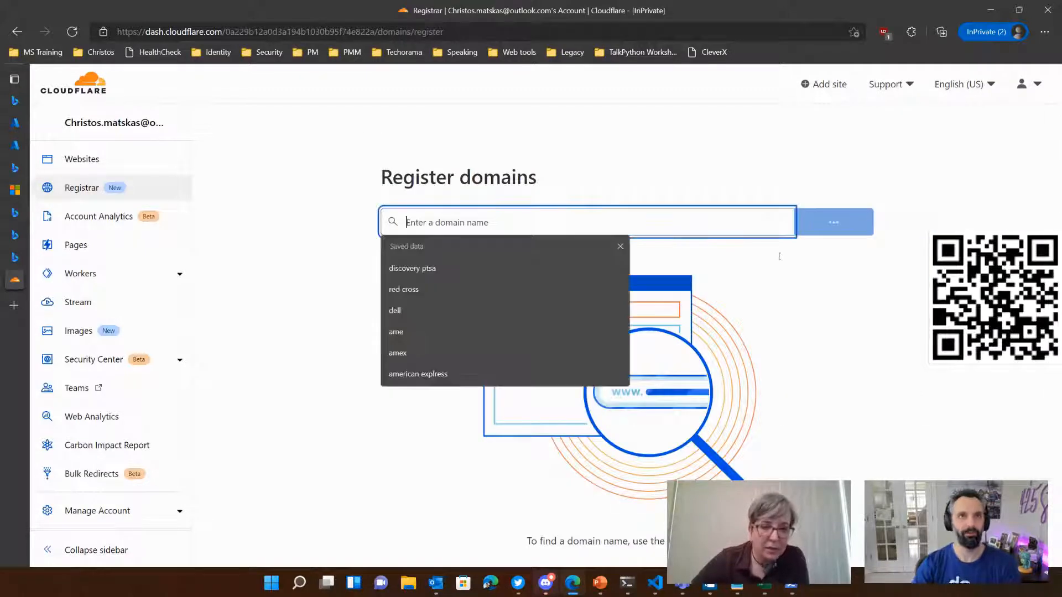
pyautogui.write('christosltd.space')
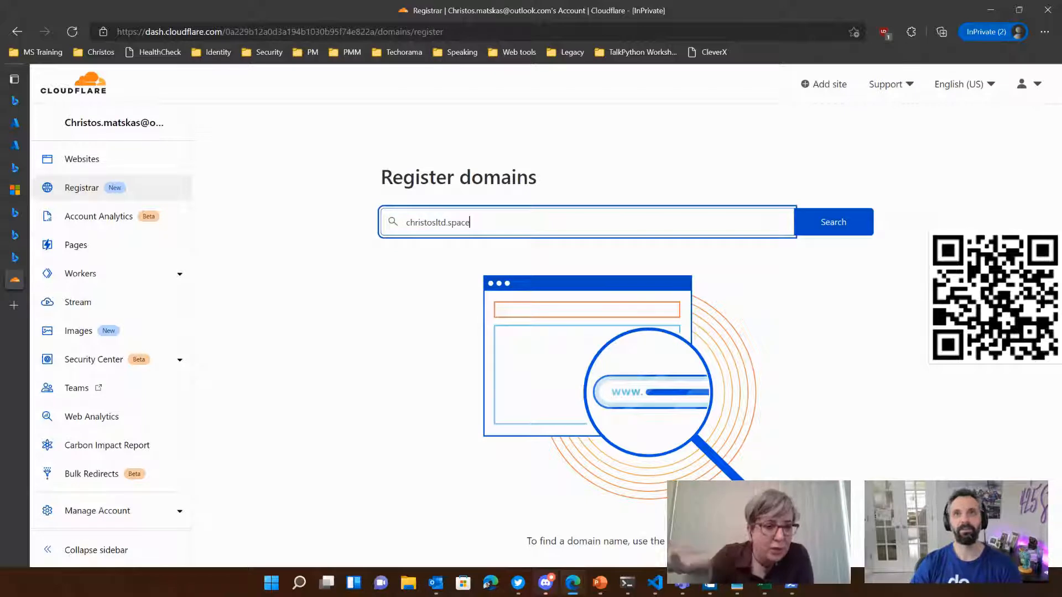
# Step: Shorten the search term to christosltd, run the domain search, and look through the offered domains and their prices
pyautogui.press('BackSpace')
pyautogui.press('BackSpace')
pyautogui.press('BackSpace')
pyautogui.press('BackSpace')
pyautogui.press('BackSpace')
pyautogui.press('BackSpace')
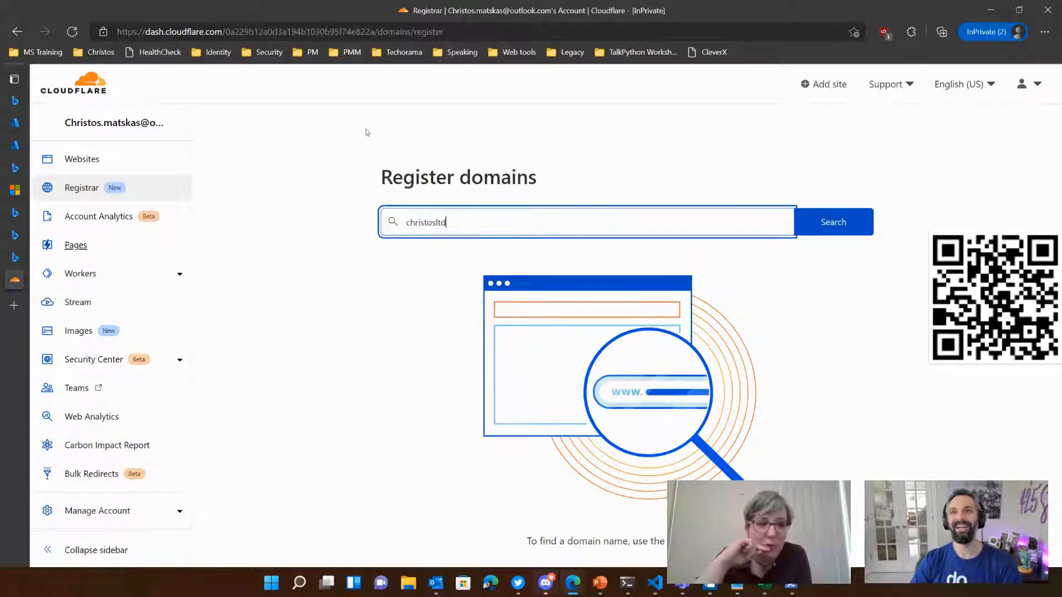
pyautogui.click(850, 222)
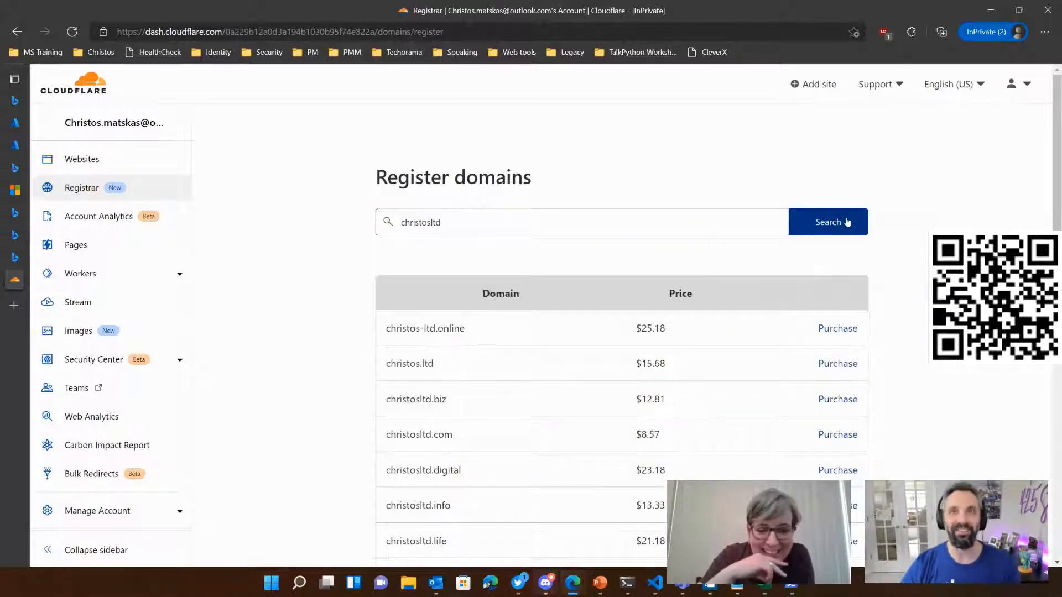
pyautogui.scroll(-1, 559, 404)
pyautogui.scroll(-1, 551, 425)
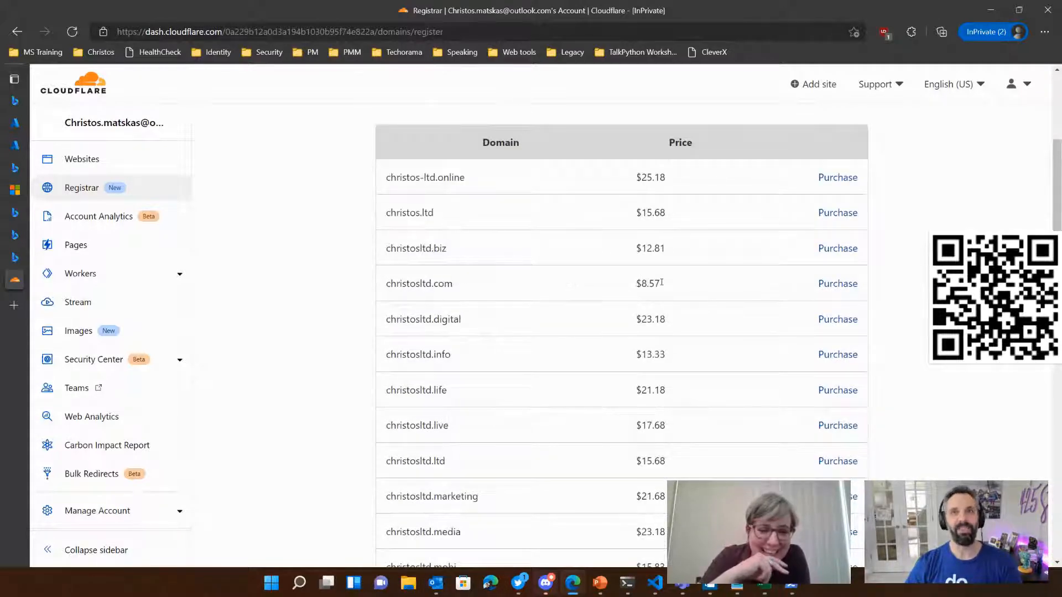
pyautogui.scroll(-3, 357, 383)
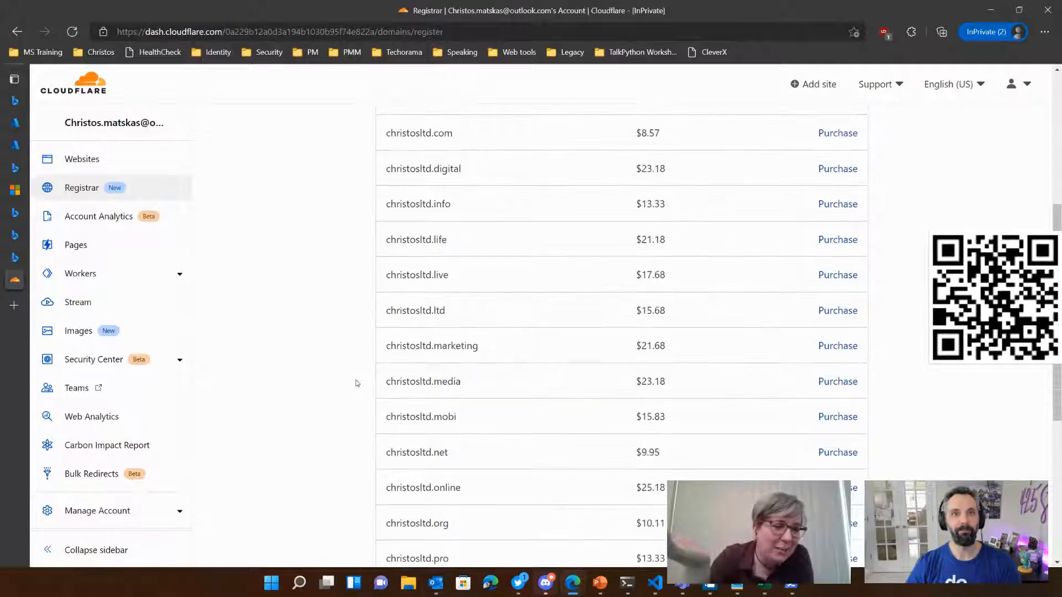
pyautogui.scroll(-4, 353, 422)
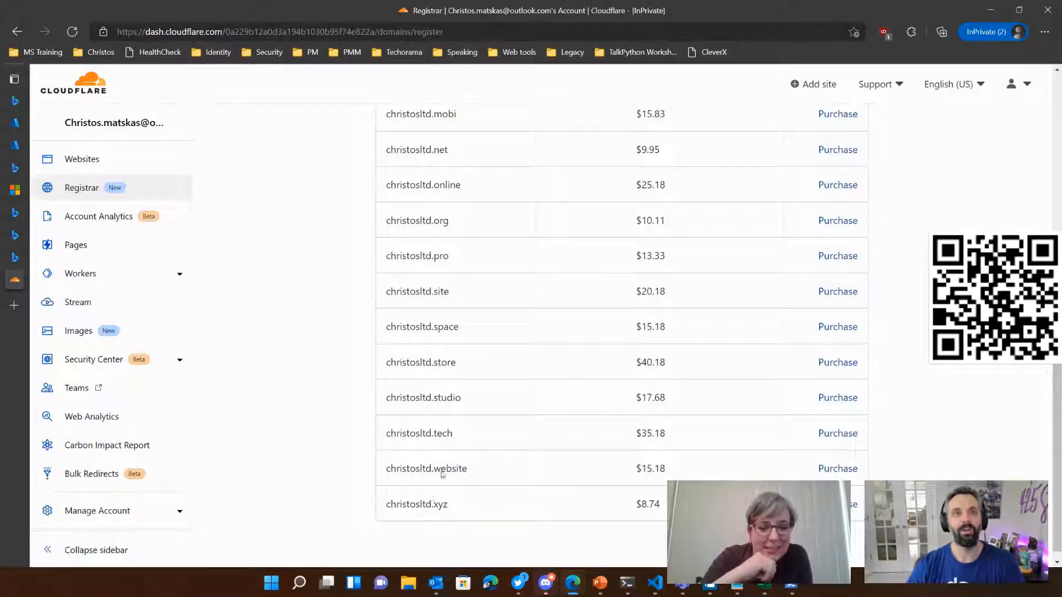
# Step: Choose christosltd.com for purchase from the list of available domains
pyautogui.scroll(1, 444, 415)
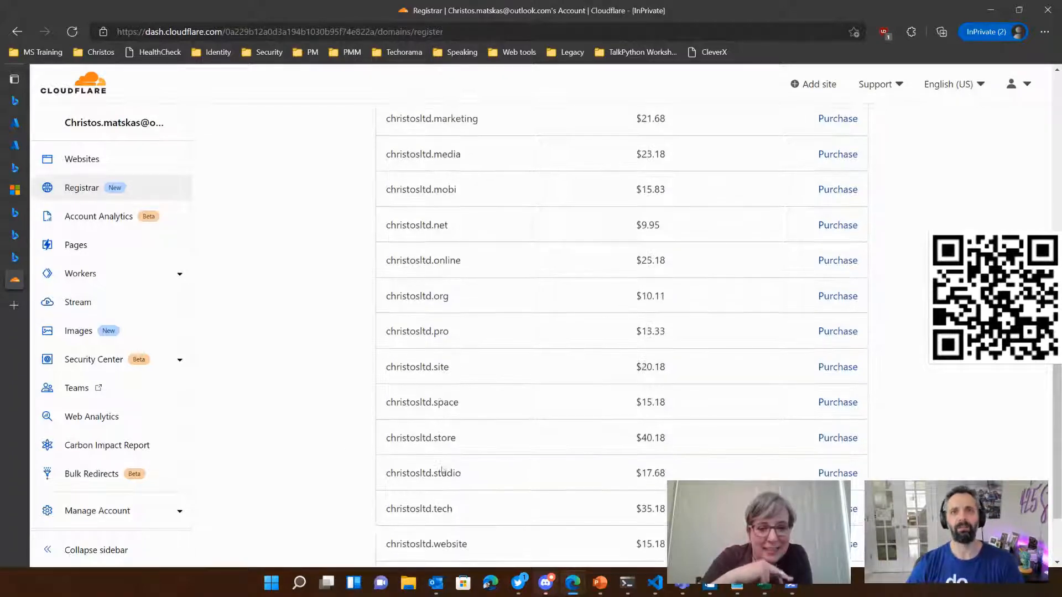
pyautogui.scroll(1, 471, 476)
pyautogui.scroll(1, 475, 458)
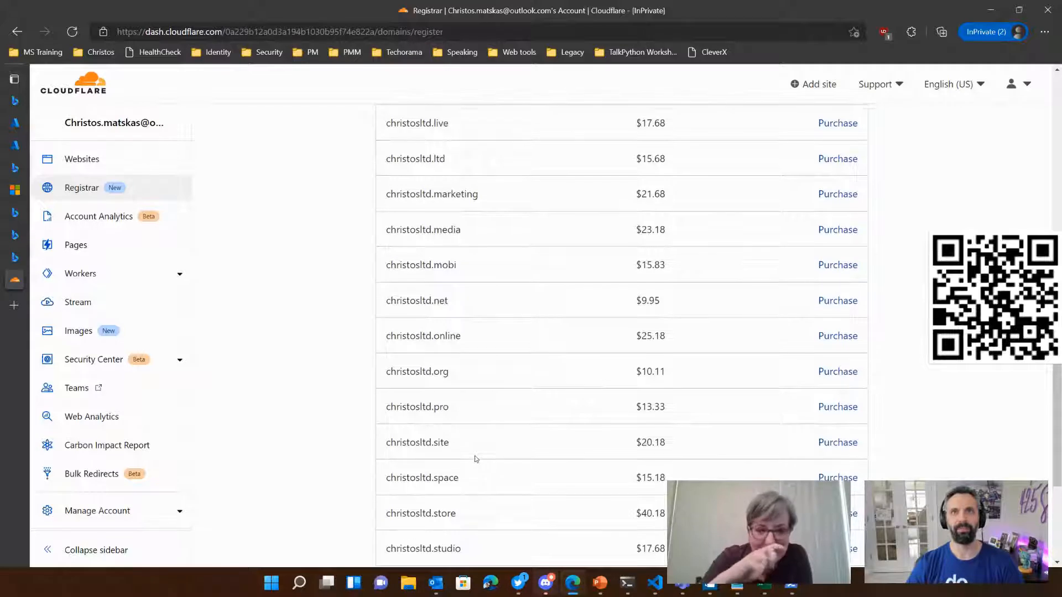
pyautogui.scroll(-1, 494, 308)
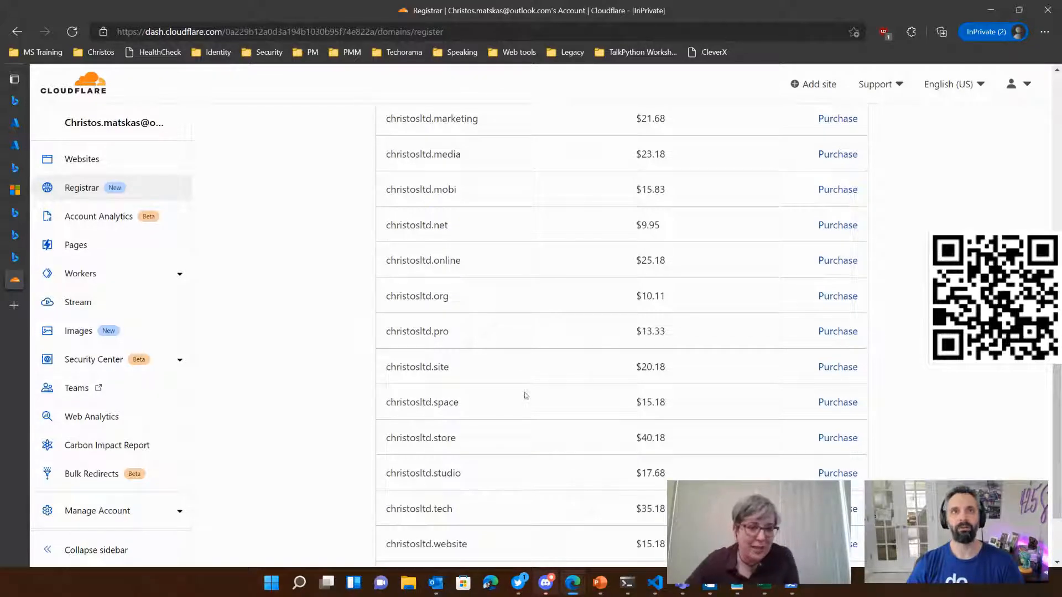
pyautogui.scroll(1, 526, 394)
pyautogui.scroll(3, 526, 395)
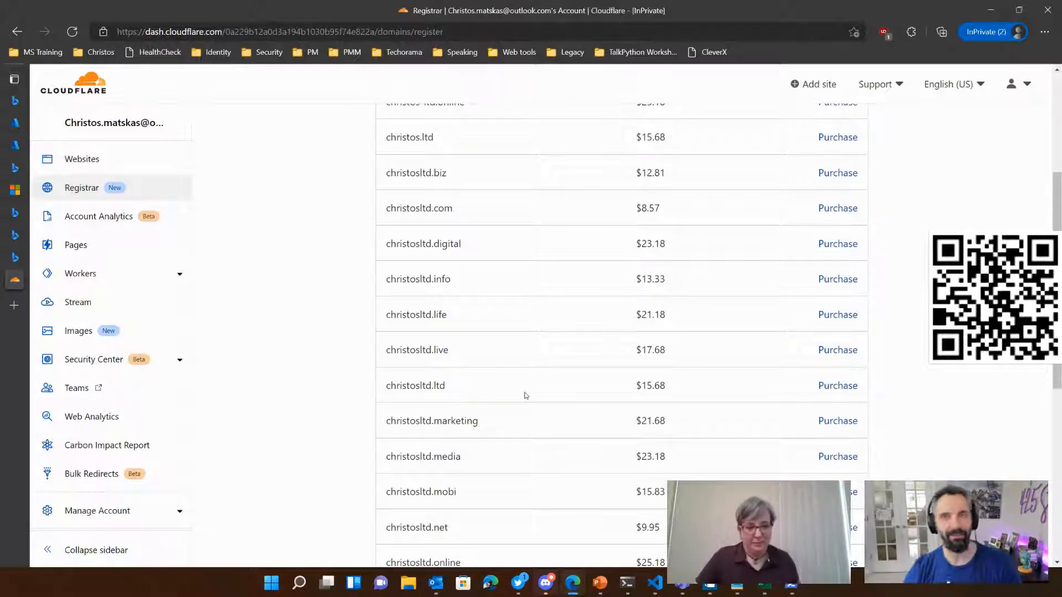
pyautogui.click(838, 210)
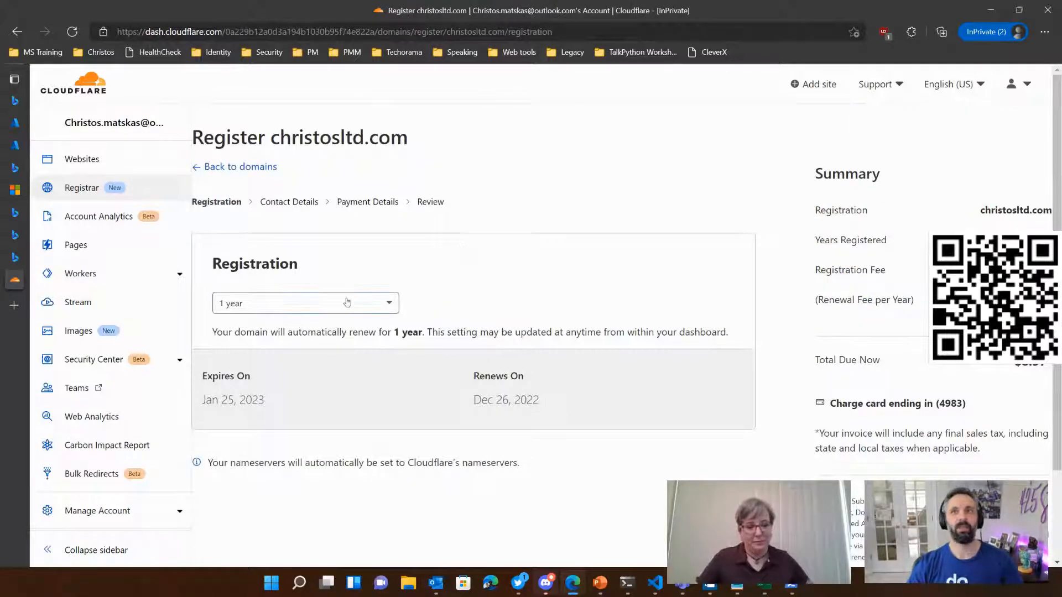
# Step: Review the one-year registration summary for christosltd.com and proceed with the registration
pyautogui.moveTo(871, 19); pyautogui.dragTo(829, 30)
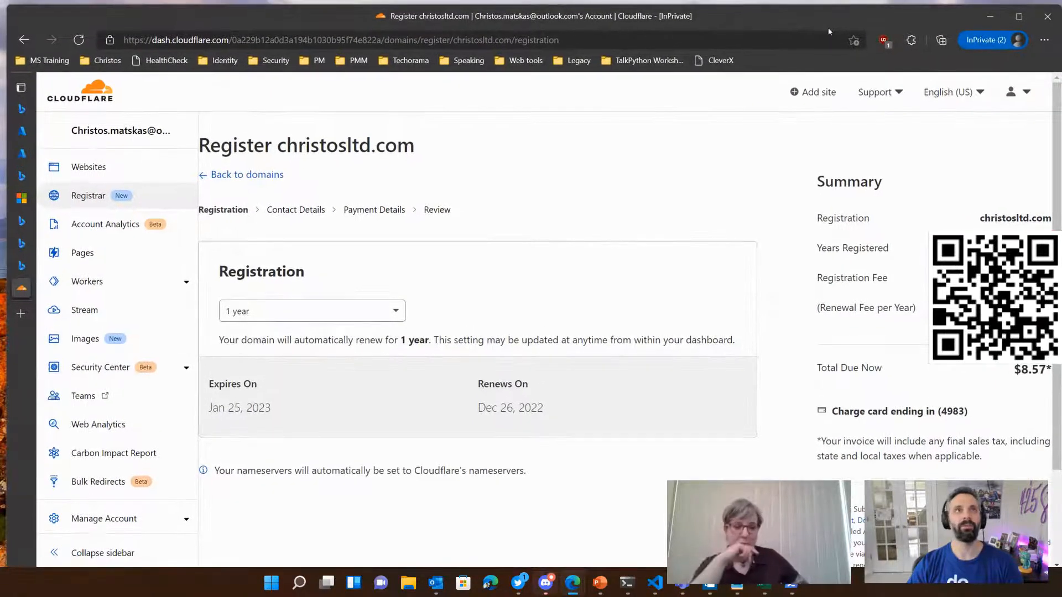
pyautogui.scroll(-2, 888, 433)
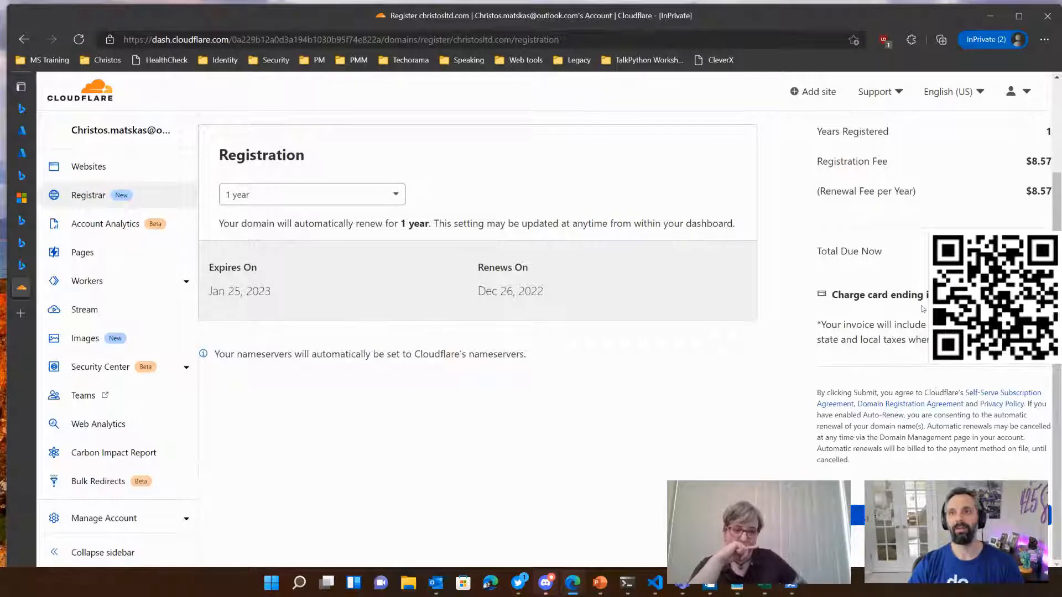
pyautogui.click(918, 515)
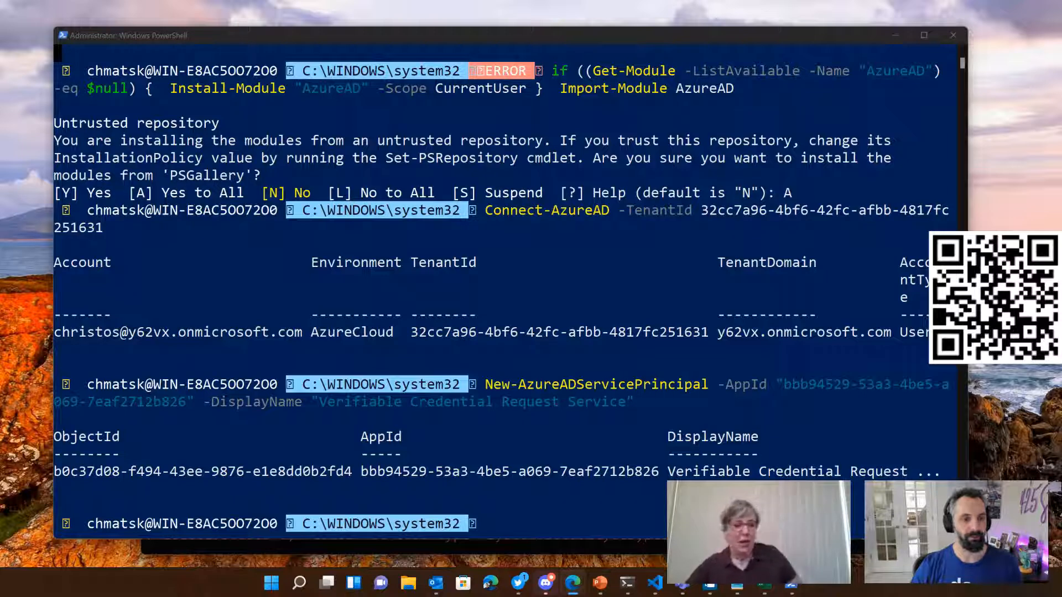
# Step: Return to the Verifiable credentials setup in the Azure portal and shorten the organization name to christosltd
pyautogui.moveTo(280, 0); pyautogui.dragTo(253, 30)
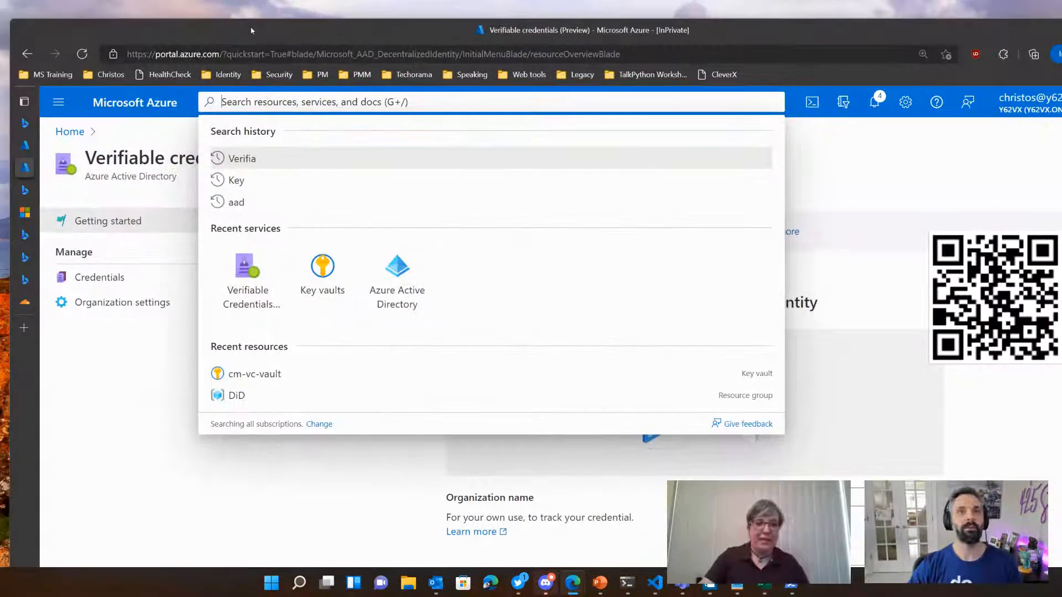
pyautogui.click(570, 515)
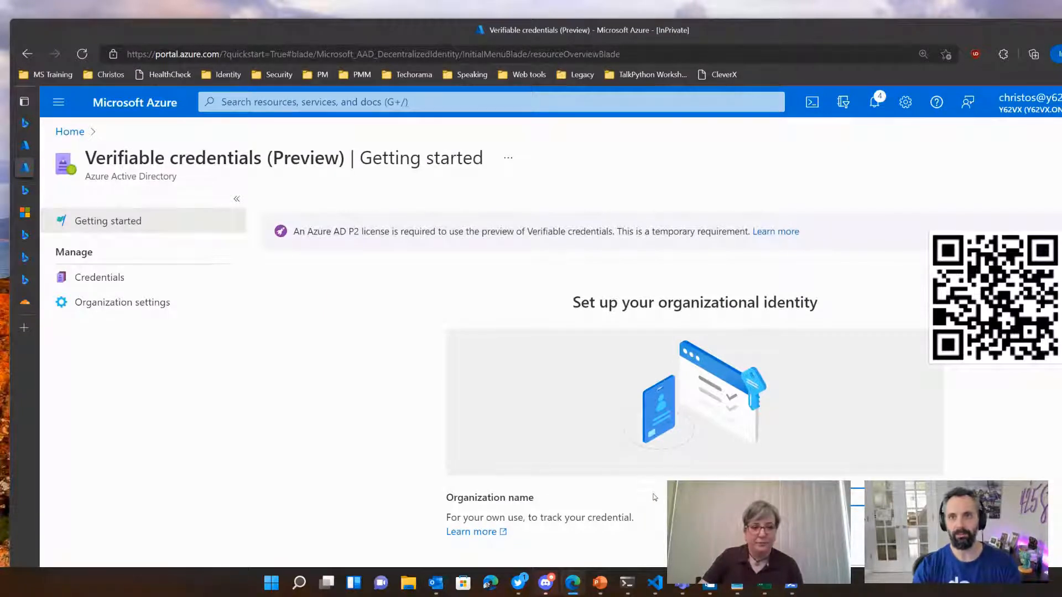
pyautogui.scroll(-3, 654, 497)
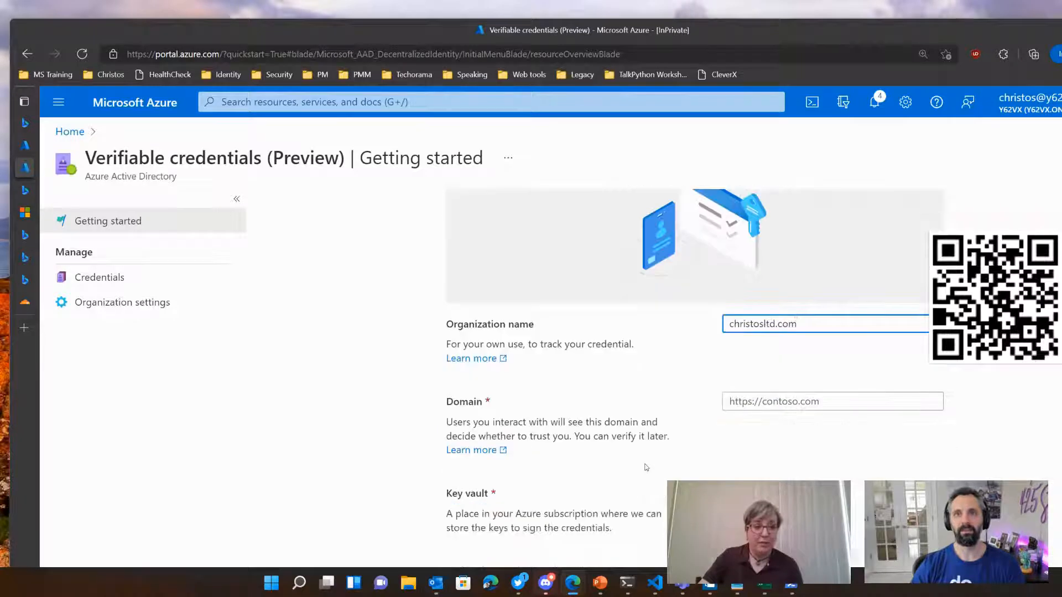
pyautogui.click(744, 402)
pyautogui.click(802, 325)
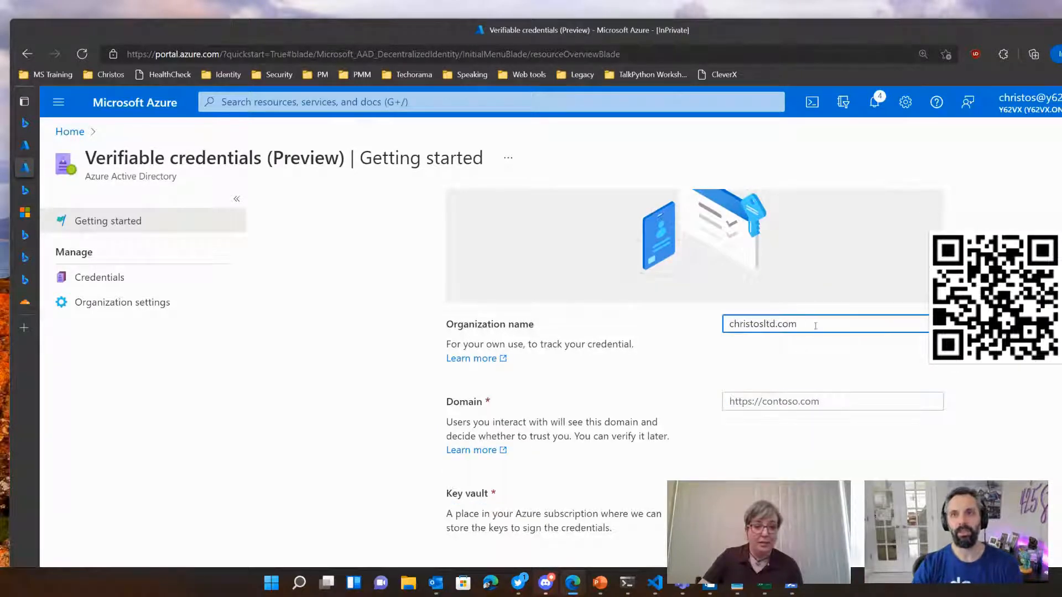
pyautogui.press('BackSpace')
pyautogui.press('BackSpace')
pyautogui.press('BackSpace')
pyautogui.press('BackSpace')
pyautogui.hotkey('shift', 'Tab')
pyautogui.press('Tab')
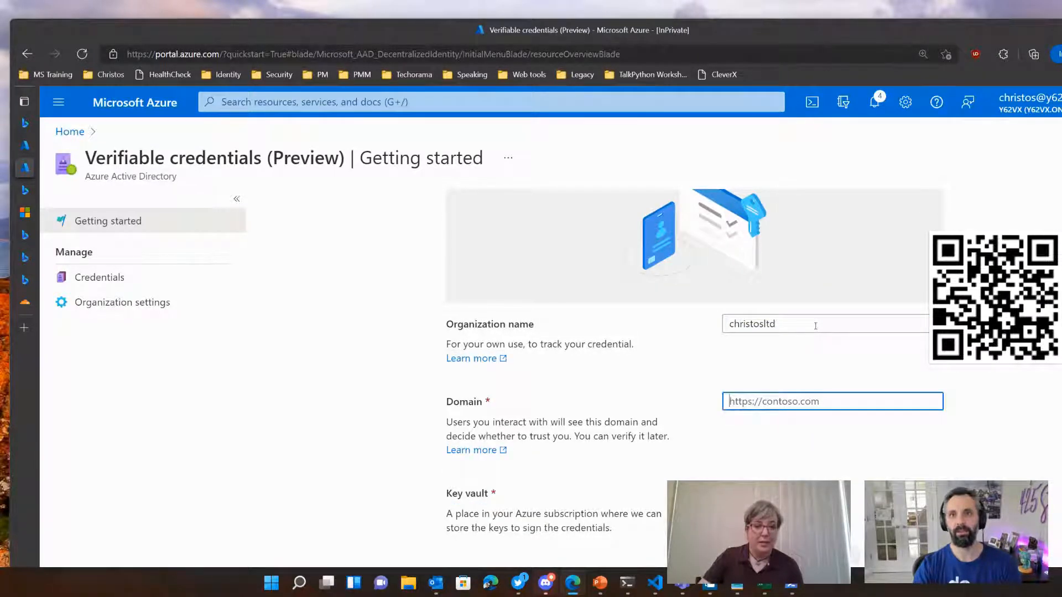
pyautogui.write('christos.ltd.com')
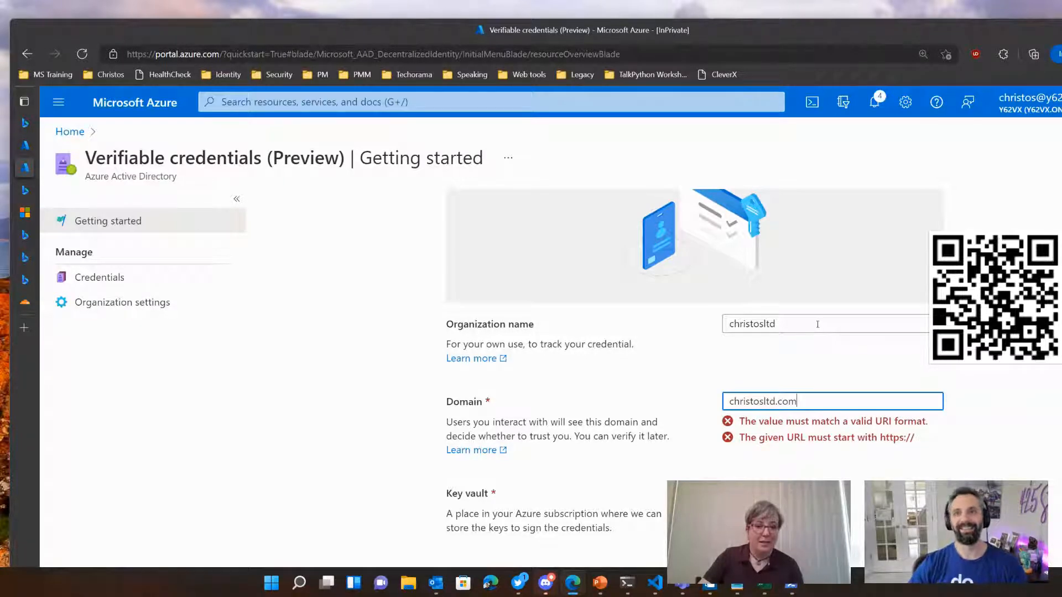
pyautogui.click(799, 343)
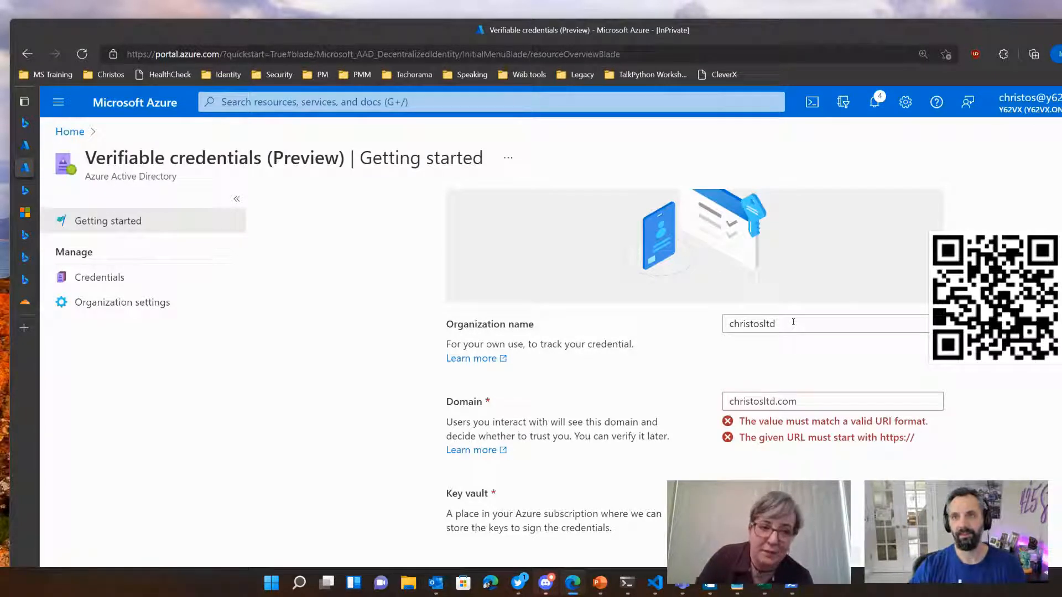
pyautogui.click(828, 402)
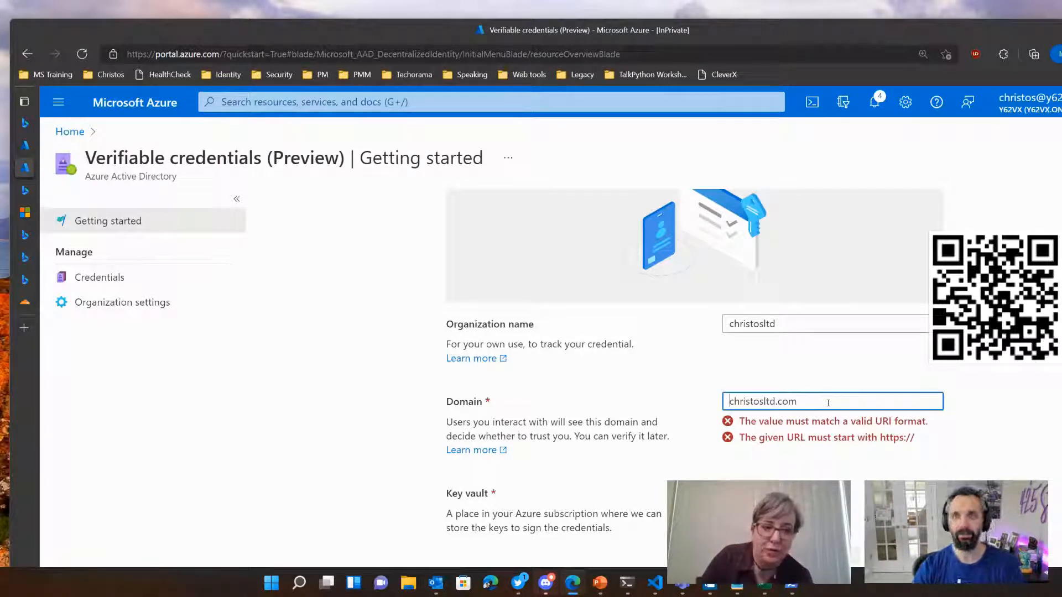
pyautogui.press('Home')
pyautogui.write('https://')
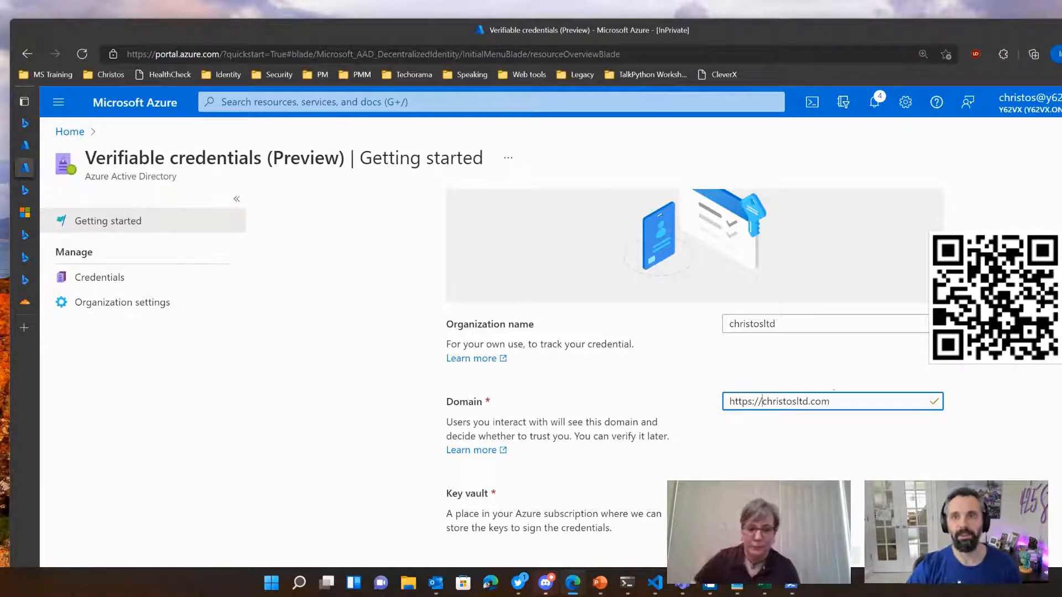
# Step: Select cm-vc-vault as the key vault for signing credentials and save the organizational identity
pyautogui.click(759, 493)
pyautogui.click(346, 244)
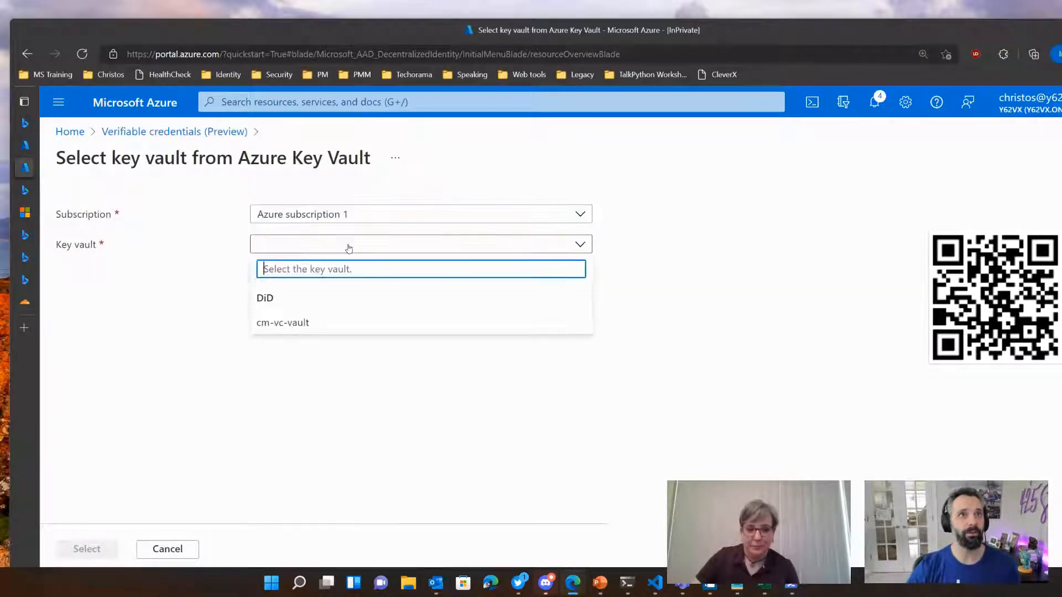
pyautogui.click(283, 324)
pyautogui.click(102, 550)
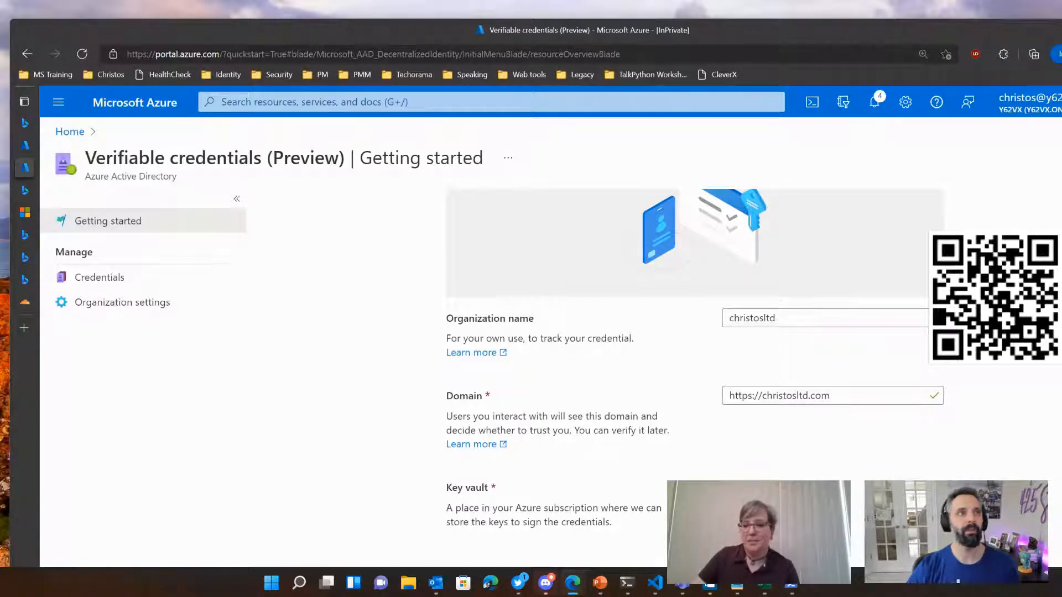
# Step: Open the tutorial on issuing Azure AD Verifiable Credentials from the setup article's next steps and read its storage account instructions
pyautogui.click(30, 209)
pyautogui.scroll(-8, 743, 325)
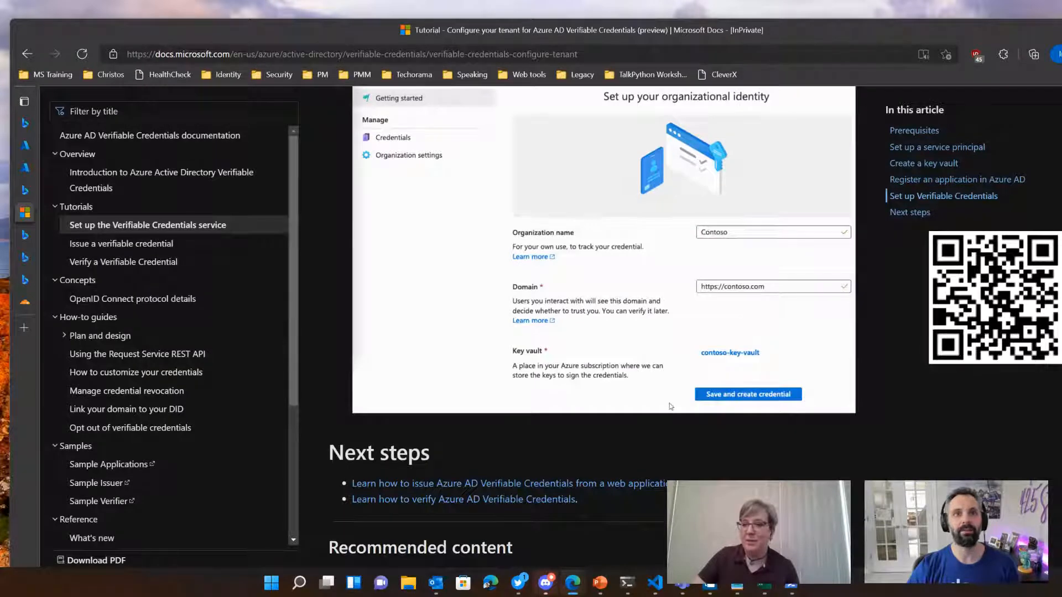
pyautogui.scroll(-3, 670, 403)
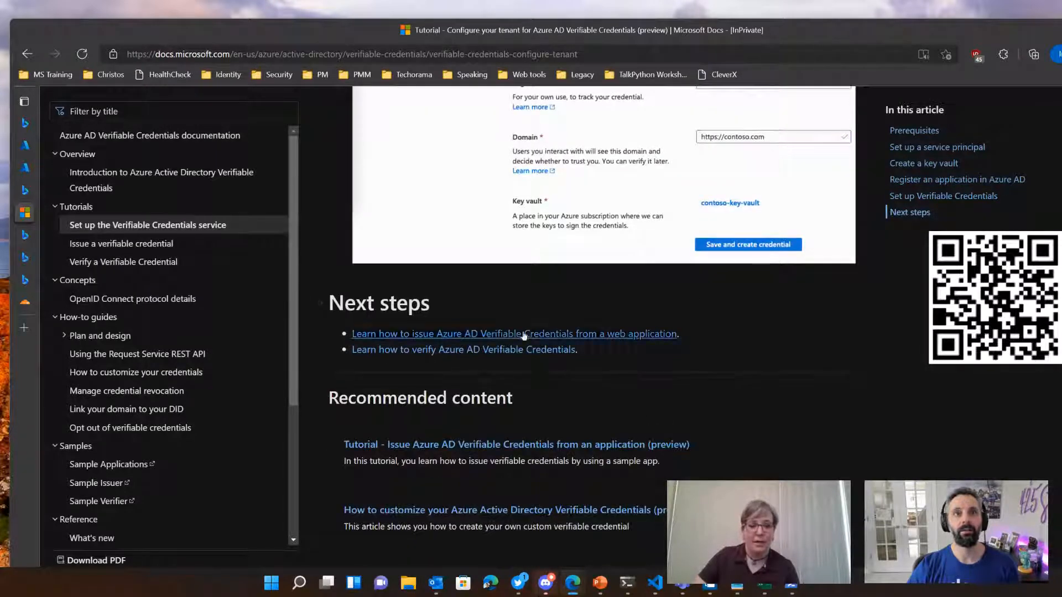
pyautogui.click(504, 335)
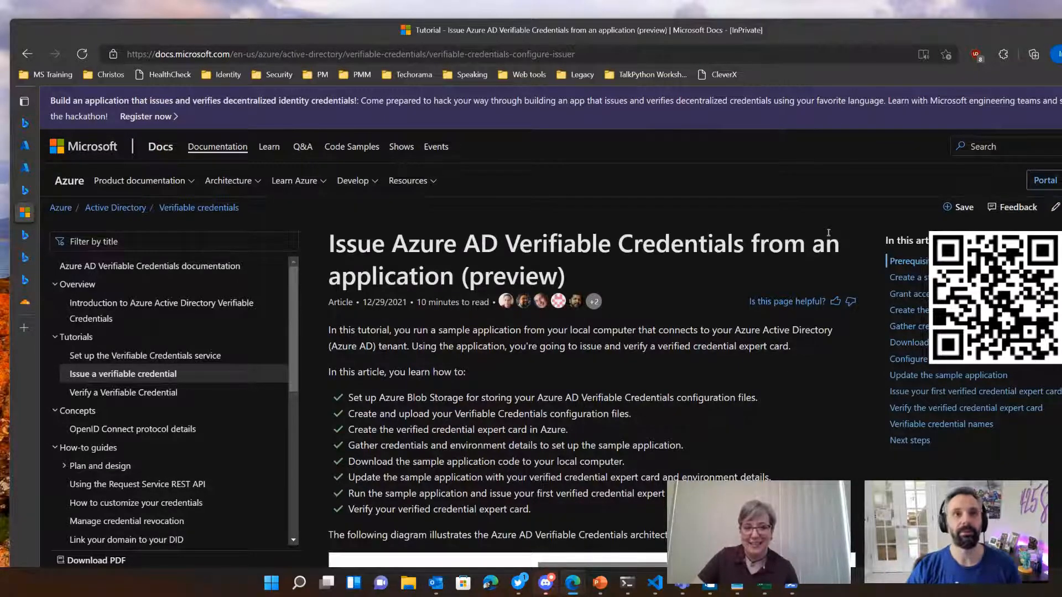
pyautogui.scroll(-8, 514, 365)
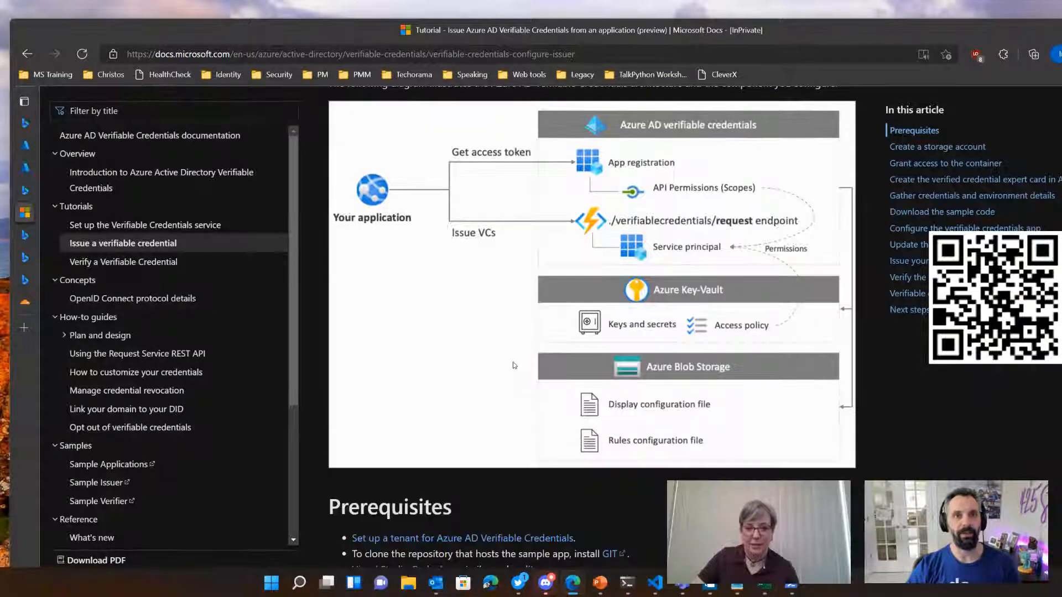
pyautogui.scroll(-9, 514, 366)
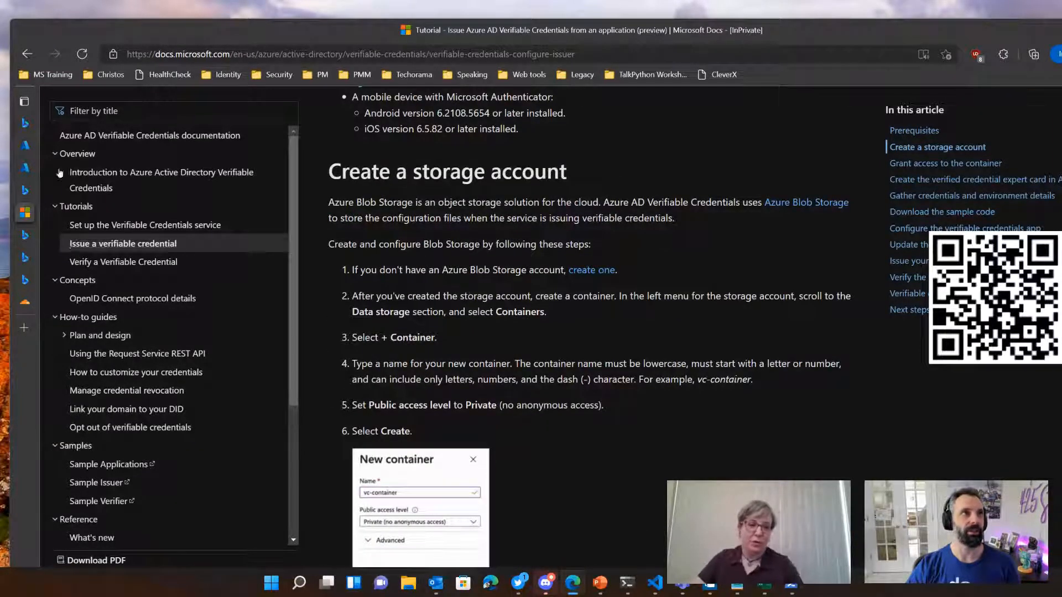
# Step: Close the verifiable credential docs search page and go back to the Issue credentials quickstart in the Azure portal
pyautogui.moveTo(24, 132)
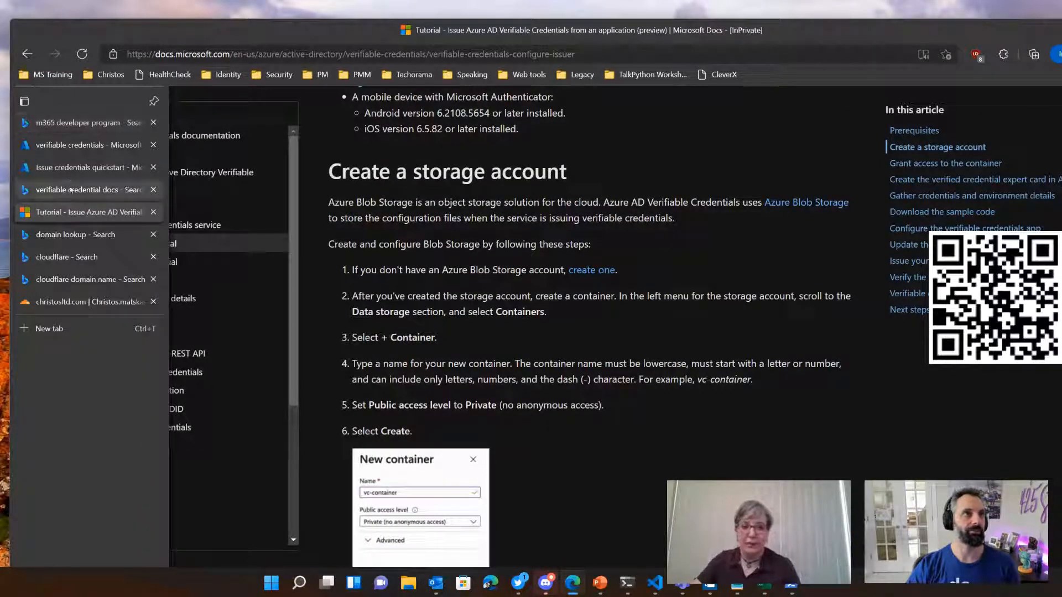
pyautogui.click(153, 190)
pyautogui.click(89, 168)
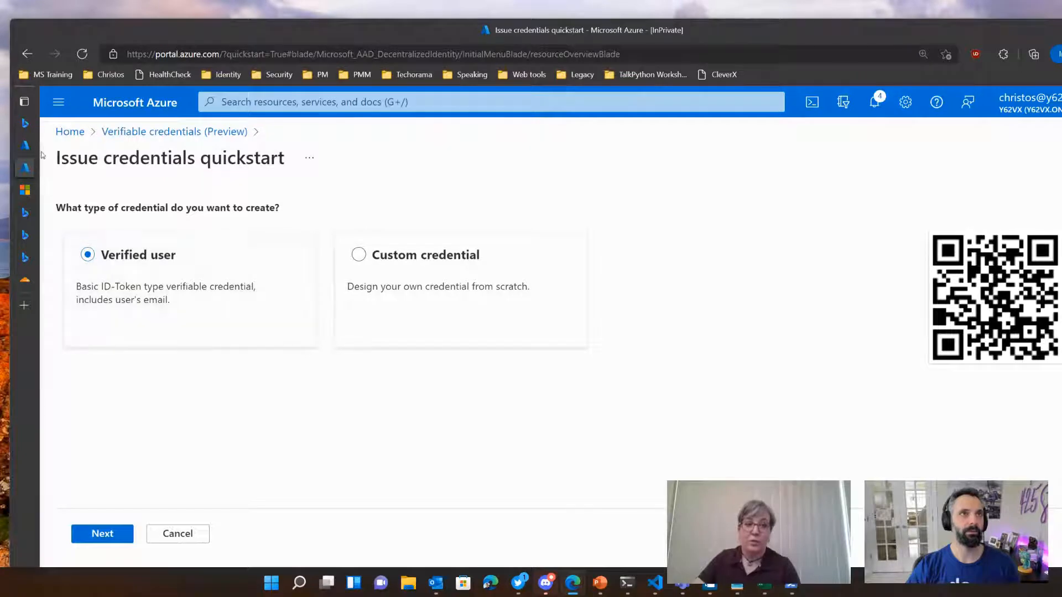
pyautogui.click(77, 145)
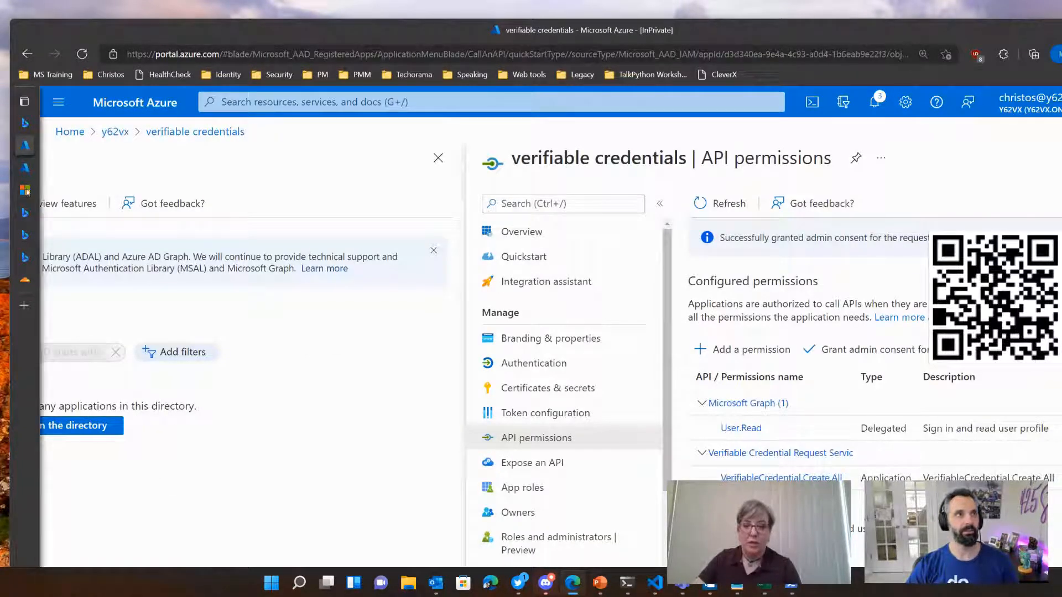
pyautogui.click(77, 167)
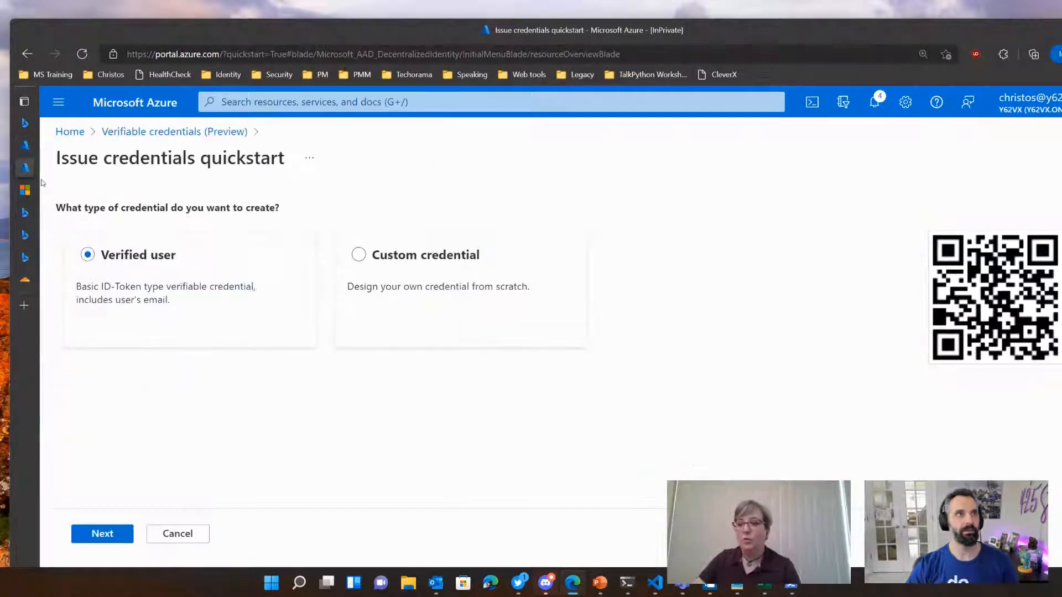
# Step: Open Storage accounts from the Azure home page and start creating a new storage account
pyautogui.click(70, 132)
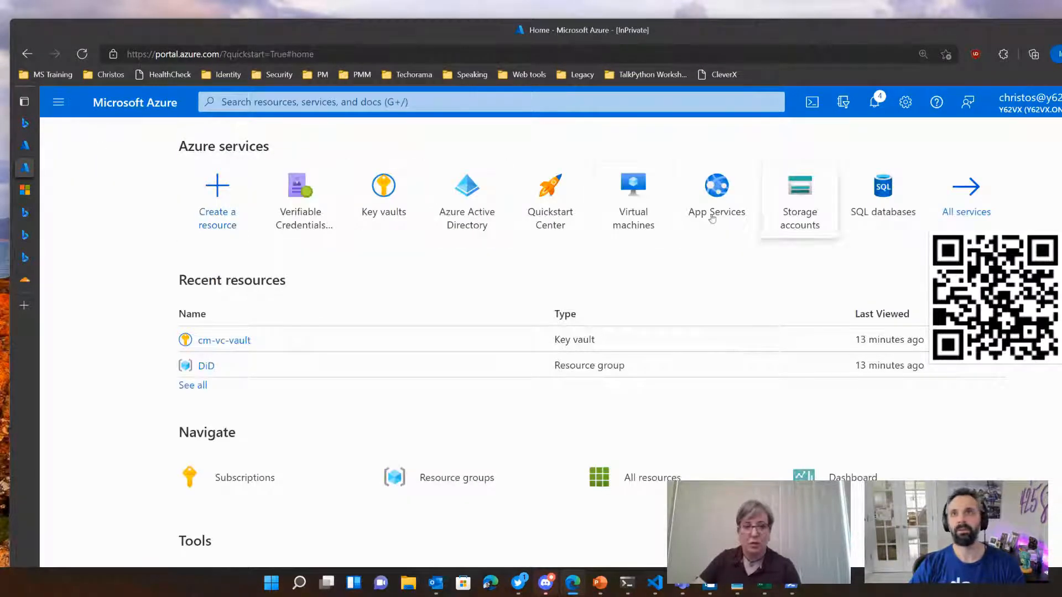
pyautogui.click(818, 219)
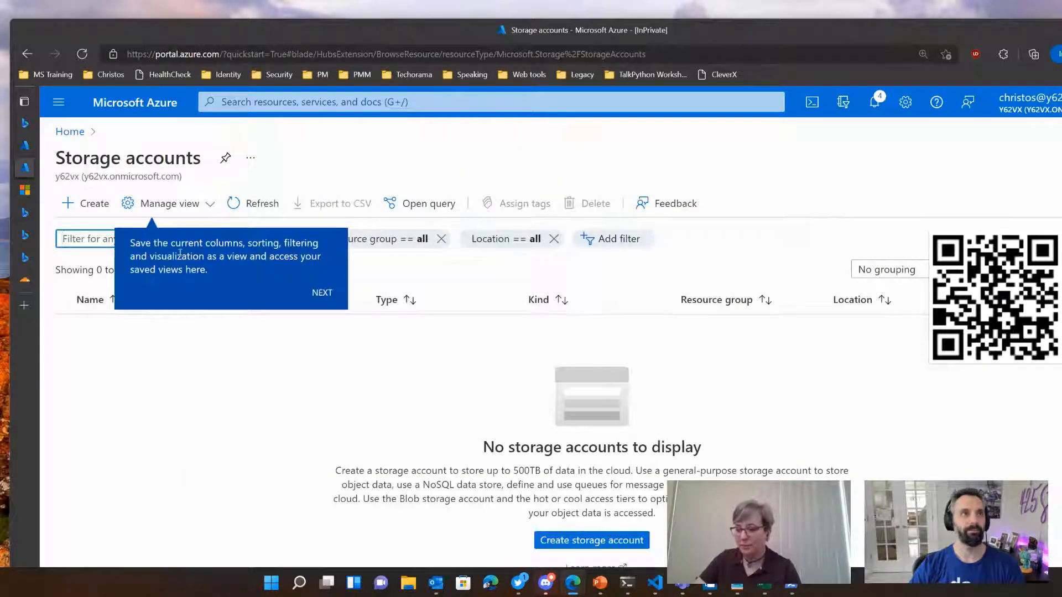
pyautogui.click(98, 206)
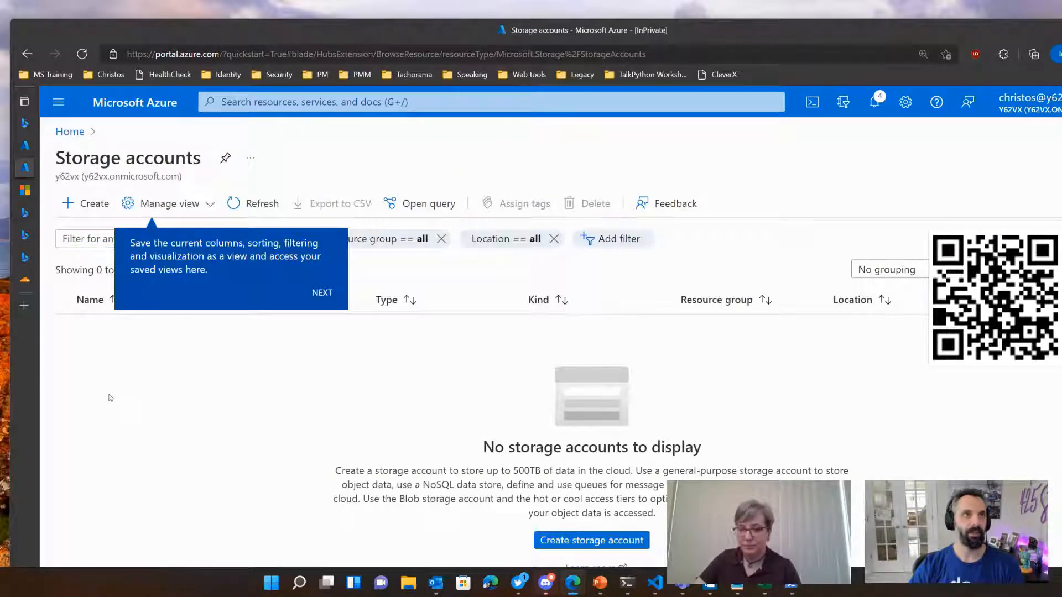
pyautogui.click(318, 292)
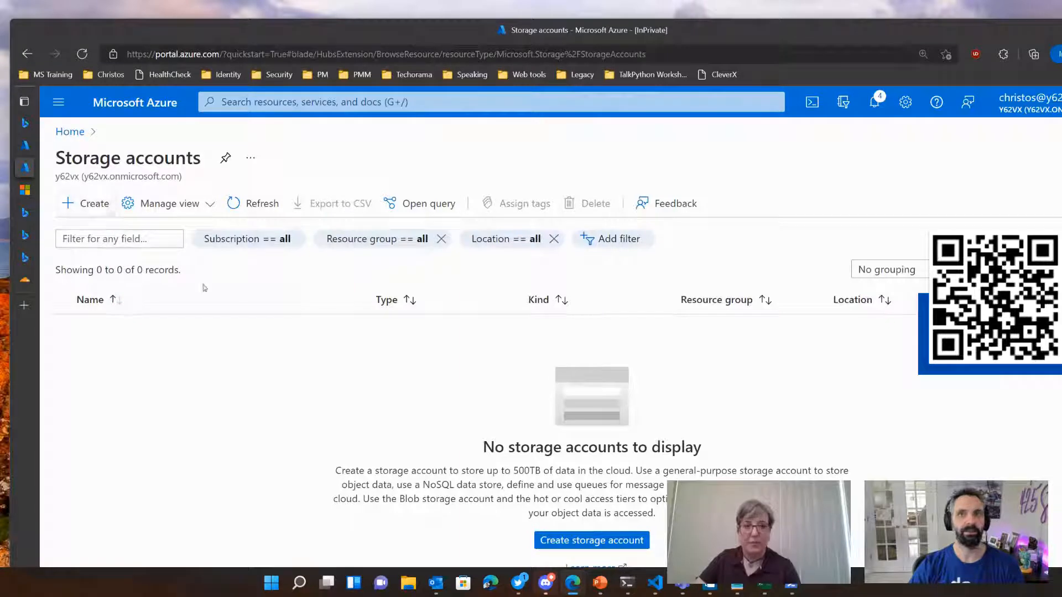
pyautogui.click(591, 541)
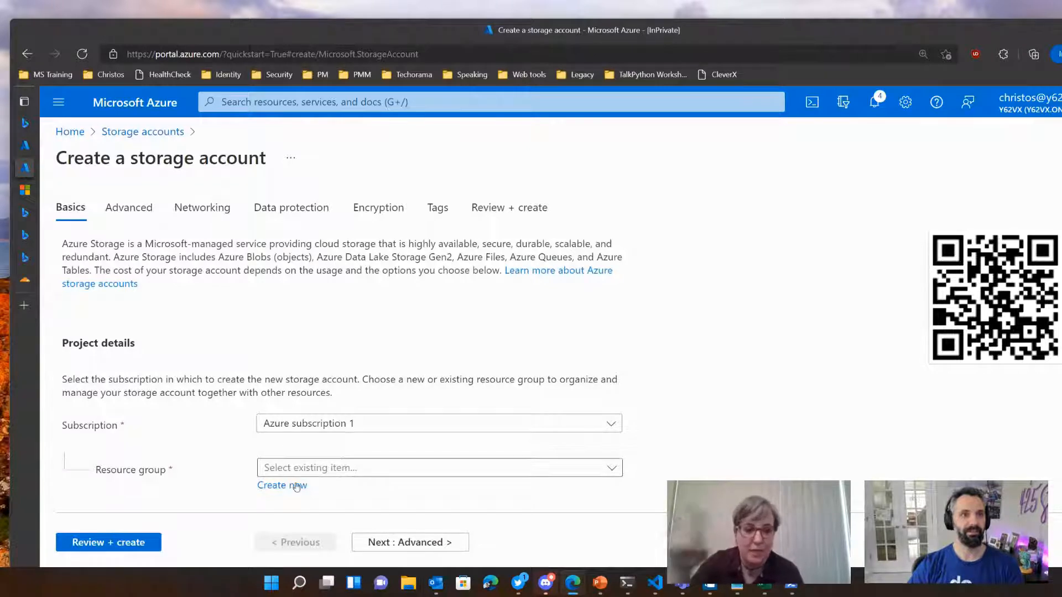
# Step: Assign the new storage account to the existing DiD resource group
pyautogui.click(412, 471)
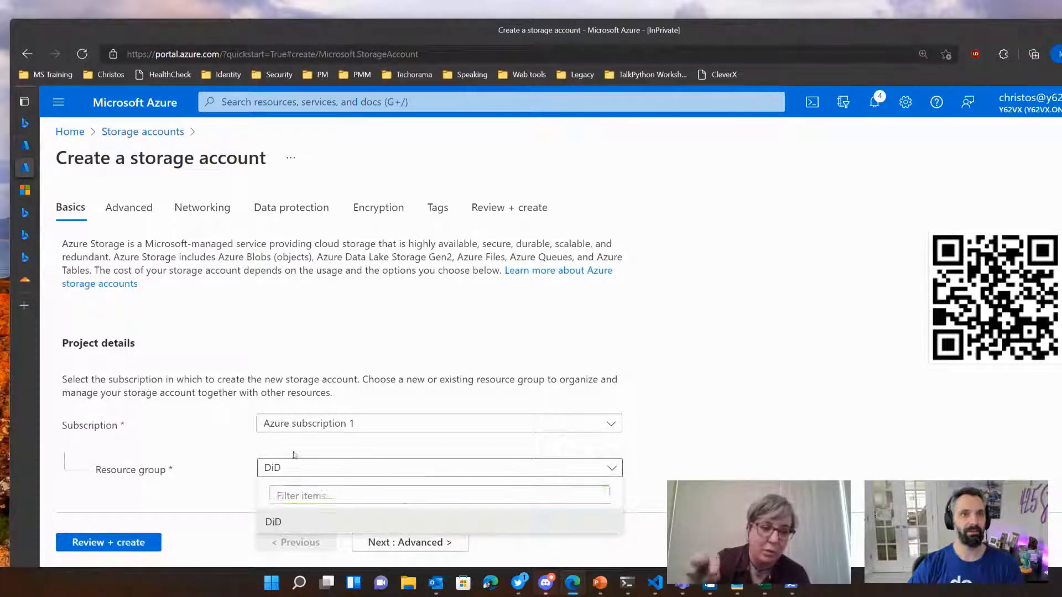
pyautogui.click(332, 519)
pyautogui.scroll(-2, 666, 443)
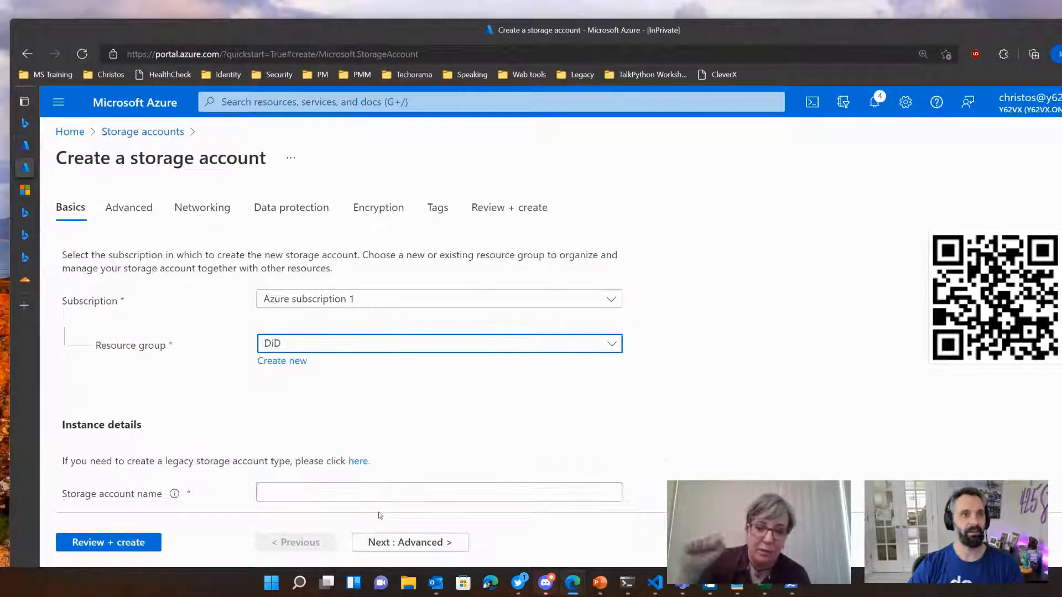
# Step: Enter cm-did-storage as the new storage account's name
pyautogui.scroll(-2, 665, 440)
pyautogui.click(284, 370)
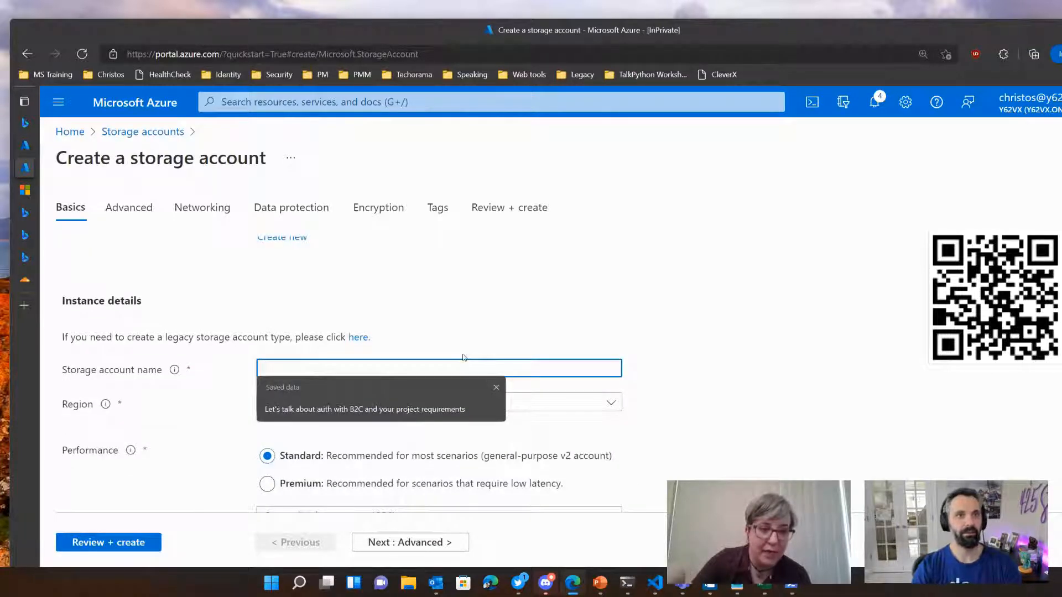
pyautogui.write('cm-did')
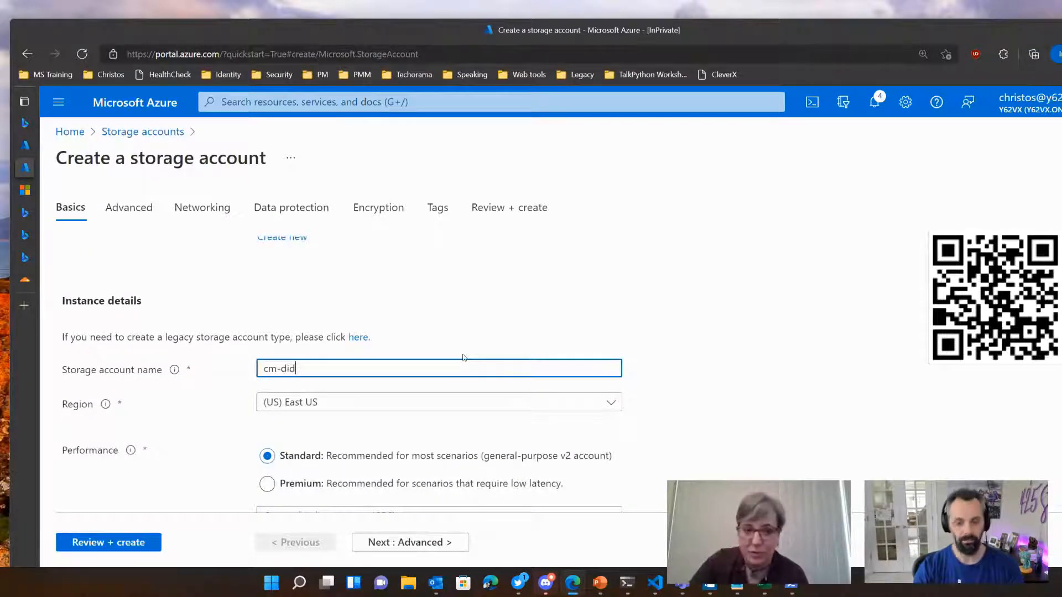
pyautogui.write('stor')
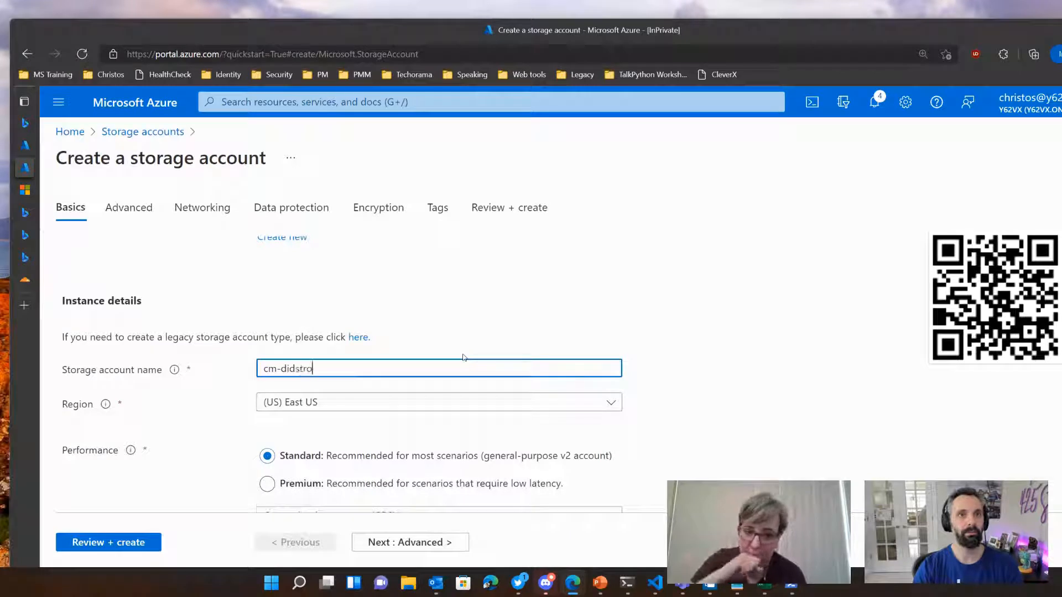
pyautogui.press('BackSpace')
pyautogui.press('BackSpace')
pyautogui.press('BackSpace')
pyautogui.press('BackSpace')
pyautogui.write('-storage')
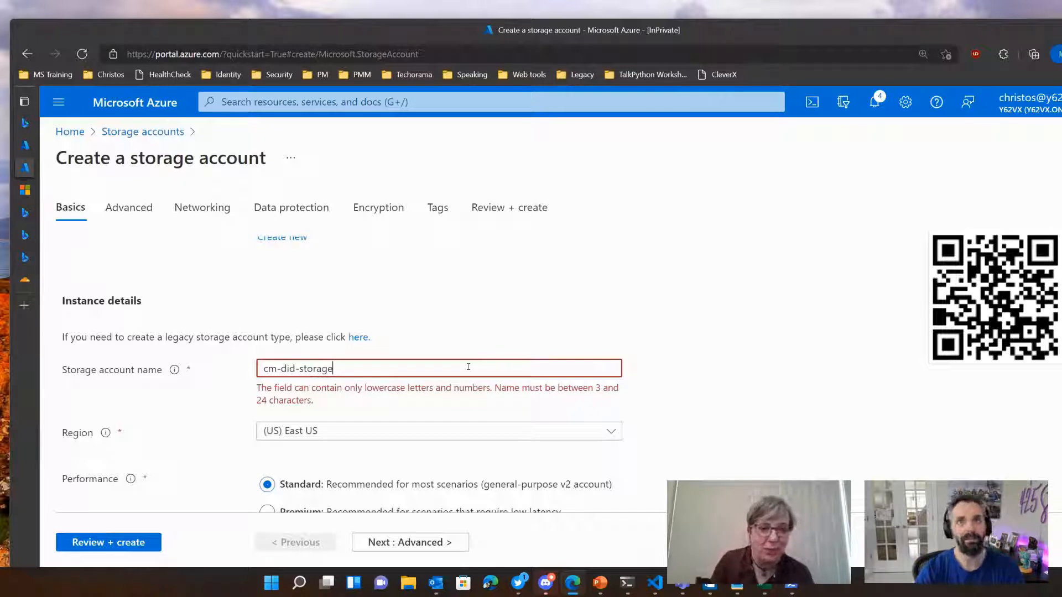
# Step: Try the shorter storage account name cm-did-strg
pyautogui.press('BackSpace')
pyautogui.press('BackSpace')
pyautogui.press('BackSpace')
pyautogui.press('BackSpace')
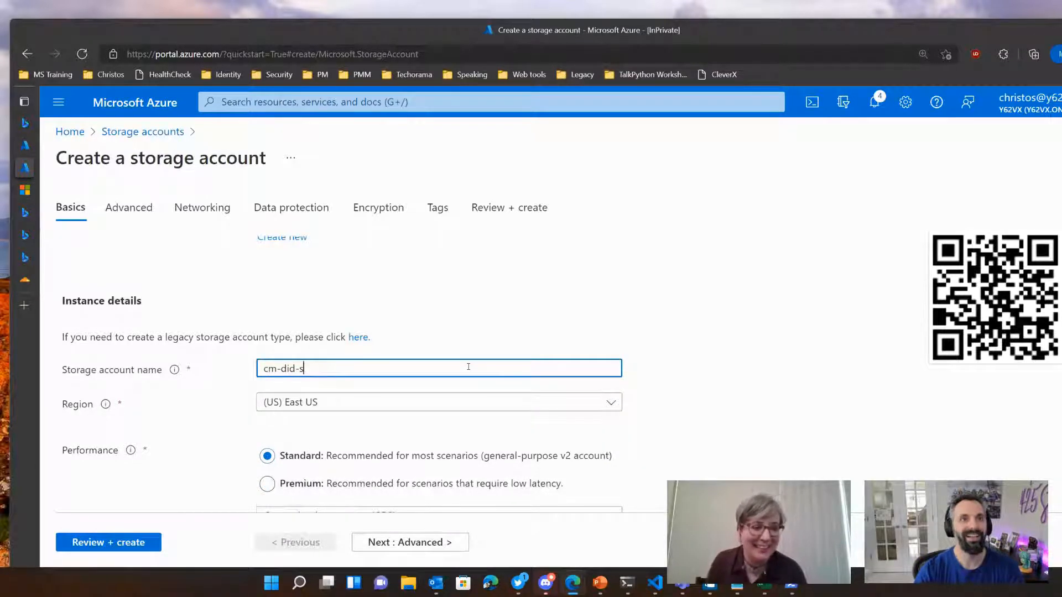
pyautogui.press('BackSpace')
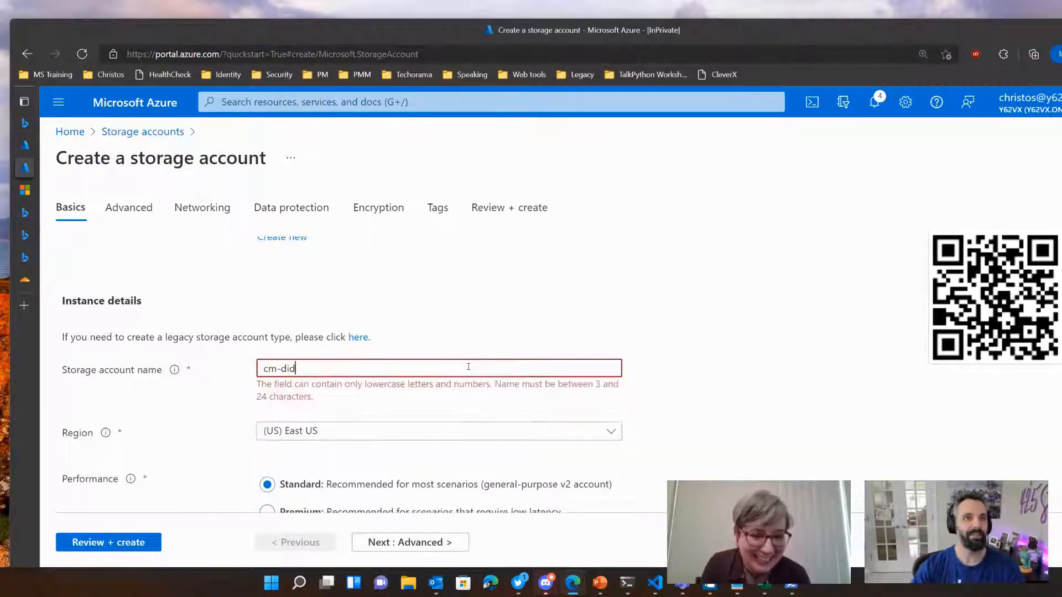
pyautogui.write('-')
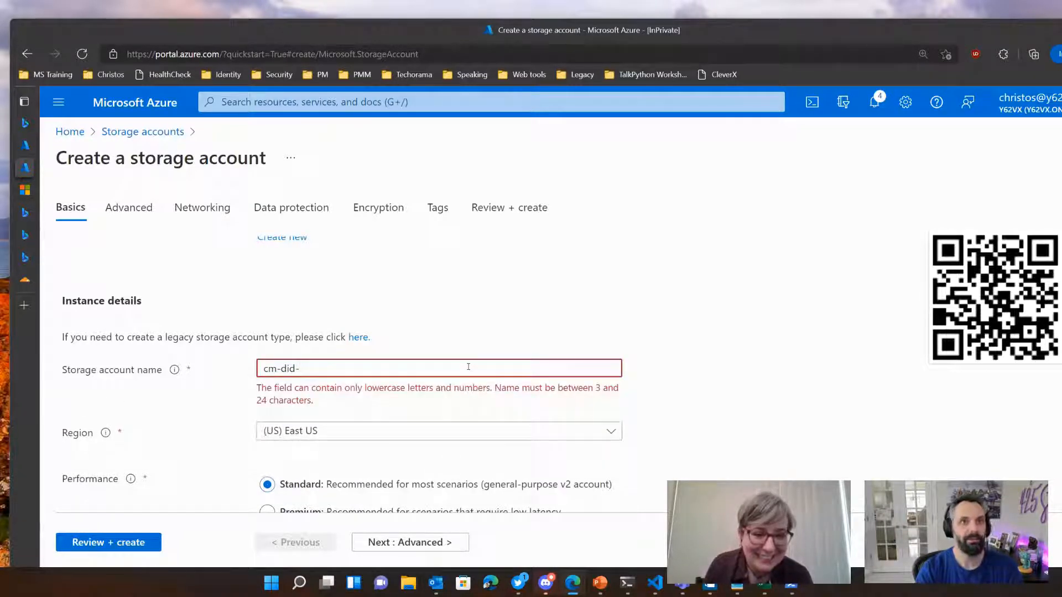
pyautogui.write('strg')
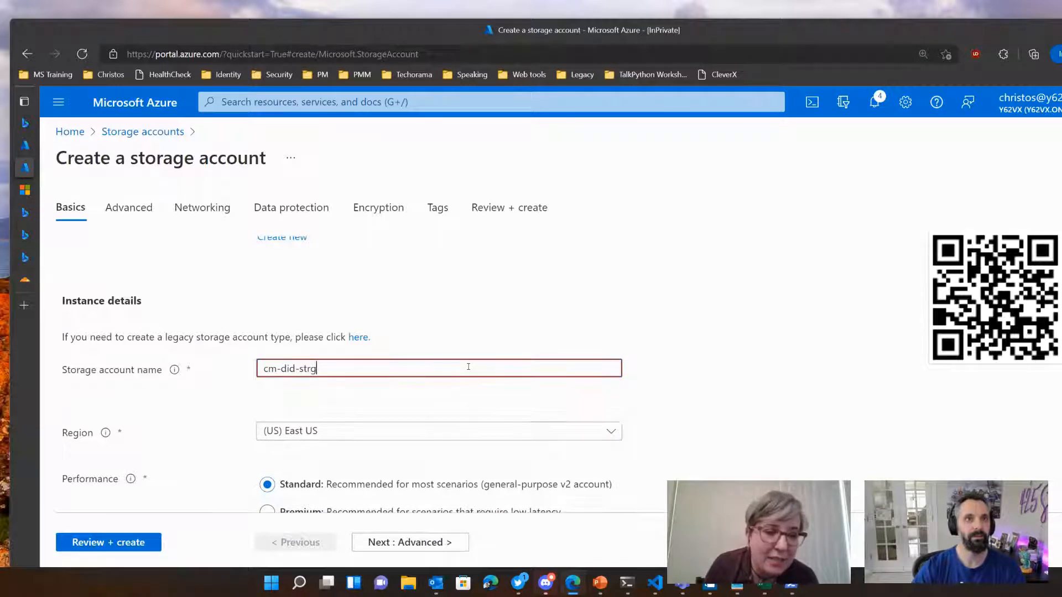
# Step: Remove the hyphens from the storage account name and complete it as cmdidstorage
pyautogui.press('Left')
pyautogui.press('Left')
pyautogui.press('Left')
pyautogui.press('Left')
pyautogui.press('Left')
pyautogui.press('Left')
pyautogui.press('Left')
pyautogui.press('Left')
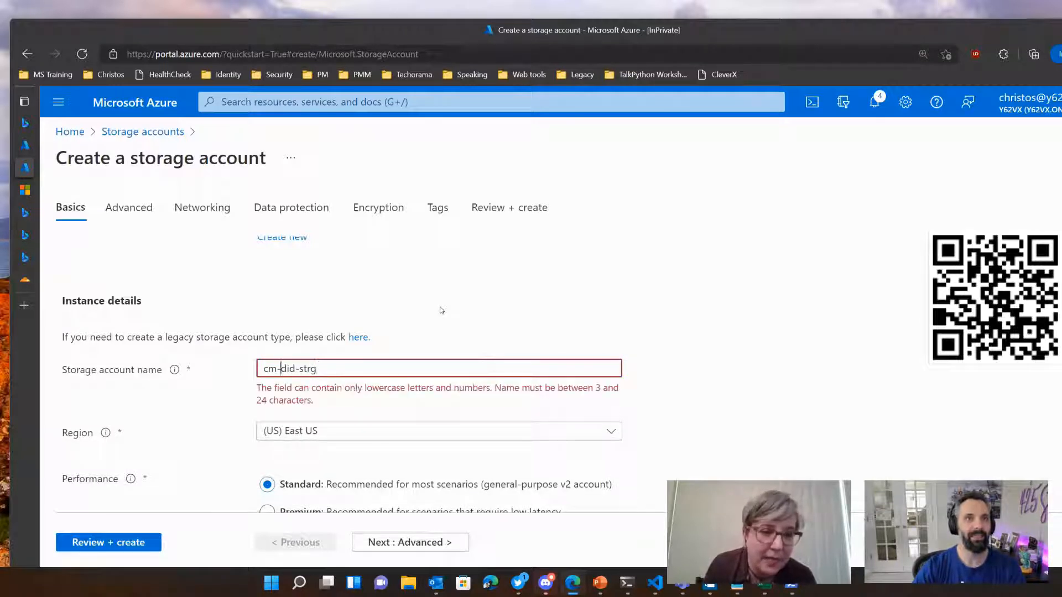
pyautogui.press('BackSpace')
pyautogui.press('Right')
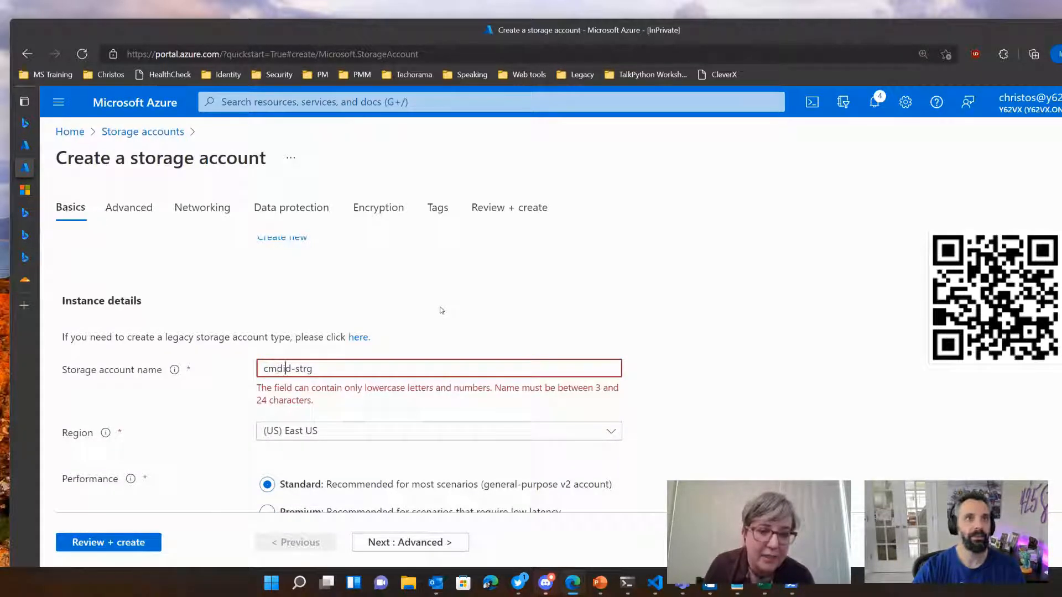
pyautogui.press('Right')
pyautogui.press('Right')
pyautogui.press('BackSpace')
pyautogui.press('Right')
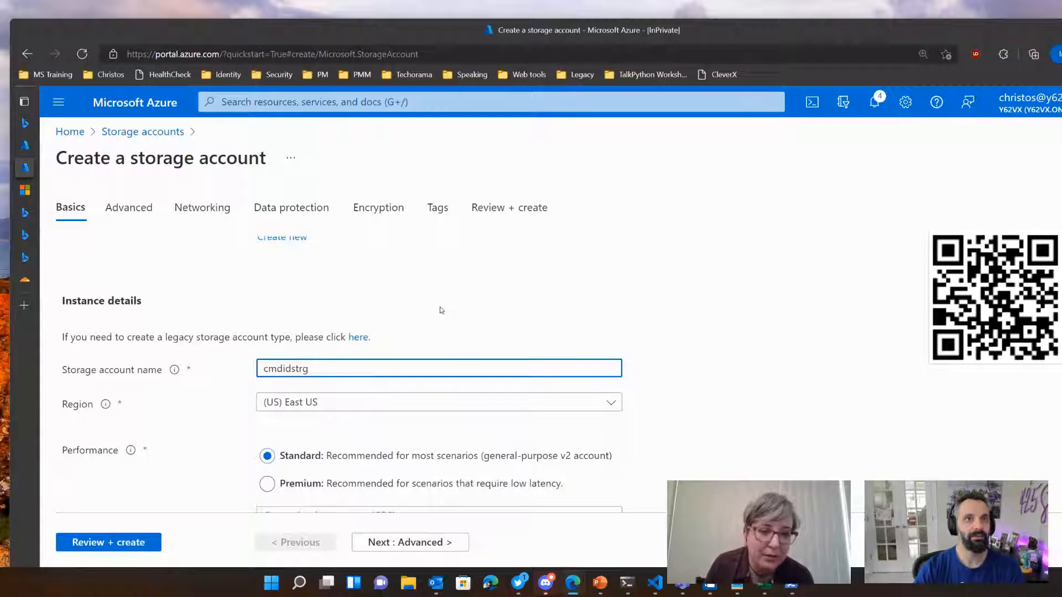
pyautogui.press('BackSpace')
pyautogui.write('ora')
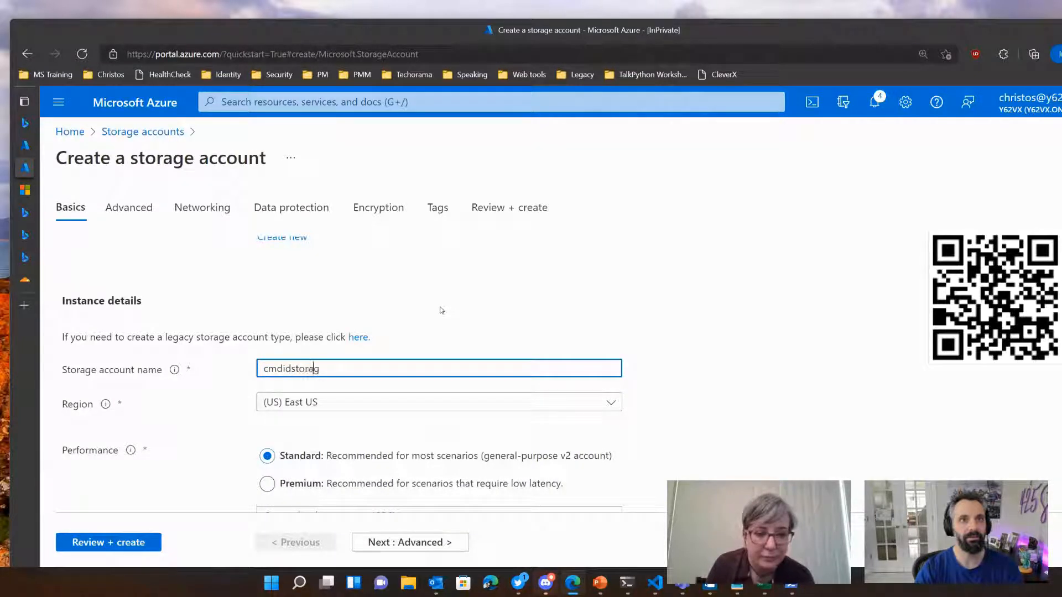
pyautogui.press('Right')
pyautogui.write('e')
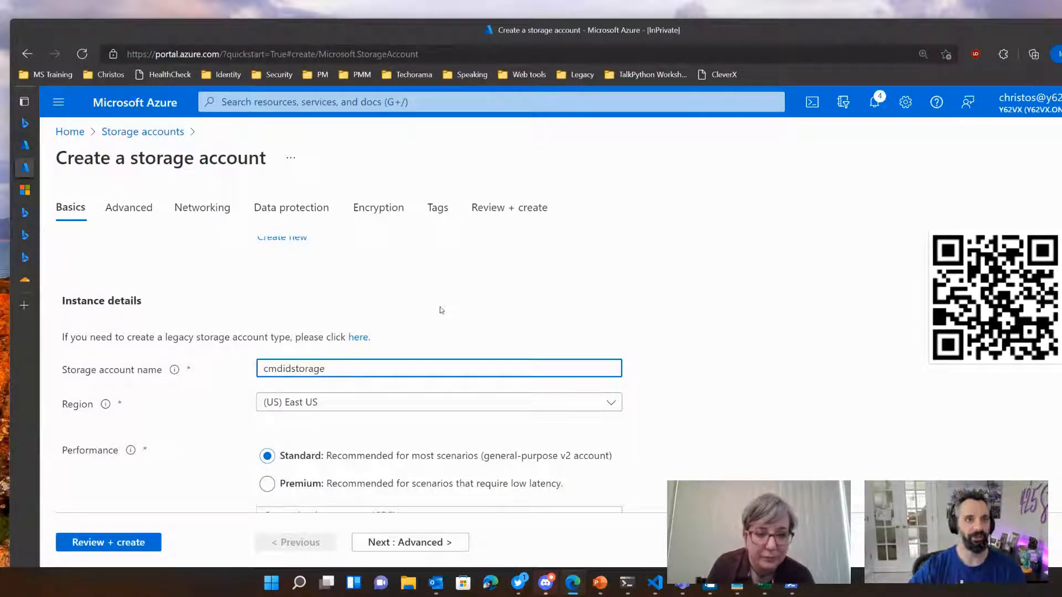
# Step: Set the storage account's redundancy to Locally-redundant storage (LRS) and continue to the advanced settings
pyautogui.scroll(-1, 430, 440)
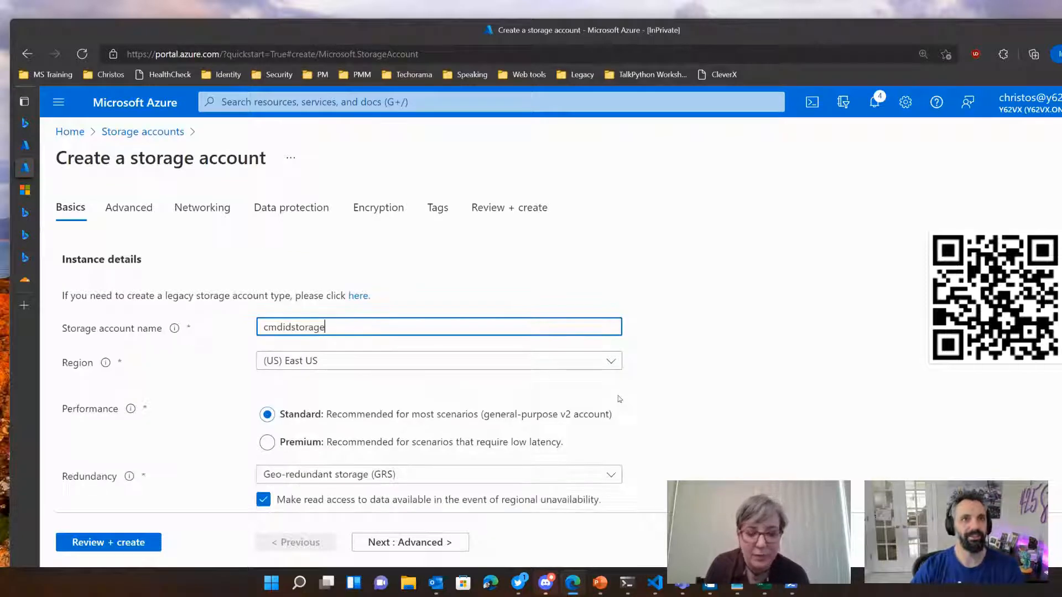
pyautogui.click(425, 454)
pyautogui.click(377, 238)
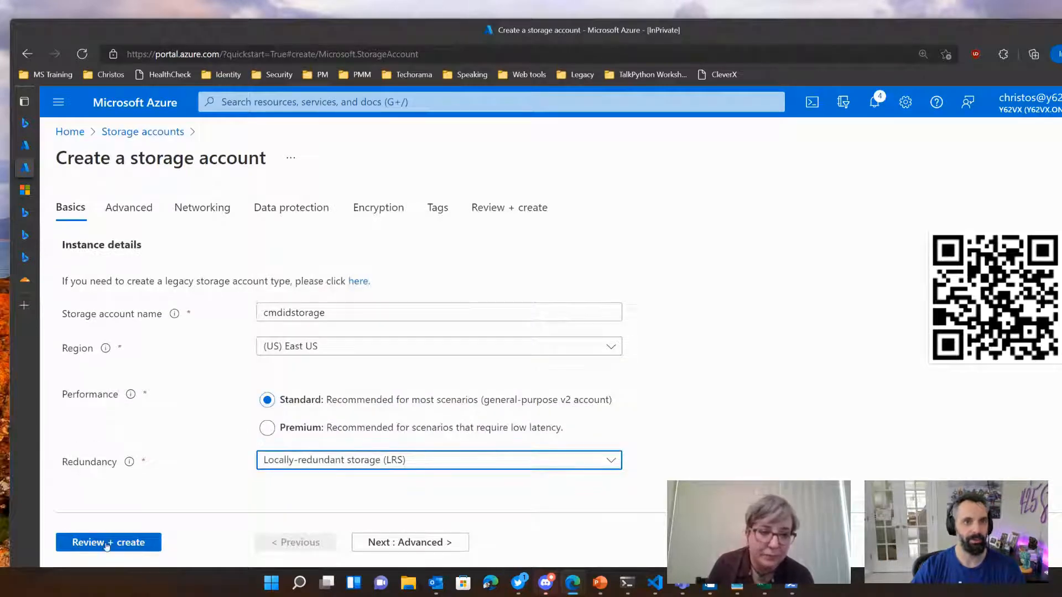
pyautogui.click(410, 542)
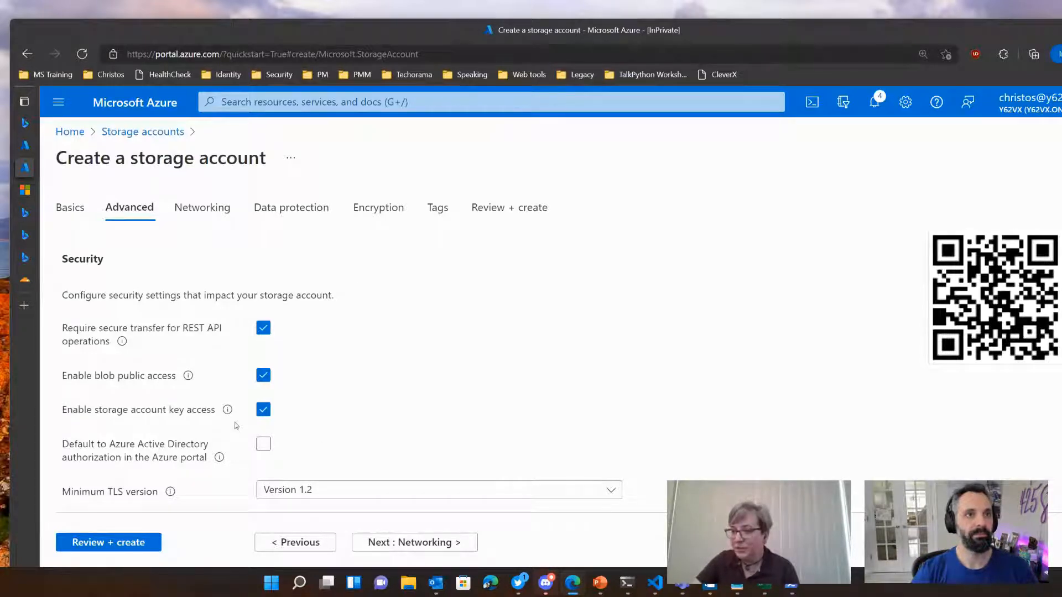
# Step: Check the container's public access level in the tutorial and disable blob public access for the new storage account
pyautogui.click(24, 189)
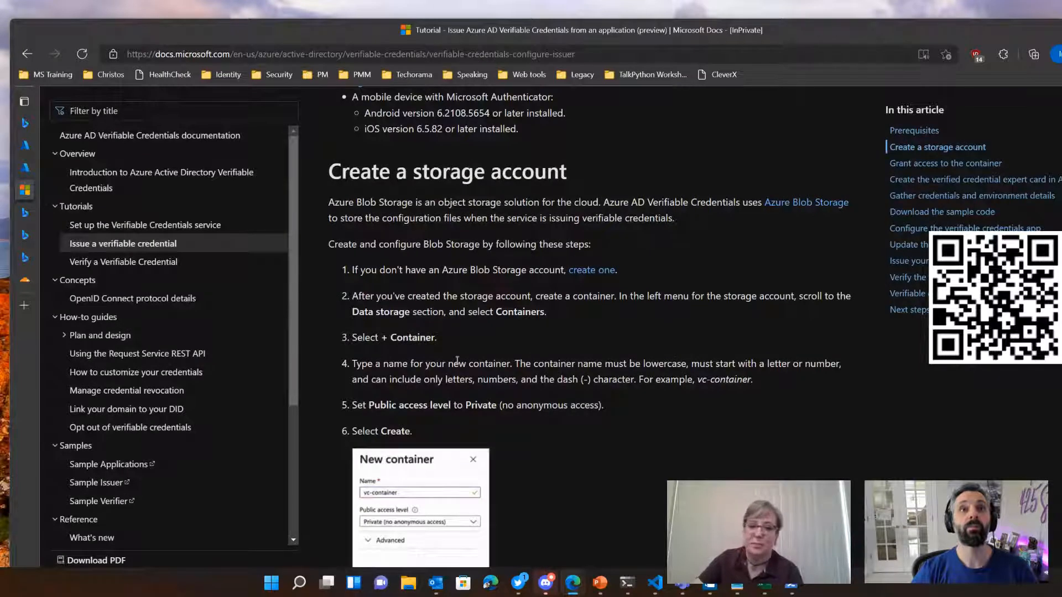
pyautogui.moveTo(381, 405); pyautogui.dragTo(552, 405)
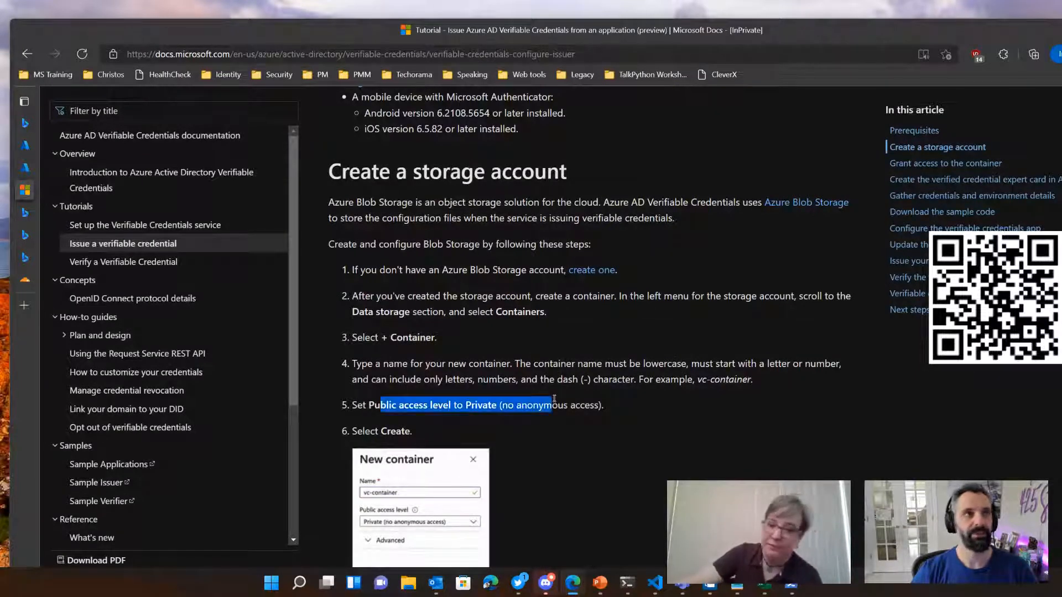
pyautogui.moveTo(42, 273)
pyautogui.click(70, 168)
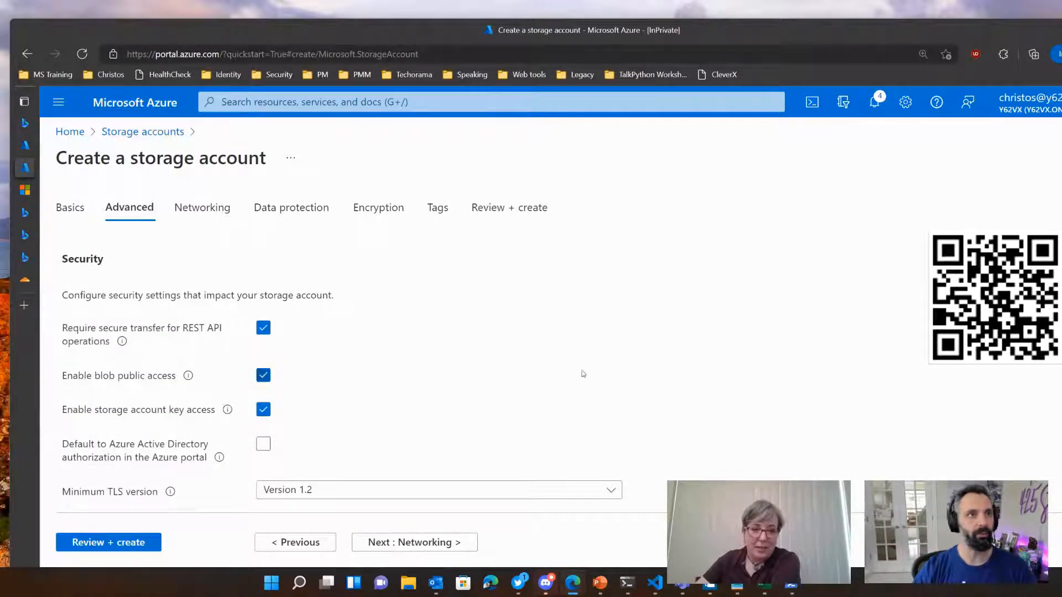
pyautogui.click(263, 376)
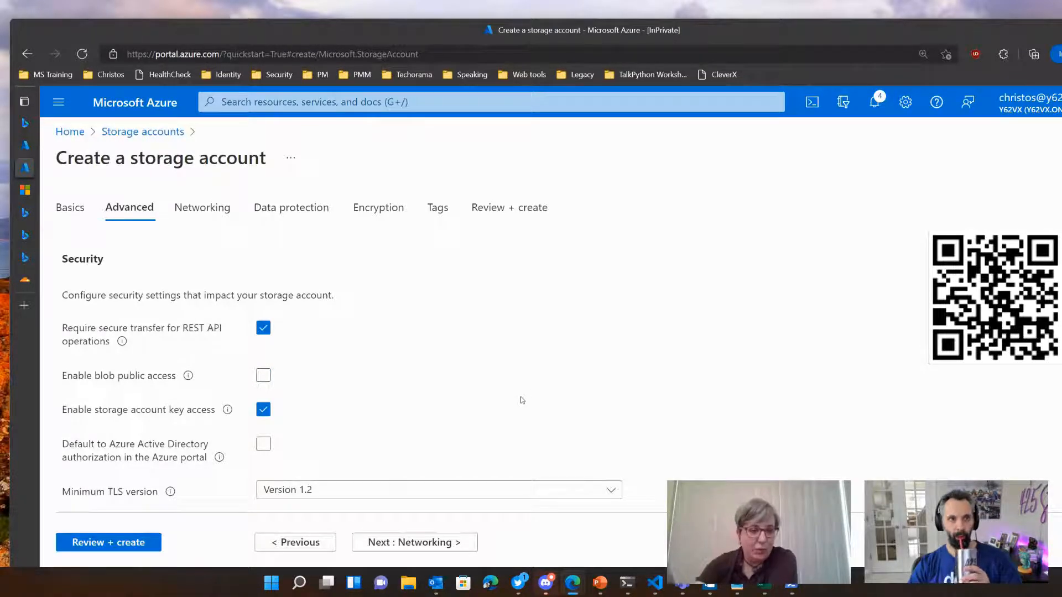
# Step: Keep the remaining advanced defaults and the Public endpoint (all networks) connectivity, and review the data protection settings
pyautogui.scroll(-2, 462, 398)
pyautogui.scroll(-2, 408, 455)
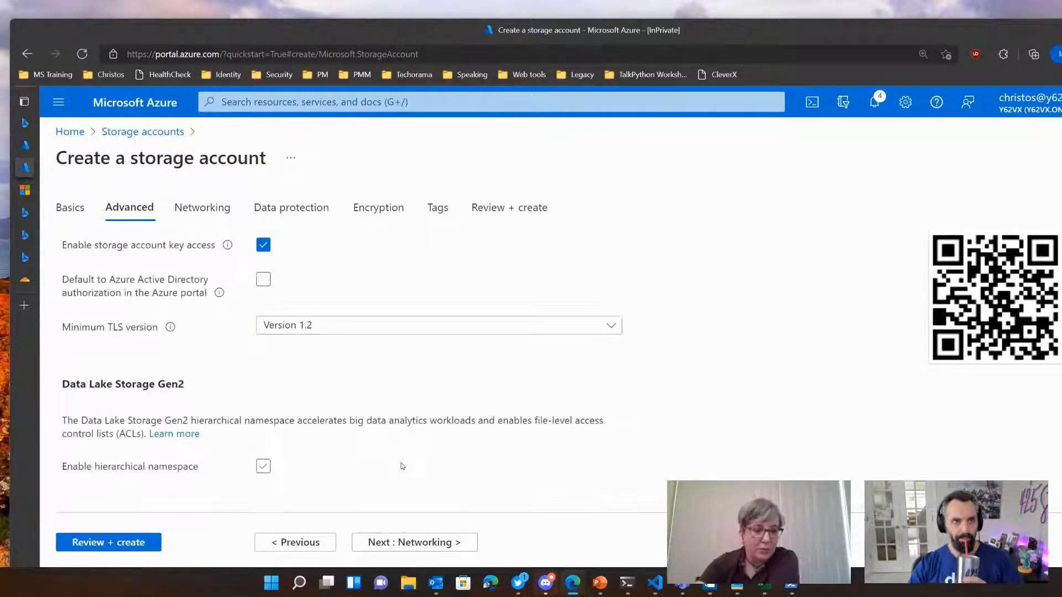
pyautogui.click(418, 543)
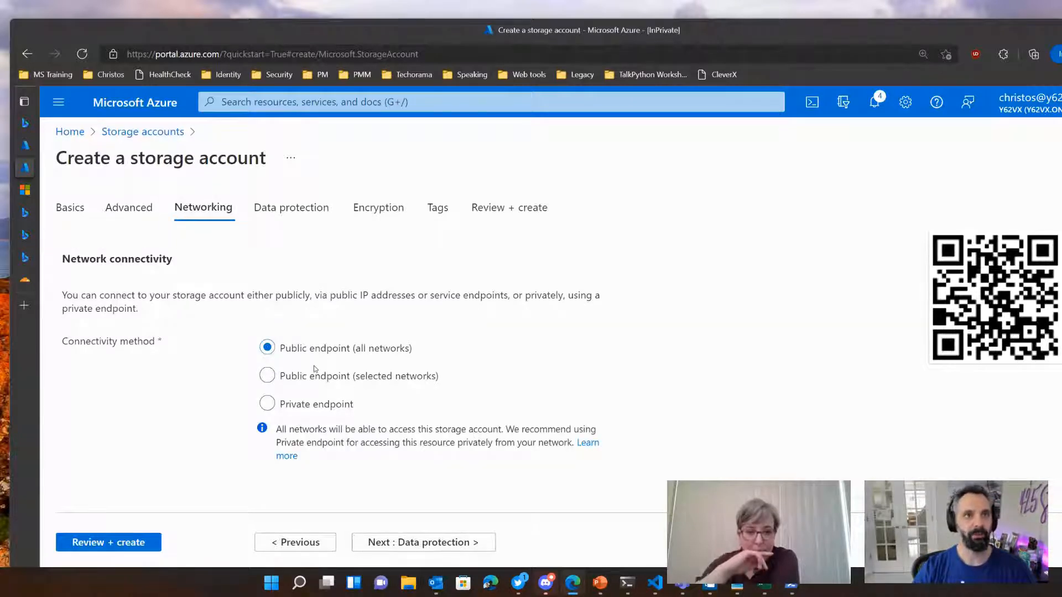
pyautogui.click(418, 546)
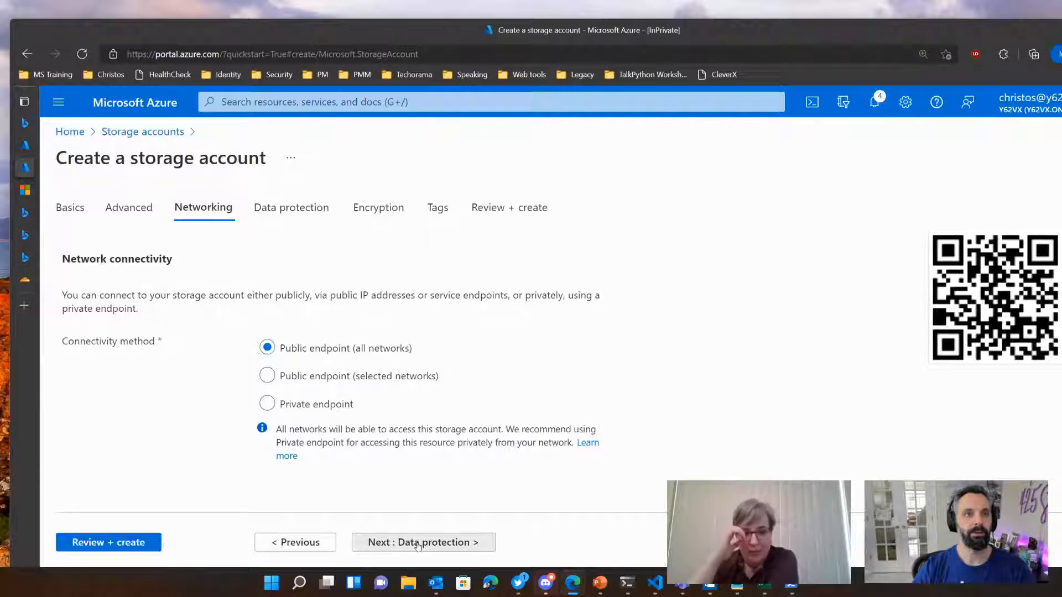
pyautogui.click(417, 545)
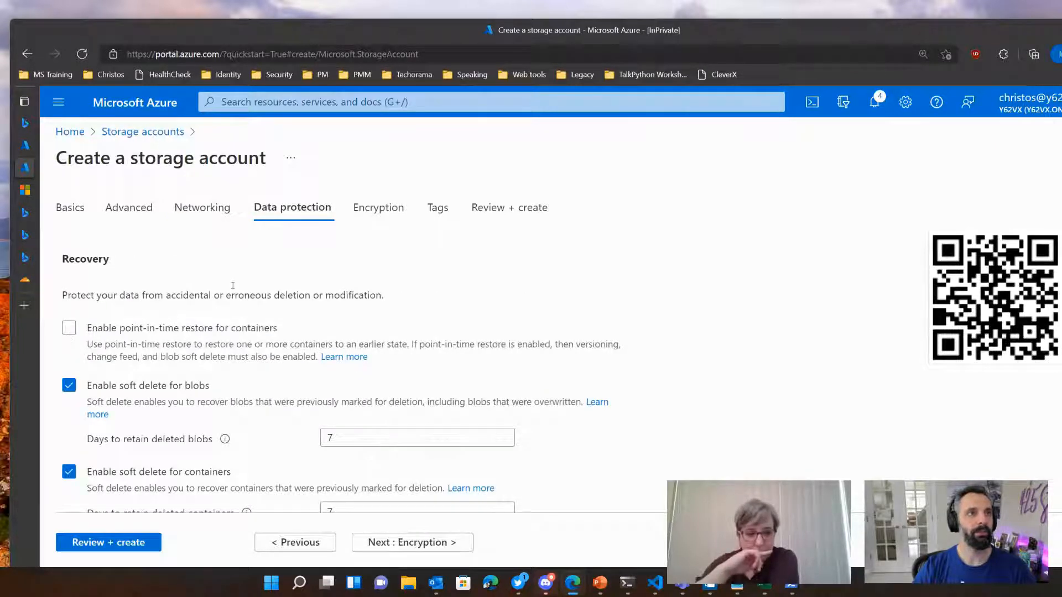
pyautogui.scroll(-1, 418, 279)
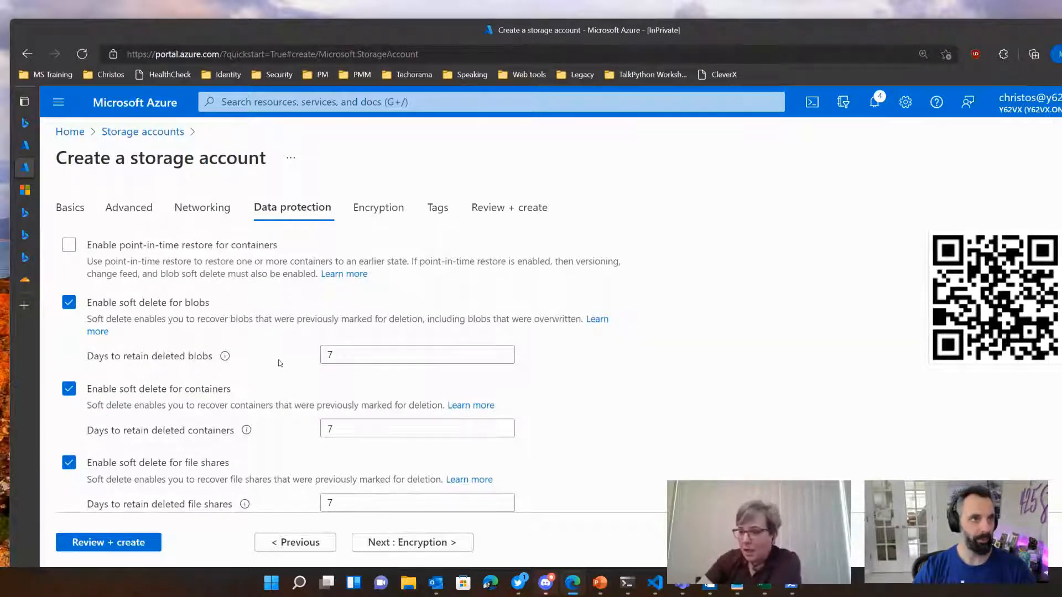
pyautogui.scroll(-1, 566, 451)
pyautogui.scroll(-1, 567, 451)
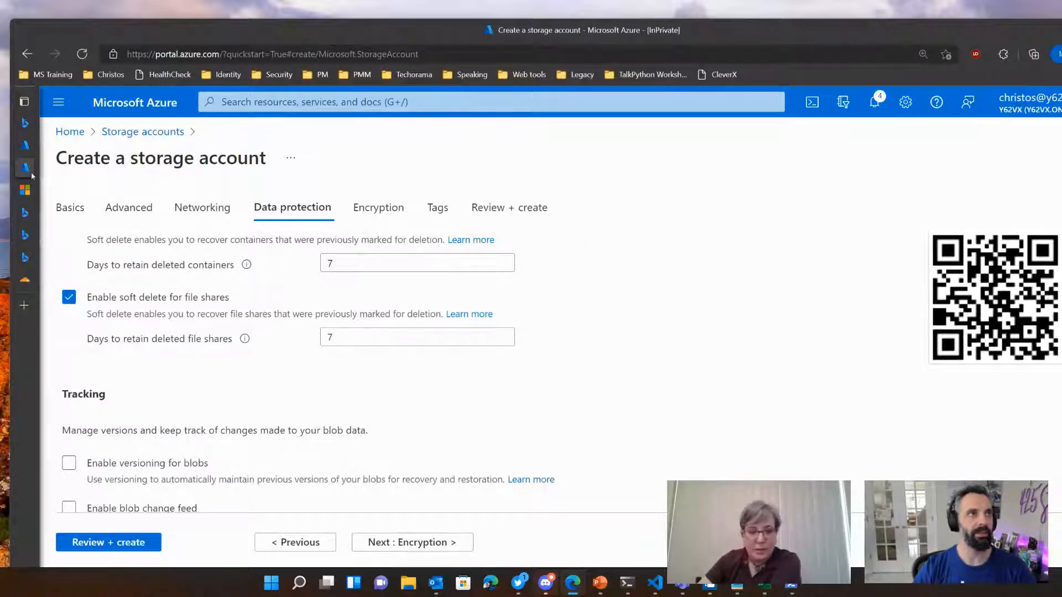
# Step: Review the tutorial's container creation and access instructions, and return to the storage account's data protection settings
pyautogui.click(24, 191)
pyautogui.scroll(-5, 475, 375)
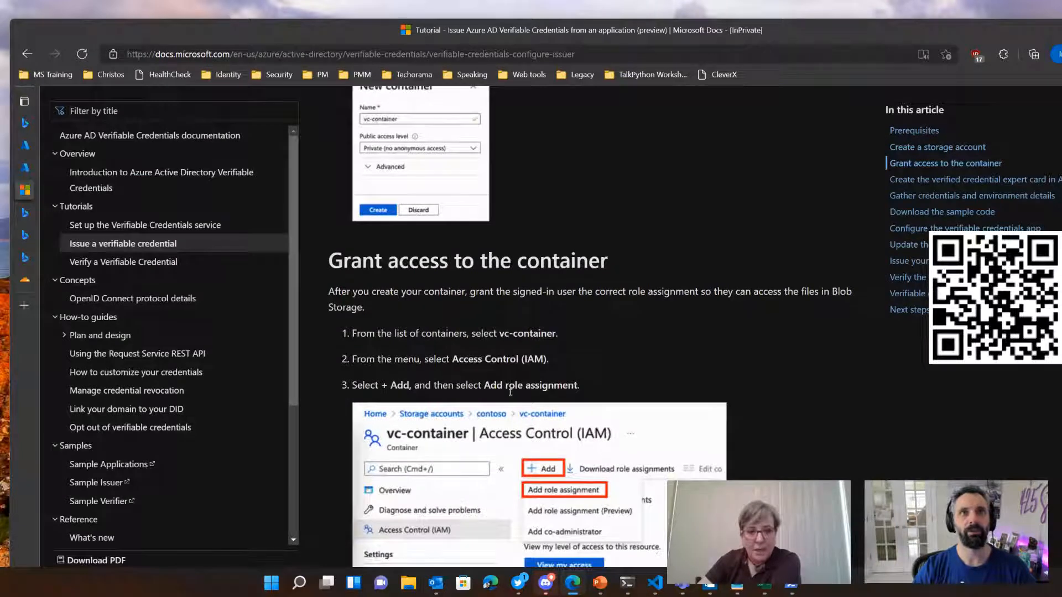
pyautogui.scroll(3, 510, 390)
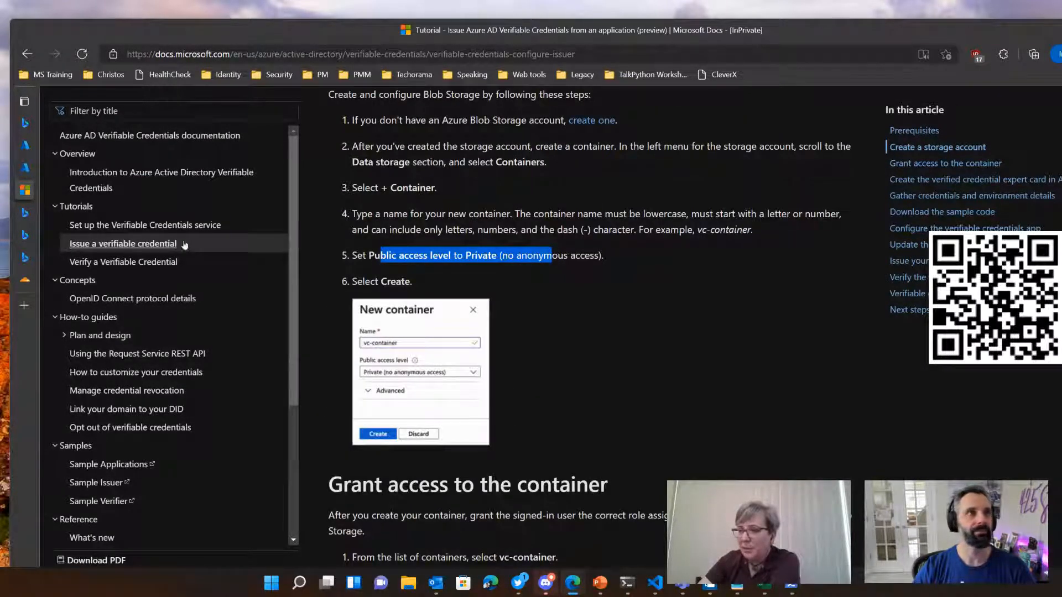
pyautogui.click(55, 167)
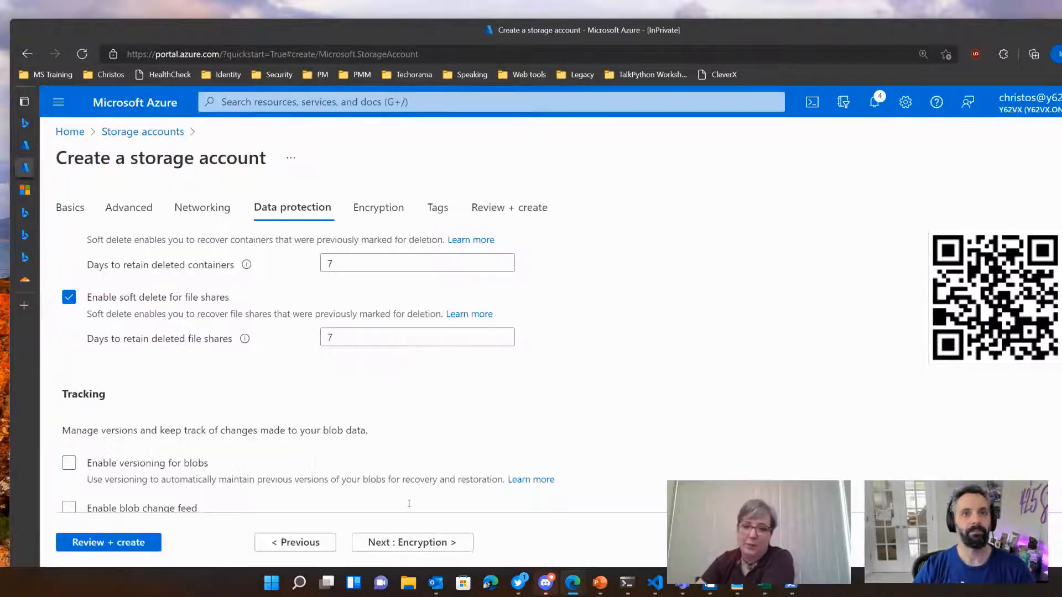
# Step: Accept the default data protection and encryption settings, and create the storage account after validation
pyautogui.click(412, 543)
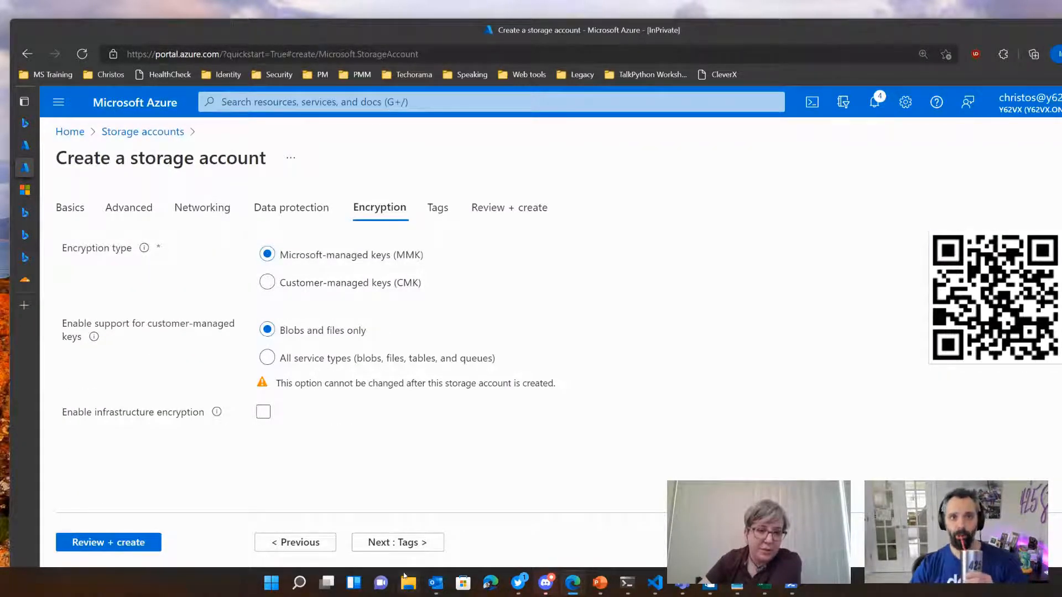
pyautogui.click(113, 541)
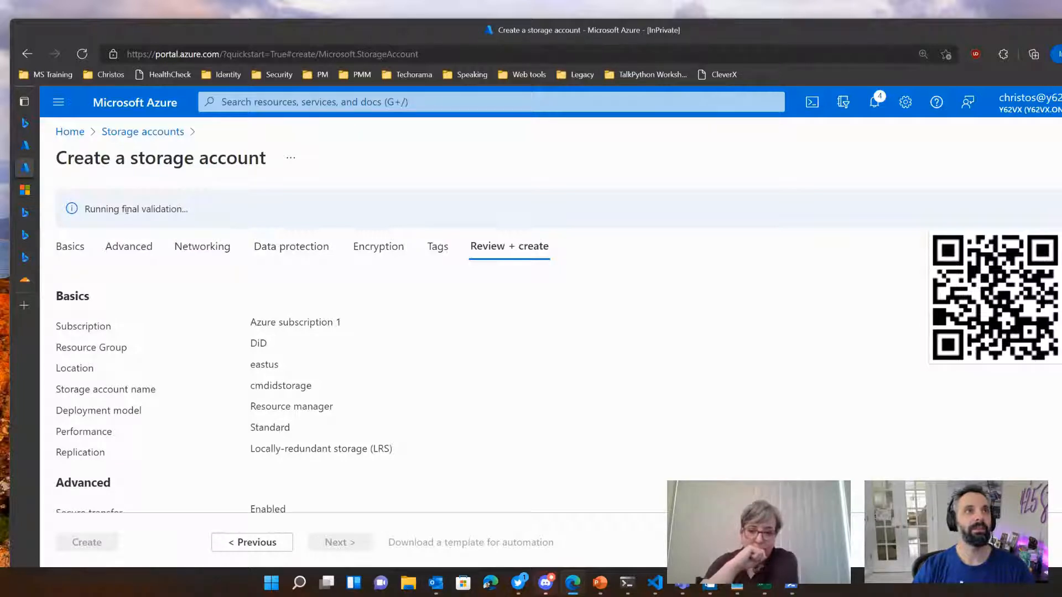
pyautogui.click(87, 542)
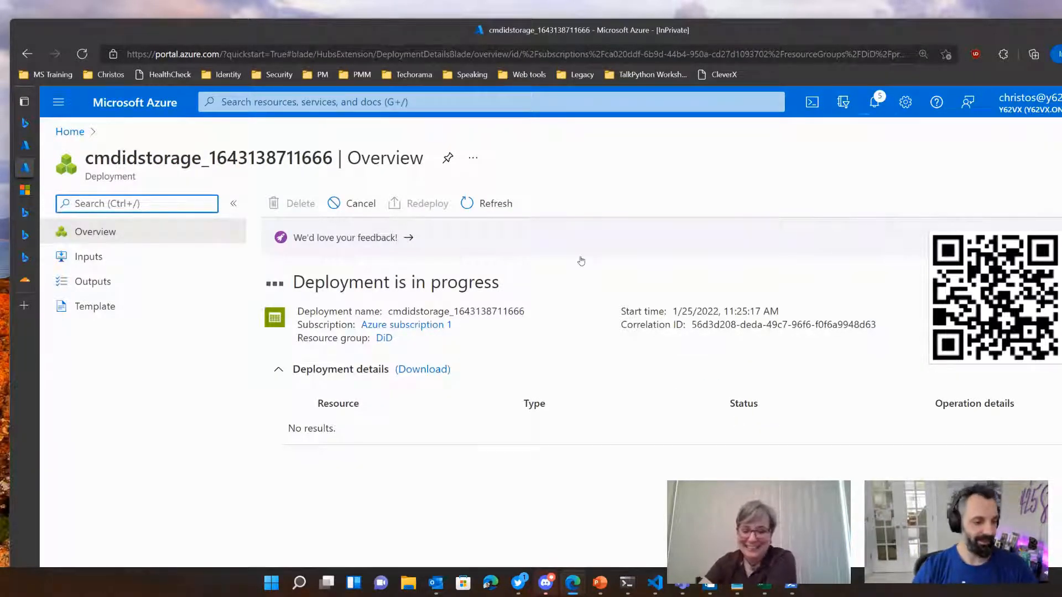
pyautogui.click(595, 511)
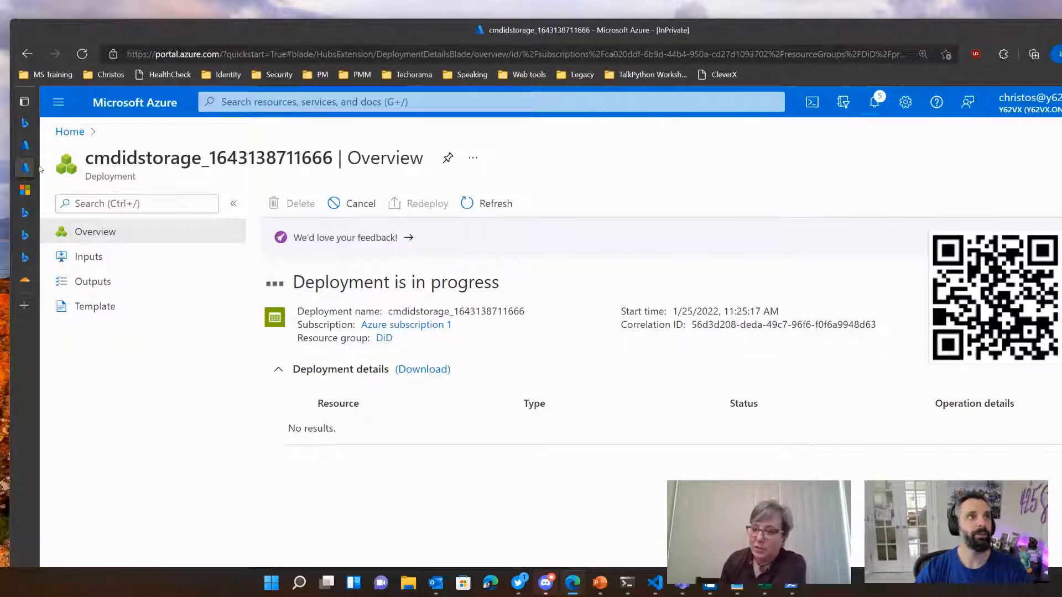
# Step: Return to the verifiable credentials tutorial and read how to grant access to the container
pyautogui.click(38, 191)
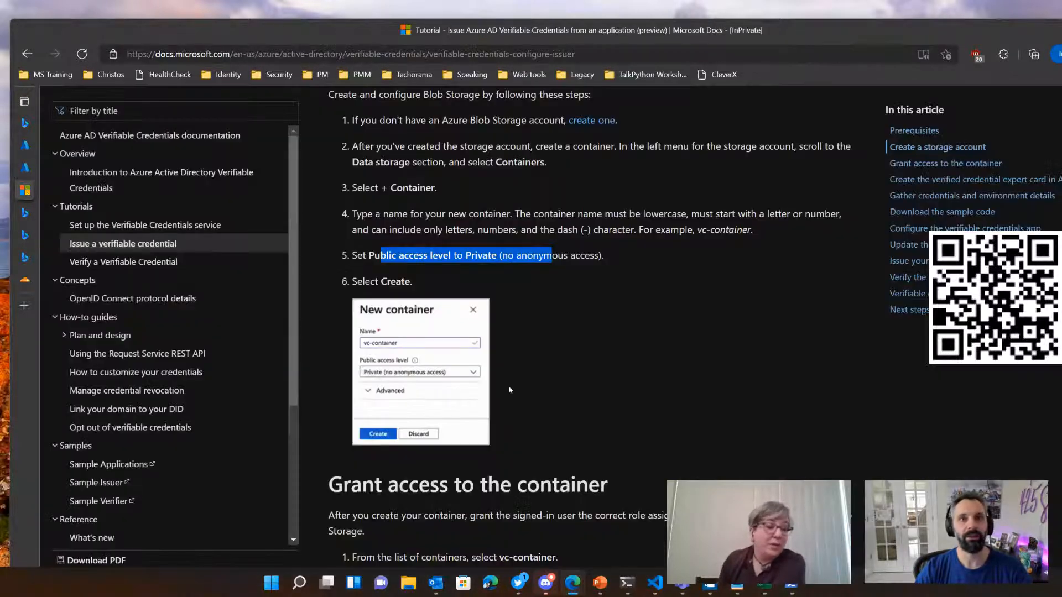
pyautogui.scroll(-4, 509, 386)
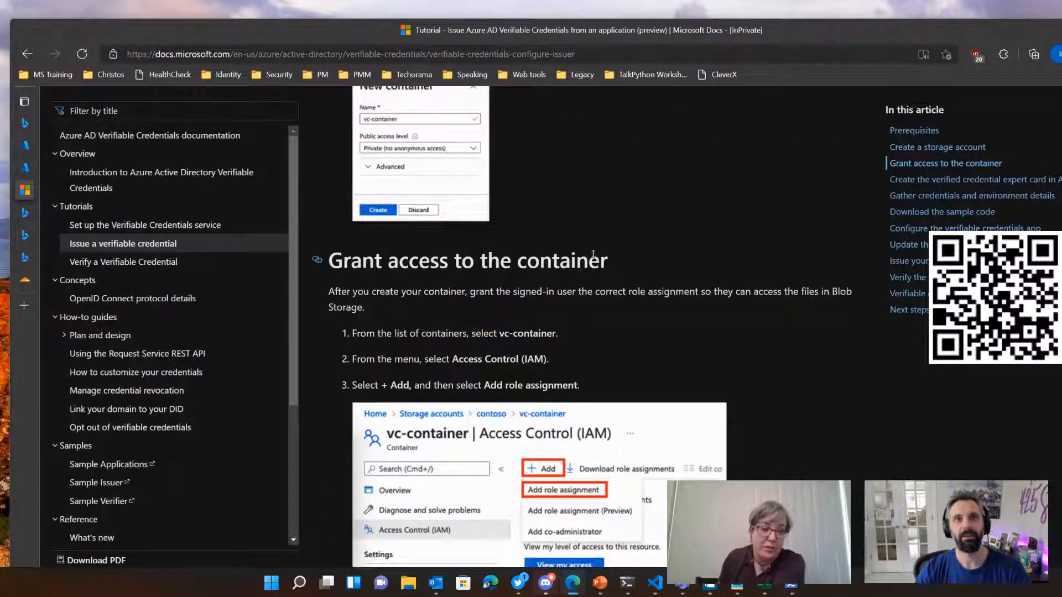
# Step: Review the tutorial's prerequisites and its steps for creating a storage account and a private container
pyautogui.scroll(4, 582, 243)
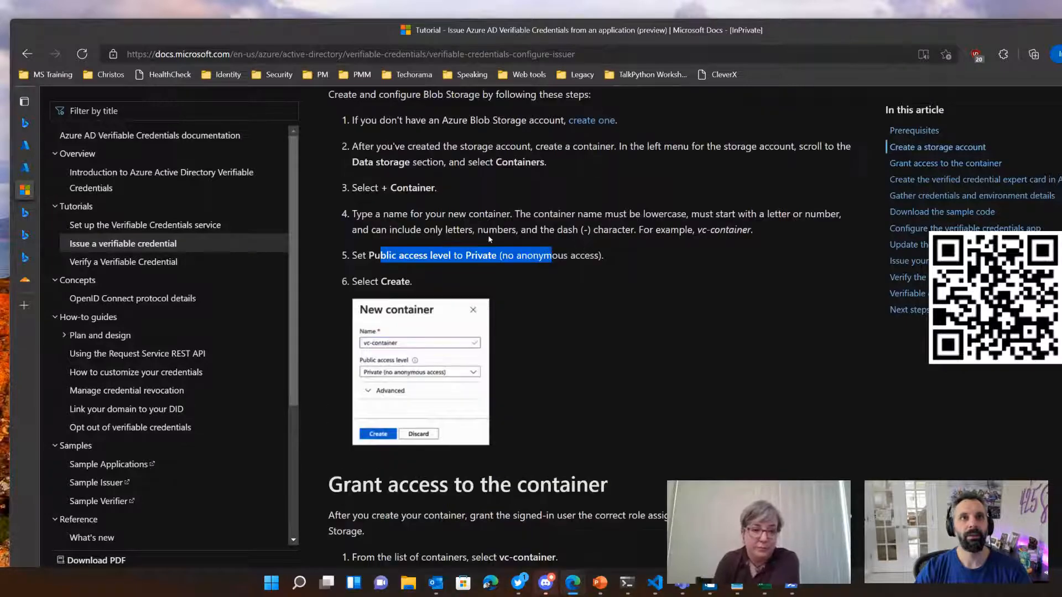
pyautogui.click(373, 281)
pyautogui.scroll(2, 370, 308)
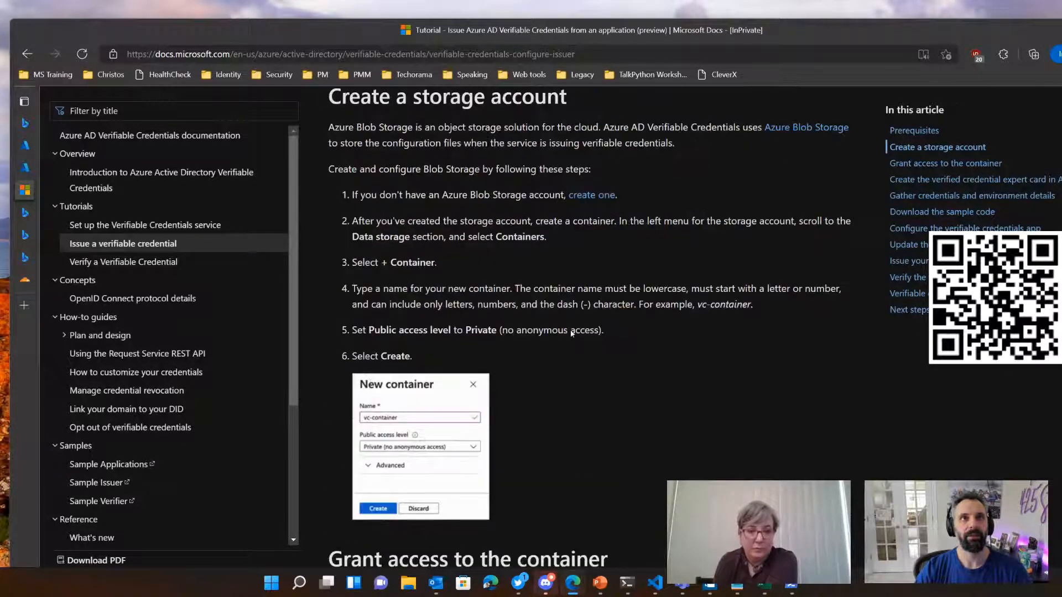
pyautogui.scroll(4, 437, 275)
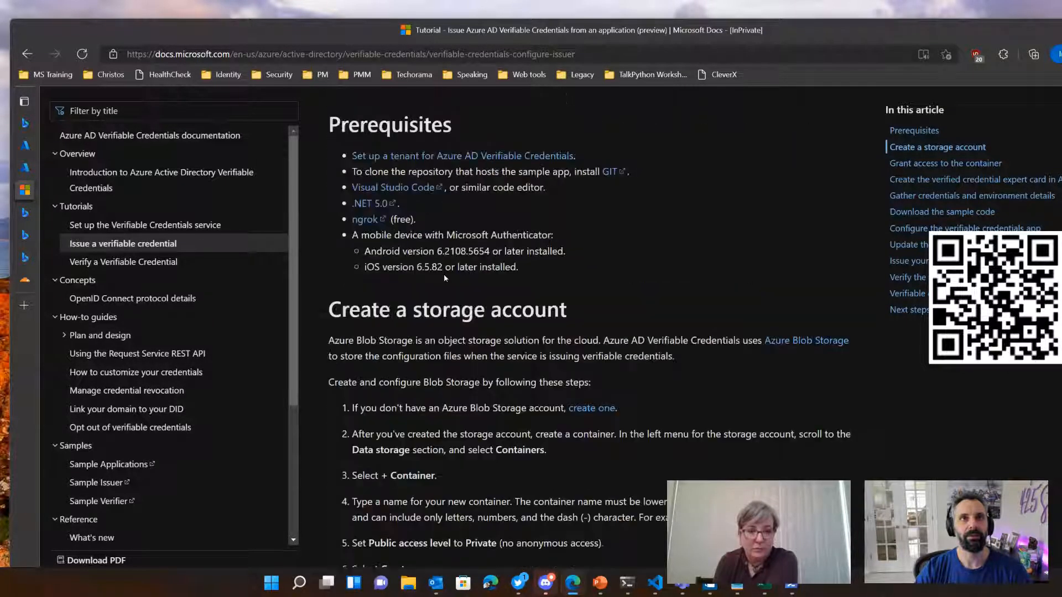
pyautogui.scroll(-4, 443, 288)
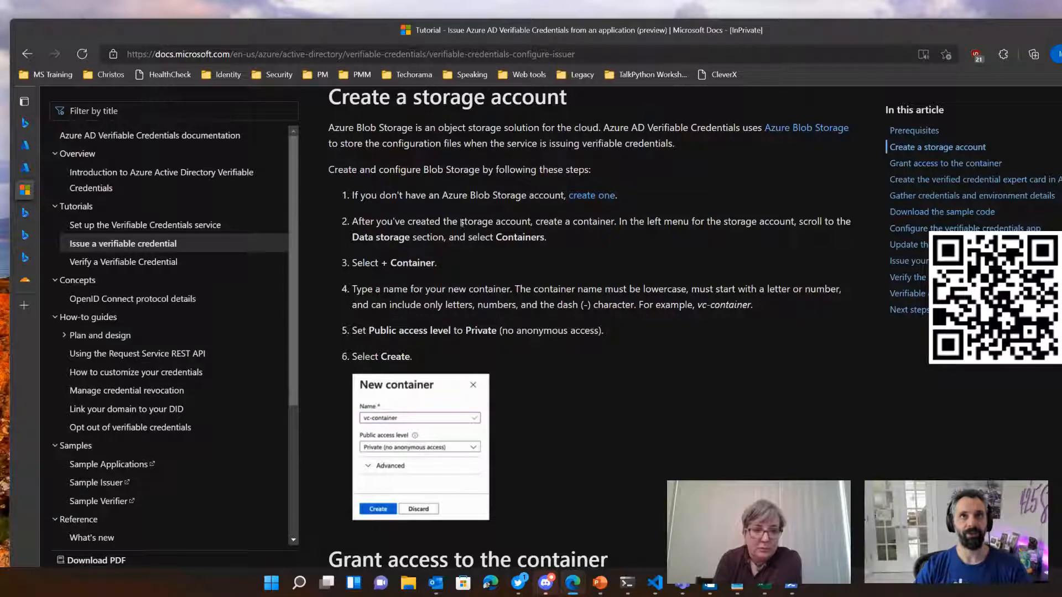
pyautogui.moveTo(377, 196); pyautogui.dragTo(561, 197)
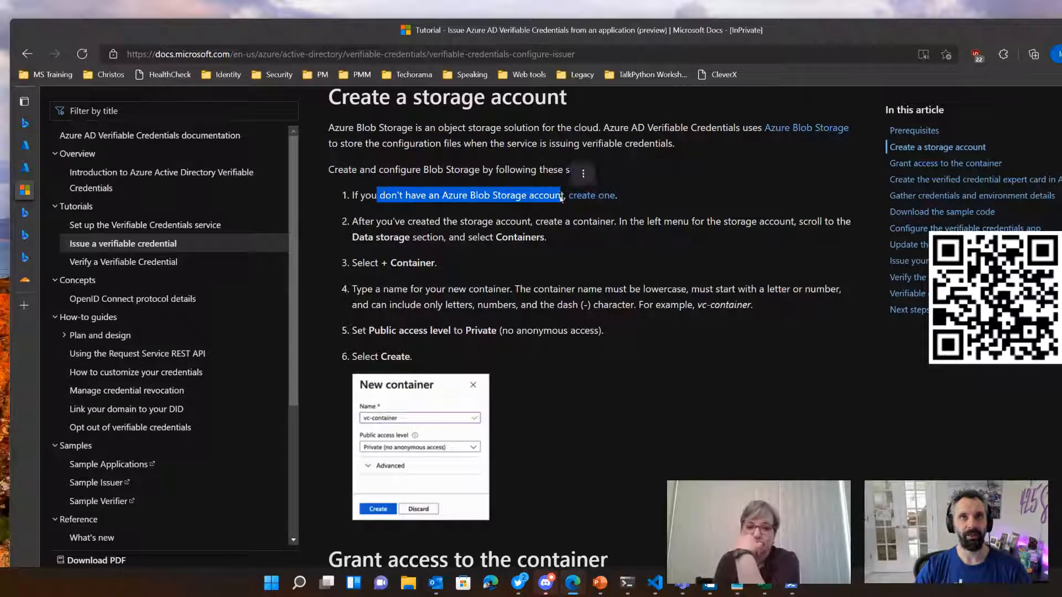
pyautogui.moveTo(387, 222); pyautogui.dragTo(548, 237)
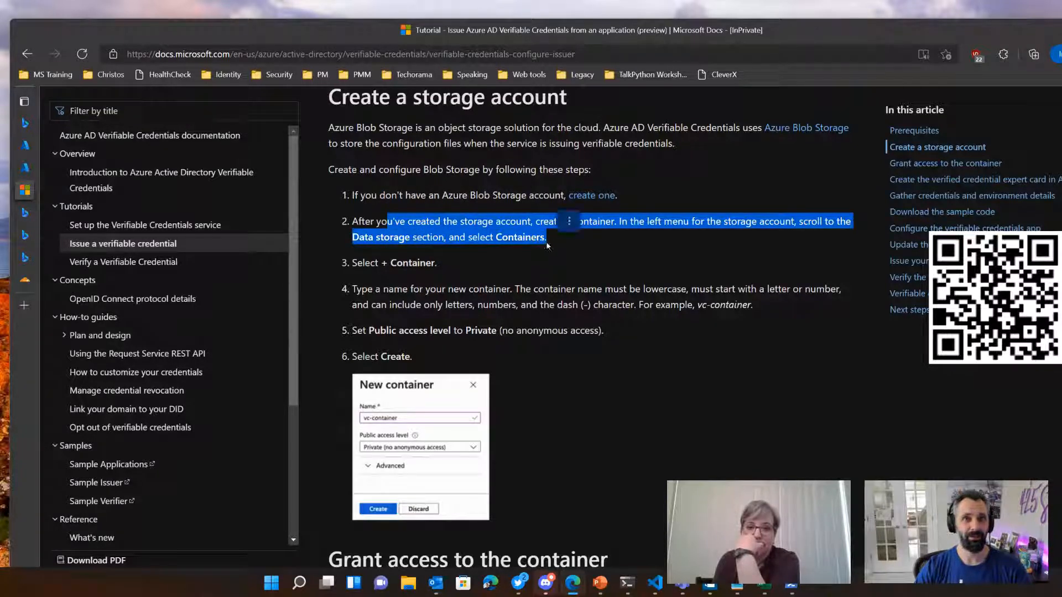
pyautogui.click(521, 281)
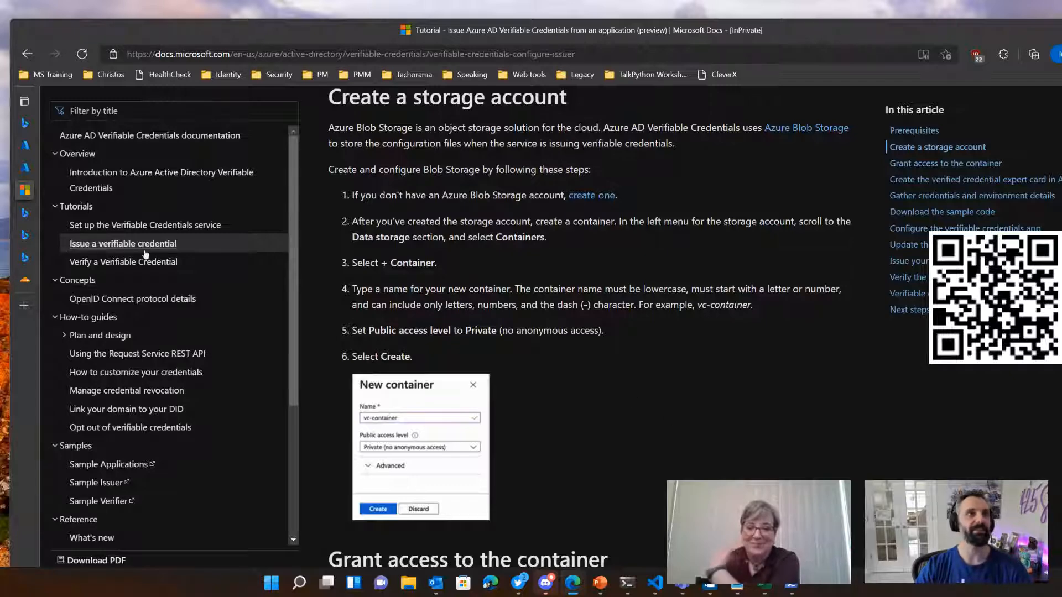
# Step: Close the leftover cloudflare search tab and switch to the domain lookup search results
pyautogui.moveTo(40, 262)
pyautogui.click(153, 256)
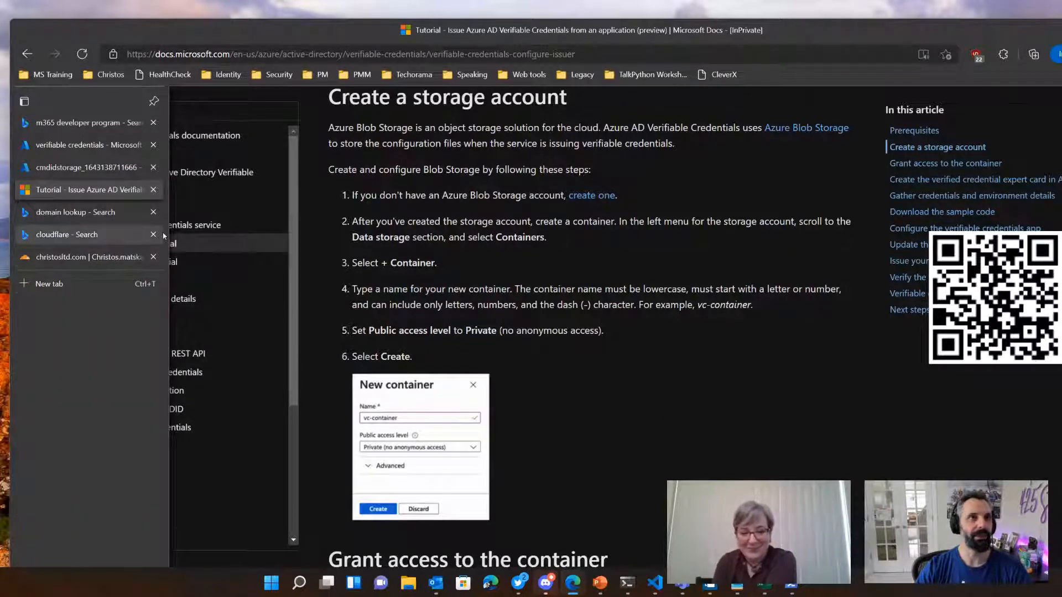
pyautogui.click(143, 238)
pyautogui.click(154, 235)
pyautogui.click(88, 212)
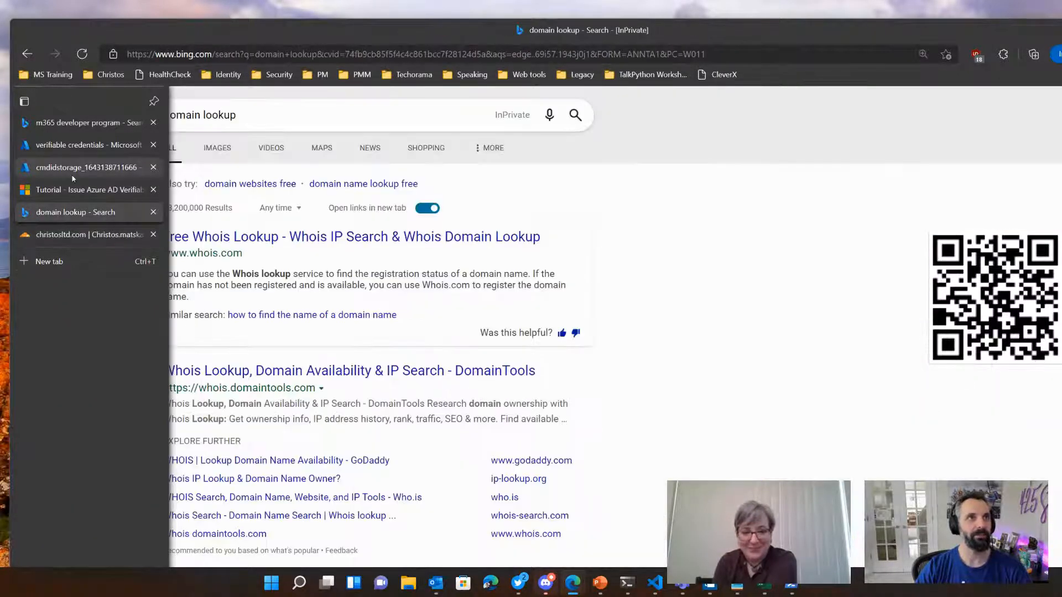
# Step: Go from the completed cmdidstorage deployment to the storage account and open its list of containers
pyautogui.click(88, 168)
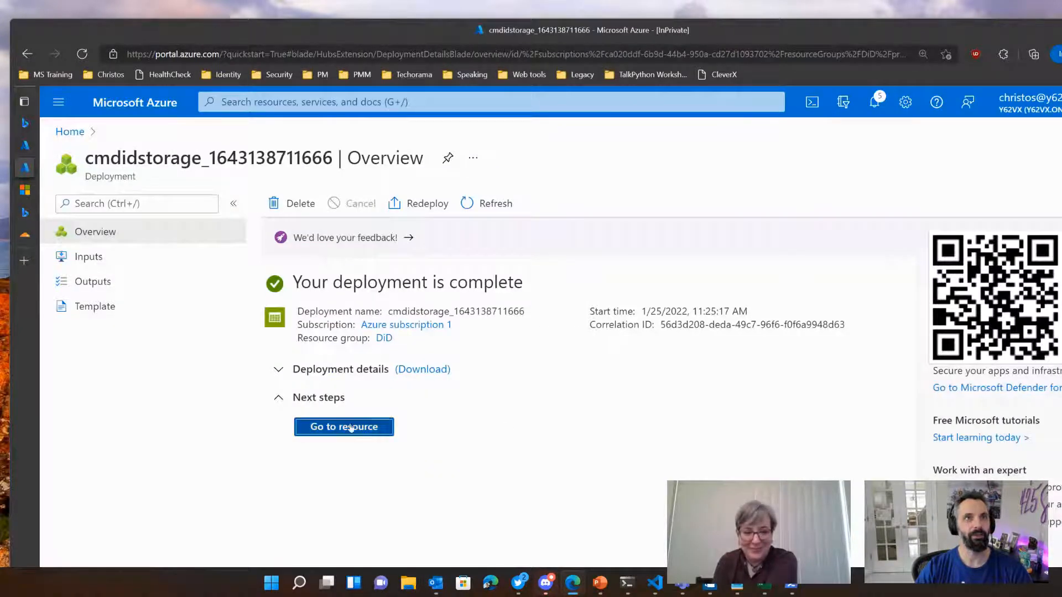
pyautogui.click(343, 426)
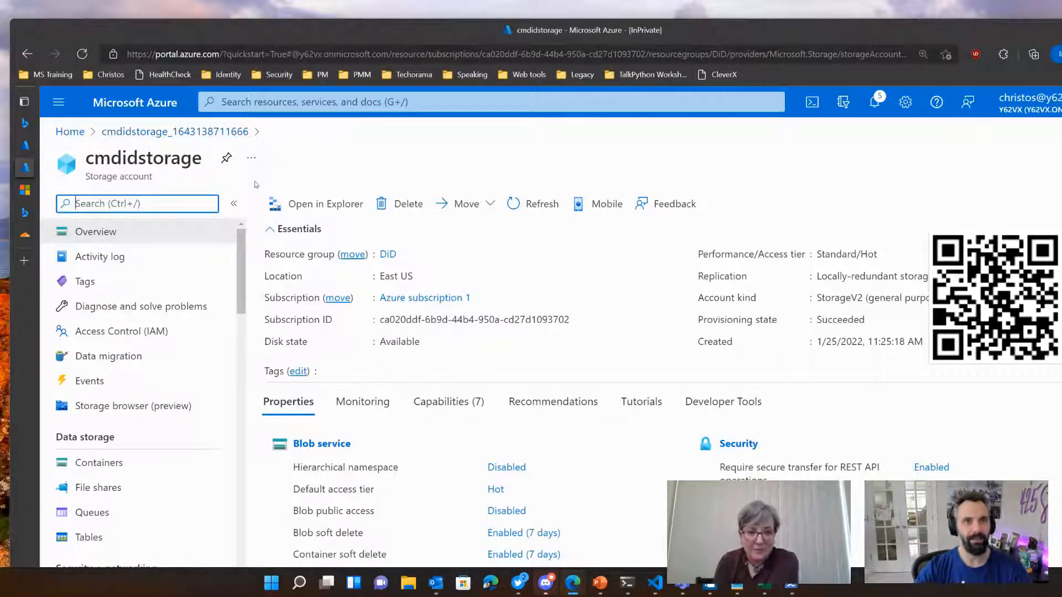
pyautogui.click(99, 463)
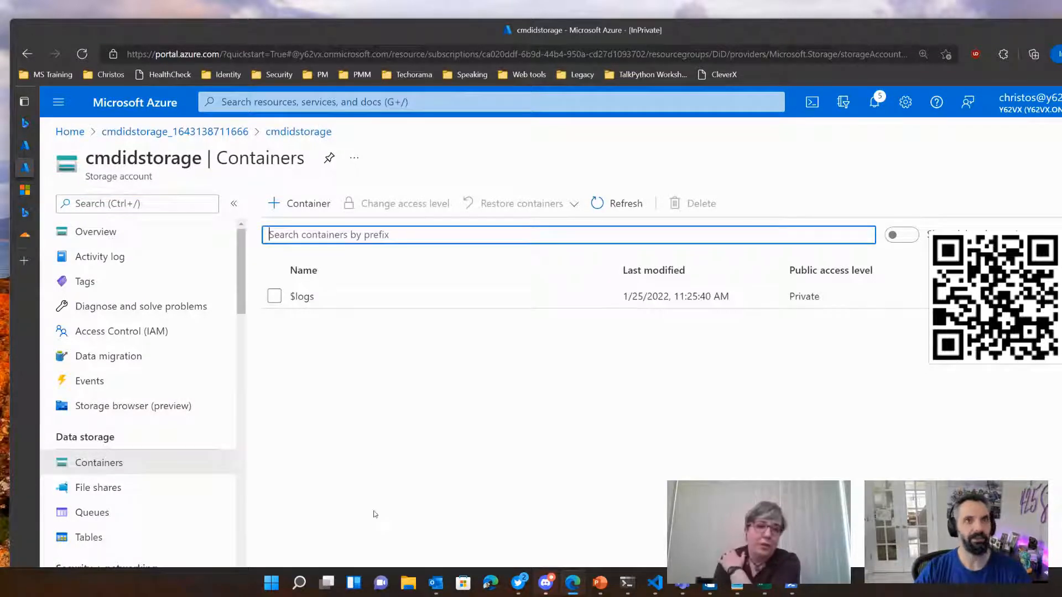
# Step: Create a container named vc-container in the storage account, checking the tutorial for the example name
pyautogui.click(299, 203)
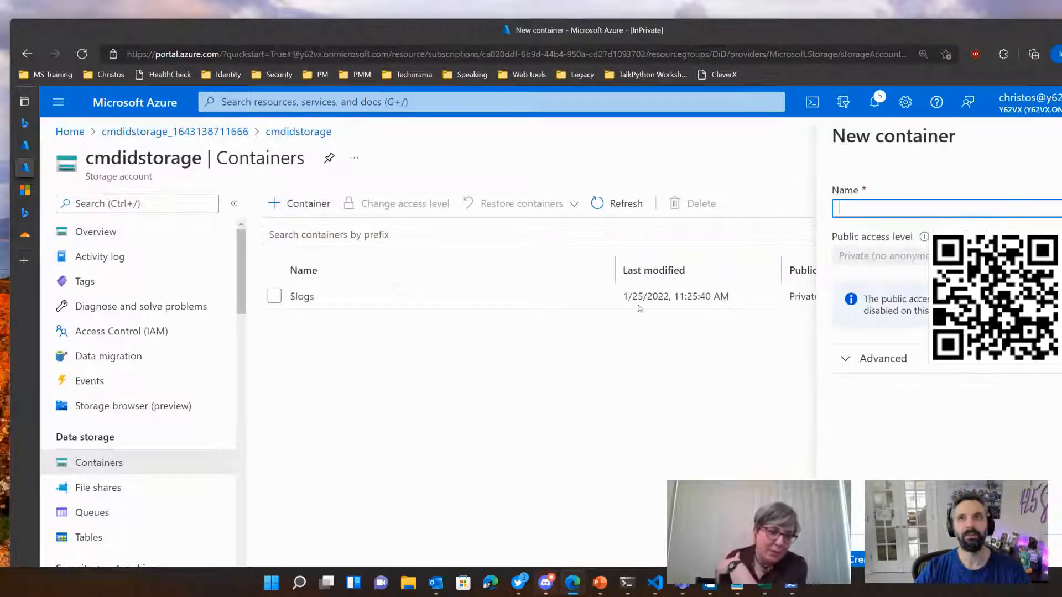
pyautogui.click(878, 211)
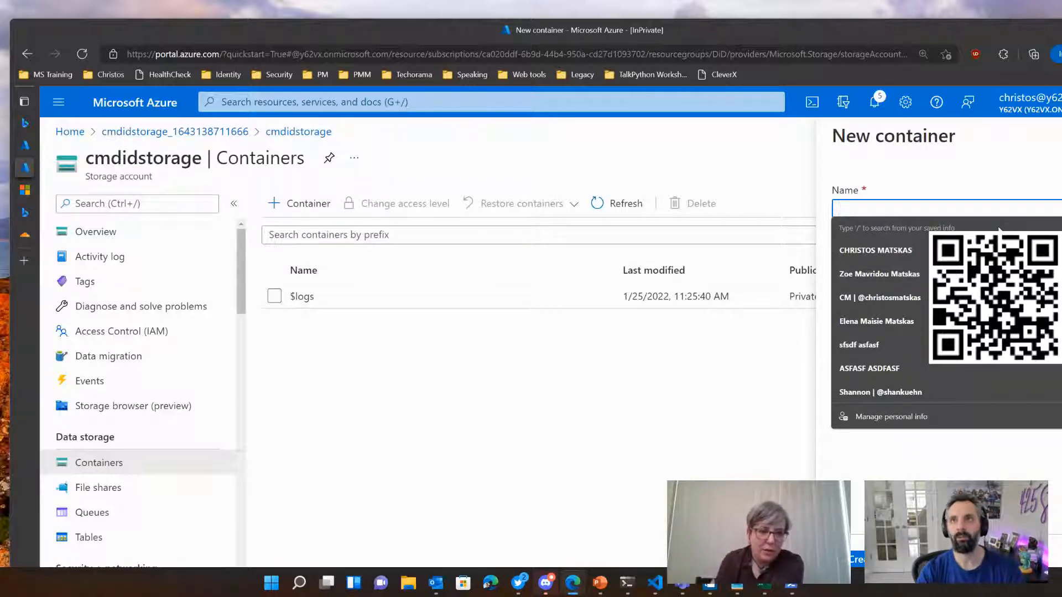
pyautogui.click(25, 189)
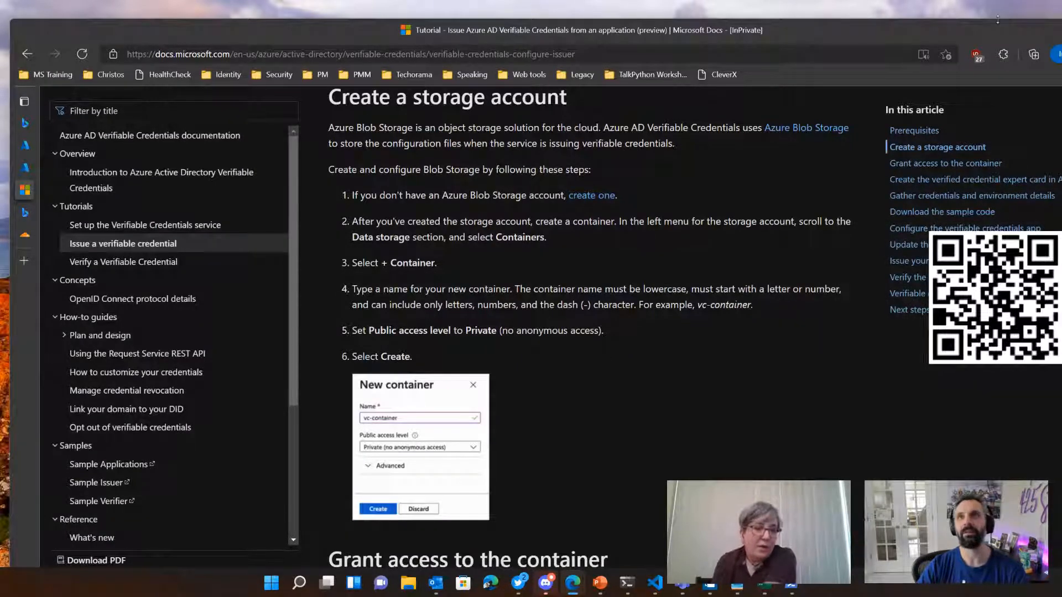
pyautogui.click(25, 168)
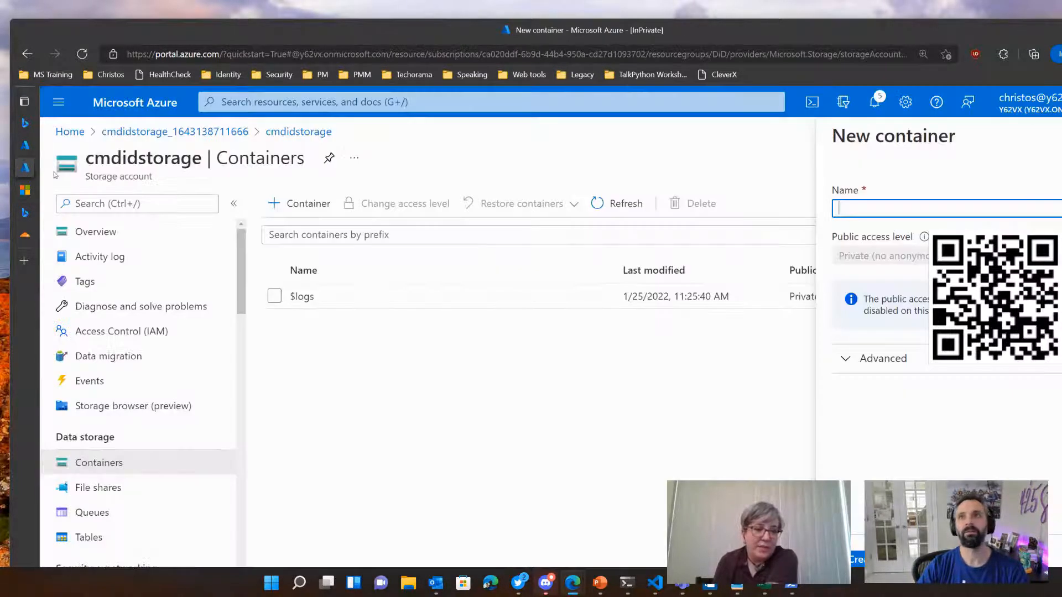
pyautogui.click(850, 210)
pyautogui.write('vc')
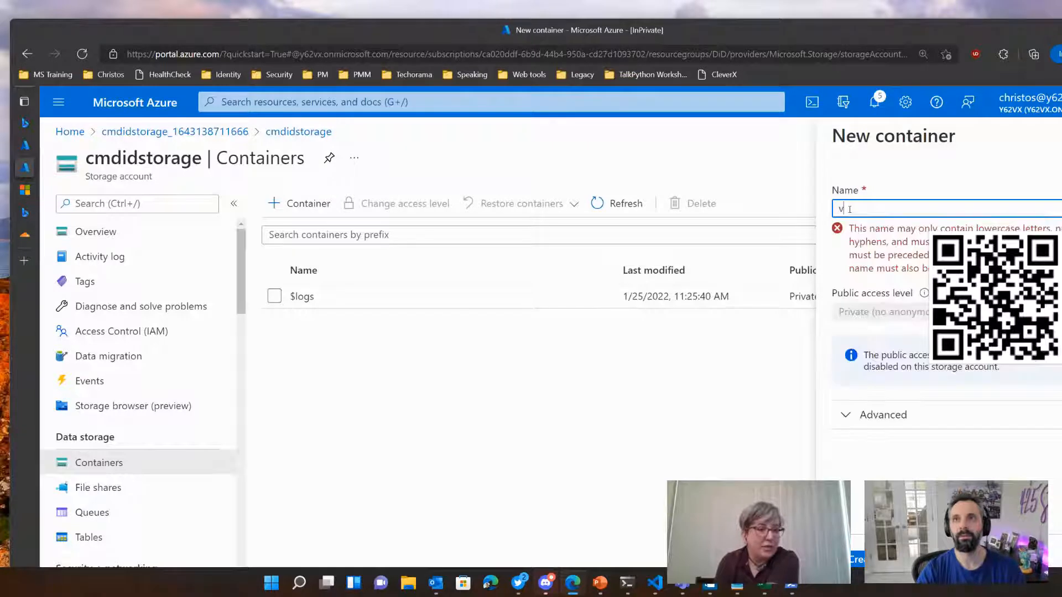
pyautogui.write('con')
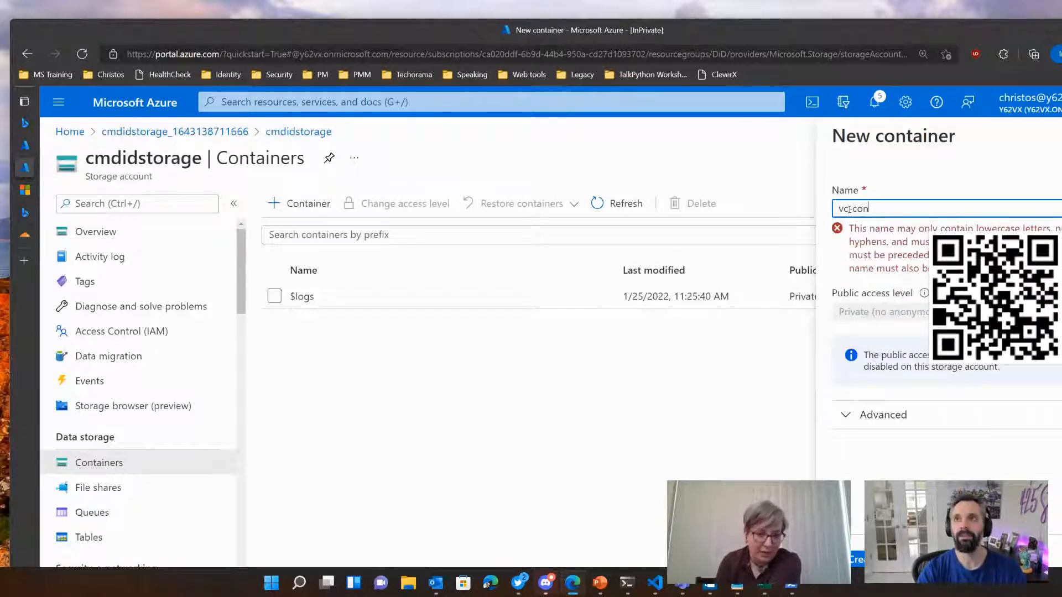
pyautogui.write('tainer')
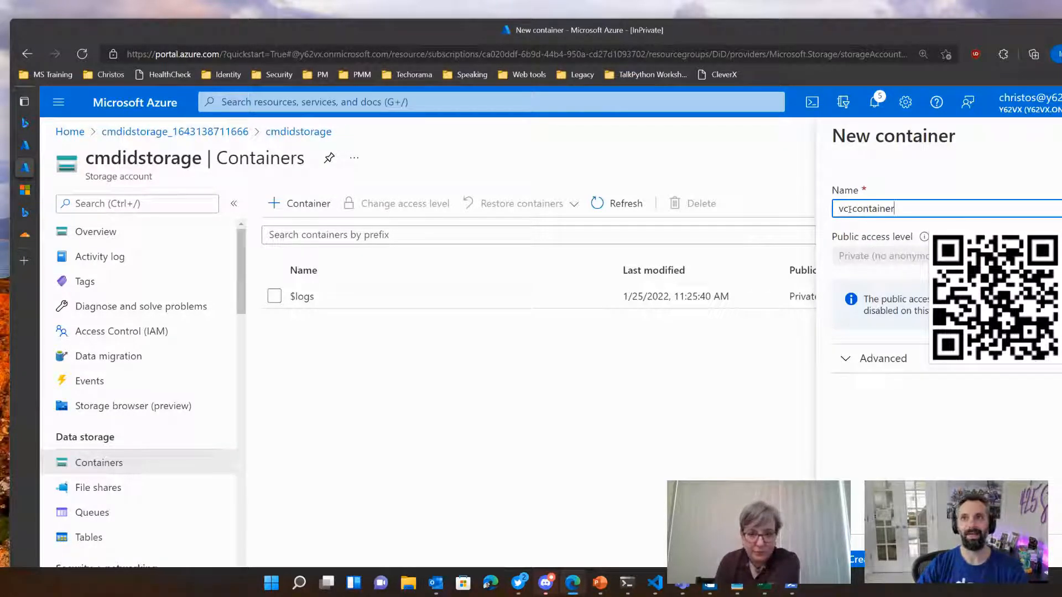
pyautogui.click(850, 209)
pyautogui.write('-')
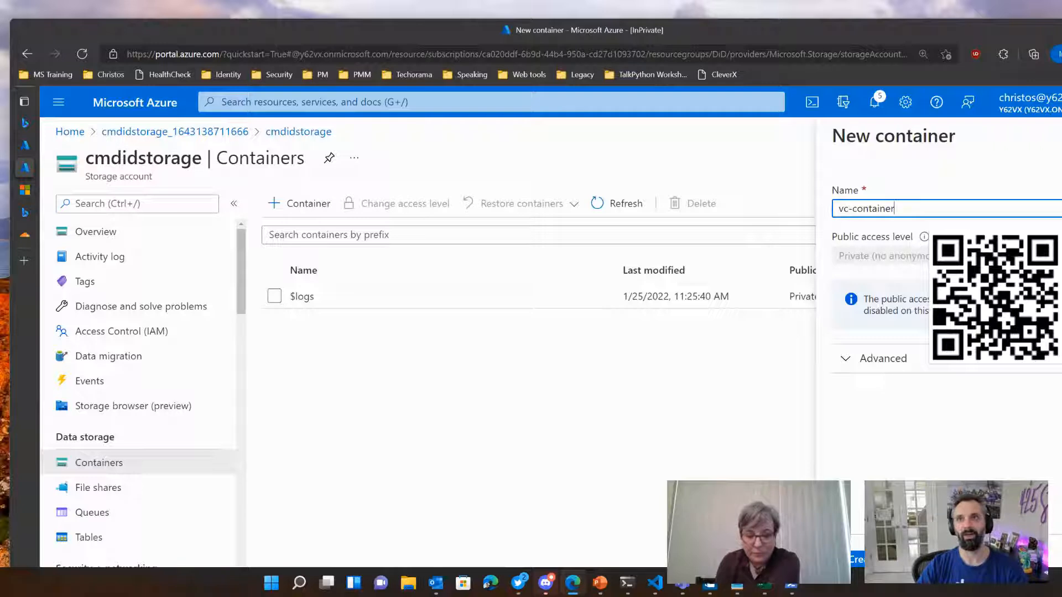
pyautogui.click(858, 560)
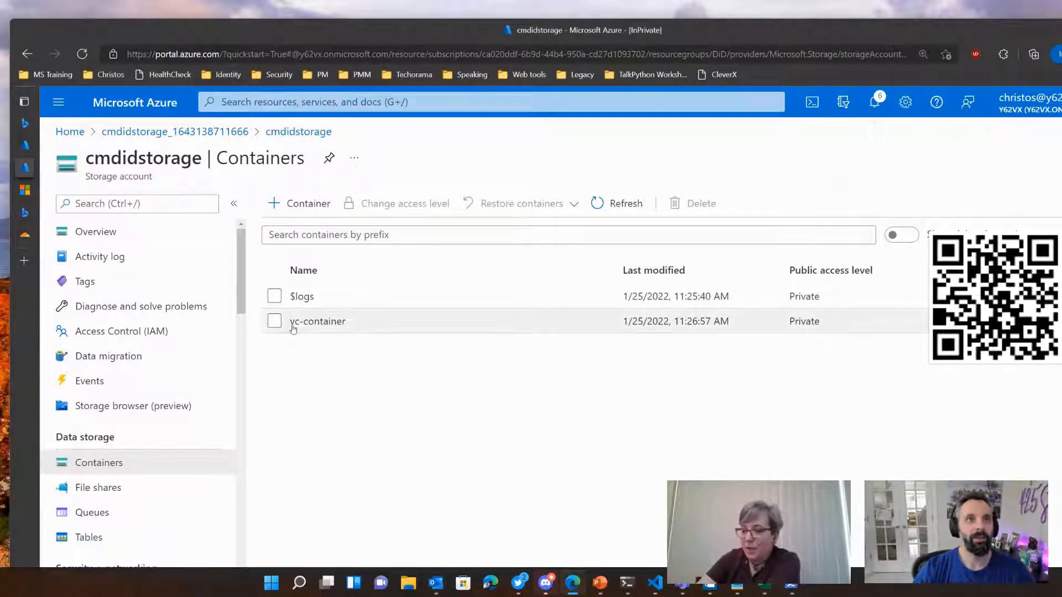
# Step: Start a role assignment in vc-container's access control, choose the Storage Blob Data Reader role and continue to its members
pyautogui.click(323, 322)
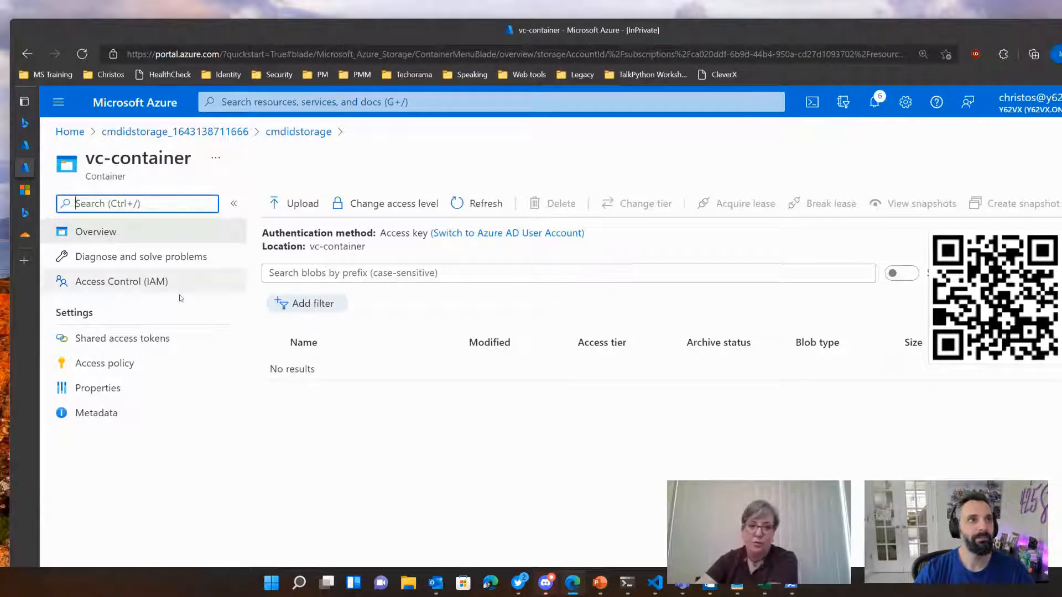
pyautogui.click(98, 284)
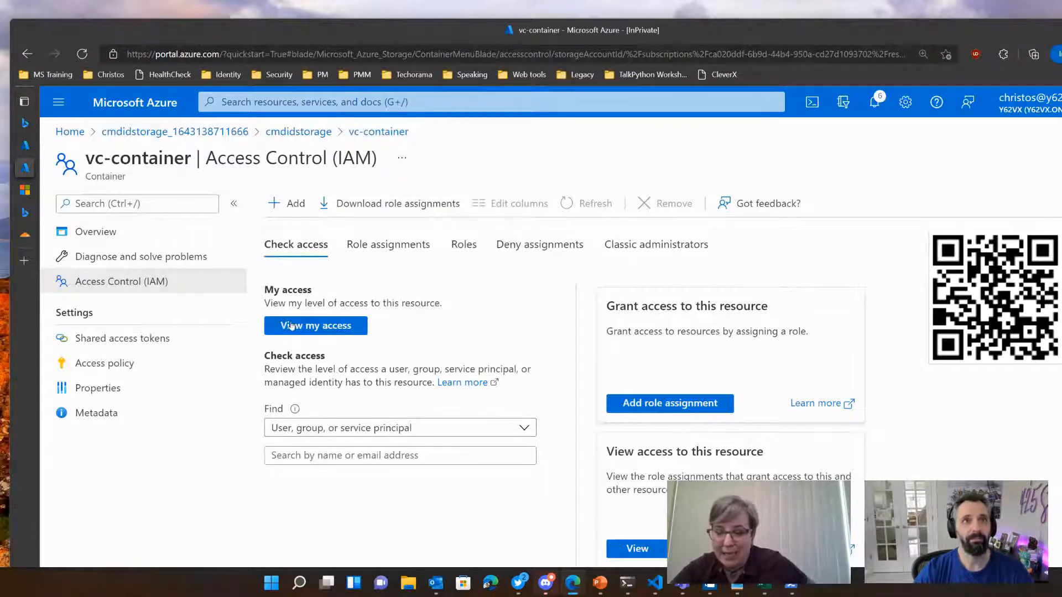
pyautogui.click(673, 404)
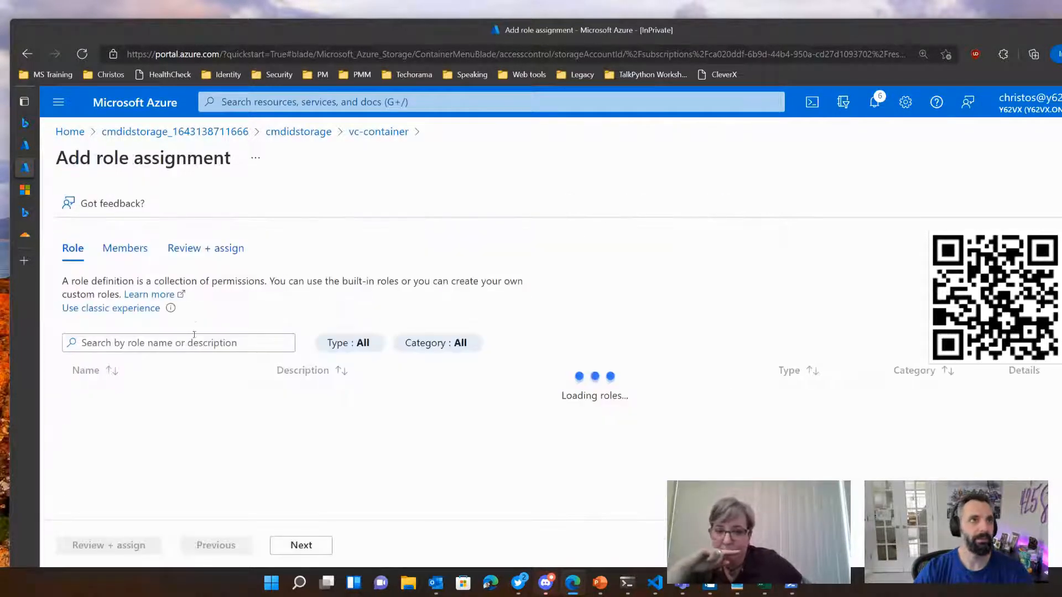
pyautogui.scroll(-8, 206, 442)
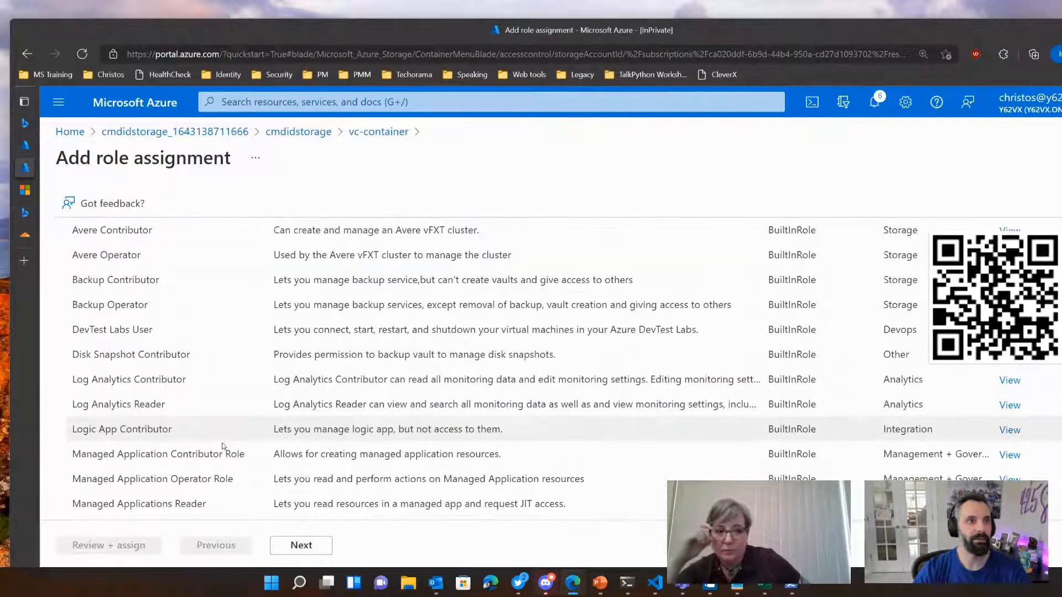
pyautogui.scroll(-5, 224, 446)
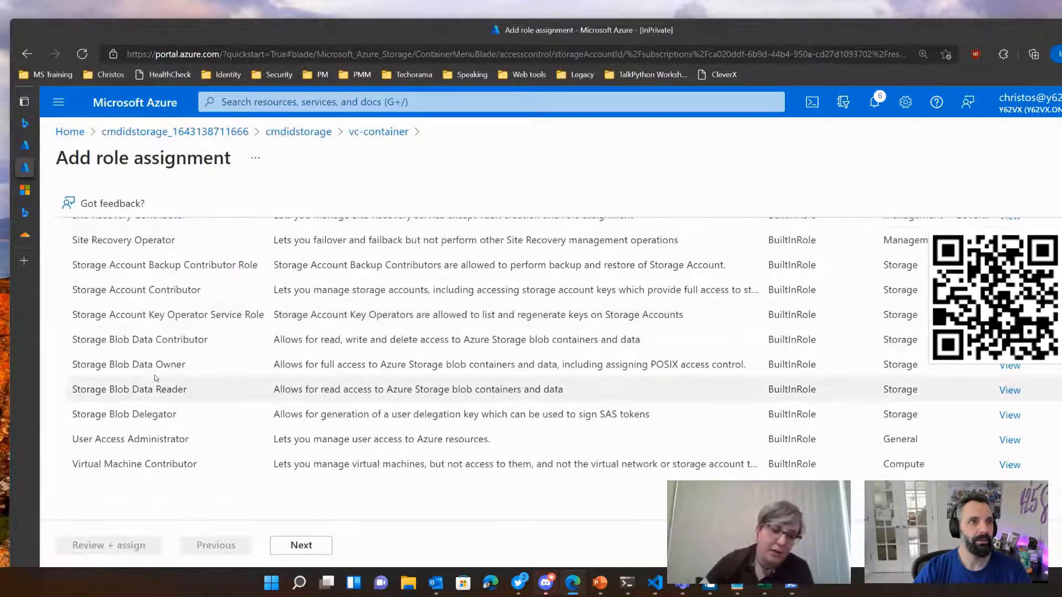
pyautogui.click(165, 389)
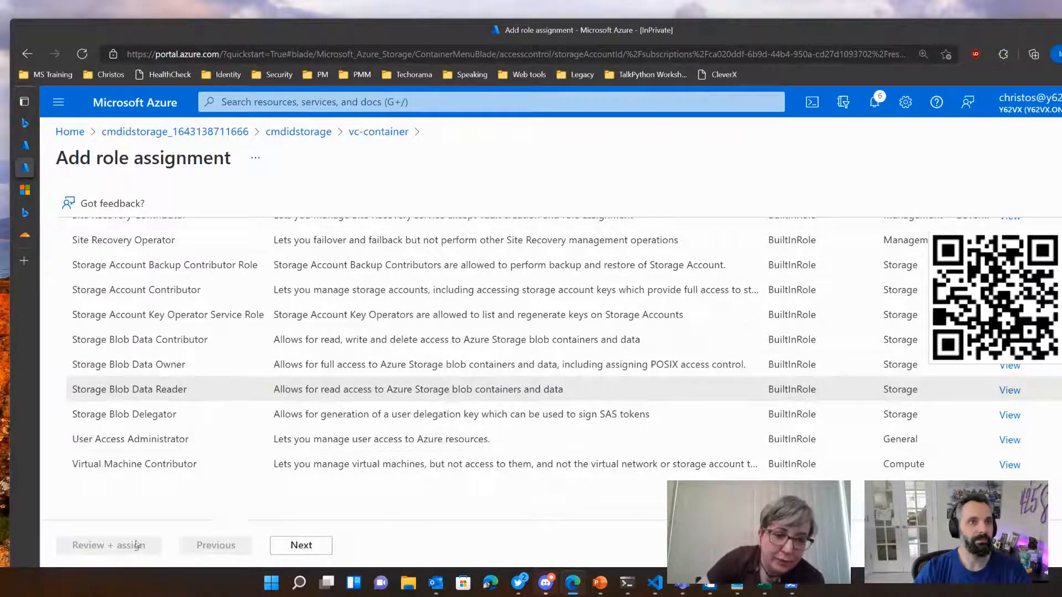
pyautogui.scroll(4, 180, 422)
pyautogui.scroll(-4, 181, 422)
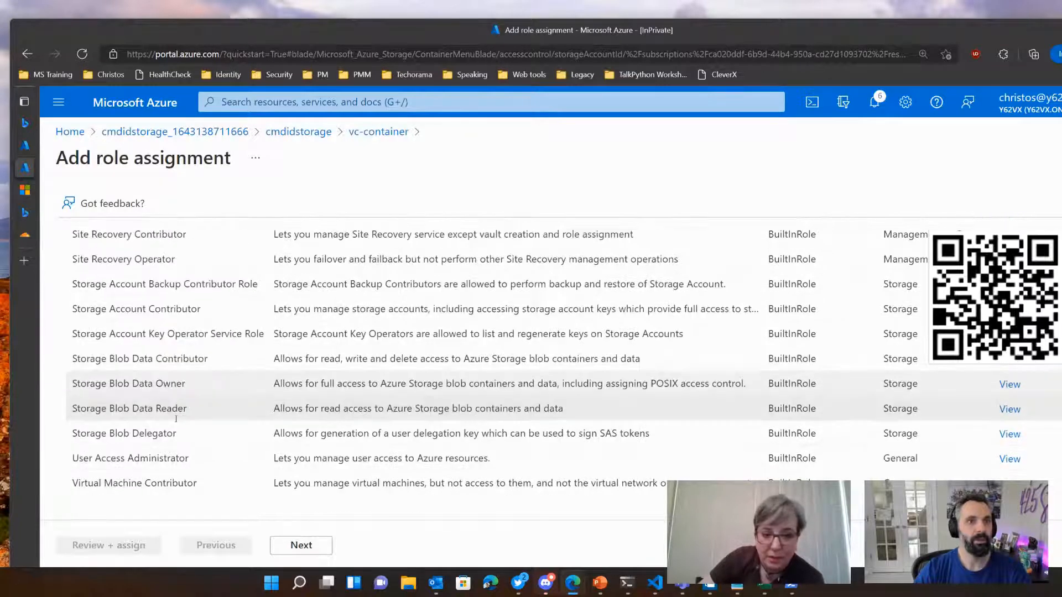
pyautogui.click(277, 541)
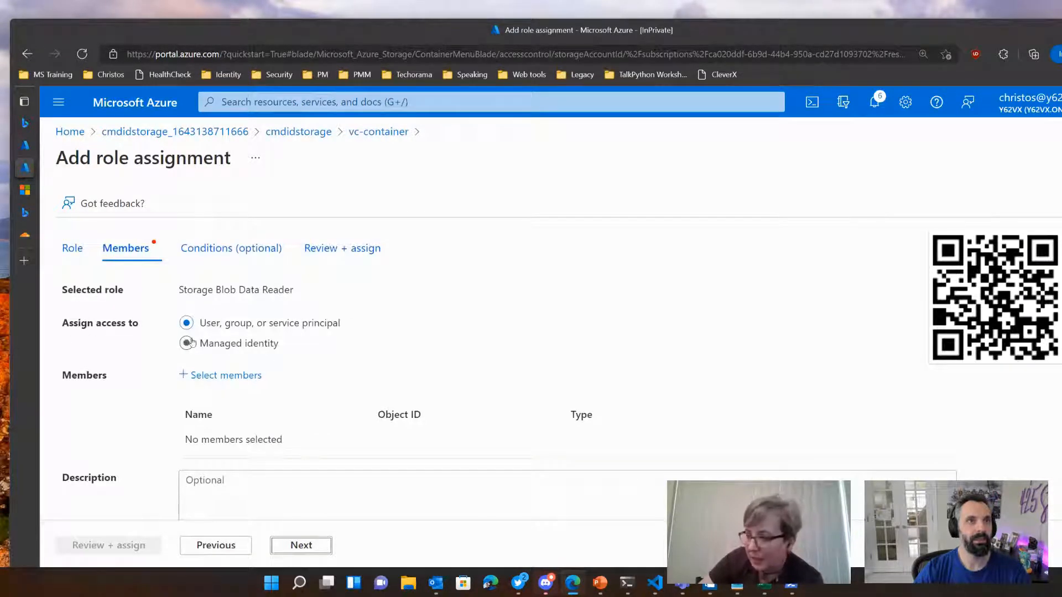
# Step: Search the members available for the role assignment for "verifia"
pyautogui.click(224, 375)
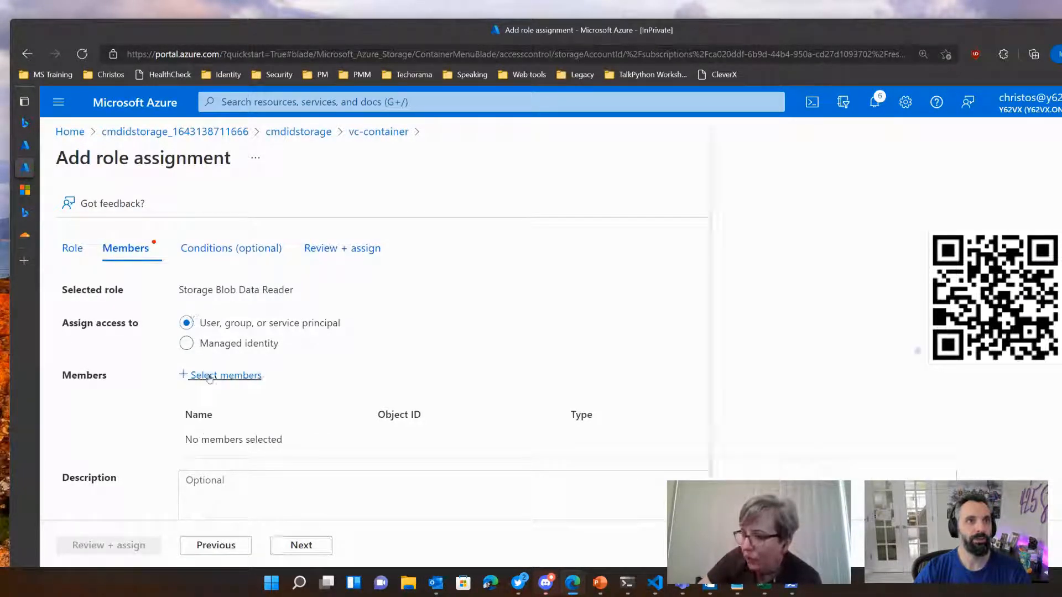
pyautogui.write('ver')
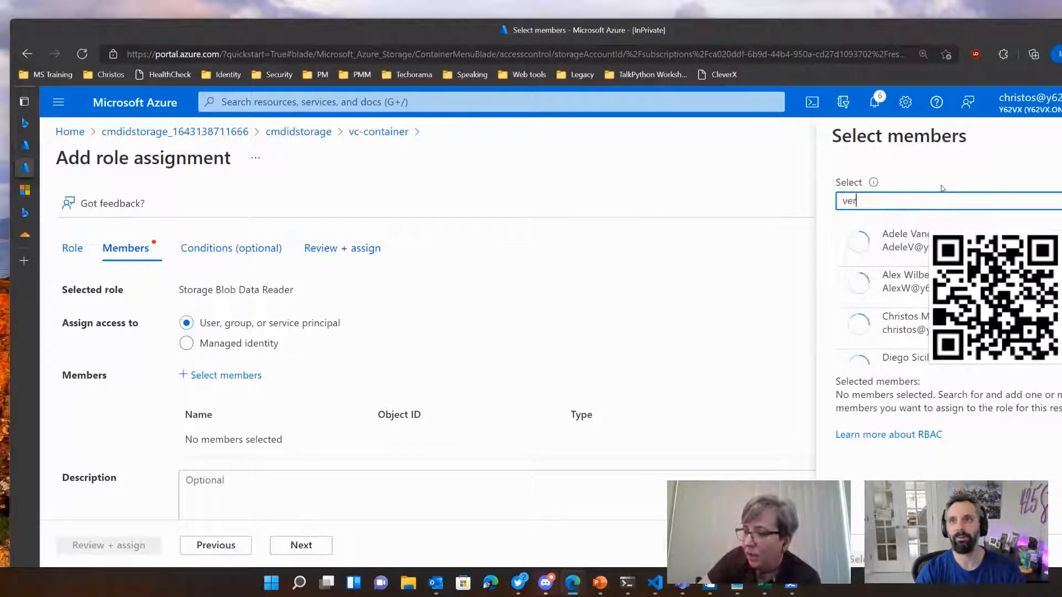
pyautogui.write('ifia')
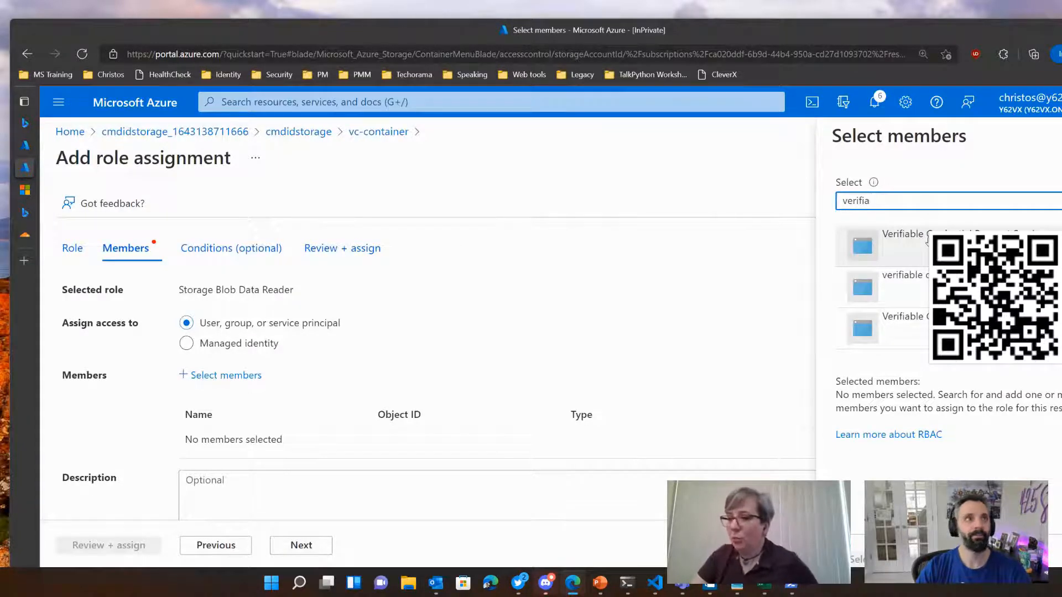
# Step: Return to the tutorial and read which role and account to use for granting access to the container
pyautogui.hotkey('ctrl', 'Tab')
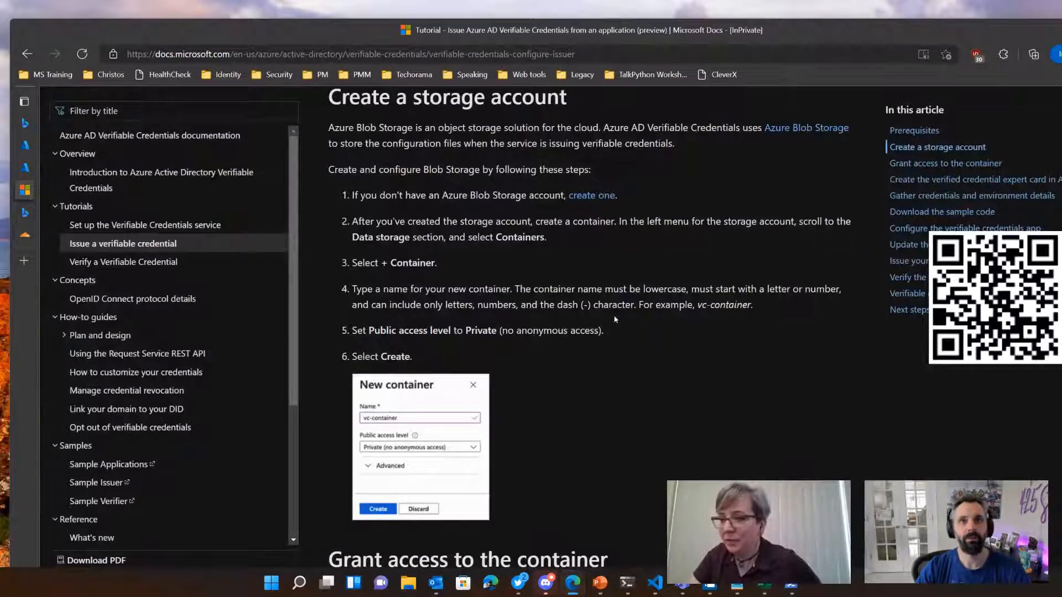
pyautogui.scroll(-4, 636, 346)
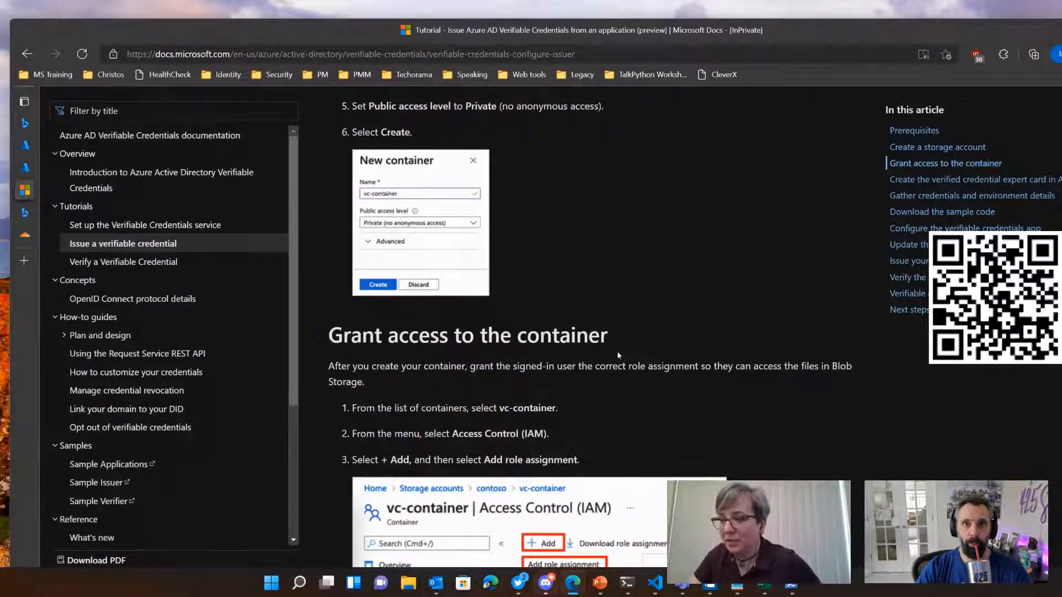
pyautogui.scroll(-7, 633, 414)
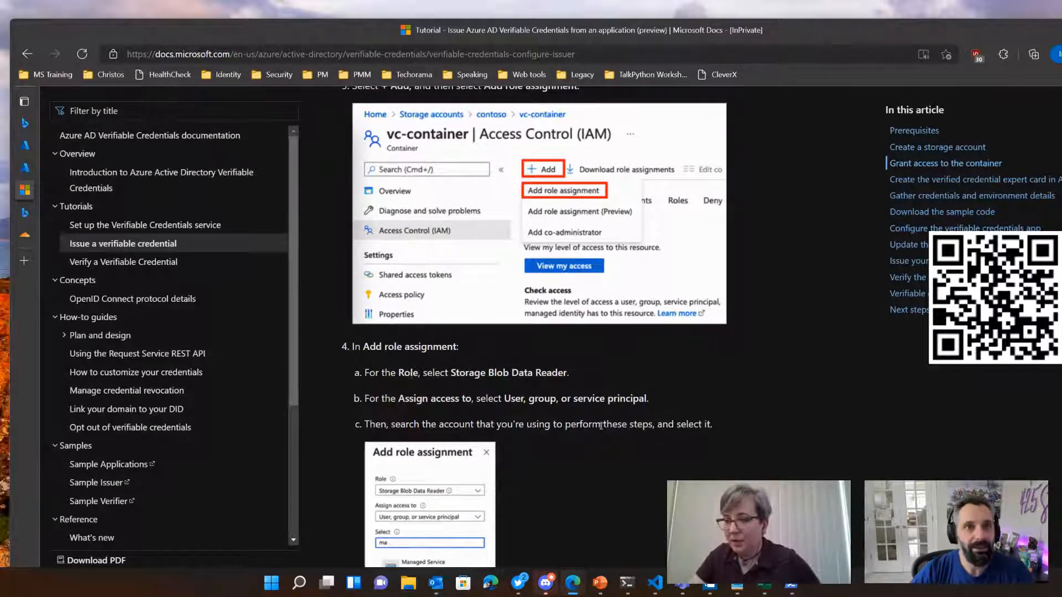
# Step: Return from the tutorial to the vc-container role assignment and add Verifiable Credentials Issuer Service as a member
pyautogui.scroll(-4, 536, 404)
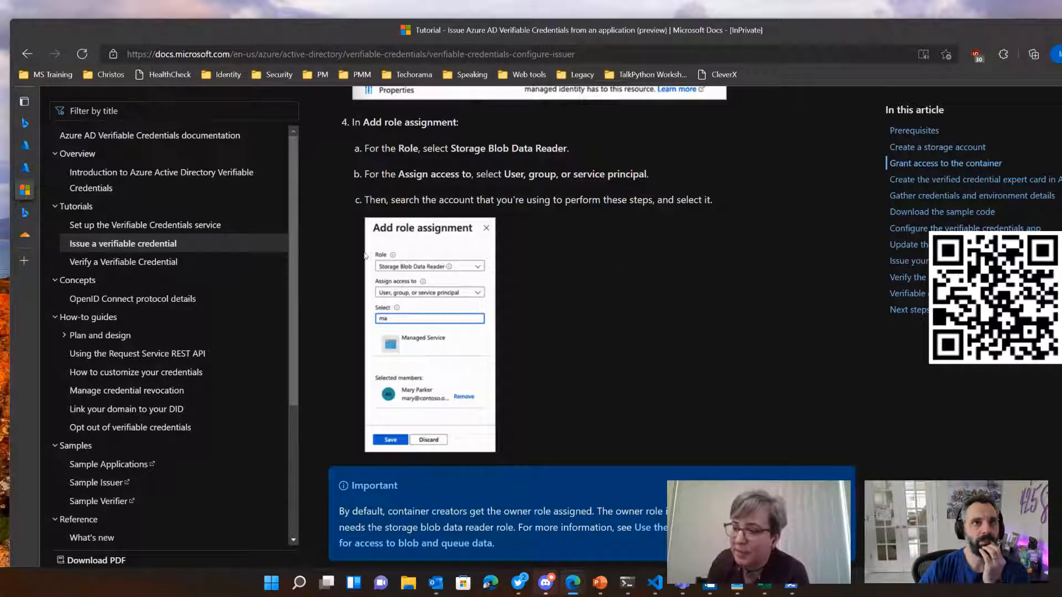
pyautogui.moveTo(24, 201)
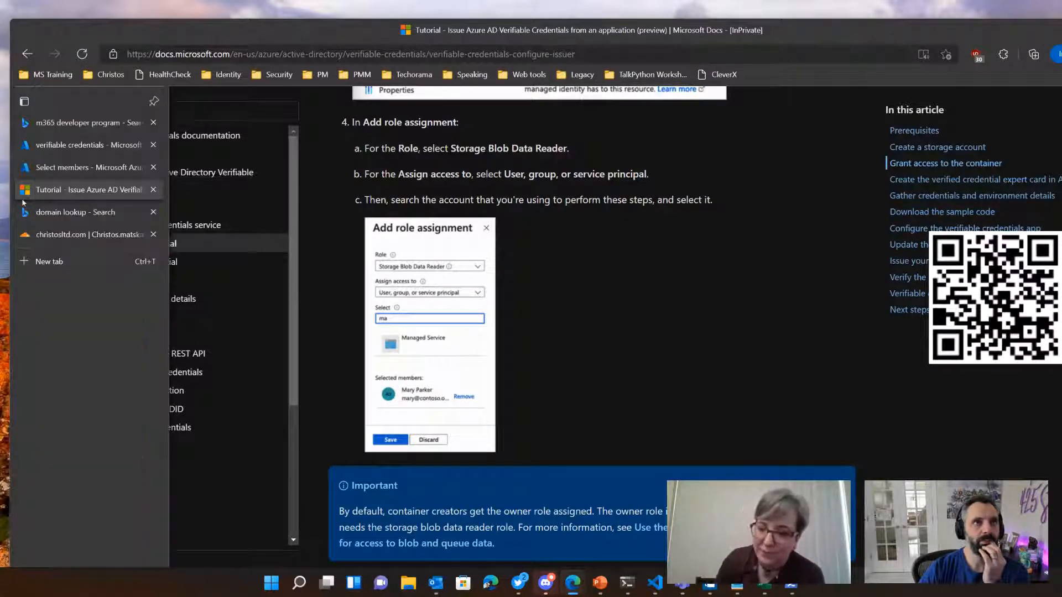
pyautogui.click(68, 167)
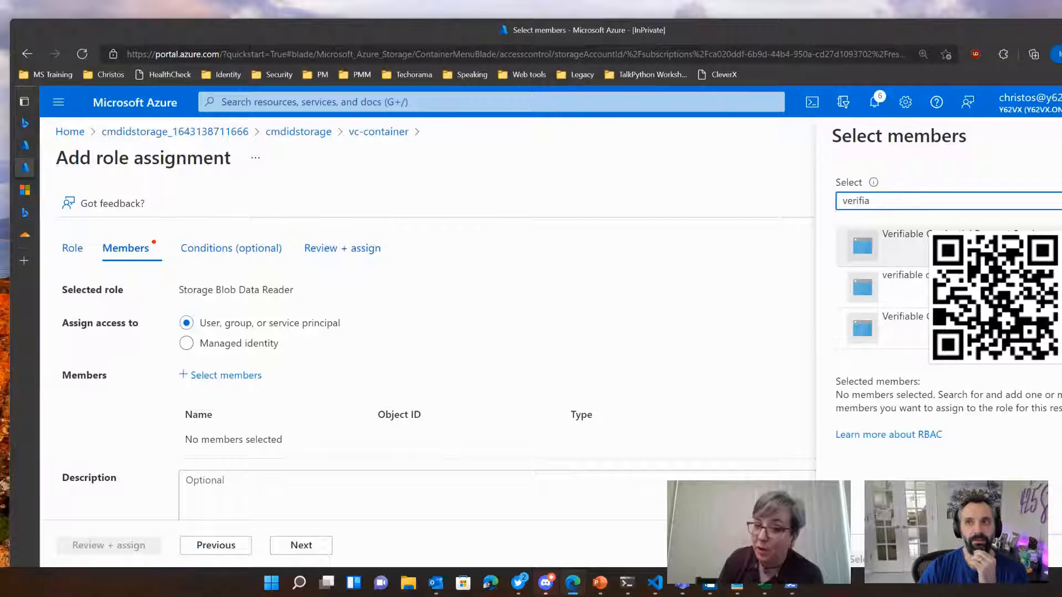
pyautogui.click(985, 329)
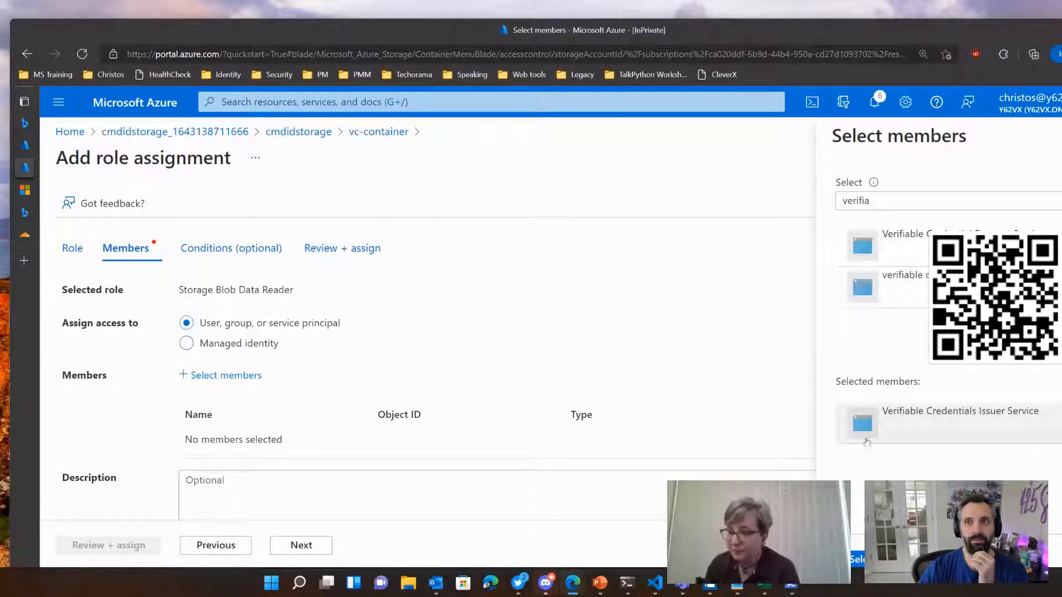
pyautogui.scroll(-1, 887, 455)
pyautogui.click(857, 560)
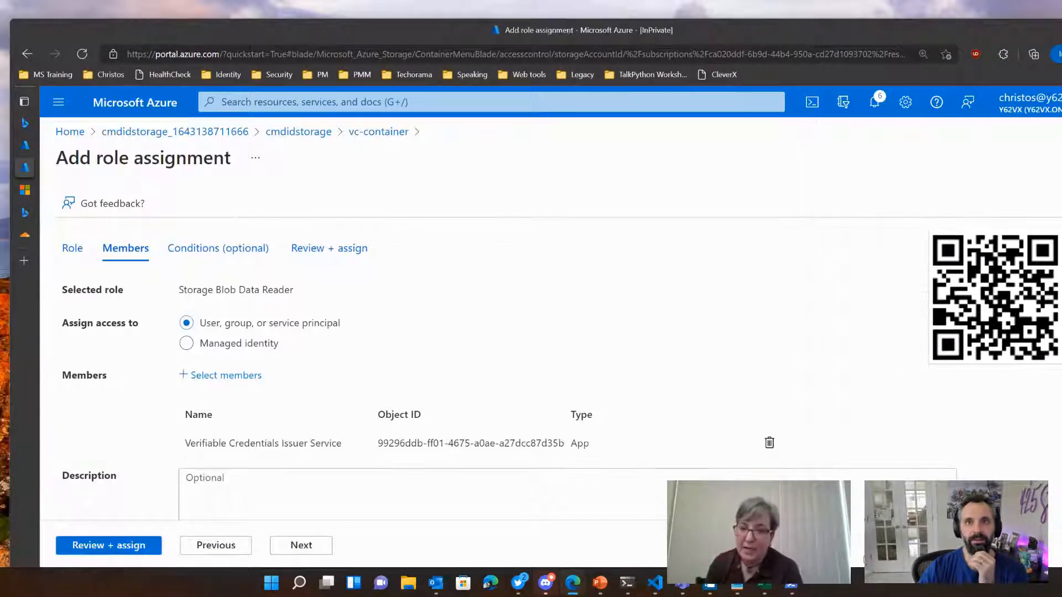
# Step: Search the available members for the signed-in administrator's name and add that user account to the role assignment
pyautogui.scroll(-1, 321, 375)
pyautogui.click(226, 330)
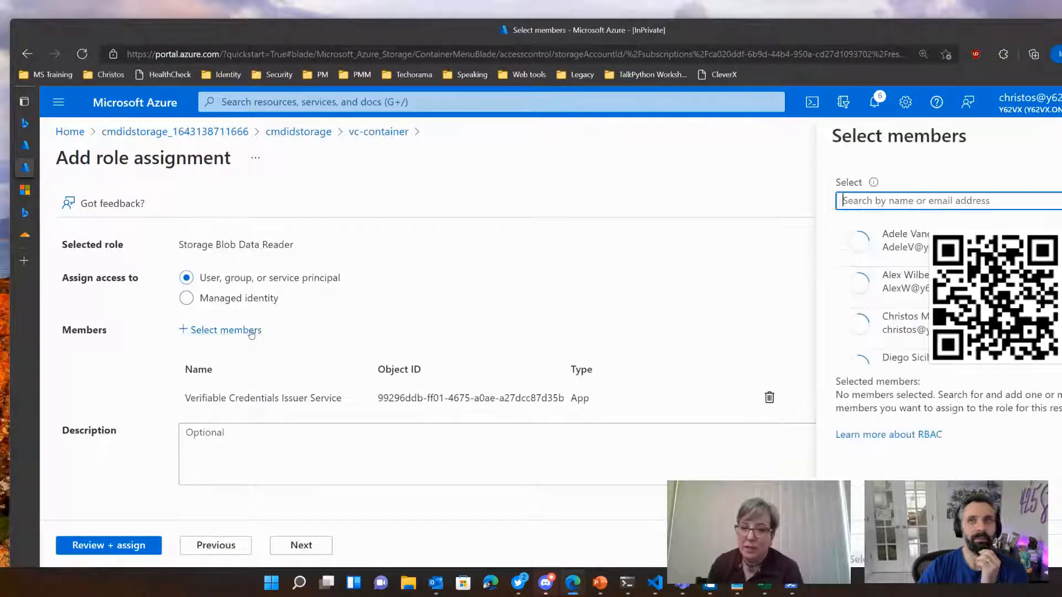
pyautogui.click(909, 201)
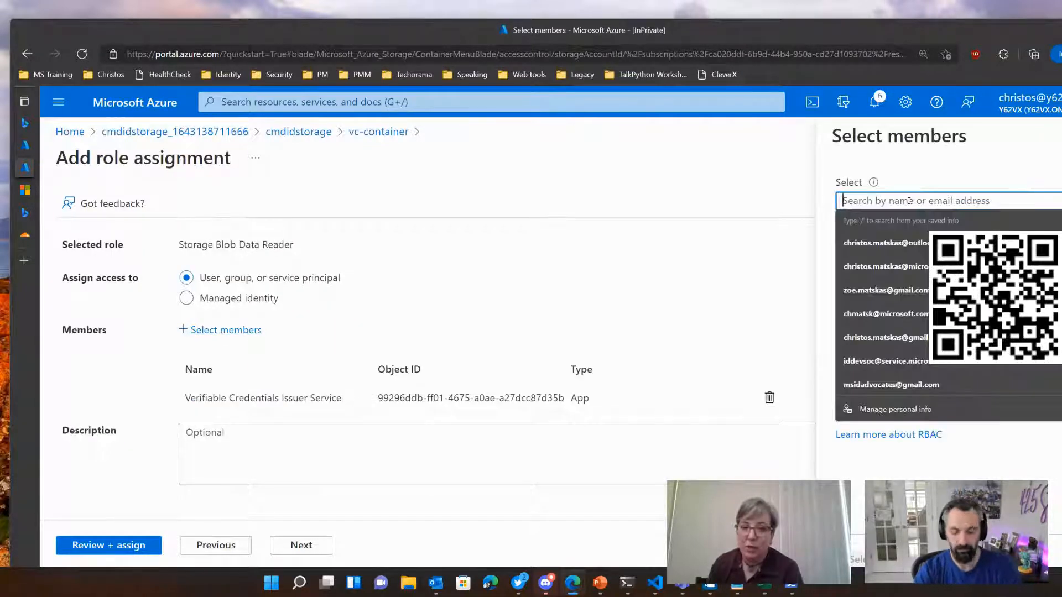
pyautogui.write('christos')
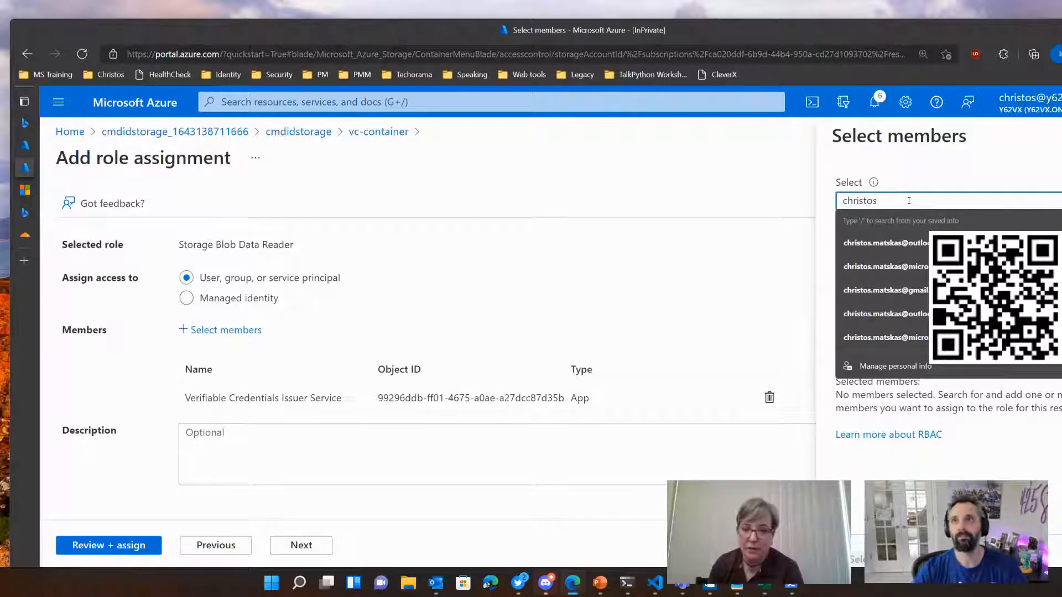
pyautogui.click(910, 241)
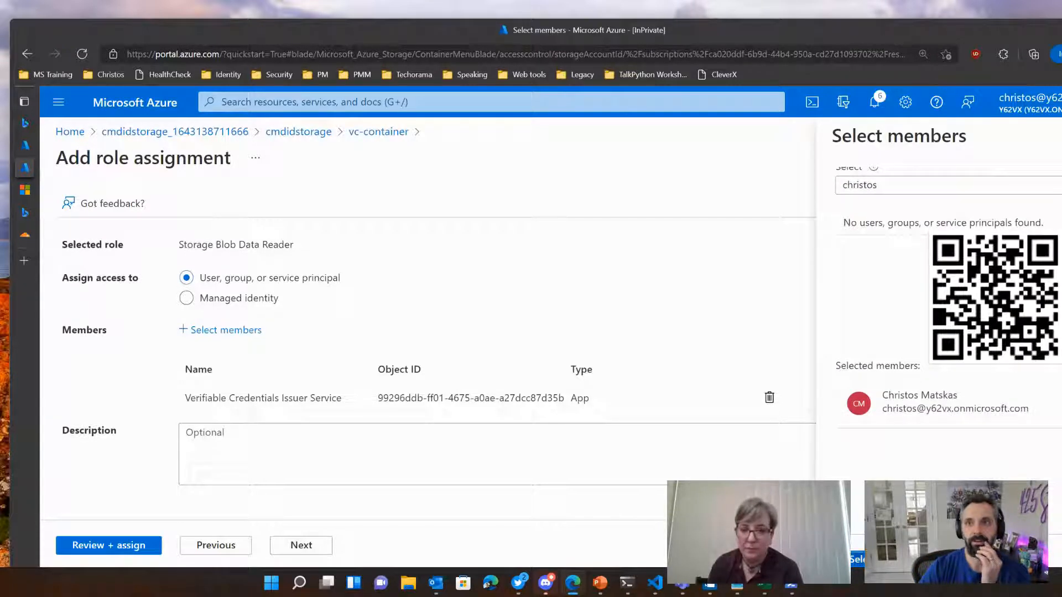
pyautogui.click(857, 559)
# Step: Continue past the optional conditions without adding any, review the Storage Blob Data Reader assignment and submit it
pyautogui.scroll(-1, 237, 501)
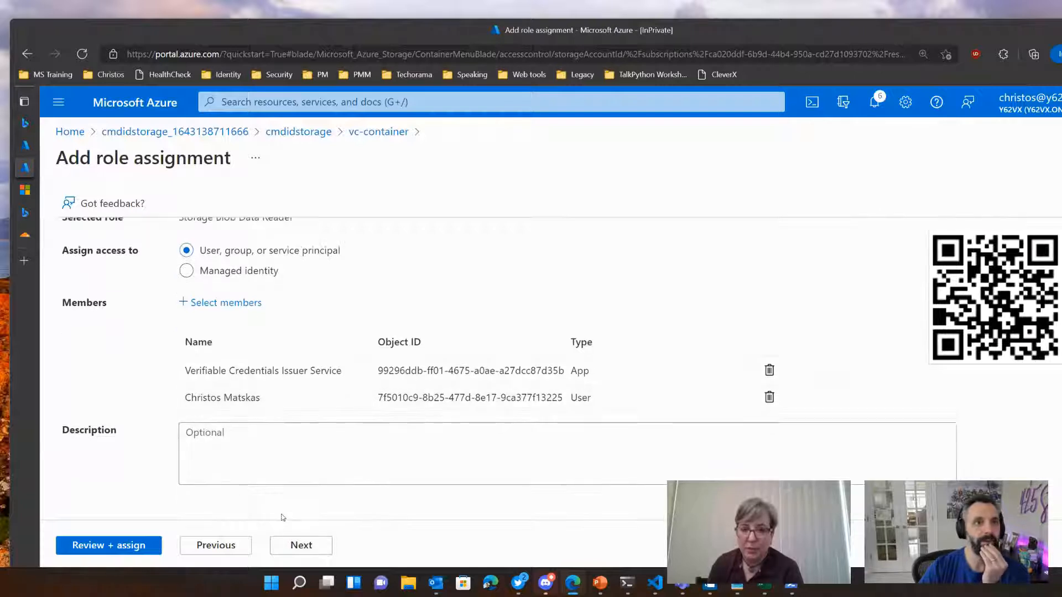
pyautogui.click(307, 548)
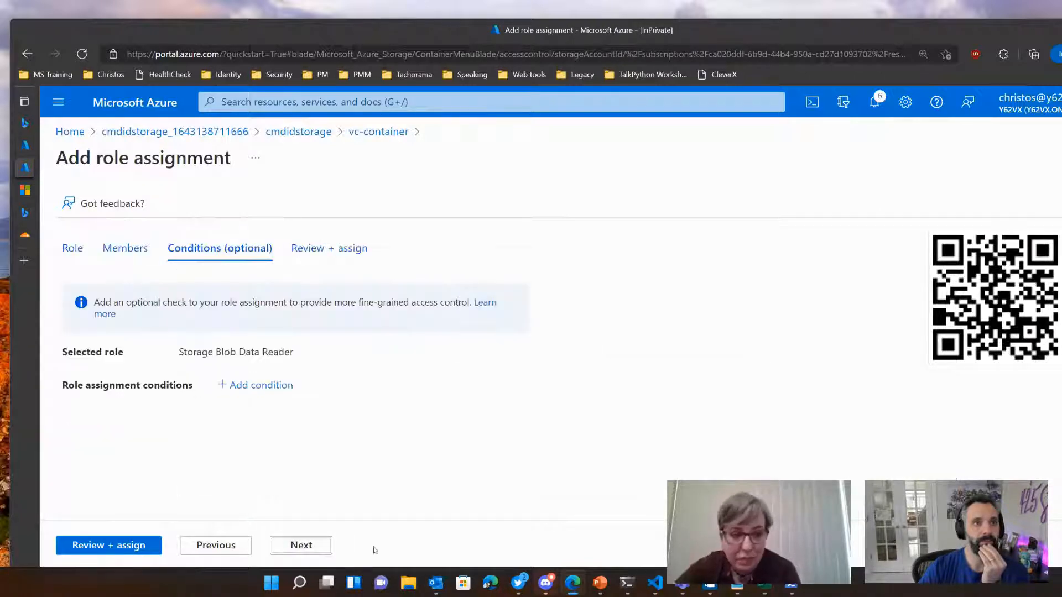
pyautogui.click(303, 547)
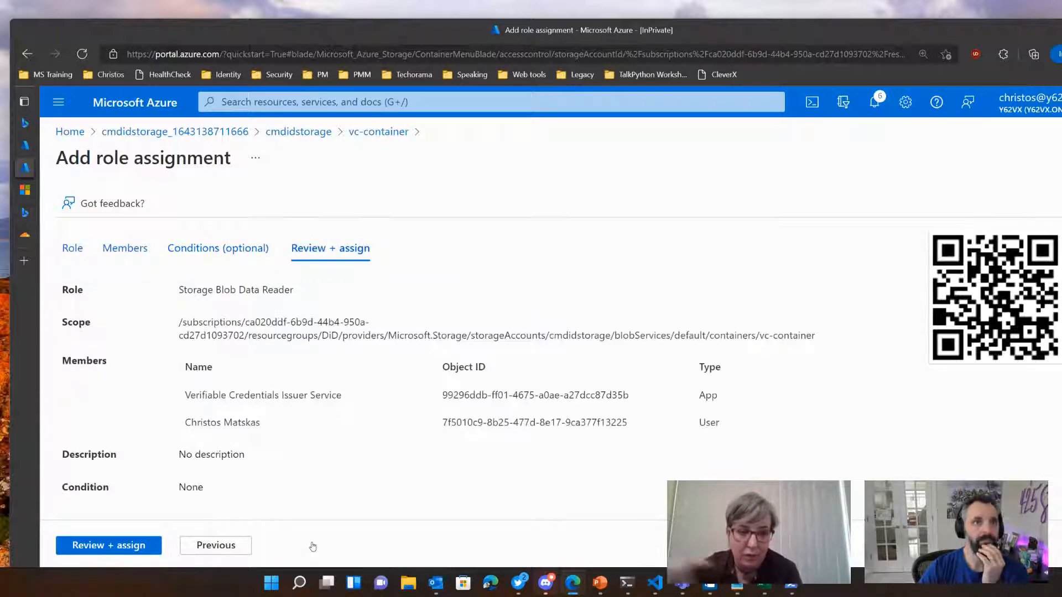
pyautogui.click(106, 547)
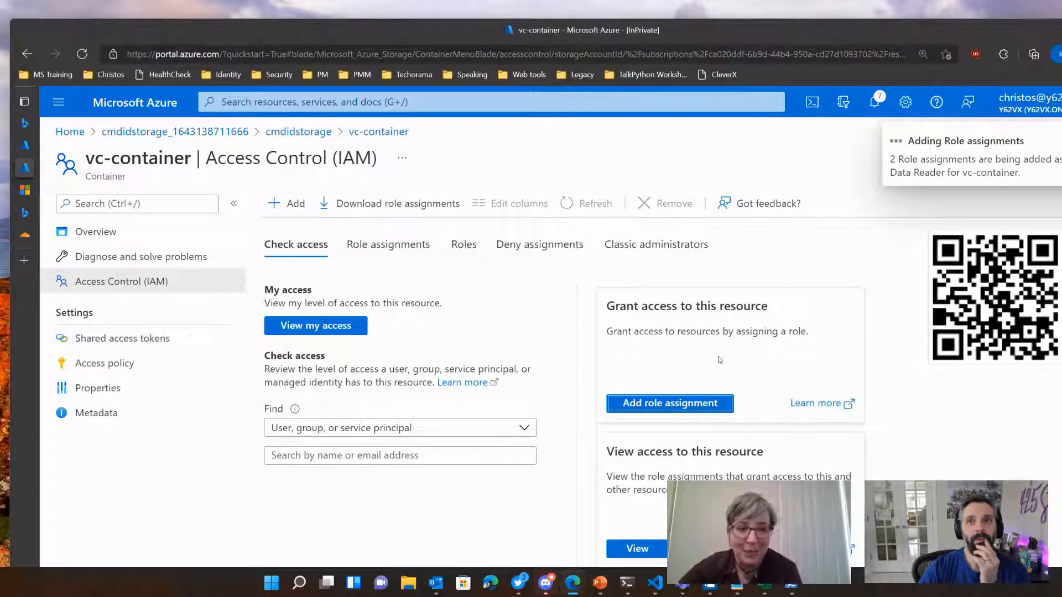
# Step: Open another role assignment for vc-container and examine the descriptions of the Storage Blob Data roles in the role list
pyautogui.click(714, 404)
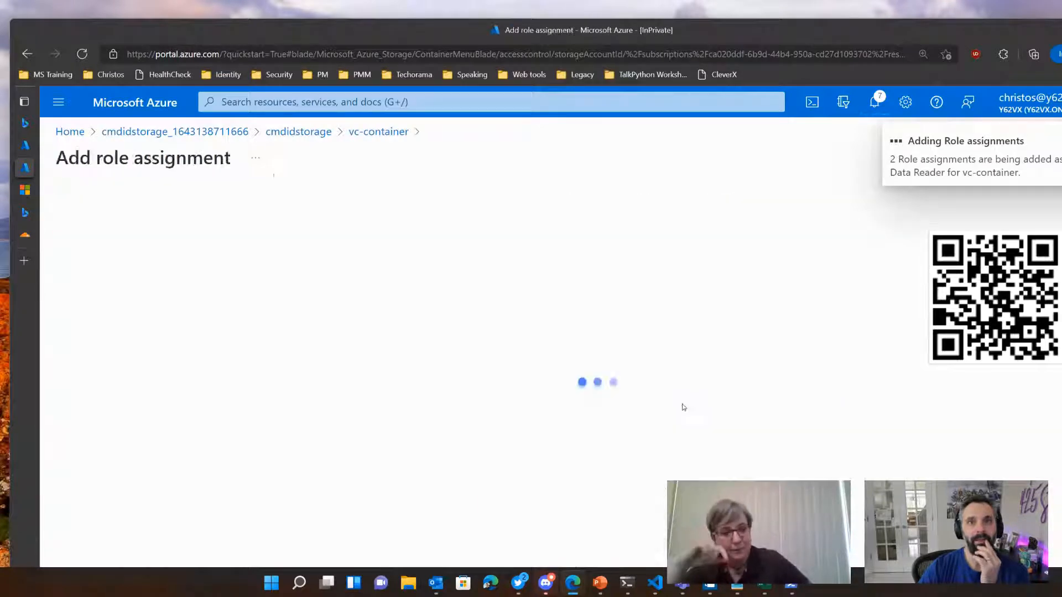
pyautogui.scroll(-10, 213, 441)
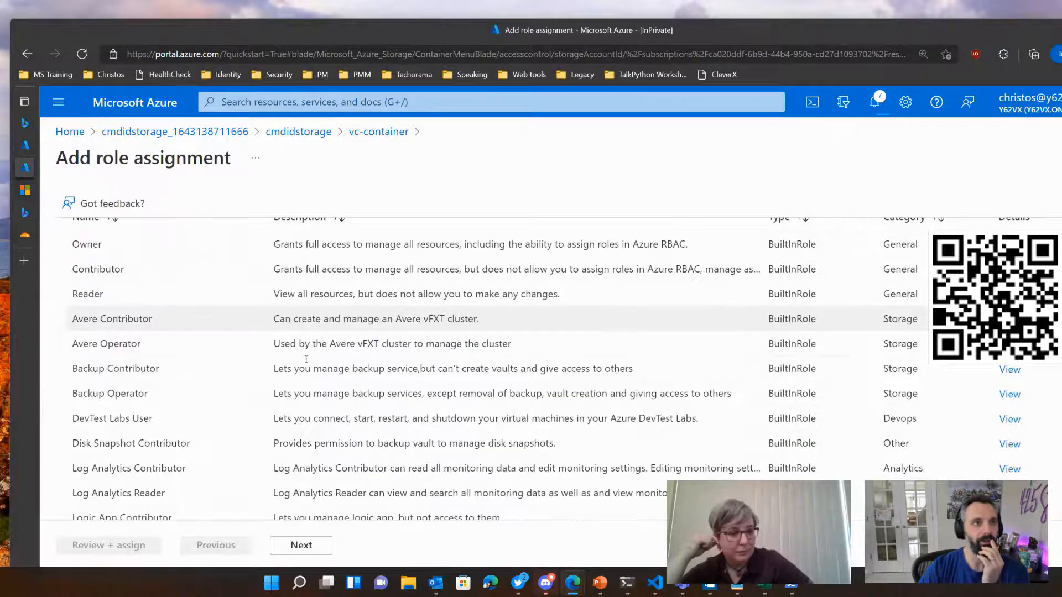
pyautogui.scroll(-4, 213, 441)
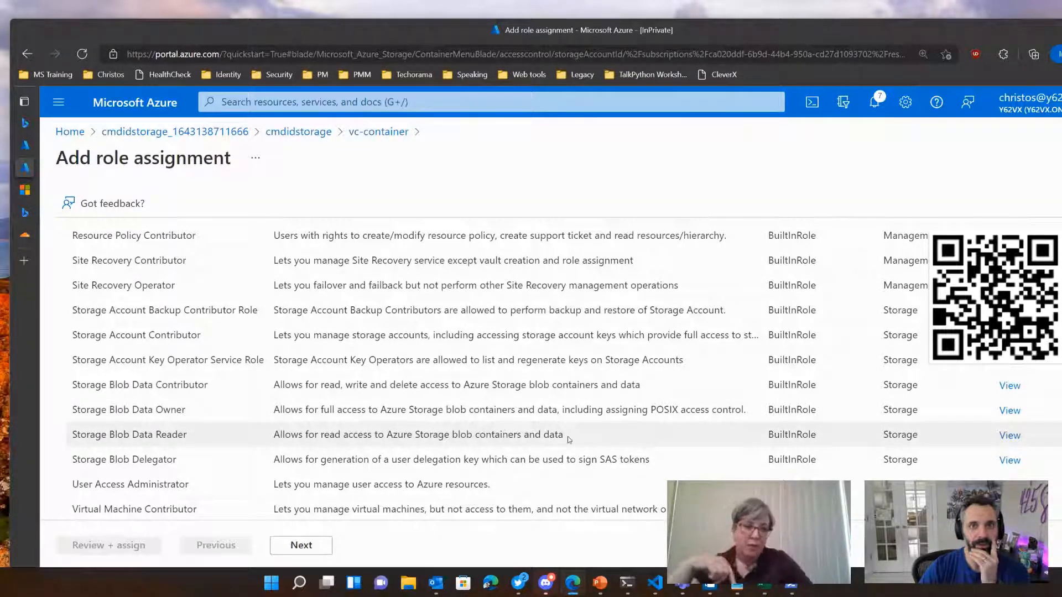
pyautogui.moveTo(568, 440); pyautogui.dragTo(62, 386)
pyautogui.click(325, 180)
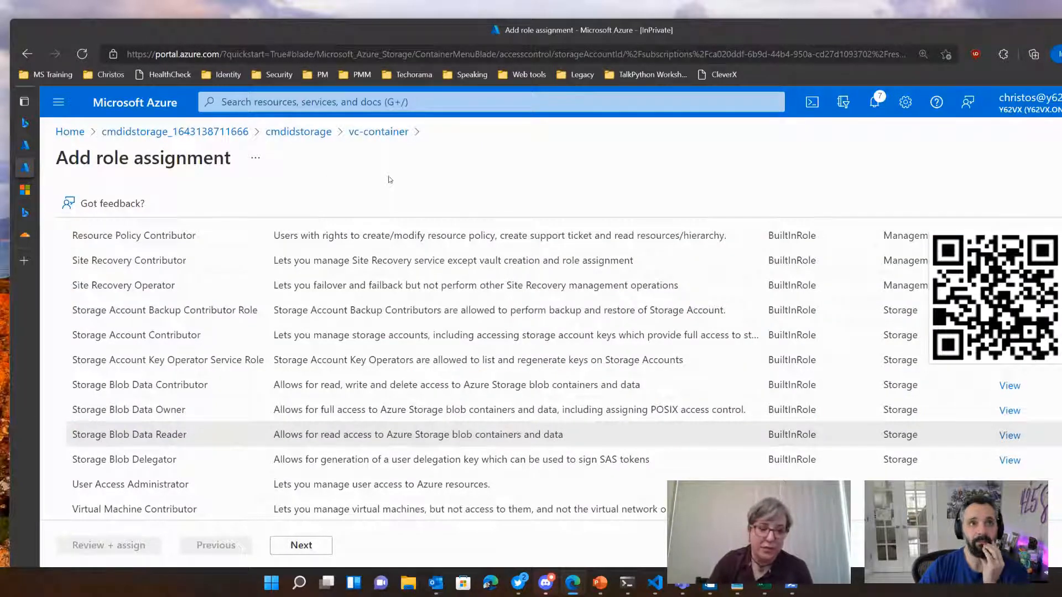
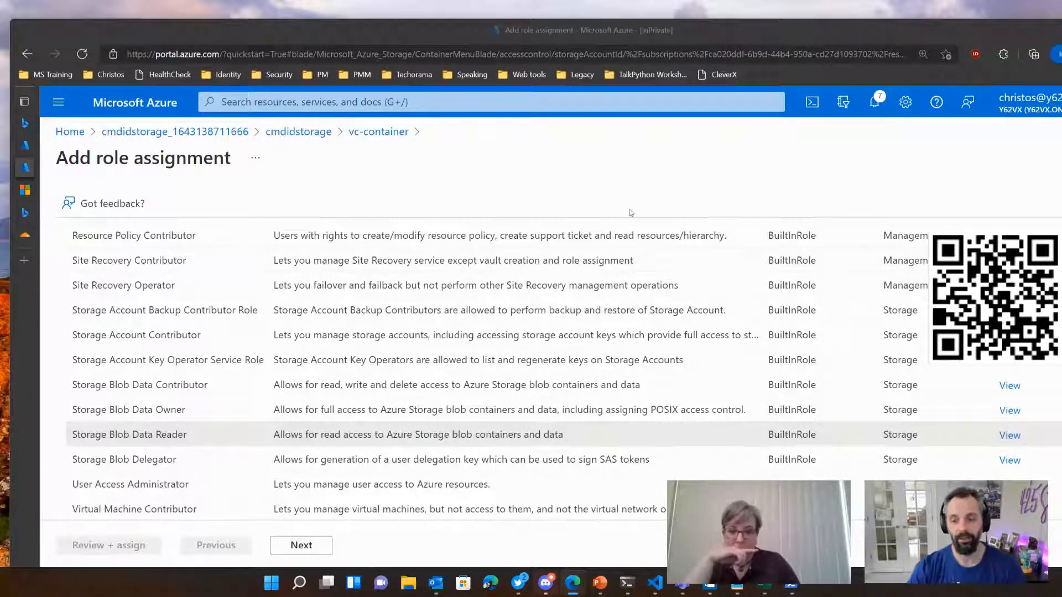
# Step: Reposition the browser window, leave the unfinished role assignment and return to the containers list of the cmdidstorage storage account
pyautogui.click(615, 171)
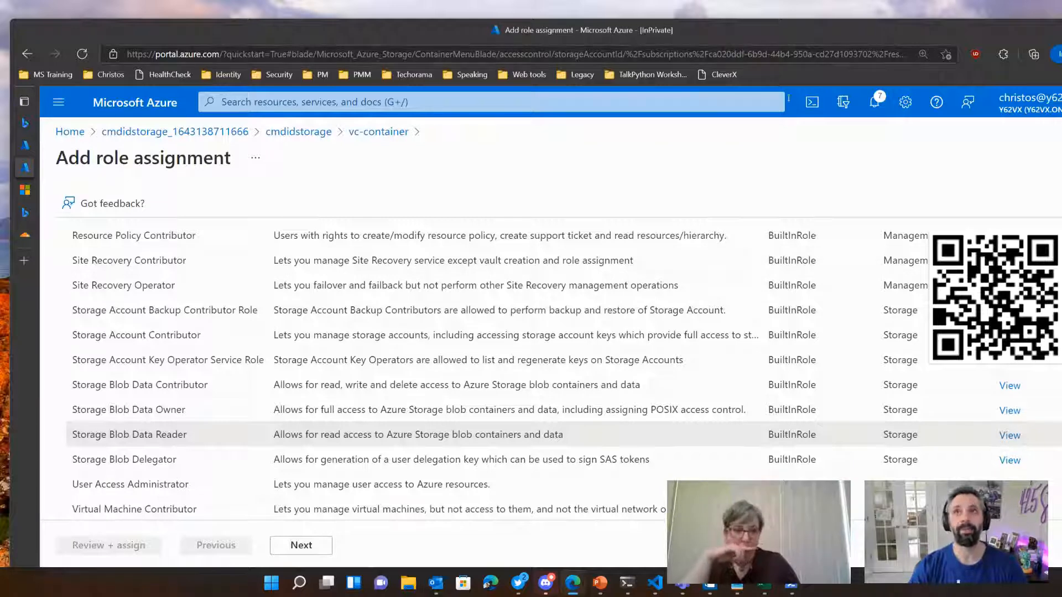
pyautogui.moveTo(776, 32)
pyautogui.mouseDown()
pyautogui.moveTo(763, 31)
pyautogui.moveTo(783, 26)
pyautogui.mouseUp()
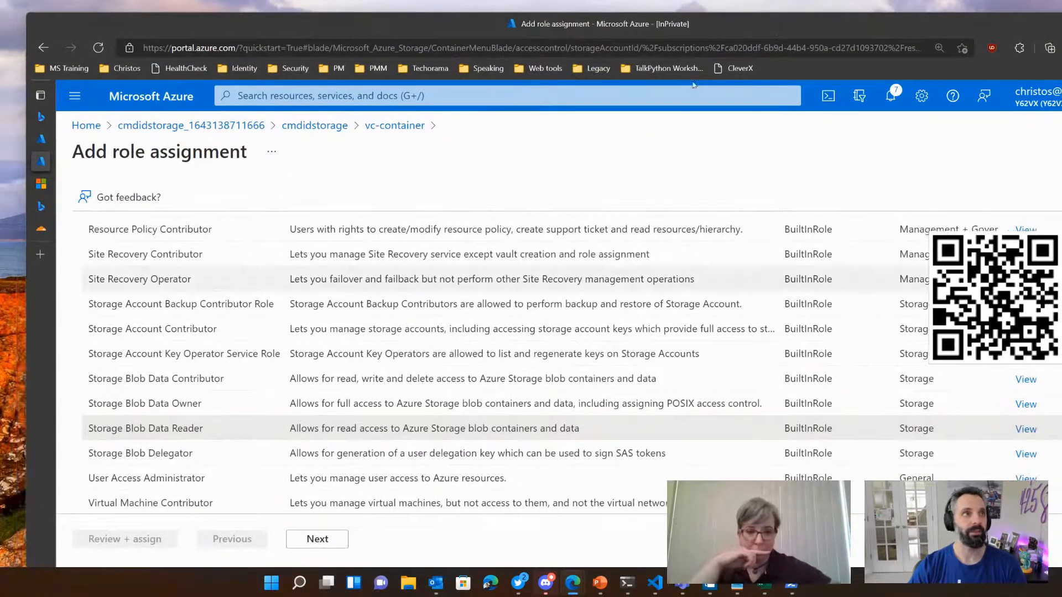
pyautogui.moveTo(17, 306); pyautogui.dragTo(90, 306)
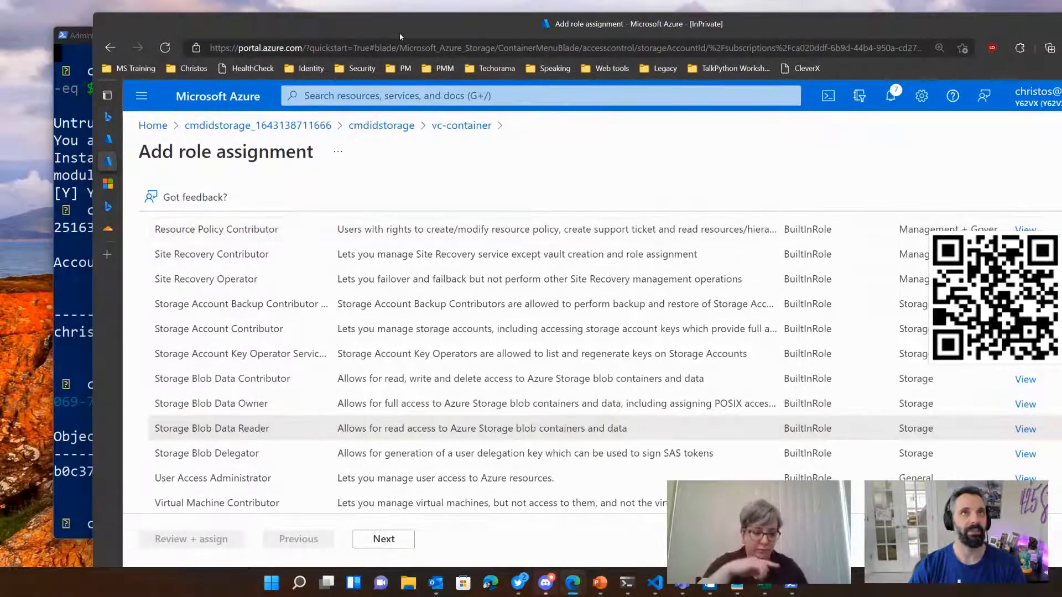
pyautogui.moveTo(424, 26); pyautogui.dragTo(341, 17)
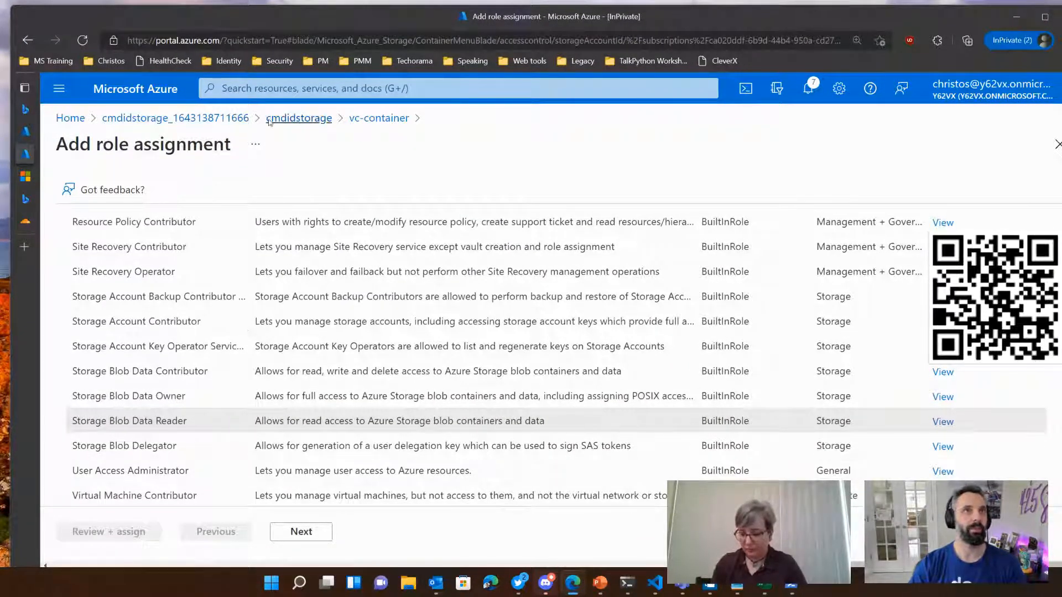
pyautogui.click(299, 118)
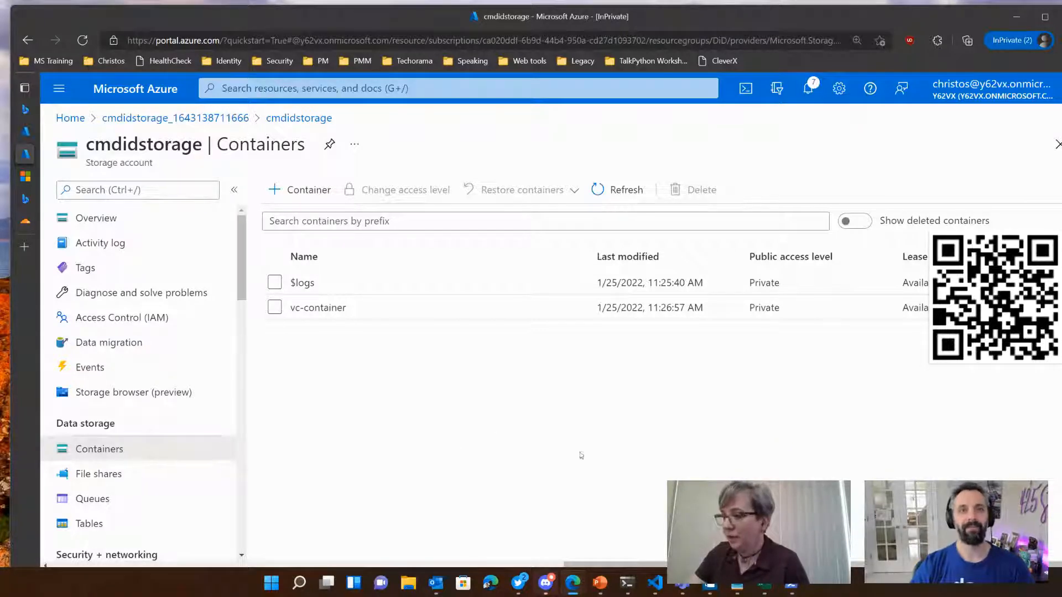
# Step: Switch to the tutorial and read the section on uploading the configuration files, including the JSON for VerifiedCredentialExpertDisplay.json
pyautogui.click(25, 177)
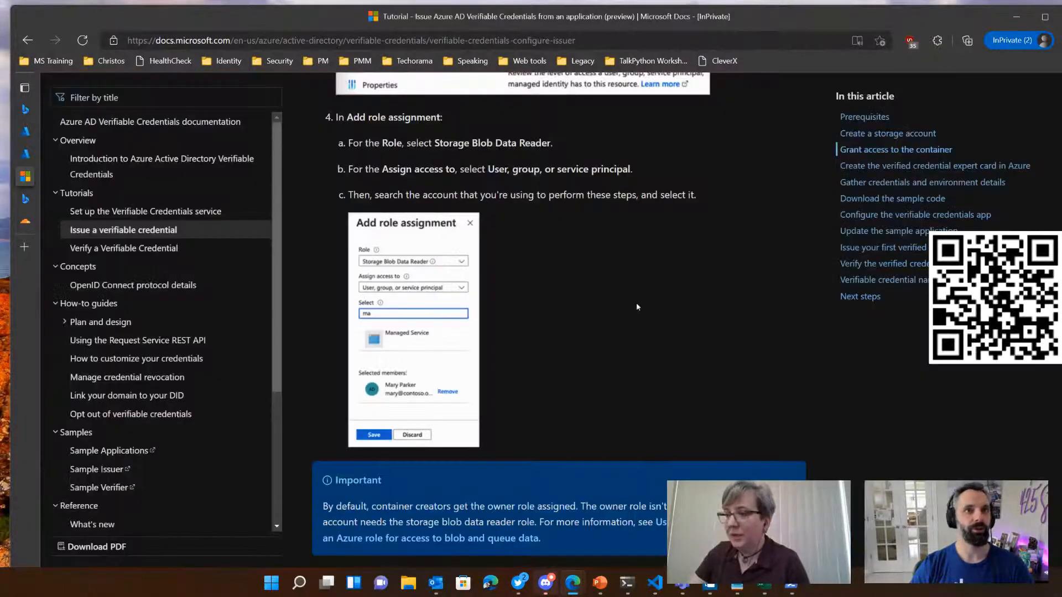
pyautogui.scroll(-5, 637, 302)
pyautogui.scroll(-1, 654, 339)
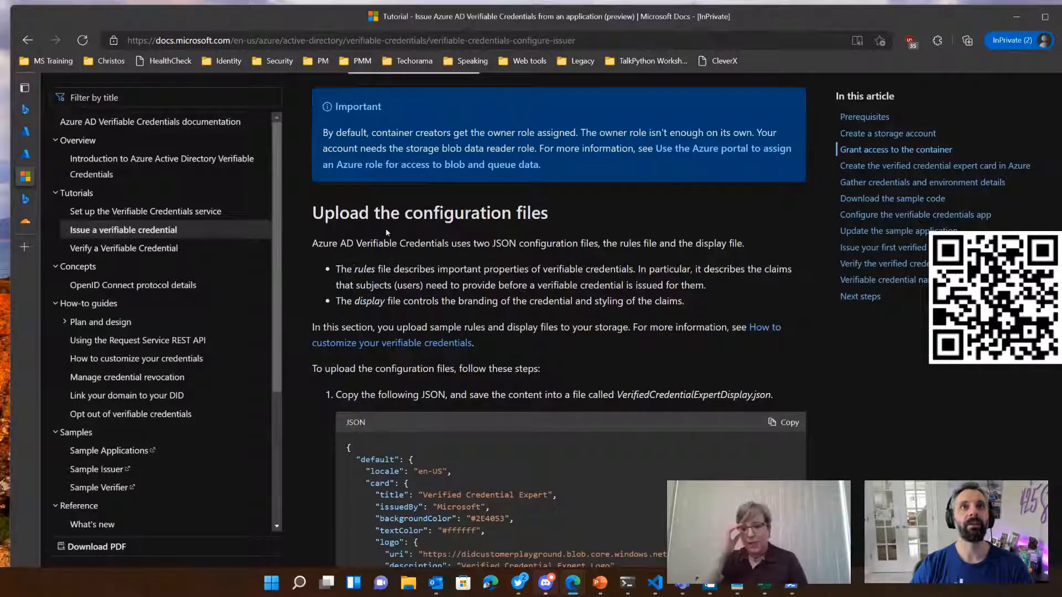
pyautogui.scroll(-4, 441, 221)
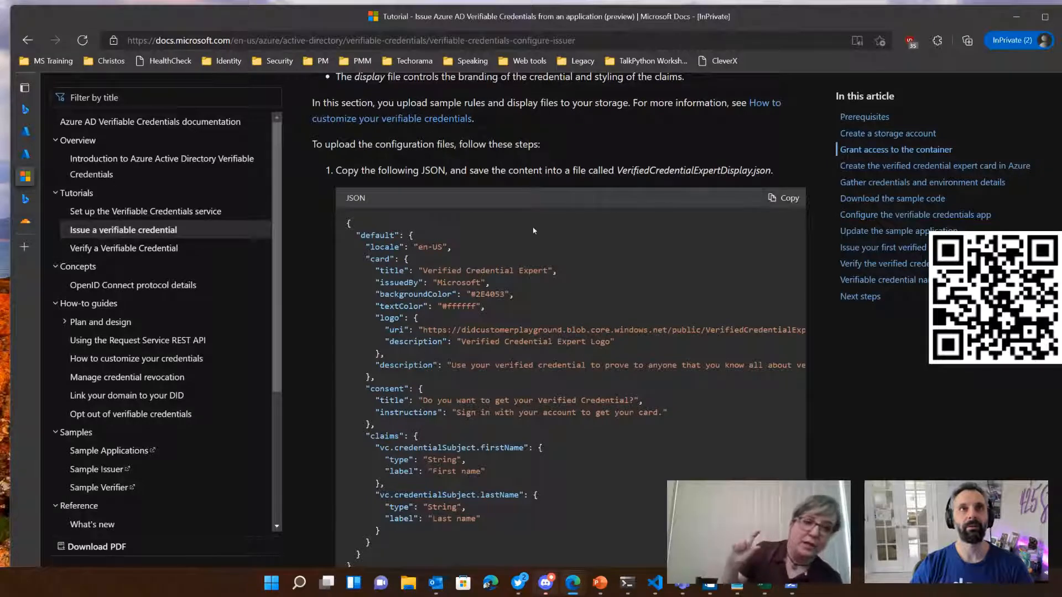
pyautogui.scroll(-1, 497, 242)
pyautogui.scroll(-4, 434, 284)
pyautogui.scroll(4, 443, 305)
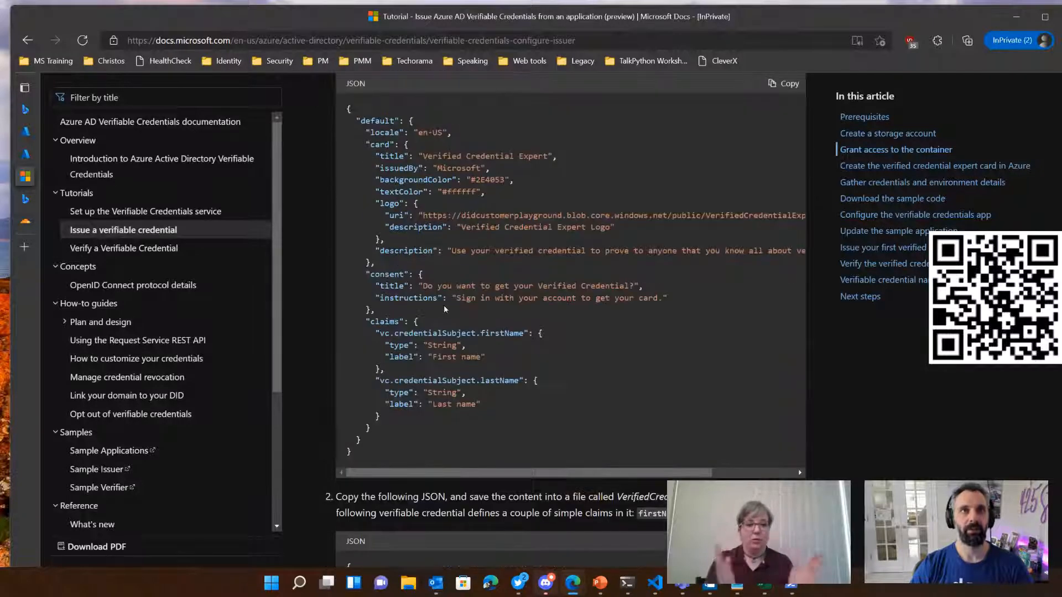
pyautogui.click(785, 125)
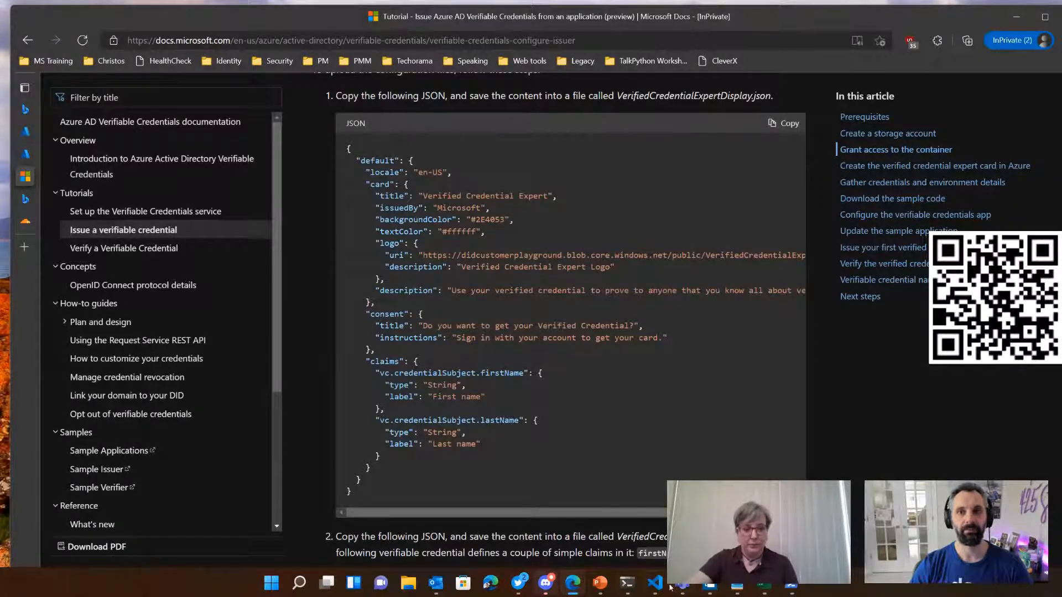
# Step: Switch to the terminal, move up to the parent folder with cd .. and begin a touch command
pyautogui.click(627, 583)
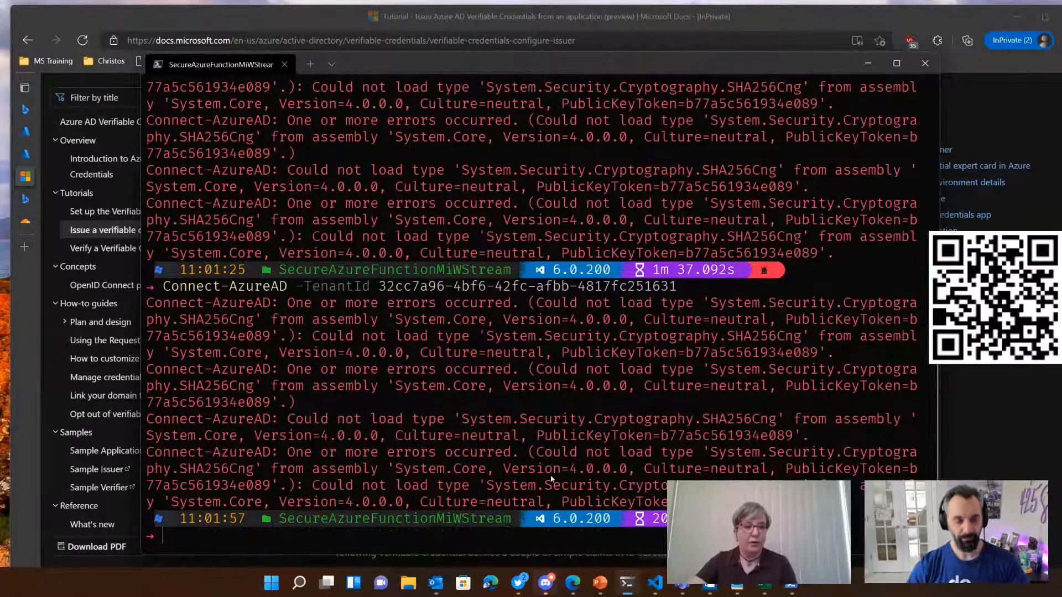
pyautogui.hotkey('ctrl', 'c')
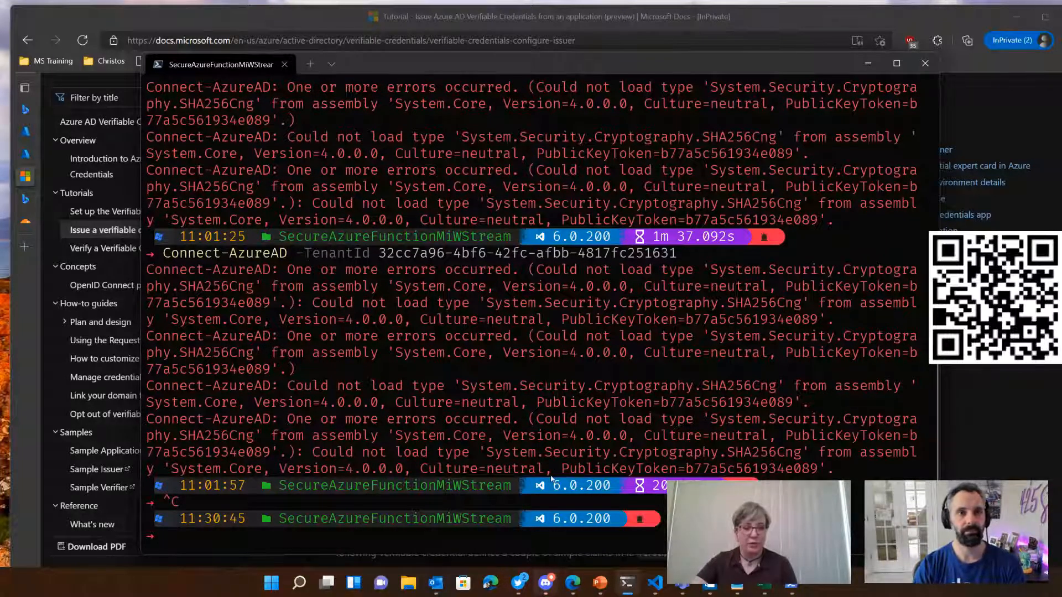
pyautogui.write('cd ..')
pyautogui.press('Return')
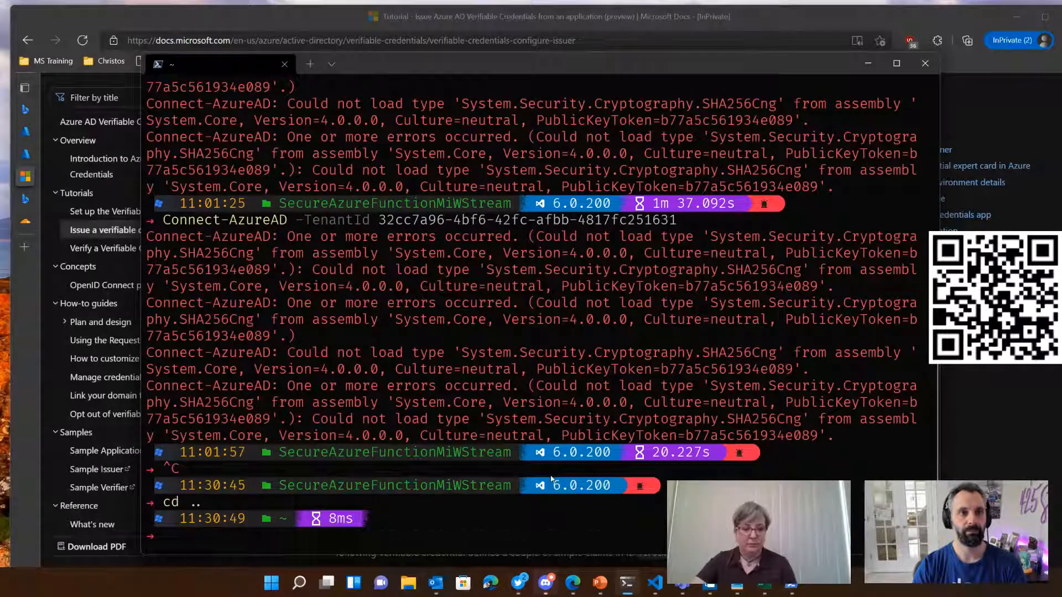
pyautogui.write('touc')
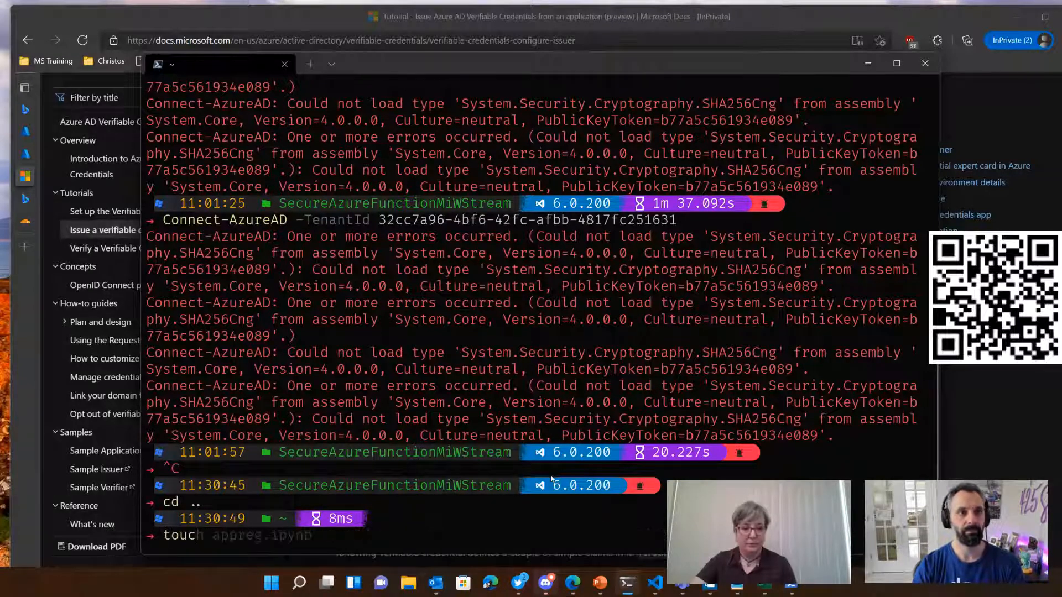
pyautogui.write('h')
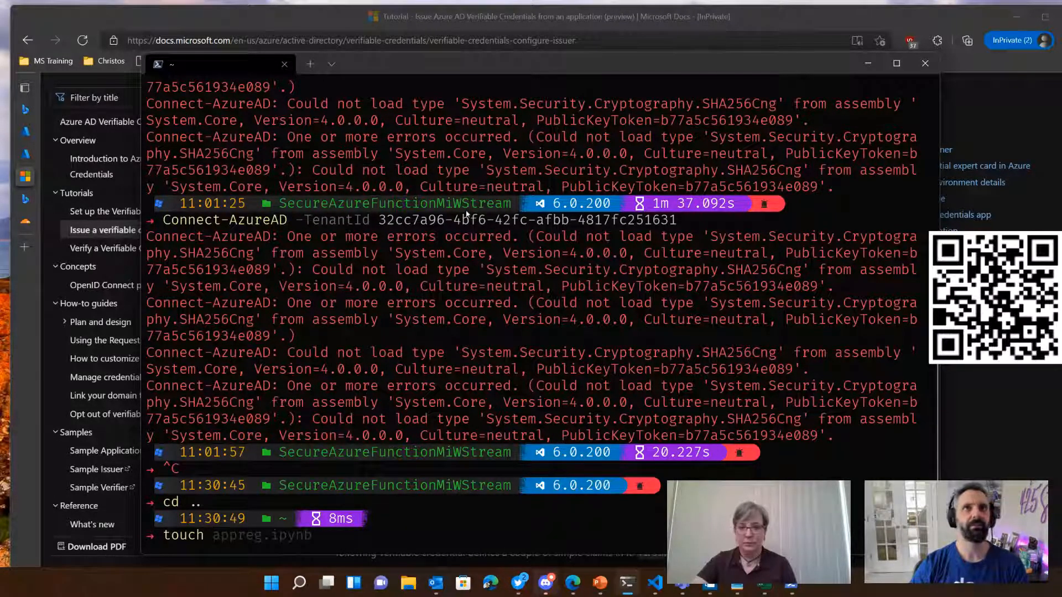
# Step: Copy the file name VerifiedCredentialExpertDisplay.json from the tutorial's first configuration file instruction
pyautogui.moveTo(612, 57); pyautogui.dragTo(603, 144)
pyautogui.moveTo(615, 95); pyautogui.dragTo(766, 109)
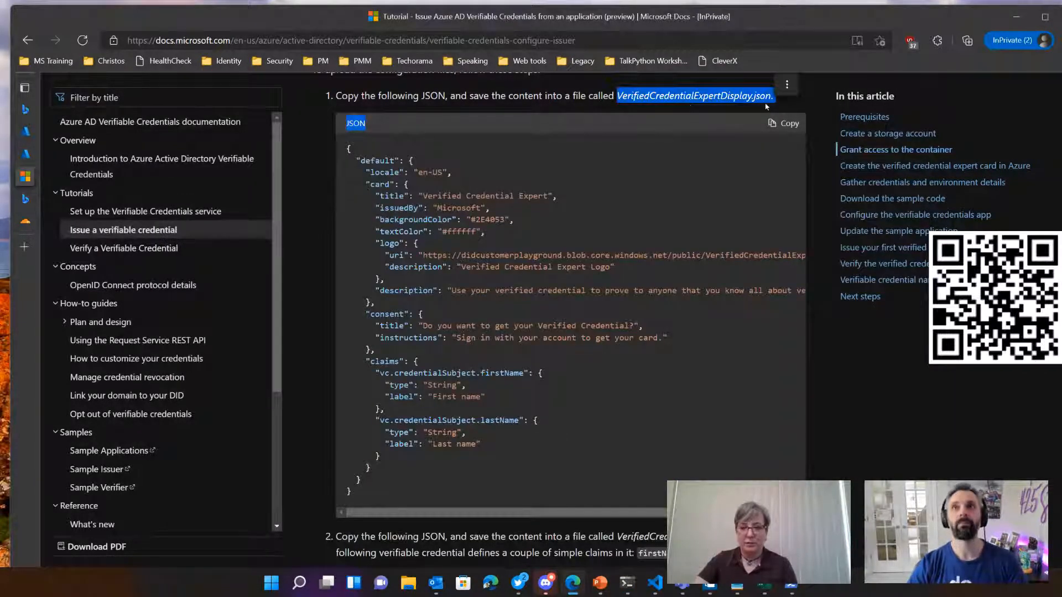
pyautogui.moveTo(771, 96); pyautogui.dragTo(621, 99)
pyautogui.hotkey('ctrl', 'c')
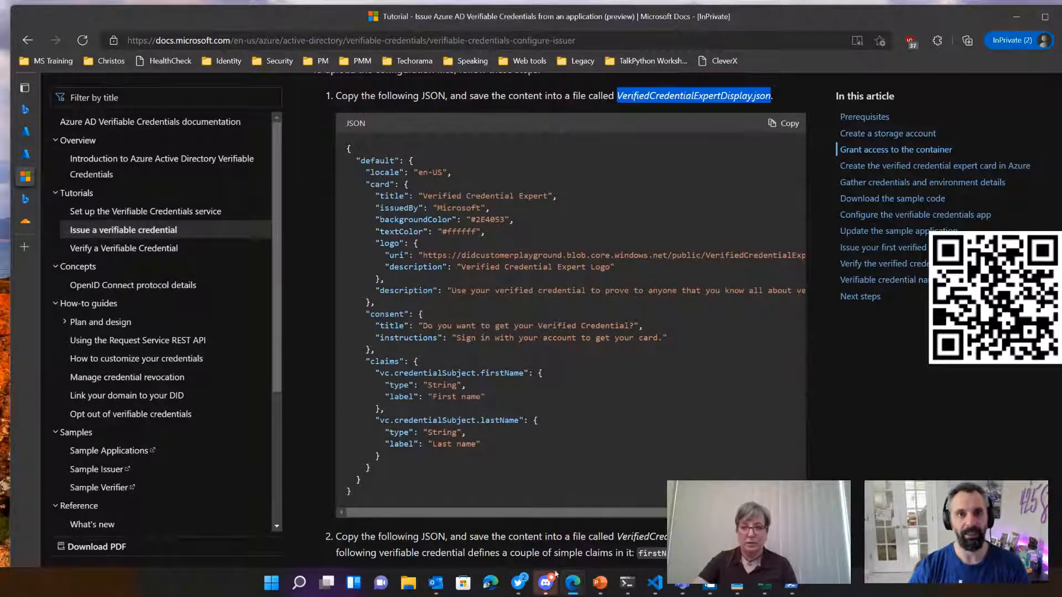
pyautogui.moveTo(526, 580)
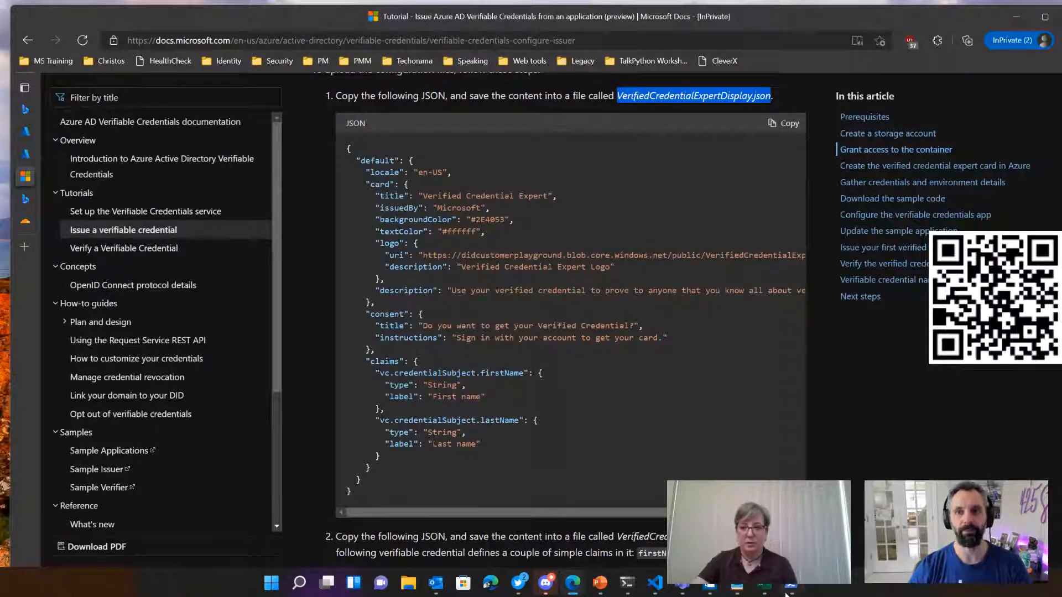
# Step: Return to the terminal and try to create VerifiedCredentialExpertDisplay.json with the touch command
pyautogui.click(627, 582)
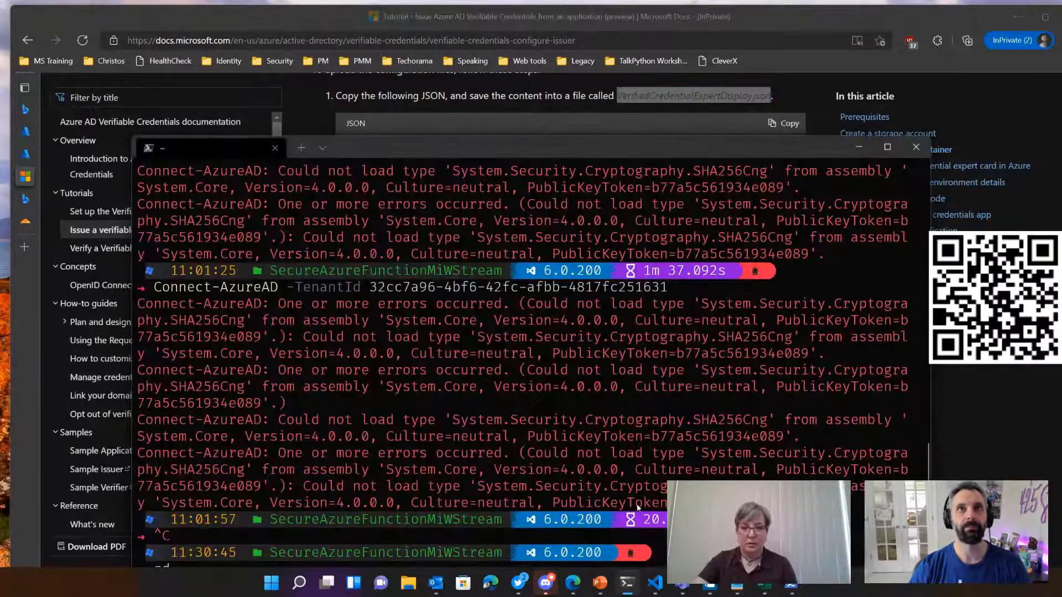
pyautogui.moveTo(605, 143); pyautogui.dragTo(598, 58)
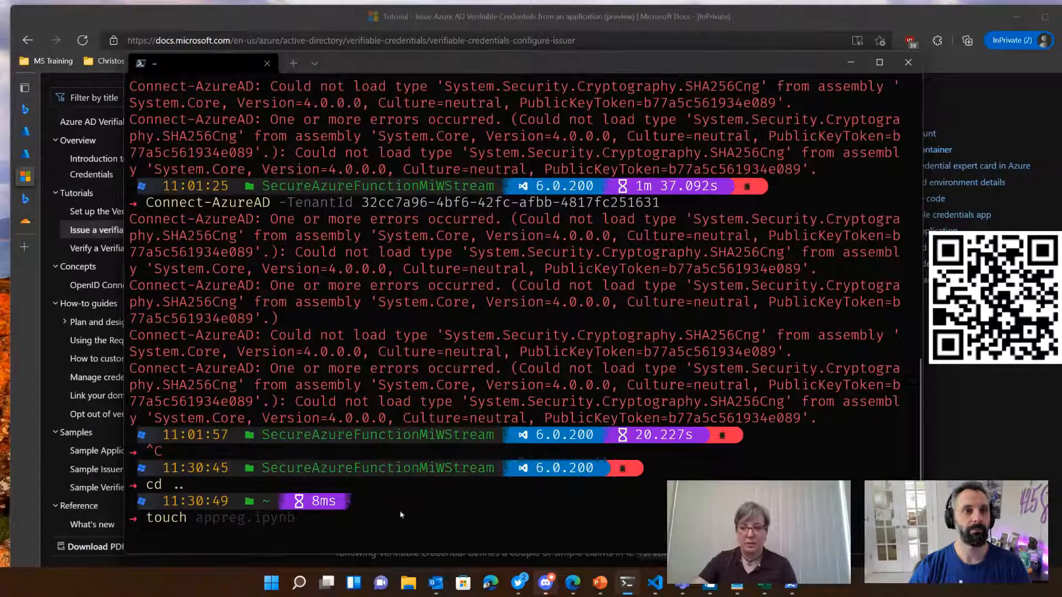
pyautogui.hotkey('ctrl', 'v')
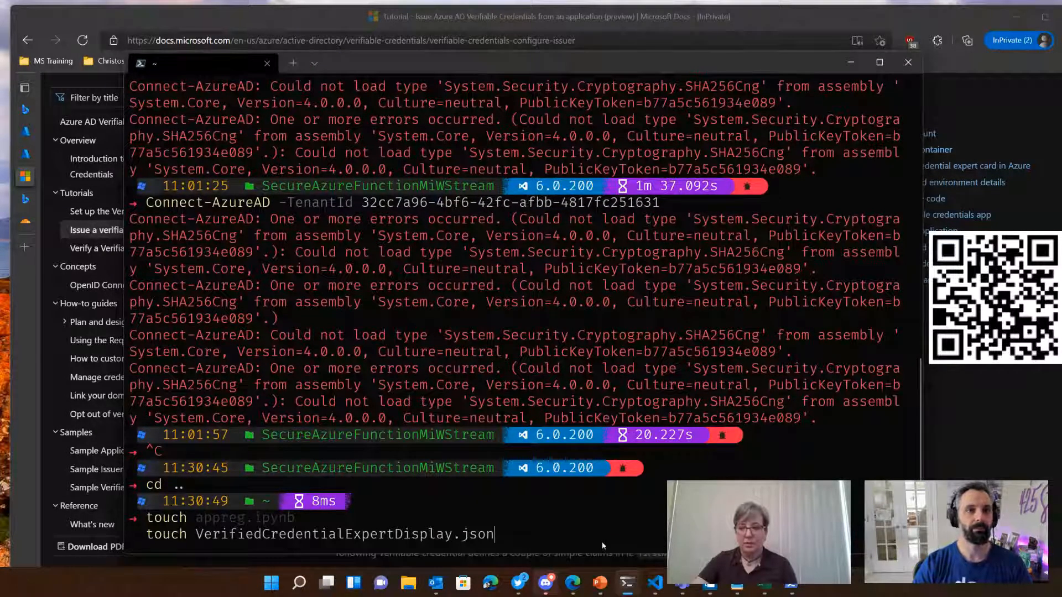
pyautogui.press('Return')
# Step: Recall the last command, replace touch with cat and try to run it on VerifiedCredentialExpertDisplay.json
pyautogui.hotkey('ctrl', 'v')
pyautogui.press('Home')
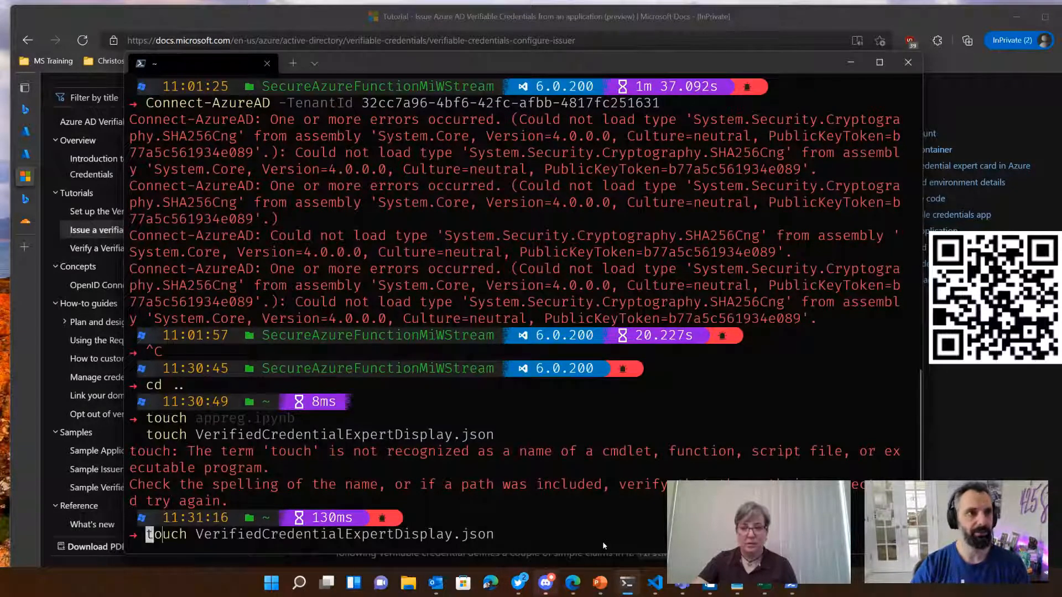
pyautogui.hotkey('shift', 'Right')
pyautogui.hotkey('shift', 'Right')
pyautogui.hotkey('shift', 'Right')
pyautogui.hotkey('shift', 'Right')
pyautogui.hotkey('shift', 'Right')
pyautogui.hotkey('shift', 'Right')
pyautogui.hotkey('shift', 'Left')
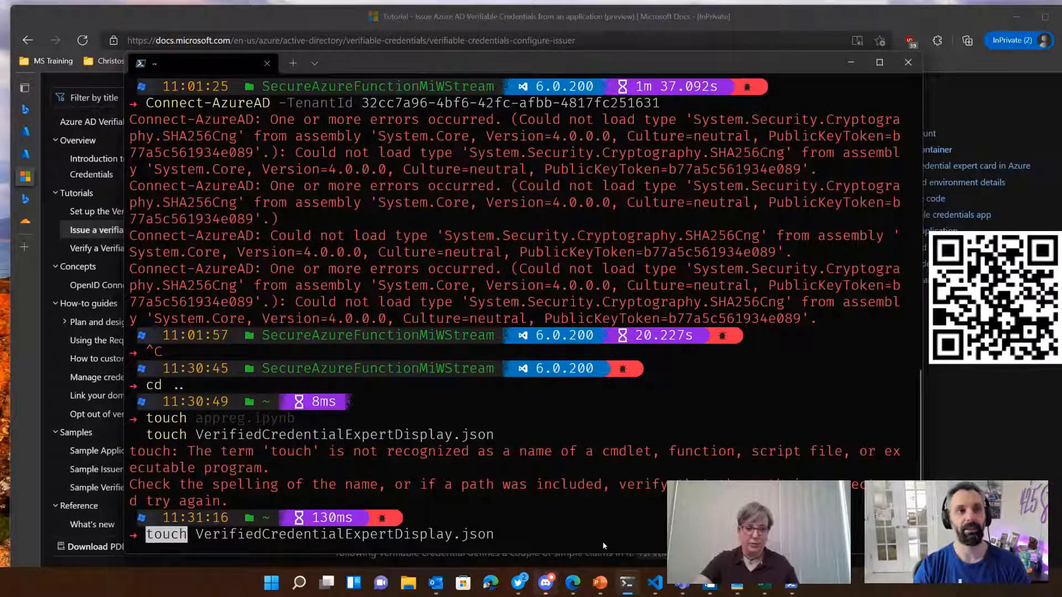
pyautogui.write('cat')
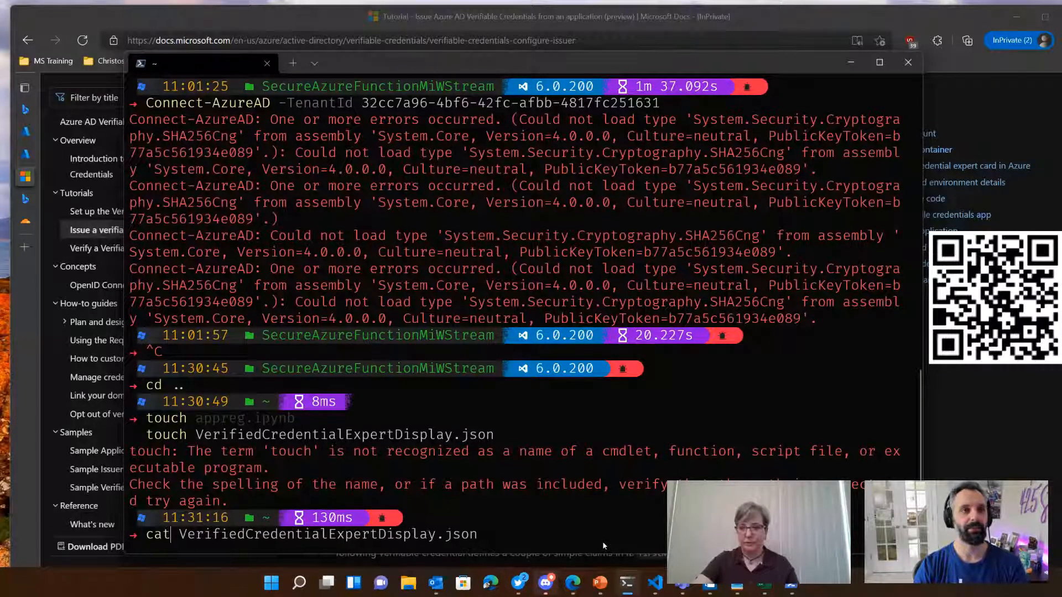
pyautogui.press('Return')
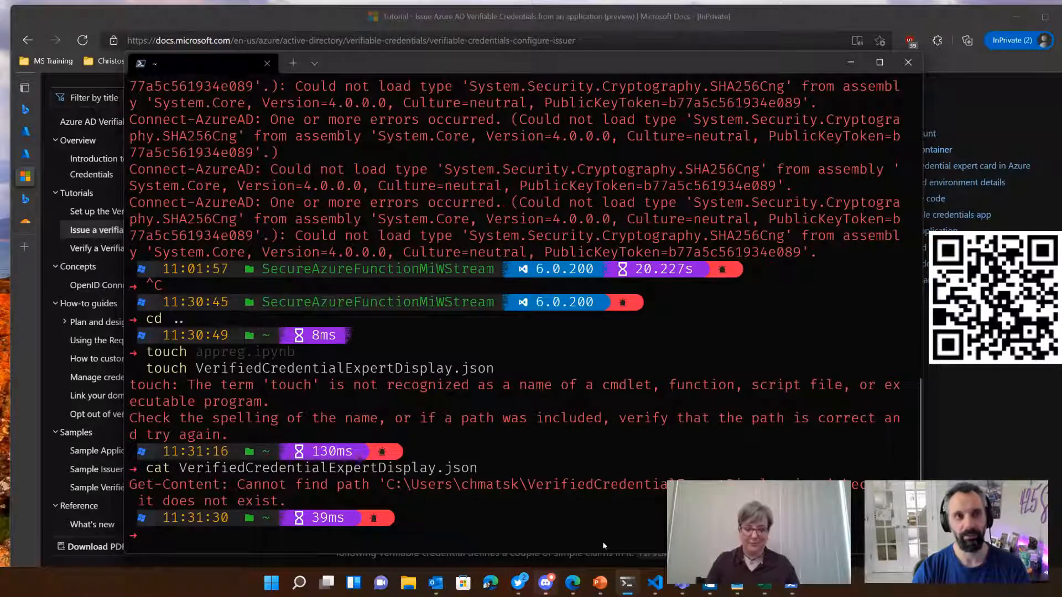
# Step: Run notepad from the terminal to create and open VerifiedCredentialExpertDisplay.json, and reposition the editor window
pyautogui.write('notepad')
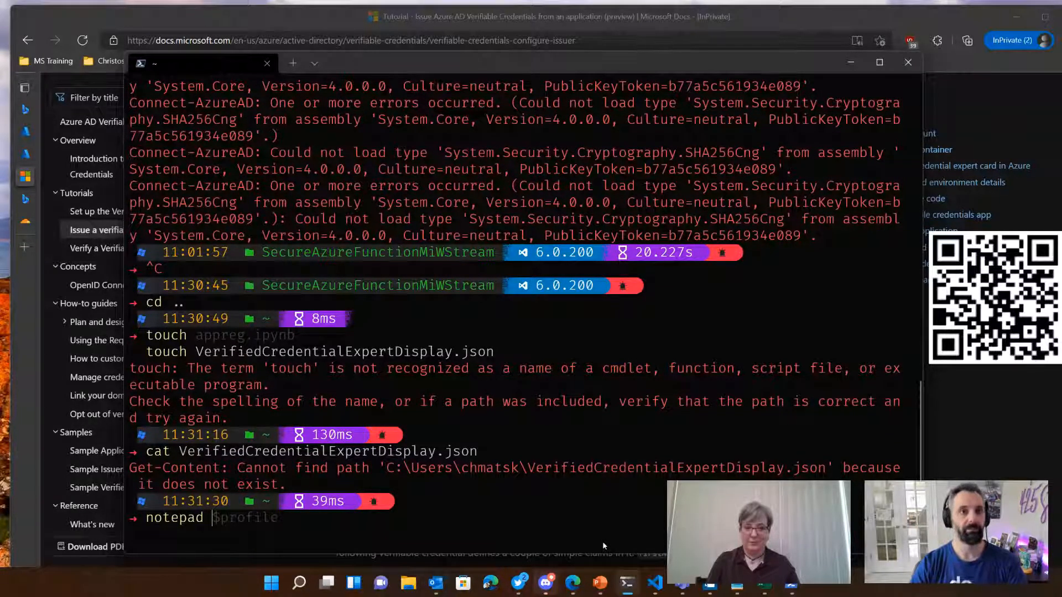
pyautogui.hotkey('ctrl', 'v')
pyautogui.press('Return')
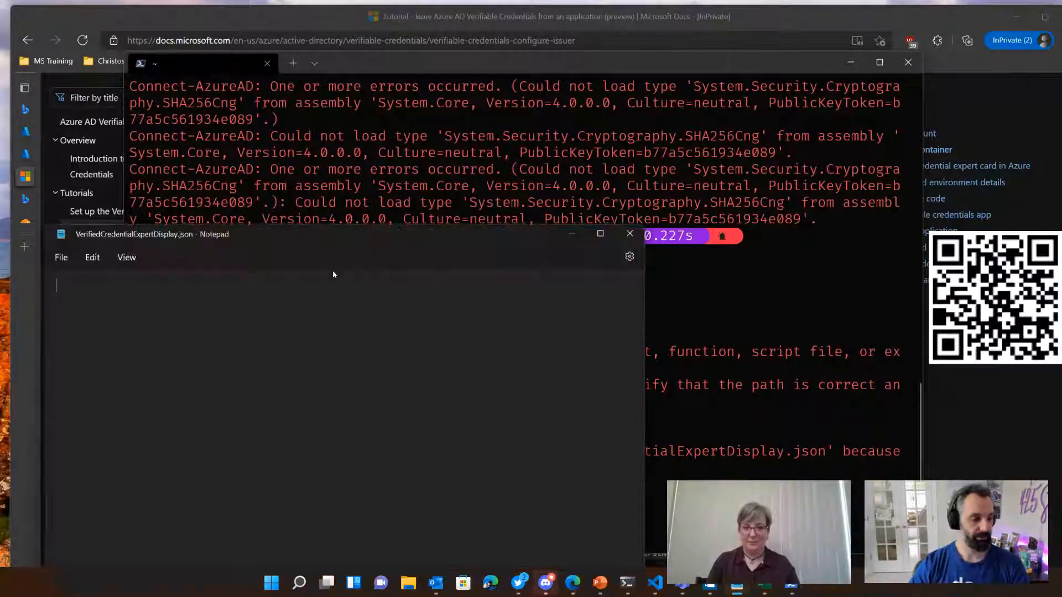
pyautogui.moveTo(263, 220); pyautogui.dragTo(455, 112)
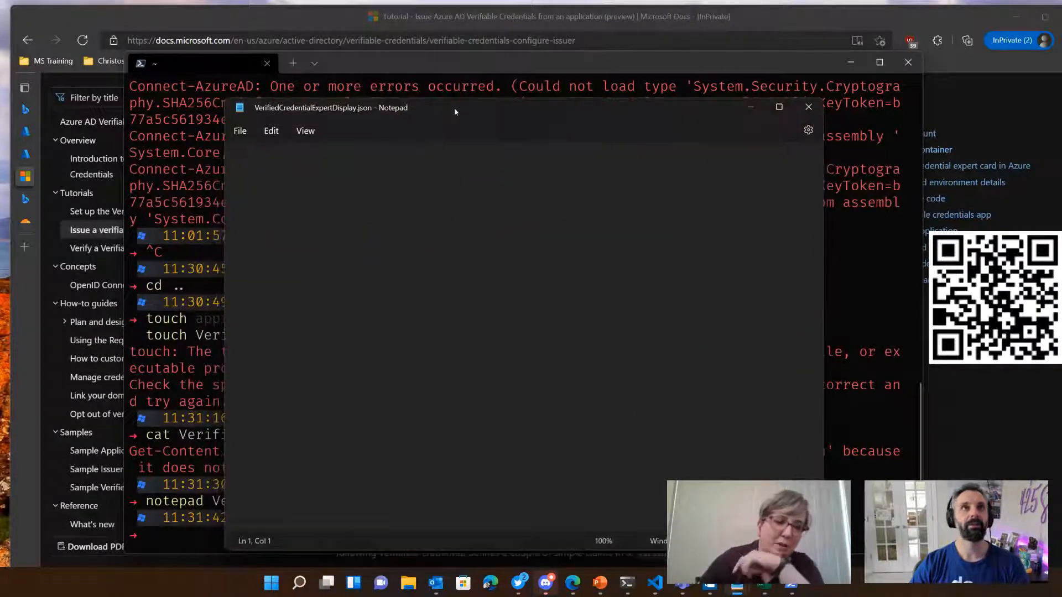
# Step: Copy the tutorial's display JSON code block and return to the empty VerifiedCredentialExpertDisplay.json in Notepad
pyautogui.click(363, 18)
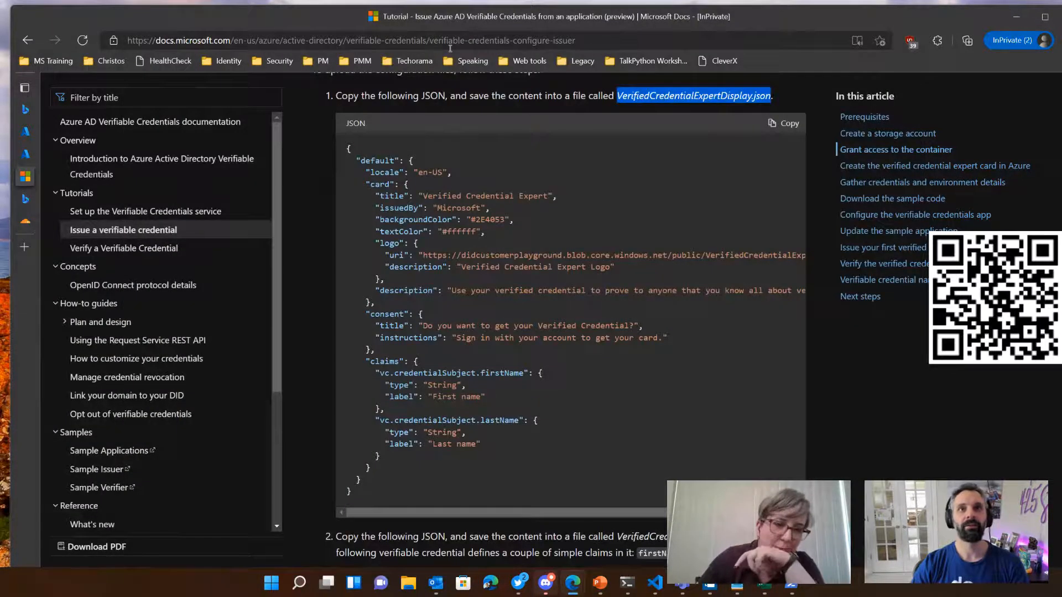
pyautogui.click(783, 120)
pyautogui.click(737, 585)
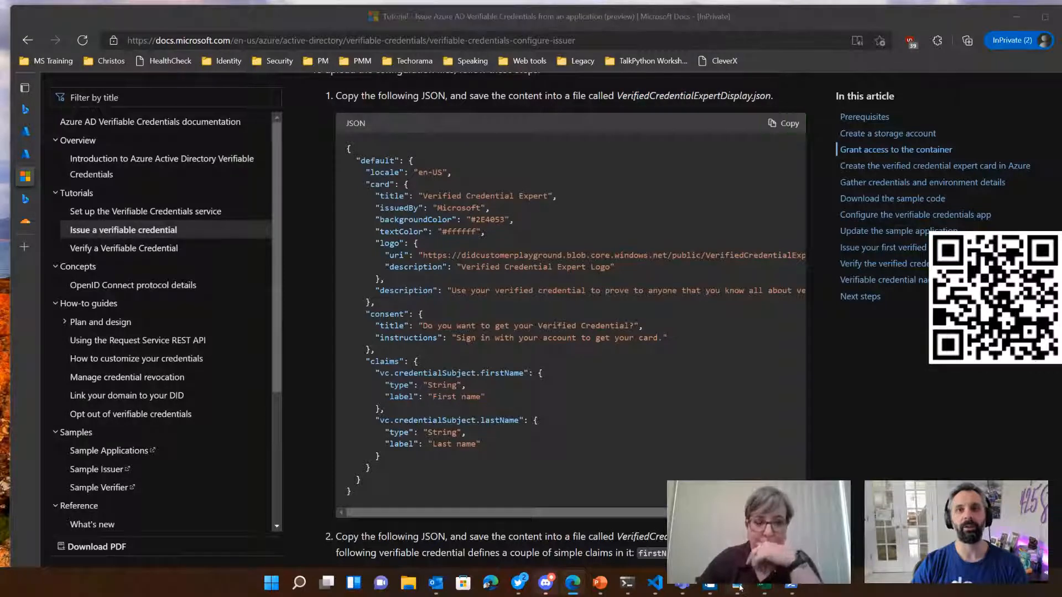
pyautogui.click(733, 528)
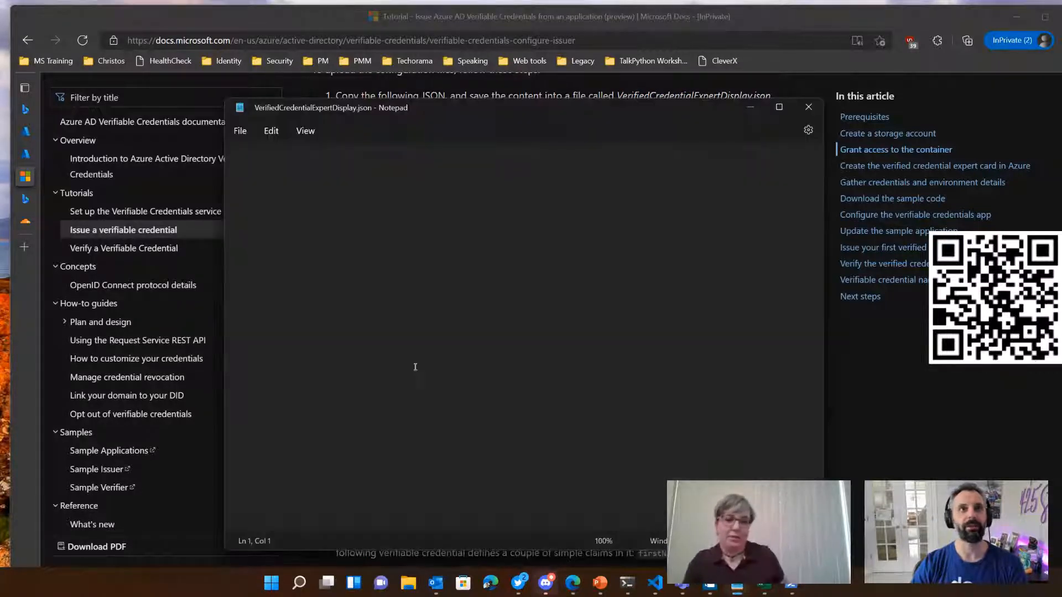
# Step: Paste the copied JSON into VerifiedCredentialExpertDisplay.json, save the file, look over its contents and close it
pyautogui.rightClick(361, 240)
pyautogui.click(396, 329)
pyautogui.scroll(3, 516, 390)
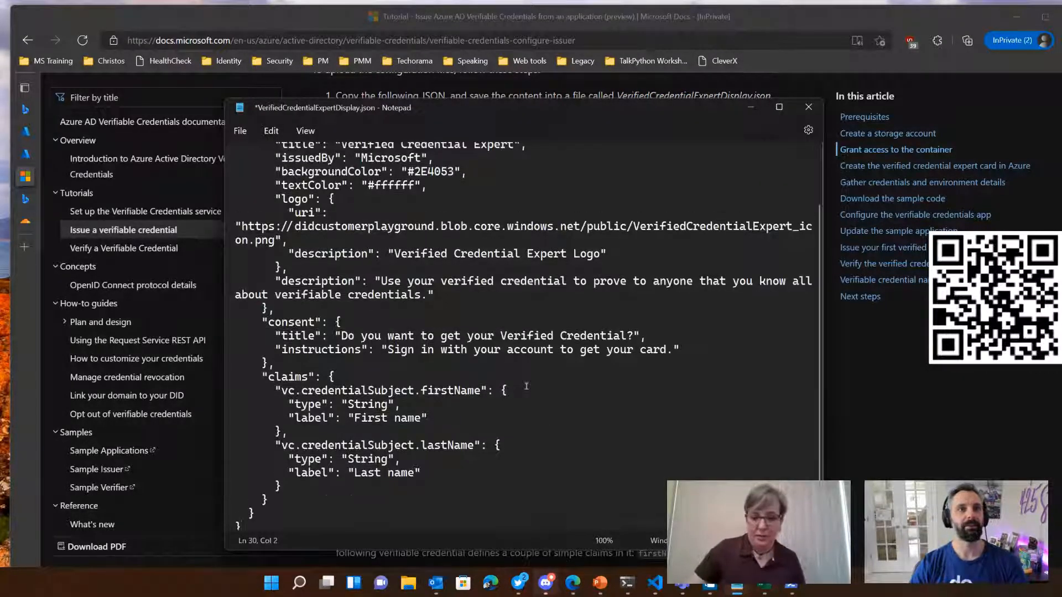
pyautogui.hotkey('ctrl', 's')
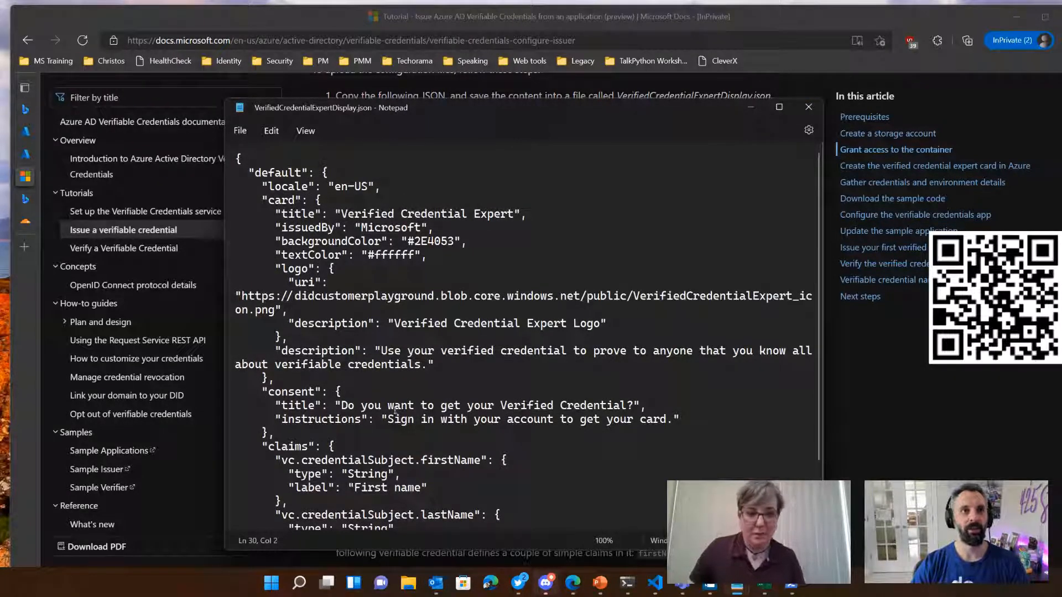
pyautogui.scroll(-2, 394, 410)
pyautogui.scroll(2, 495, 334)
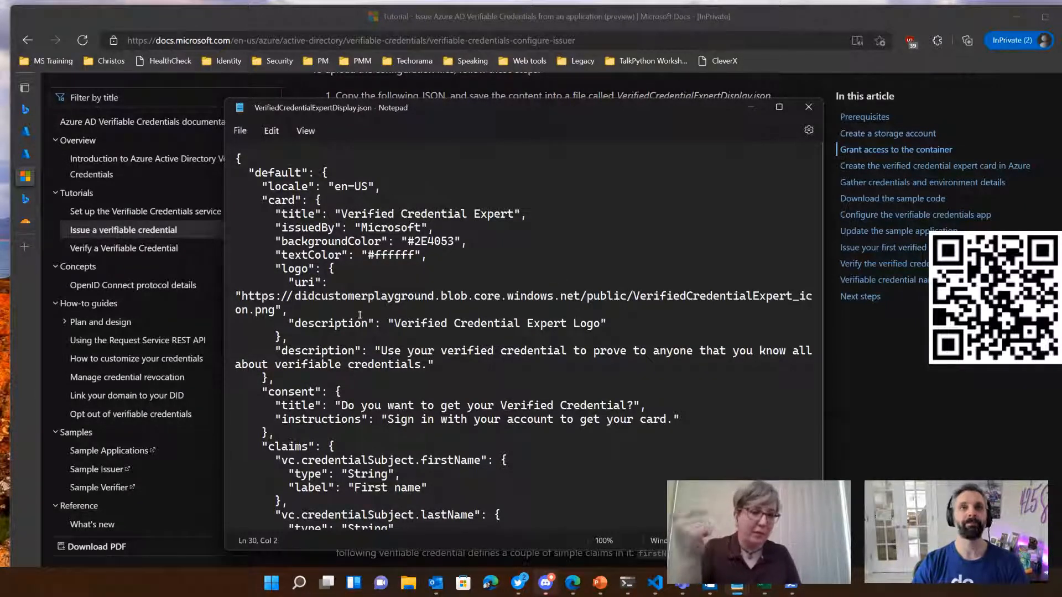
pyautogui.click(809, 108)
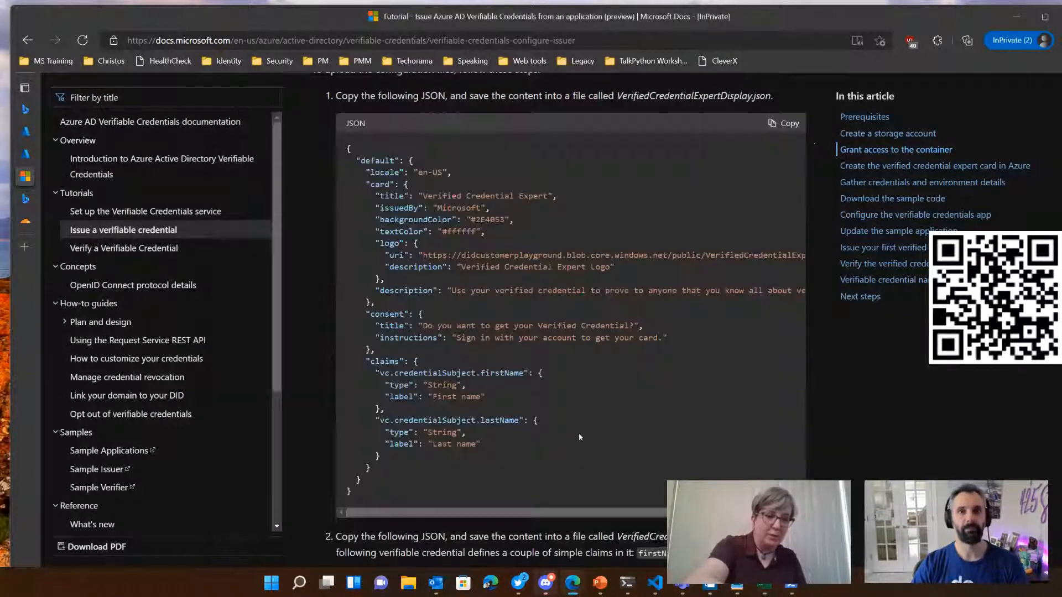
# Step: Copy the file name VerifiedCredentialExpertRules.json from the tutorial's second step and run notepad with it in the terminal to create the file
pyautogui.scroll(-4, 638, 434)
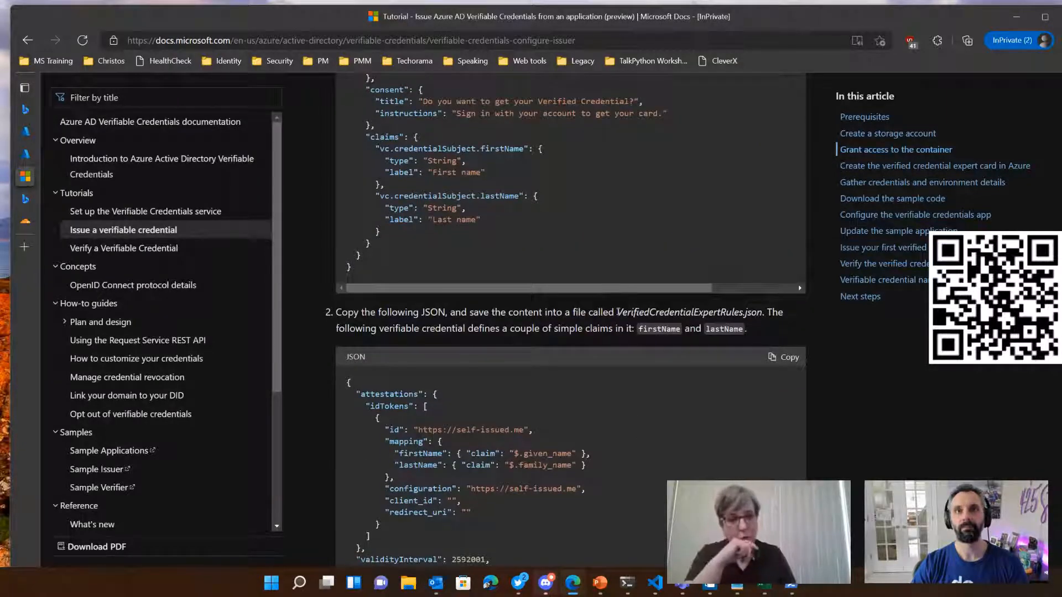
pyautogui.moveTo(618, 312); pyautogui.dragTo(763, 314)
pyautogui.hotkey('ctrl', 'c')
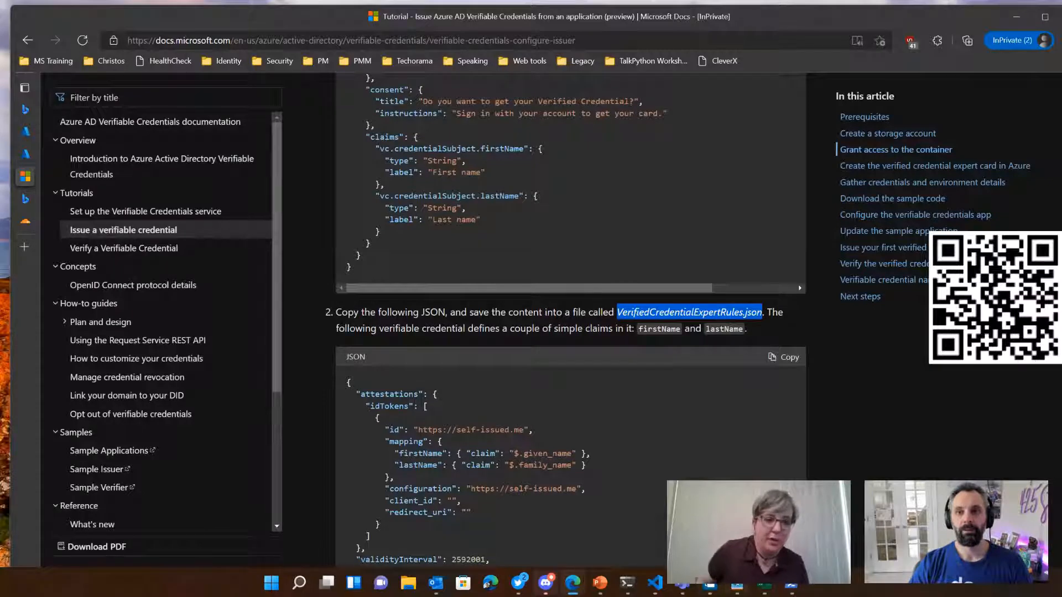
pyautogui.click(627, 583)
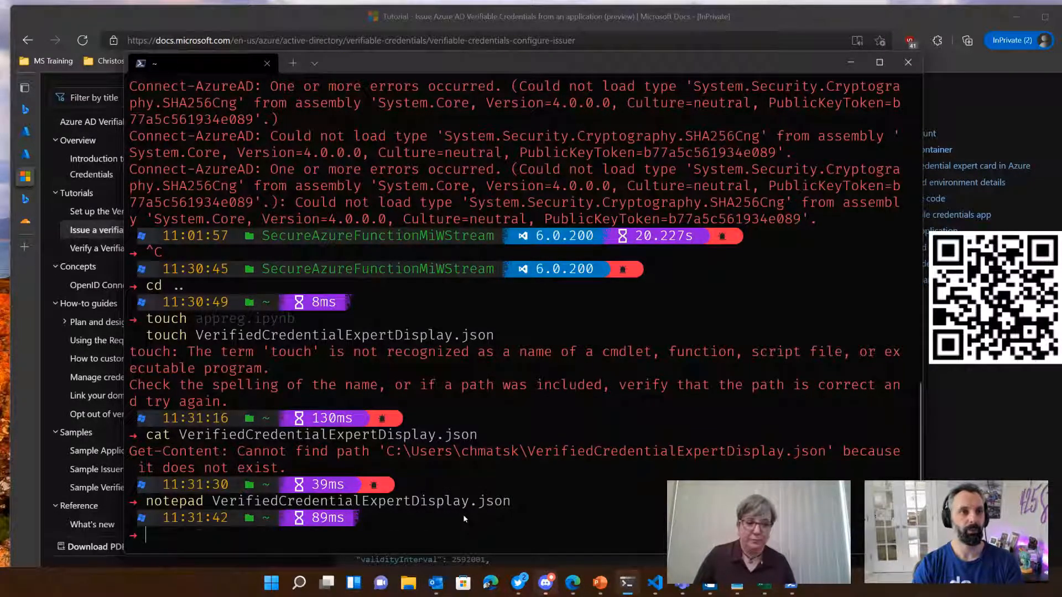
pyautogui.write('n')
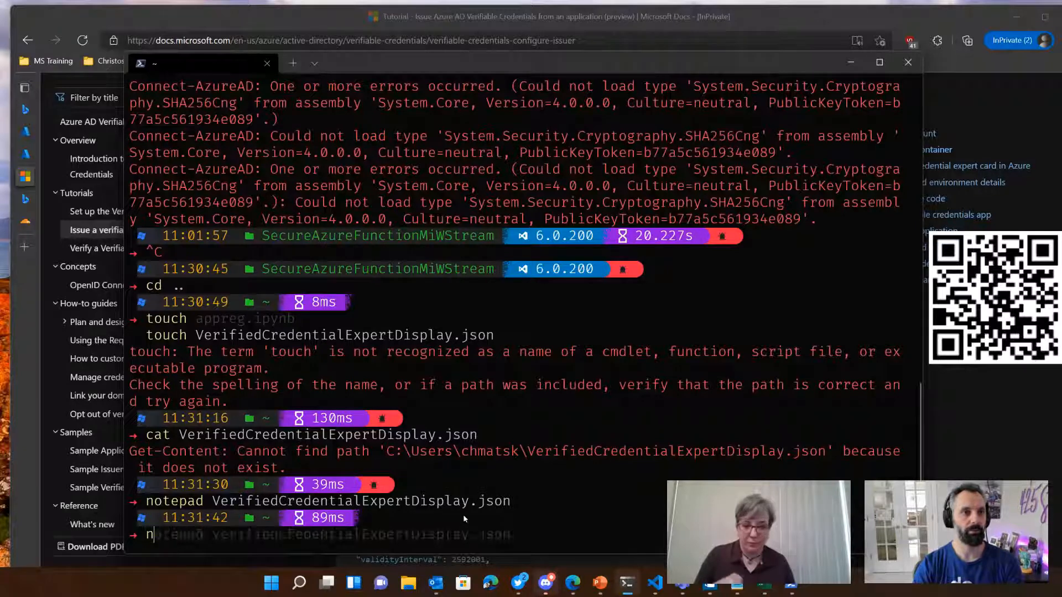
pyautogui.write('otepad')
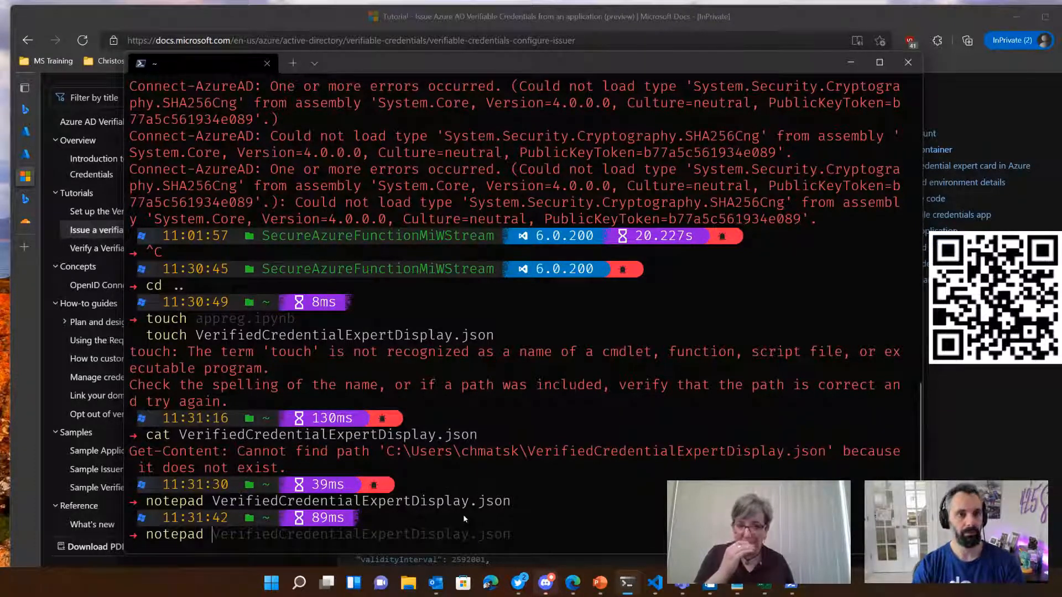
pyautogui.hotkey('ctrl', 'v')
pyautogui.press('Return')
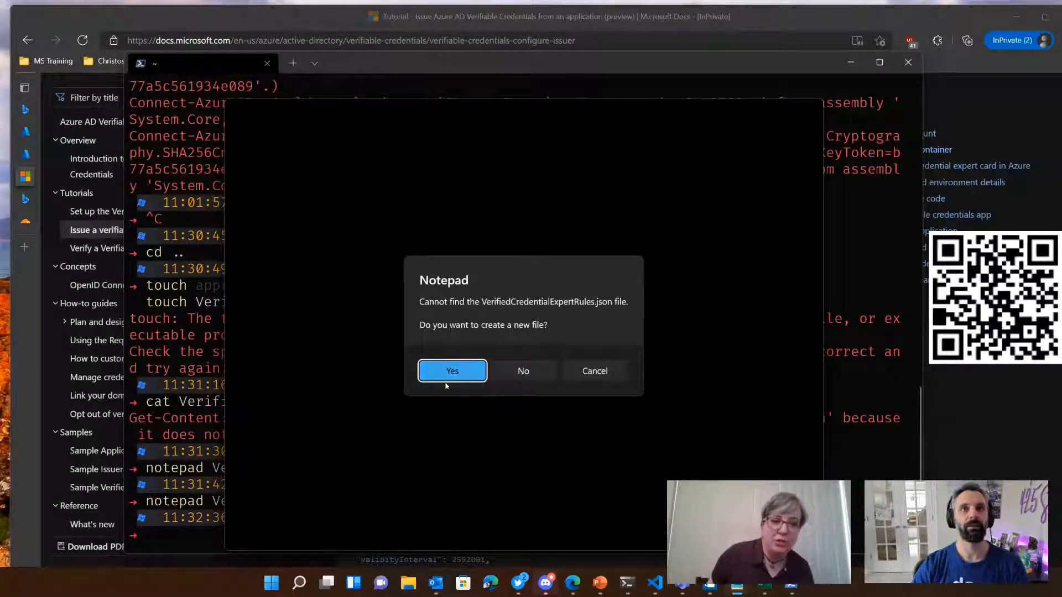
pyautogui.click(454, 371)
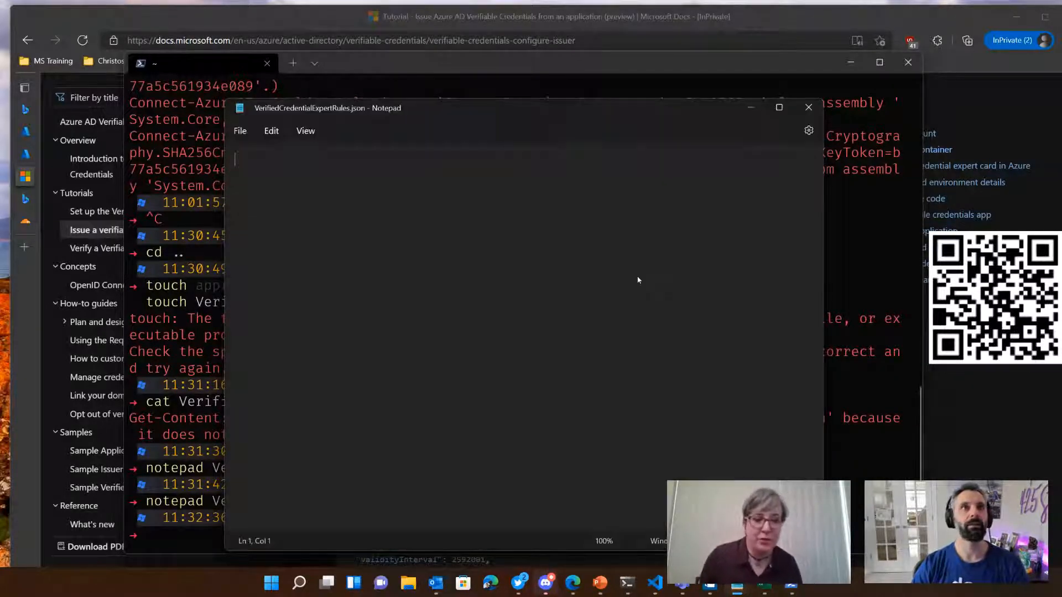
# Step: Copy the tutorial's rules JSON code block and return to the empty VerifiedCredentialExpertRules.json in Notepad
pyautogui.click(182, 23)
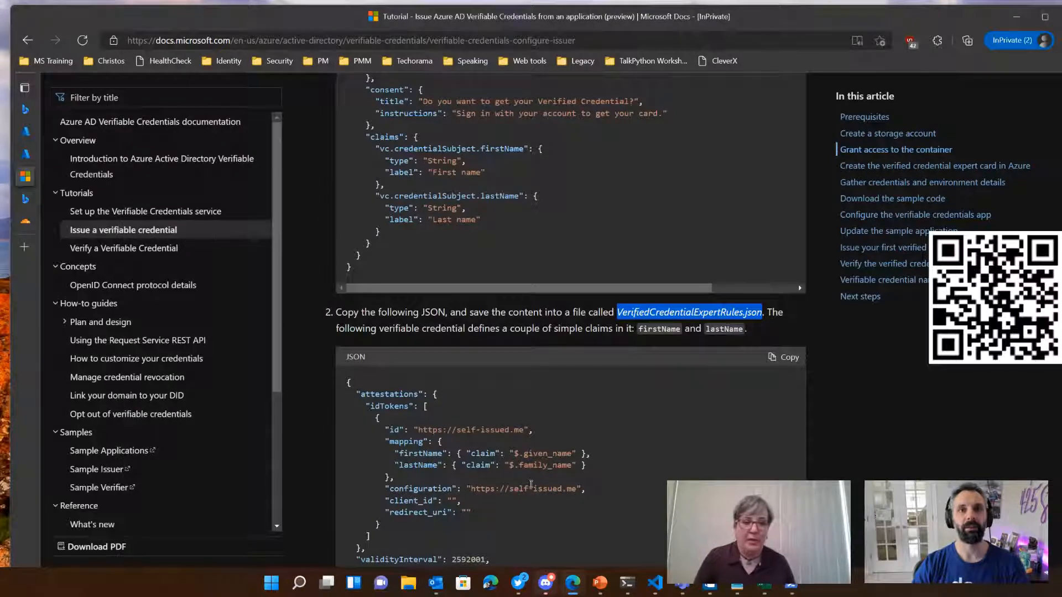
pyautogui.click(785, 357)
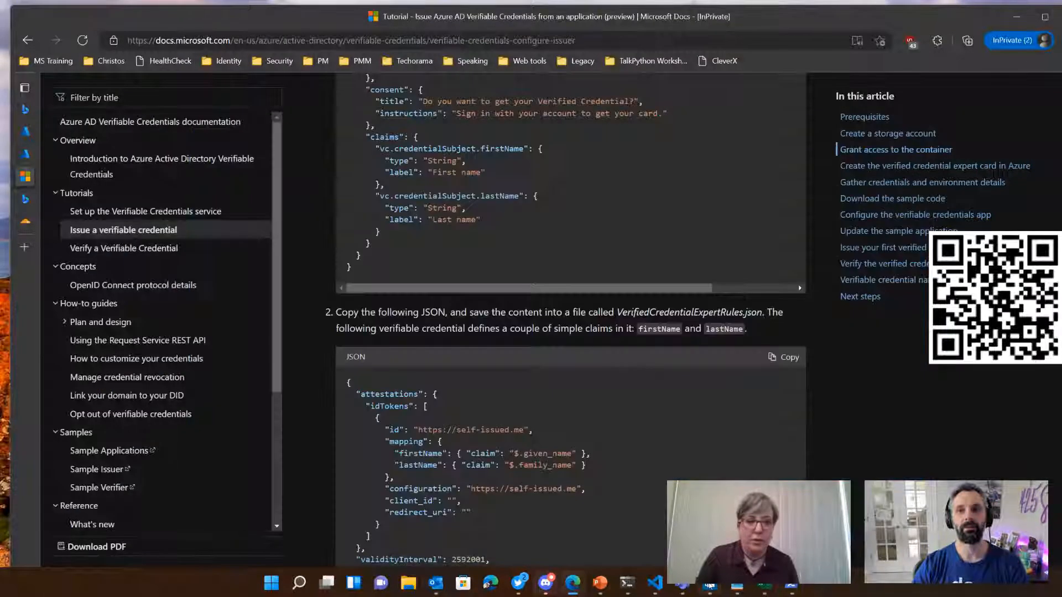
pyautogui.click(709, 585)
# Step: Paste the copied JSON into VerifiedCredentialExpertRules.json, save the file and close it
pyautogui.rightClick(388, 317)
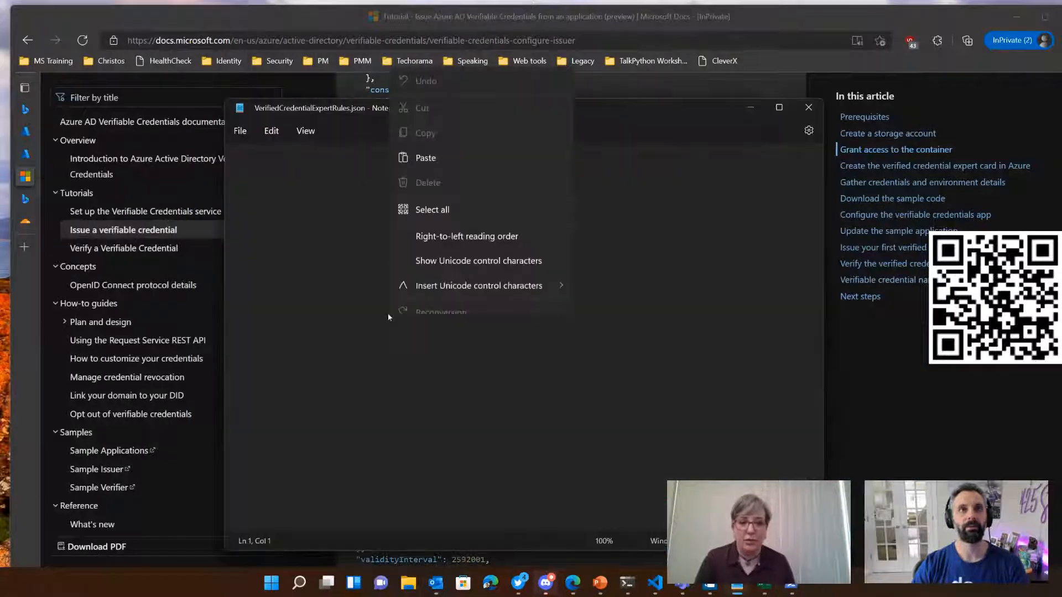
pyautogui.click(426, 147)
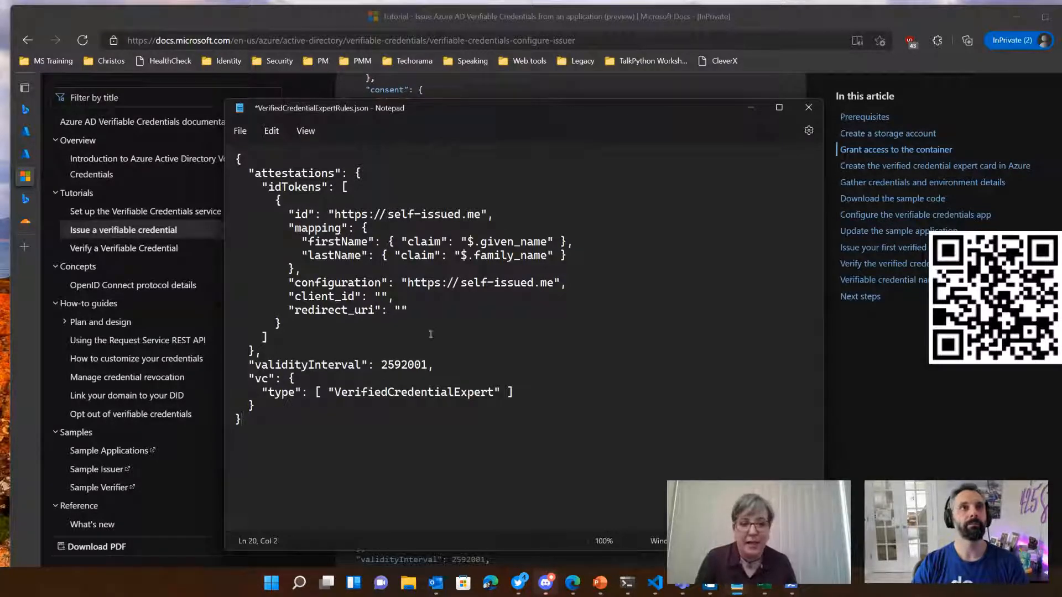
pyautogui.hotkey('ctrl', 'Home')
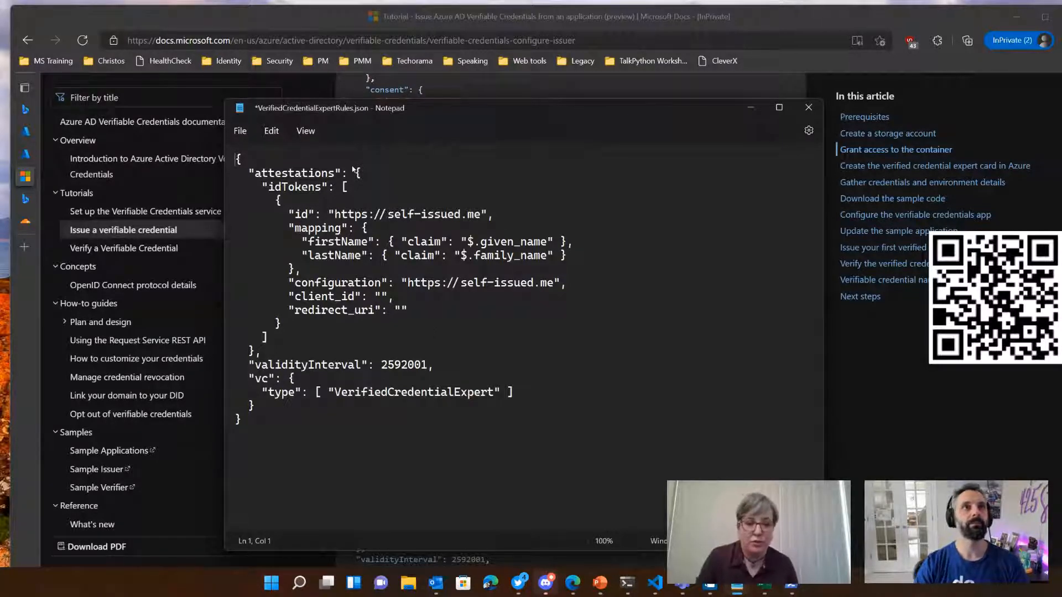
pyautogui.click(687, 287)
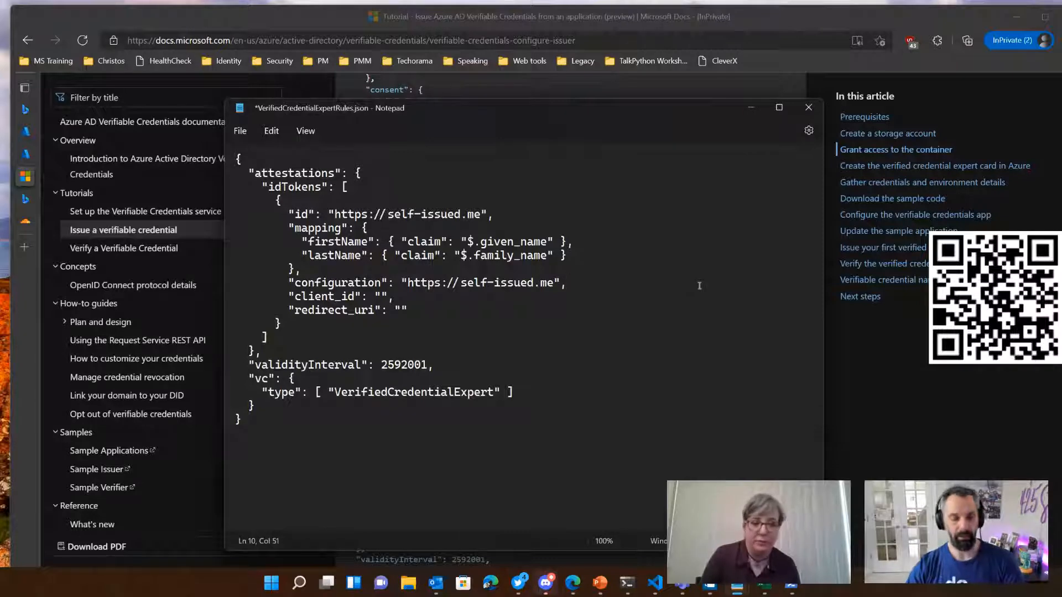
pyautogui.hotkey('ctrl', 's')
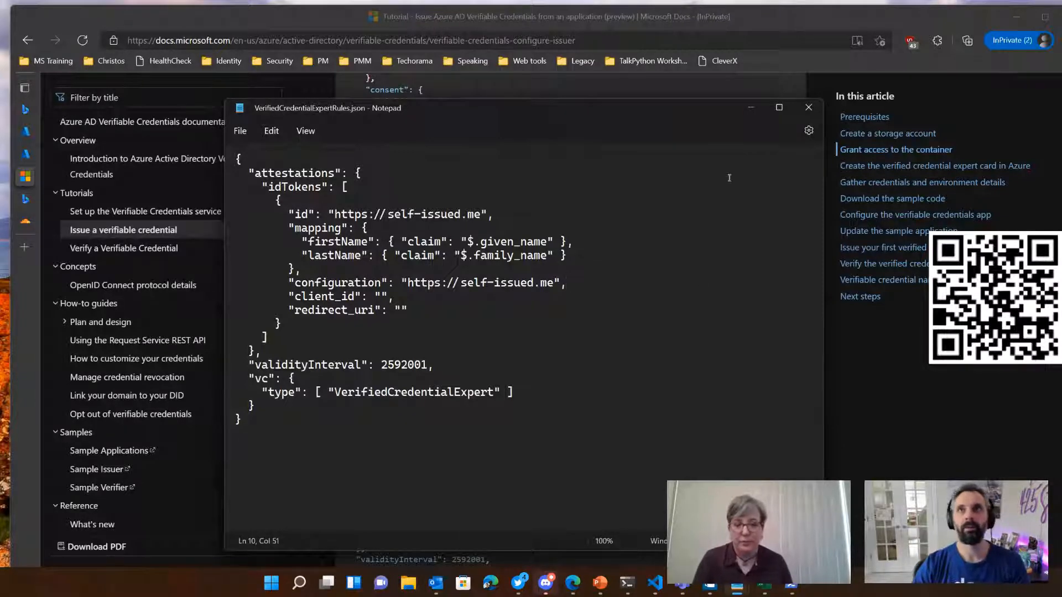
pyautogui.click(809, 107)
# Step: Open vc-container of the cmdidstorage account in the Azure portal and start a blob upload, opening the file picker
pyautogui.scroll(-1, 650, 337)
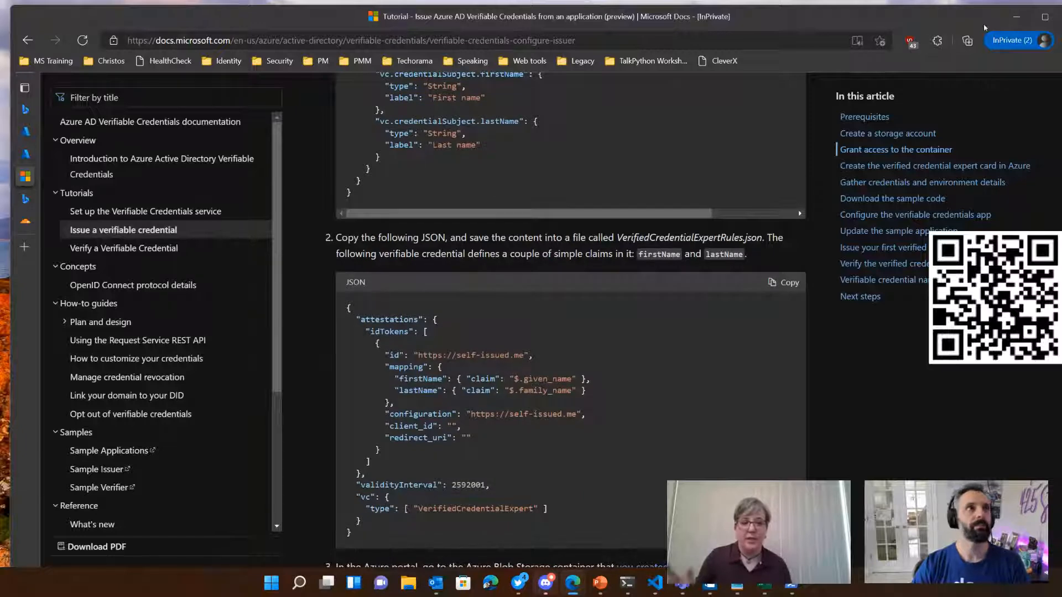
pyautogui.click(40, 153)
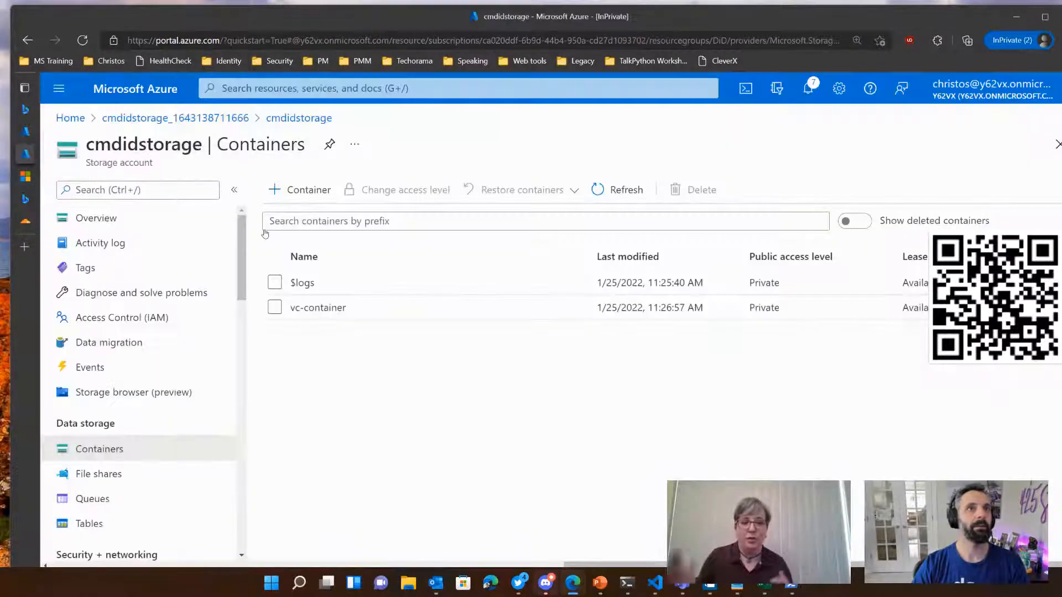
pyautogui.click(305, 309)
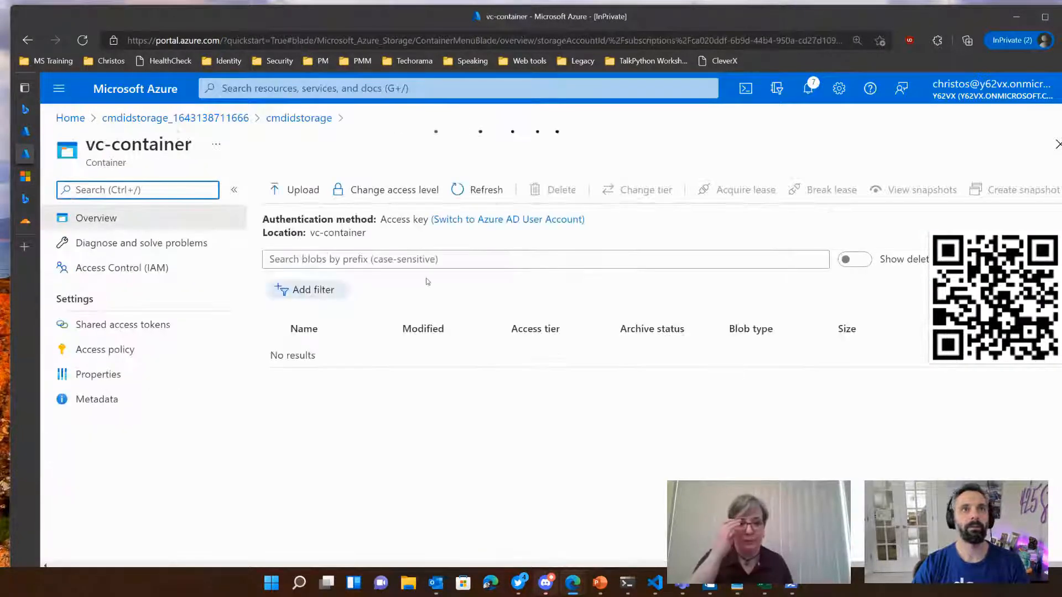
pyautogui.click(294, 190)
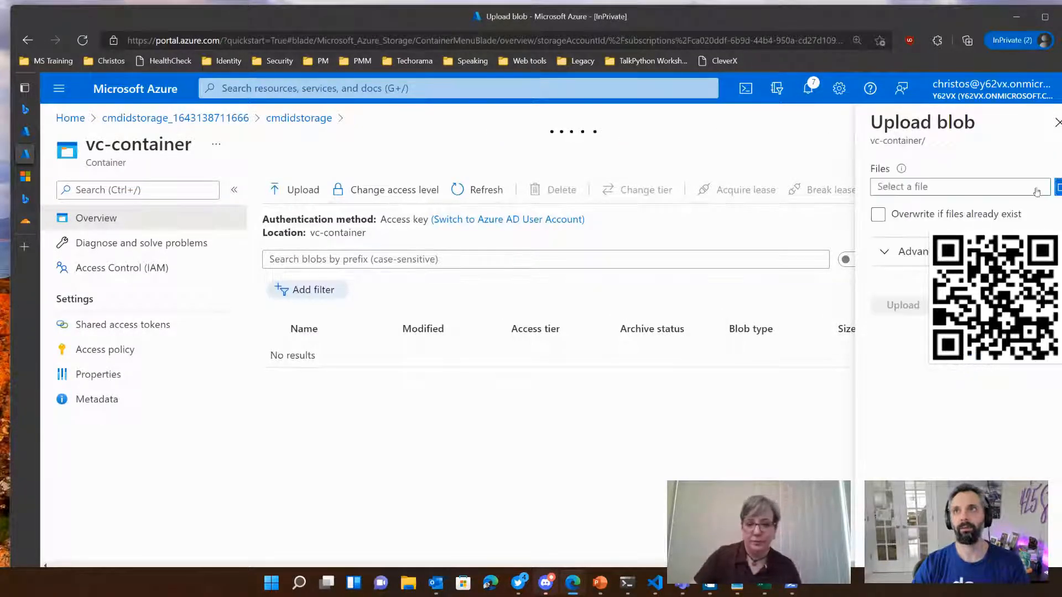
pyautogui.click(1059, 187)
# Step: Look for the two VerifiedCredentialExpert JSON files in the Projects and Desktop folders of the file picker
pyautogui.scroll(-5, 61, 248)
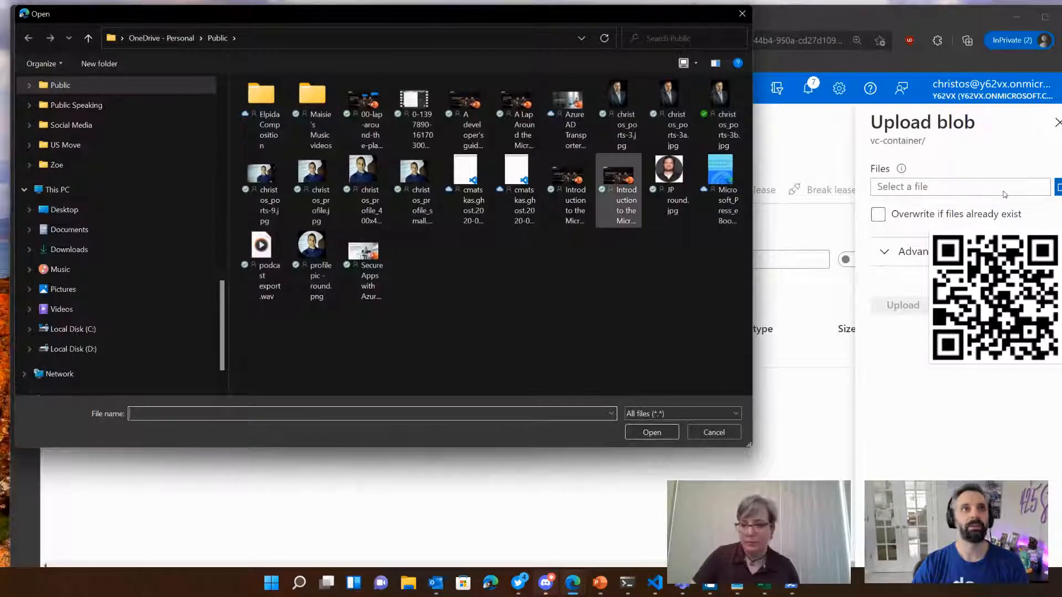
pyautogui.scroll(15, 60, 329)
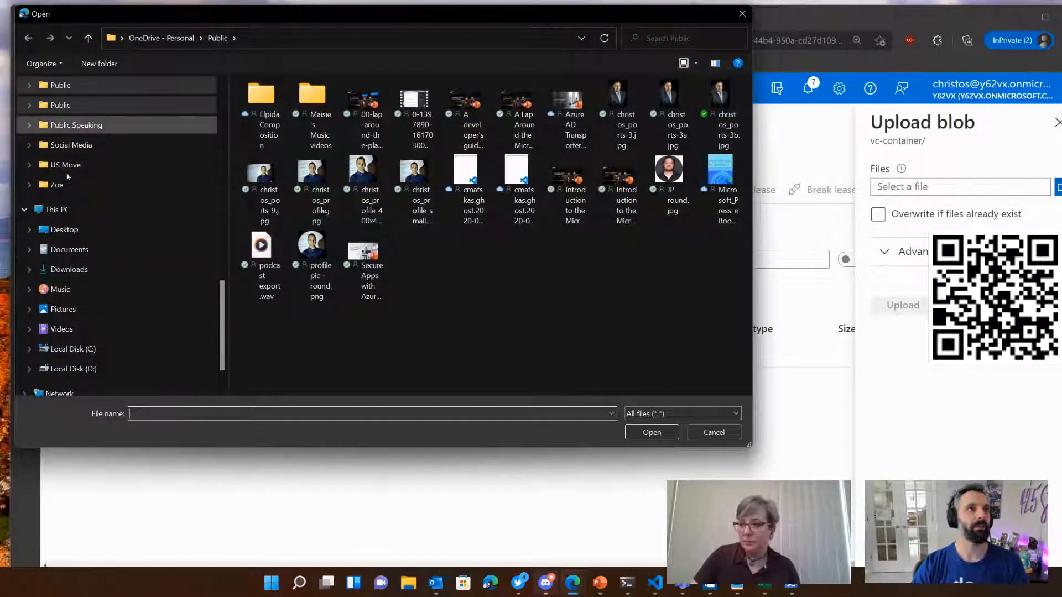
pyautogui.scroll(3, 70, 186)
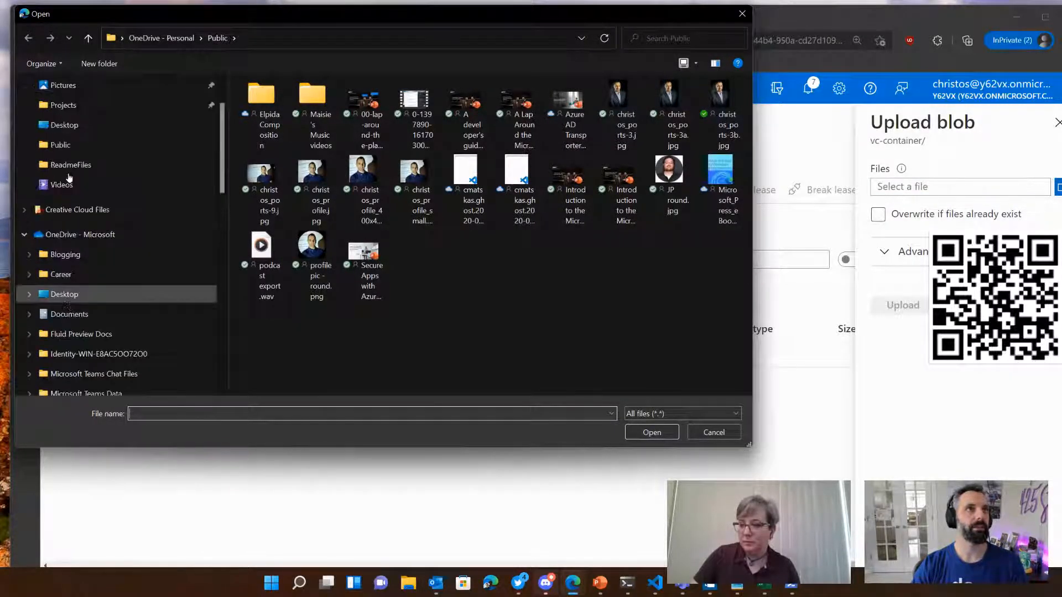
pyautogui.click(59, 170)
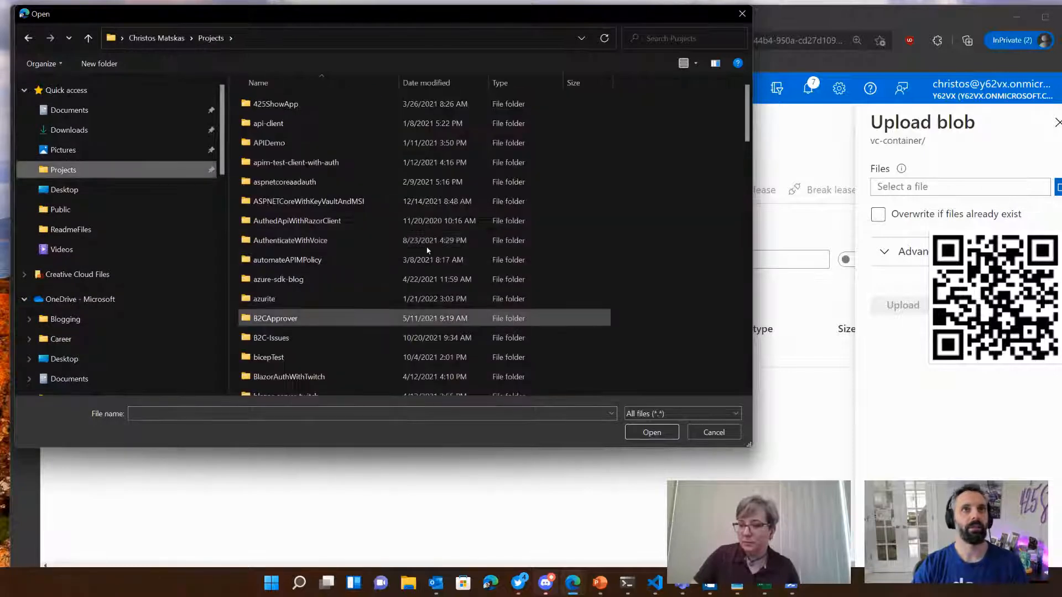
pyautogui.scroll(-15, 320, 332)
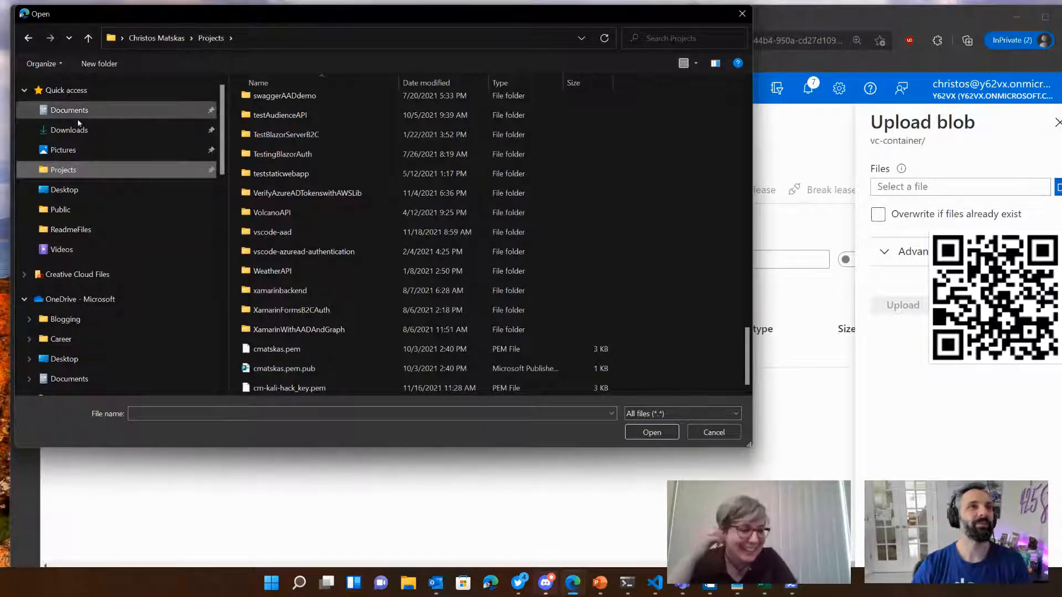
pyautogui.click(72, 190)
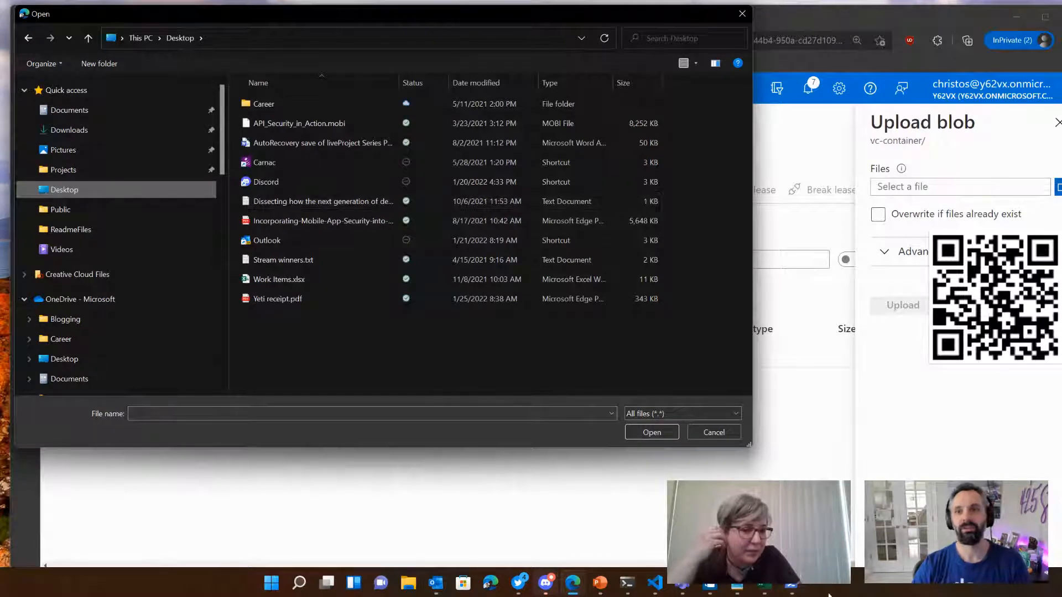
# Step: List the terminal's current directory with ls to find the folder path of the two JSON files, and minimize the terminal
pyautogui.click(736, 589)
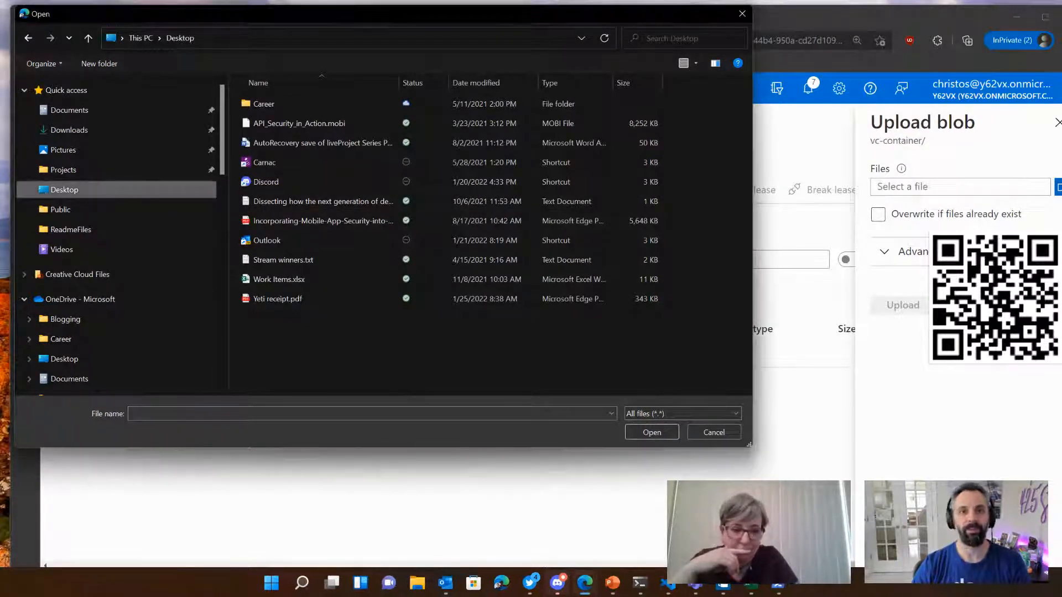
pyautogui.click(642, 585)
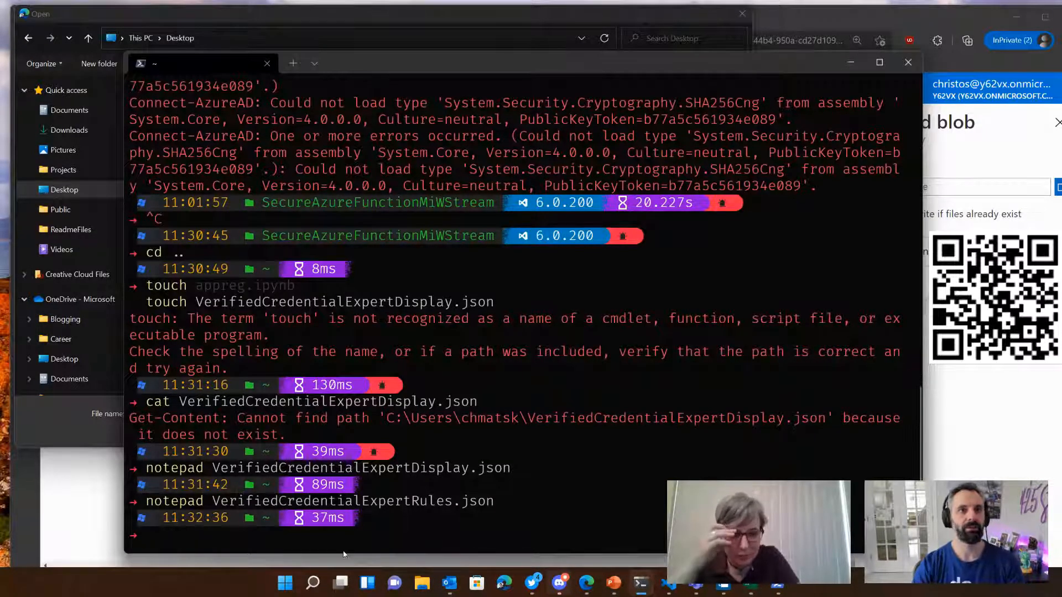
pyautogui.write('ls')
pyautogui.press('Return')
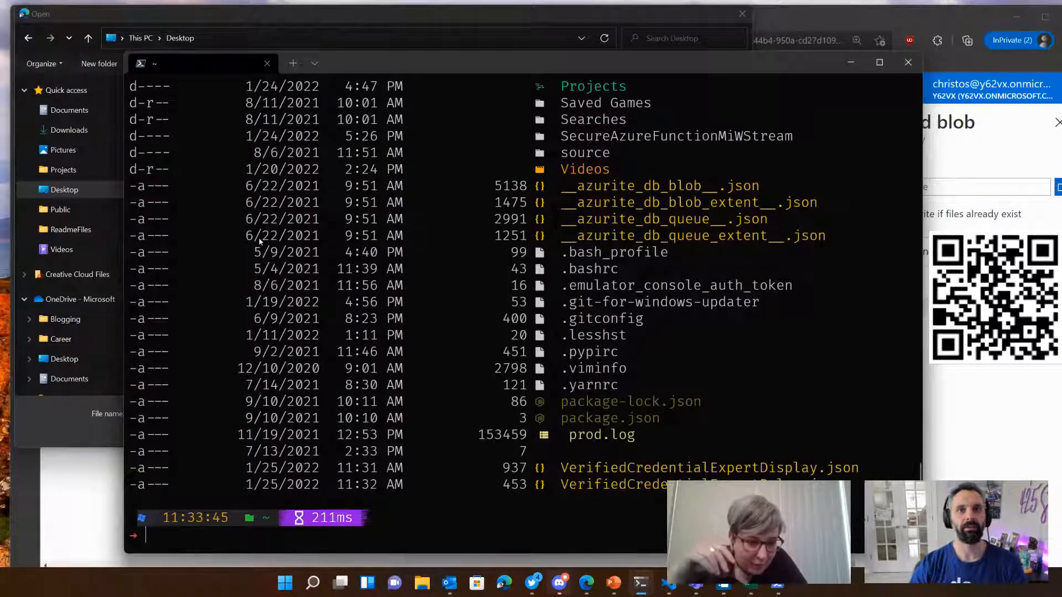
pyautogui.scroll(16, 684, 435)
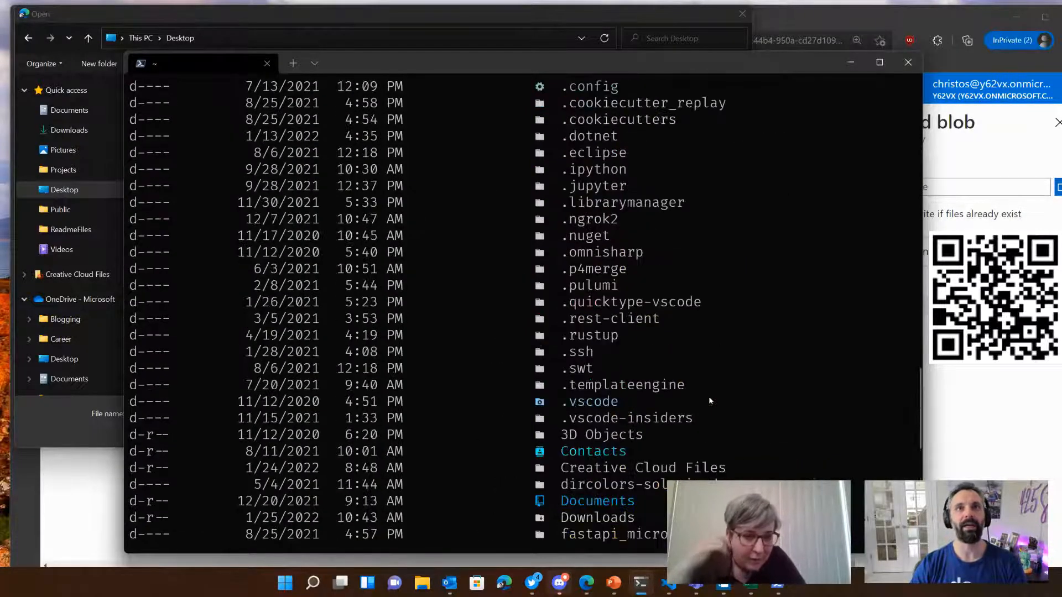
pyautogui.scroll(7, 709, 396)
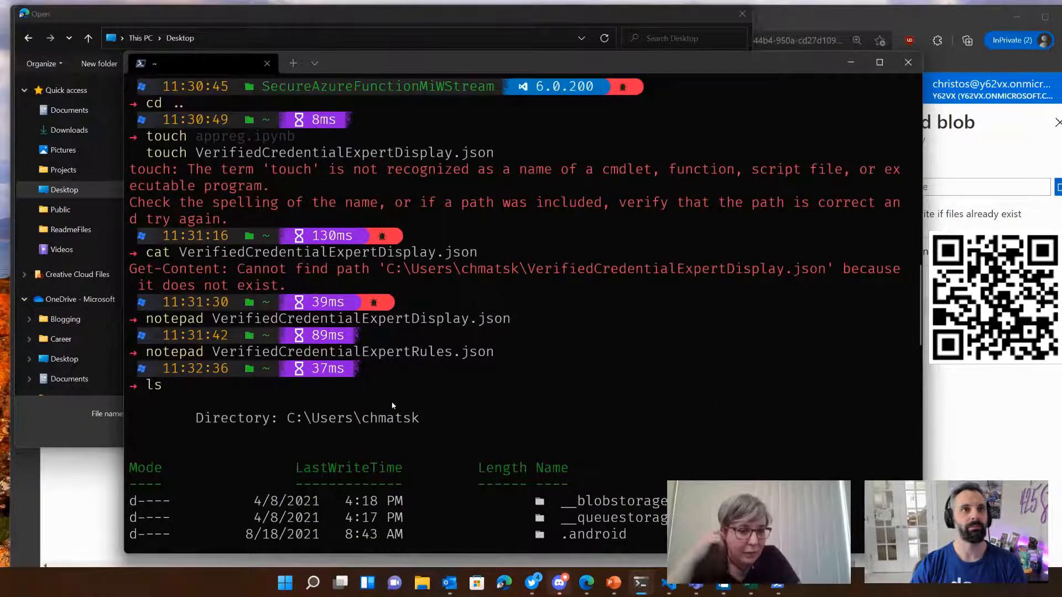
pyautogui.scroll(-1, 358, 440)
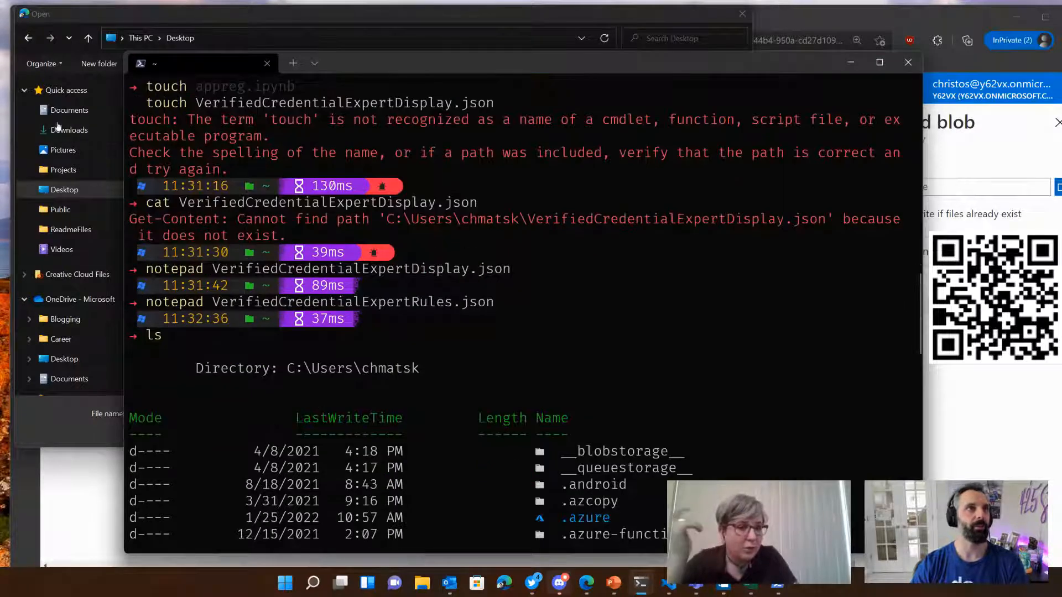
pyautogui.scroll(-2, 66, 332)
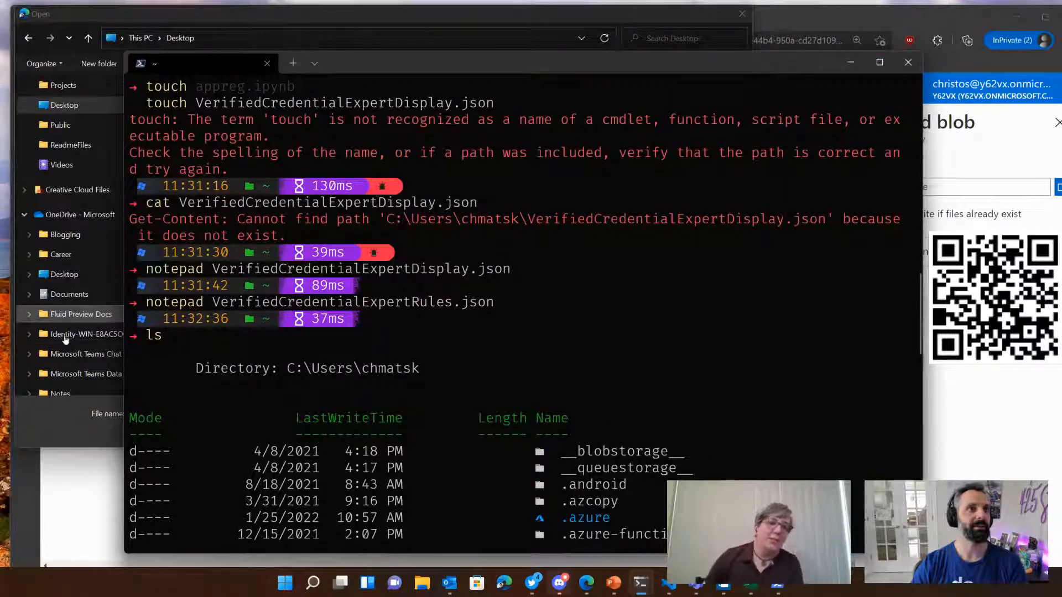
pyautogui.click(851, 62)
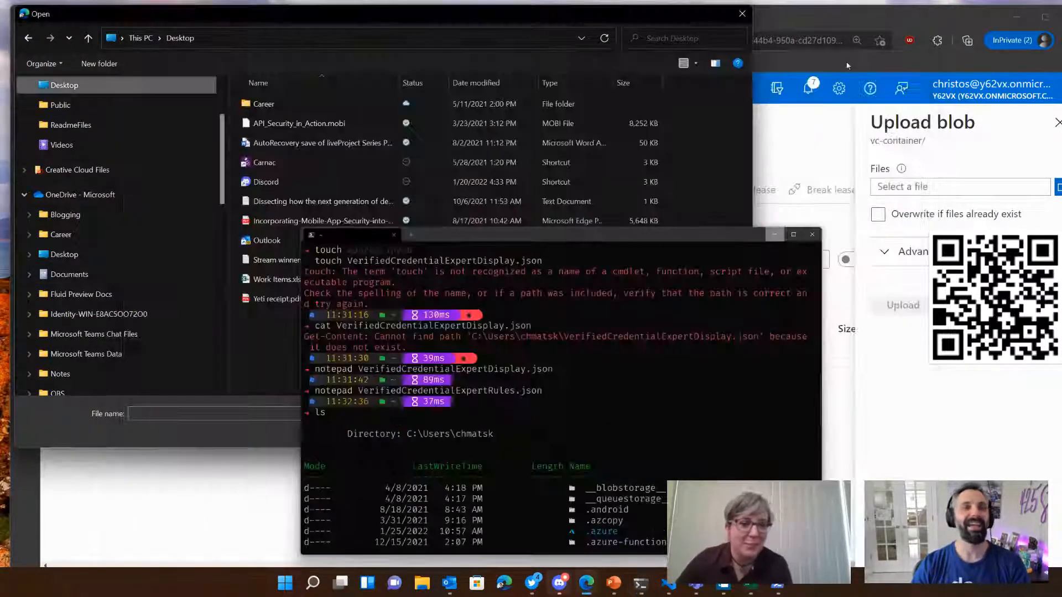
# Step: Browse the file picker to the user's profile folder under C:\Users and show its contents as a list
pyautogui.scroll(-7, 117, 321)
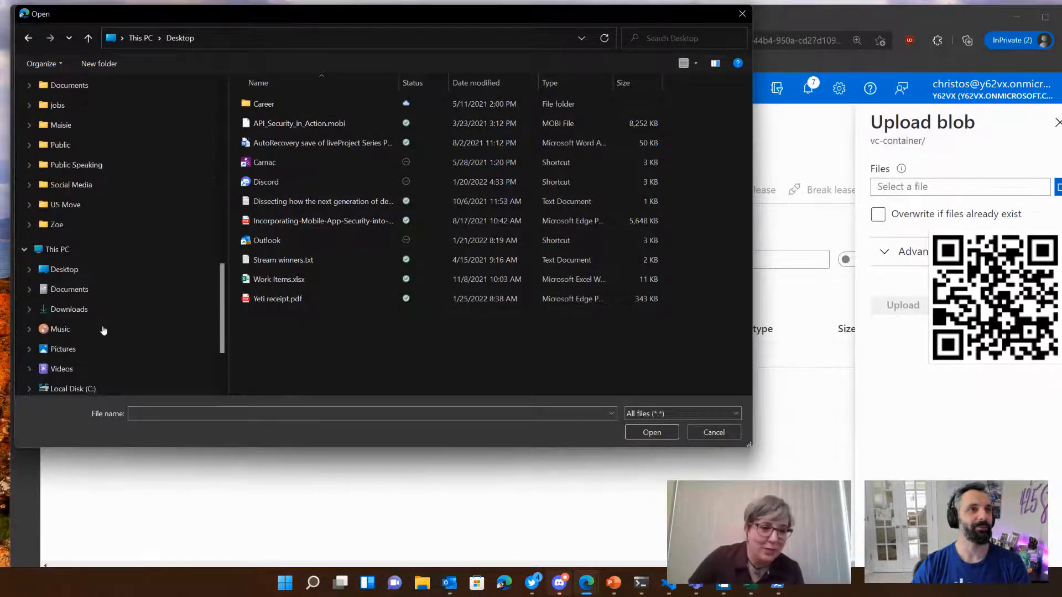
pyautogui.click(72, 309)
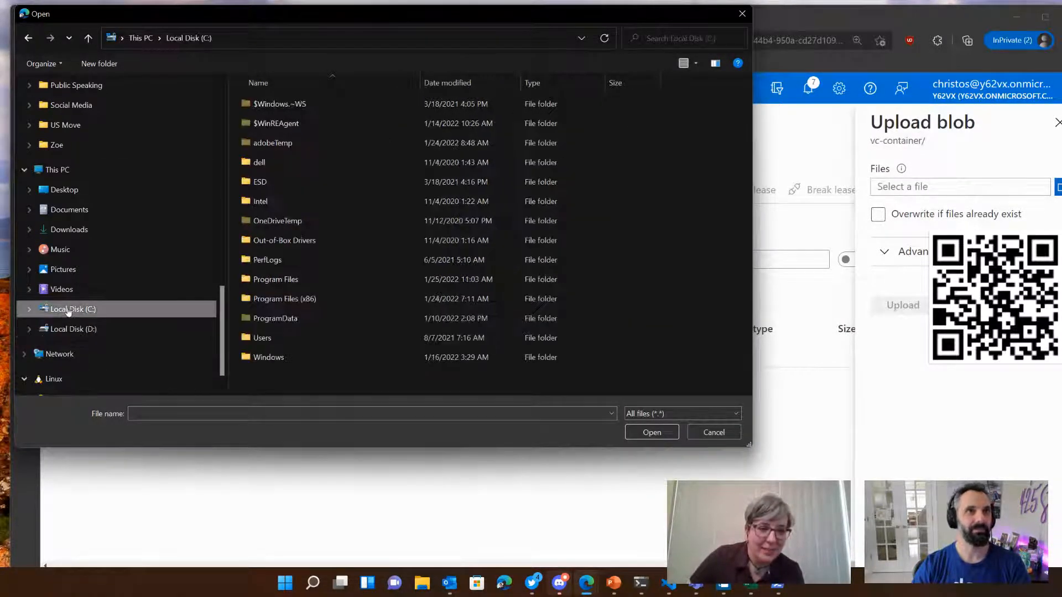
pyautogui.doubleClick(263, 338)
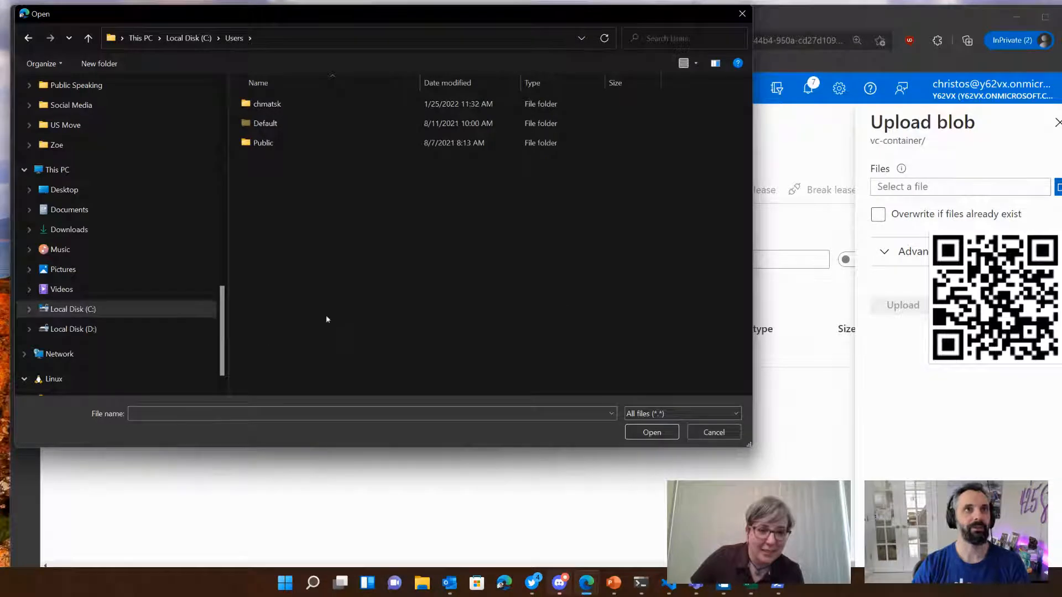
pyautogui.doubleClick(267, 104)
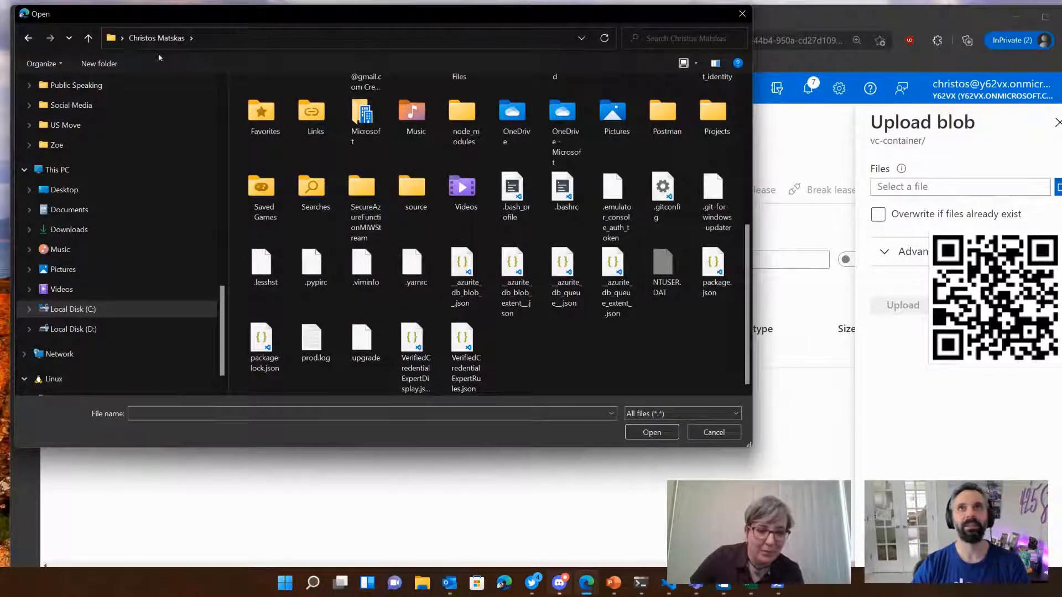
pyautogui.click(696, 63)
pyautogui.moveTo(698, 65); pyautogui.dragTo(698, 106)
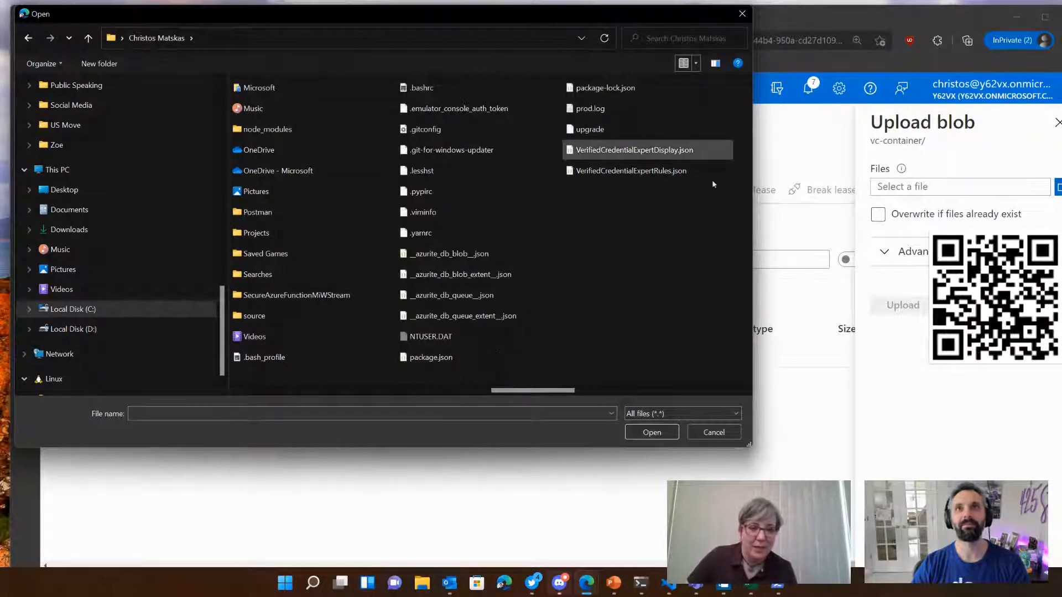
# Step: Upload VerifiedCredentialExpertDisplay.json and VerifiedCredentialExpertRules.json together to vc-container and close the upload pane
pyautogui.click(668, 149)
pyautogui.keyDown('ctrl'); pyautogui.click(637, 171); pyautogui.keyUp('ctrl')
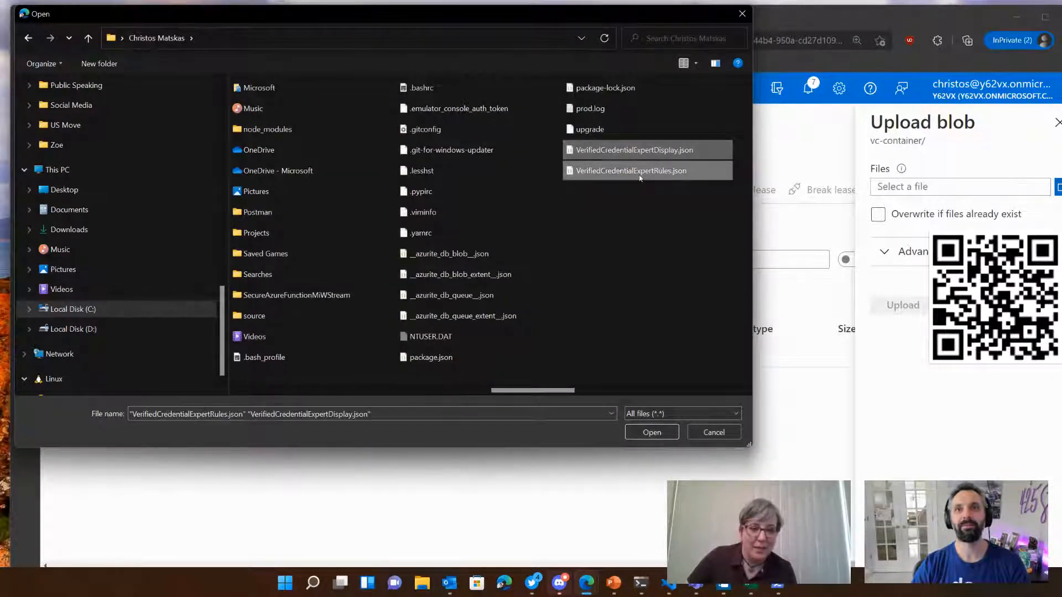
pyautogui.click(651, 432)
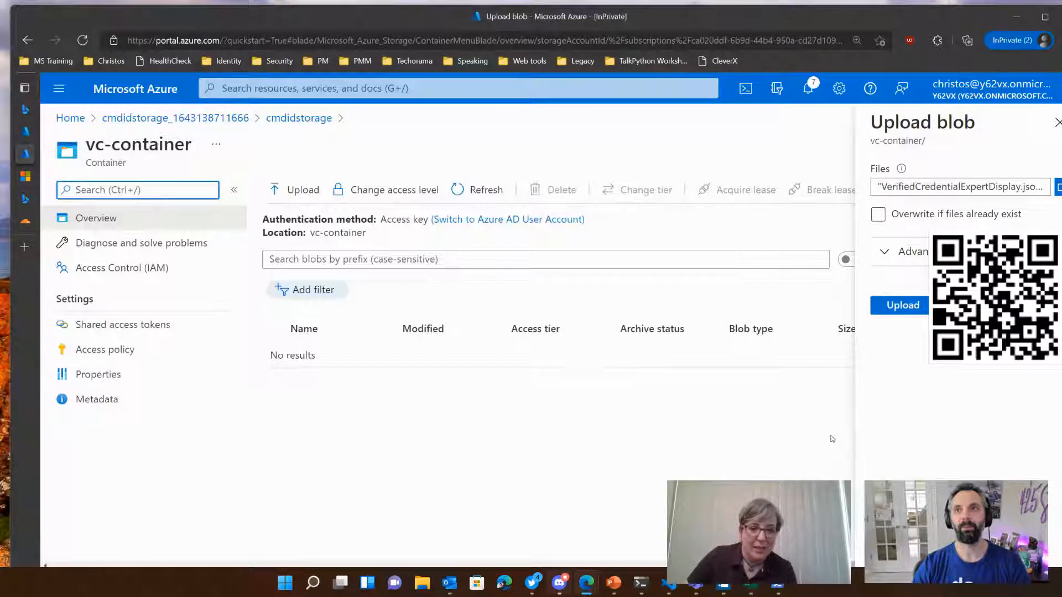
pyautogui.click(913, 307)
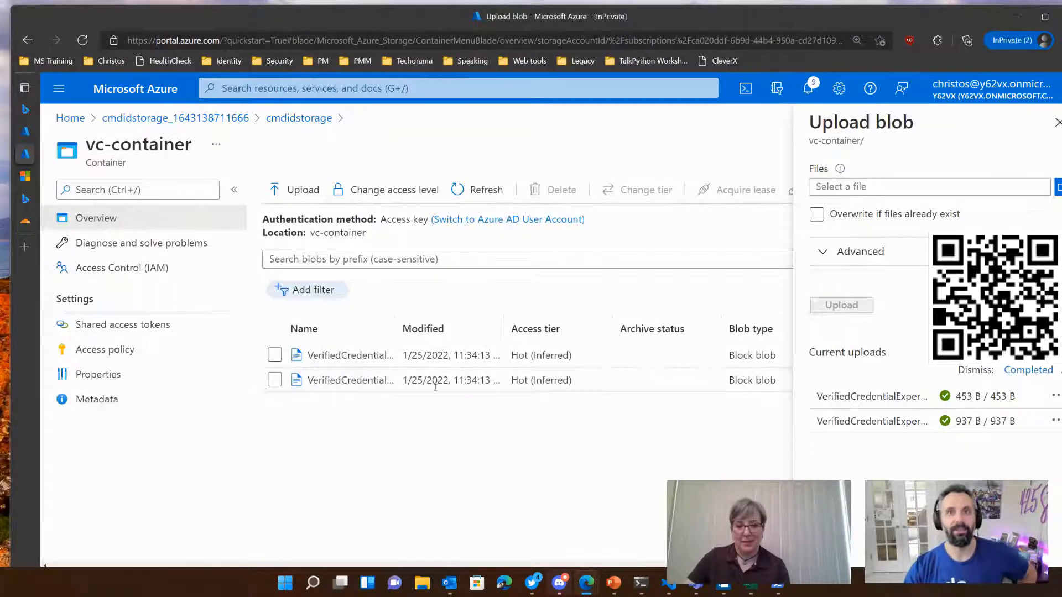
pyautogui.click(1046, 125)
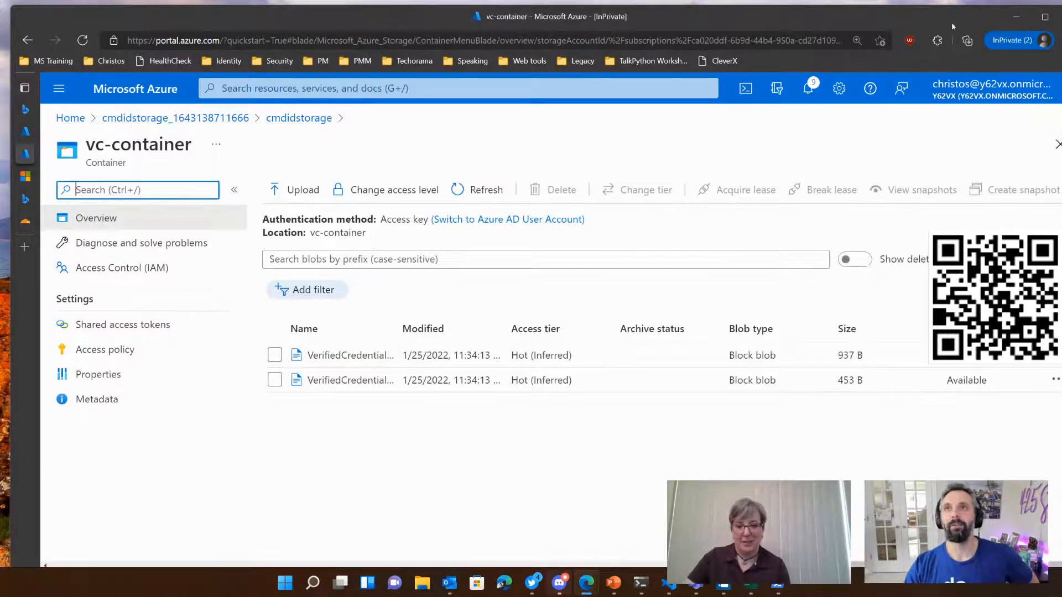
pyautogui.moveTo(952, 22); pyautogui.dragTo(931, 24)
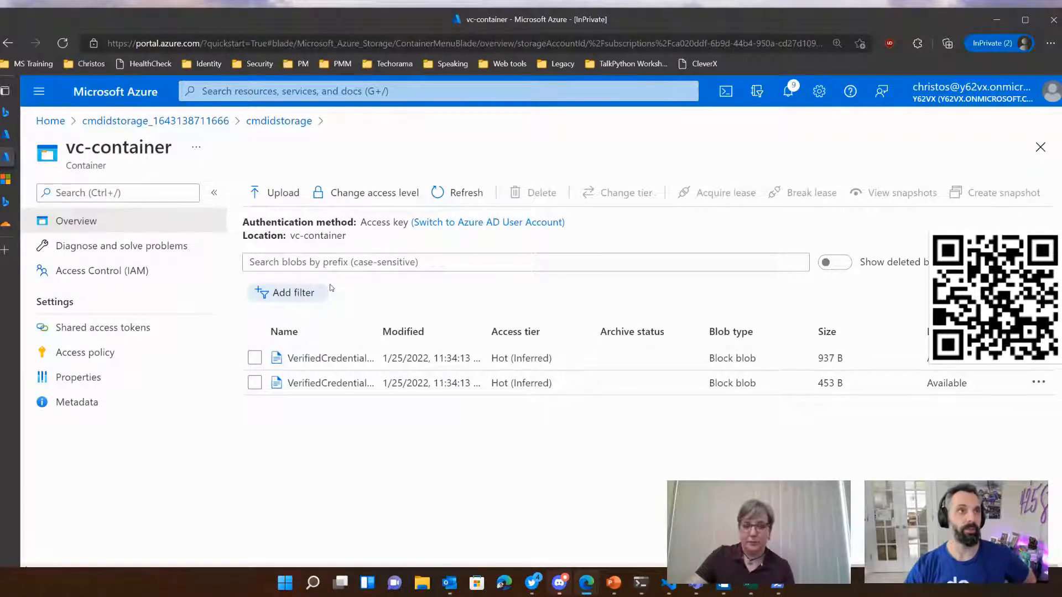
pyautogui.moveTo(80, 26); pyautogui.dragTo(98, 21)
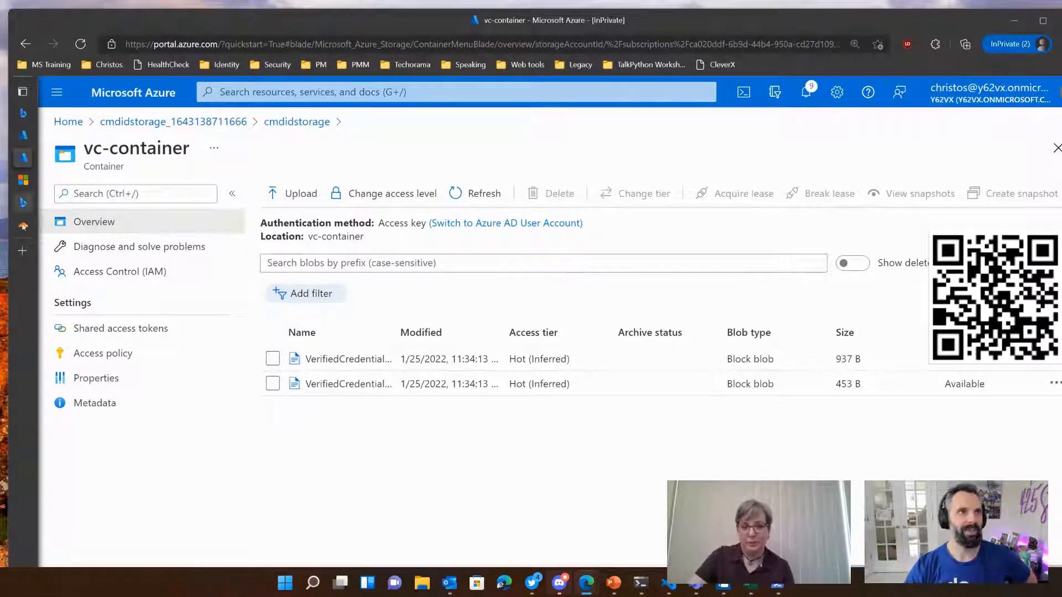
# Step: Read the tutorial section on creating the verified credential expert card in Azure, including its example of a new credential
pyautogui.moveTo(23, 203)
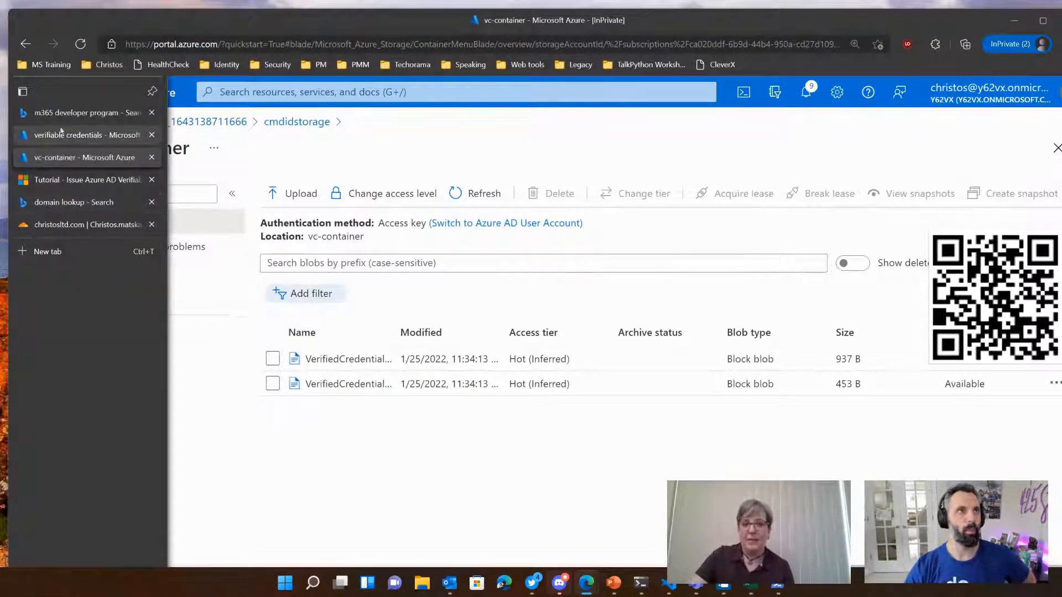
pyautogui.moveTo(23, 111)
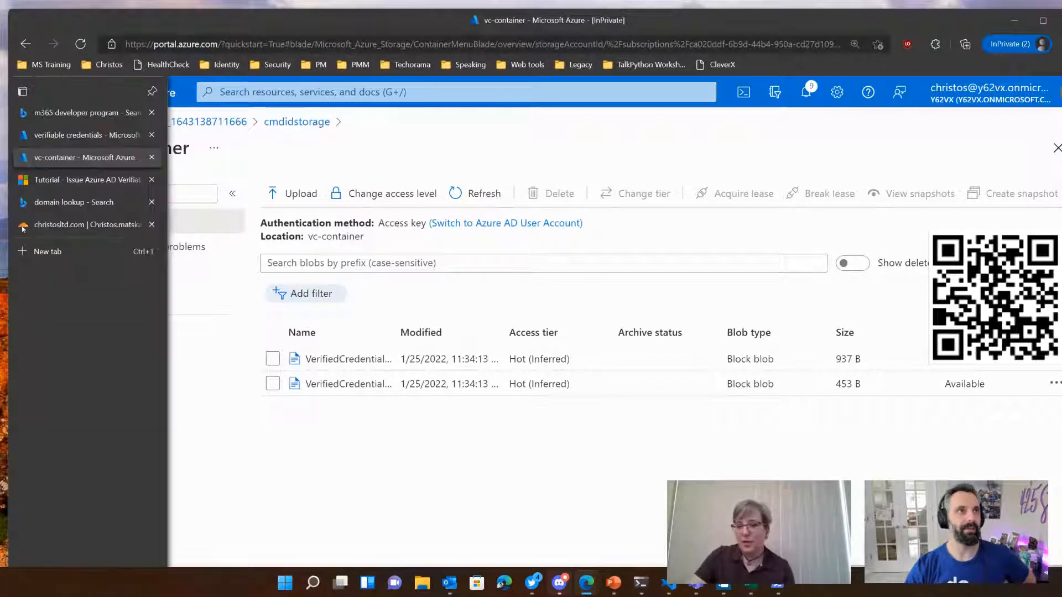
pyautogui.click(95, 111)
pyautogui.scroll(-1, 575, 393)
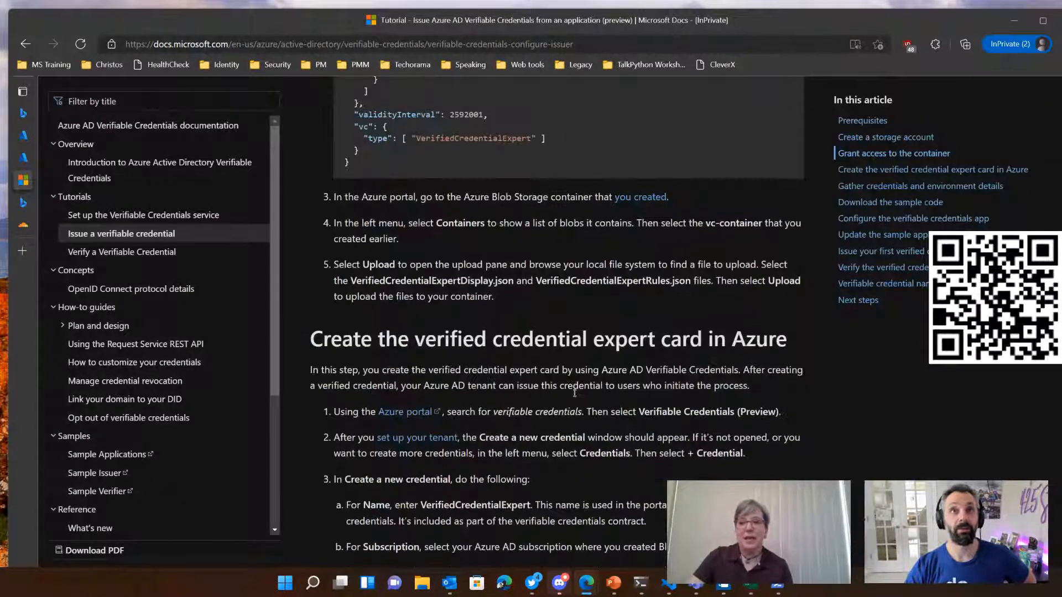
pyautogui.scroll(-1, 575, 395)
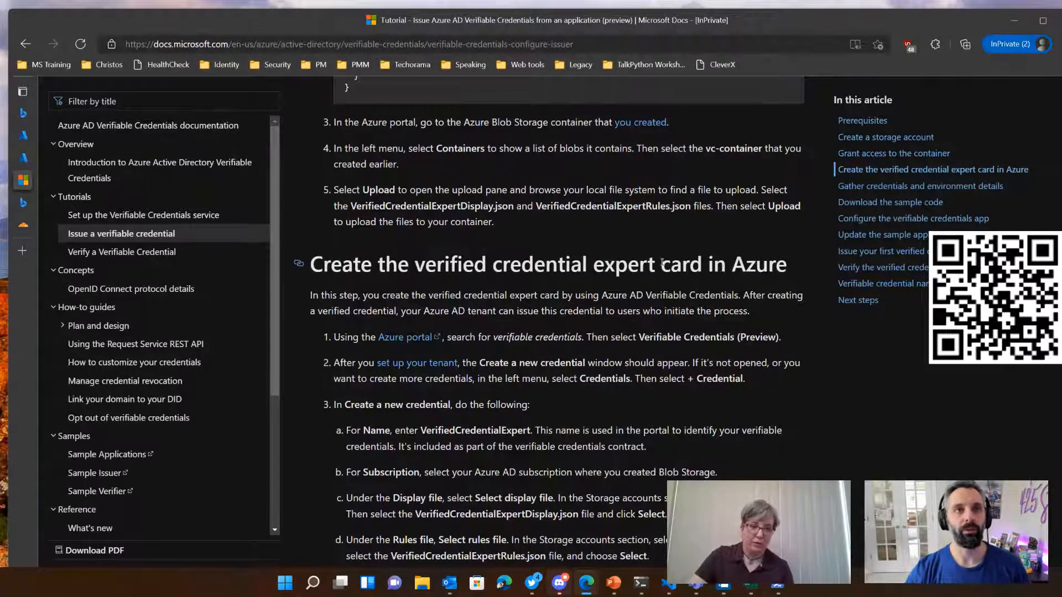
pyautogui.scroll(-2, 373, 266)
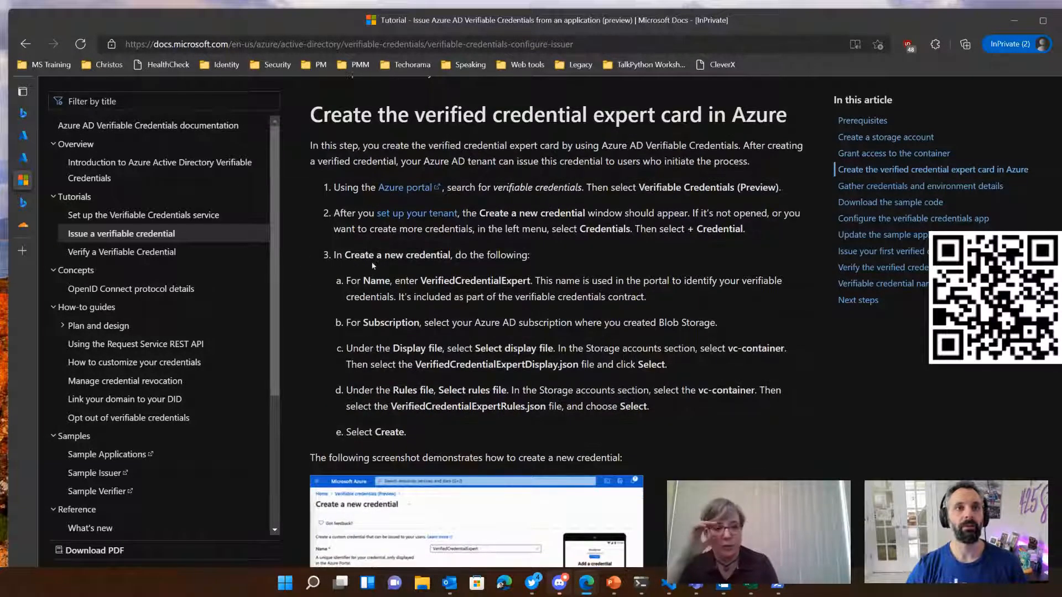
pyautogui.scroll(-3, 374, 266)
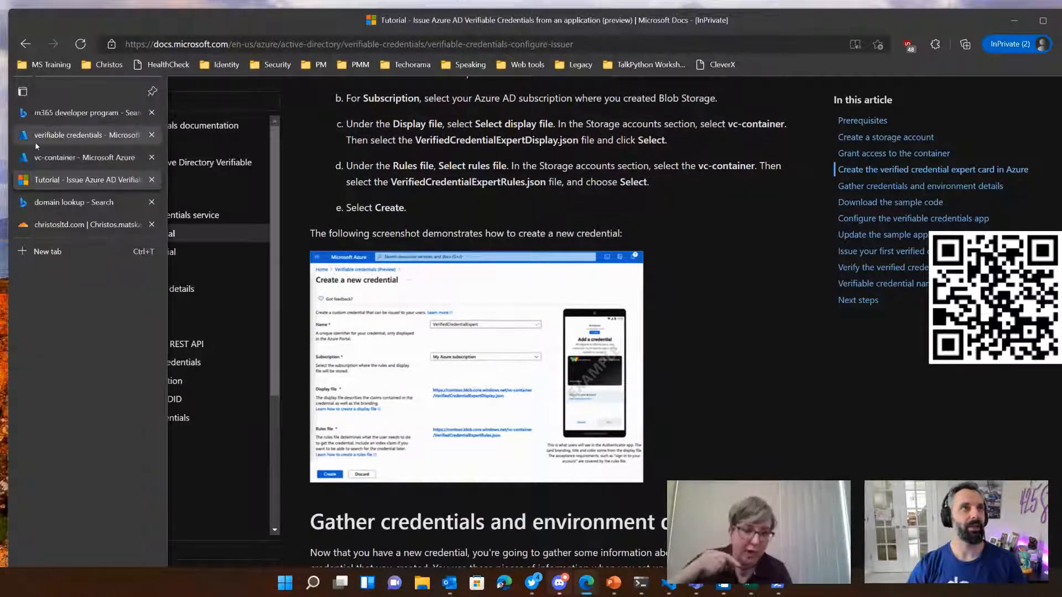
# Step: Open the Credentials page of Verifiable credentials (Preview) in the Azure portal and start creating a credential
pyautogui.click(37, 157)
pyautogui.click(378, 93)
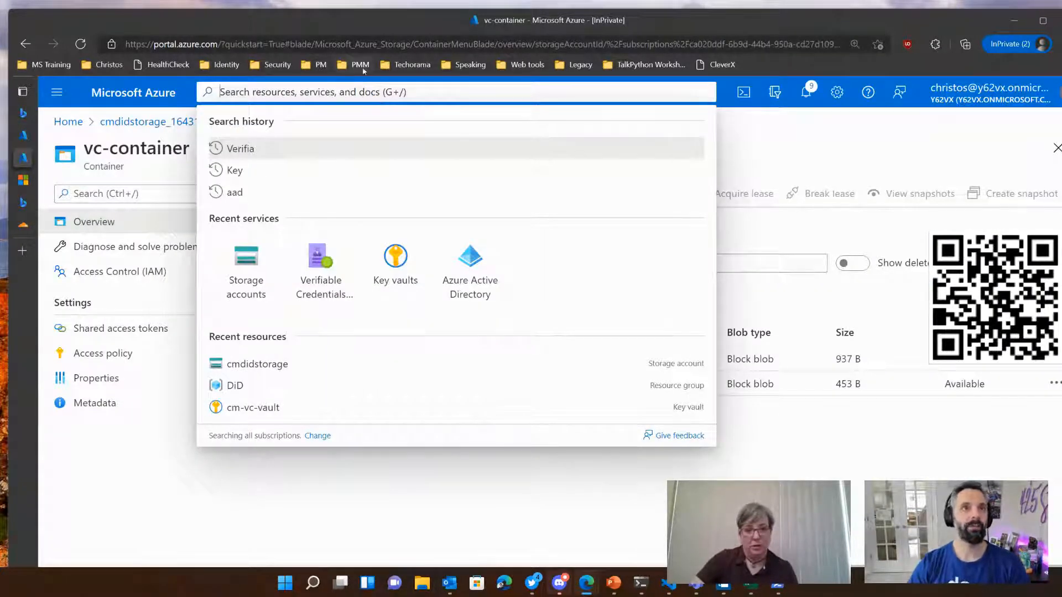
pyautogui.click(320, 263)
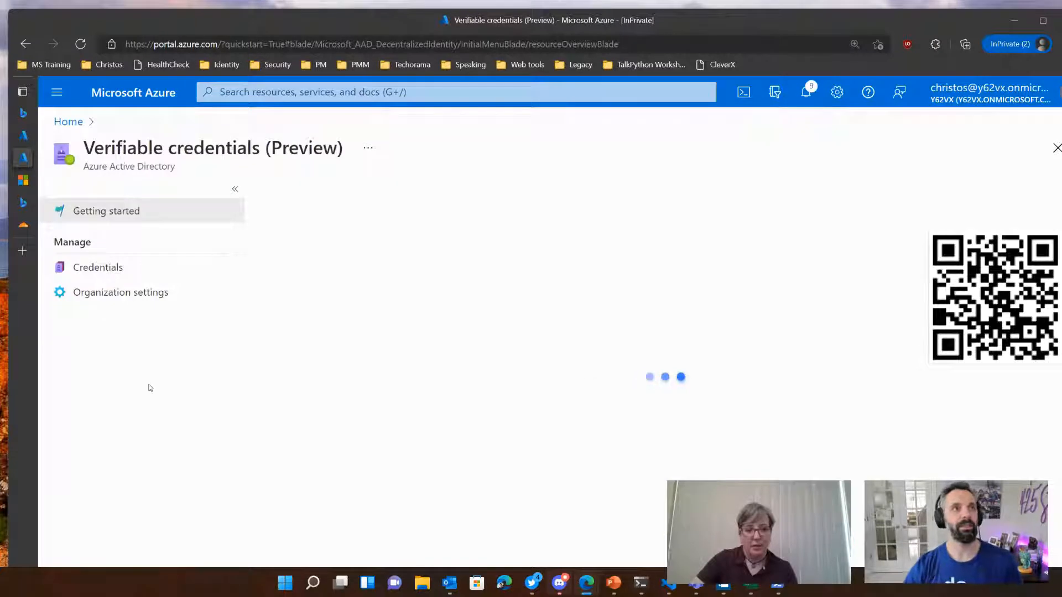
pyautogui.click(90, 268)
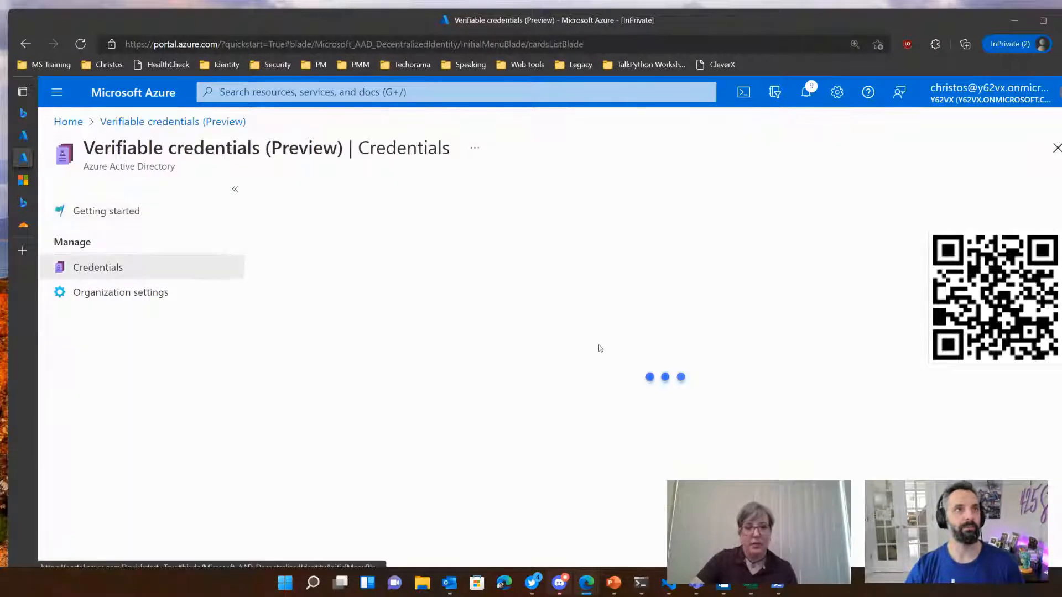
pyautogui.click(665, 420)
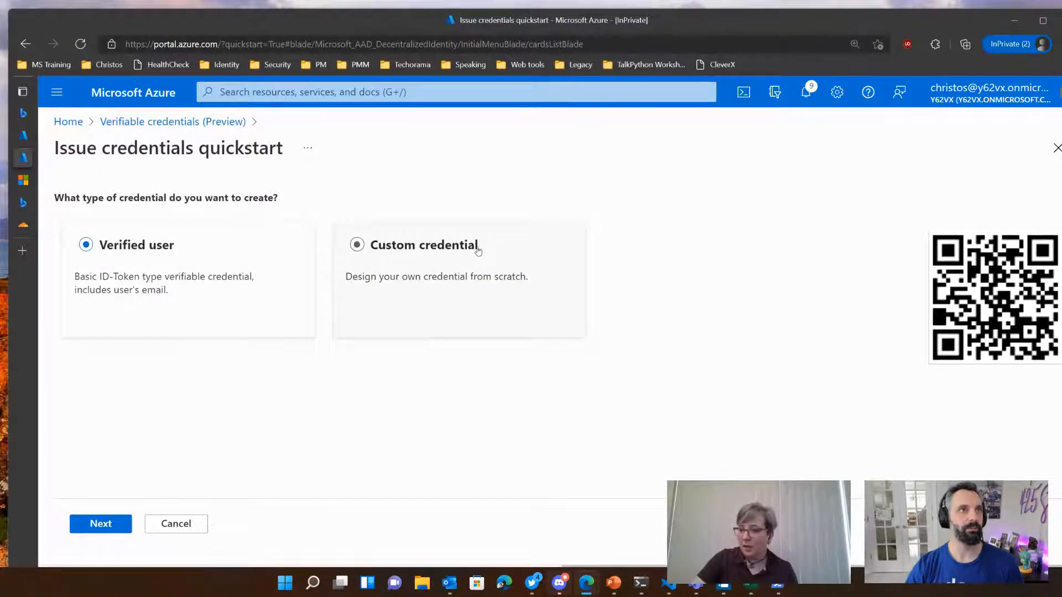
# Step: Check the tutorial's instructions for the Create a new credential form
pyautogui.click(24, 181)
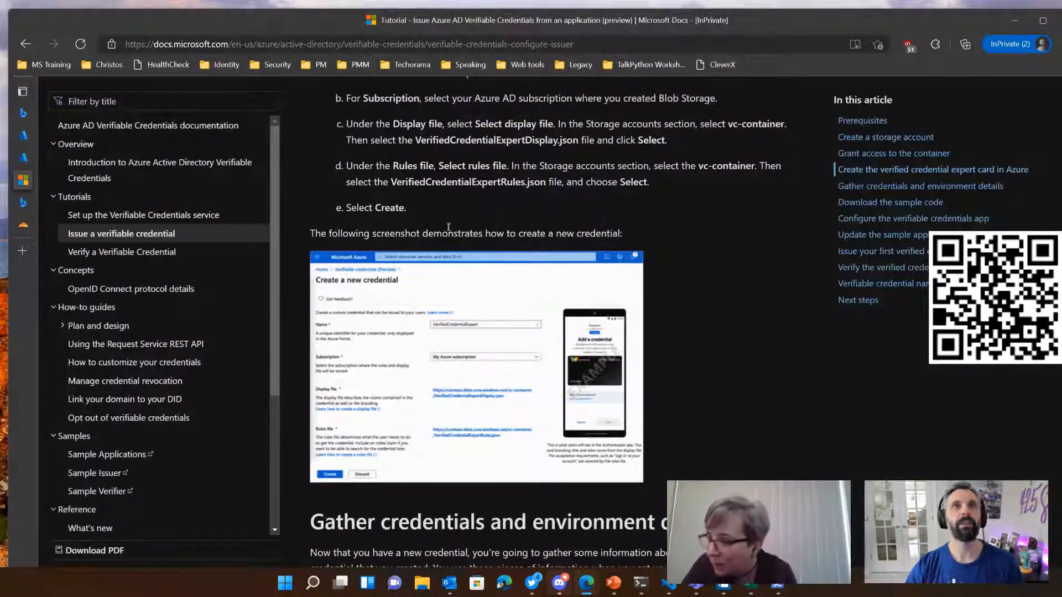
pyautogui.scroll(3, 449, 227)
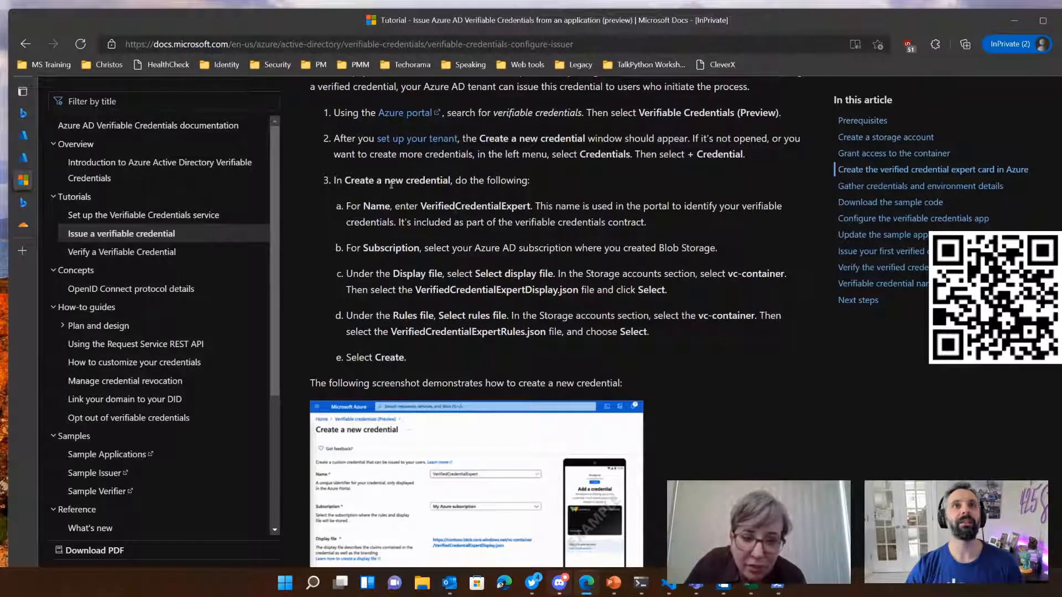
pyautogui.scroll(1, 391, 184)
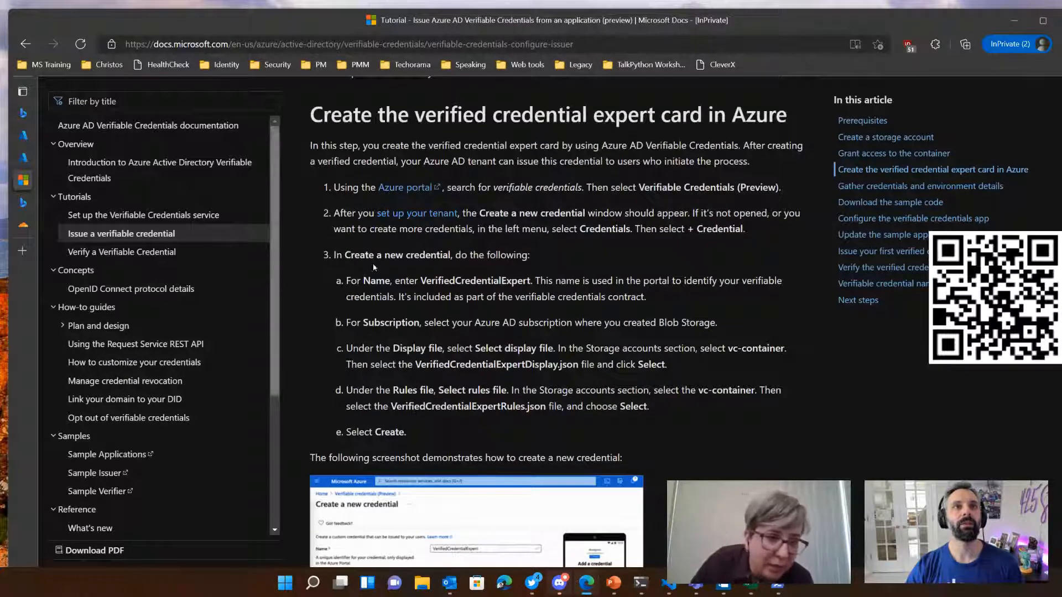
# Step: Return to the Issue credentials quickstart, choose Custom credential as the type and continue to the creation form
pyautogui.moveTo(30, 220)
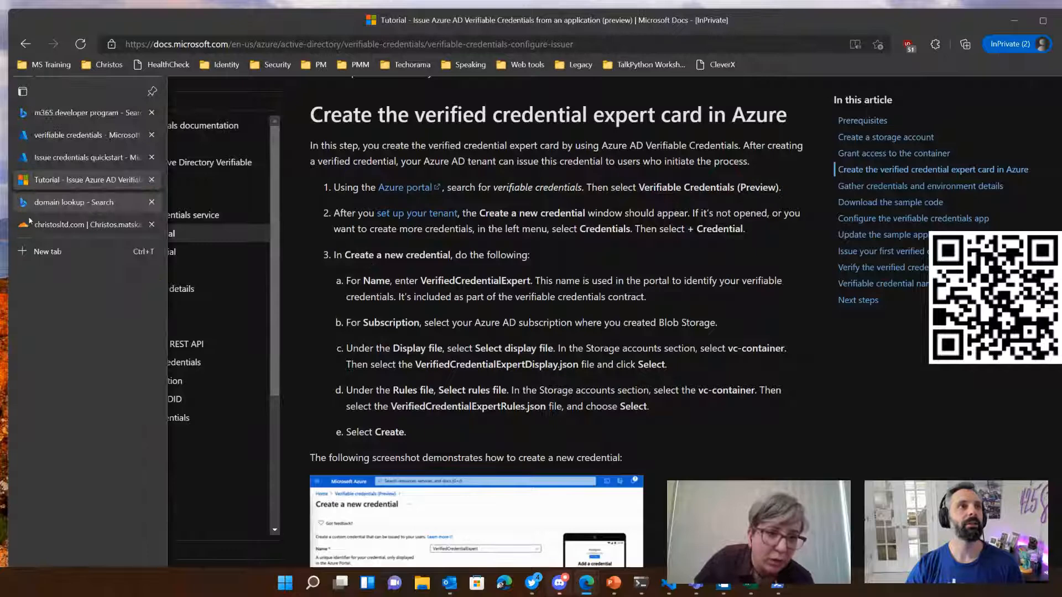
pyautogui.click(65, 157)
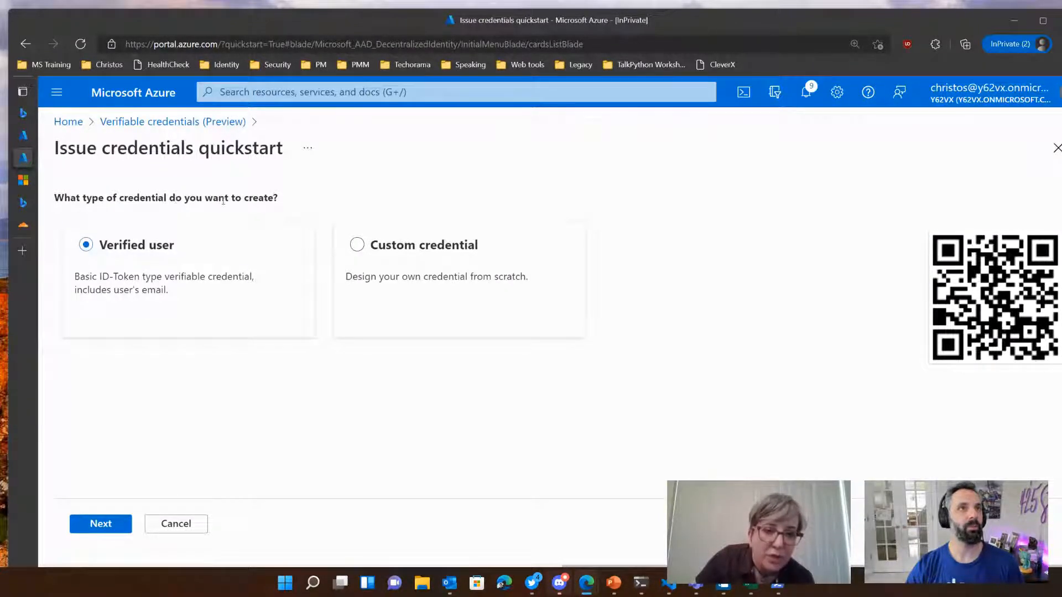
pyautogui.click(356, 245)
pyautogui.click(100, 524)
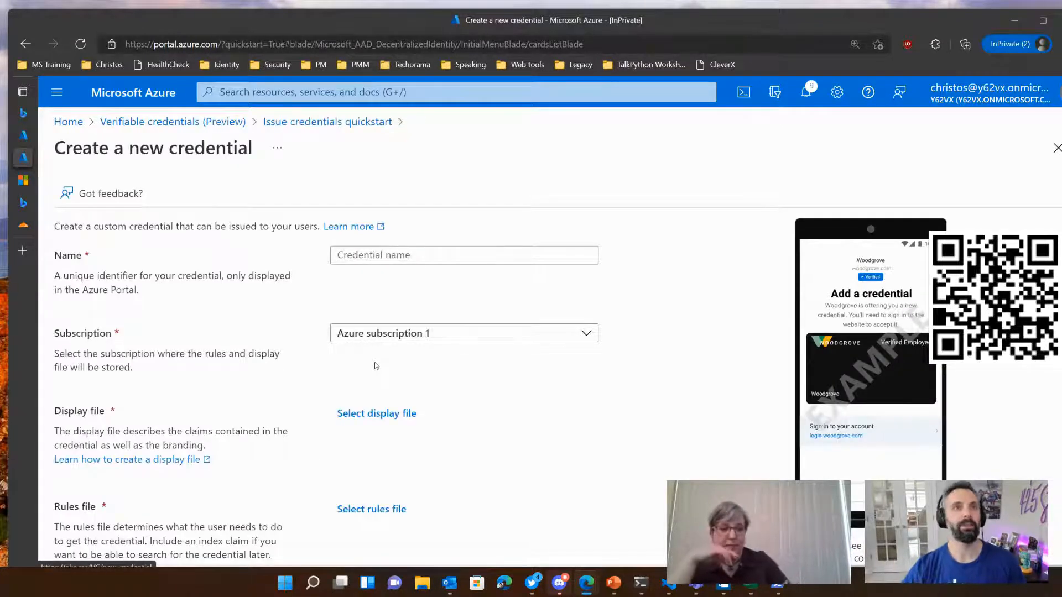
# Step: Name the new credential VerifiedCredentialExpert
pyautogui.click(423, 255)
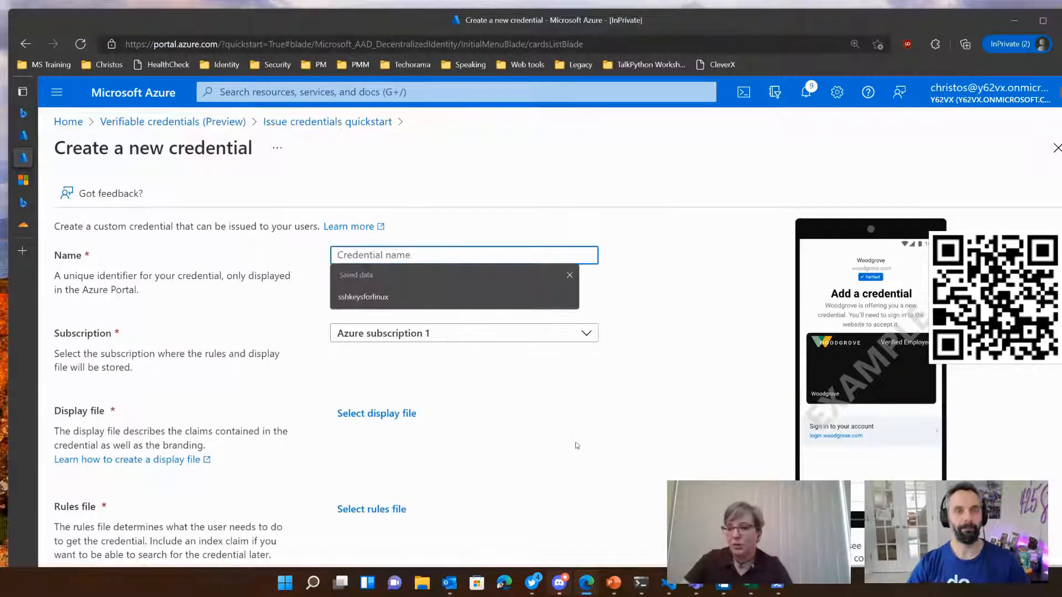
pyautogui.write('Verfi')
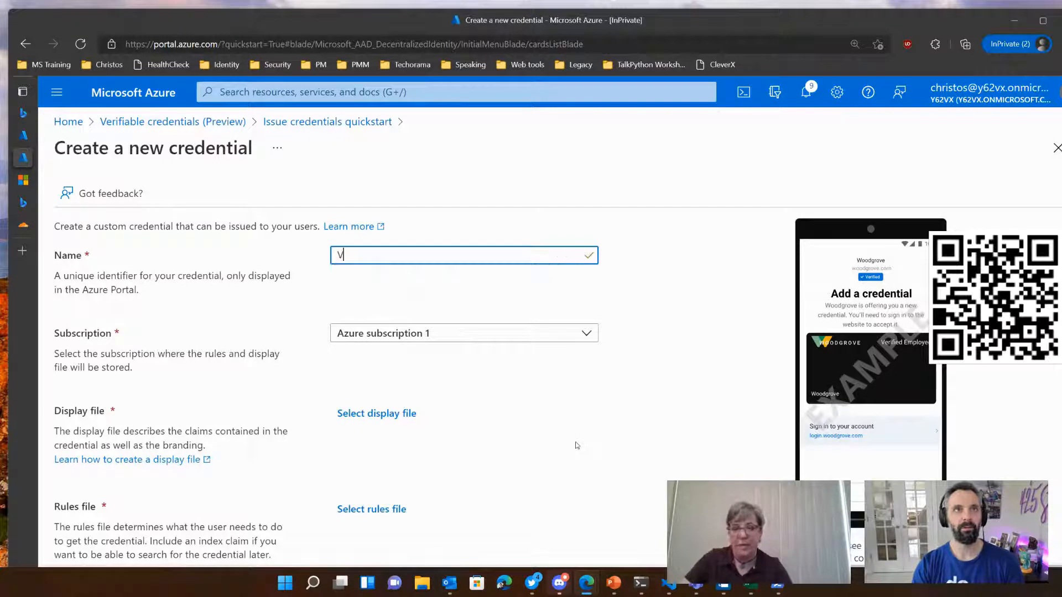
pyautogui.press('BackSpace')
pyautogui.press('BackSpace')
pyautogui.write('ifiedCred')
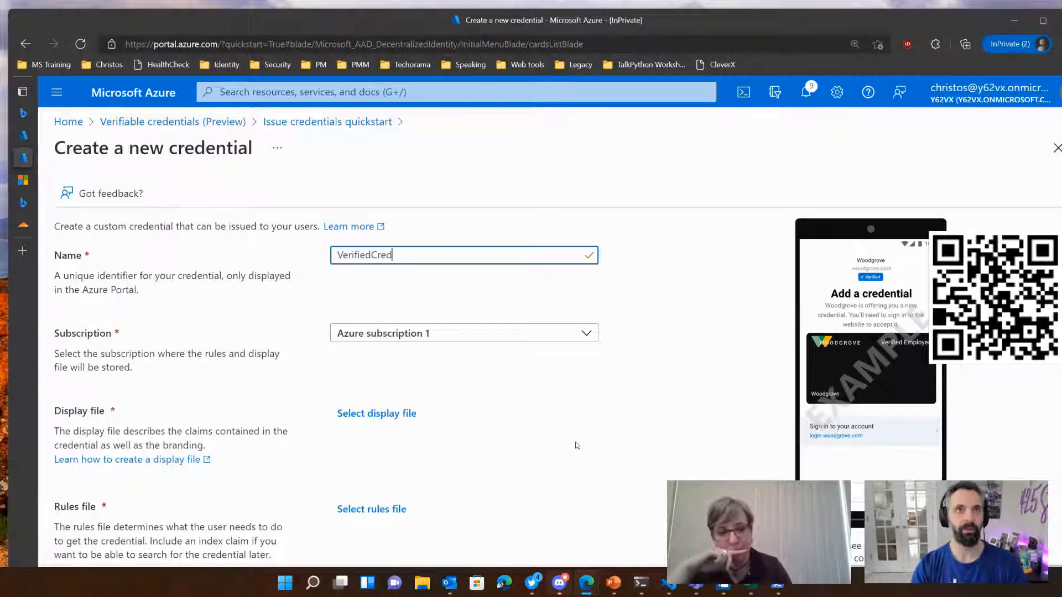
pyautogui.write('entialExp')
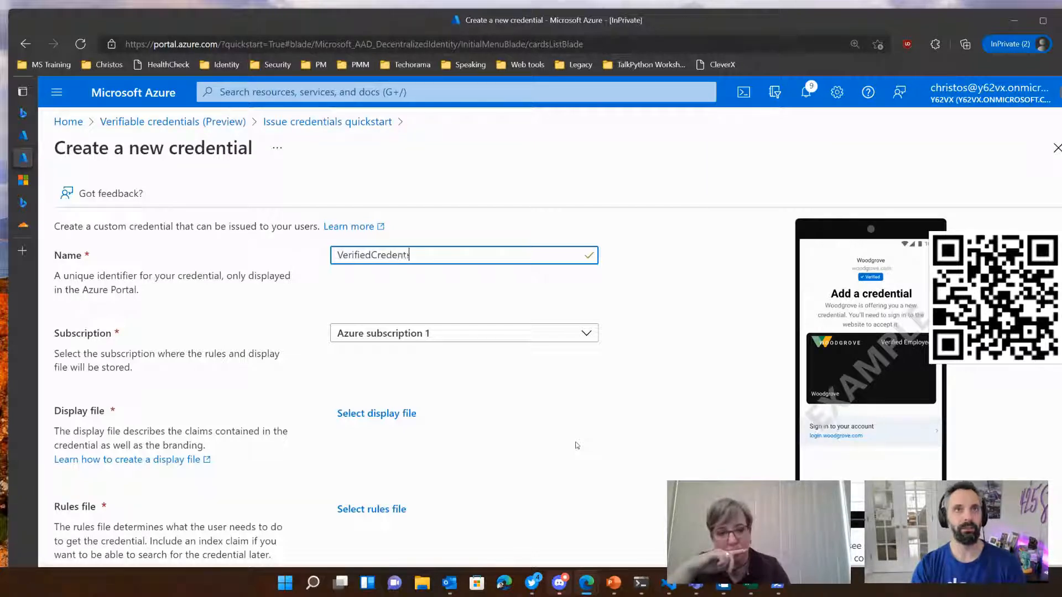
pyautogui.write('erst')
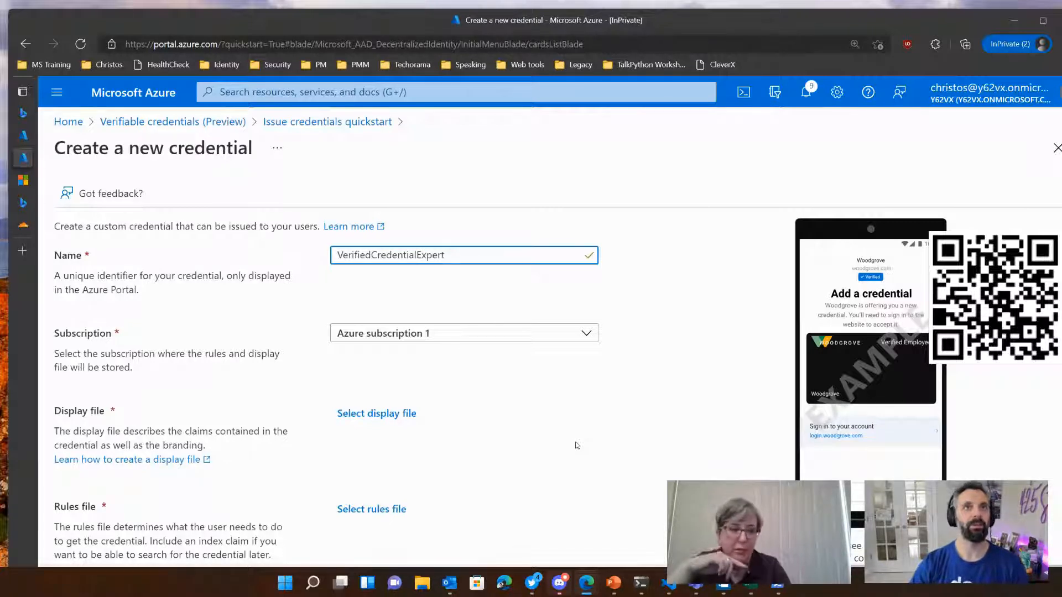
pyautogui.click(530, 406)
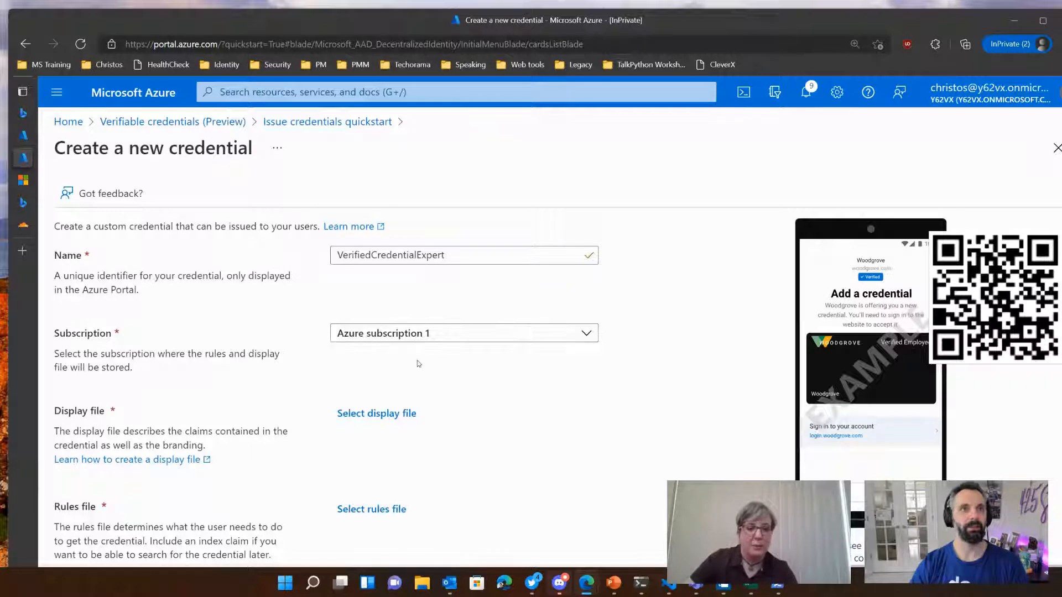
# Step: Set the display file to VerifiedCredentialExpertDisplay.json from the vc-container container in the cmdidstorage storage account
pyautogui.click(389, 415)
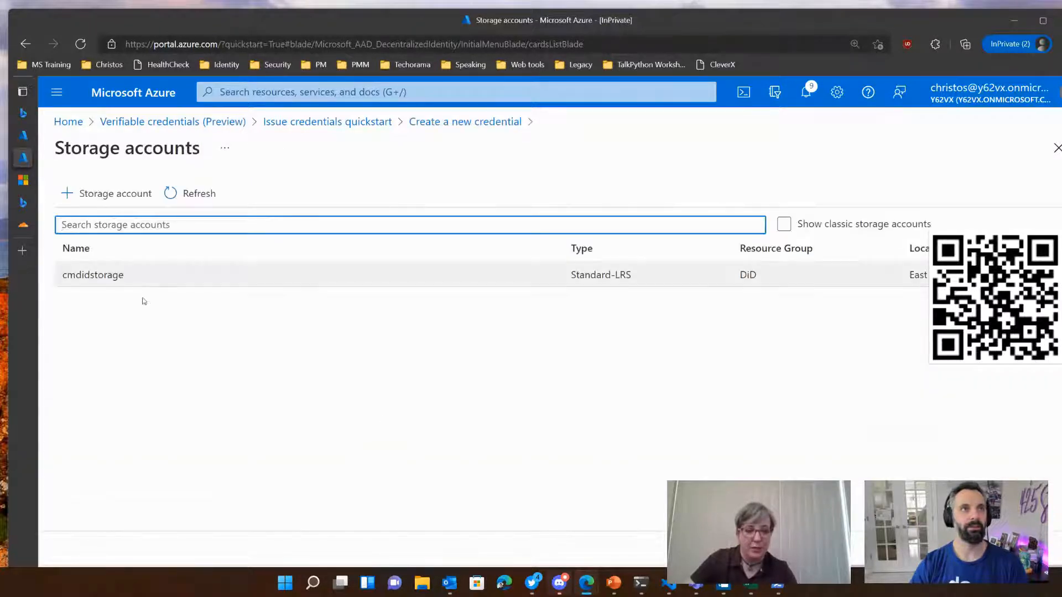
pyautogui.click(145, 276)
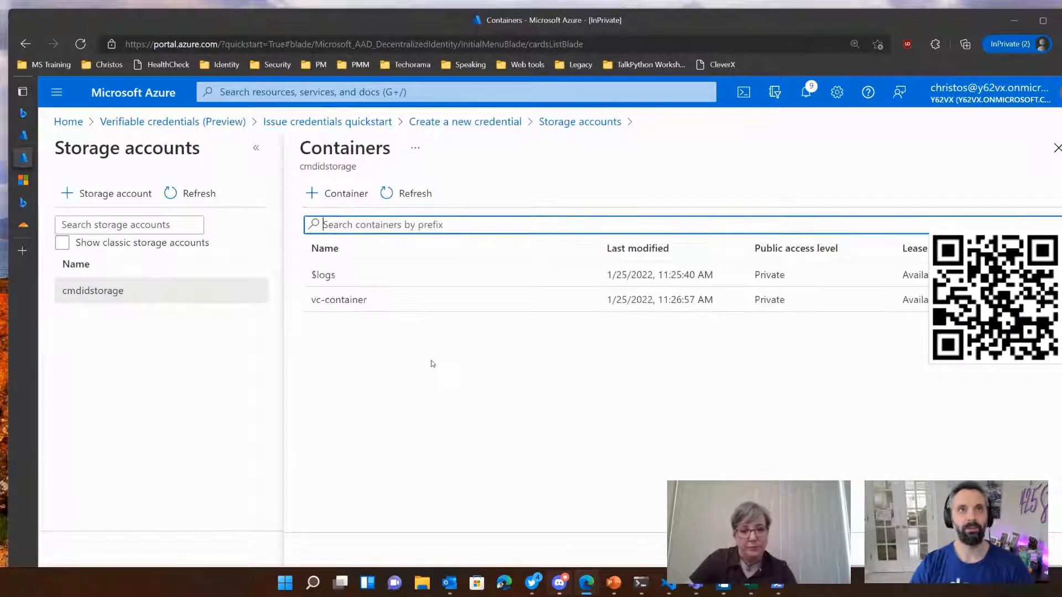
pyautogui.click(348, 302)
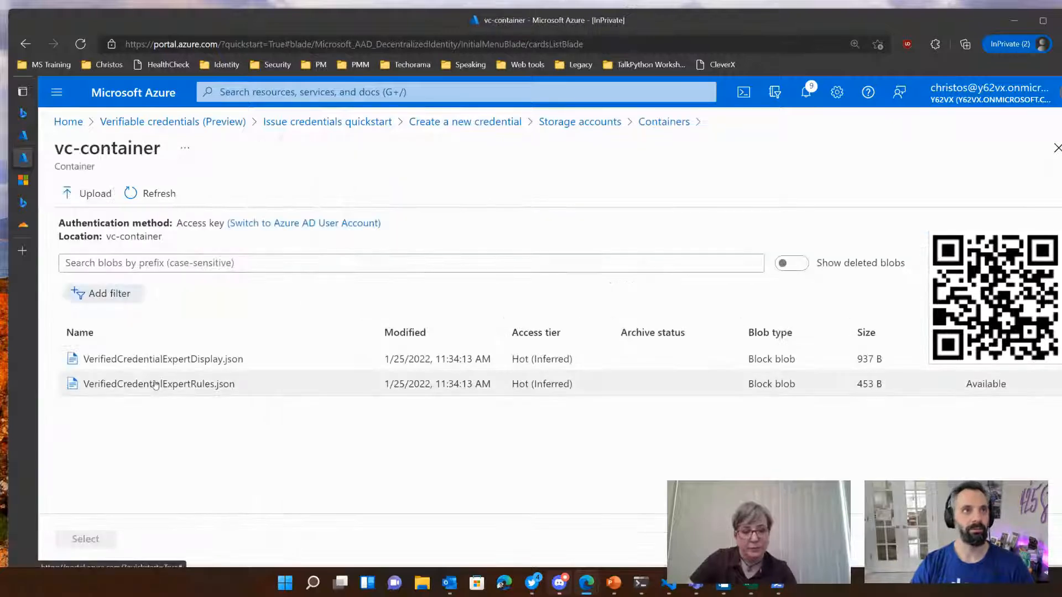
pyautogui.click(161, 359)
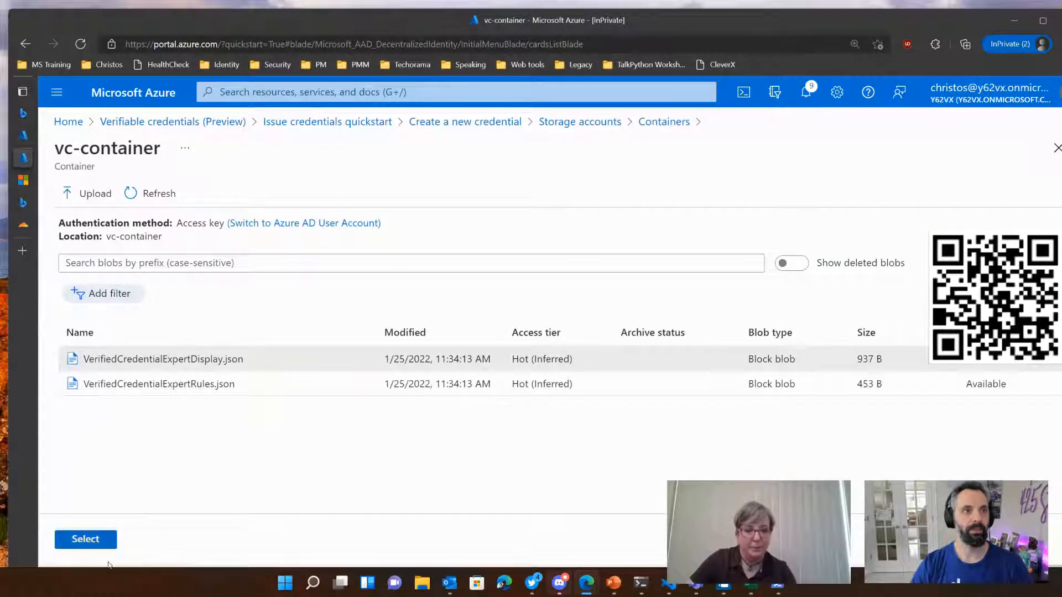
pyautogui.click(85, 539)
# Step: Set the rules file to VerifiedCredentialExpertRules.json from vc-container in cmdidstorage and create the credential
pyautogui.scroll(-1, 457, 433)
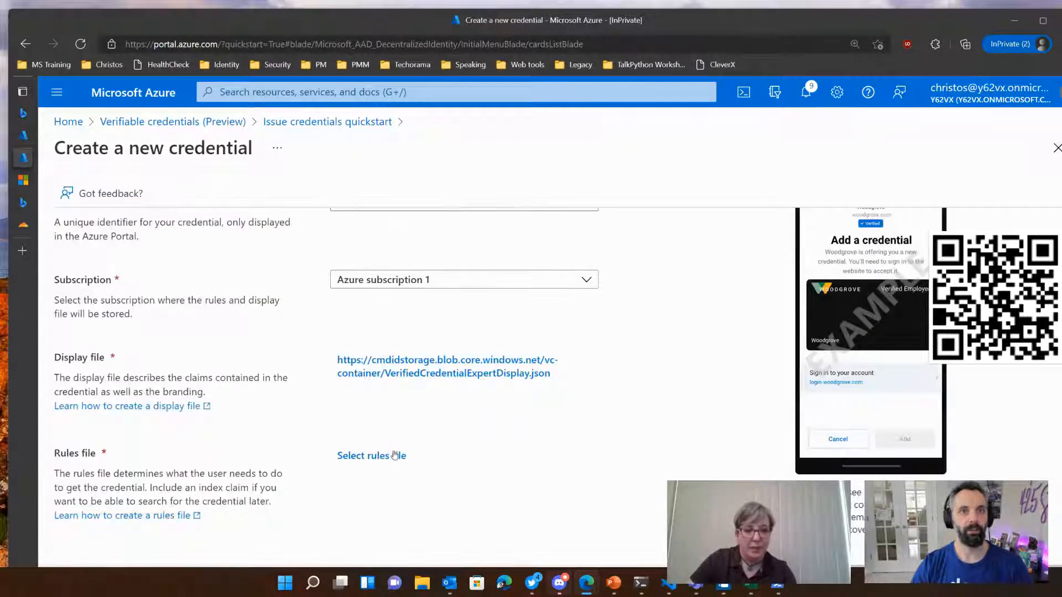
pyautogui.click(372, 455)
pyautogui.click(148, 289)
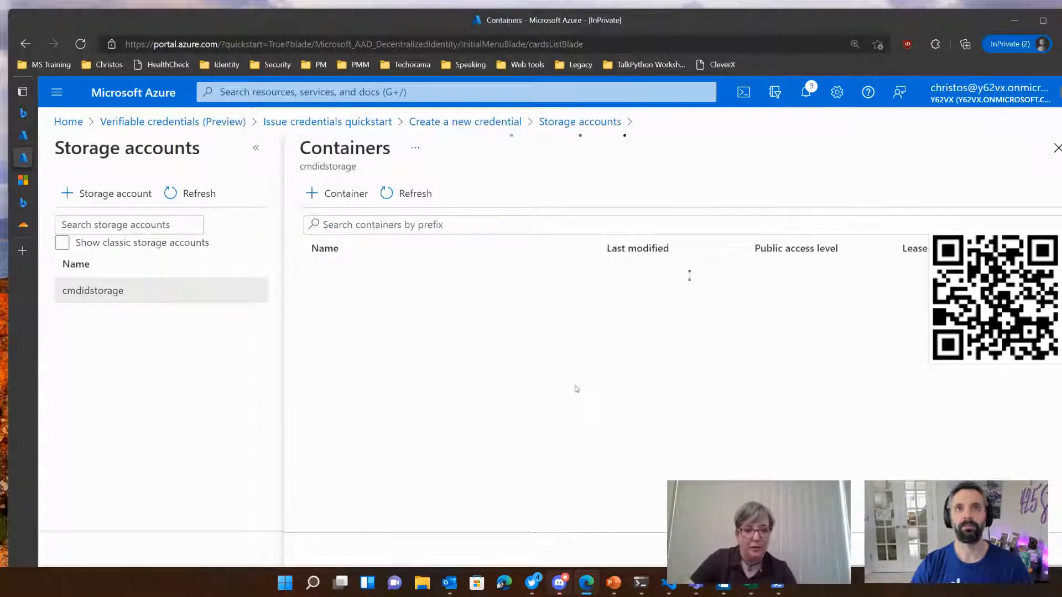
pyautogui.click(331, 303)
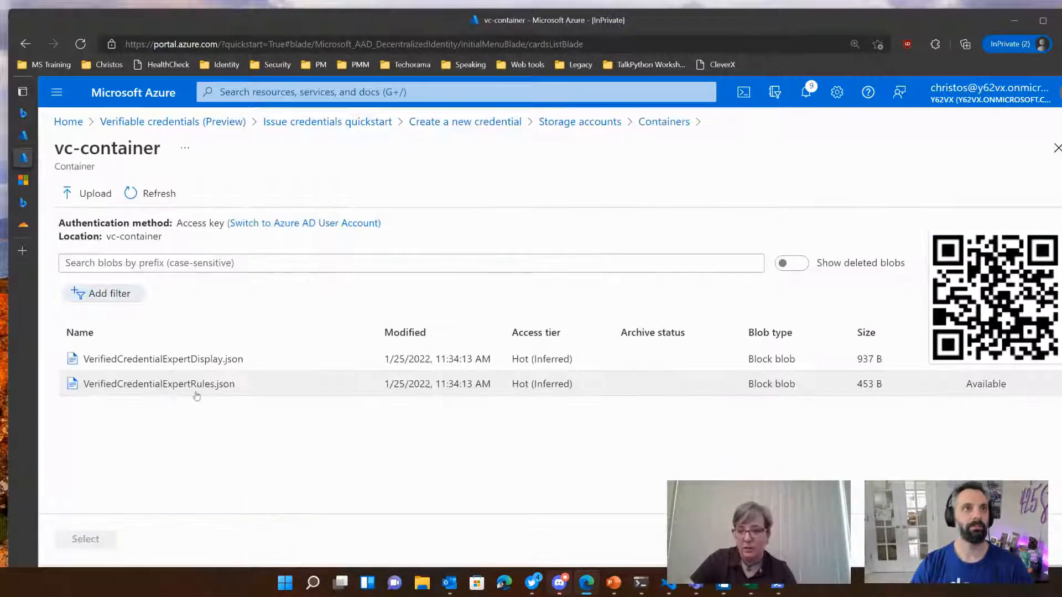
pyautogui.click(194, 396)
pyautogui.click(98, 537)
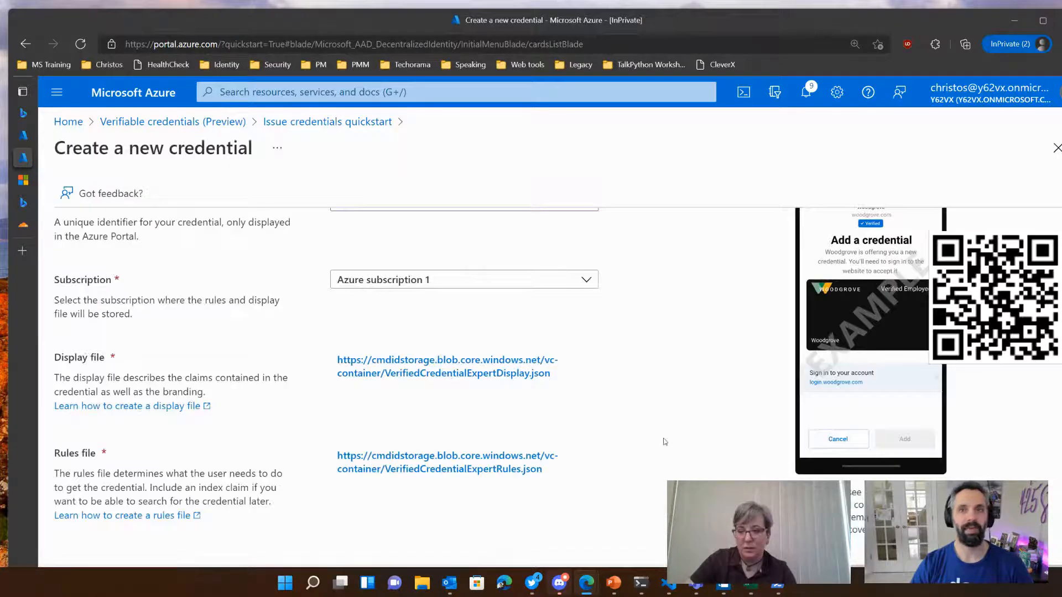
pyautogui.scroll(-1, 669, 440)
pyautogui.click(84, 540)
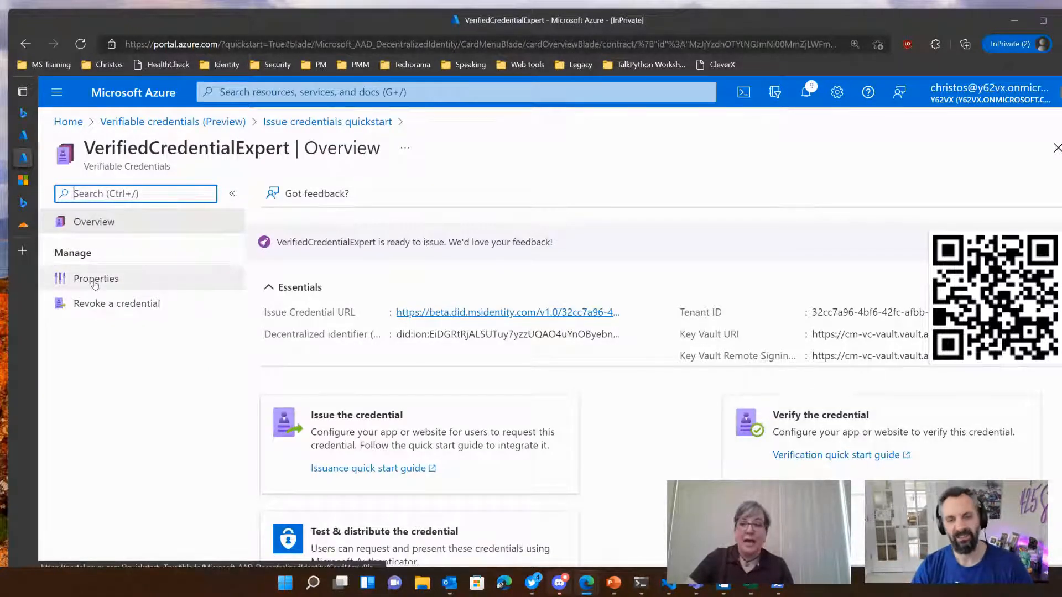
# Step: View the contract behind the Issue Credential URL and return to the VerifiedCredentialExpert overview
pyautogui.click(536, 313)
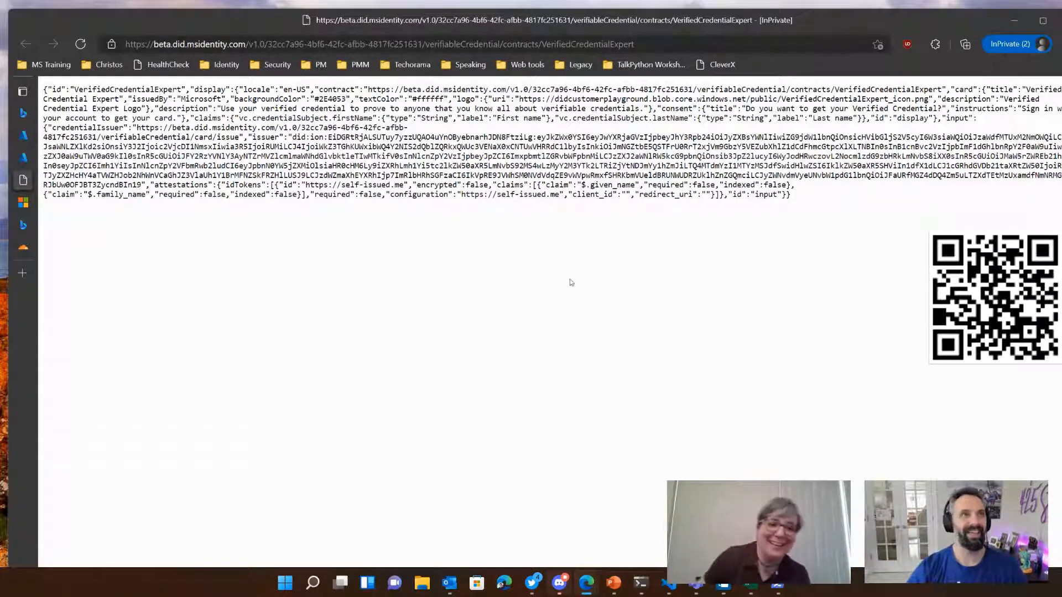
pyautogui.click(83, 158)
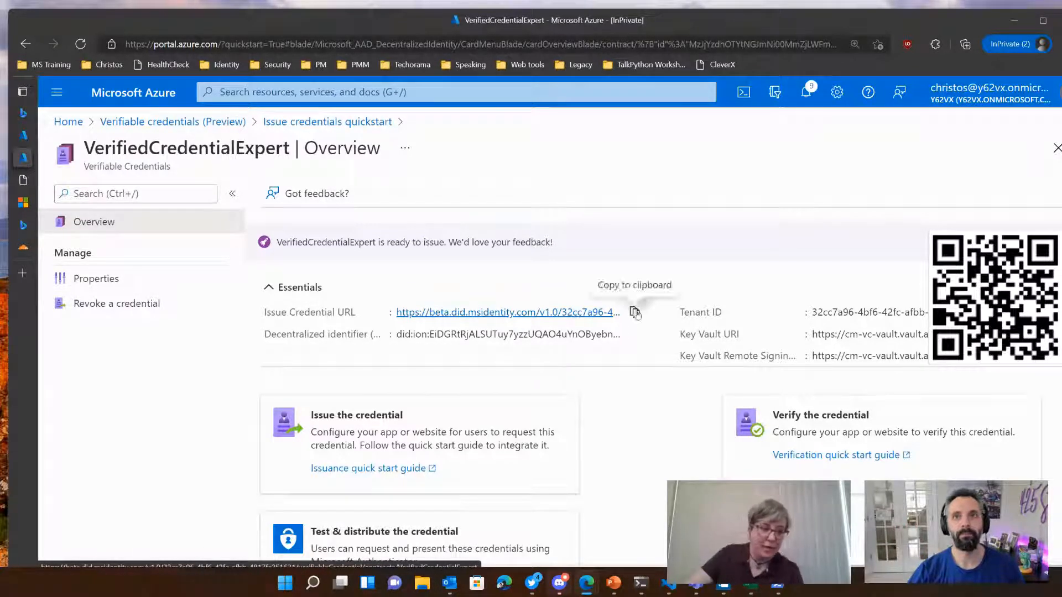
# Step: Switch to a blank Notepad document and paste in the credential's Issue Credential URL
pyautogui.click(698, 586)
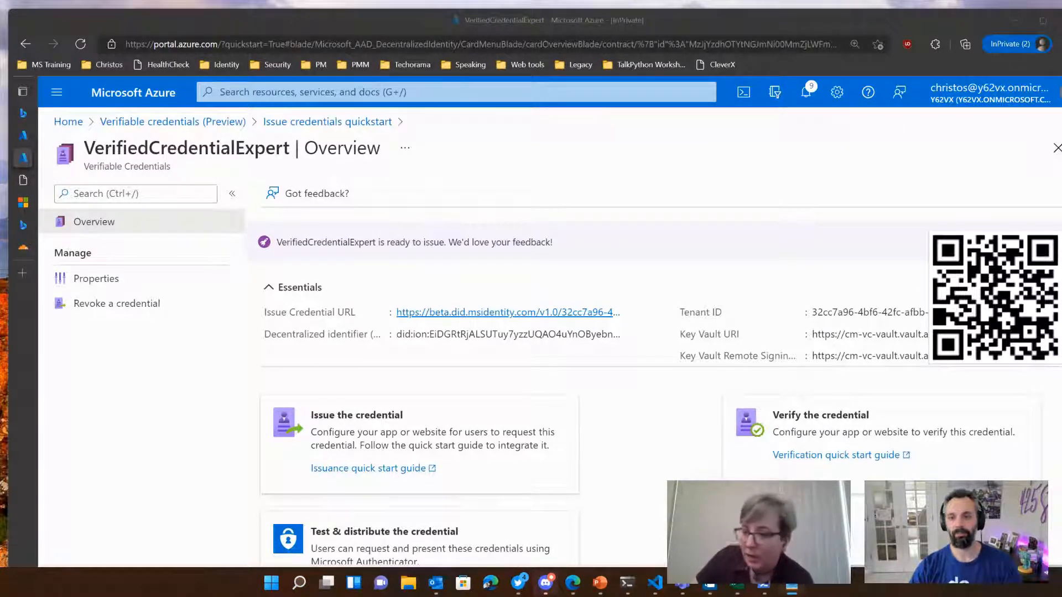
pyautogui.moveTo(1061, 118); pyautogui.dragTo(672, 126)
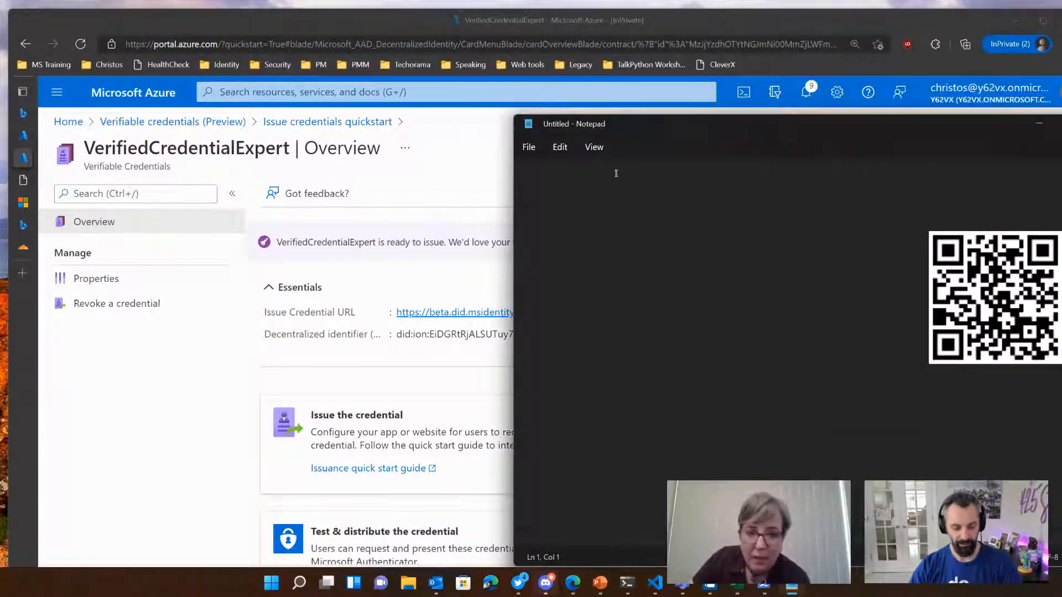
pyautogui.hotkey('ctrl', 'v')
# Step: Copy the credential's decentralized identifier from the portal overview into Notepad, separated from the issue URL by a blank line
pyautogui.click(380, 345)
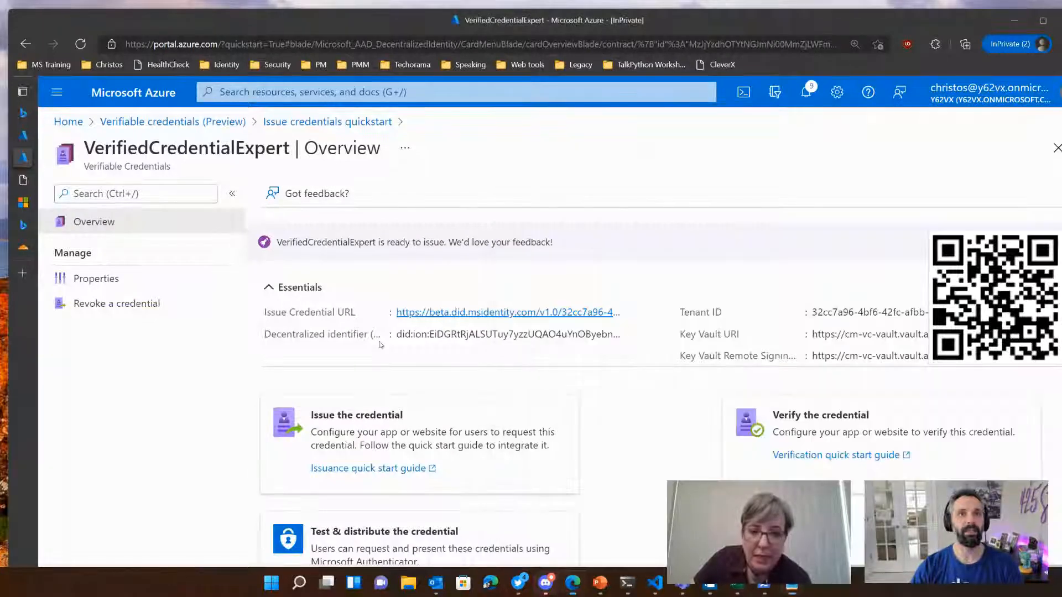
pyautogui.click(636, 334)
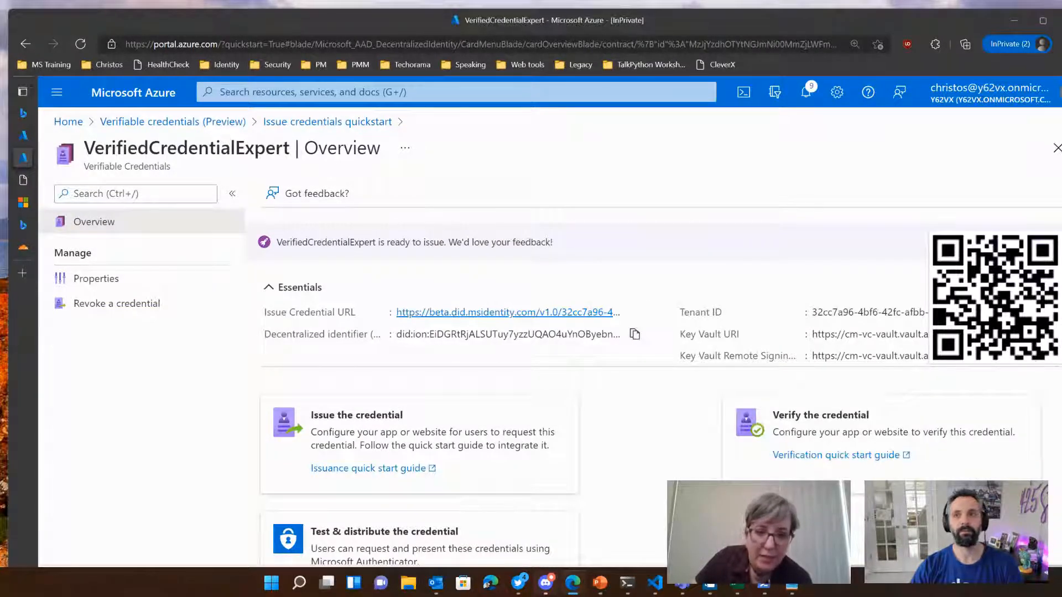
pyautogui.hotkey('alt', 'Tab')
pyautogui.rightClick(647, 253)
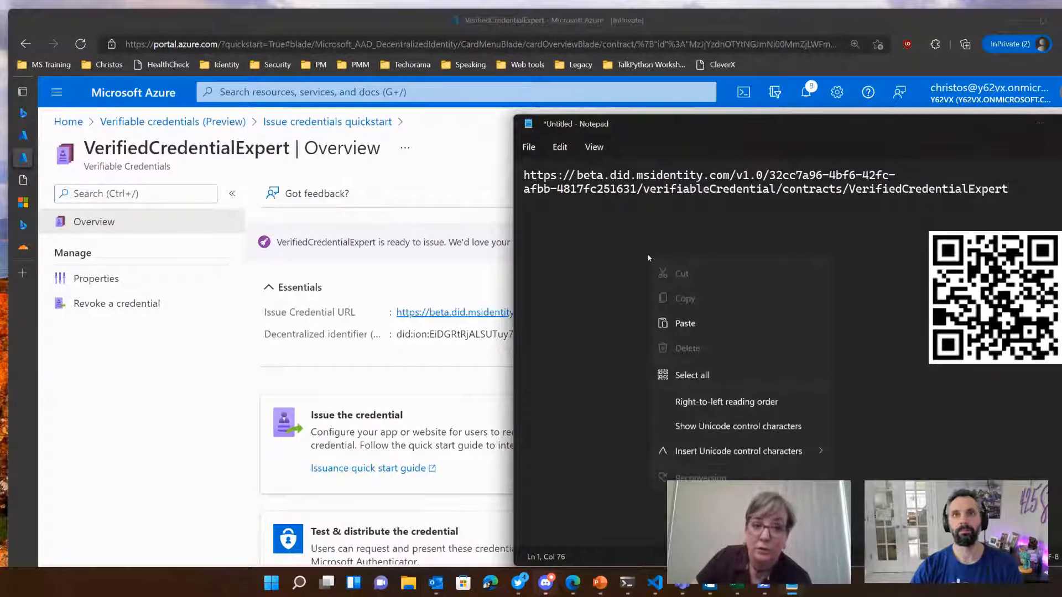
pyautogui.click(1007, 200)
pyautogui.press('Return')
pyautogui.press('Return')
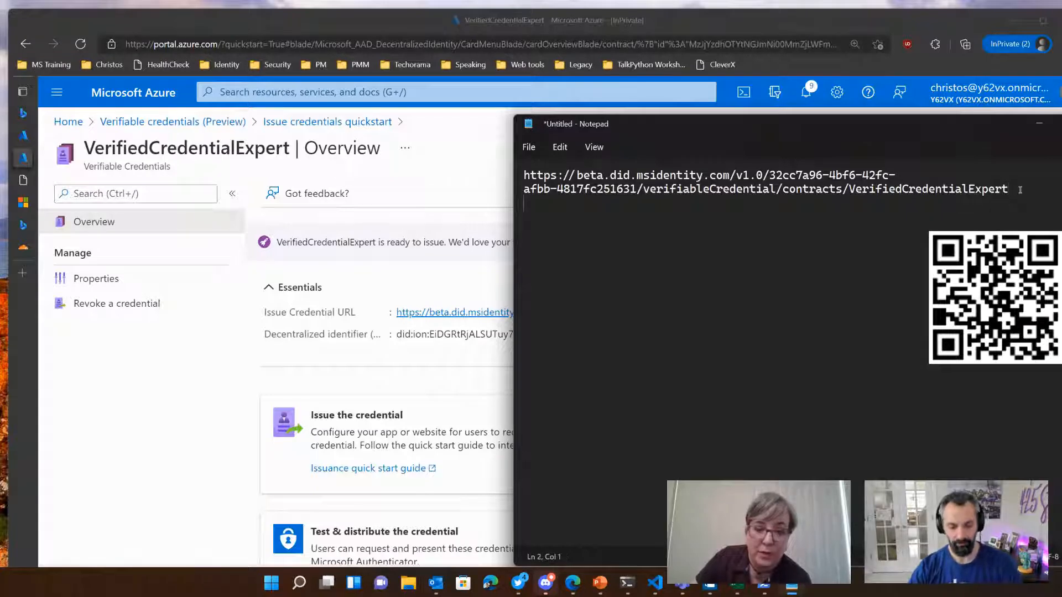
pyautogui.hotkey('ctrl', 'v')
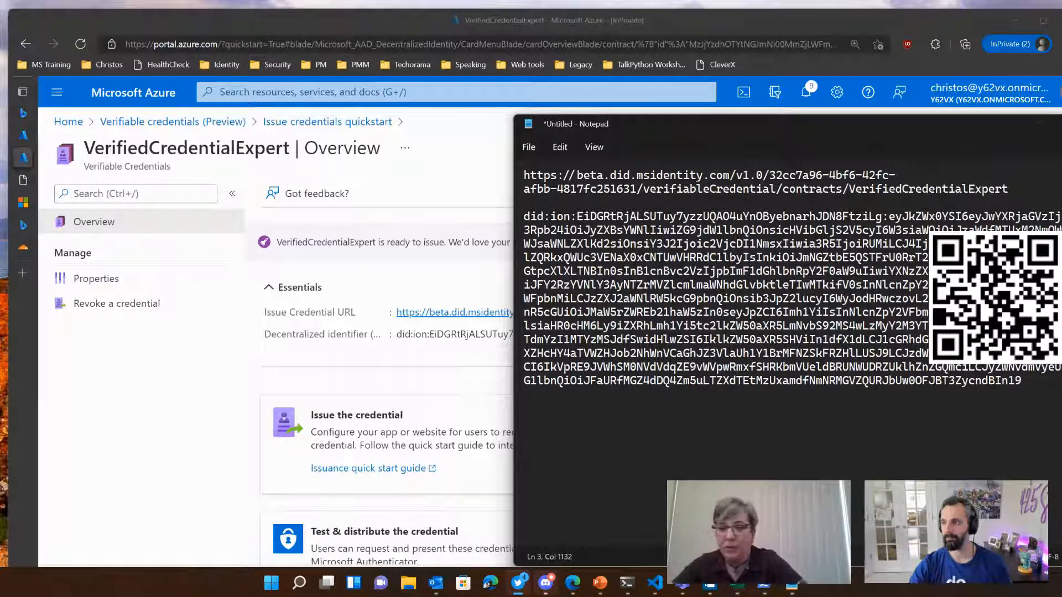
# Step: Copy the tenant ID from the credential's portal overview into Notepad, a blank line below the decentralized identifier
pyautogui.hotkey('alt', 'Tab')
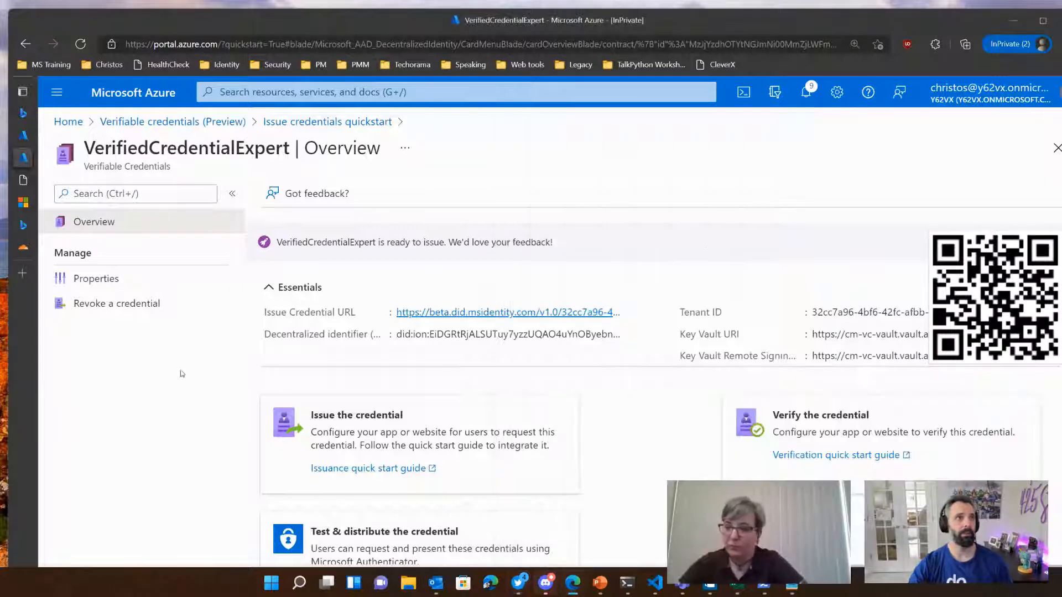
pyautogui.click(24, 136)
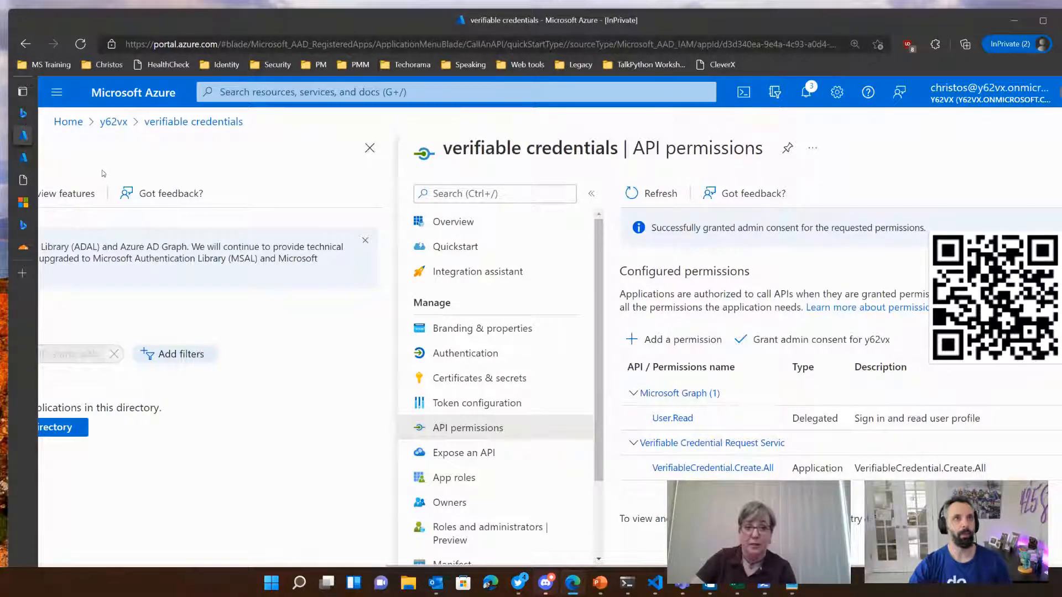
pyautogui.click(31, 157)
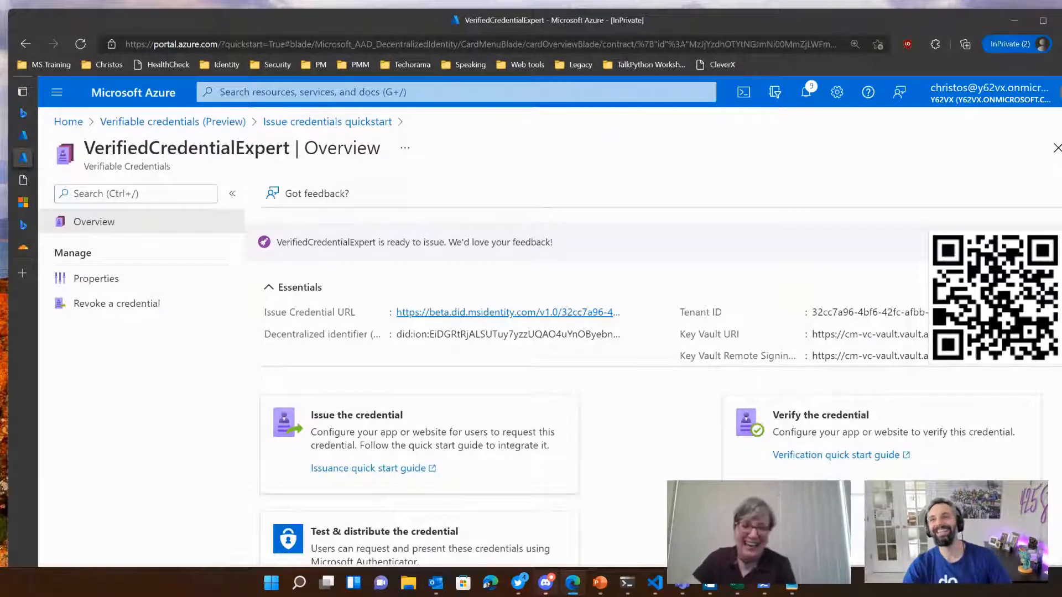
pyautogui.click(792, 591)
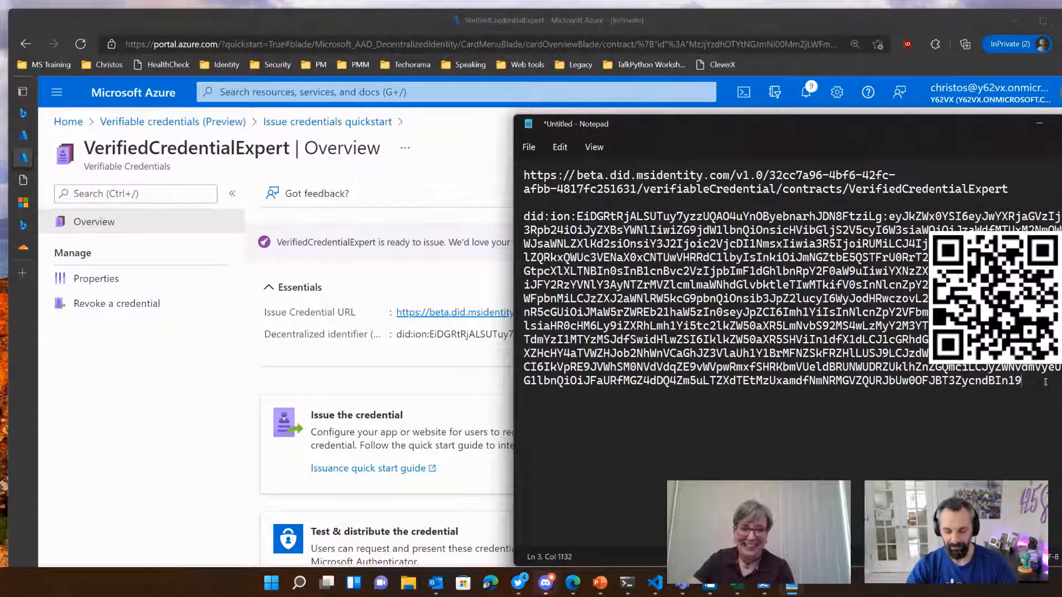
pyautogui.press('Return')
pyautogui.press('Return')
pyautogui.write('32cc7a96-4bf6-42fc-afbb-4817fc251631')
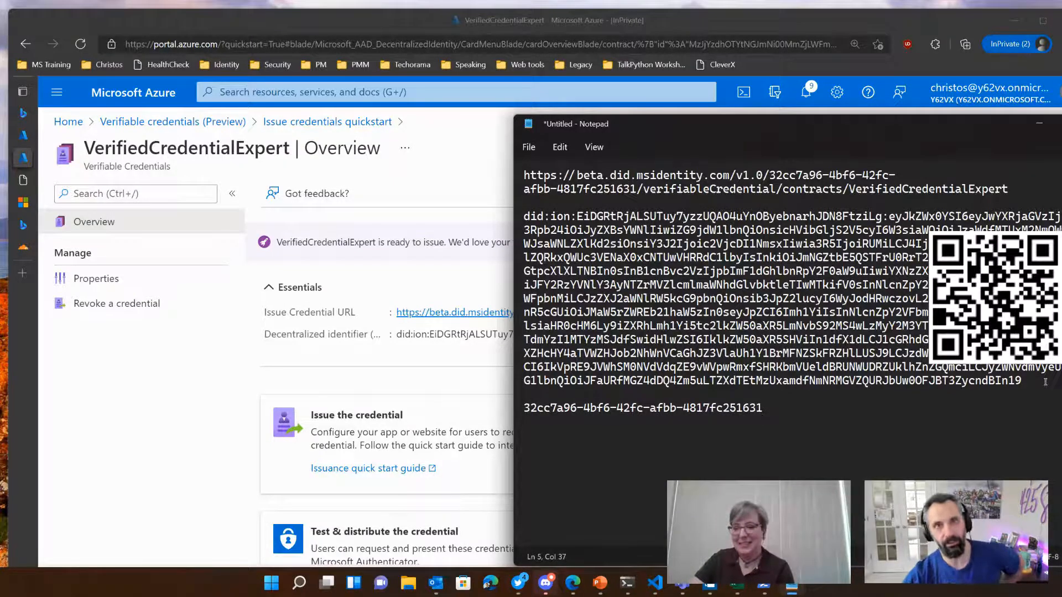
# Step: Label the tenant ID line in the Notepad document with "Tenant Id: "
pyautogui.press('Home')
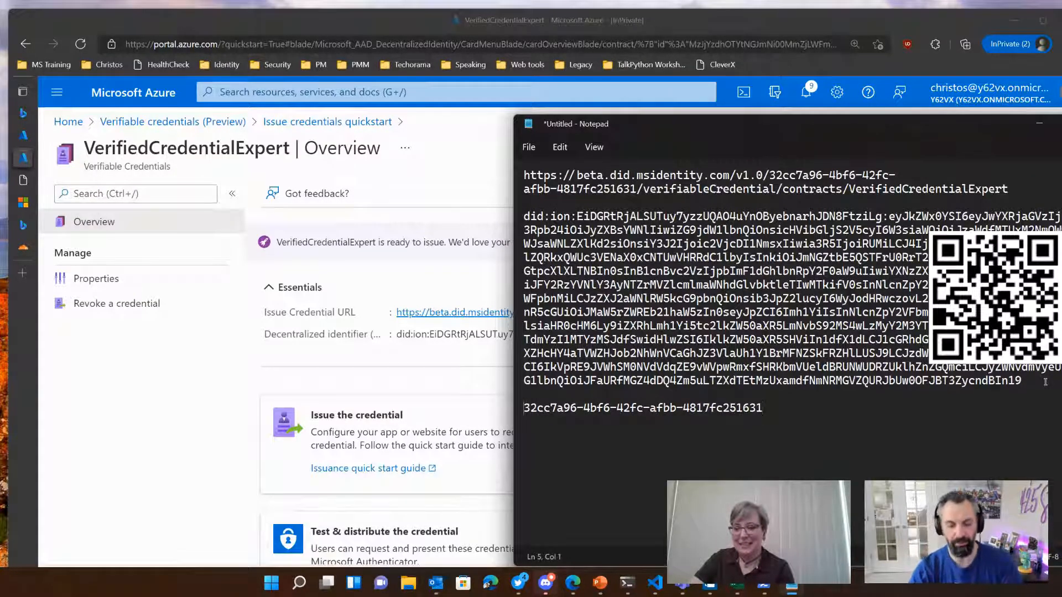
pyautogui.write('Tenant')
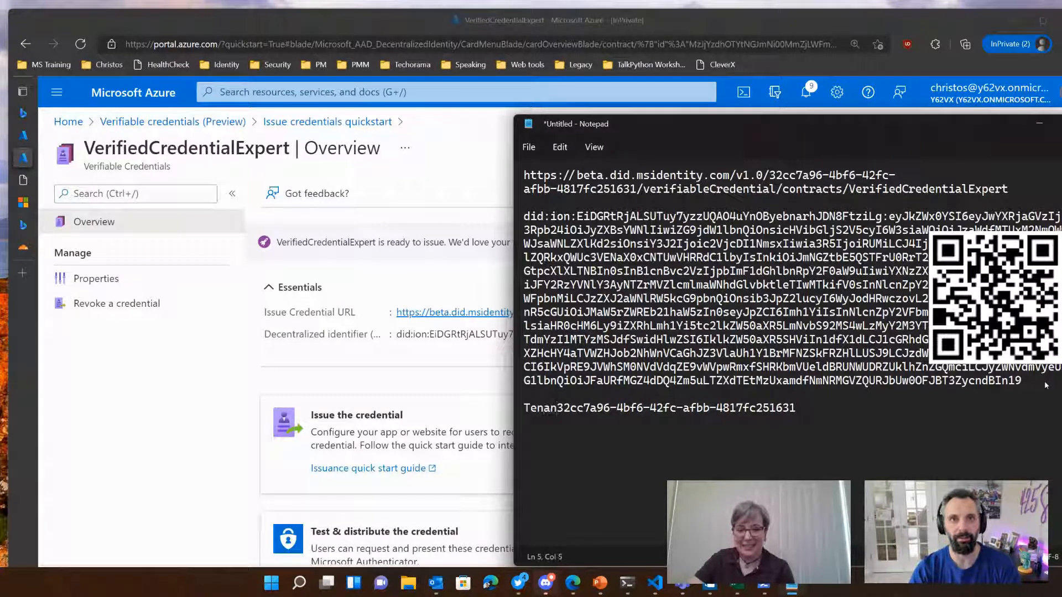
pyautogui.write(': ')
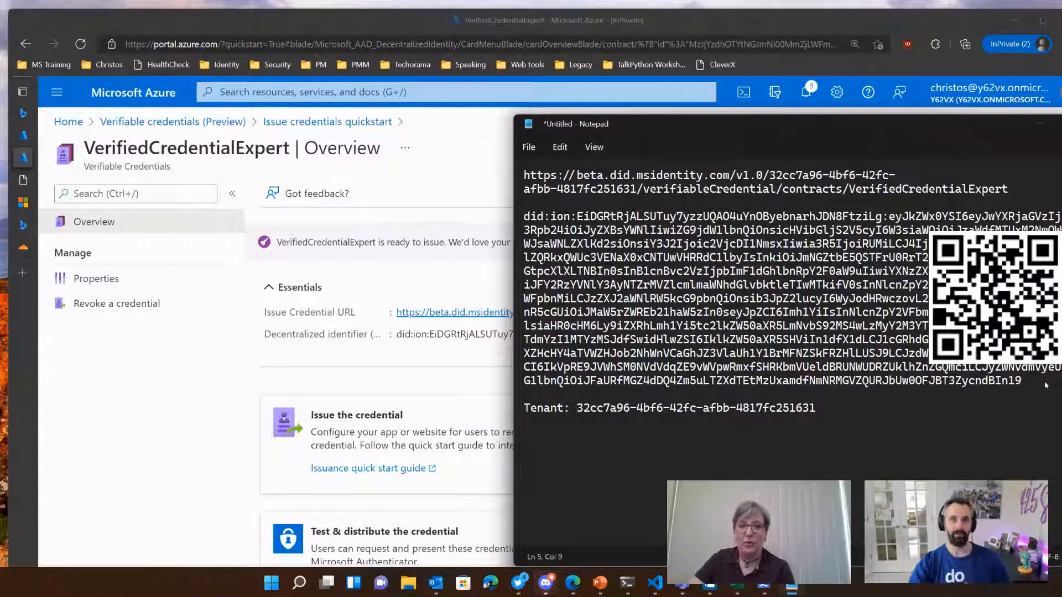
pyautogui.write(' Id')
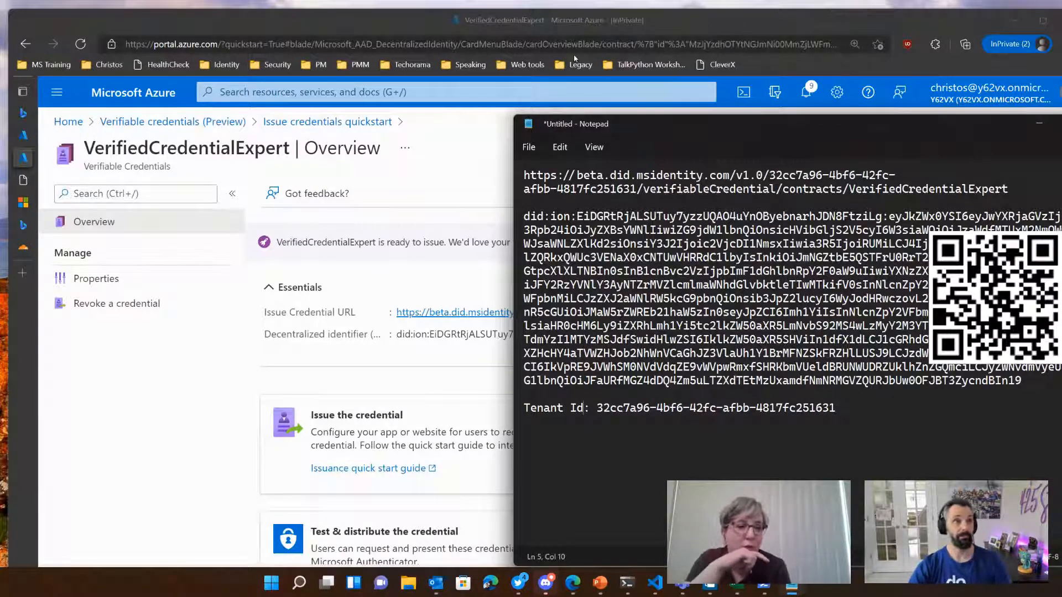
# Step: Switch to the browser and open github.com/425show in the Cloudflare tab
pyautogui.click(22, 247)
pyautogui.click(247, 47)
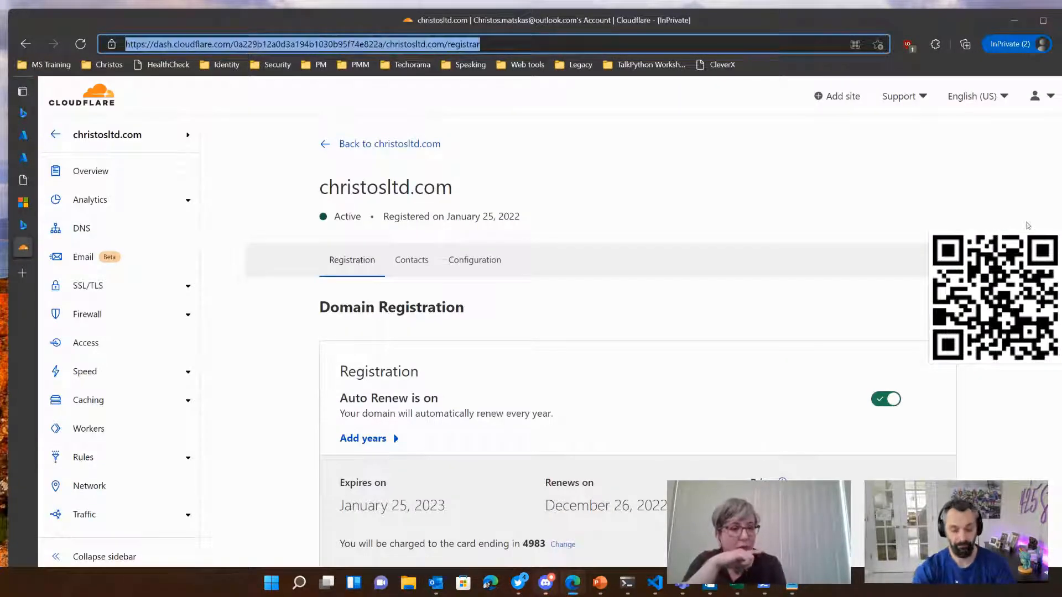
pyautogui.write('githu')
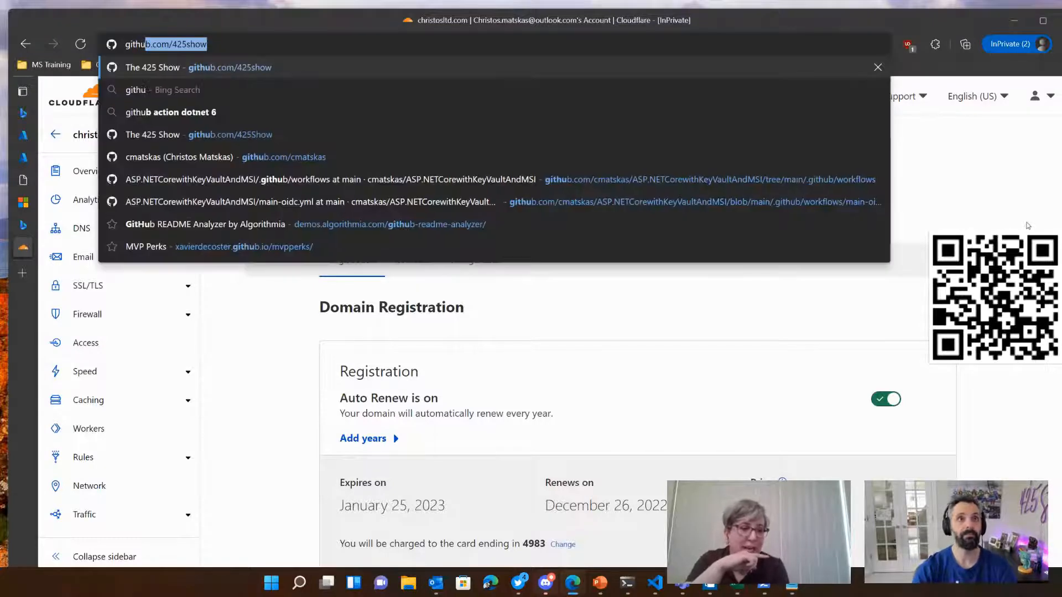
pyautogui.press('Return')
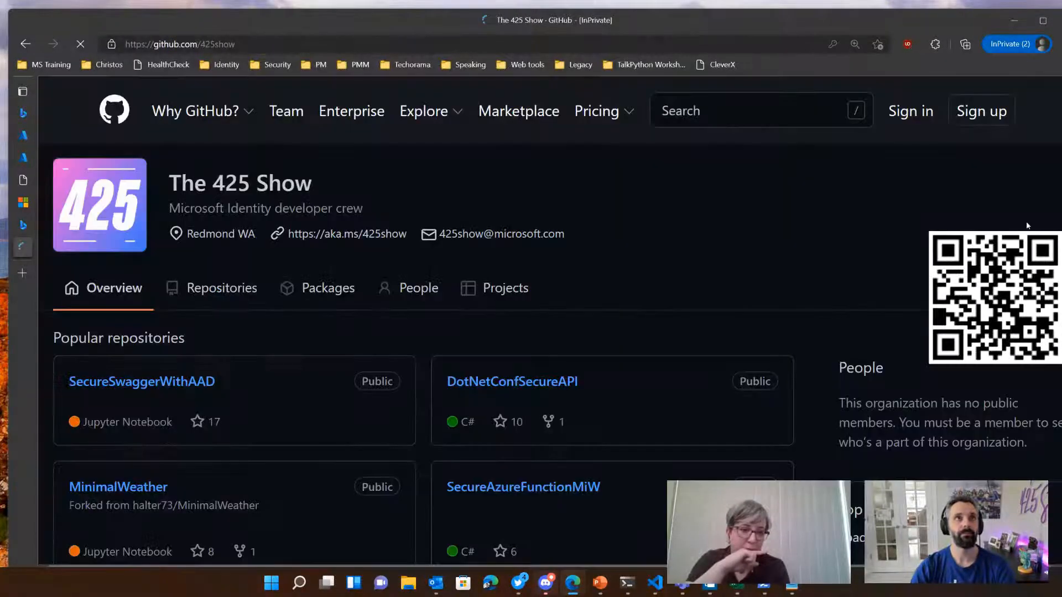
# Step: Open the address 425.show/vcsample in the current browser tab
pyautogui.hotkey('ctrl', 'l')
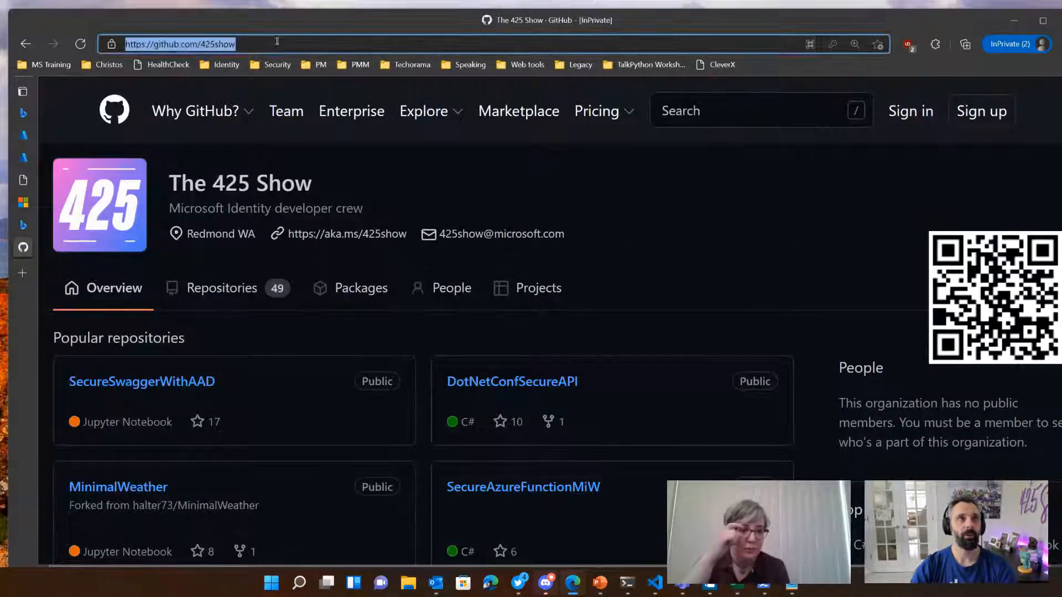
pyautogui.write('42')
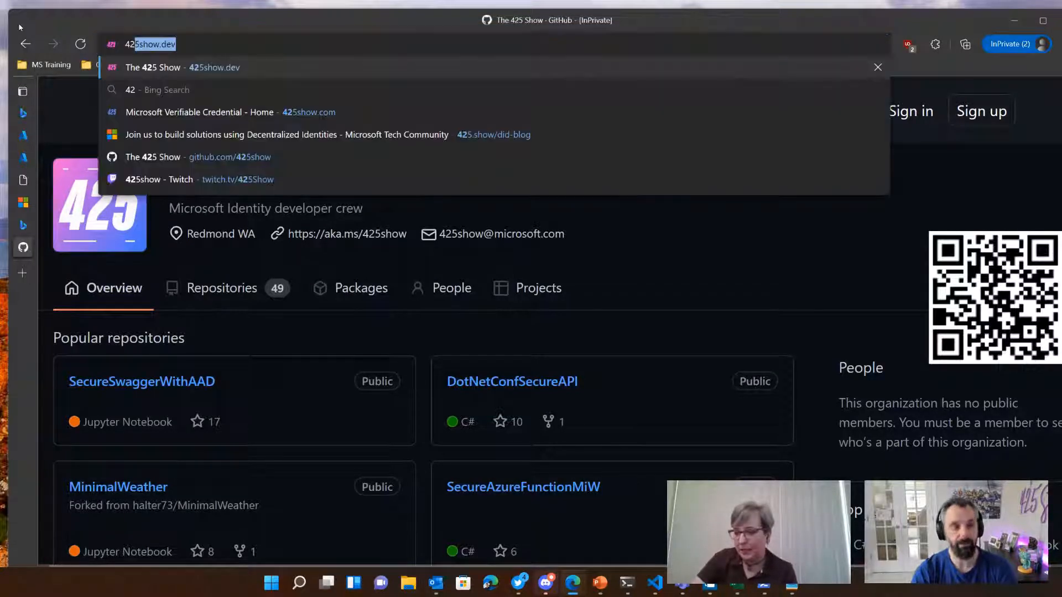
pyautogui.write('5.show')
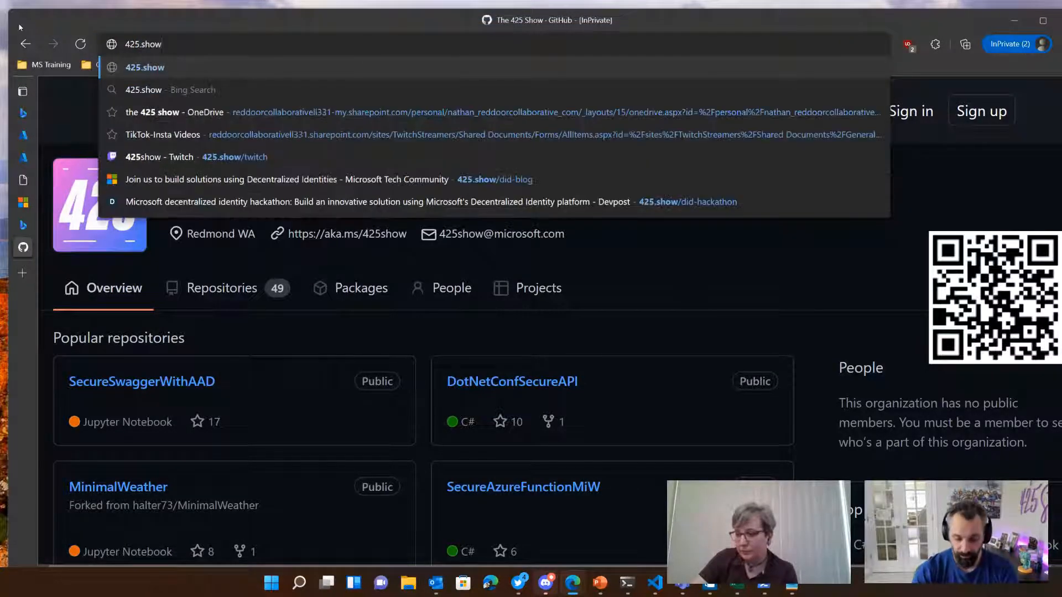
pyautogui.press('BackSpace')
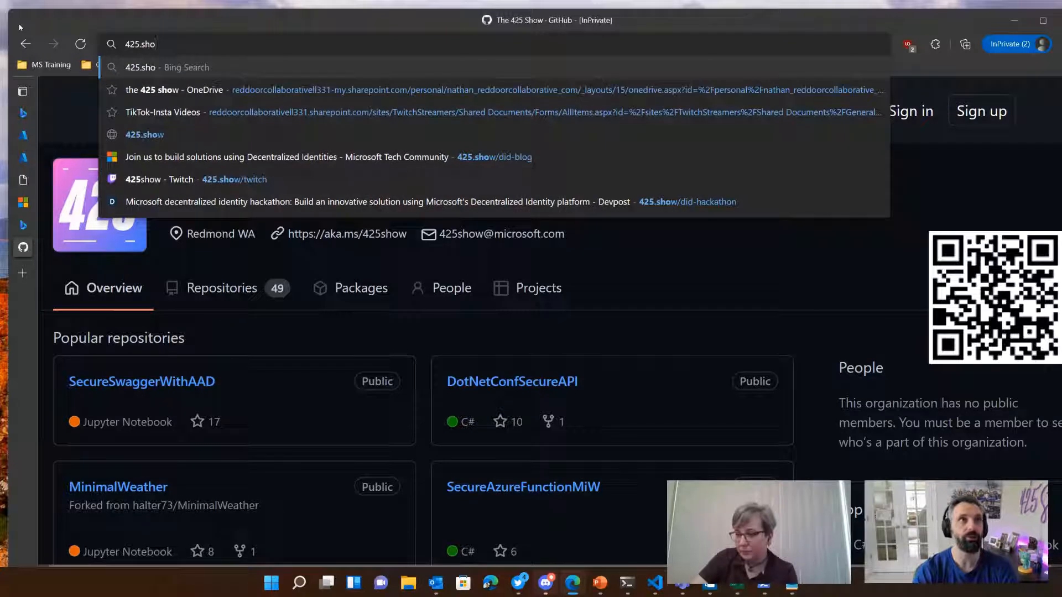
pyautogui.write('w/v')
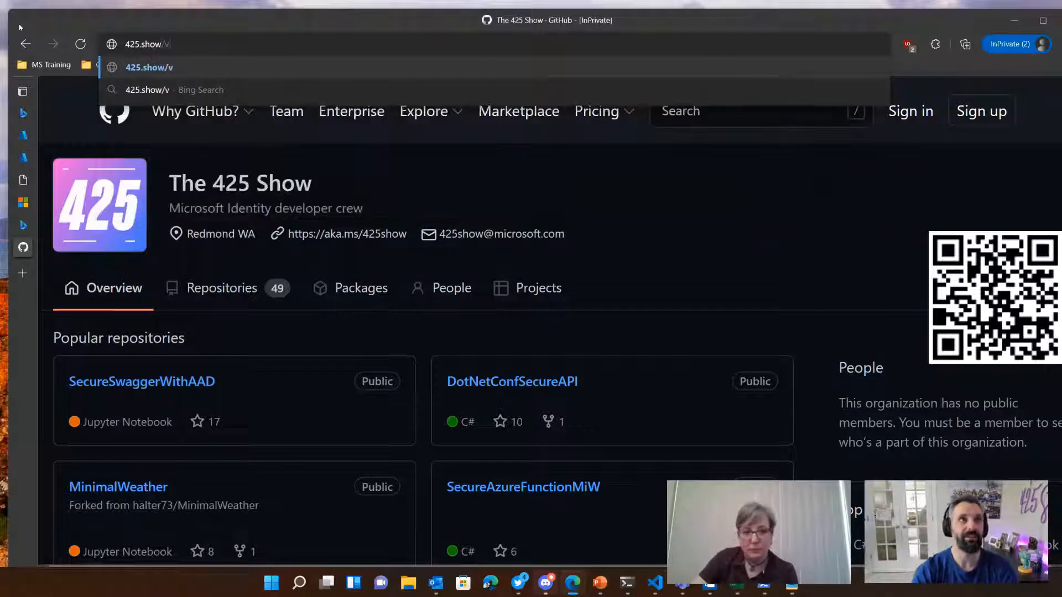
pyautogui.write('csample')
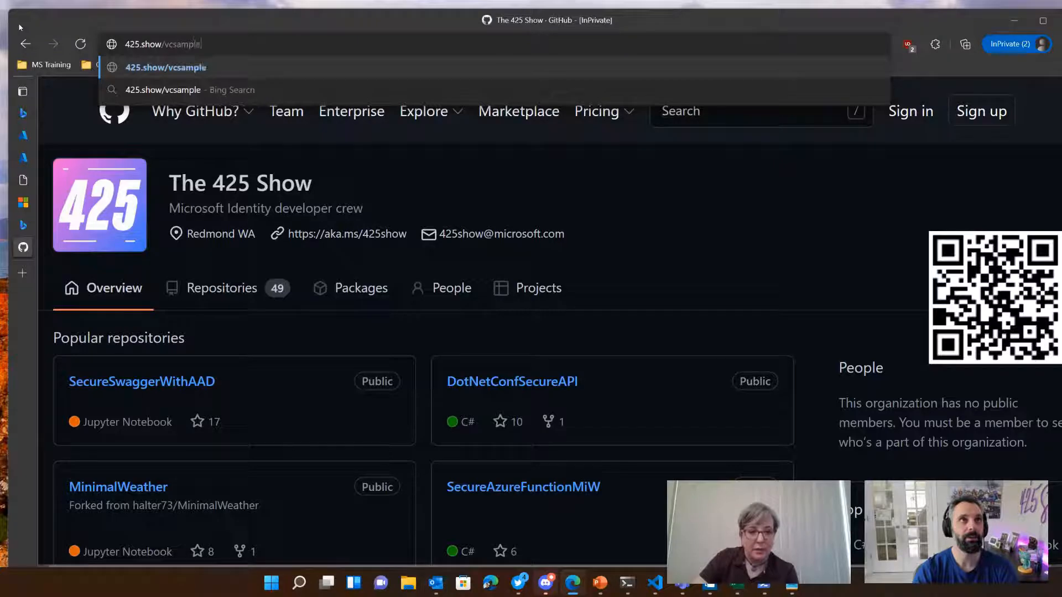
pyautogui.press('Return')
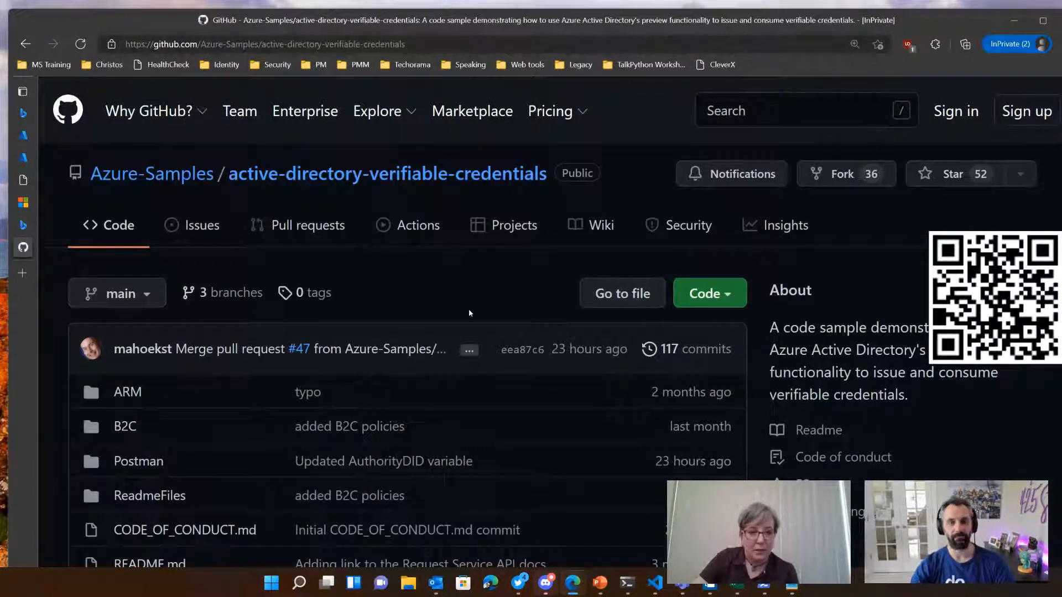
# Step: Open the active-directory-verifiable-credentials-dotnet repository from the README's sample list and copy its HTTPS clone URL
pyautogui.scroll(-1, 443, 285)
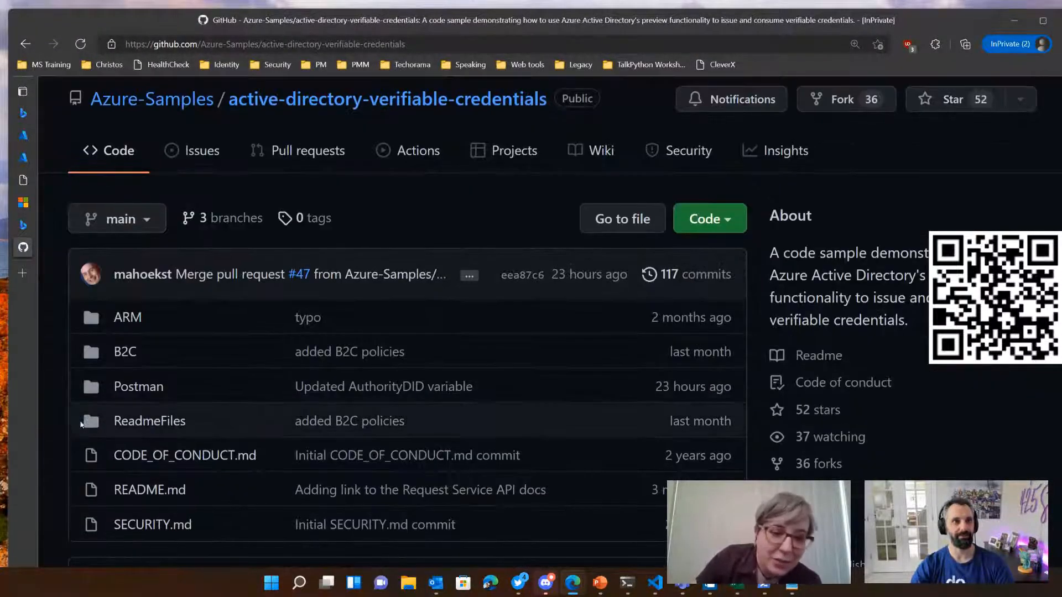
pyautogui.scroll(-6, 75, 370)
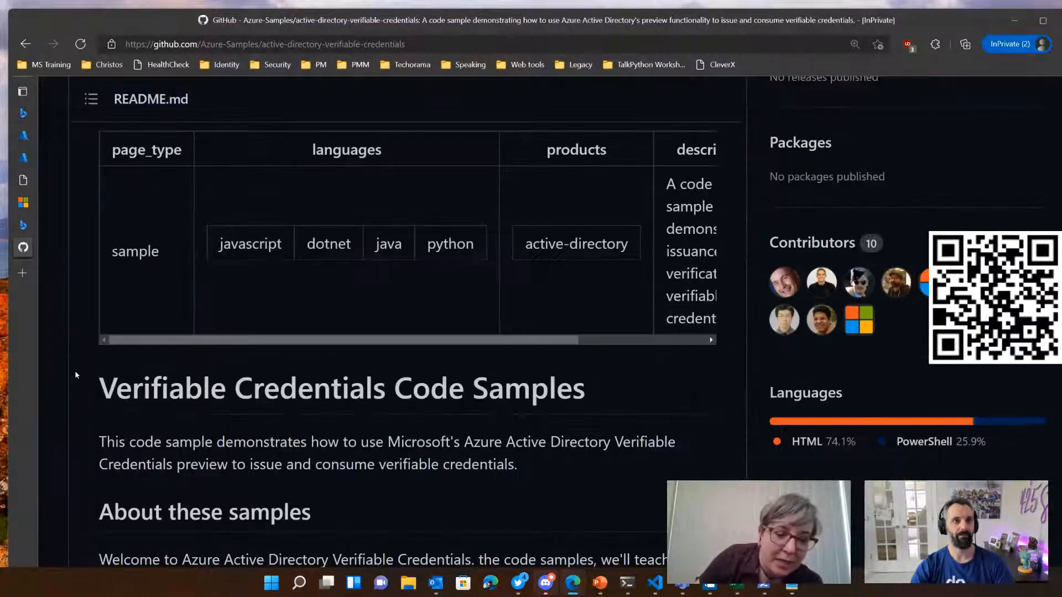
pyautogui.scroll(-5, 76, 375)
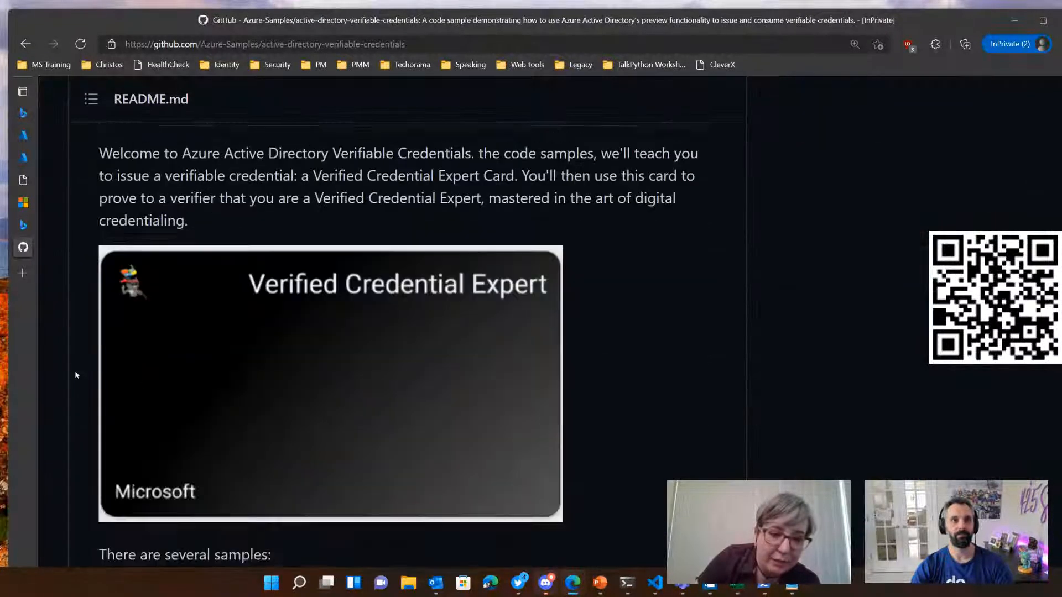
pyautogui.scroll(-5, 76, 376)
pyautogui.click(140, 218)
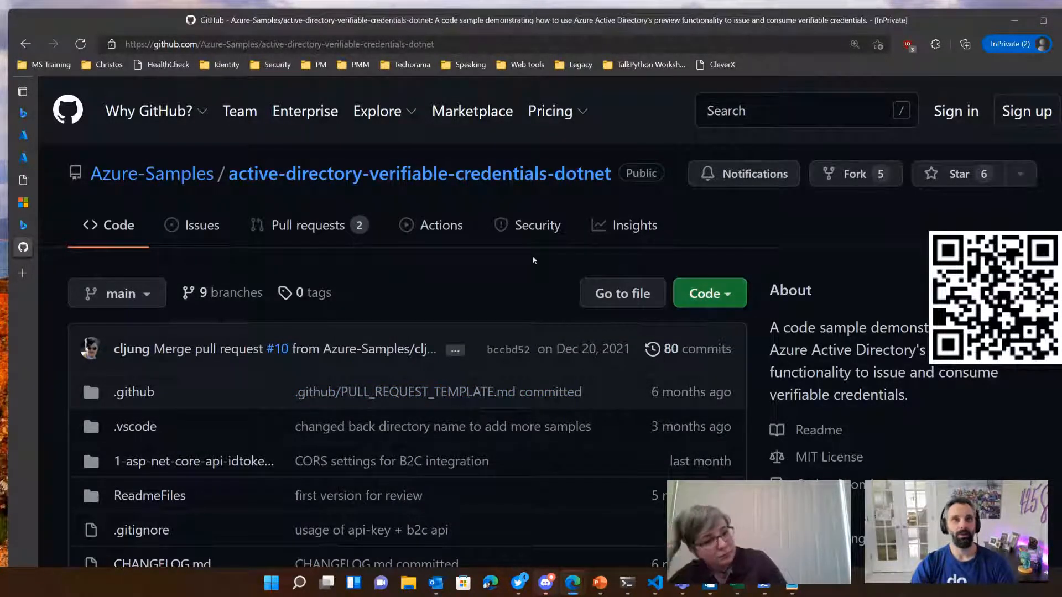
pyautogui.click(738, 292)
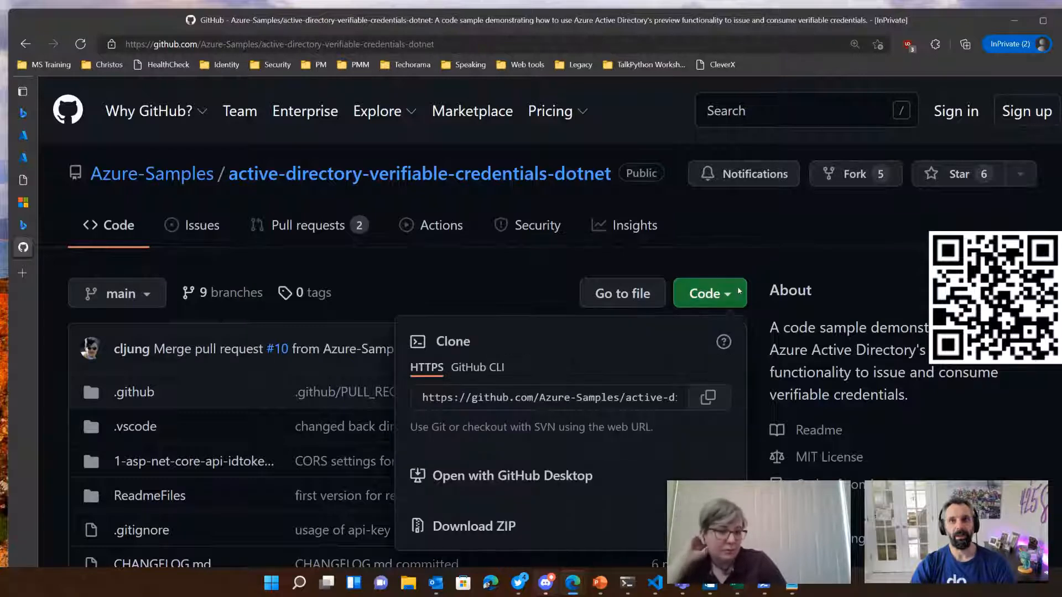
pyautogui.click(708, 397)
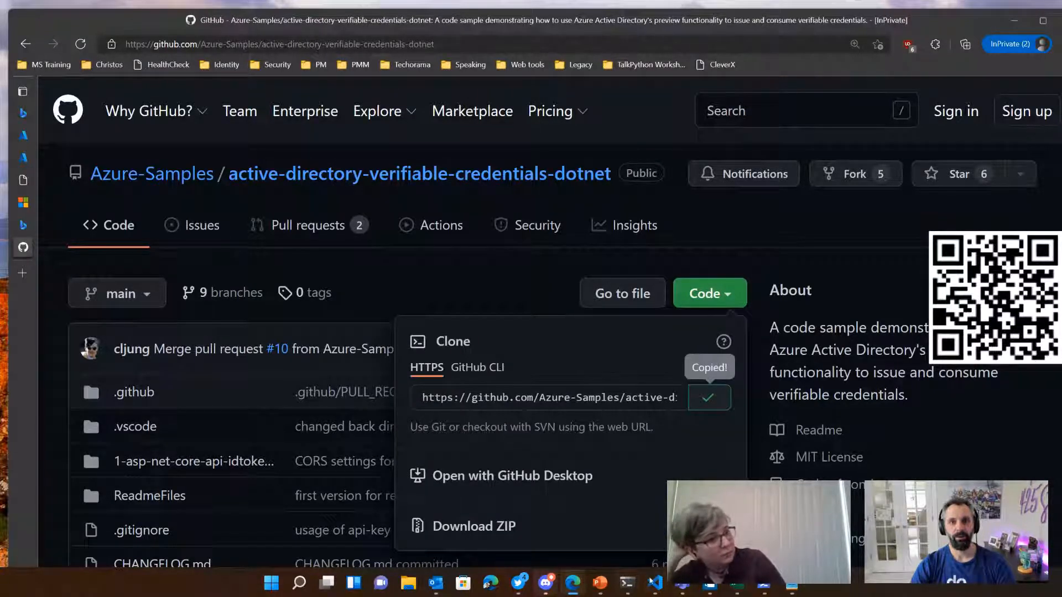
# Step: Switch to the terminal and clear its screen with cls
pyautogui.click(627, 583)
pyautogui.scroll(-18, 500, 479)
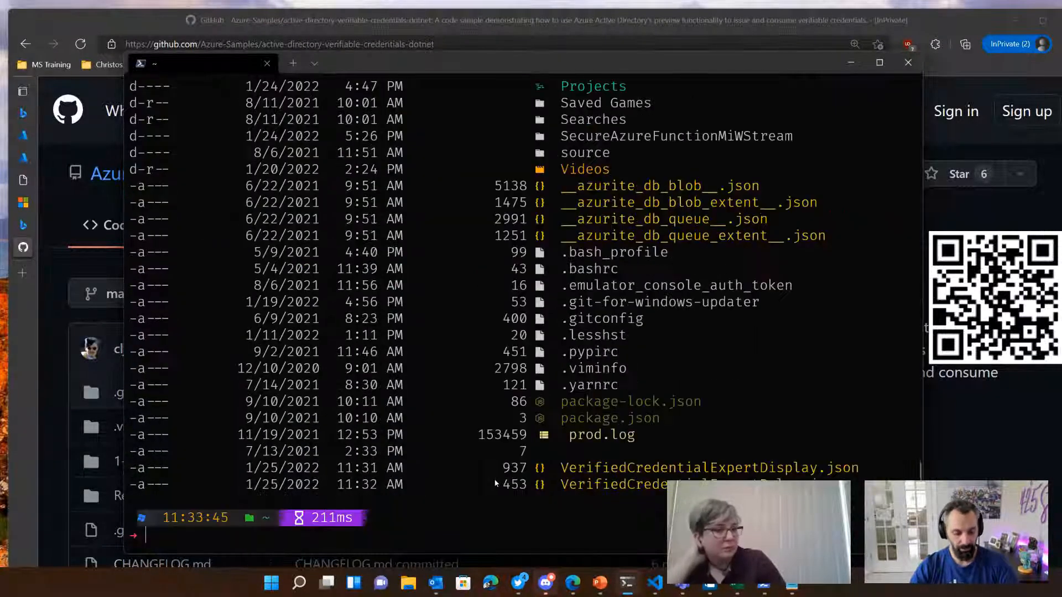
pyautogui.keyDown('ctrl'); pyautogui.scroll(-15, 495, 483); pyautogui.keyUp('ctrl')
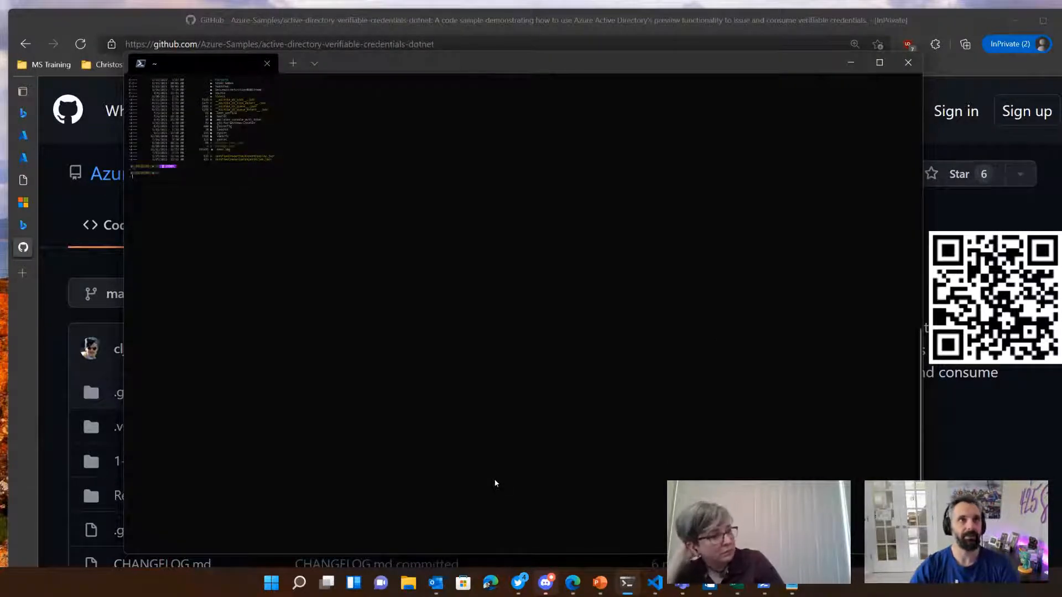
pyautogui.keyDown('ctrl'); pyautogui.scroll(15, 573, 462); pyautogui.keyUp('ctrl')
pyautogui.keyDown('ctrl'); pyautogui.scroll(2, 553, 478); pyautogui.keyUp('ctrl')
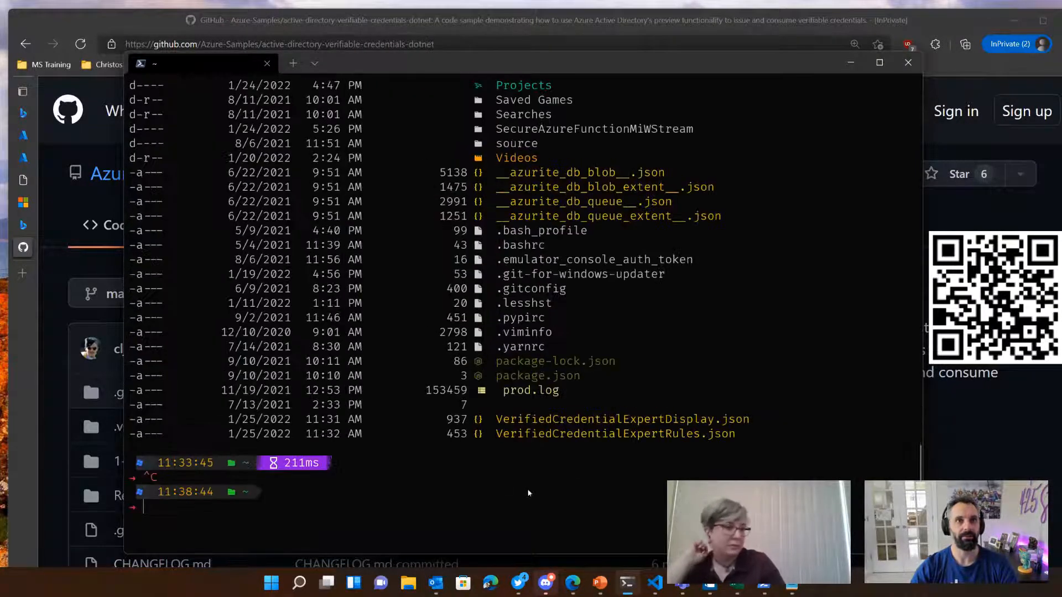
pyautogui.write('cls')
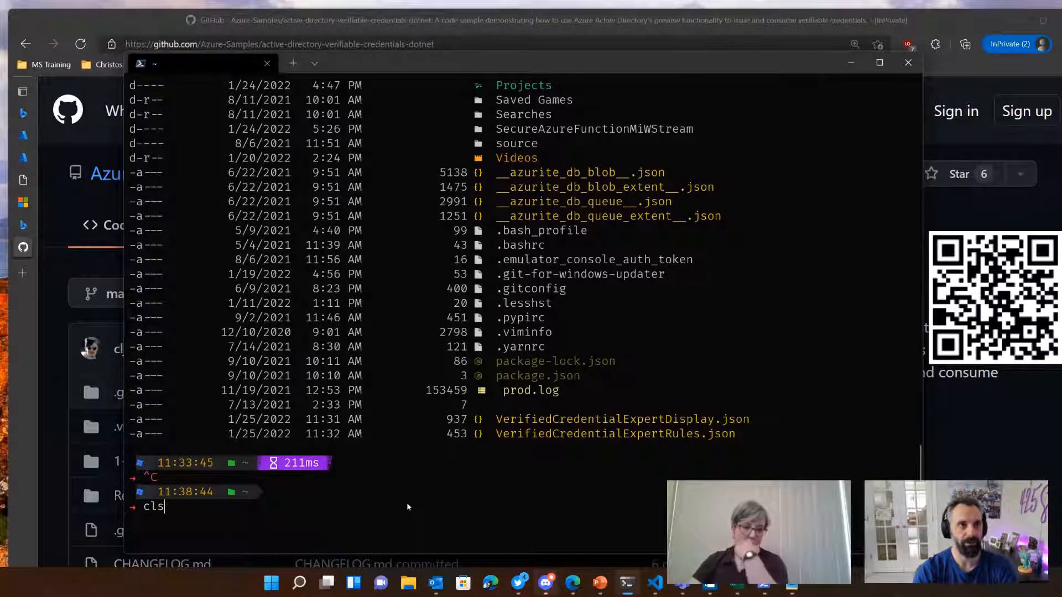
pyautogui.press('Return')
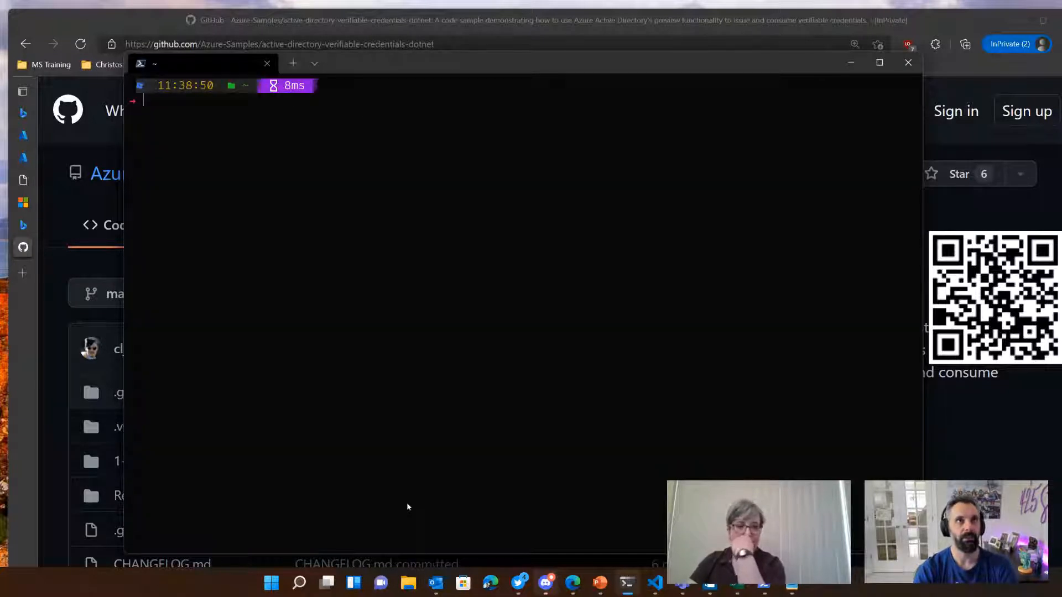
# Step: Change the terminal's working directory to the Projects folder
pyautogui.write('cd pro')
pyautogui.press('Tab')
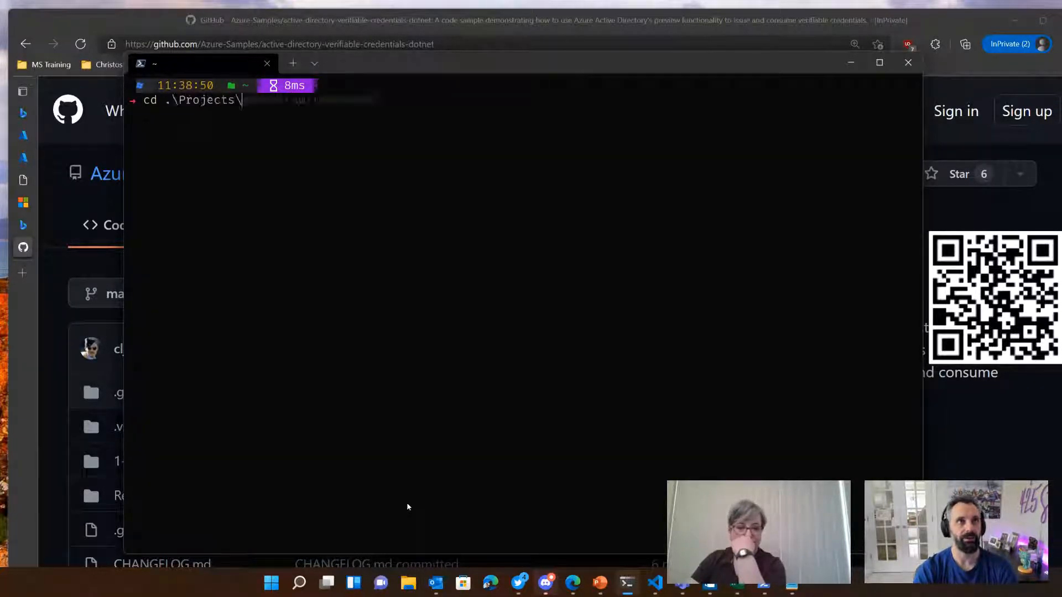
pyautogui.press('Return')
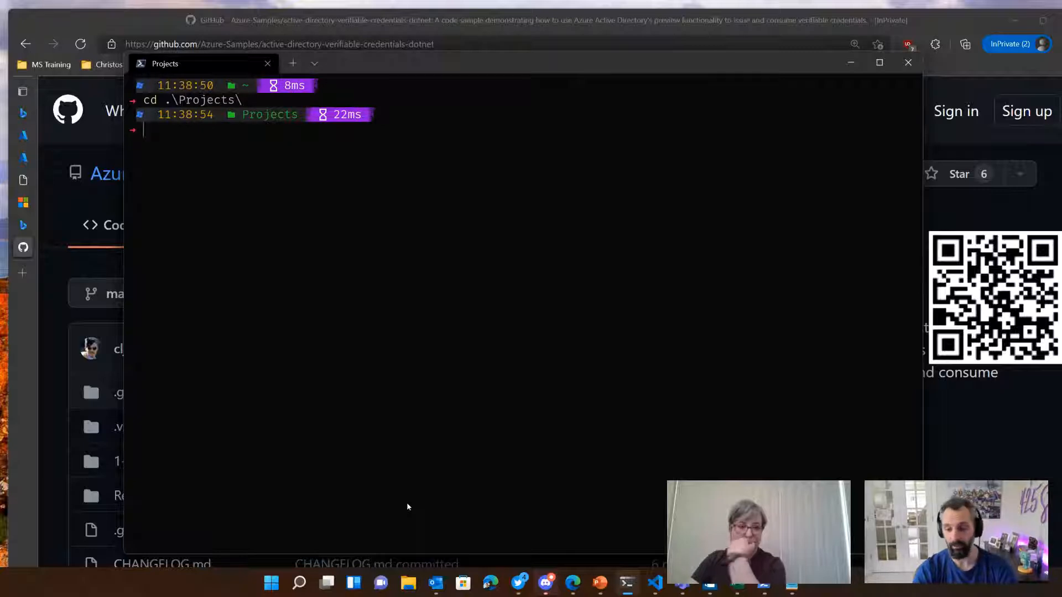
# Step: Clone the copied active-directory-verifiable-credentials-dotnet repository with git into a folder named aad-vc-sample
pyautogui.write('git')
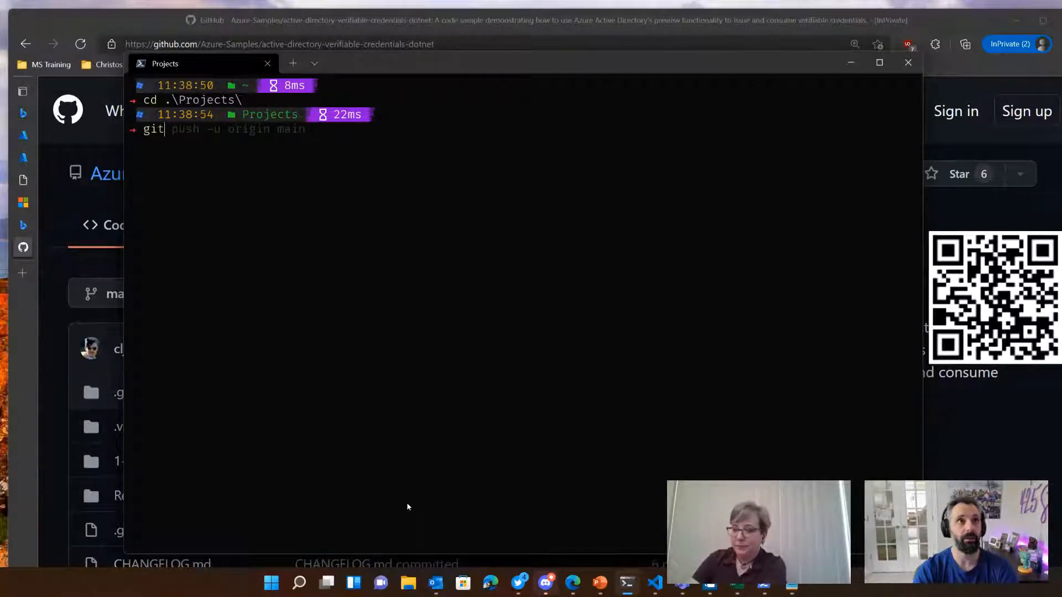
pyautogui.write(' clone')
pyautogui.write('https://github.com/Azure-Samples/active-directory-verifiable-credentials-dotnet.git')
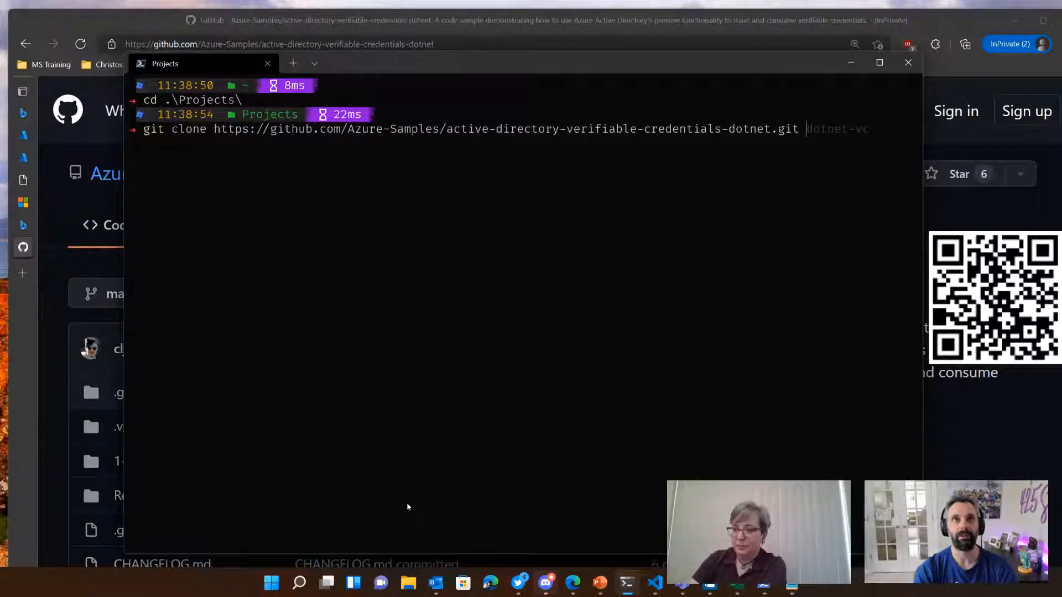
pyautogui.write('aadvc')
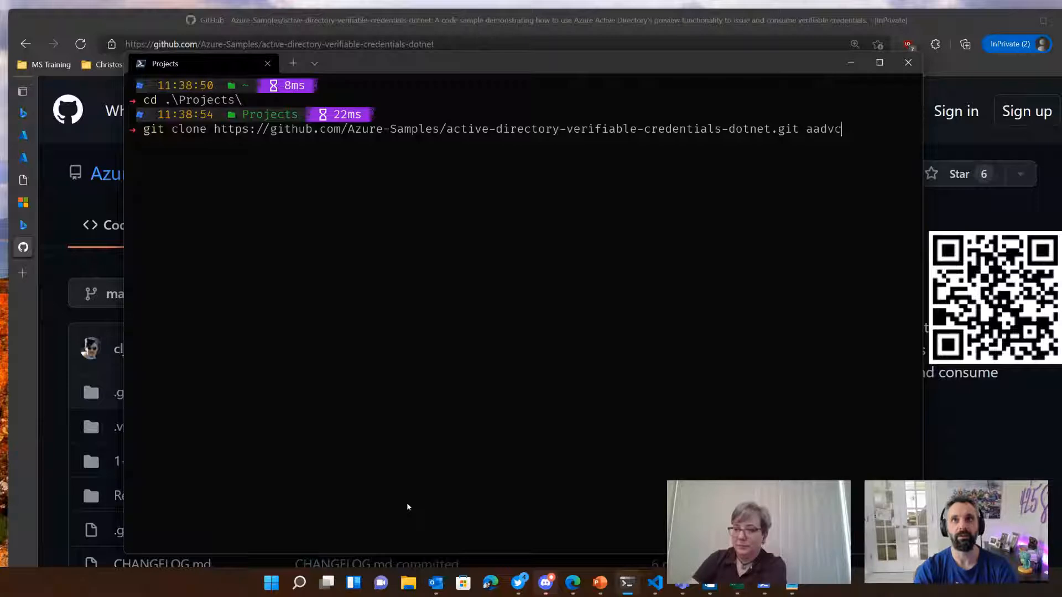
pyautogui.press('BackSpace')
pyautogui.press('BackSpace')
pyautogui.press('BackSpace')
pyautogui.write('d')
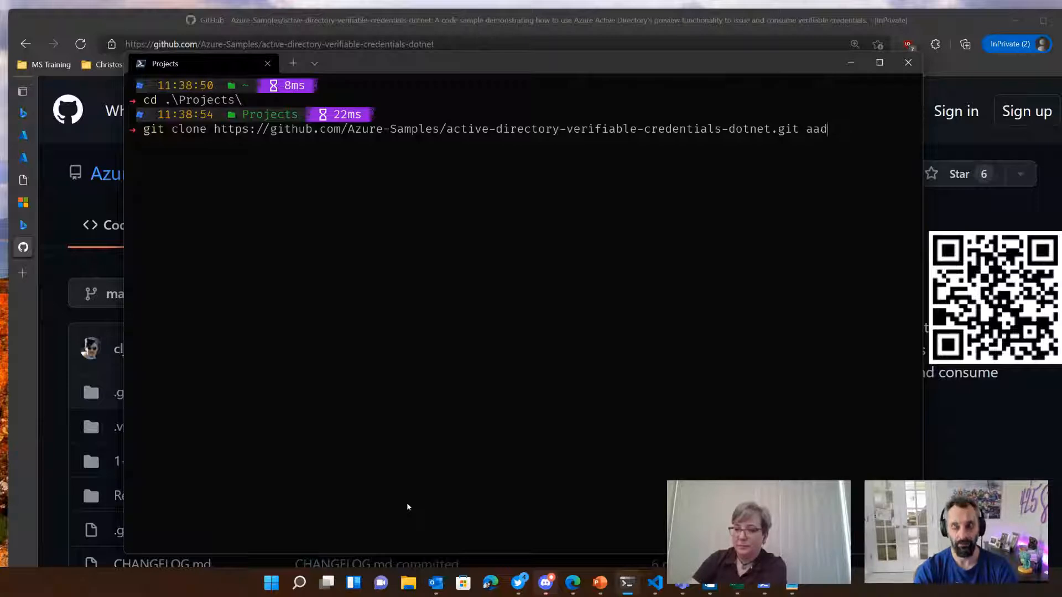
pyautogui.write('-vc')
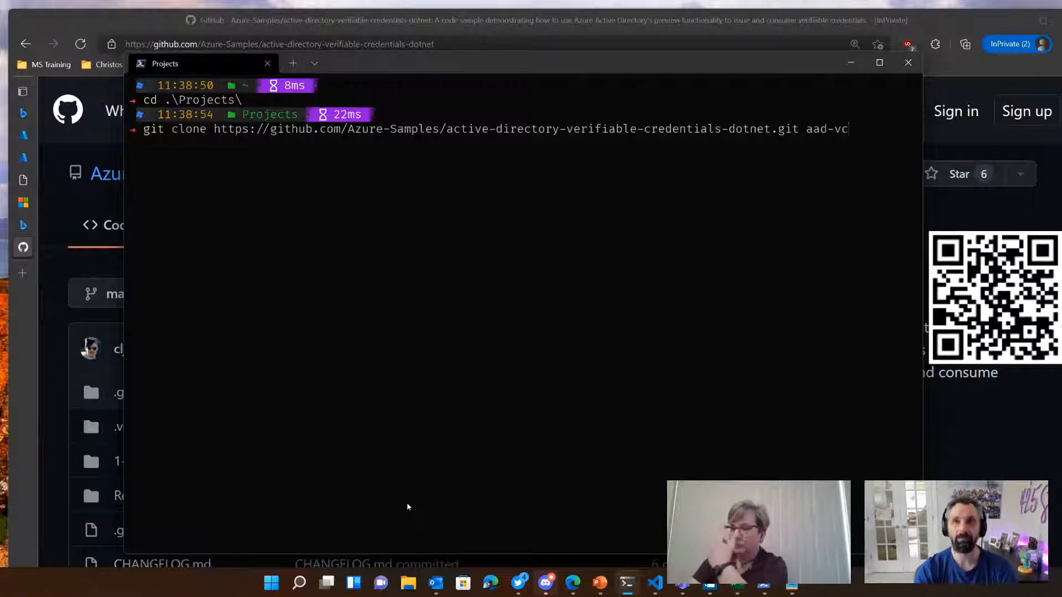
pyautogui.write('-sample')
pyautogui.press('Return')
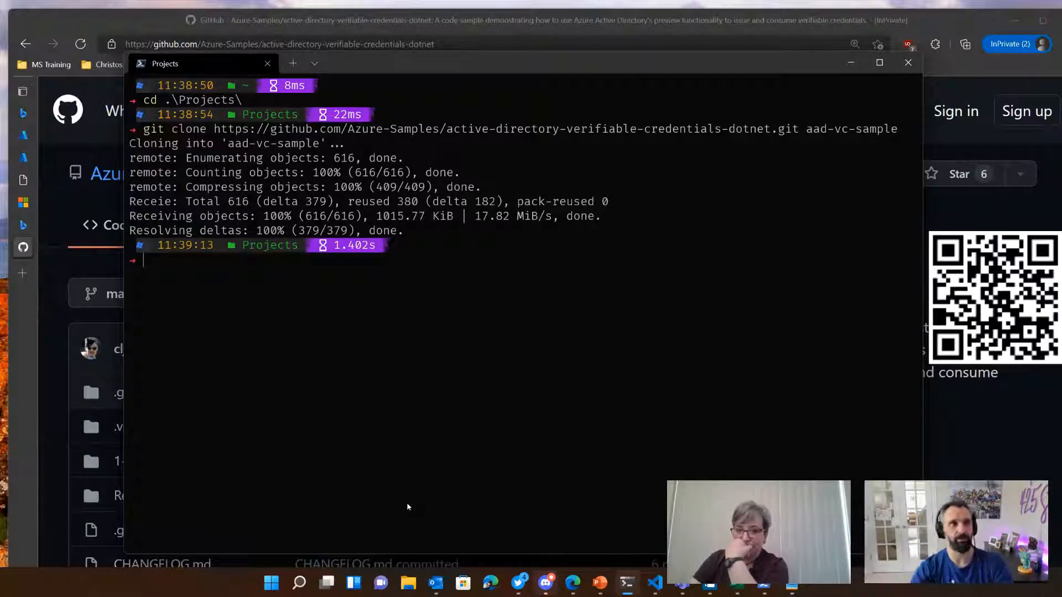
# Step: Change the terminal's working directory to the cloned aad-vc-sample folder
pyautogui.write('cd ')
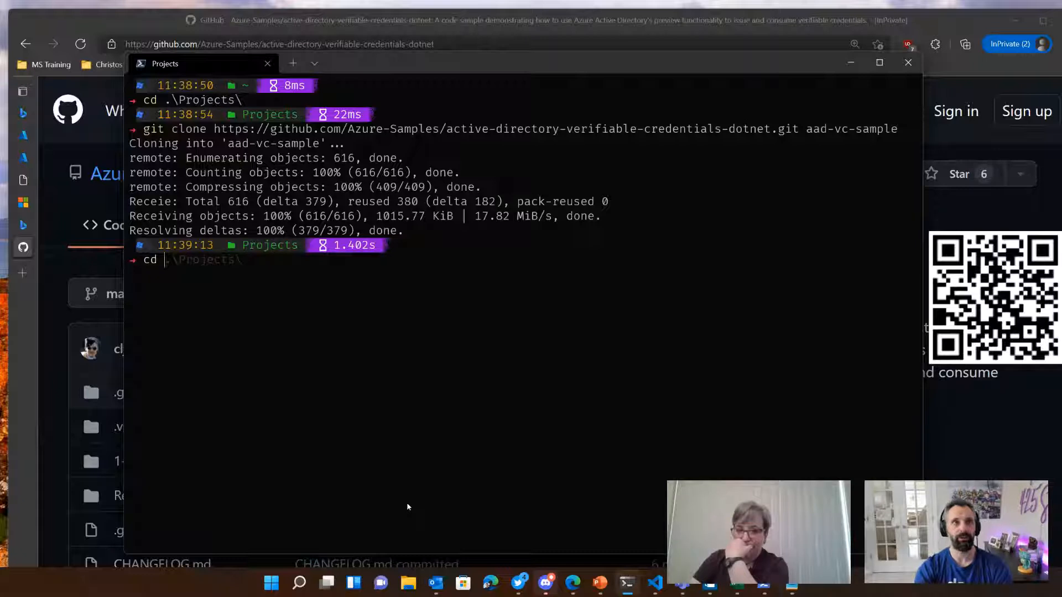
pyautogui.write('.\\aad-')
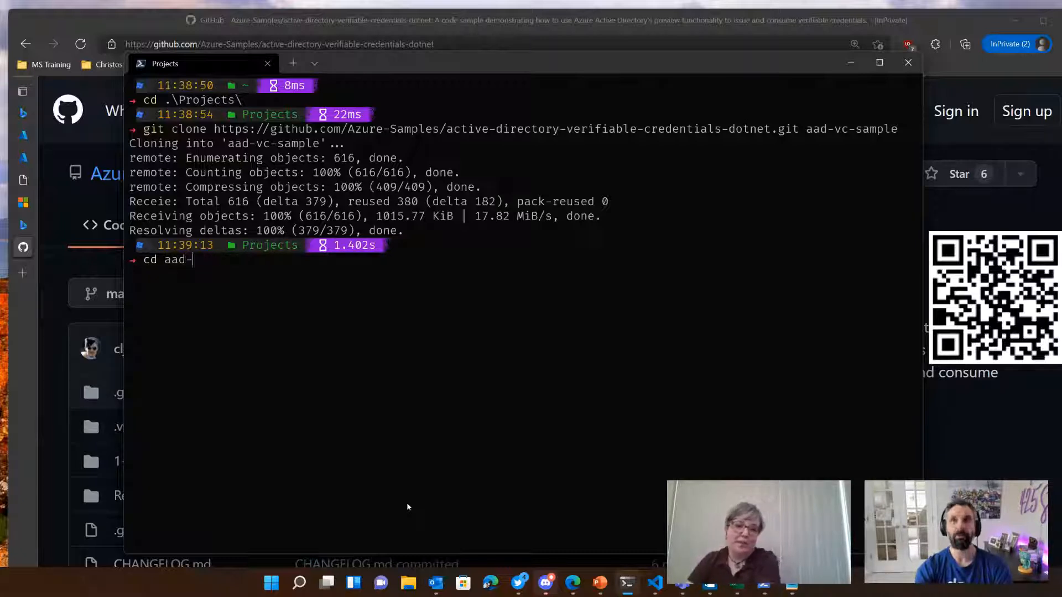
pyautogui.write('vc')
pyautogui.press('Tab')
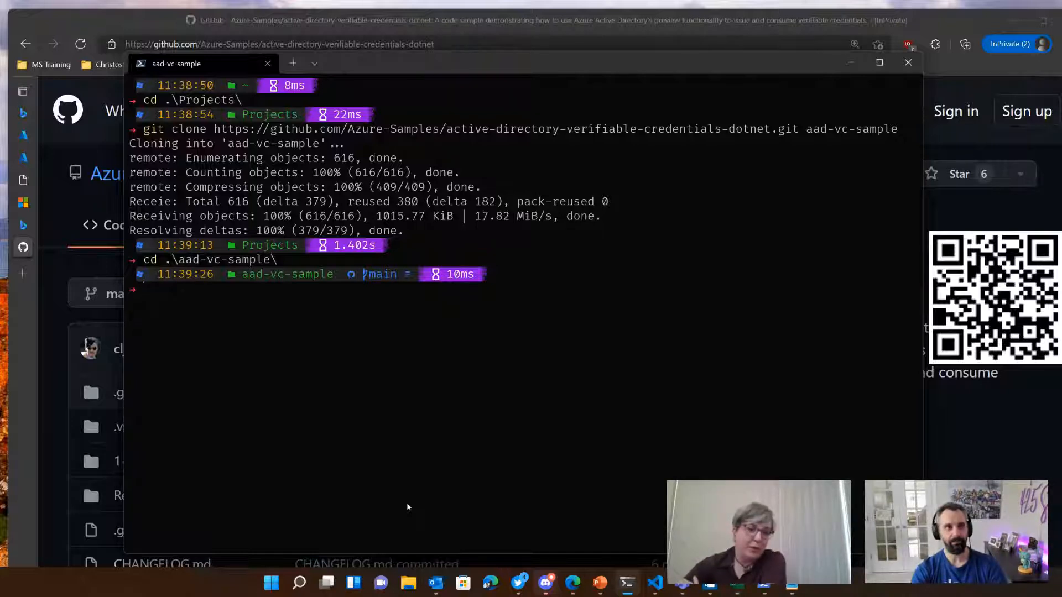
# Step: Open the current folder in Visual Studio Code with "code ." and maximize the editor window
pyautogui.write('code .')
pyautogui.press('Return')
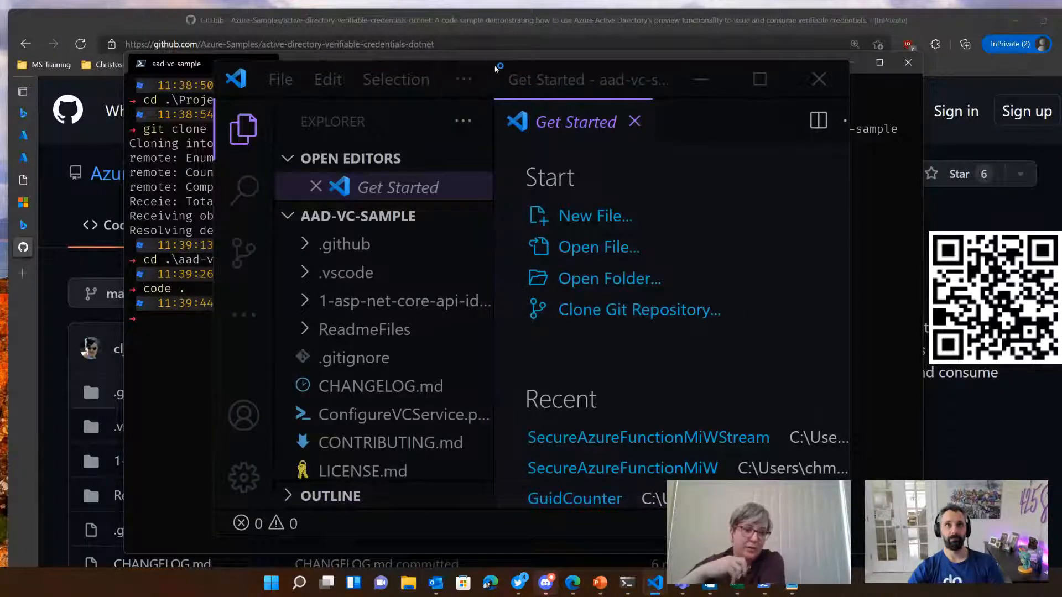
pyautogui.doubleClick(491, 67)
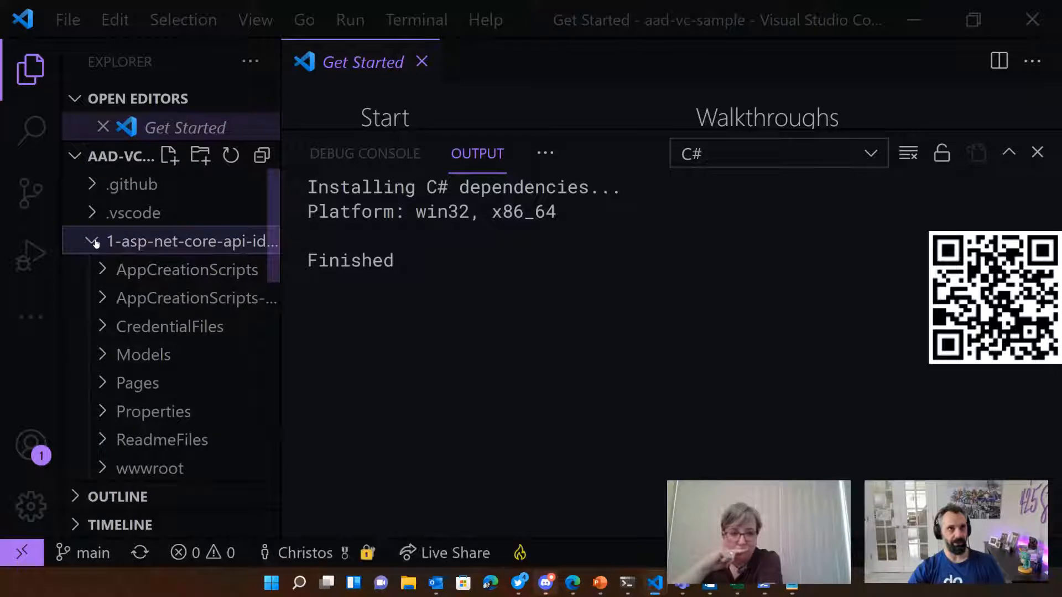
# Step: Open the appsettings.json file from the 1-asp-net-core-api-idtokenhint project folder
pyautogui.scroll(-5, 116, 299)
pyautogui.scroll(3, 138, 360)
pyautogui.scroll(2, 138, 357)
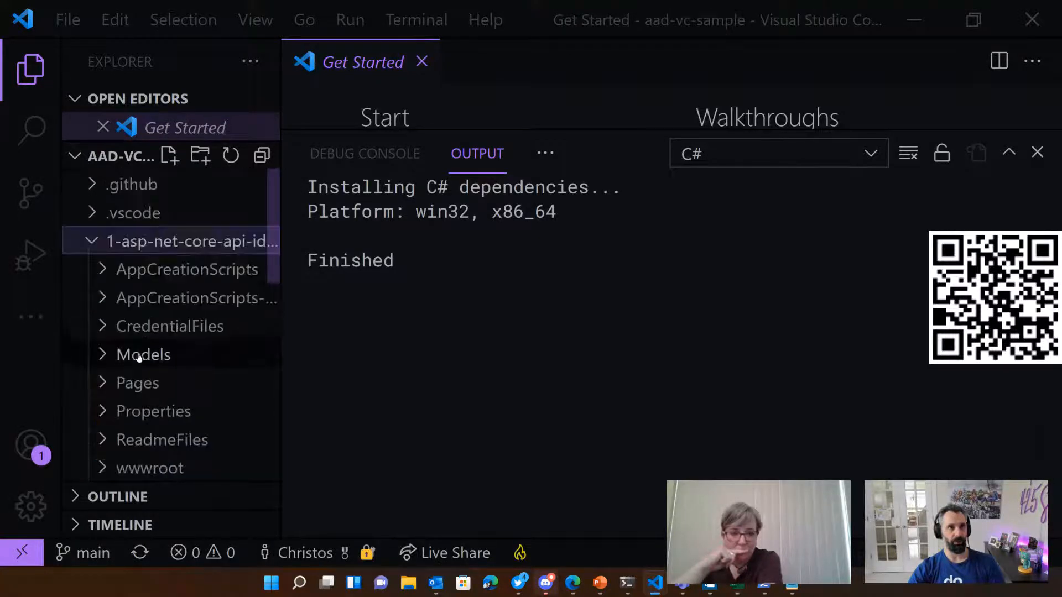
pyautogui.scroll(-2, 138, 356)
pyautogui.click(161, 399)
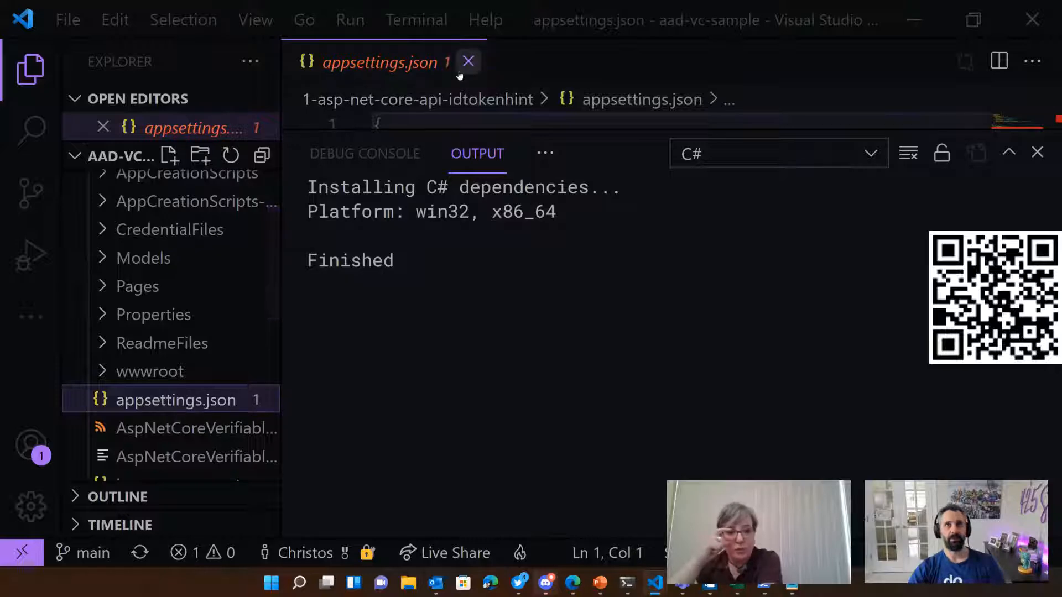
# Step: Hide the C# output below appsettings.json and restore the project's unresolved dependencies
pyautogui.click(1038, 152)
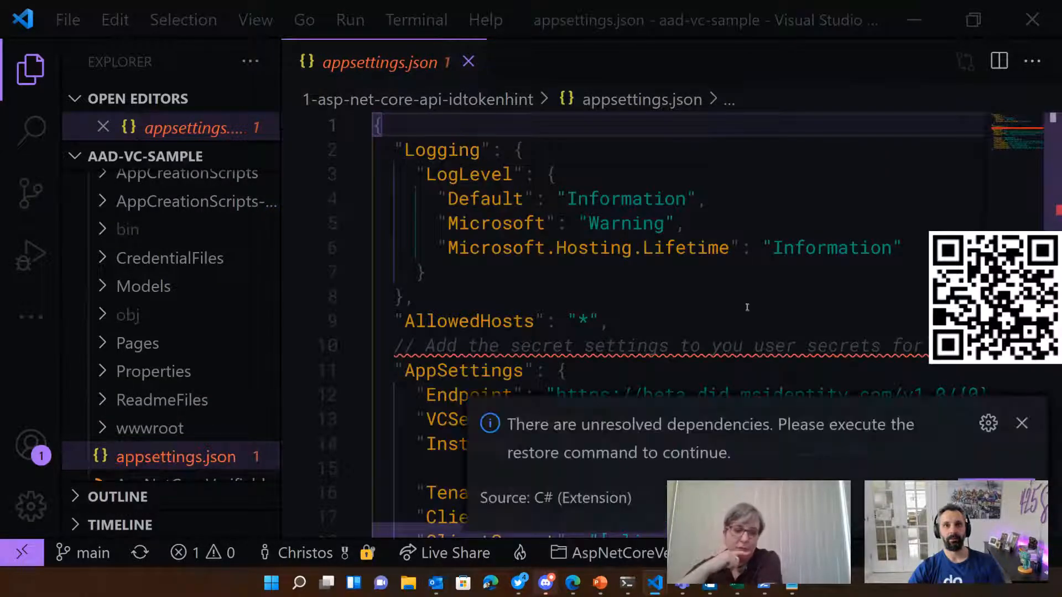
pyautogui.click(1022, 413)
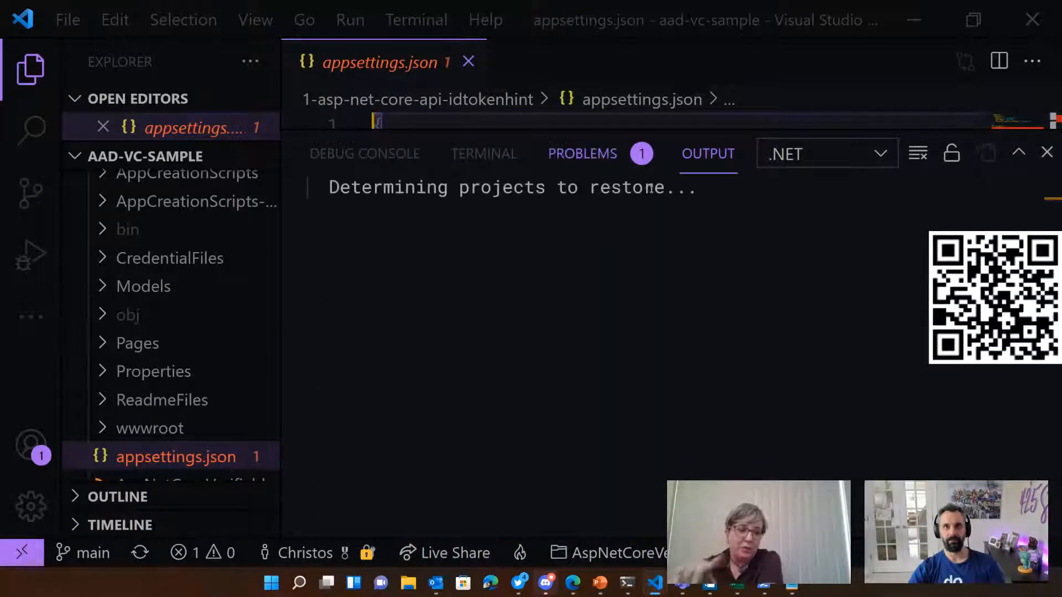
# Step: Check the problem reported for appsettings.json, close the problems list and delete the comment line above AppSettings
pyautogui.click(597, 157)
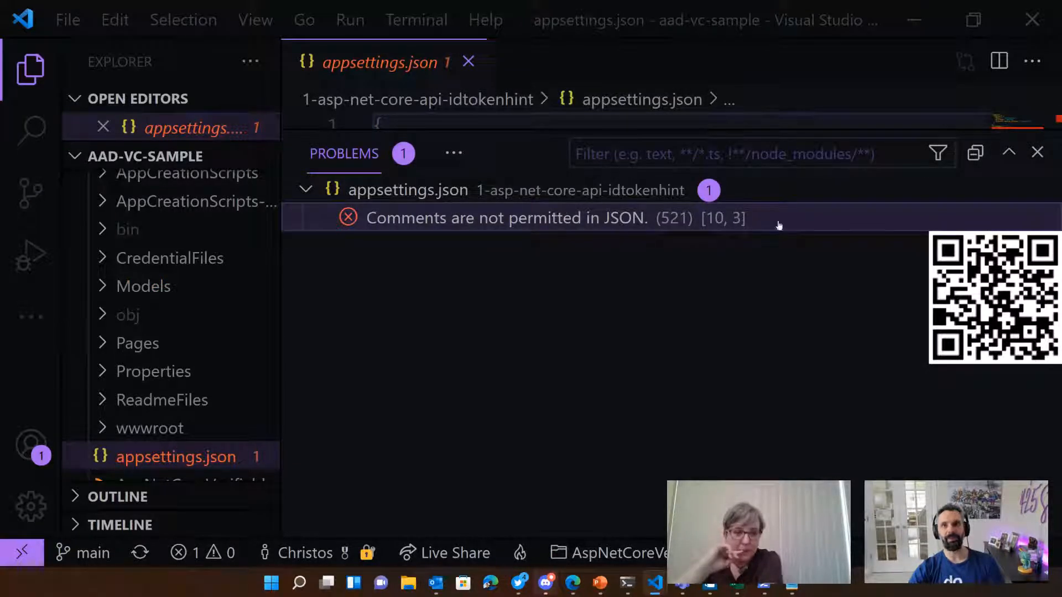
pyautogui.click(1038, 152)
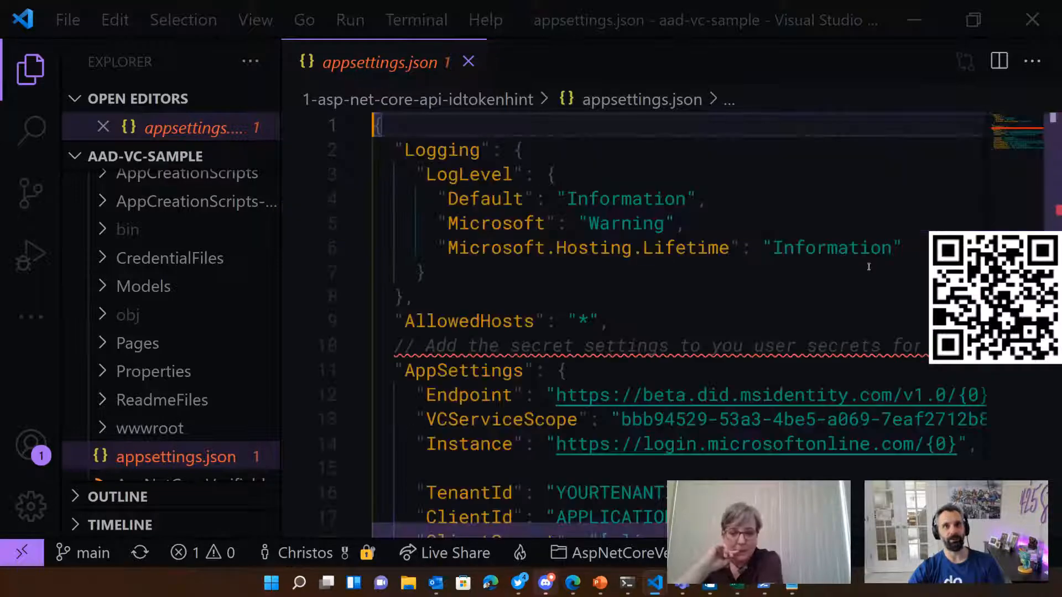
pyautogui.click(587, 356)
pyautogui.press('End')
pyautogui.hotkey('shift', 'Home')
pyautogui.press('BackSpace')
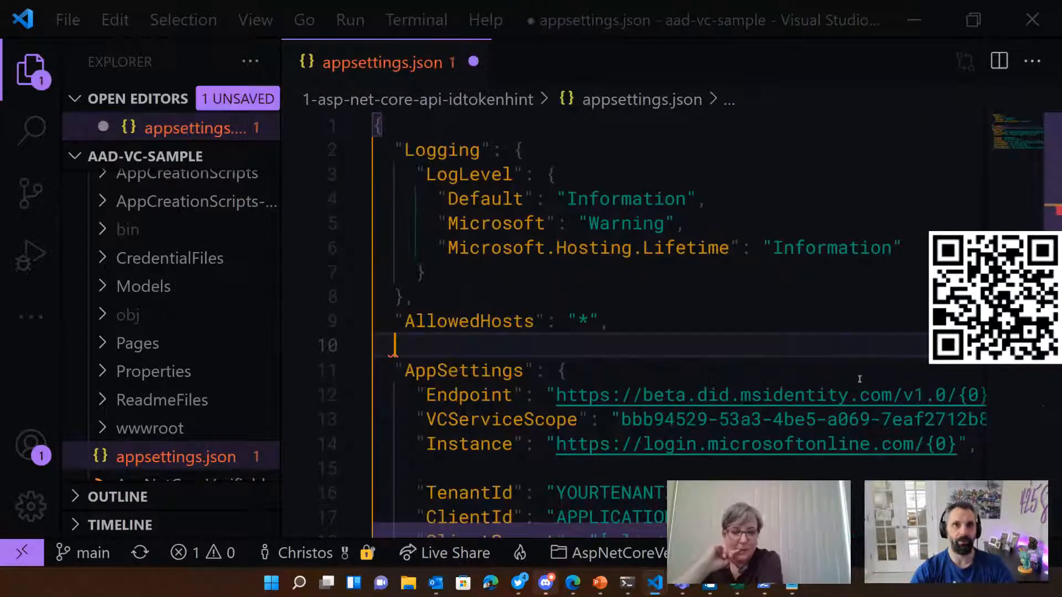
pyautogui.press('BackSpace')
pyautogui.press('BackSpace')
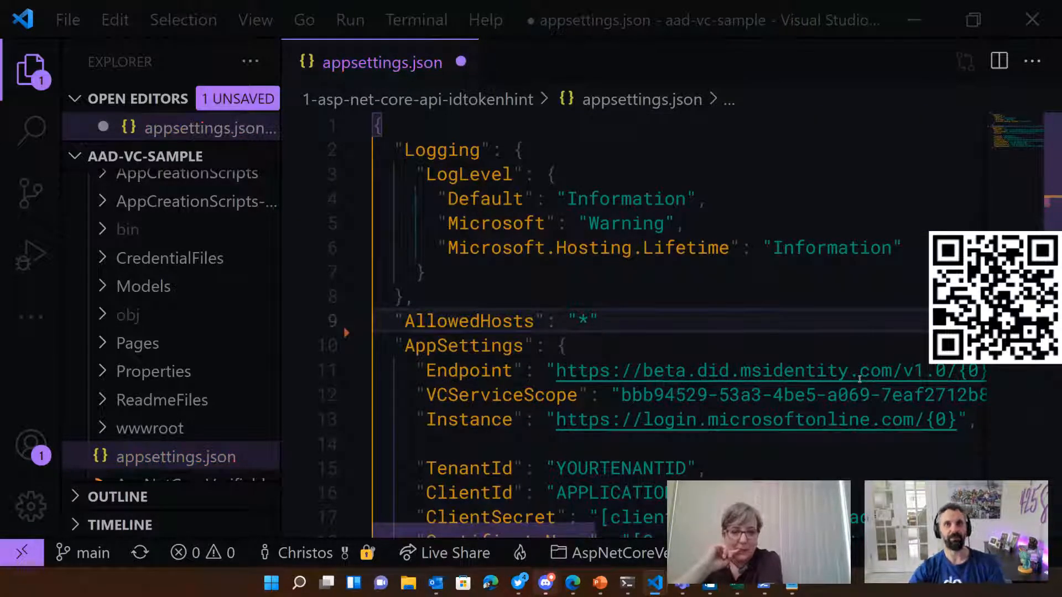
# Step: Replace the YOURTENANTID placeholder of TenantId in appsettings.json with the tenant ID copied from the Notepad notes
pyautogui.scroll(-2, 743, 362)
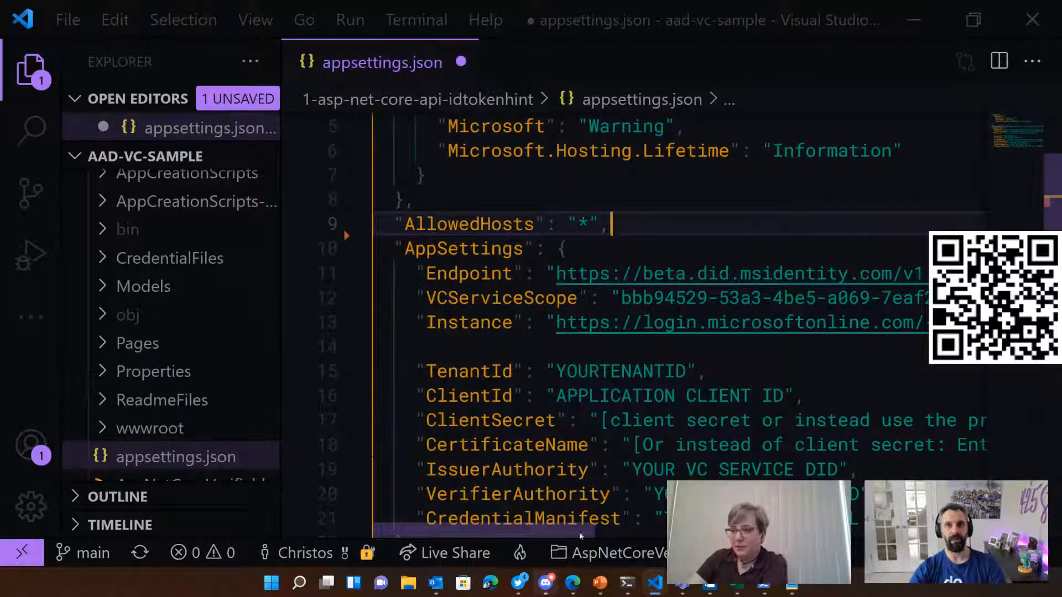
pyautogui.moveTo(581, 536)
pyautogui.mouseDown()
pyautogui.moveTo(652, 535)
pyautogui.moveTo(596, 534)
pyautogui.mouseUp()
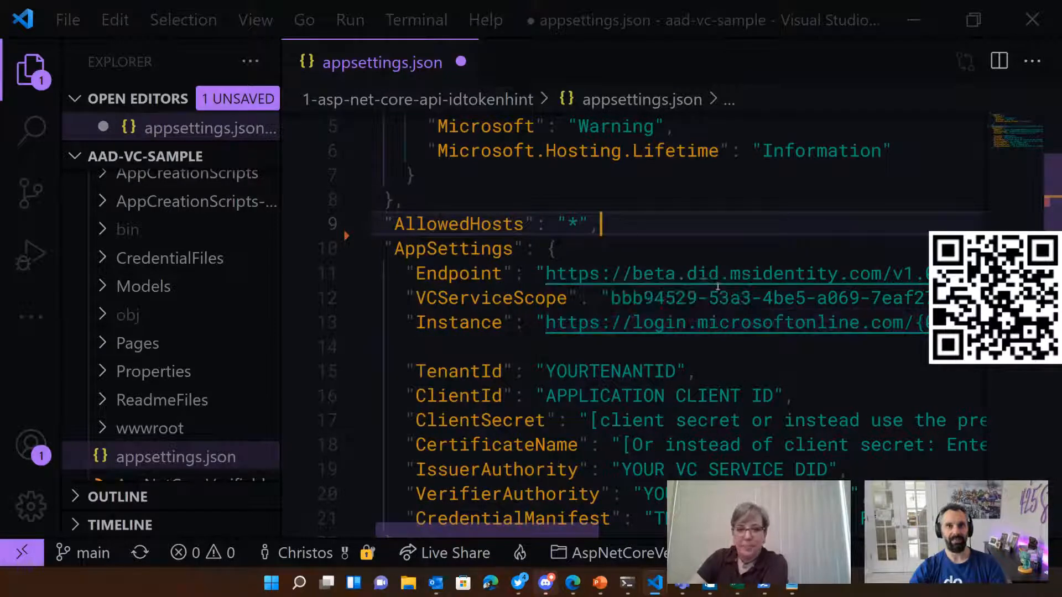
pyautogui.moveTo(564, 532); pyautogui.dragTo(578, 533)
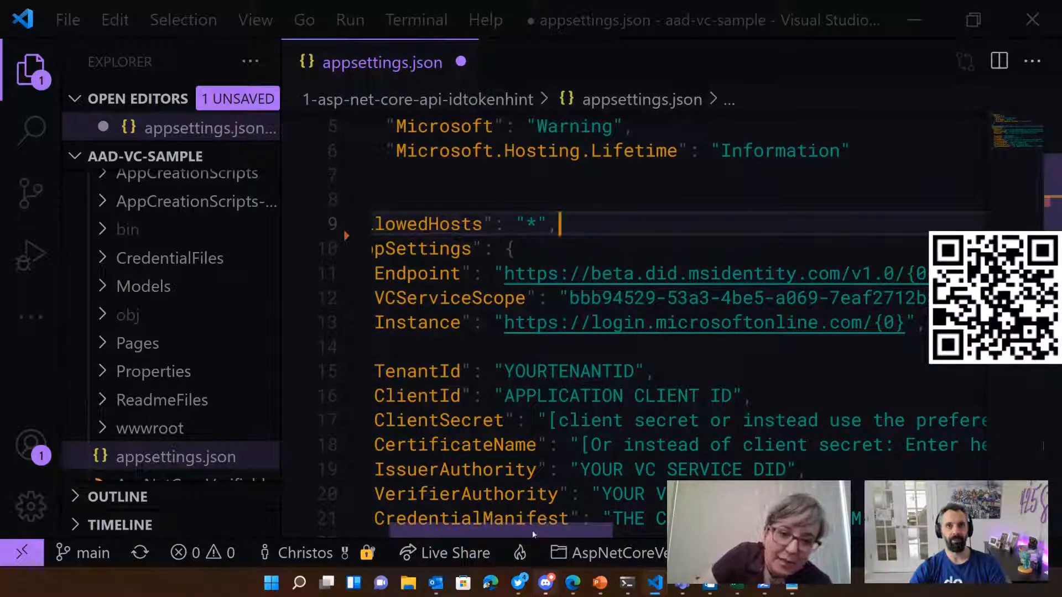
pyautogui.doubleClick(539, 372)
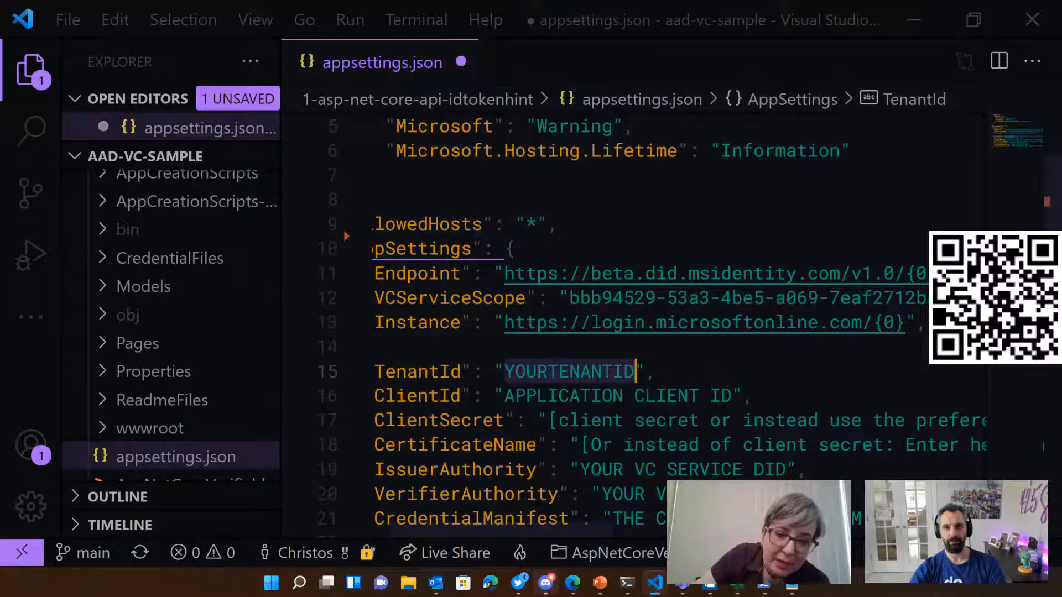
pyautogui.hotkey('alt', 'Tab')
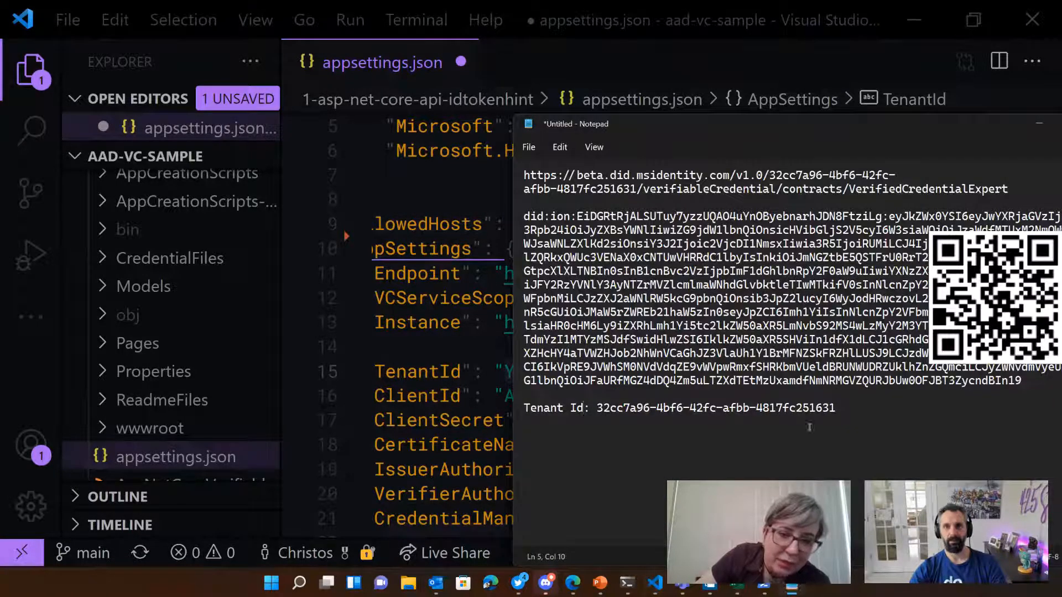
pyautogui.moveTo(837, 409); pyautogui.dragTo(605, 408)
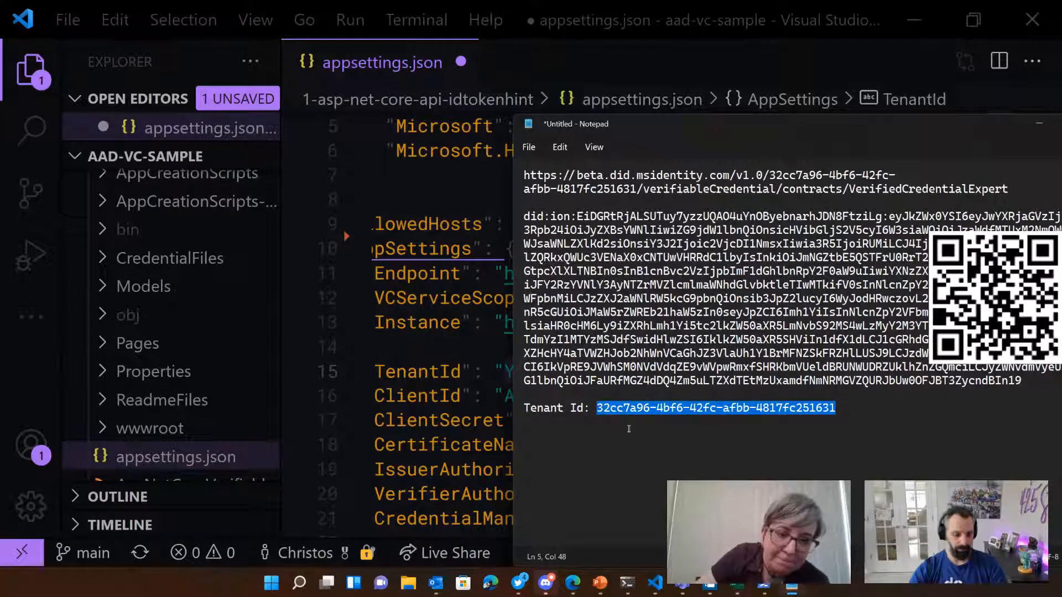
pyautogui.click(437, 346)
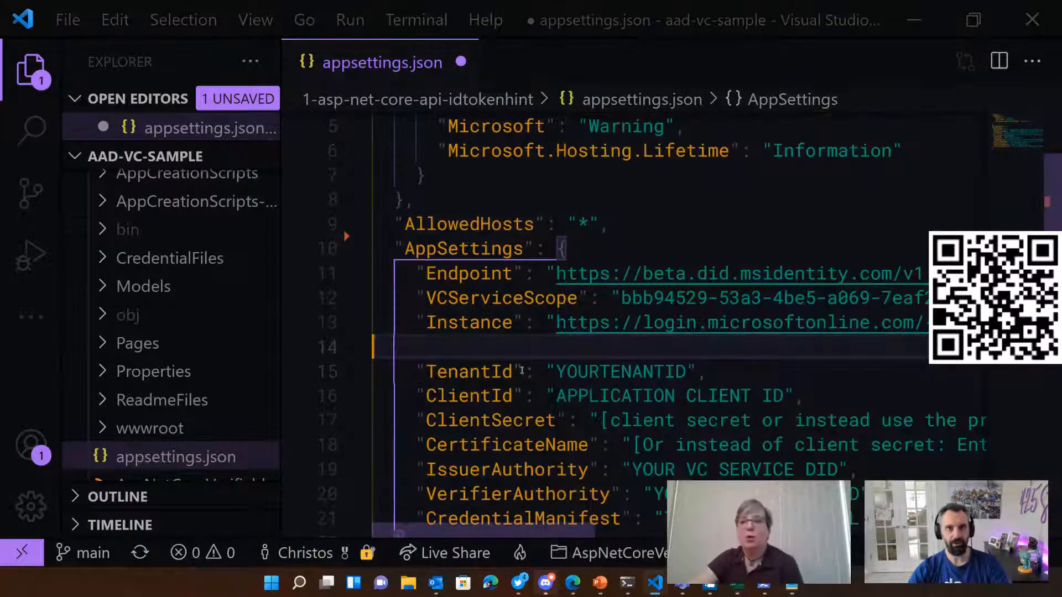
pyautogui.doubleClick(584, 370)
pyautogui.write('32cc7a96-4bf6-42fc-afbb-4817fc251631')
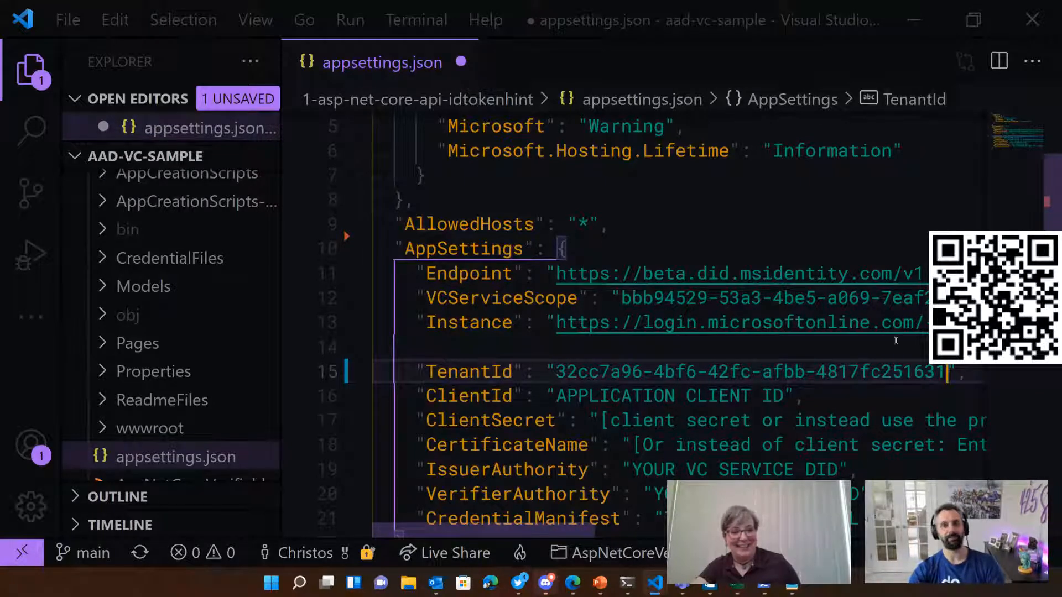
# Step: Switch to the Azure portal and open the verifiable credentials app registration's overview from all applications to get its application (client) ID
pyautogui.click(916, 15)
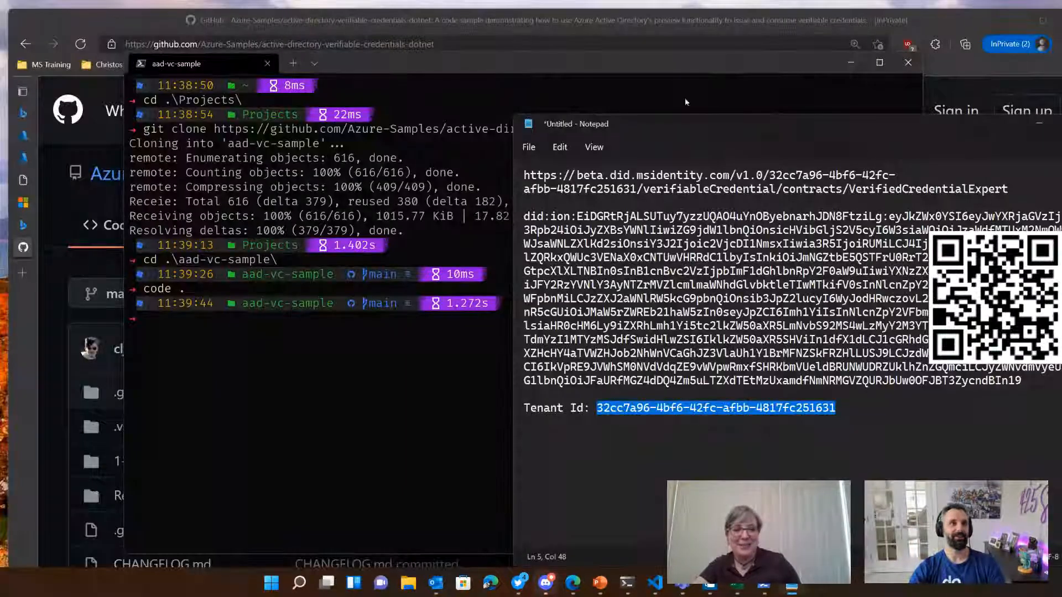
pyautogui.click(25, 159)
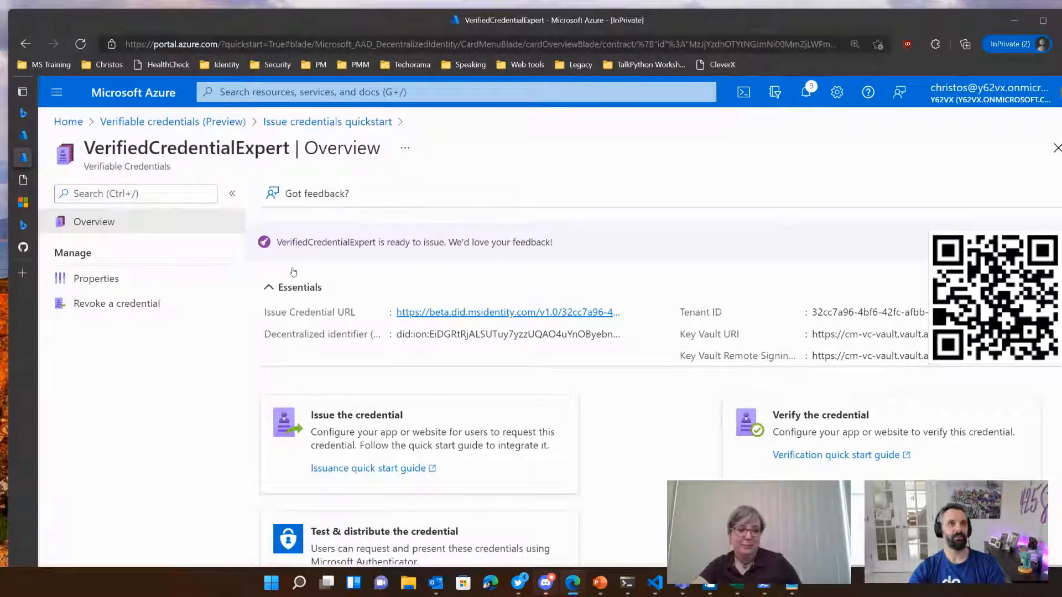
pyautogui.click(23, 136)
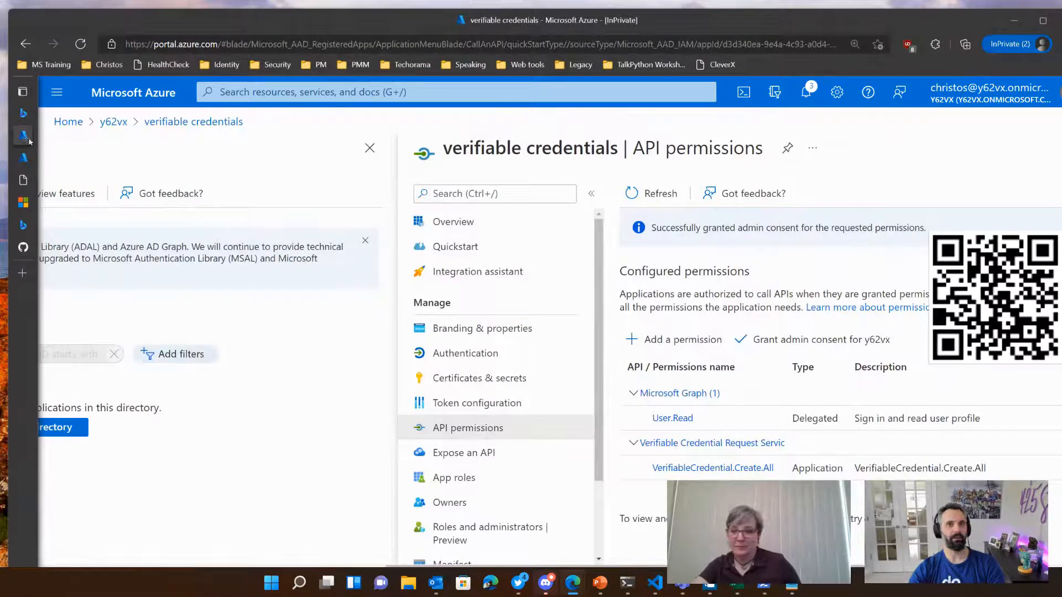
pyautogui.click(22, 158)
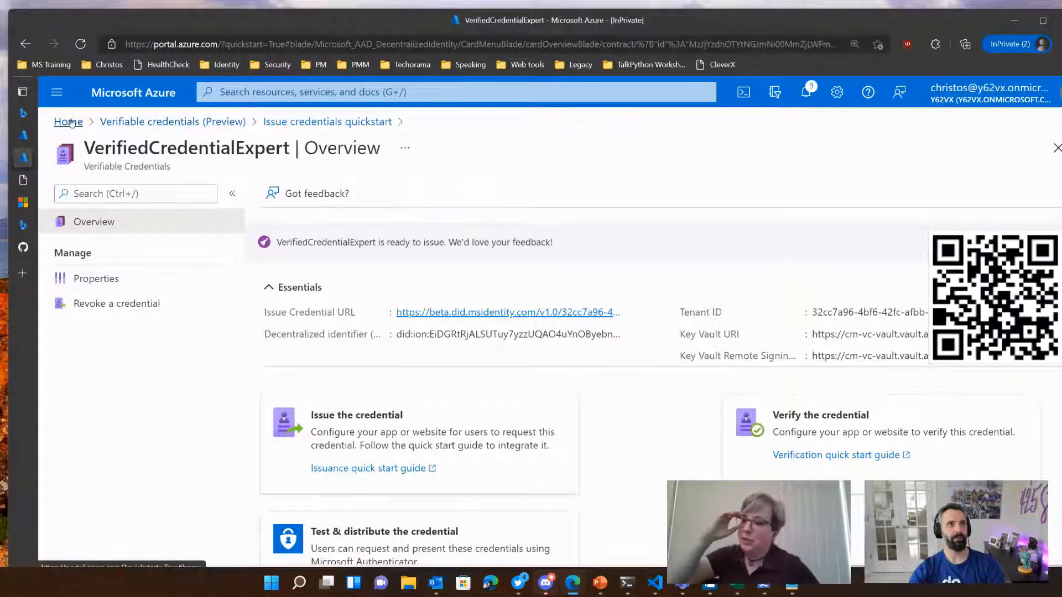
pyautogui.click(24, 136)
pyautogui.click(117, 123)
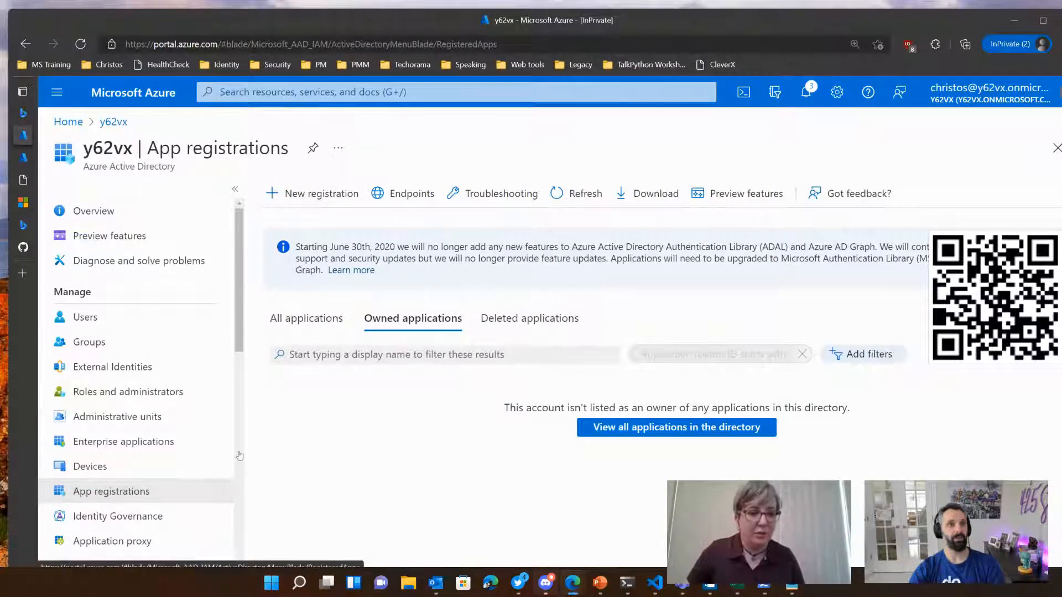
pyautogui.click(334, 321)
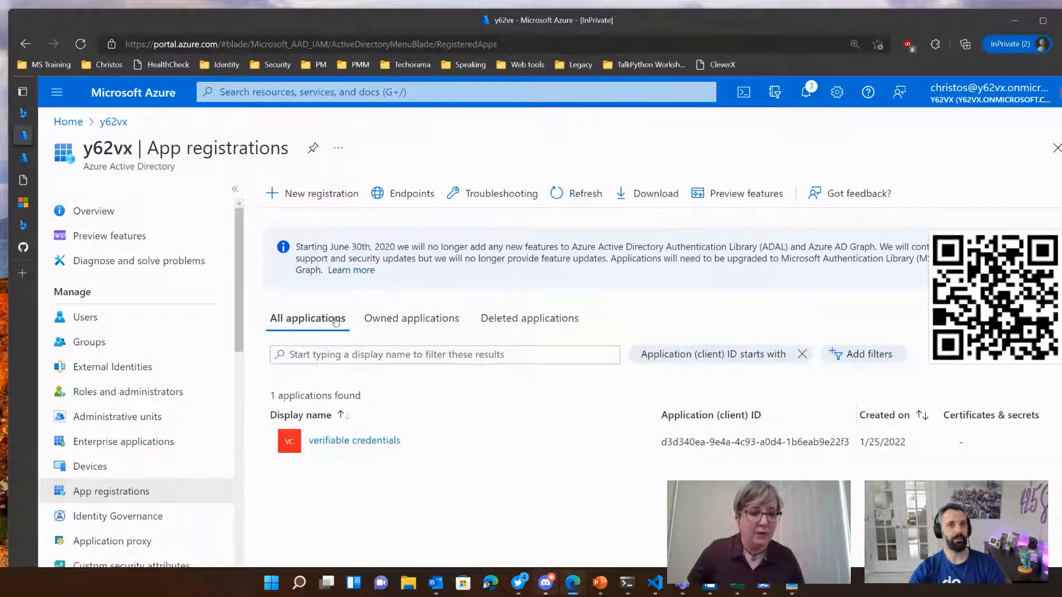
pyautogui.click(354, 440)
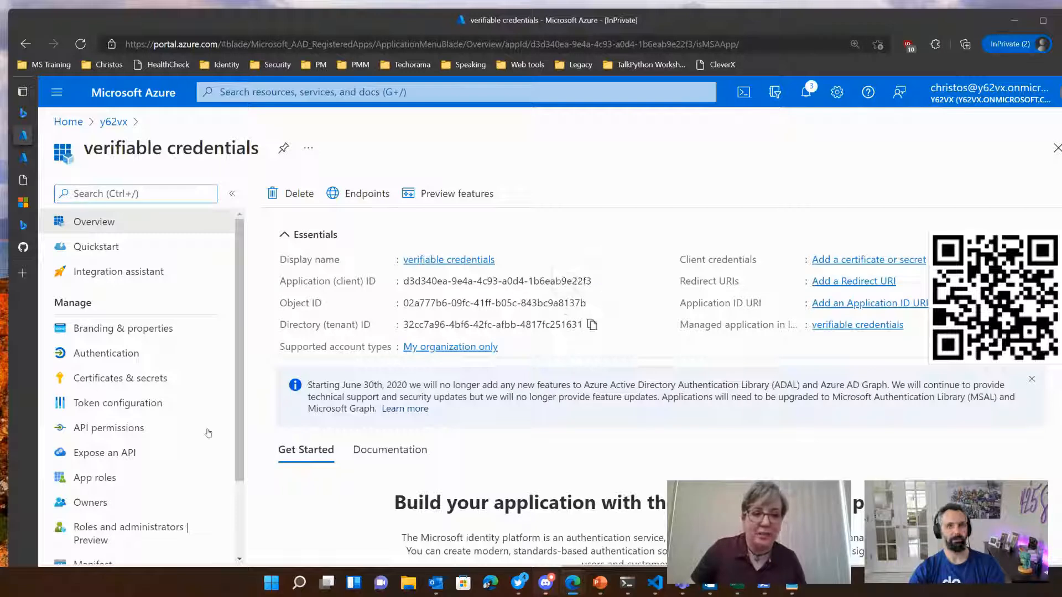
# Step: Return to Visual Studio Code and replace the ClientId placeholder in appsettings.json with the copied application (client) ID
pyautogui.click(1017, 21)
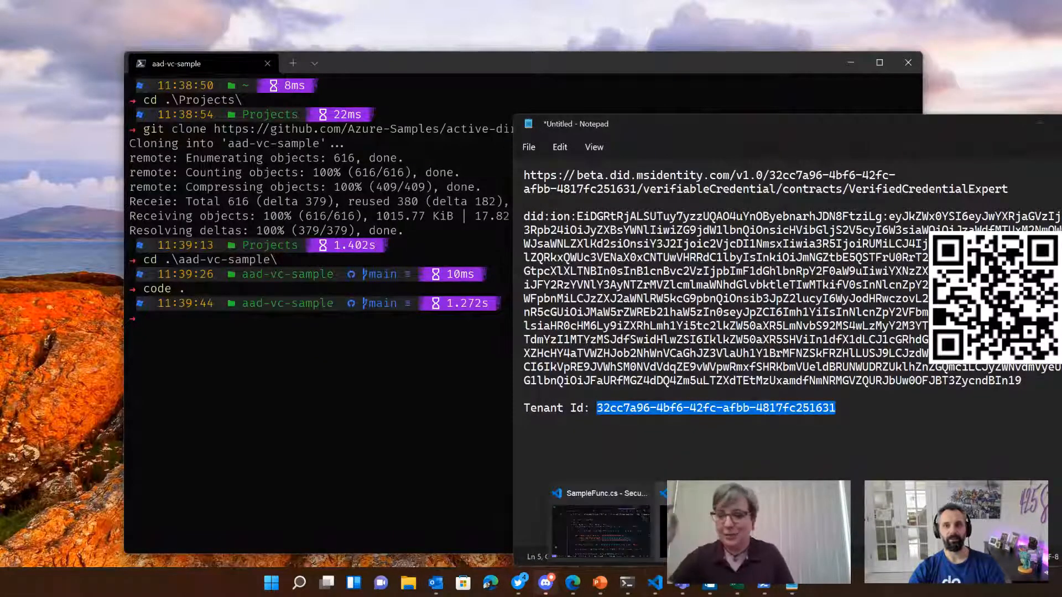
pyautogui.click(655, 583)
pyautogui.scroll(-2, 568, 354)
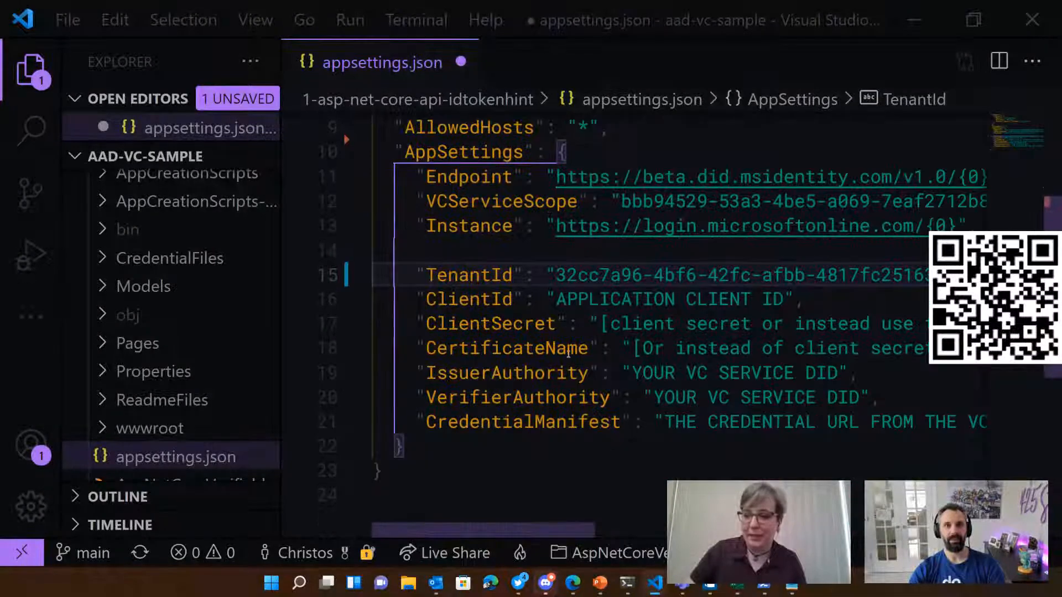
pyautogui.moveTo(557, 299); pyautogui.dragTo(784, 300)
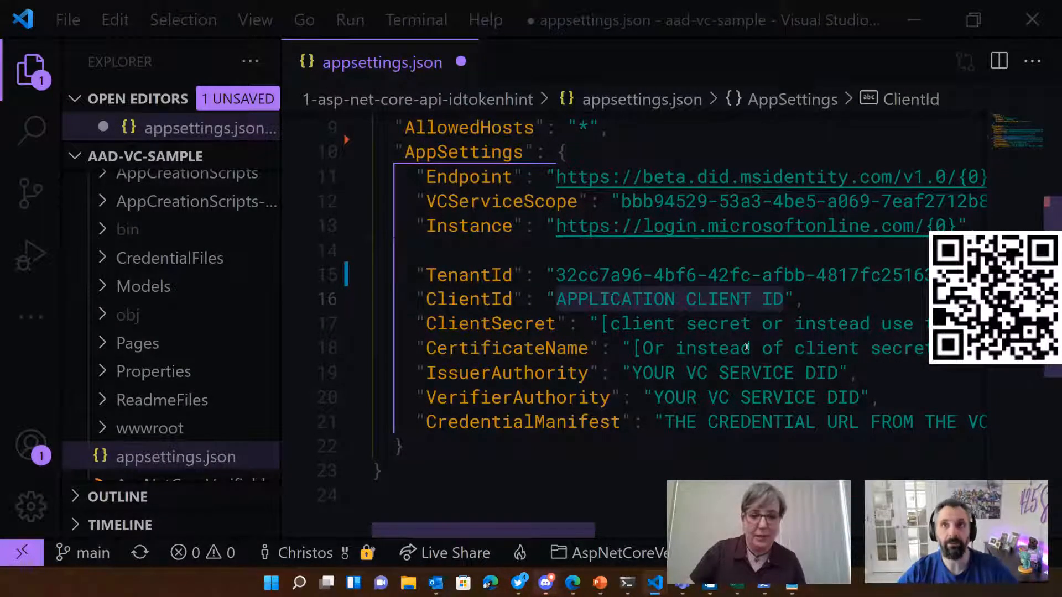
pyautogui.hotkey('ctrl', 'v')
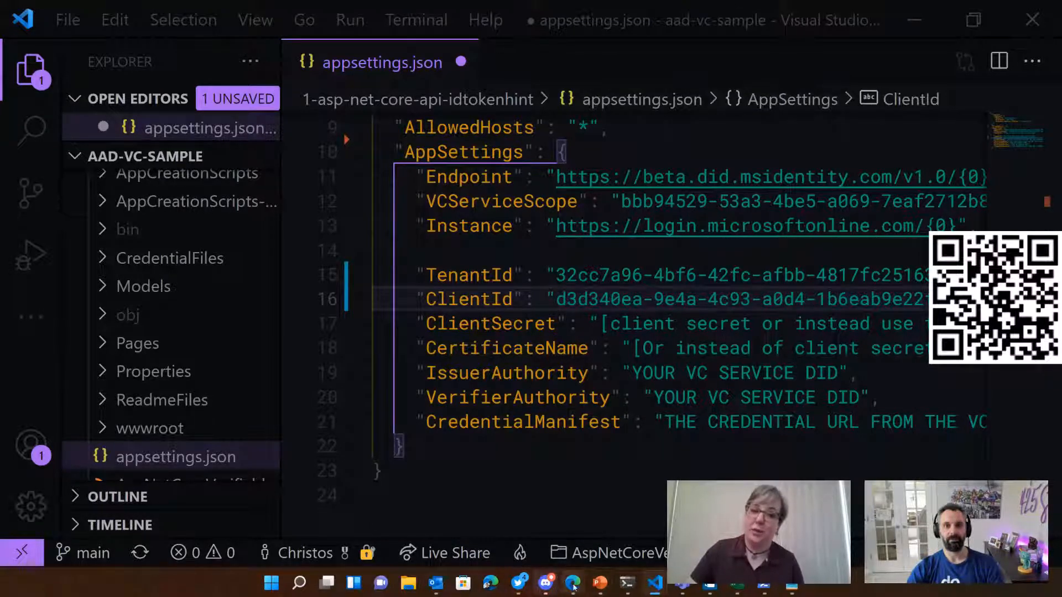
# Step: Switch back to the Azure portal and start a new client secret for the verifiable credentials app registration
pyautogui.moveTo(574, 584)
pyautogui.click(731, 523)
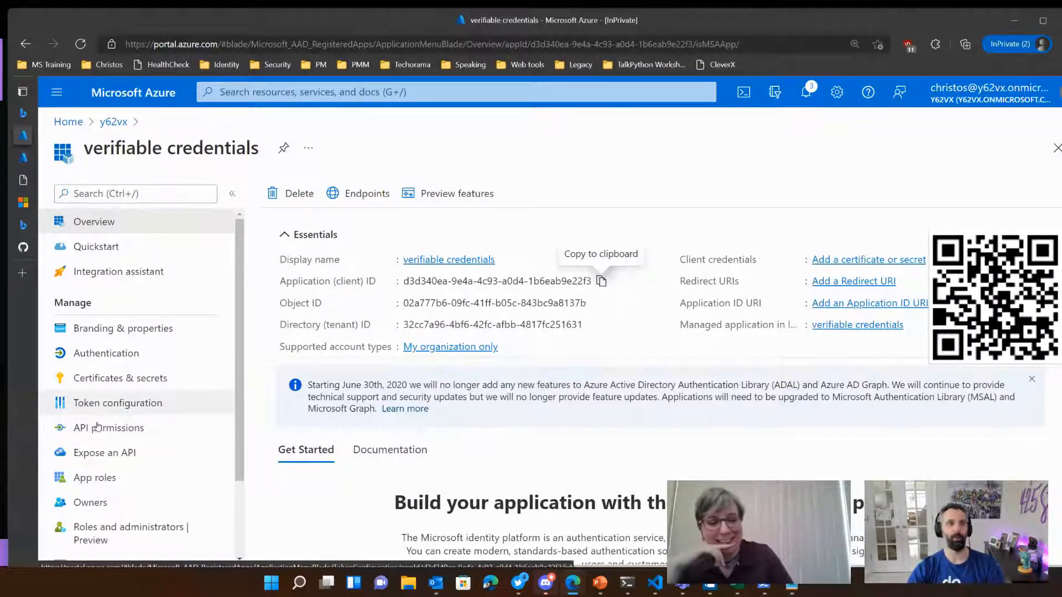
pyautogui.click(109, 382)
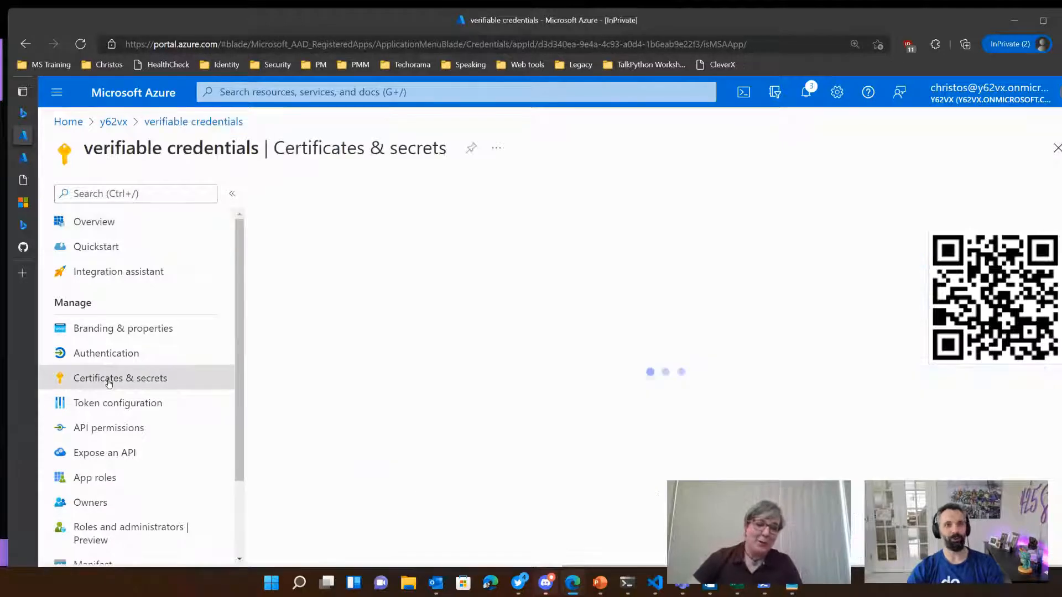
pyautogui.click(306, 414)
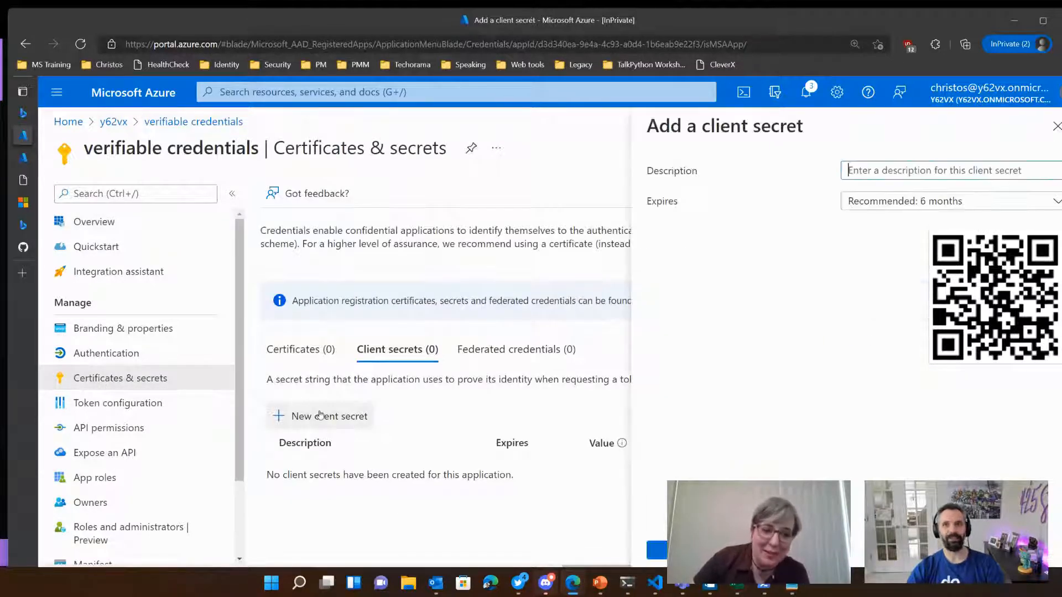
# Step: Give the new client secret a custom expiry that starts on 01/25/2022 and ends on 01/26/2022
pyautogui.click(947, 201)
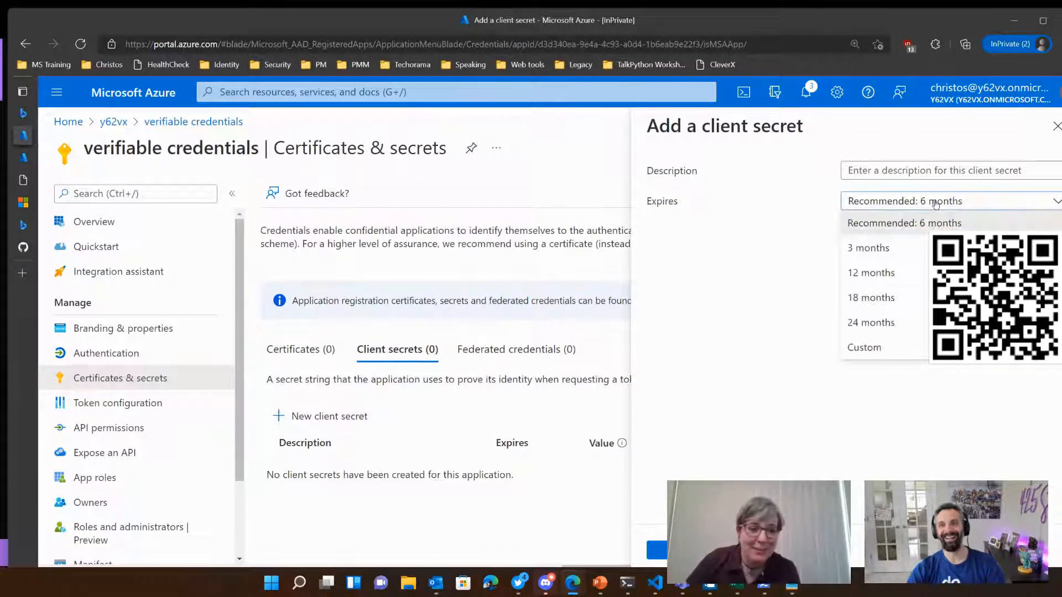
pyautogui.click(866, 350)
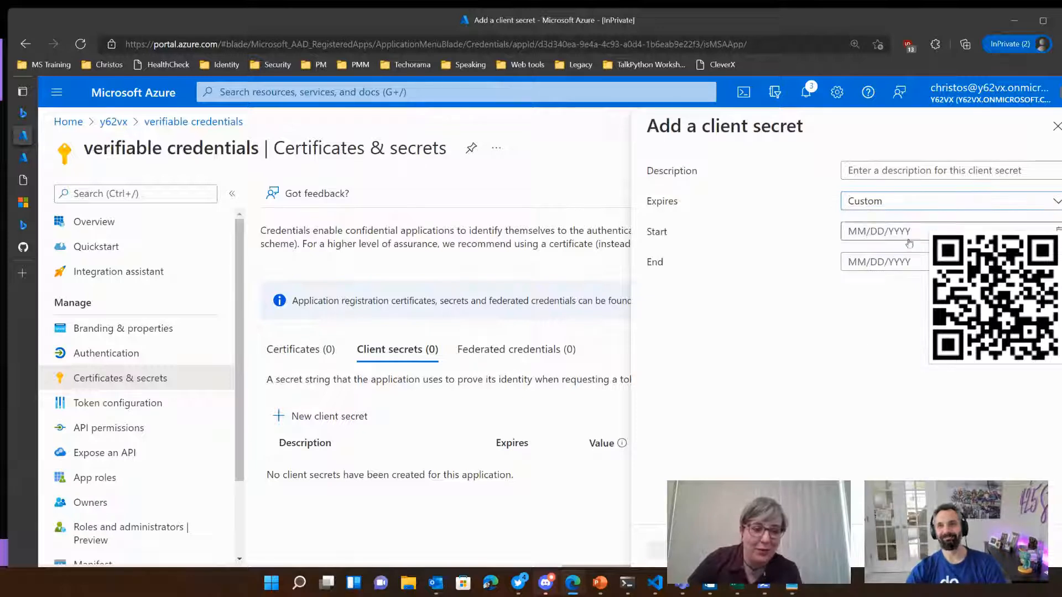
pyautogui.click(880, 231)
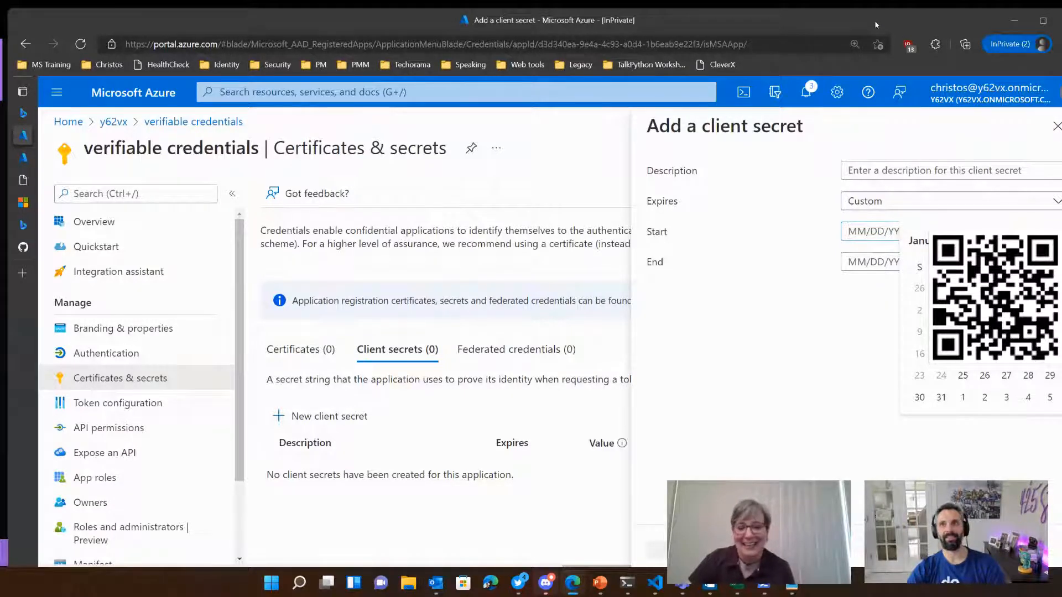
pyautogui.moveTo(875, 20); pyautogui.dragTo(840, 25)
pyautogui.click(929, 381)
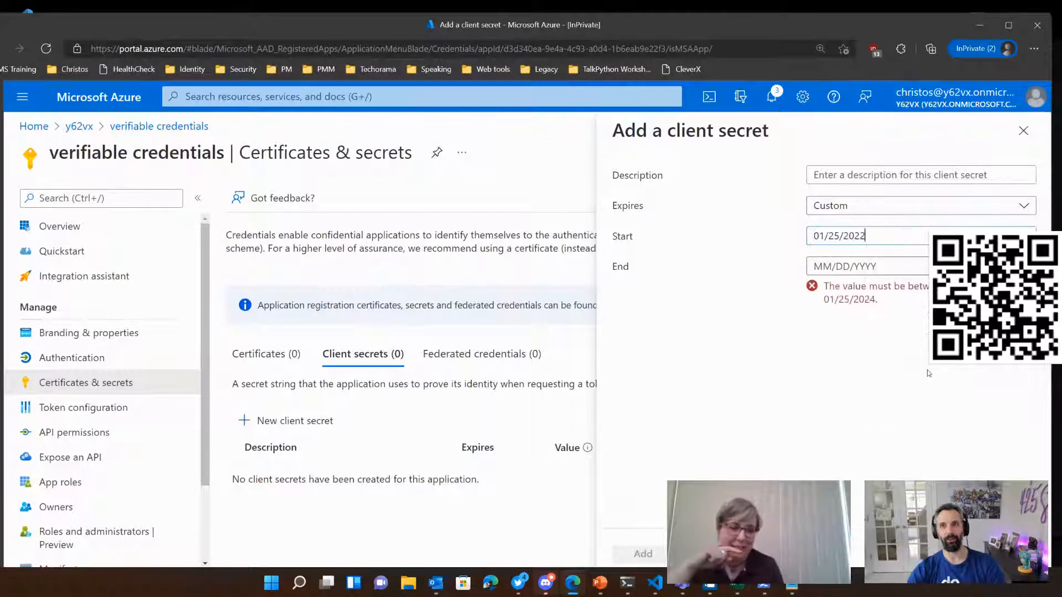
pyautogui.click(863, 267)
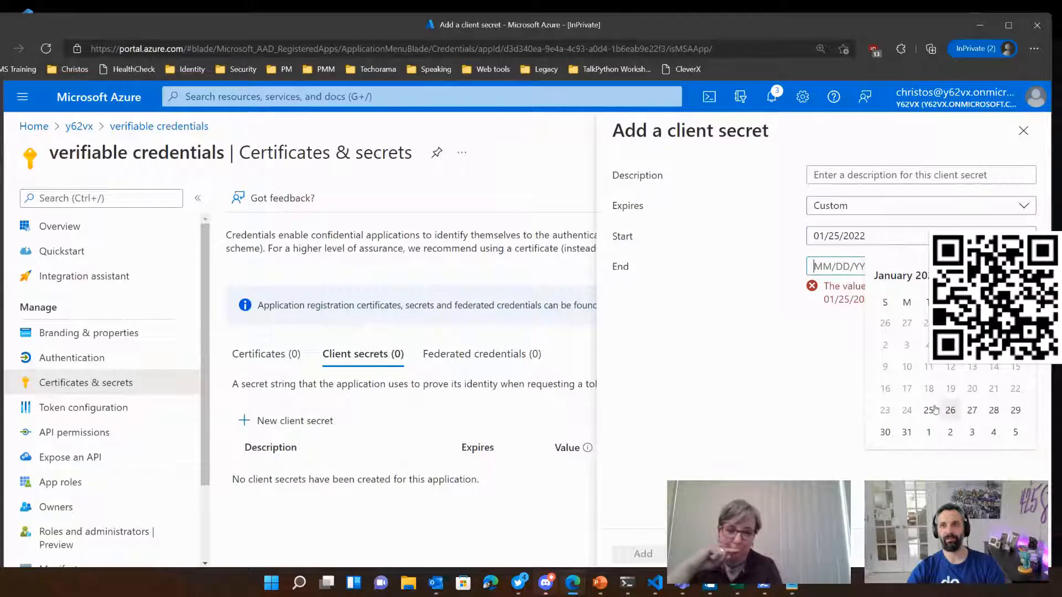
pyautogui.click(952, 411)
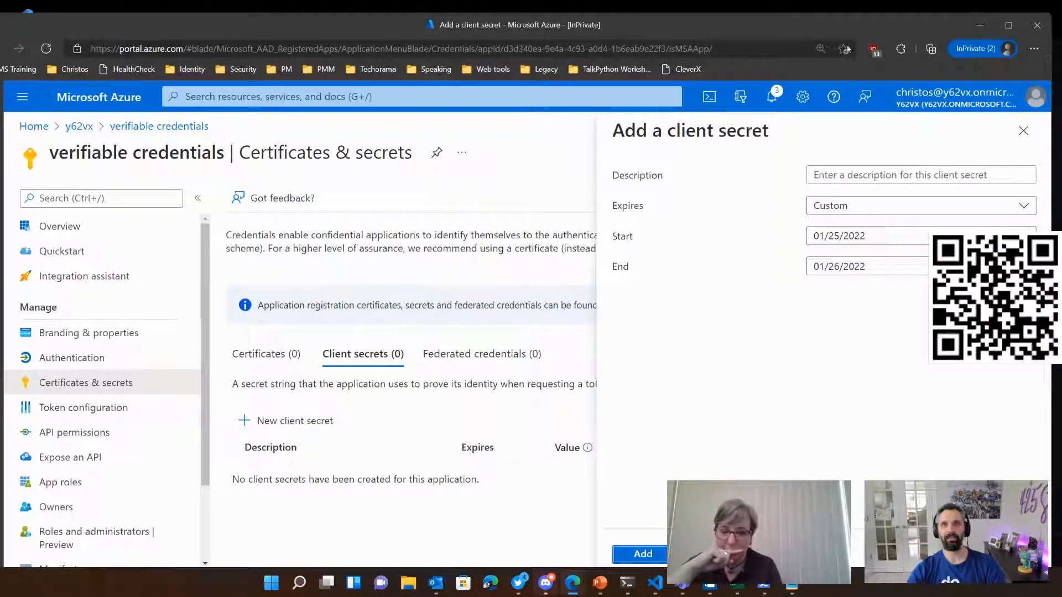
# Step: Shrink the browser window and move it over the code editor so the whole client secret form fits on screen
pyautogui.click(1009, 25)
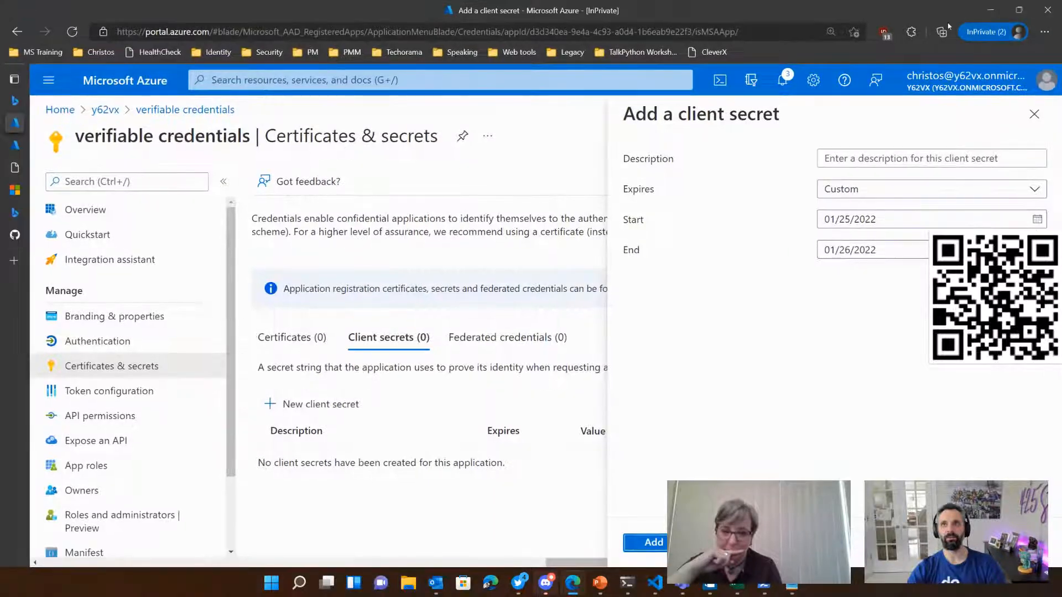
pyautogui.click(1019, 10)
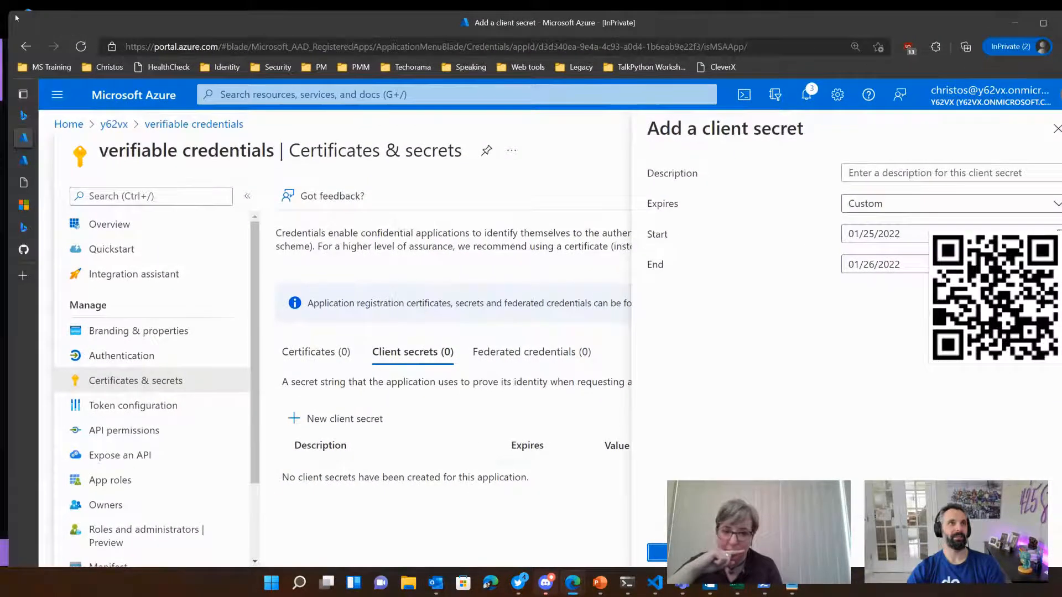
pyautogui.moveTo(15, 18); pyautogui.dragTo(368, 160)
pyautogui.moveTo(503, 188); pyautogui.dragTo(274, 104)
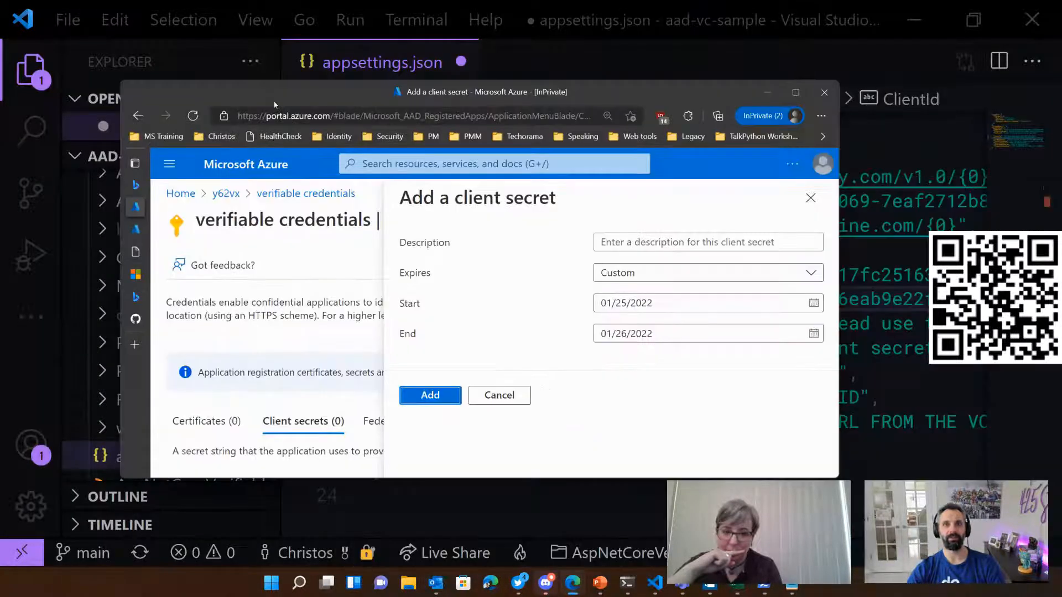
# Step: Create the client secret with the configured custom expiry and bring up its entry in the client secrets list
pyautogui.click(442, 399)
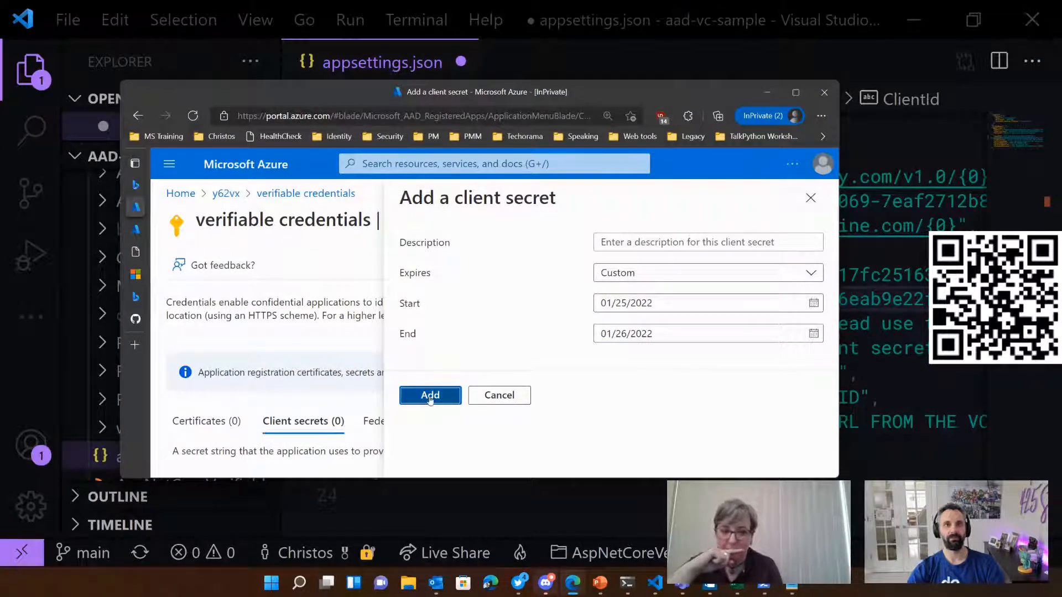
pyautogui.scroll(-2, 551, 422)
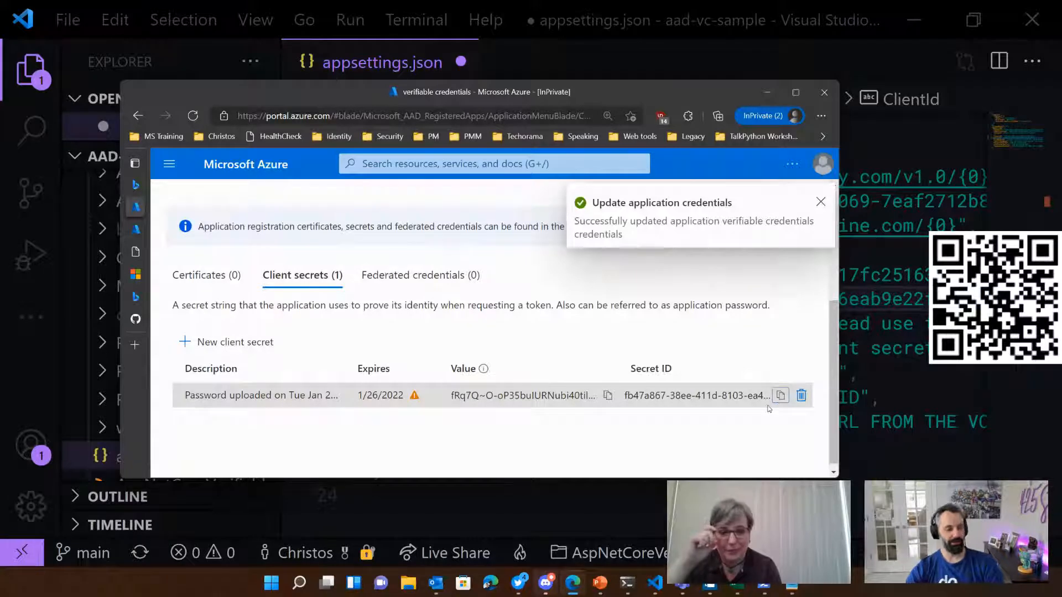
# Step: Return to Visual Studio Code and replace the ClientSecret placeholder in appsettings.json with the copied secret ID
pyautogui.click(918, 400)
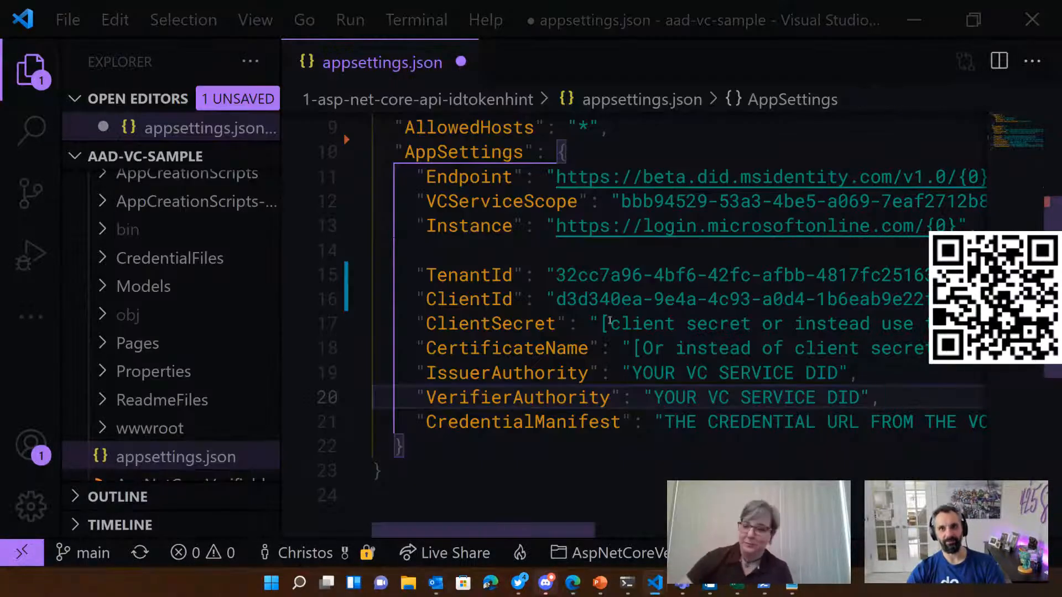
pyautogui.moveTo(601, 325); pyautogui.dragTo(881, 332)
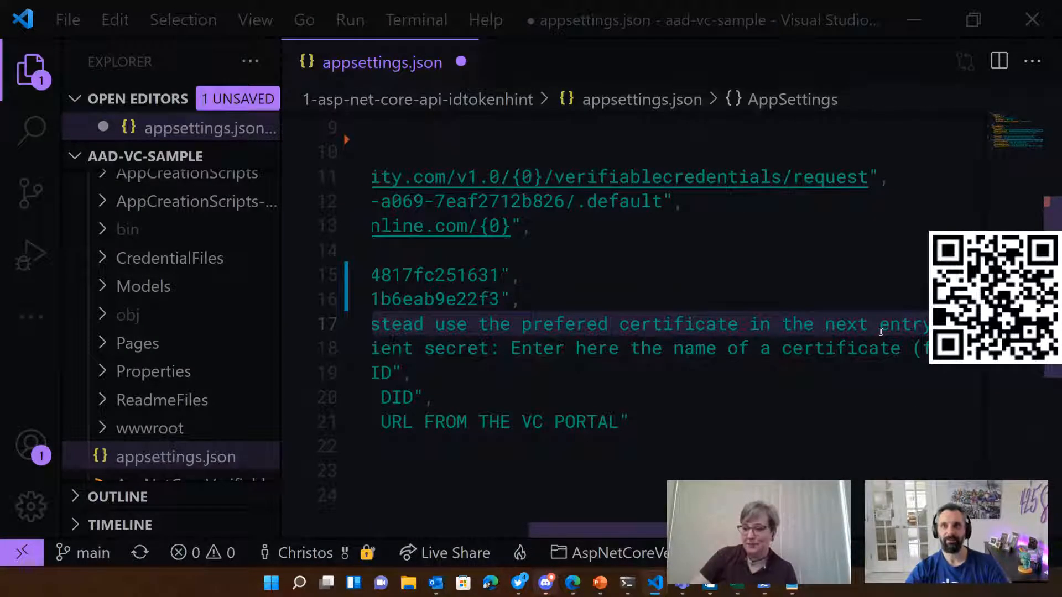
pyautogui.hotkey('ctrl', 'v')
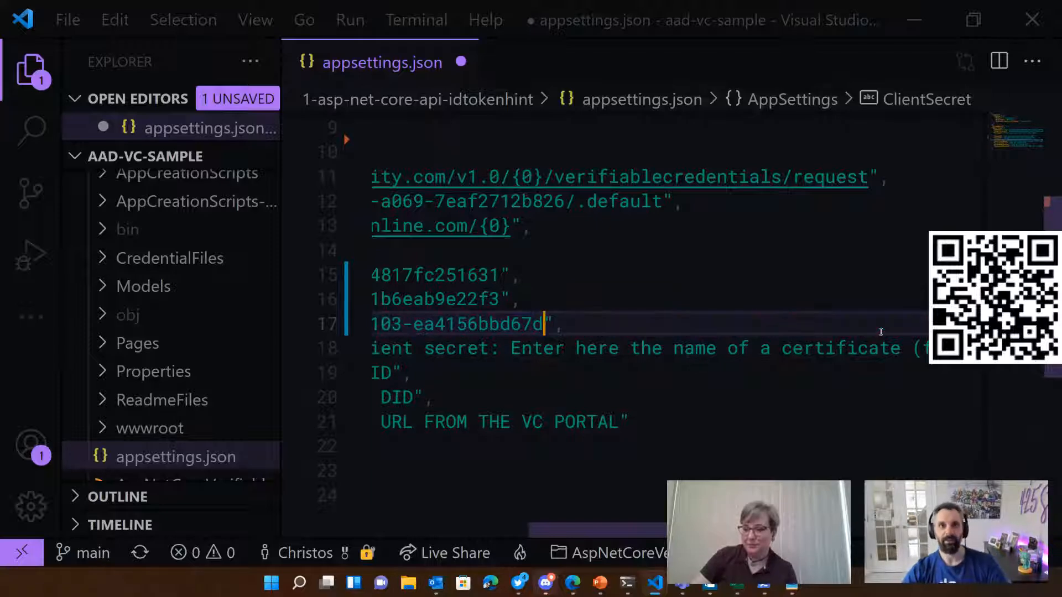
pyautogui.moveTo(614, 536); pyautogui.dragTo(464, 534)
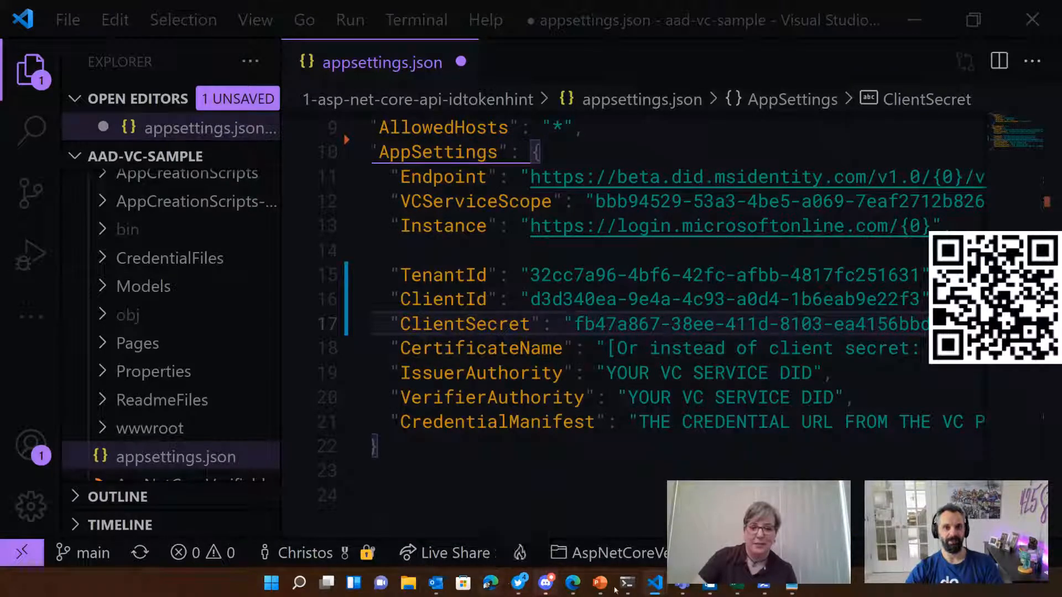
# Step: Copy the client secret's value from the Azure portal and use it to replace the ClientSecret entry in appsettings.json
pyautogui.moveTo(574, 585)
pyautogui.click(719, 525)
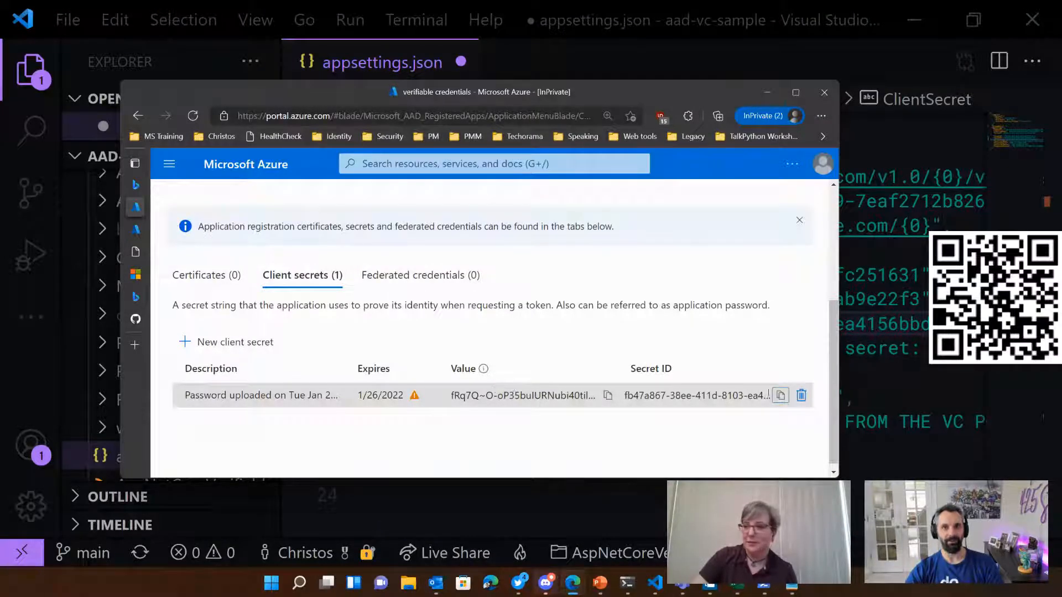
pyautogui.hotkey('alt', 'Tab')
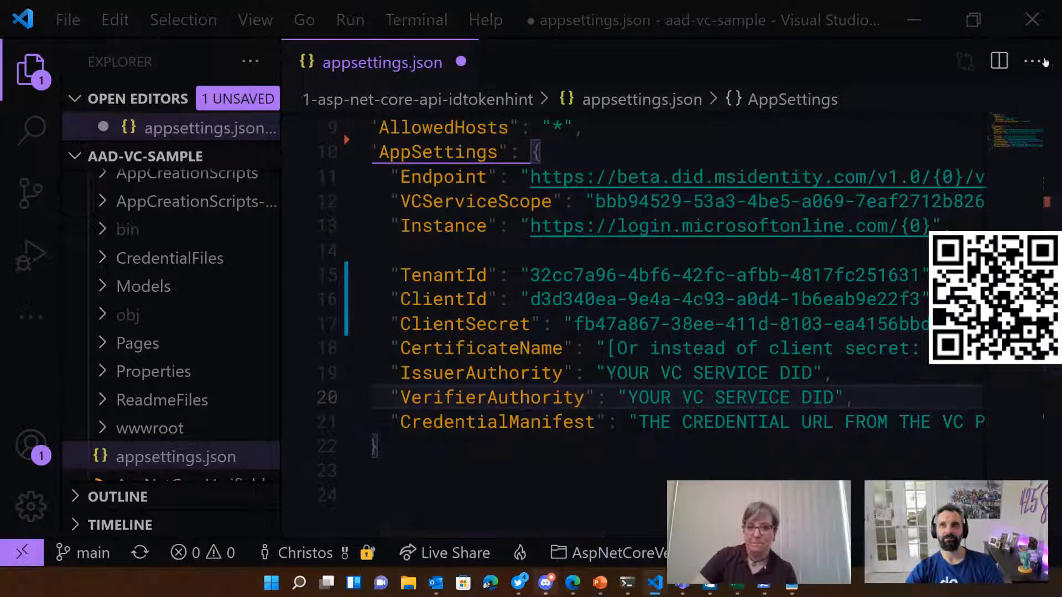
pyautogui.click(974, 20)
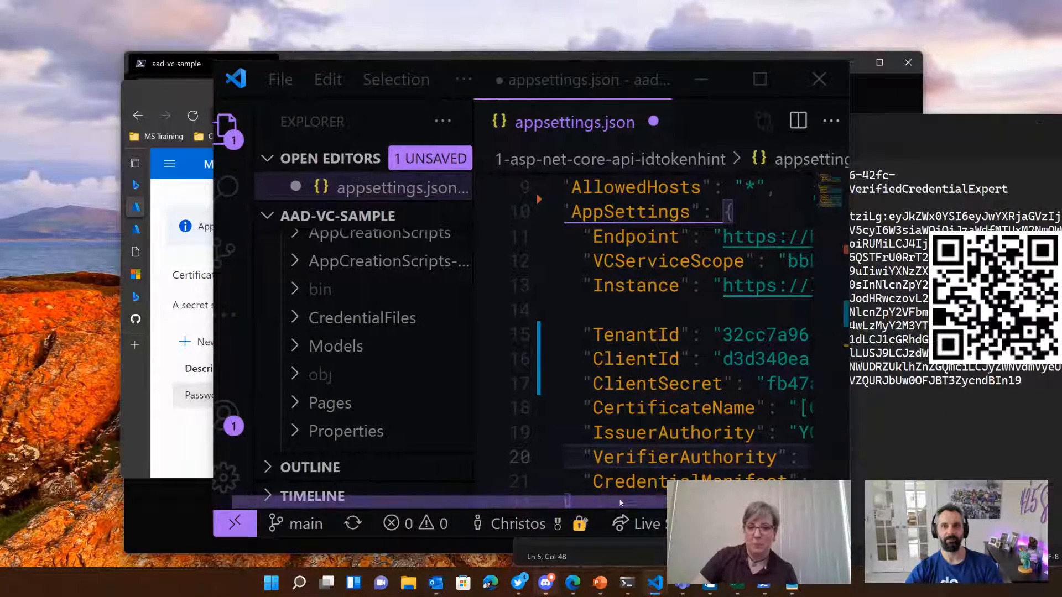
pyautogui.moveTo(770, 382); pyautogui.dragTo(871, 393)
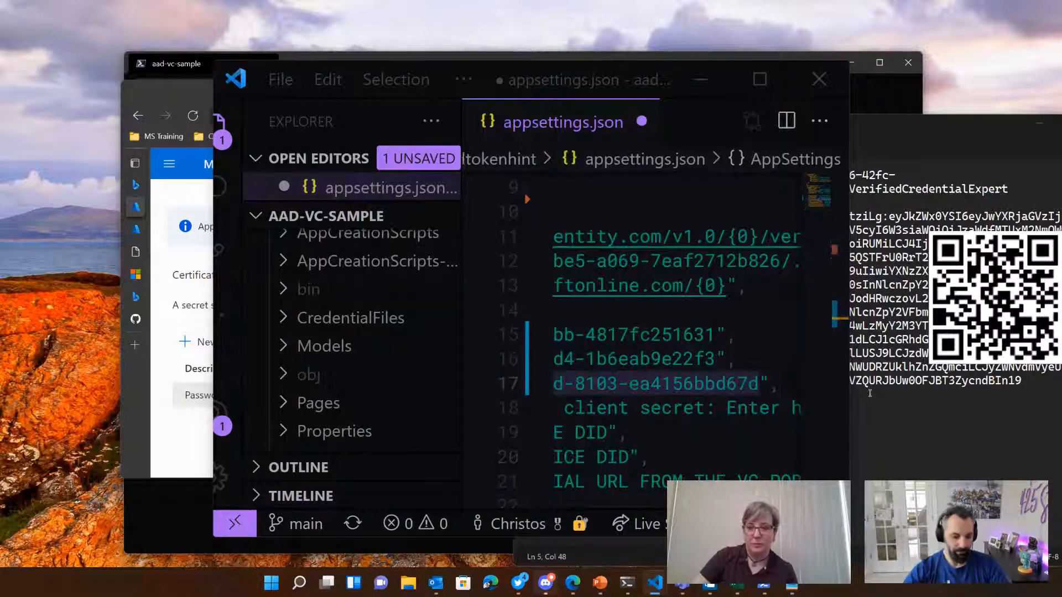
pyautogui.hotkey('ctrl', 'v')
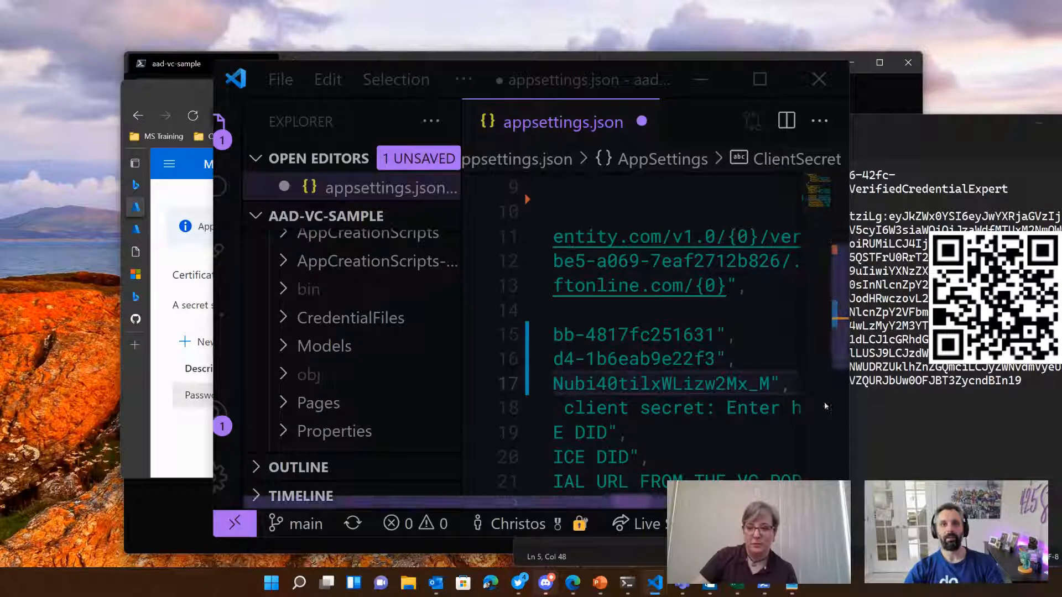
pyautogui.scroll(-2, 635, 442)
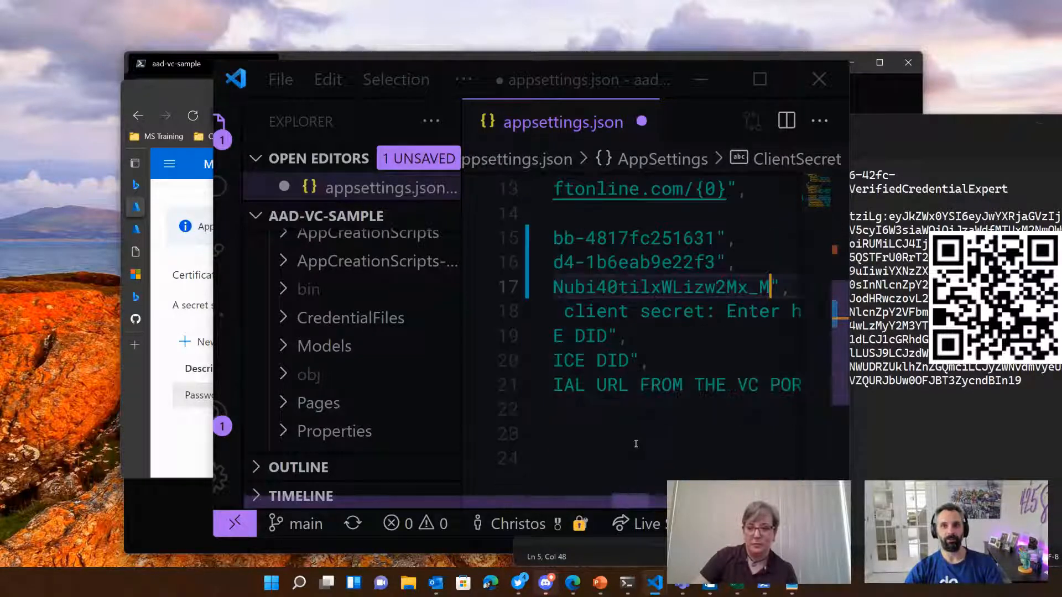
pyautogui.moveTo(625, 503); pyautogui.dragTo(379, 476)
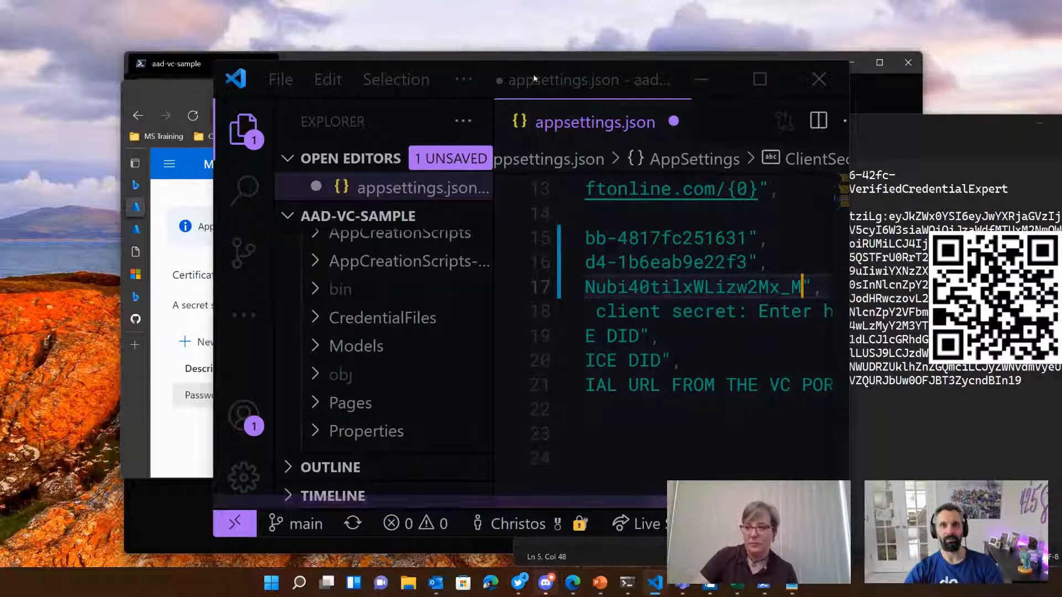
pyautogui.click(760, 79)
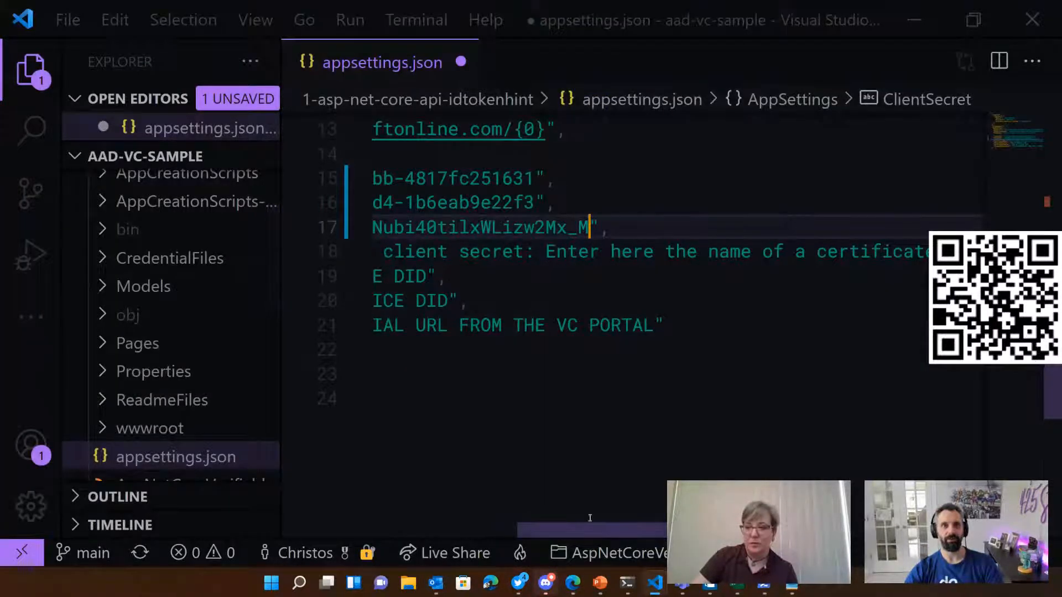
pyautogui.hscroll(-6, 589, 227)
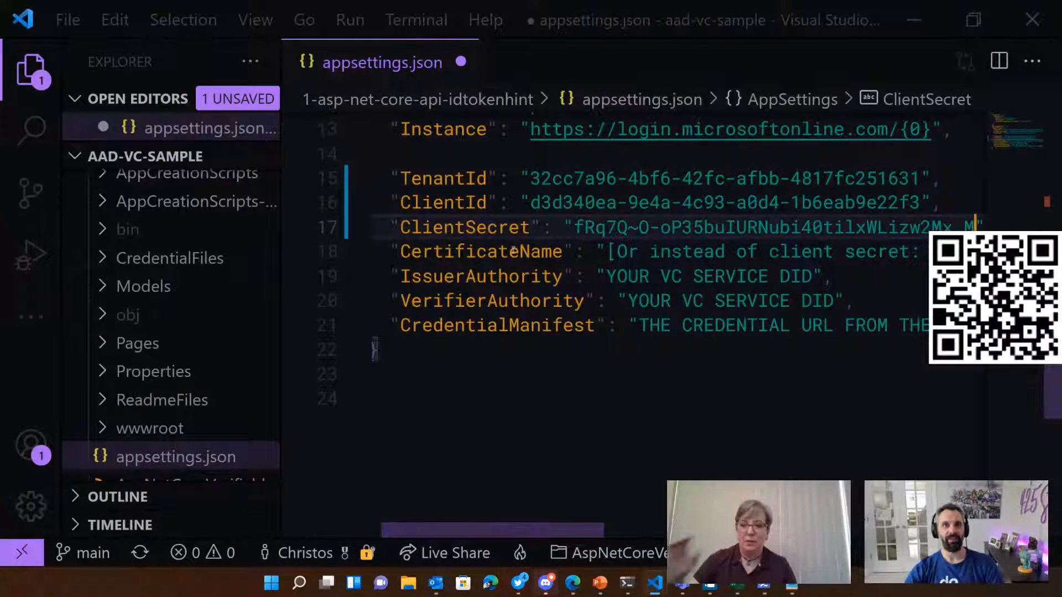
# Step: Replace the IssuerAuthority placeholder with the full did:ion decentralized identifier copied from the Notepad notes
pyautogui.moveTo(607, 277); pyautogui.dragTo(813, 276)
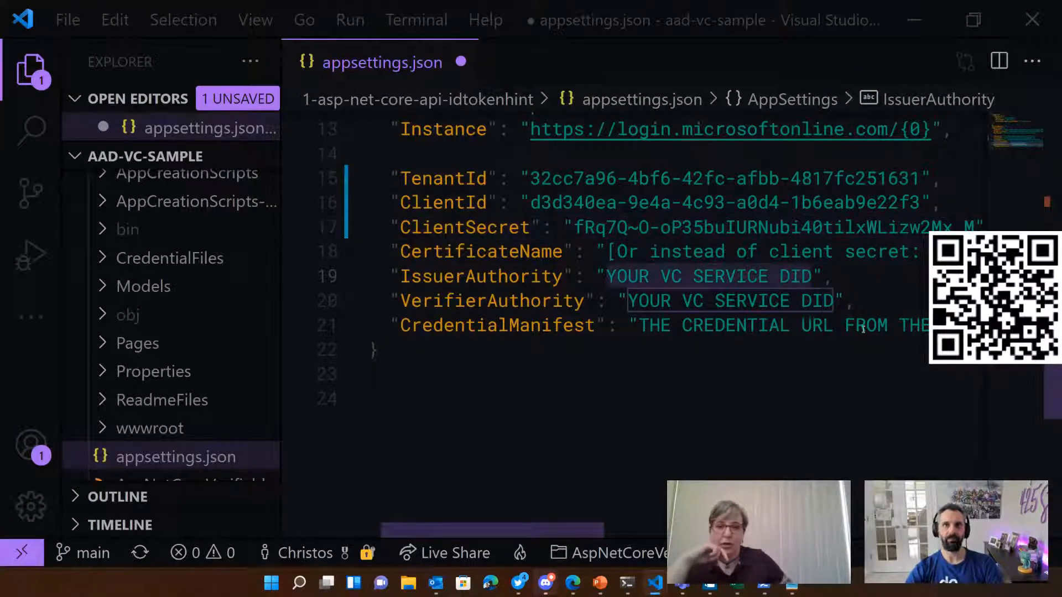
pyautogui.press('BackSpace')
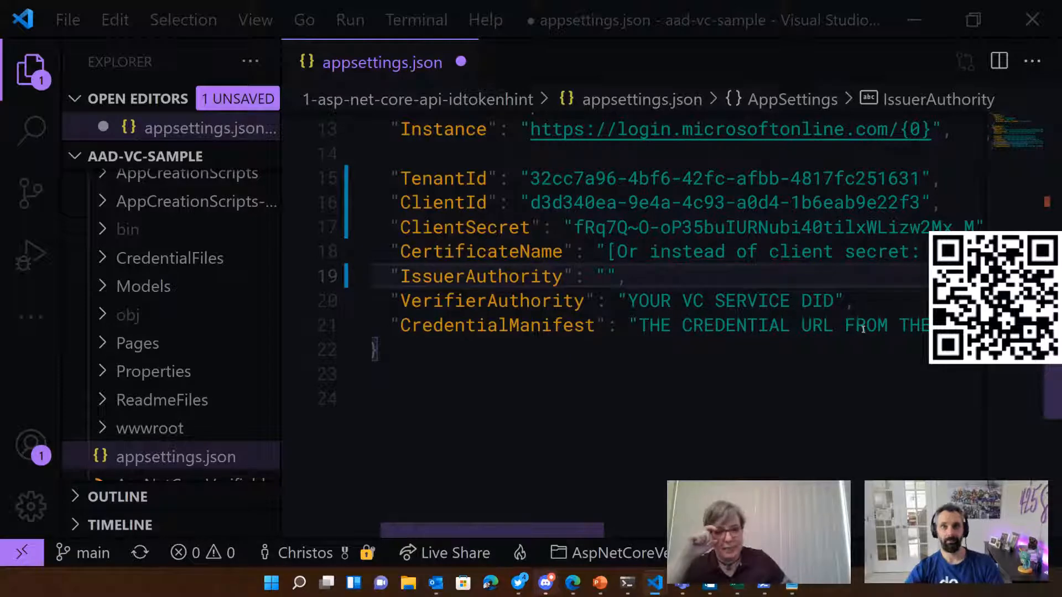
pyautogui.click(792, 585)
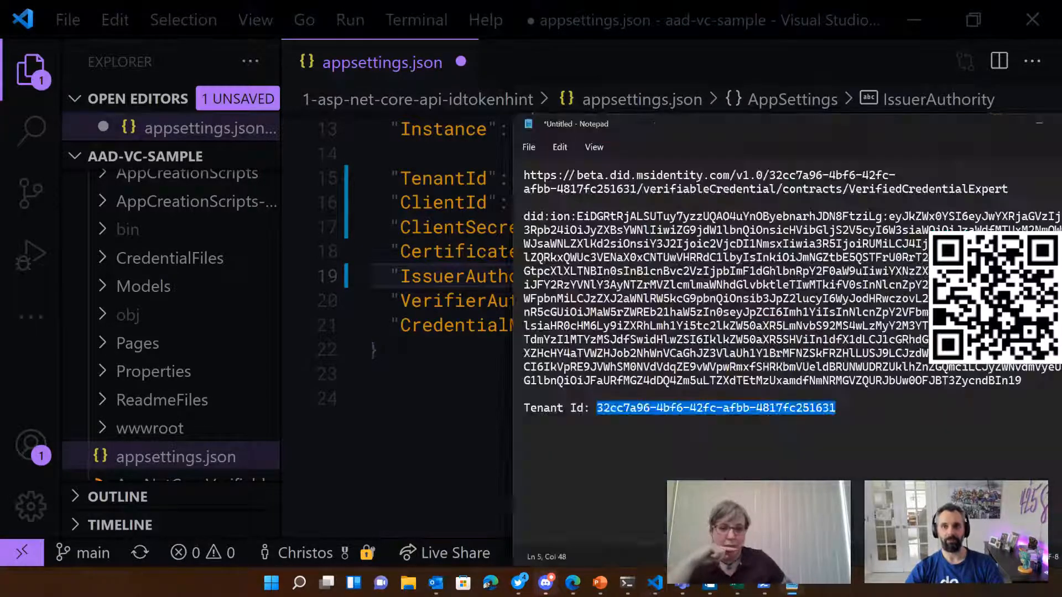
pyautogui.click(712, 347)
pyautogui.moveTo(1035, 376); pyautogui.dragTo(518, 220)
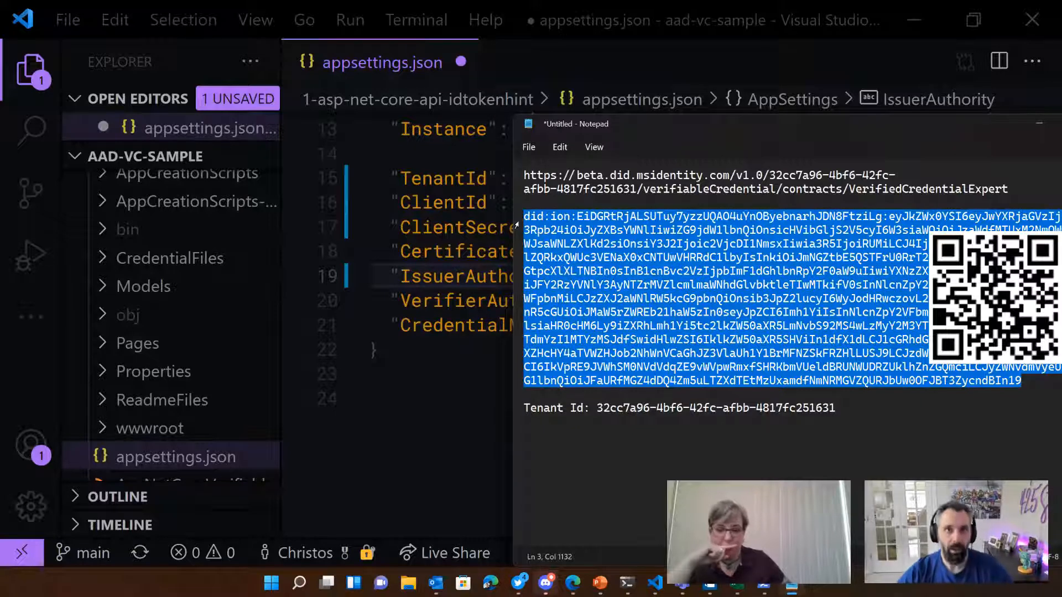
pyautogui.click(476, 412)
pyautogui.click(636, 272)
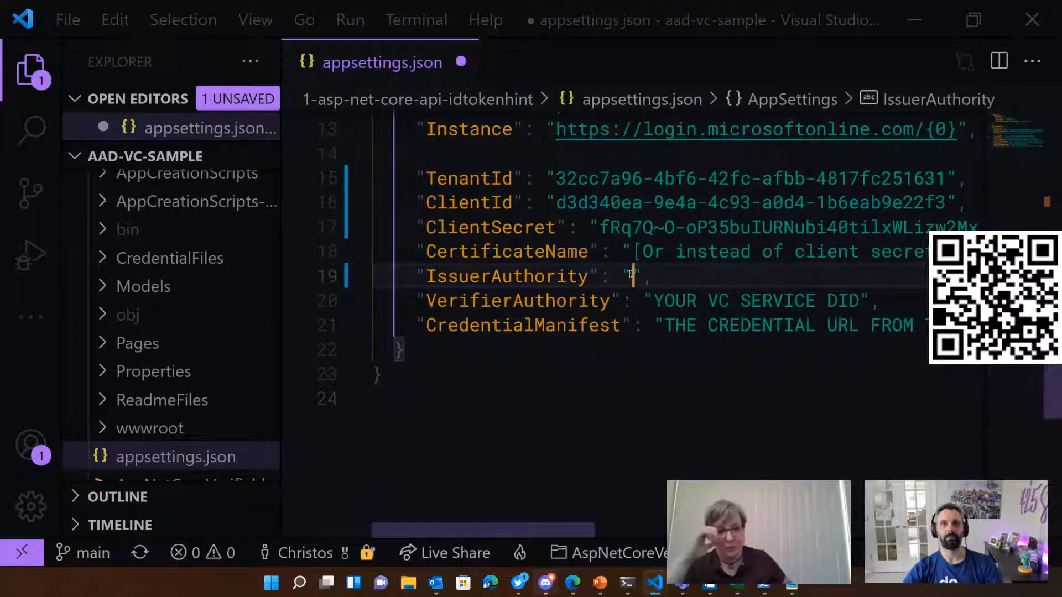
pyautogui.hotkey('ctrl', 'v')
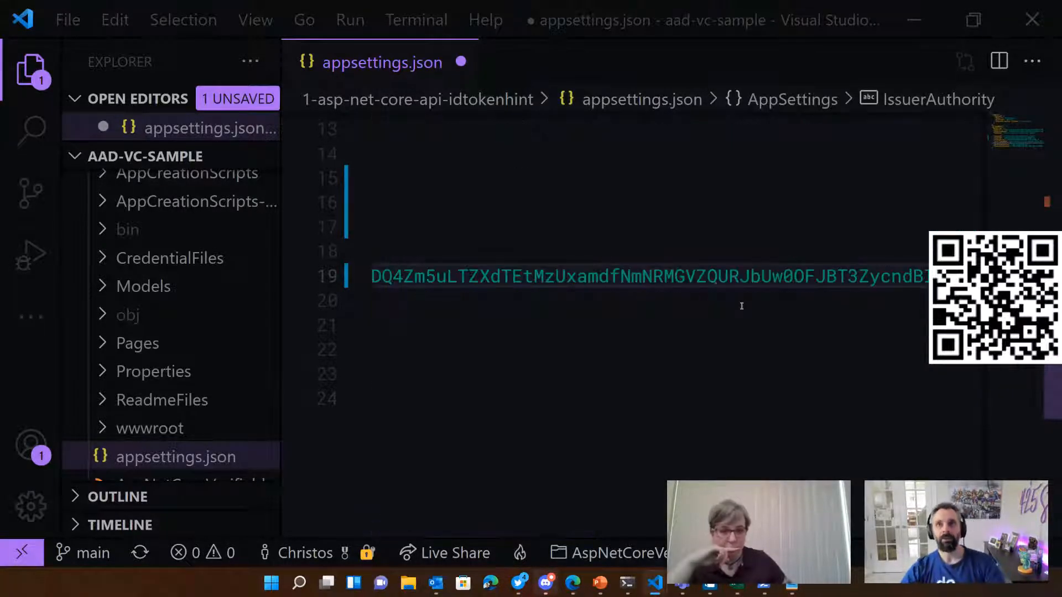
pyautogui.hscroll(-10, 472, 505)
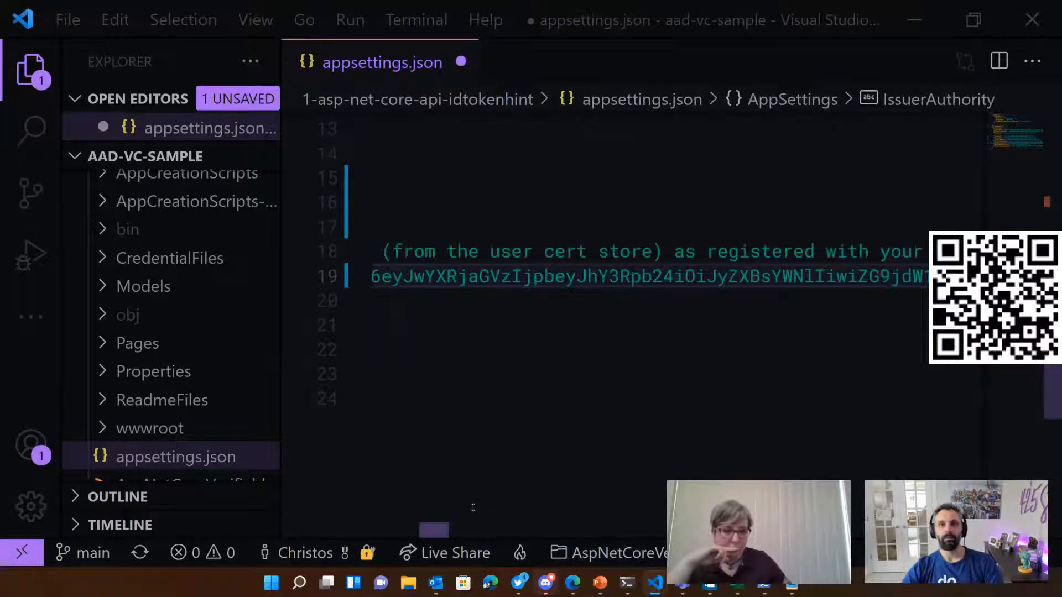
# Step: Replace the VerifierAuthority placeholder with the same did:ion decentralized identifier
pyautogui.moveTo(654, 301); pyautogui.dragTo(858, 300)
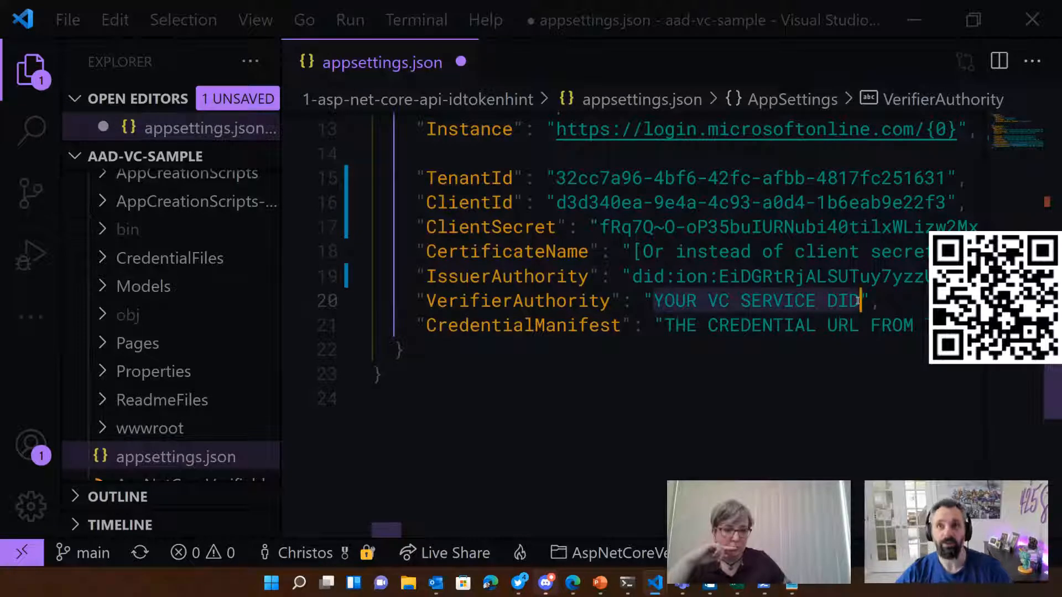
pyautogui.hotkey('ctrl', 'v')
pyautogui.hscroll(-10, 304, 529)
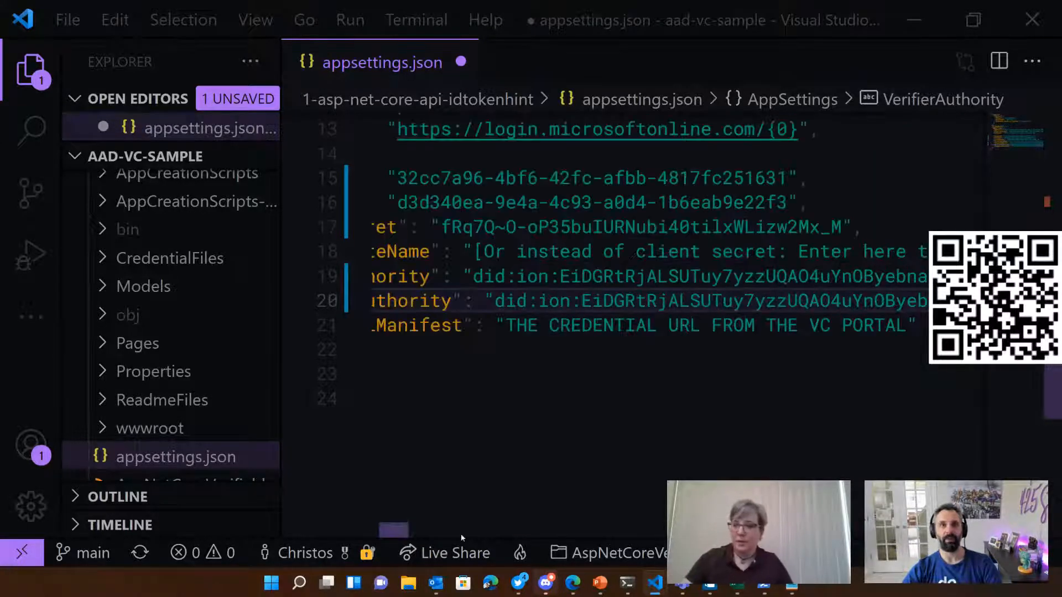
# Step: Clear the placeholder text from the CredentialManifest entry, leaving its quotation marks in place
pyautogui.moveTo(305, 531); pyautogui.dragTo(366, 526)
pyautogui.moveTo(665, 323); pyautogui.dragTo(903, 316)
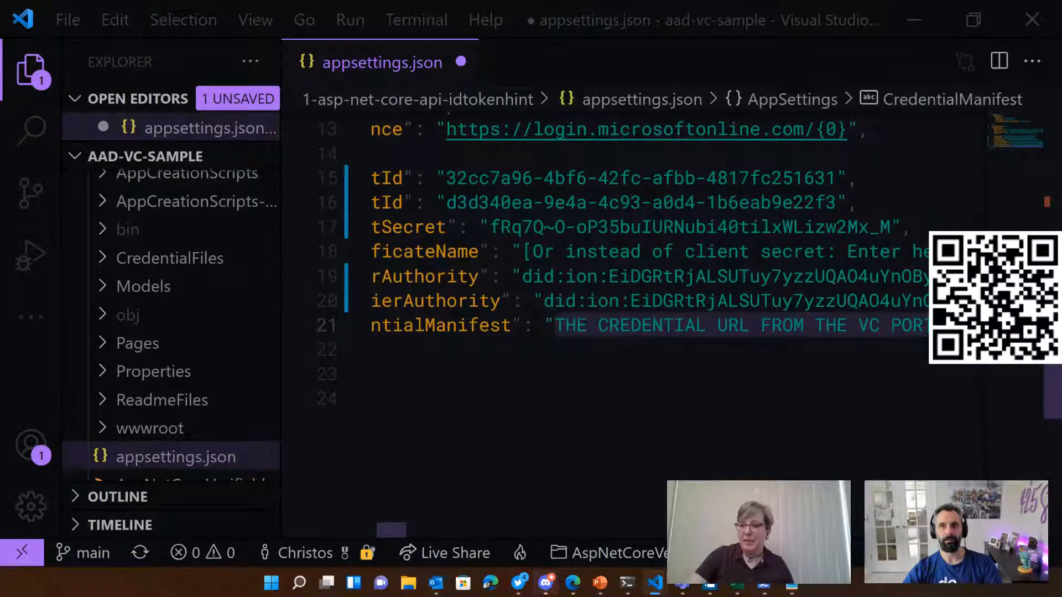
pyautogui.press('BackSpace')
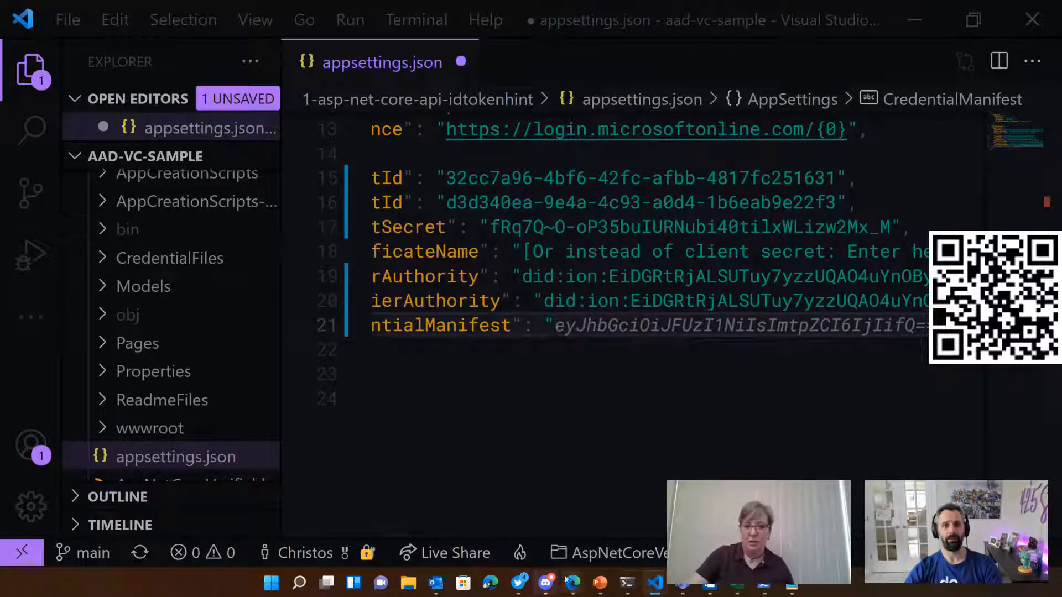
# Step: Switch to the Microsoft Docs issuing tutorial, examine the CredentialManifest URL in its complete appsettings.json example, and return to Visual Studio Code
pyautogui.moveTo(572, 584)
pyautogui.click(716, 523)
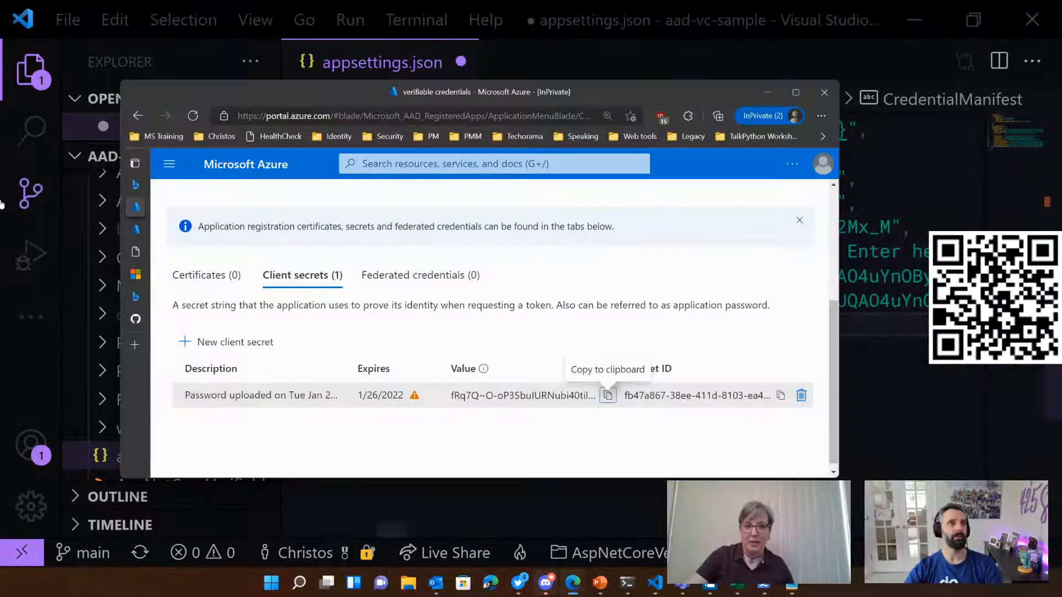
pyautogui.doubleClick(188, 91)
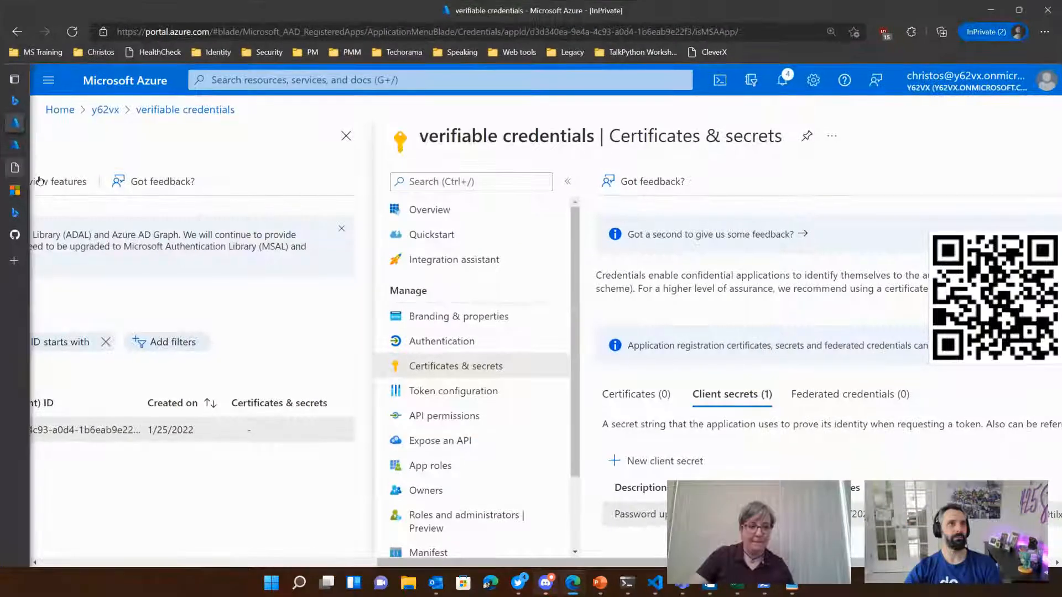
pyautogui.moveTo(15, 168)
pyautogui.click(83, 190)
pyautogui.scroll(-20, 638, 347)
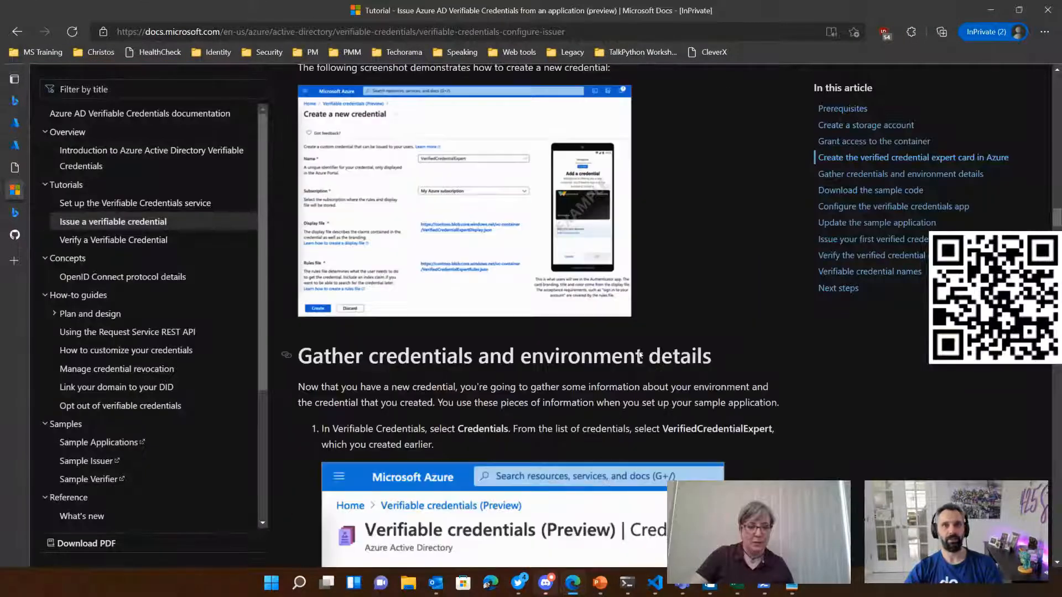
pyautogui.scroll(-4, 638, 359)
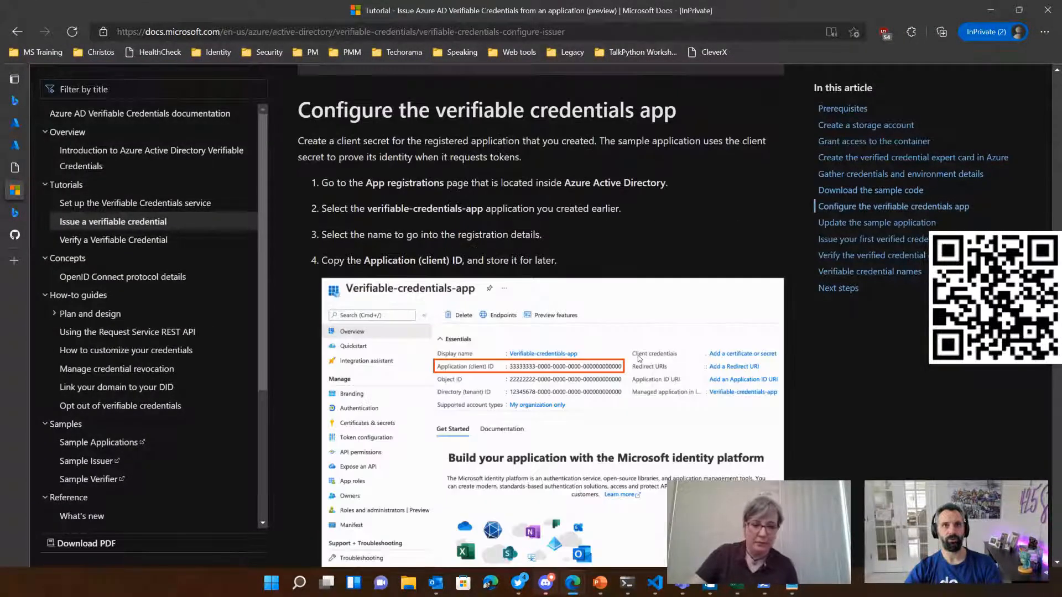
pyautogui.scroll(5, 636, 360)
pyautogui.scroll(-5, 616, 371)
pyautogui.scroll(-15, 616, 371)
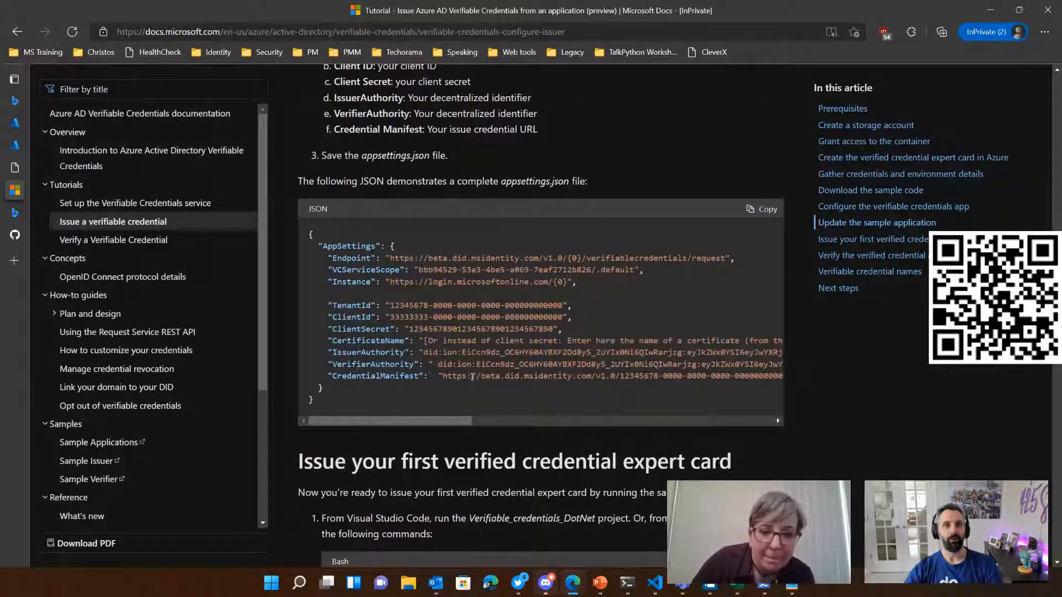
pyautogui.hscroll(3, 404, 386)
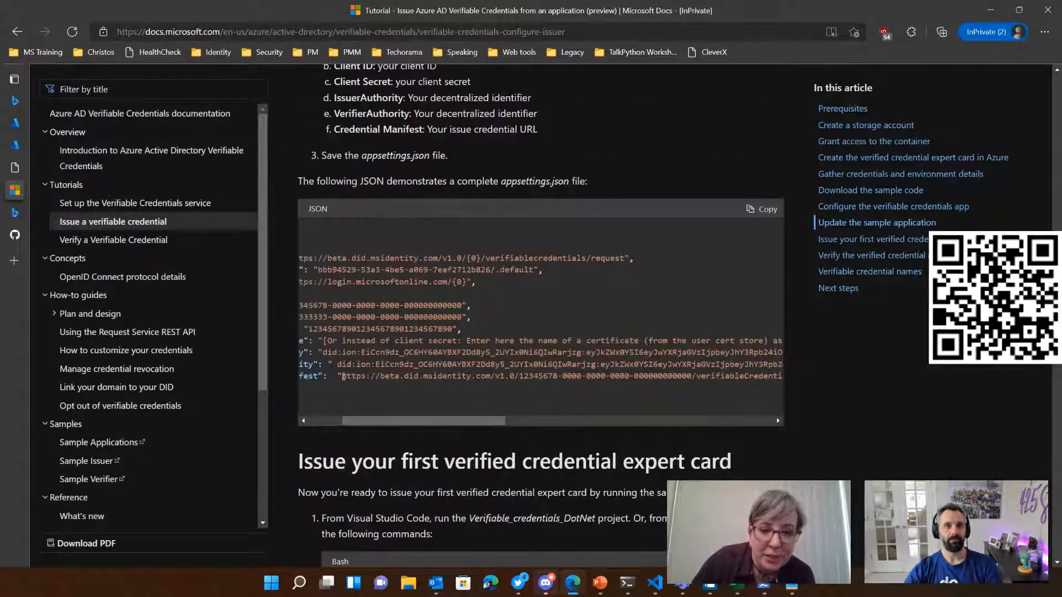
pyautogui.press('Tab')
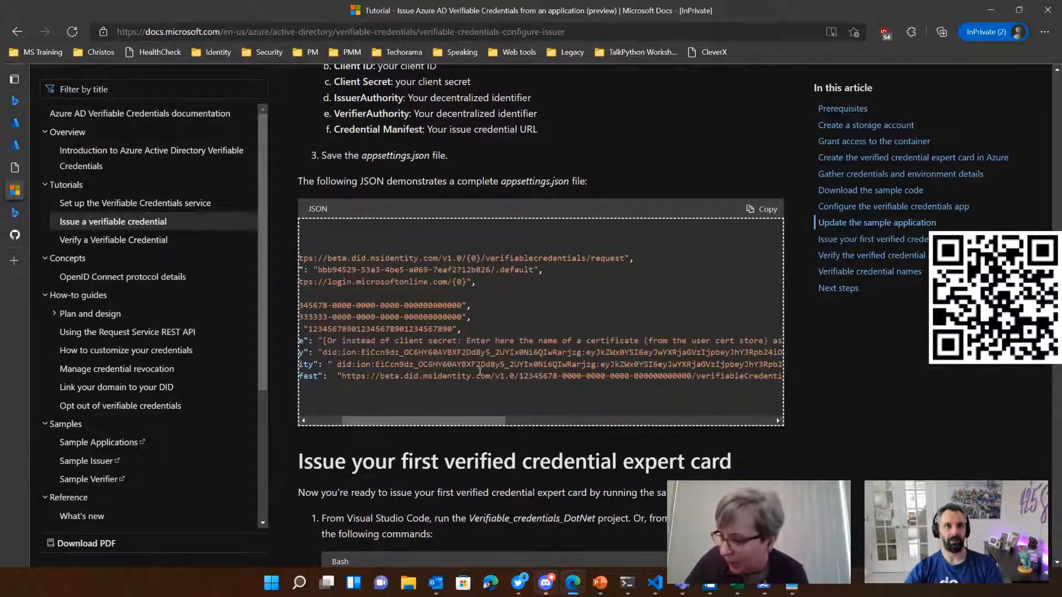
pyautogui.moveTo(342, 376); pyautogui.dragTo(744, 379)
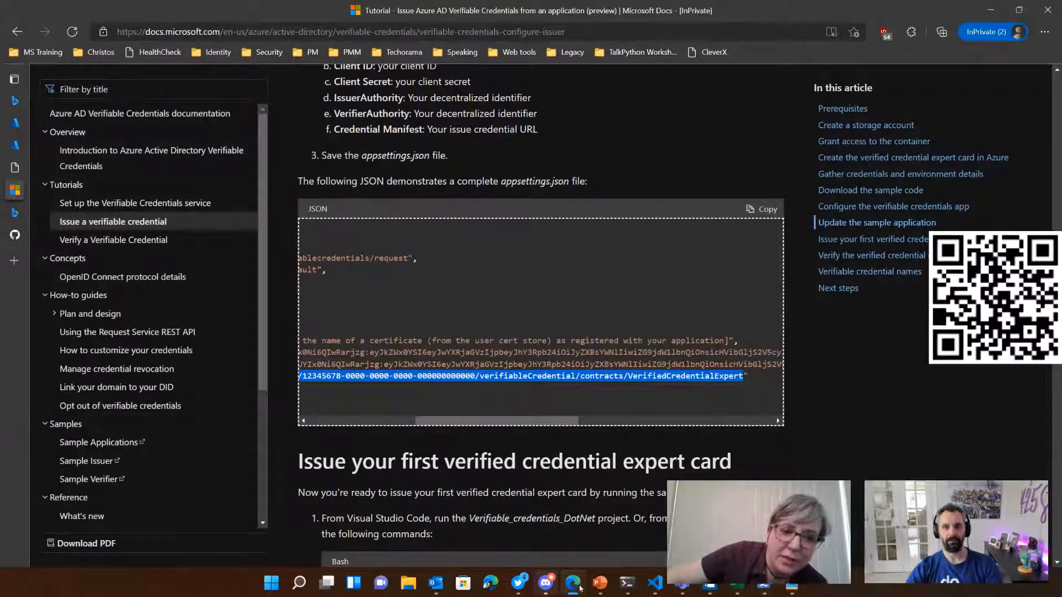
pyautogui.click(655, 583)
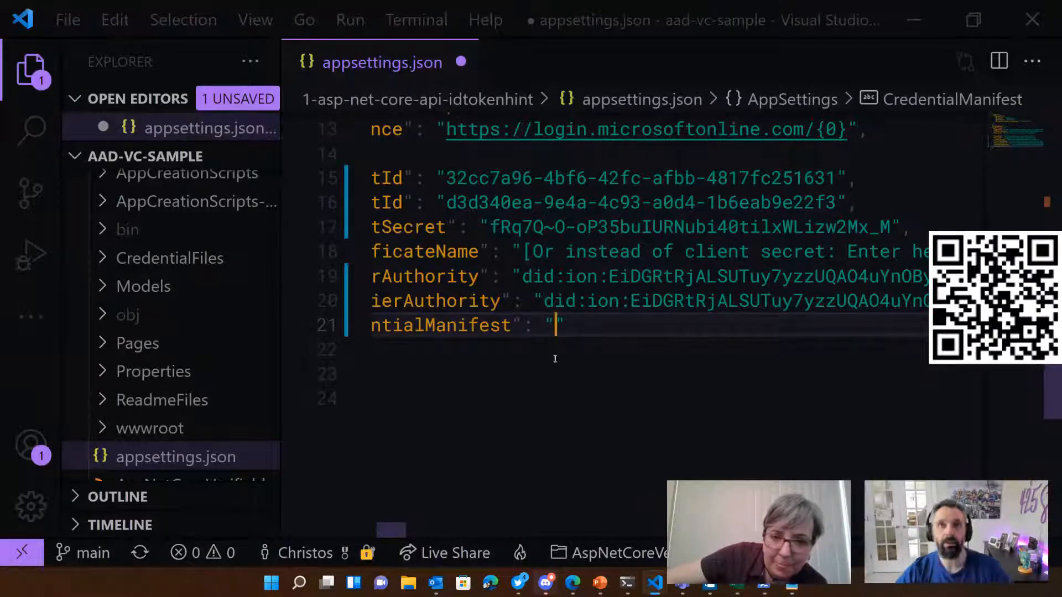
# Step: Fill the CredentialManifest entry with the URL ending in verifiableCredential/contracts/VerifiedCredentialExpert, compare it with the Notepad notes, and return to Visual Studio Code
pyautogui.hotkey('ctrl', 'v')
pyautogui.click(792, 583)
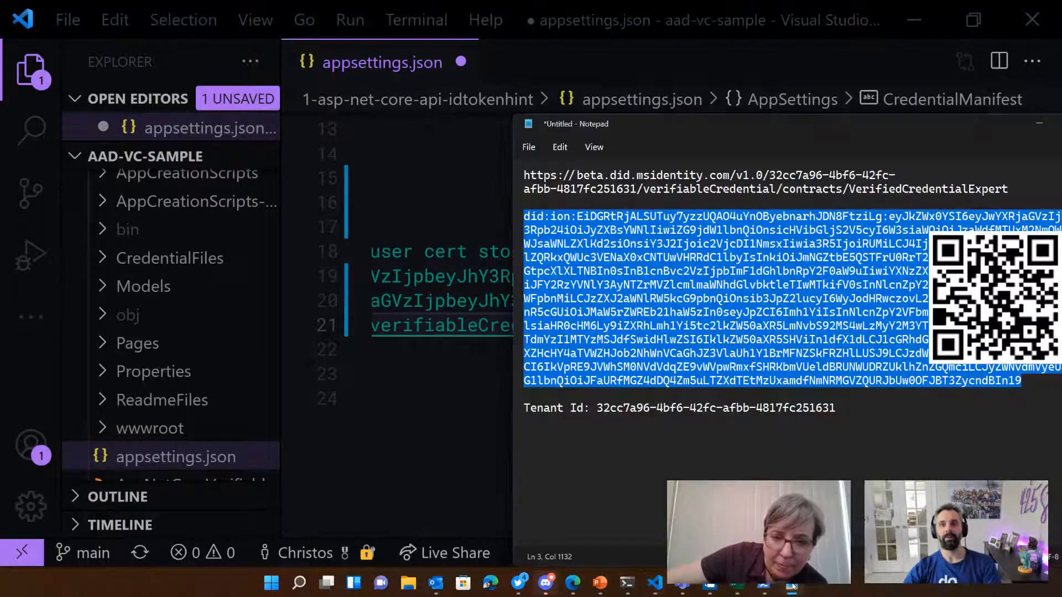
pyautogui.moveTo(770, 153); pyautogui.dragTo(657, 148)
pyautogui.click(656, 167)
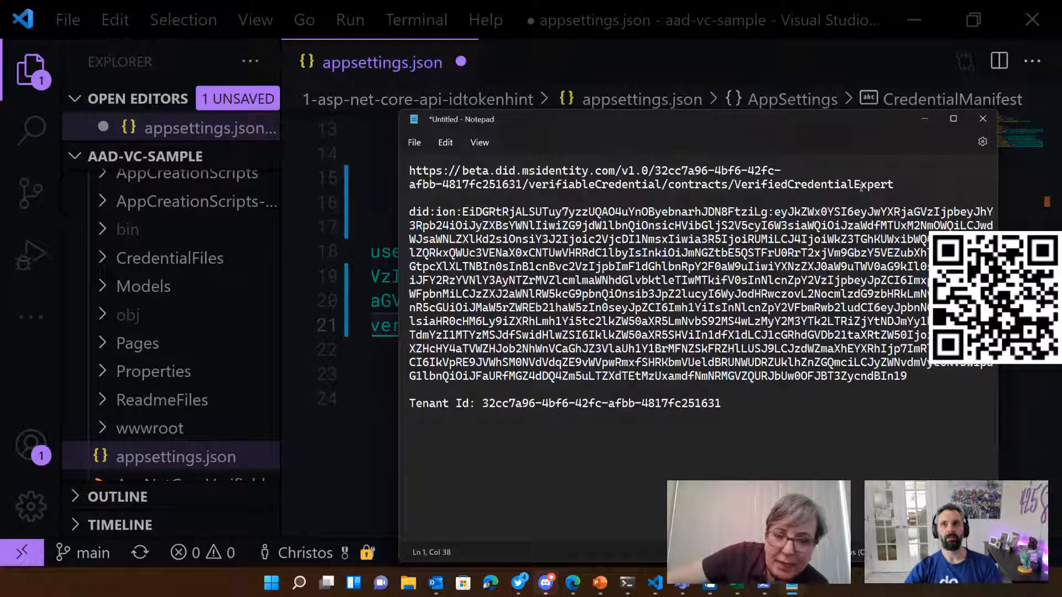
pyautogui.moveTo(709, 184); pyautogui.dragTo(404, 172)
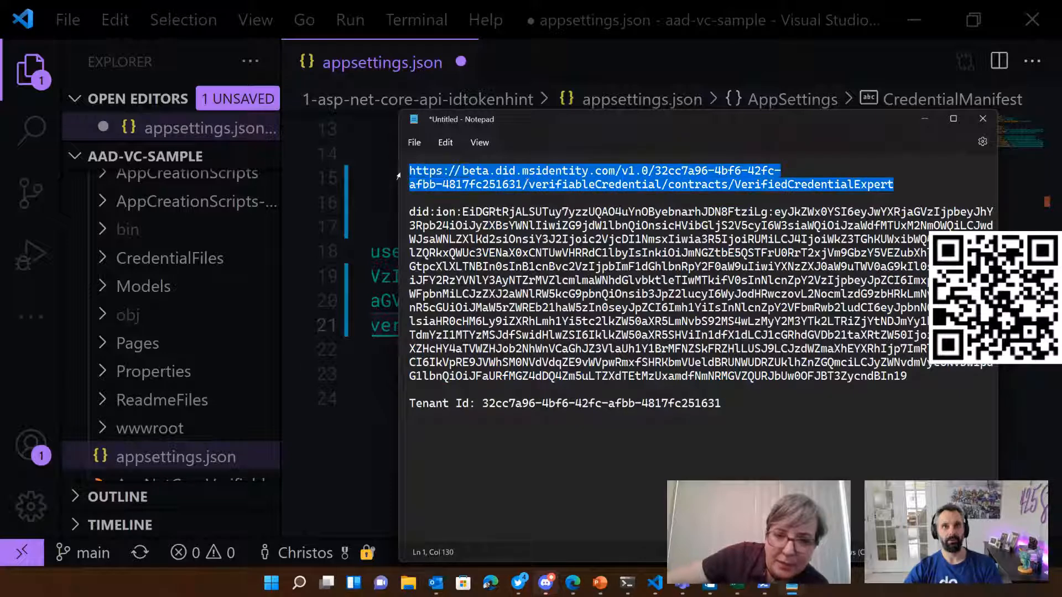
pyautogui.click(389, 410)
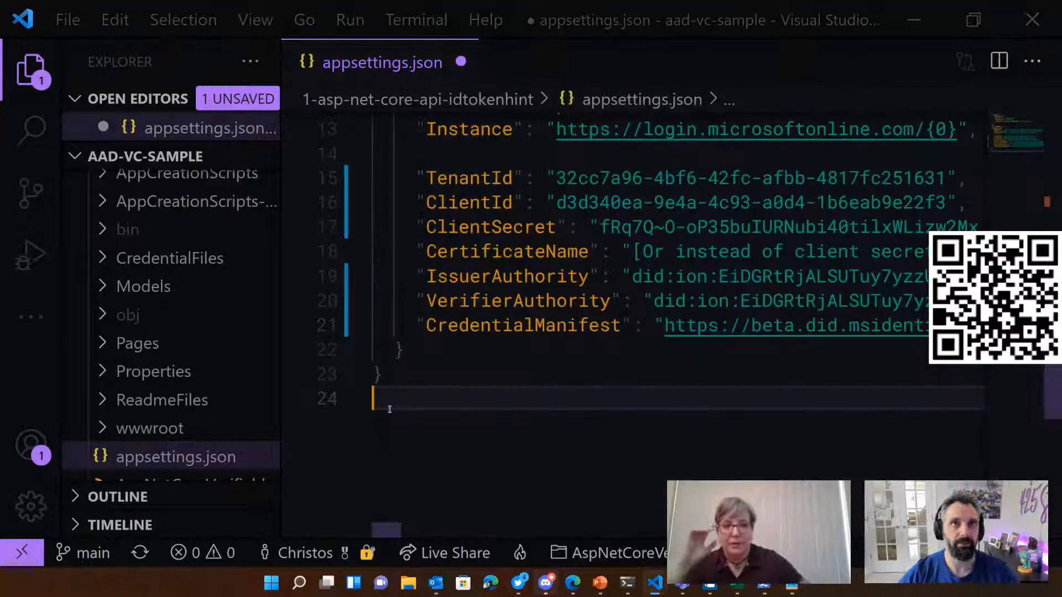
# Step: Check the end of the CredentialManifest URL, save appsettings.json, and review the AppSettings block
pyautogui.click(671, 325)
pyautogui.press('End')
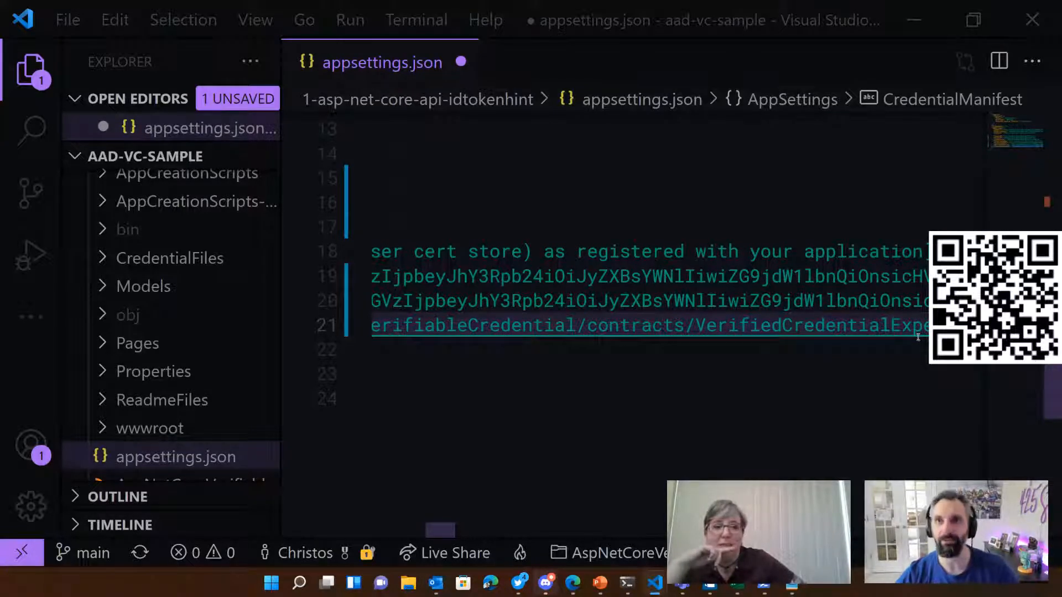
pyautogui.hotkey('ctrl', 's')
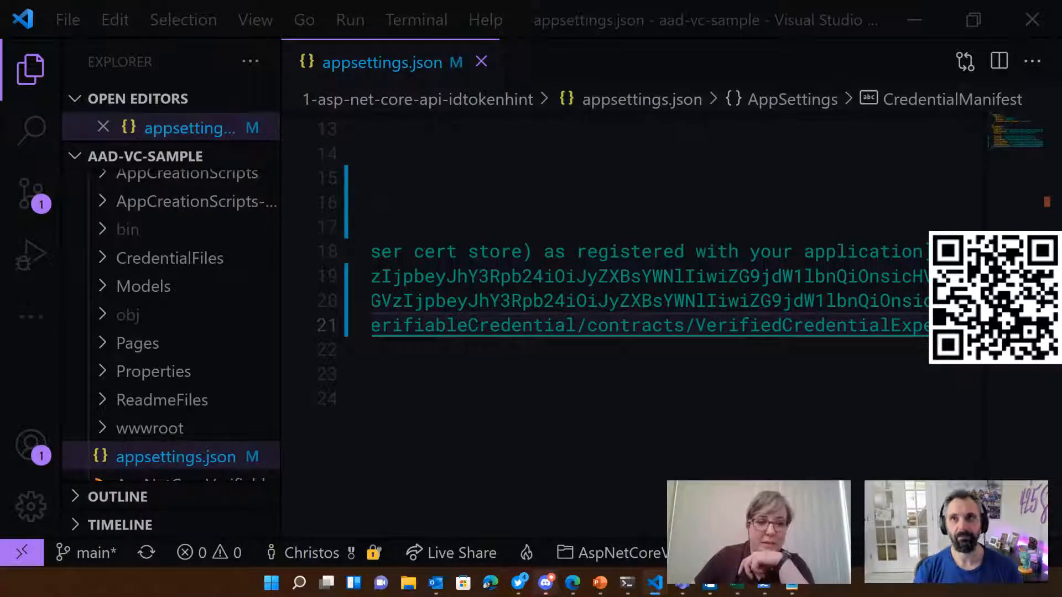
pyautogui.click(792, 409)
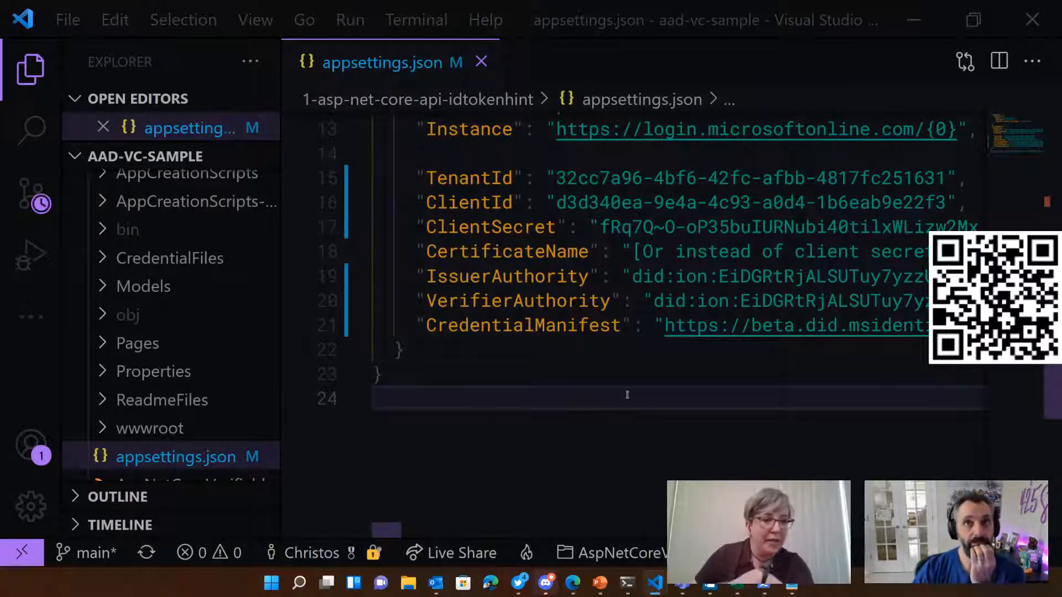
pyautogui.scroll(2, 628, 396)
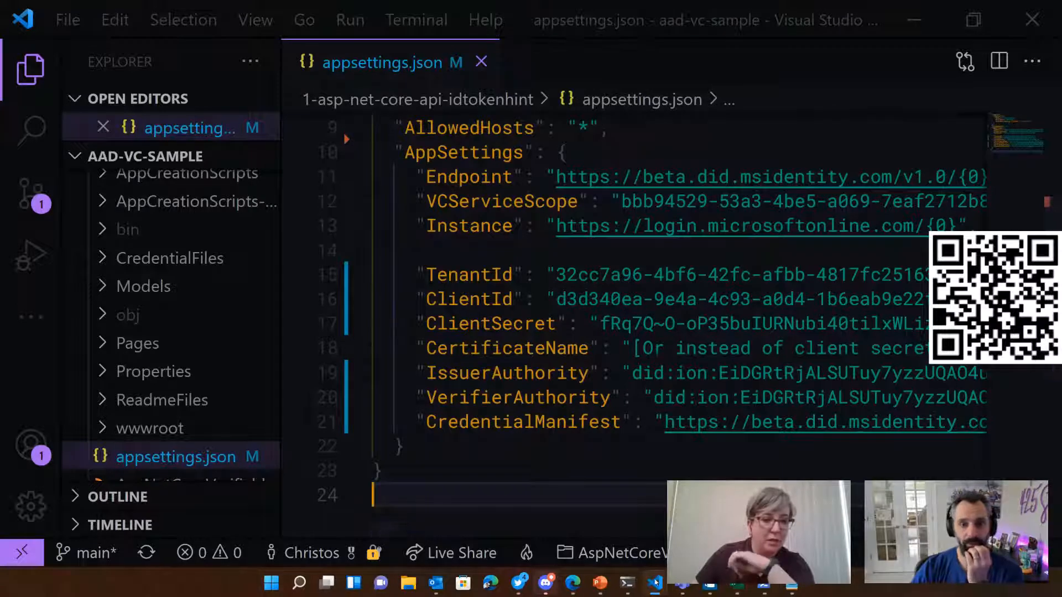
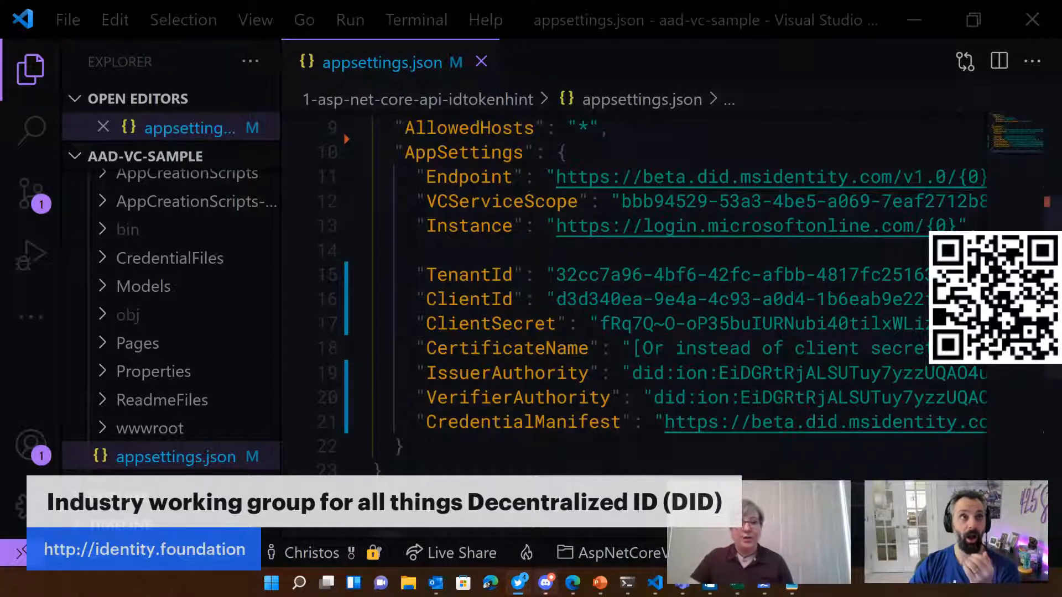
# Step: Widen the project file tree and open AspNetCoreVerifiableCredentials.csproj to examine its target framework
pyautogui.scroll(2, 144, 277)
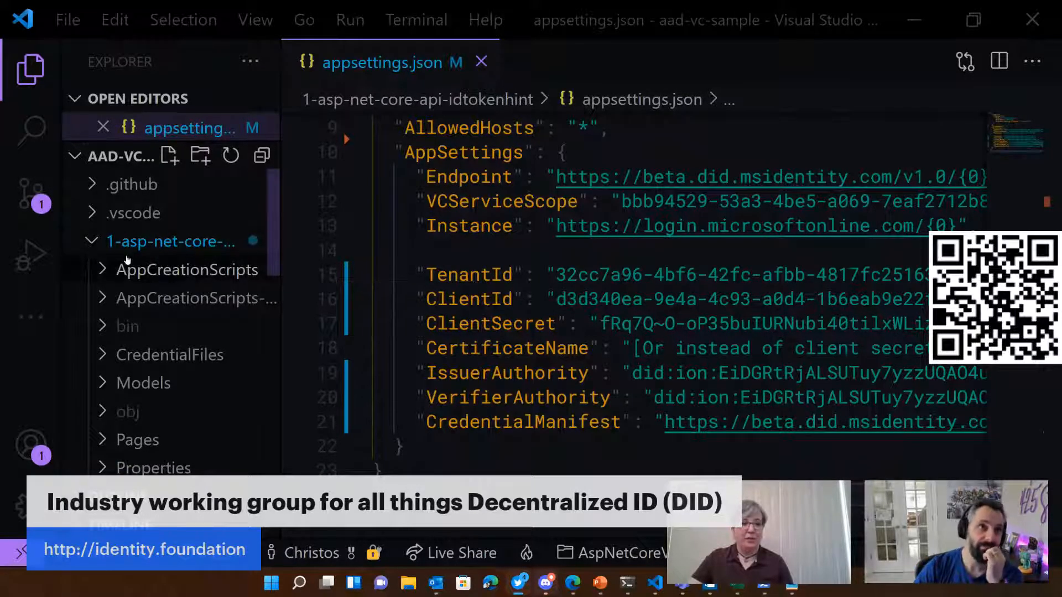
pyautogui.scroll(-5, 150, 373)
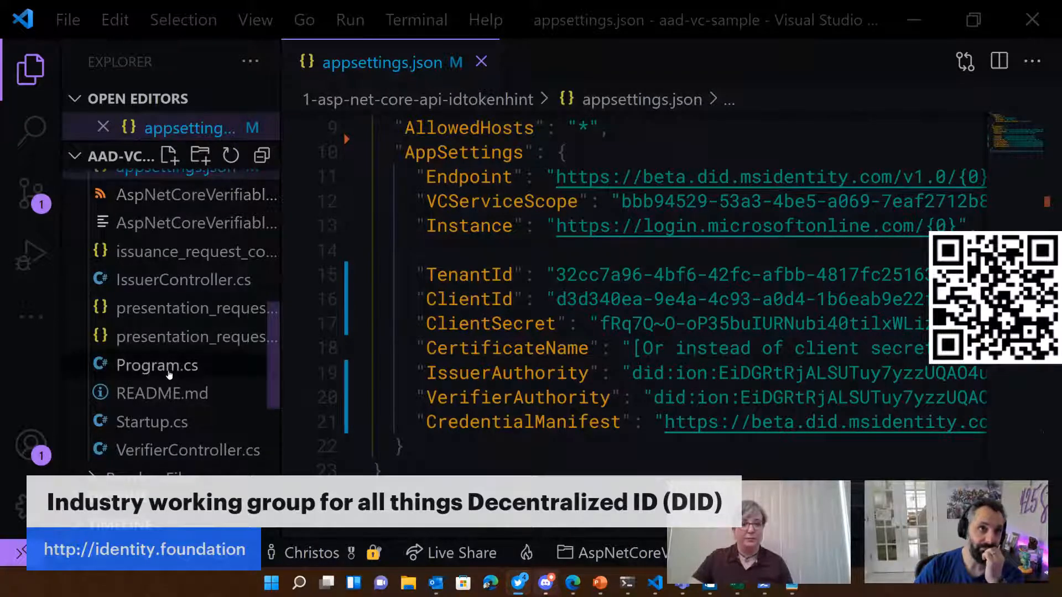
pyautogui.scroll(3, 177, 377)
pyautogui.click(176, 390)
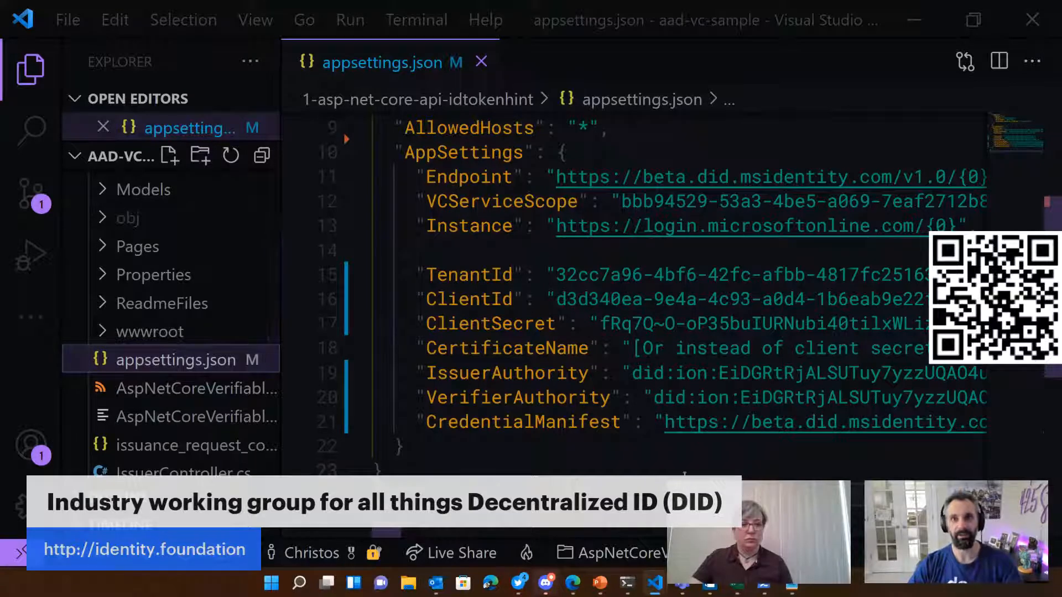
pyautogui.click(674, 458)
pyautogui.hotkey('ctrl', '-')
pyautogui.hotkey('ctrl', '-')
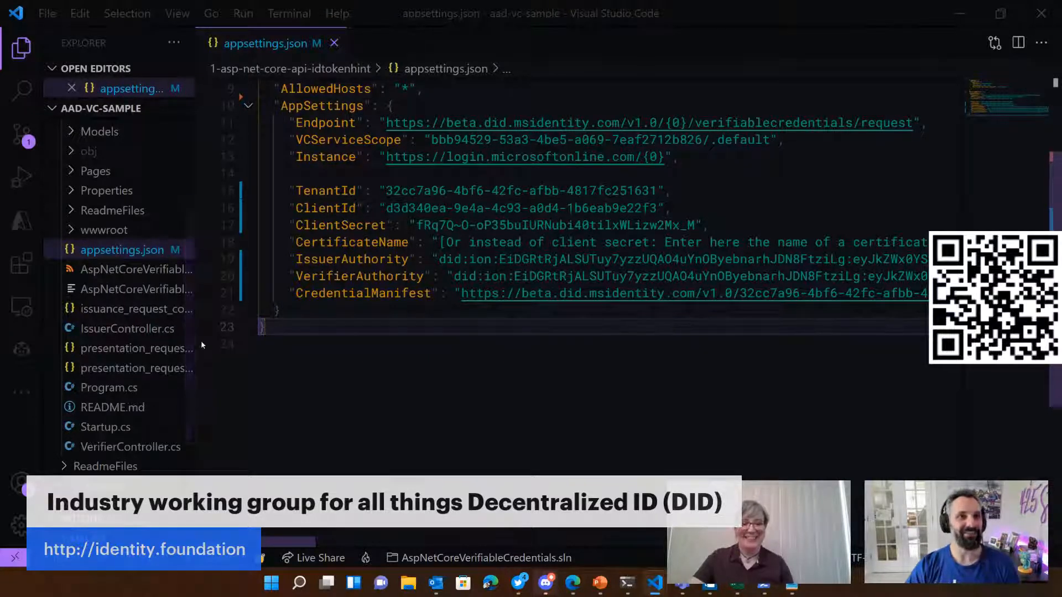
pyautogui.moveTo(196, 341); pyautogui.dragTo(288, 344)
pyautogui.click(194, 270)
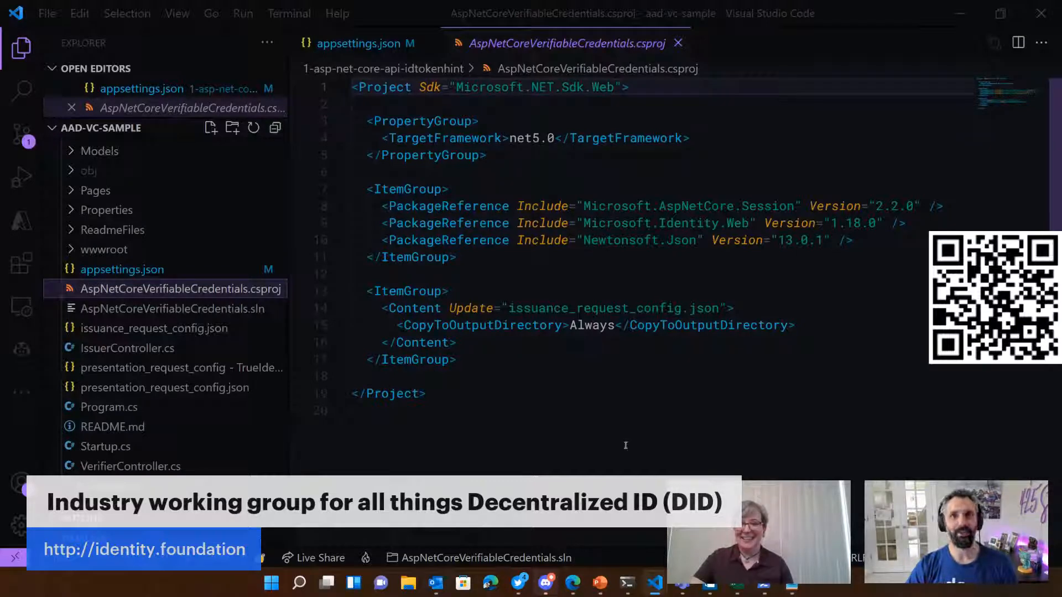
# Step: Switch to the terminal, show the dotnet usage help and list the installed SDKs with dotnet --list-sdks
pyautogui.click(626, 584)
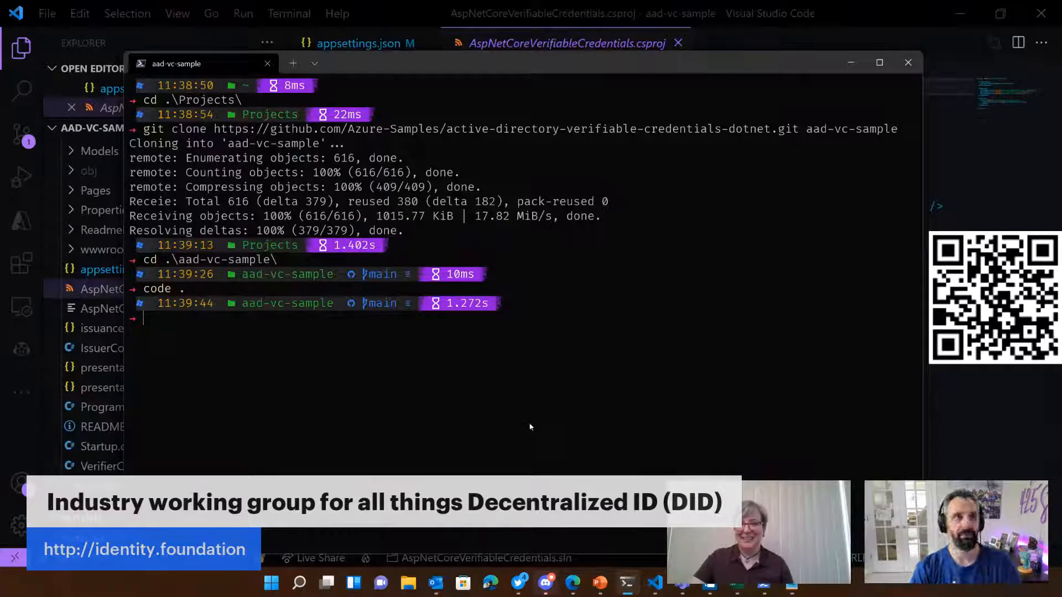
pyautogui.write('dotnet')
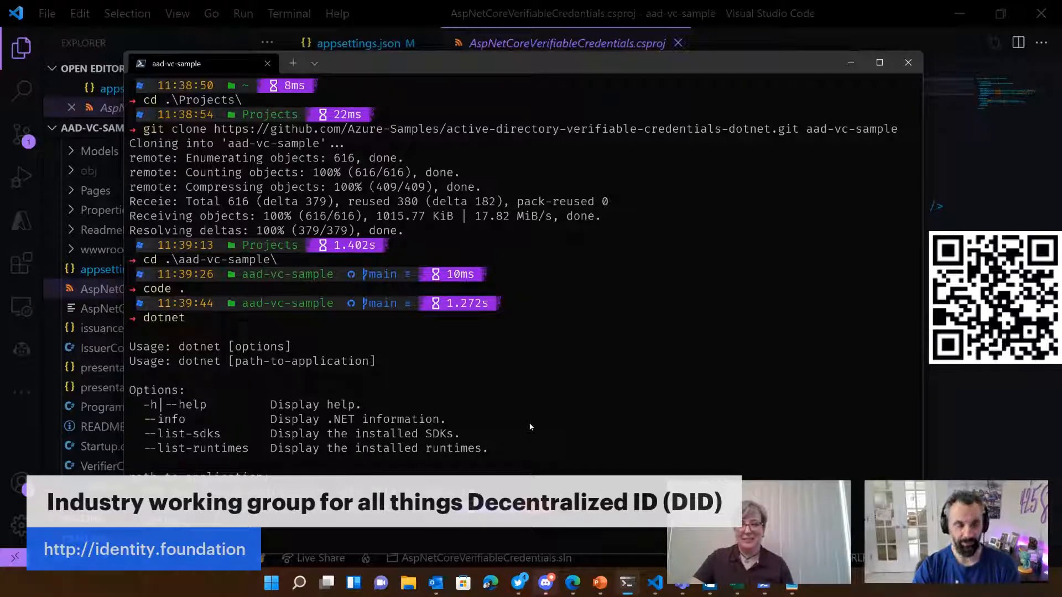
pyautogui.scroll(-2, 530, 427)
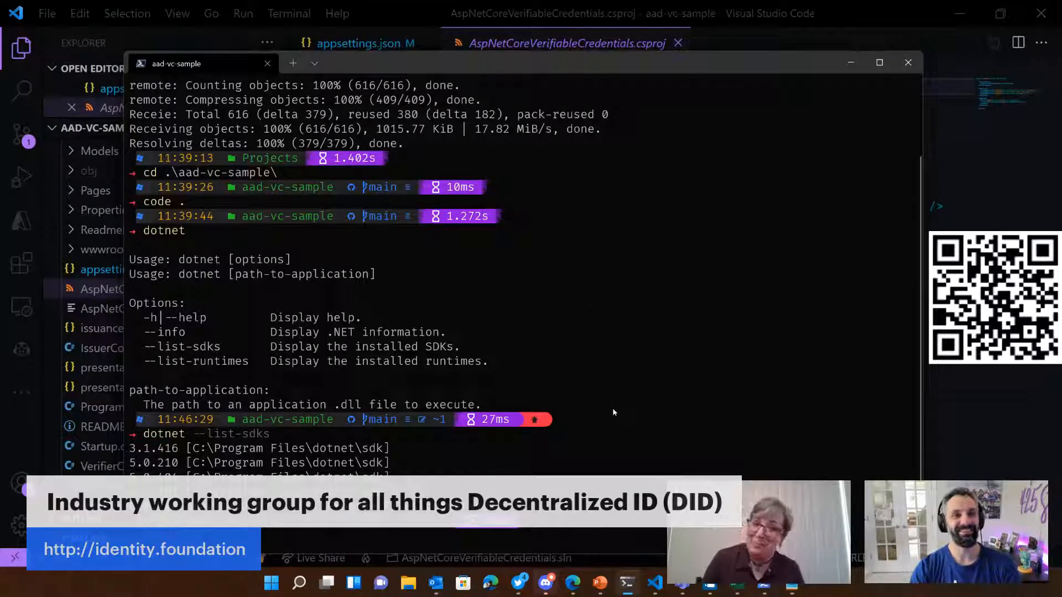
# Step: Try to run dotnet build in the aad-vc-sample folder and list that folder's contents
pyautogui.write('dotnet build')
pyautogui.press('Return')
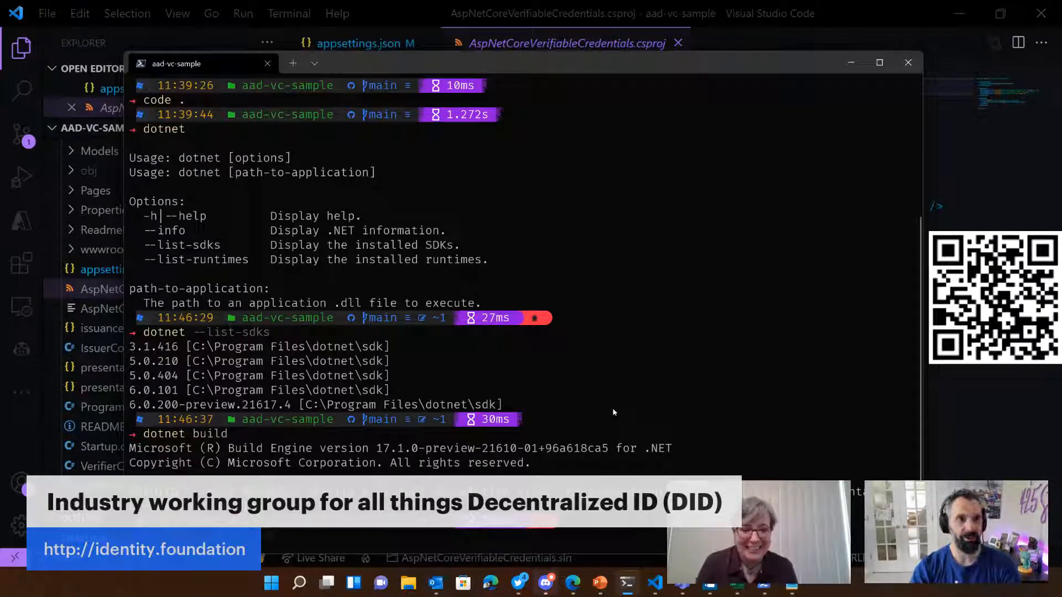
pyautogui.write('ls')
pyautogui.press('Return')
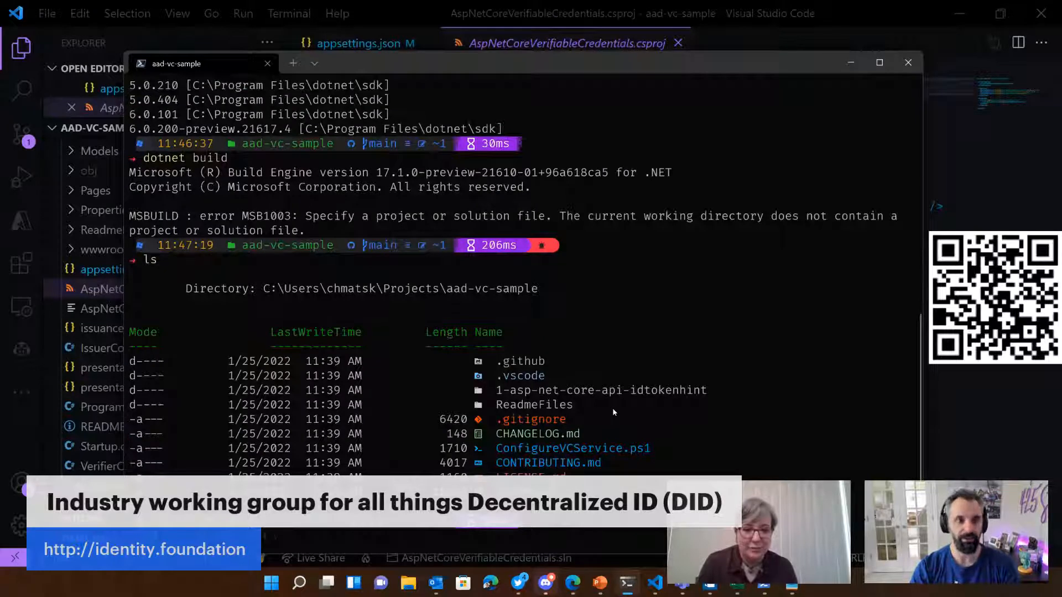
# Step: Change into the 1-asp-net-core-api-idtokenhint folder, list its files and build the project with dotnet build
pyautogui.press('Tab')
pyautogui.press('Return')
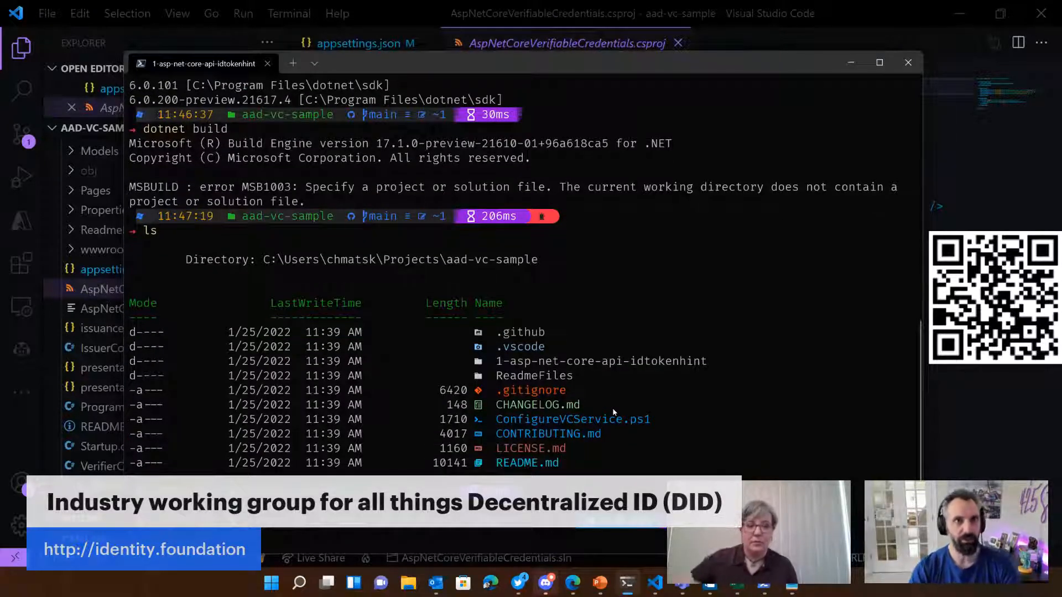
pyautogui.write('ls')
pyautogui.press('Return')
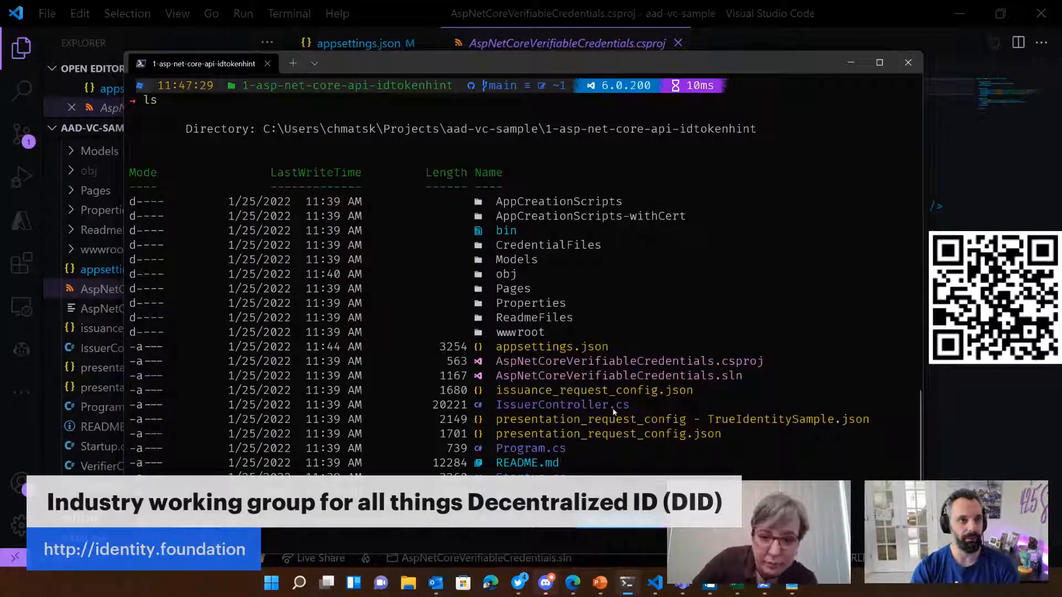
pyautogui.write('dotnet build')
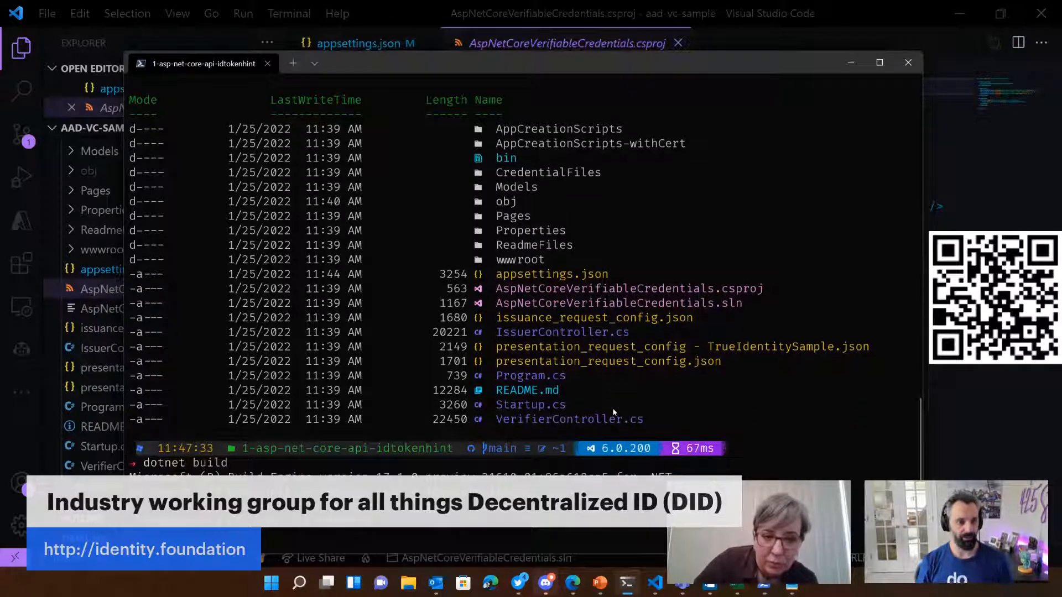
pyautogui.press('Return')
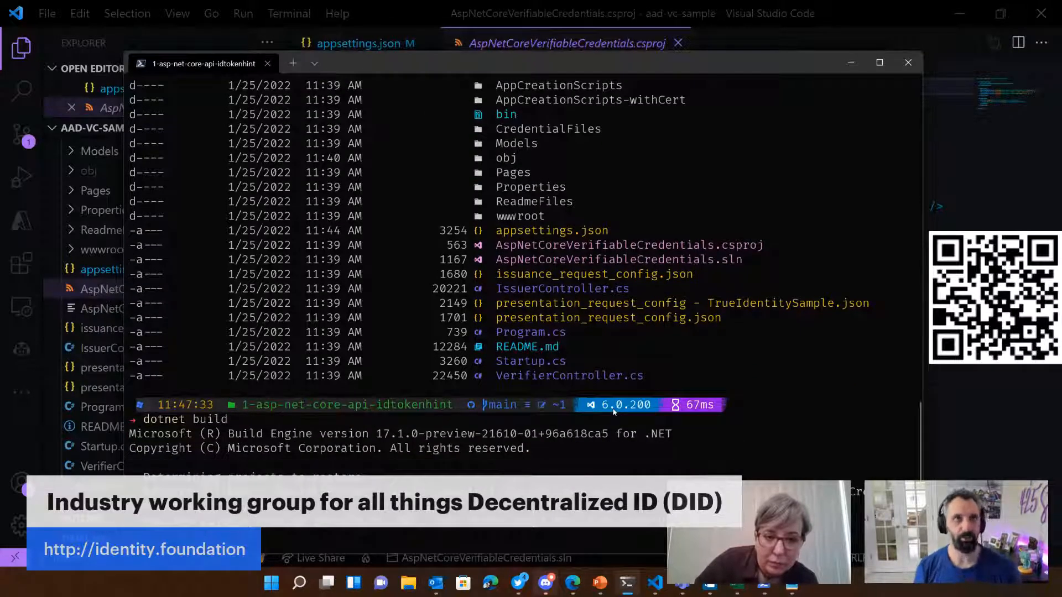
# Step: Open a second terminal session, then start the sample with dotnet run in the first one and dismiss the firewall alert
pyautogui.click(295, 63)
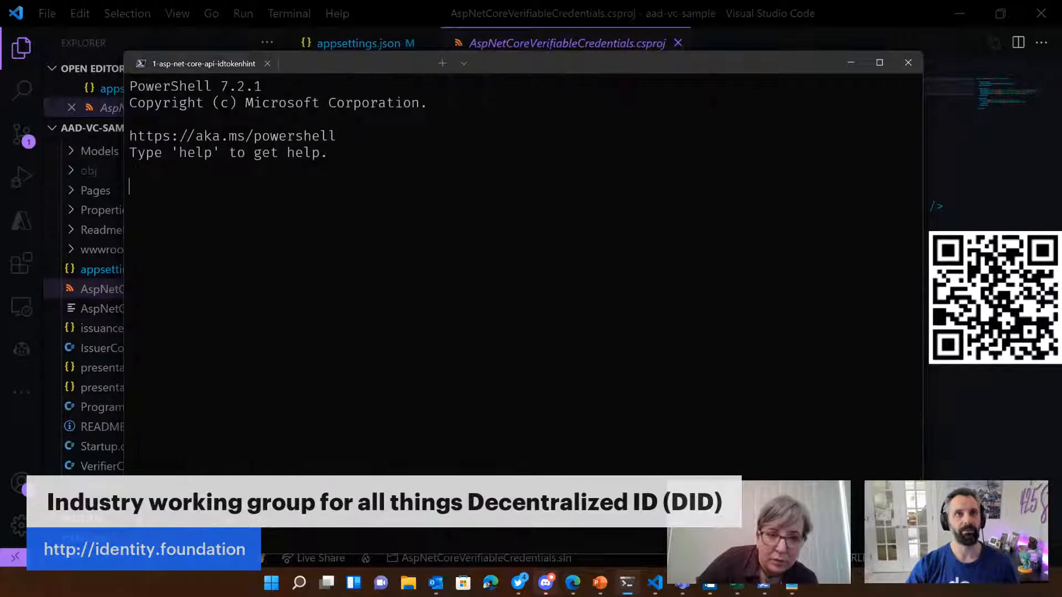
pyautogui.click(202, 64)
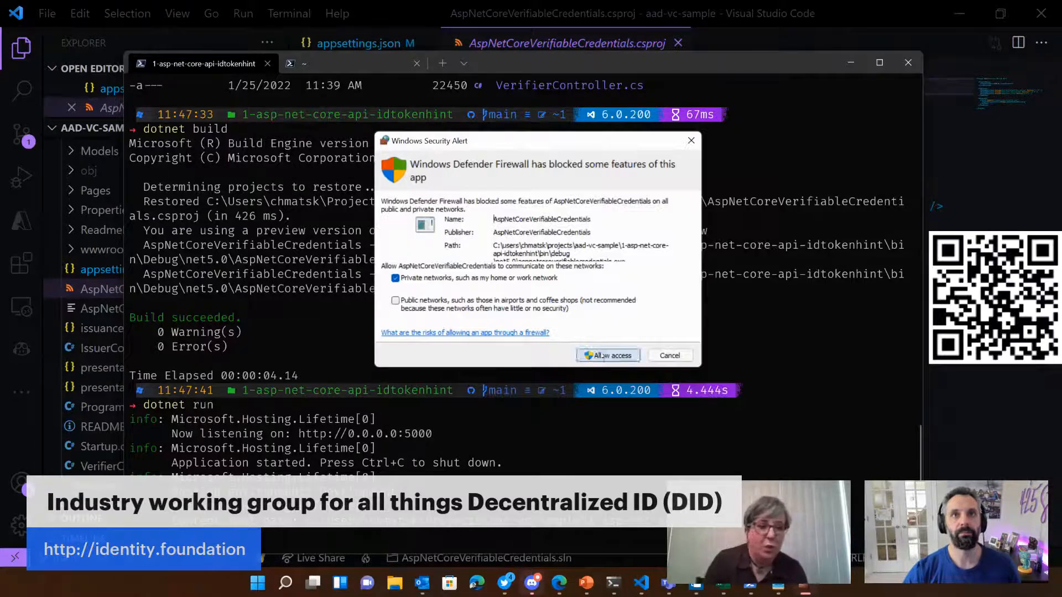
pyautogui.click(672, 358)
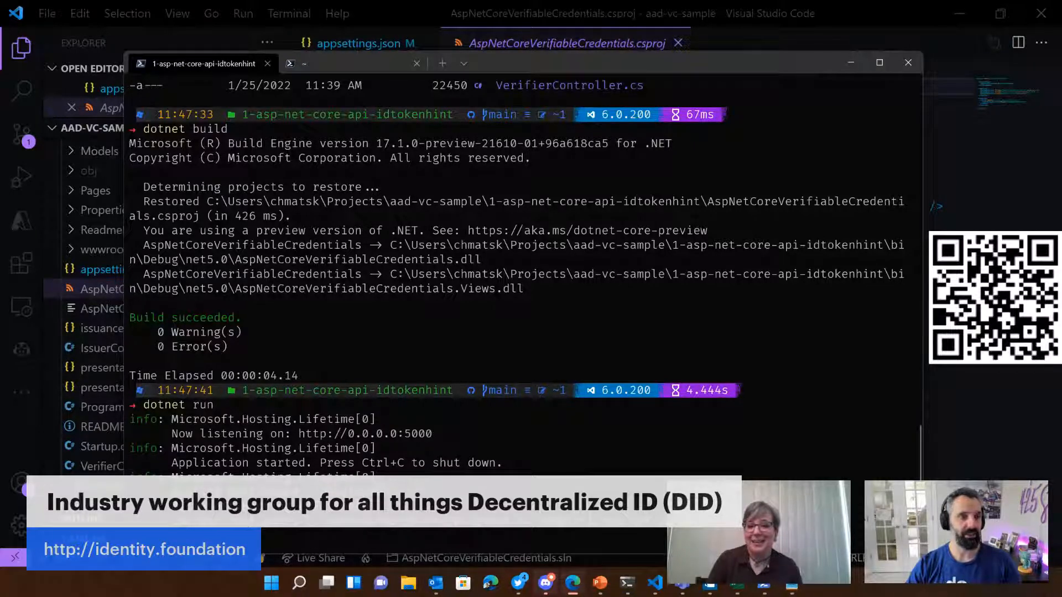
# Step: Widen and reposition the browser window showing 0.0.0.0:5000, and return to the terminal
pyautogui.moveTo(461, 315); pyautogui.dragTo(335, 172)
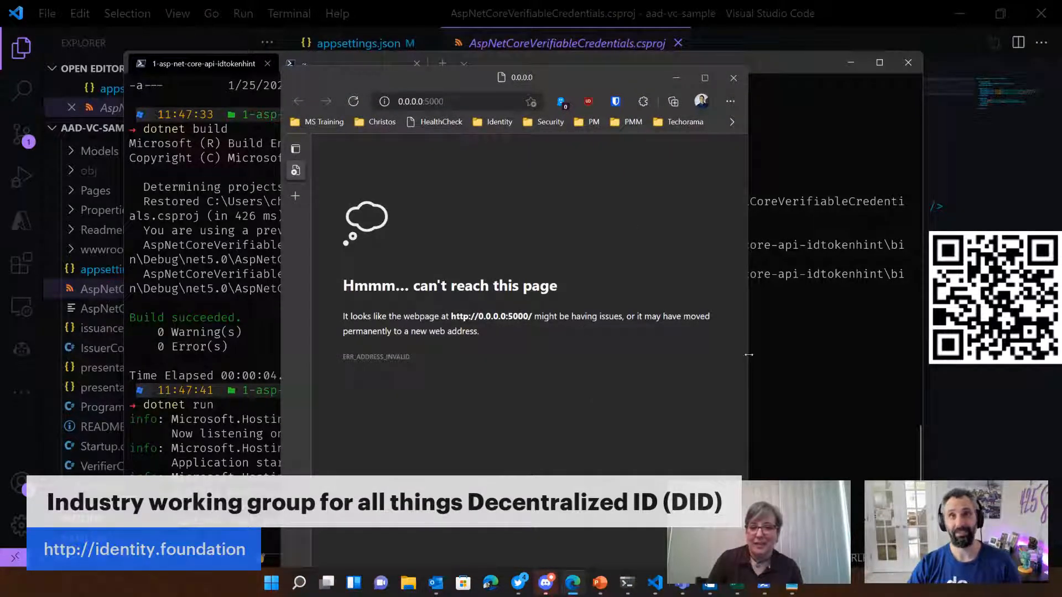
pyautogui.moveTo(746, 357); pyautogui.dragTo(867, 343)
pyautogui.moveTo(650, 76); pyautogui.dragTo(566, 70)
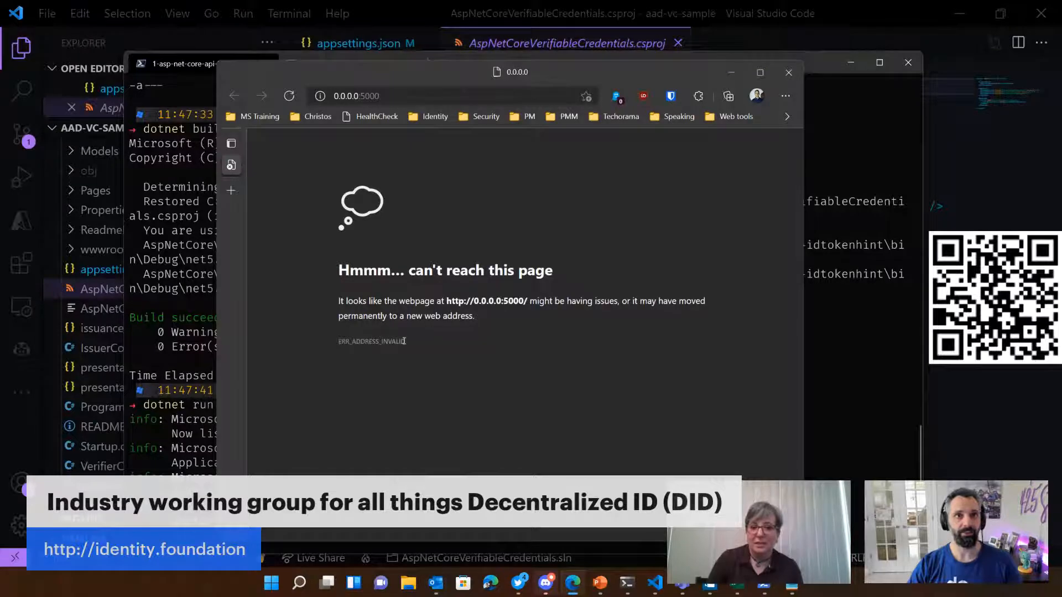
pyautogui.click(808, 336)
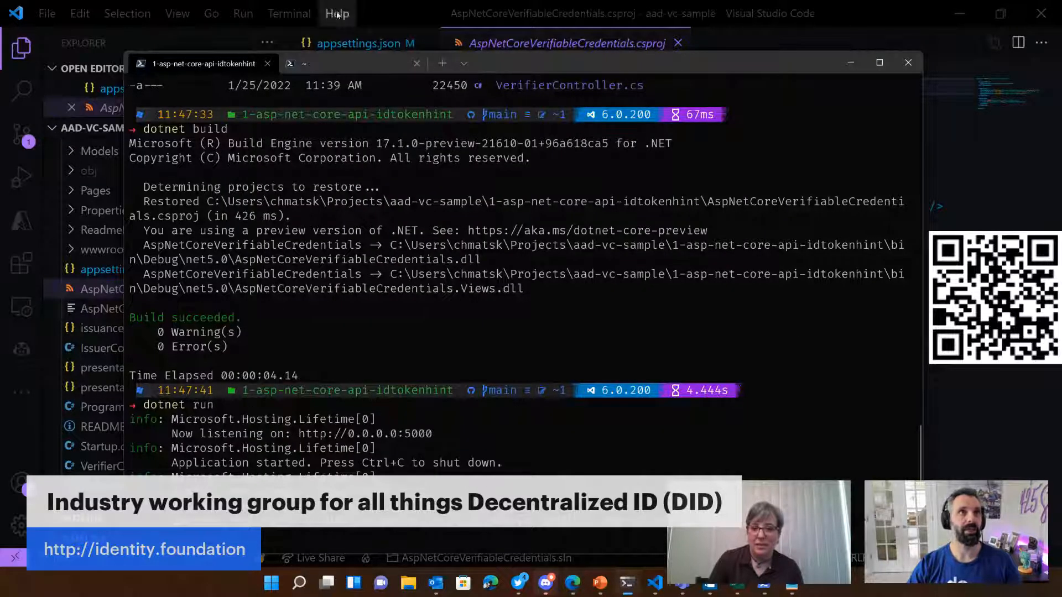
# Step: Switch to Visual Studio Code and open launchSettings.json from the Properties folder
pyautogui.click(395, 16)
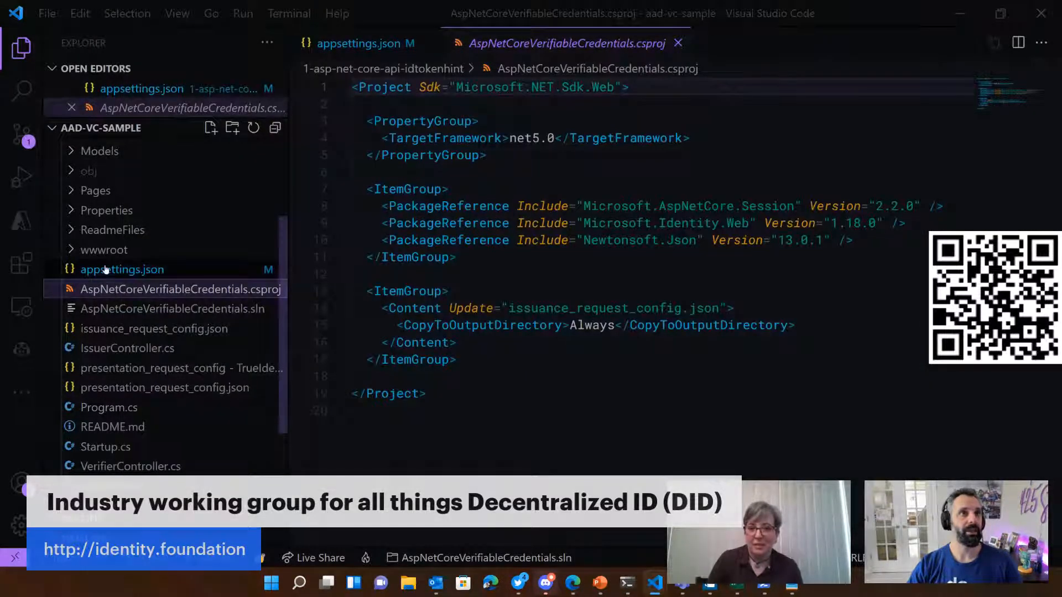
pyautogui.click(72, 210)
pyautogui.click(77, 231)
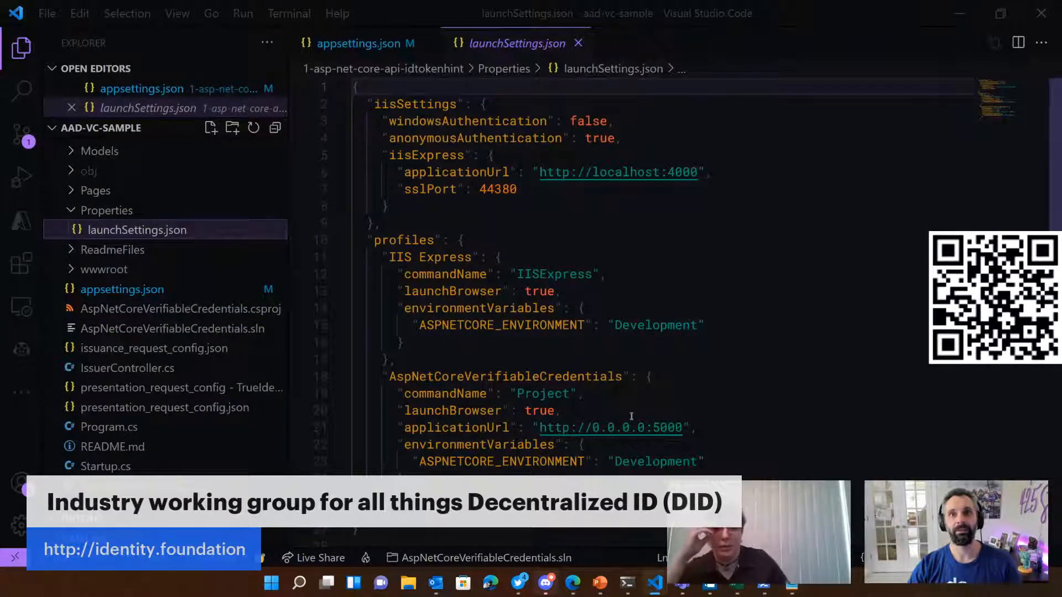
# Step: Set the host in the AspNetCoreVerifiableCredentials profile's applicationUrl to localhost, keeping port 5000
pyautogui.moveTo(644, 427); pyautogui.dragTo(592, 427)
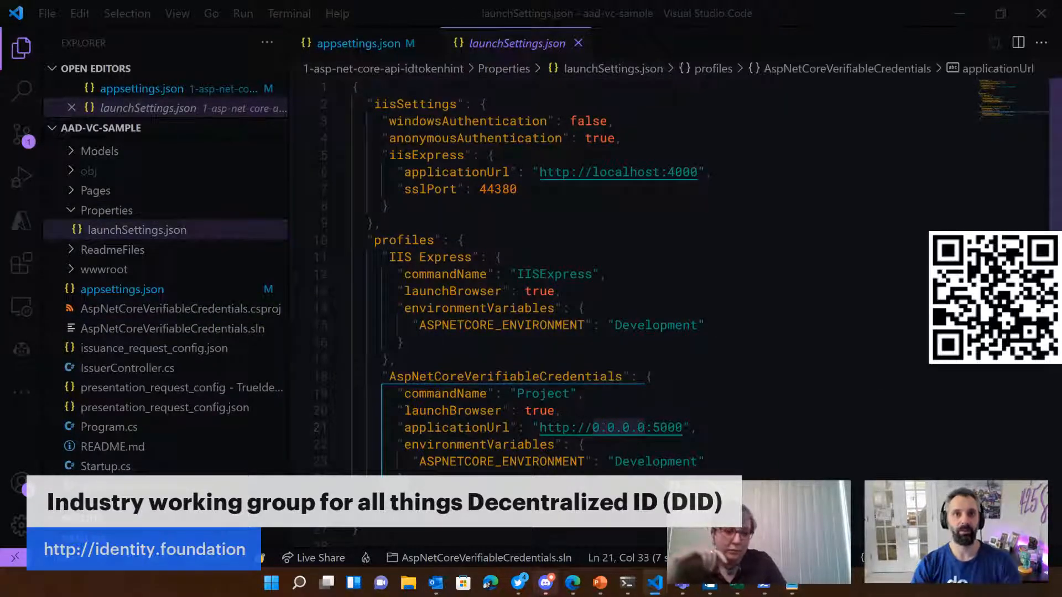
pyautogui.write('localhost')
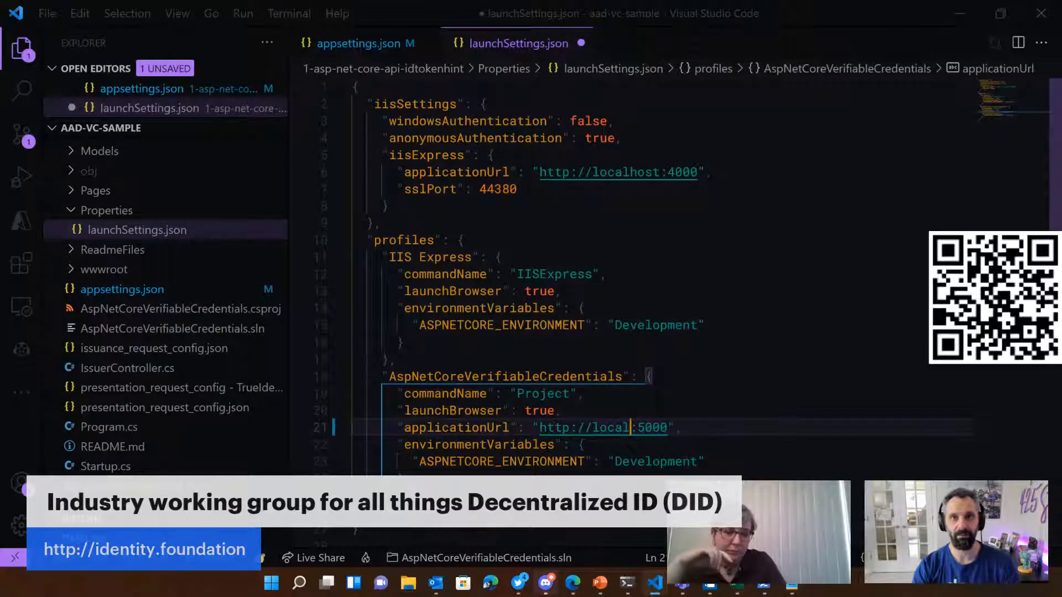
pyautogui.press('Right')
pyautogui.press('Right')
pyautogui.press('Right')
pyautogui.press('Right')
pyautogui.press('Right')
pyautogui.press('Right')
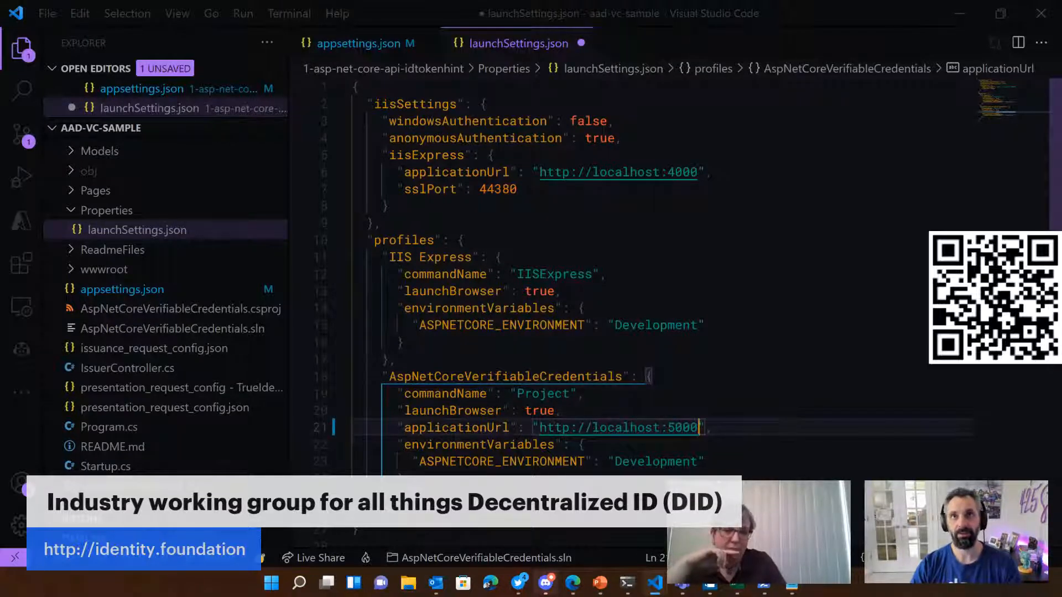
pyautogui.write(';localho')
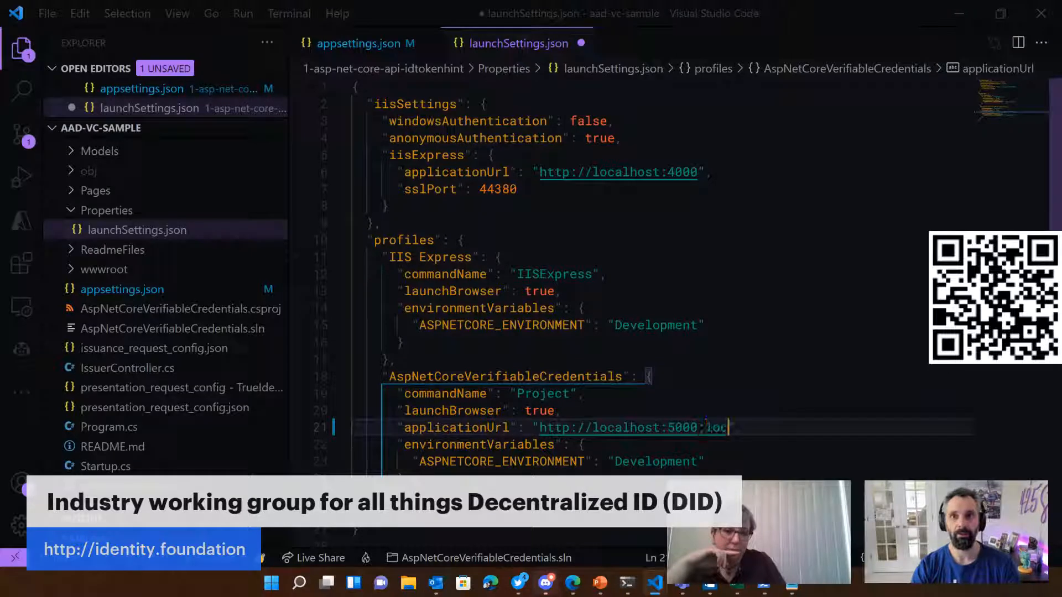
pyautogui.press('BackSpace')
pyautogui.press('BackSpace')
pyautogui.press('BackSpace')
pyautogui.press('BackSpace')
pyautogui.press('BackSpace')
pyautogui.press('BackSpace')
pyautogui.press('BackSpace')
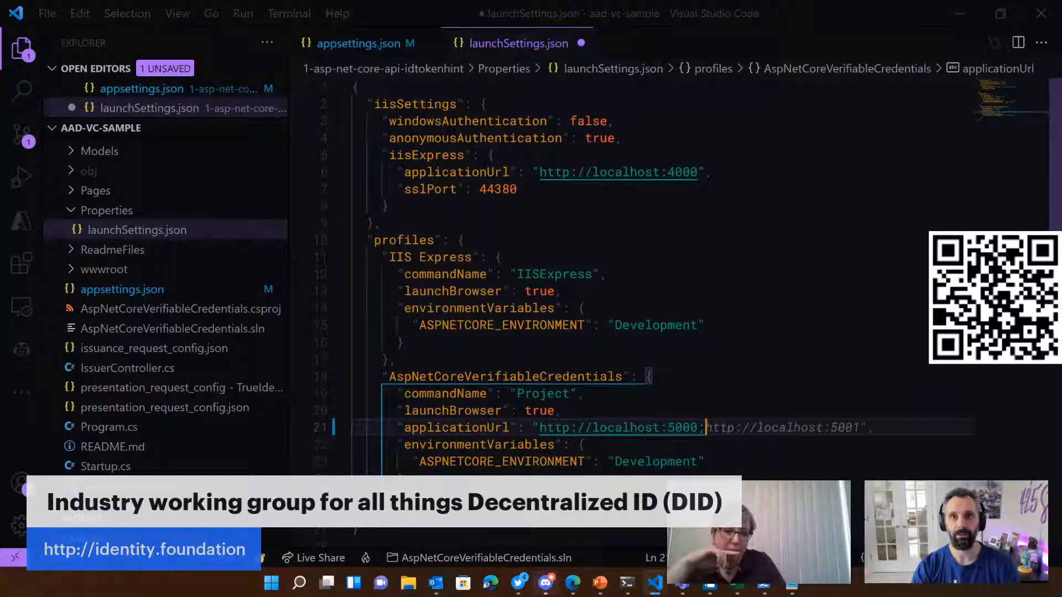
pyautogui.write('https')
pyautogui.write('://')
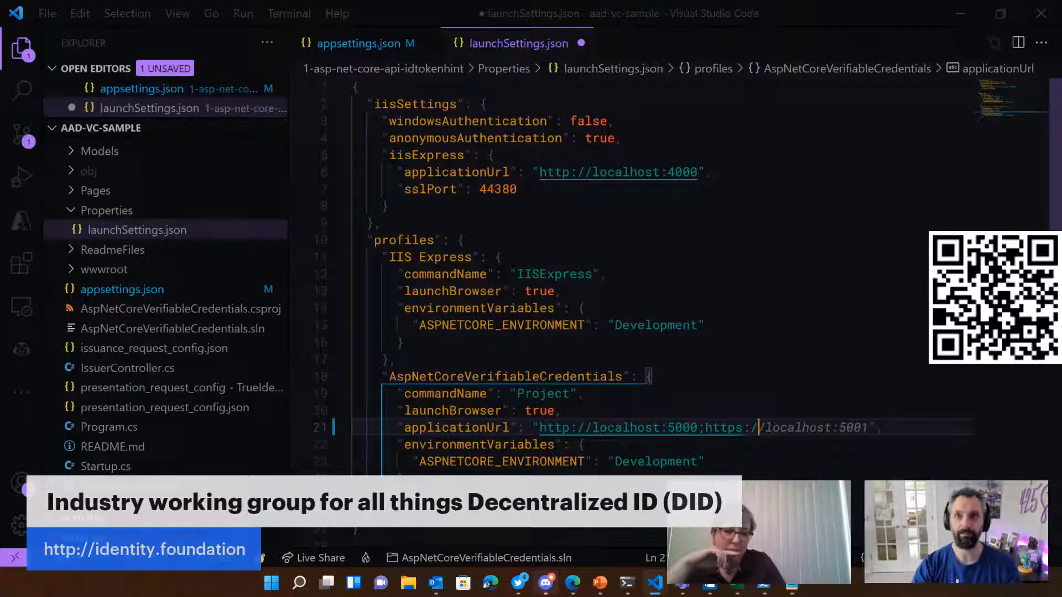
pyautogui.press('Tab')
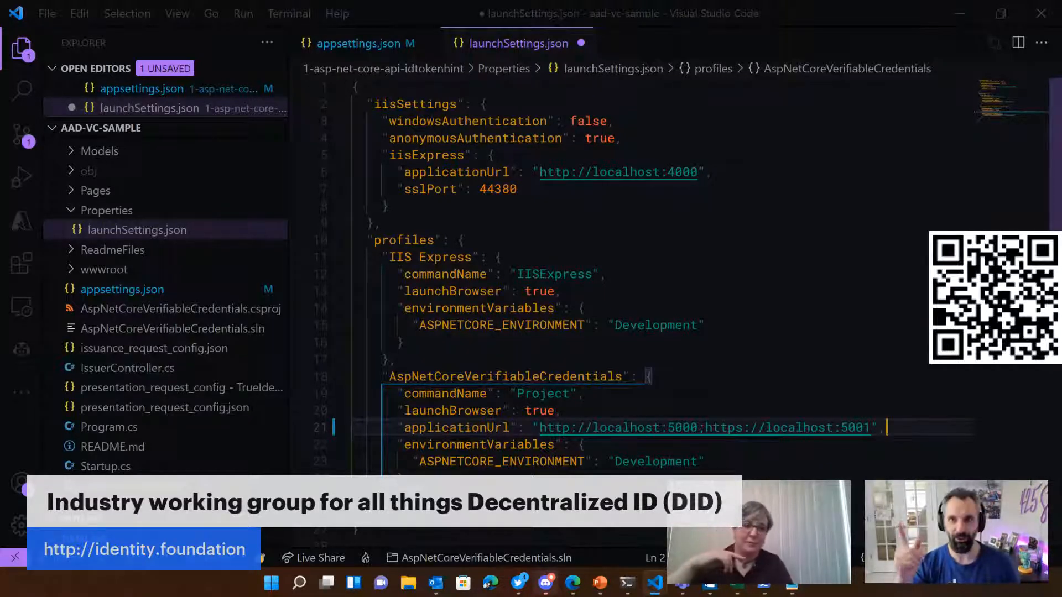
pyautogui.hotkey('ctrl', 's')
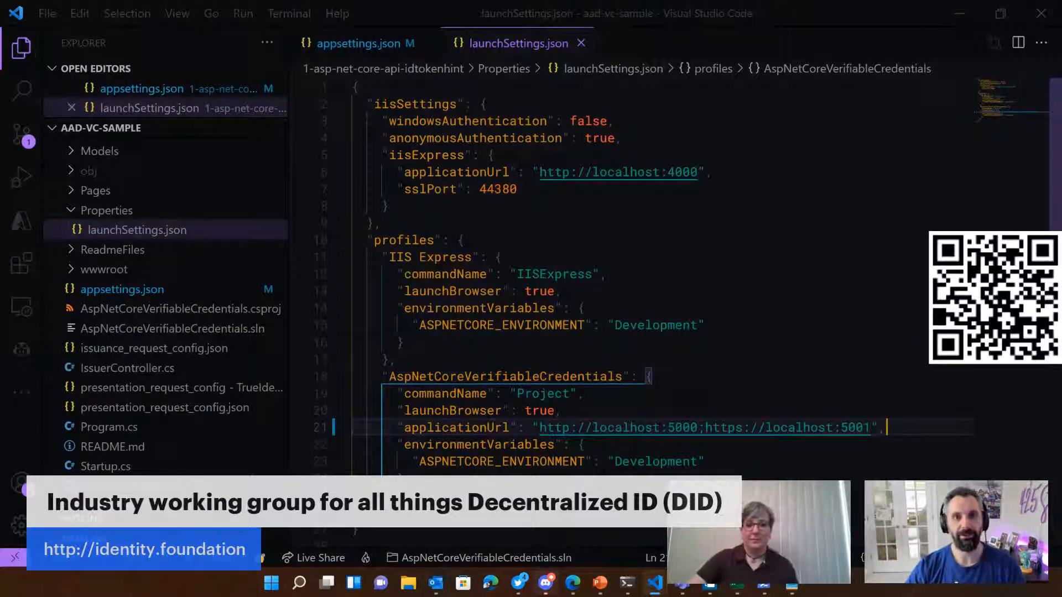
pyautogui.click(637, 582)
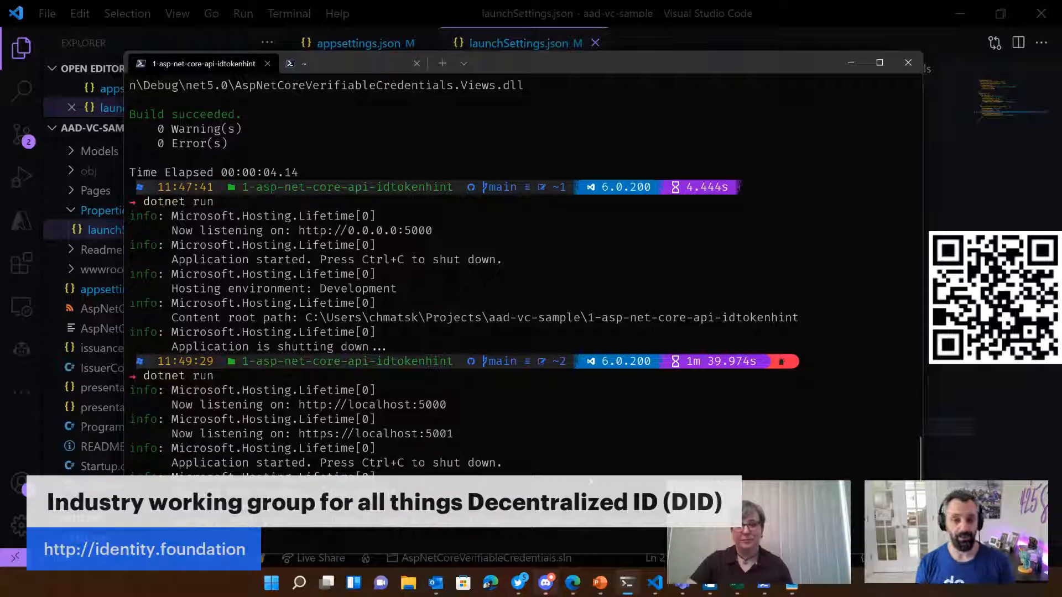
pyautogui.keyDown('ctrl'); pyautogui.click(404, 434); pyautogui.keyUp('ctrl')
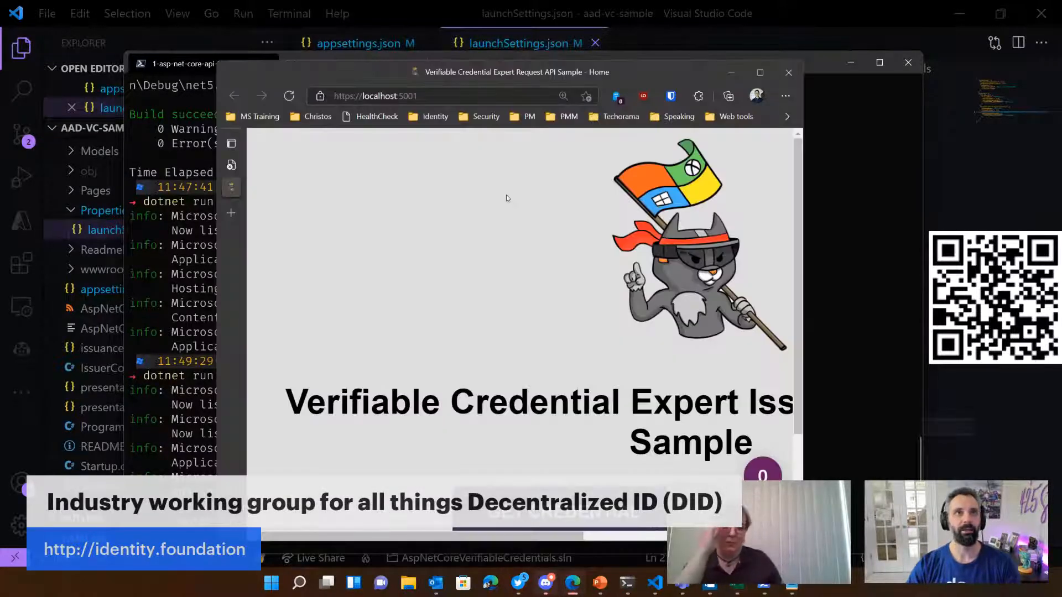
# Step: Reposition the browser window and reduce the sample page's zoom to 150%
pyautogui.moveTo(374, 75); pyautogui.dragTo(267, 38)
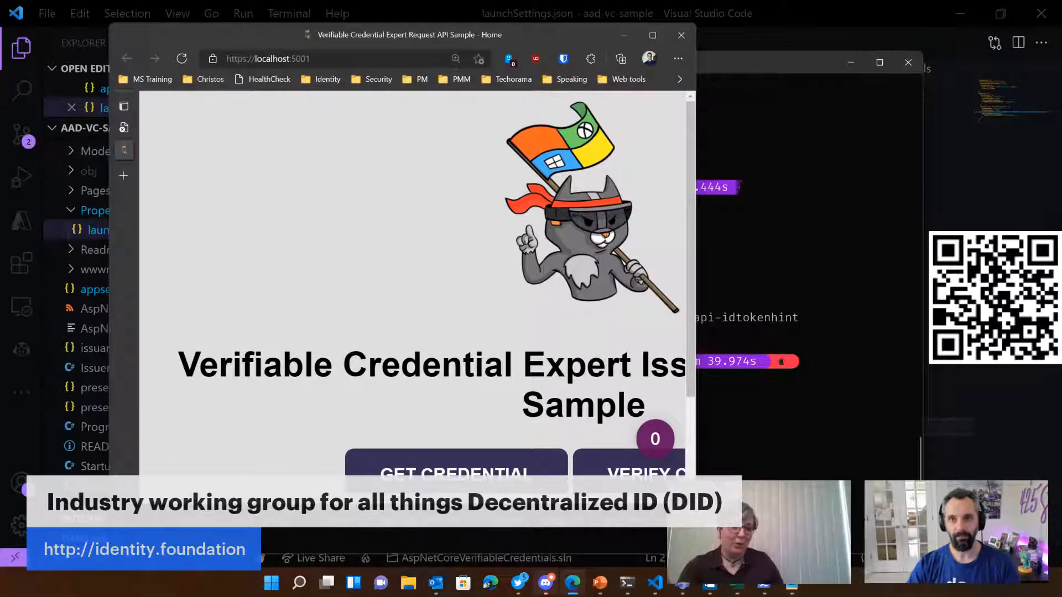
pyautogui.moveTo(684, 486); pyautogui.dragTo(694, 496)
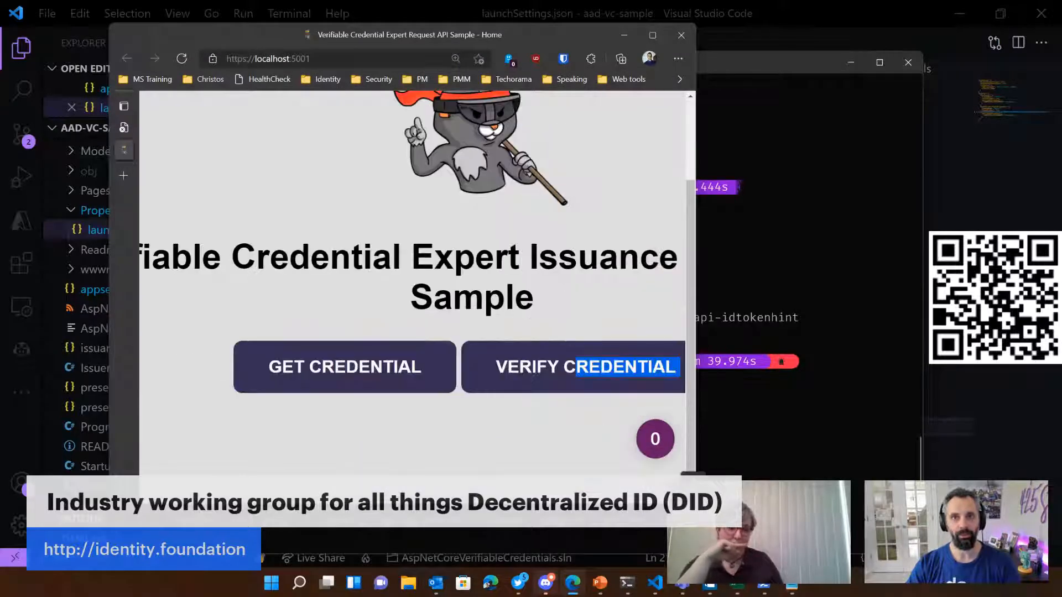
pyautogui.hotkey('ctrl', '-')
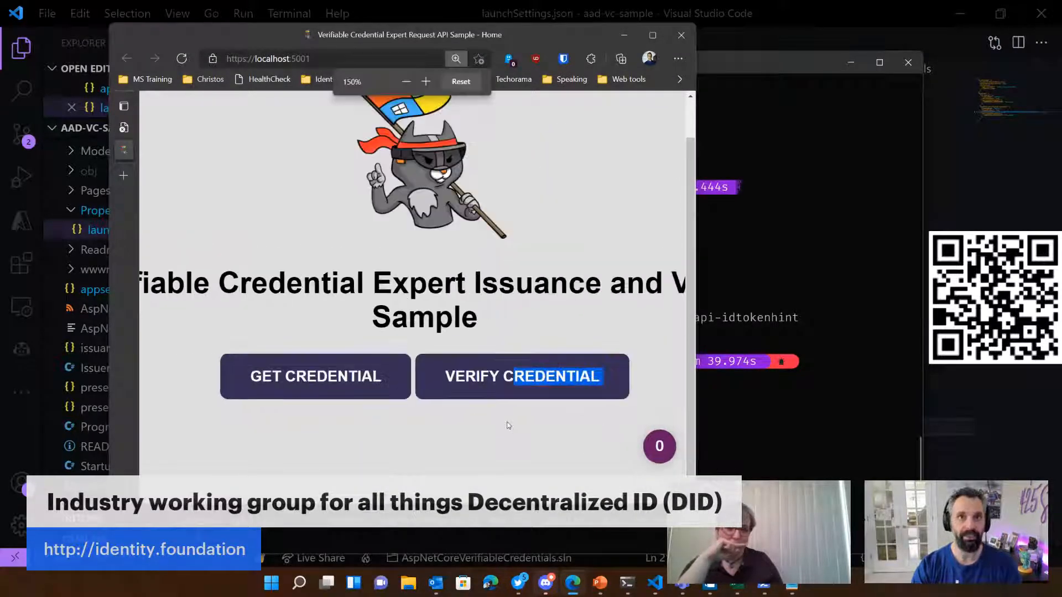
# Step: Reduce the sample page's zoom to 110% and move the browser window aside to uncover the terminal output
pyautogui.hotkey('ctrl', '-')
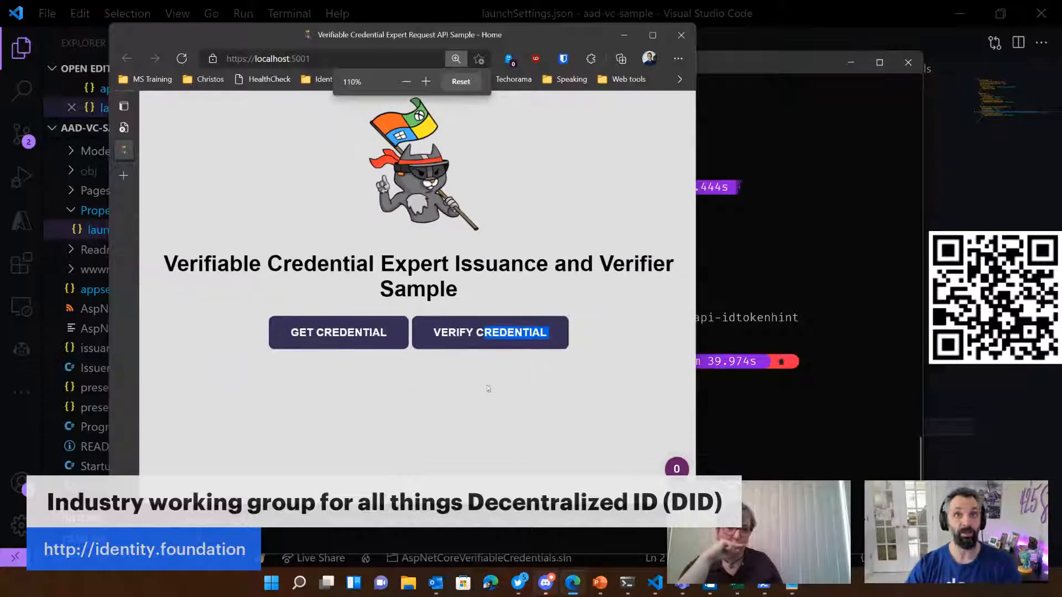
pyautogui.moveTo(482, 27); pyautogui.dragTo(634, 63)
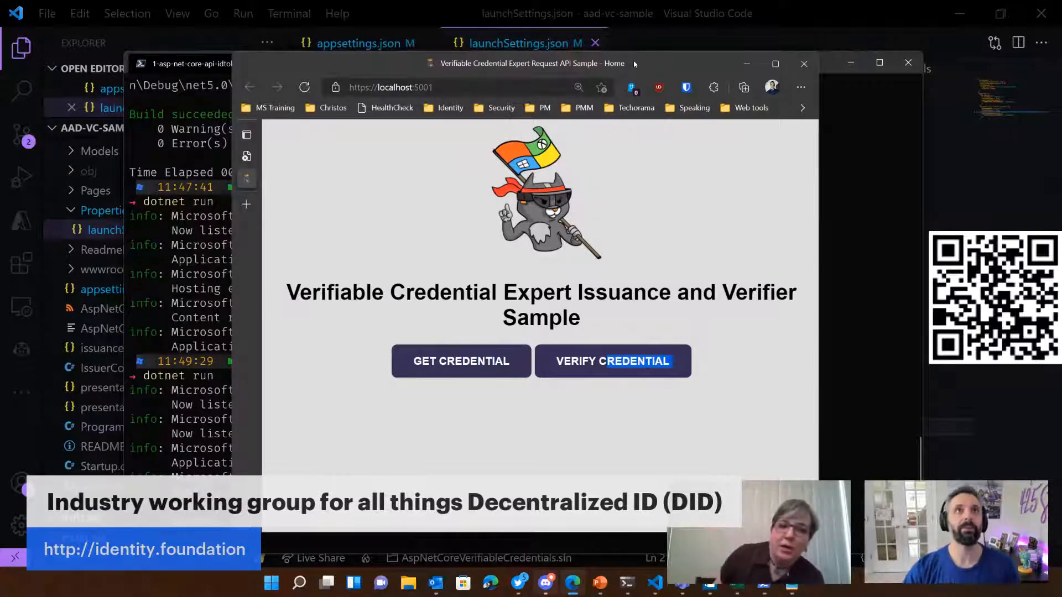
# Step: Try to load the sample at localhost:5001 over plain HTTP instead of HTTPS
pyautogui.click(373, 87)
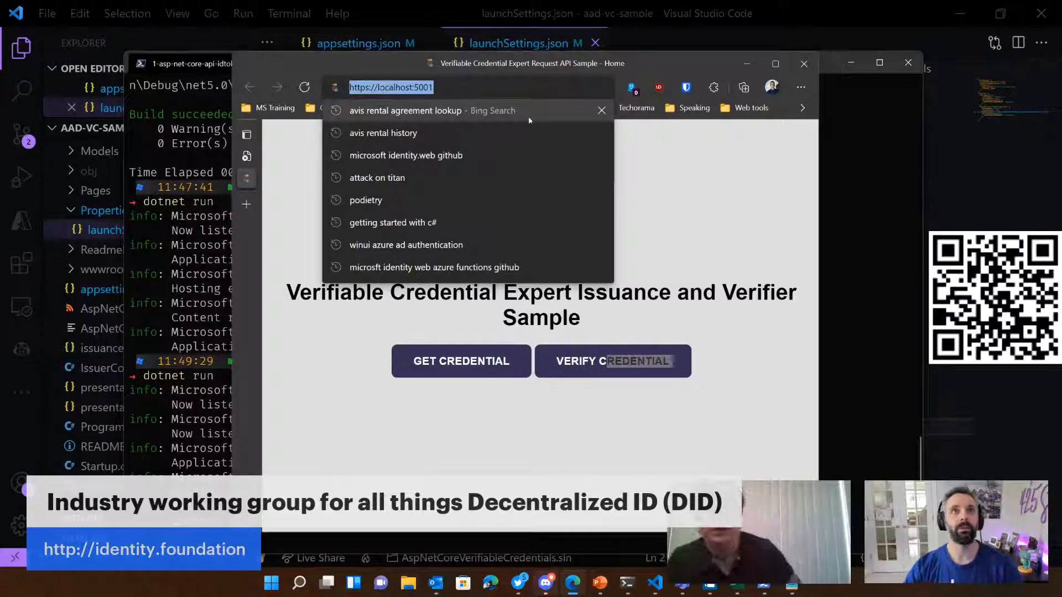
pyautogui.press('End')
pyautogui.press('Left')
pyautogui.press('Left')
pyautogui.press('Left')
pyautogui.press('Left')
pyautogui.press('Left')
pyautogui.press('Left')
pyautogui.press('Left')
pyautogui.press('Left')
pyautogui.press('Left')
pyautogui.press('Left')
pyautogui.press('Left')
pyautogui.press('Left')
pyautogui.press('Left')
pyautogui.press('Left')
pyautogui.press('Left')
pyautogui.press('Left')
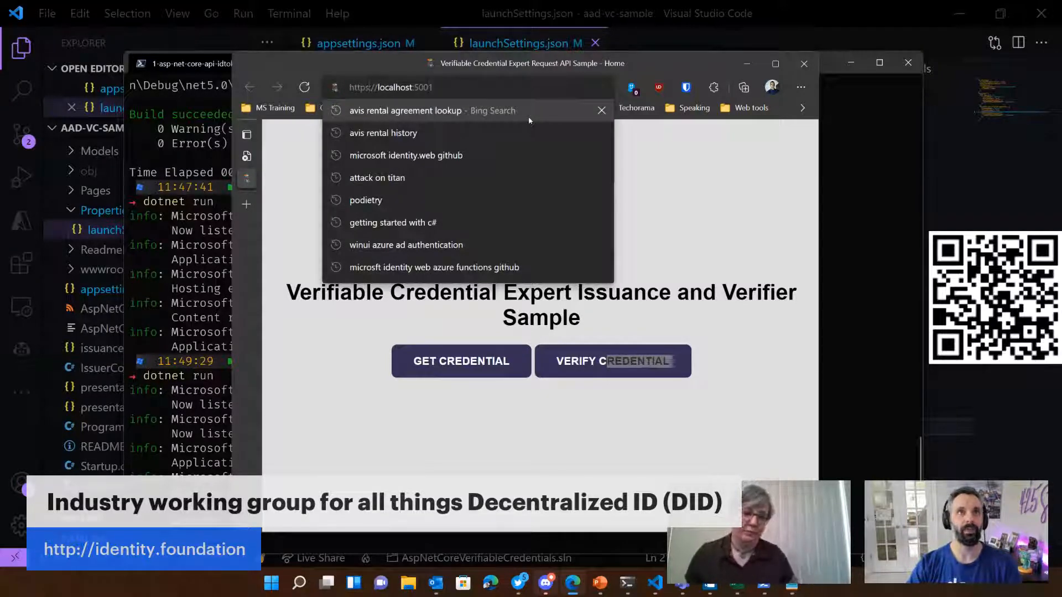
pyautogui.press('BackSpace')
pyautogui.press('Return')
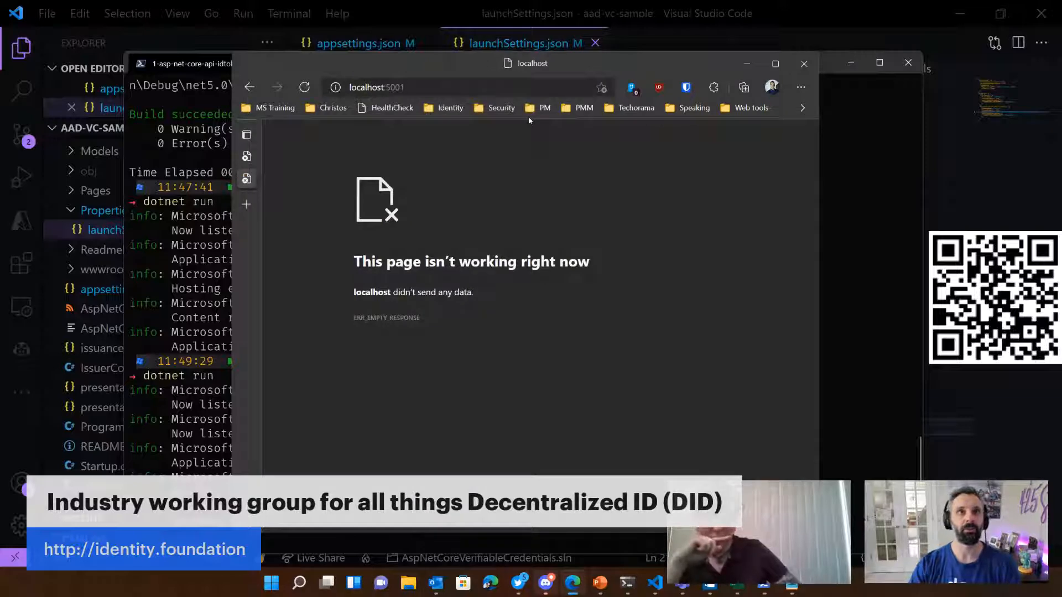
# Step: Test the HTTP endpoint by loading localhost:5000 in the browser, and reposition the browser window
pyautogui.click(471, 84)
pyautogui.press('End')
pyautogui.press('BackSpace')
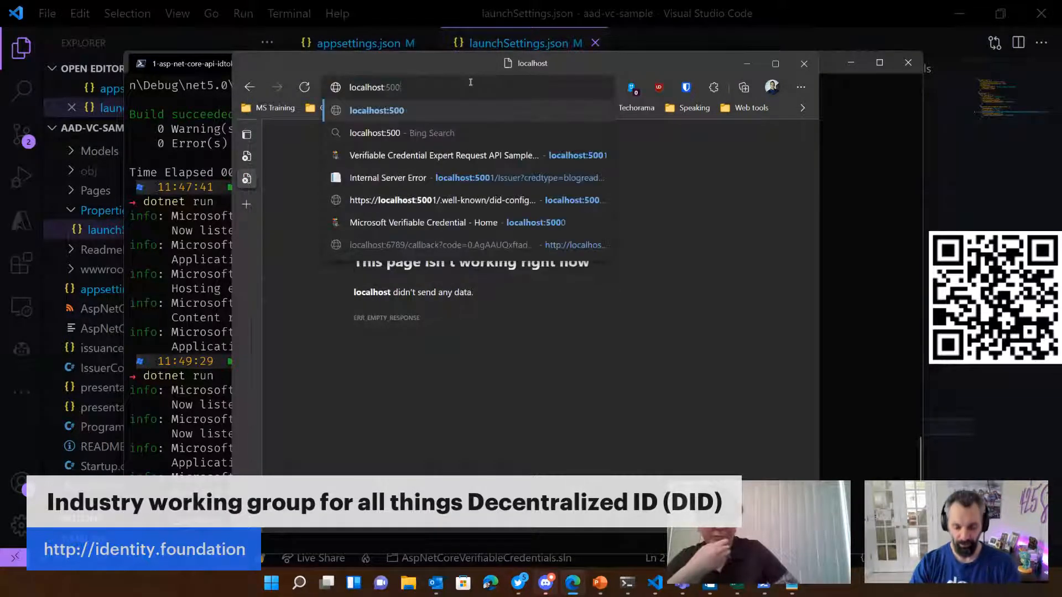
pyautogui.write('0/')
pyautogui.press('Return')
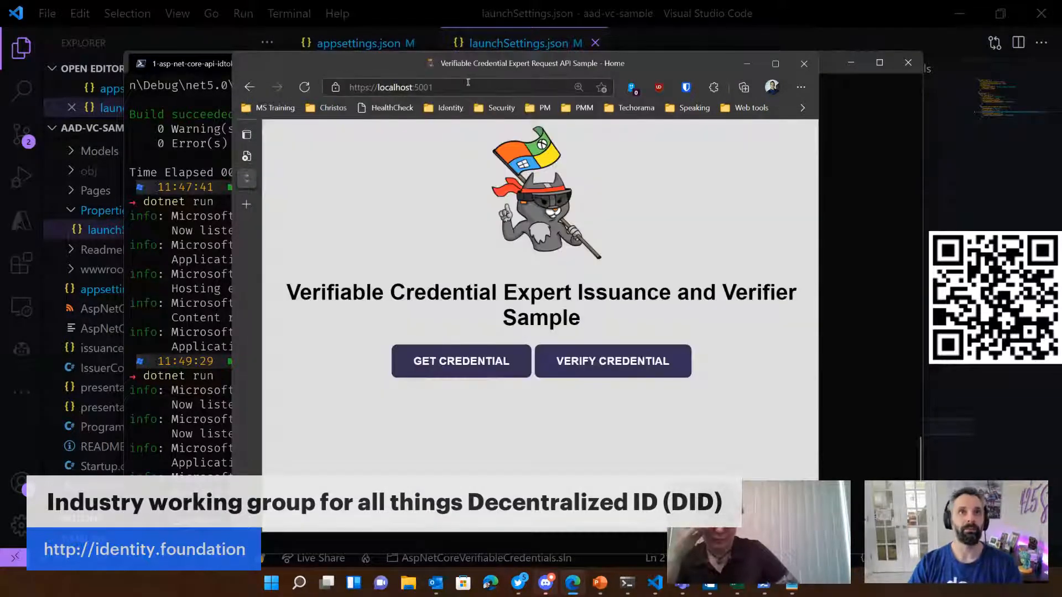
pyautogui.moveTo(462, 68); pyautogui.dragTo(417, 60)
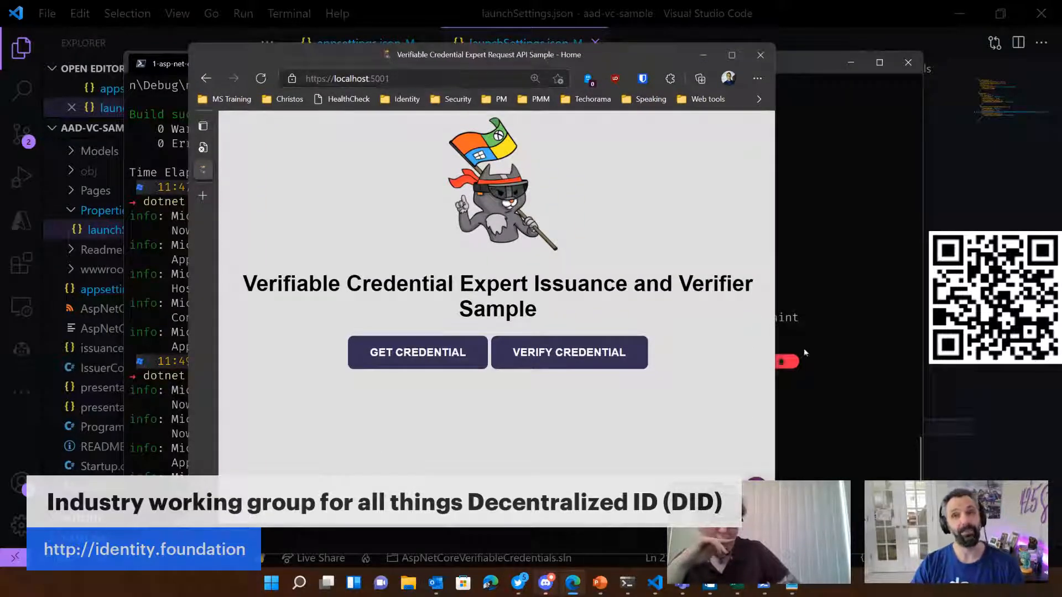
# Step: Open Startup.cs, comment out the app.UseHttpsRedirection(); line in the Configure method, and save the file
pyautogui.click(960, 272)
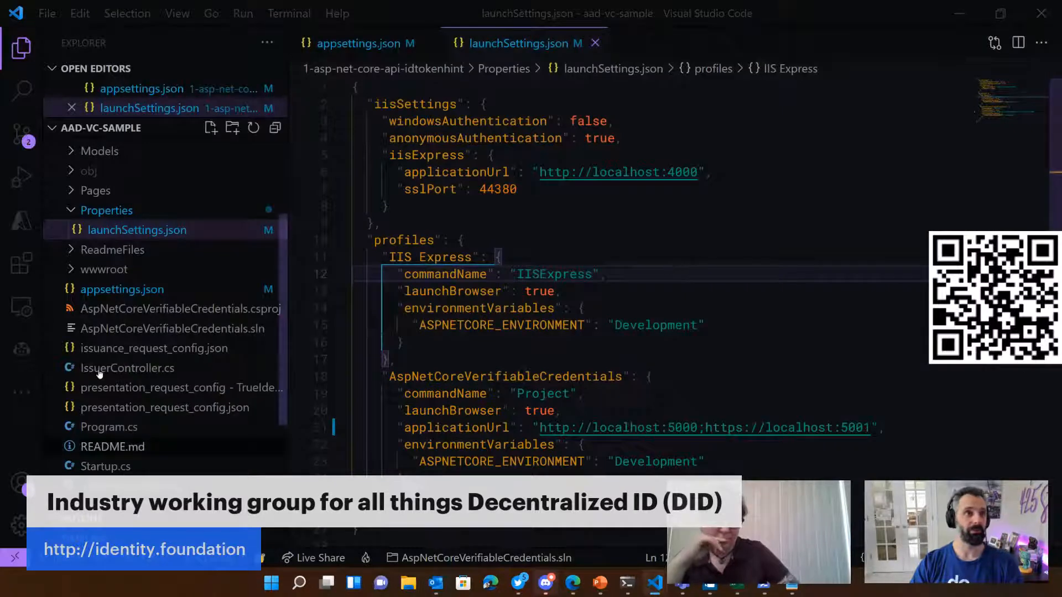
pyautogui.click(105, 467)
pyautogui.scroll(-6, 775, 311)
pyautogui.scroll(-7, 776, 311)
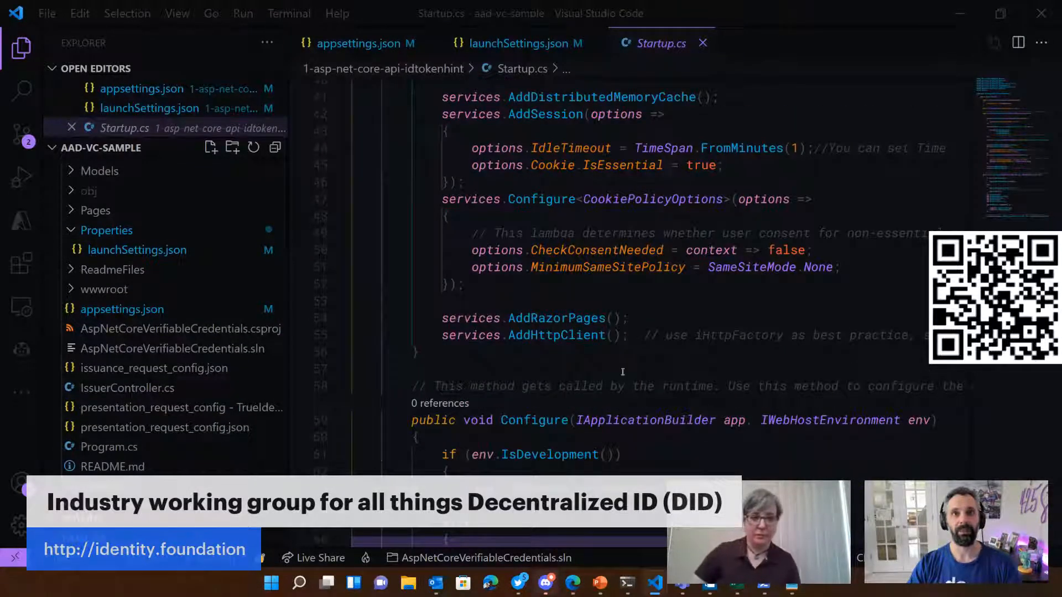
pyautogui.scroll(-4, 762, 364)
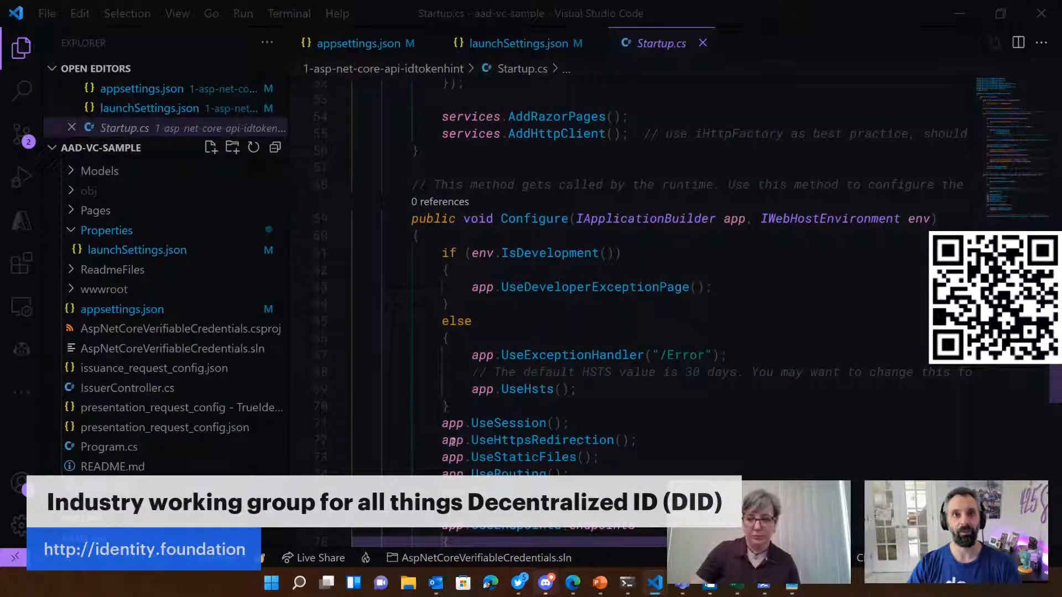
pyautogui.click(538, 446)
pyautogui.press('Home')
pyautogui.write('//')
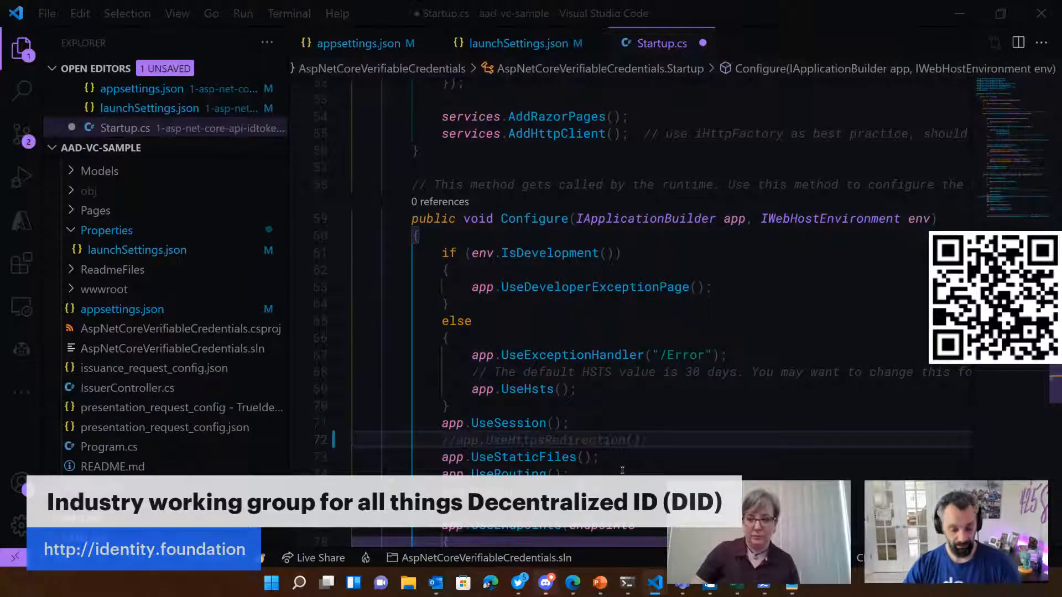
pyautogui.hotkey('ctrl', 's')
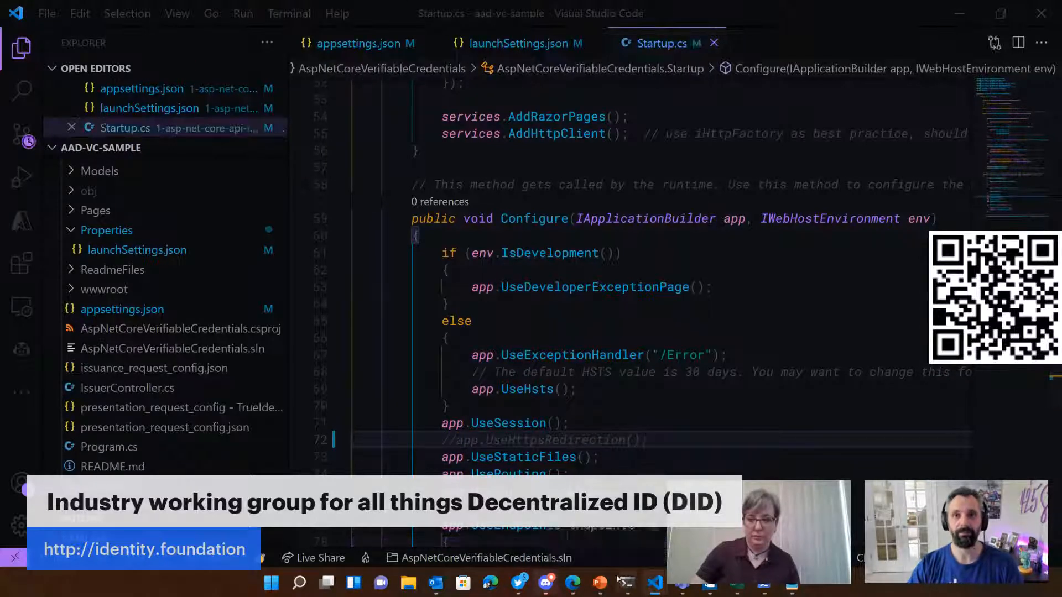
pyautogui.click(628, 584)
pyautogui.hotkey('ctrl', 'c')
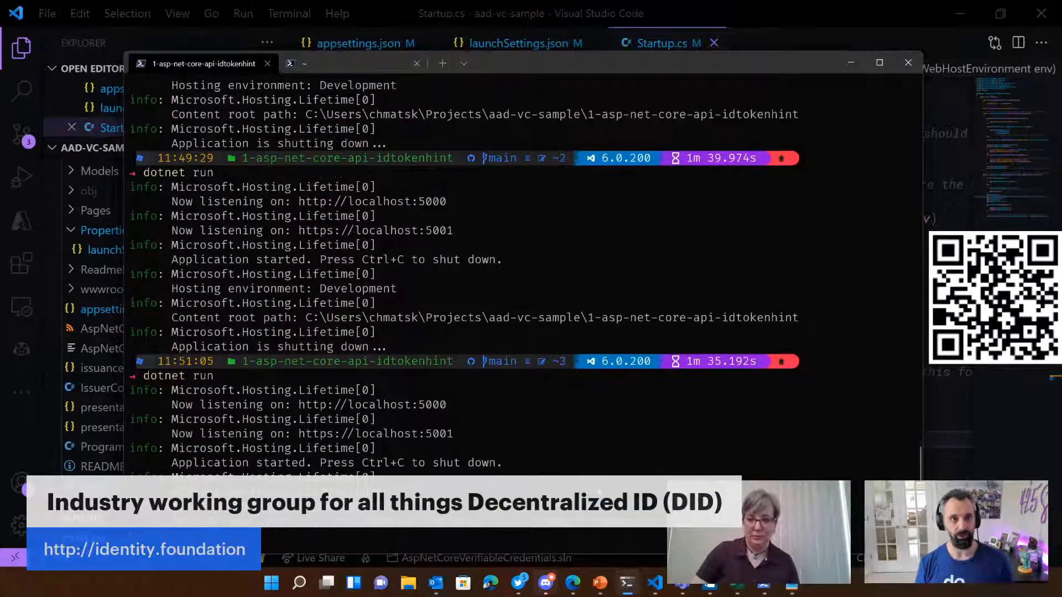
pyautogui.keyDown('ctrl'); pyautogui.click(423, 407); pyautogui.keyUp('ctrl')
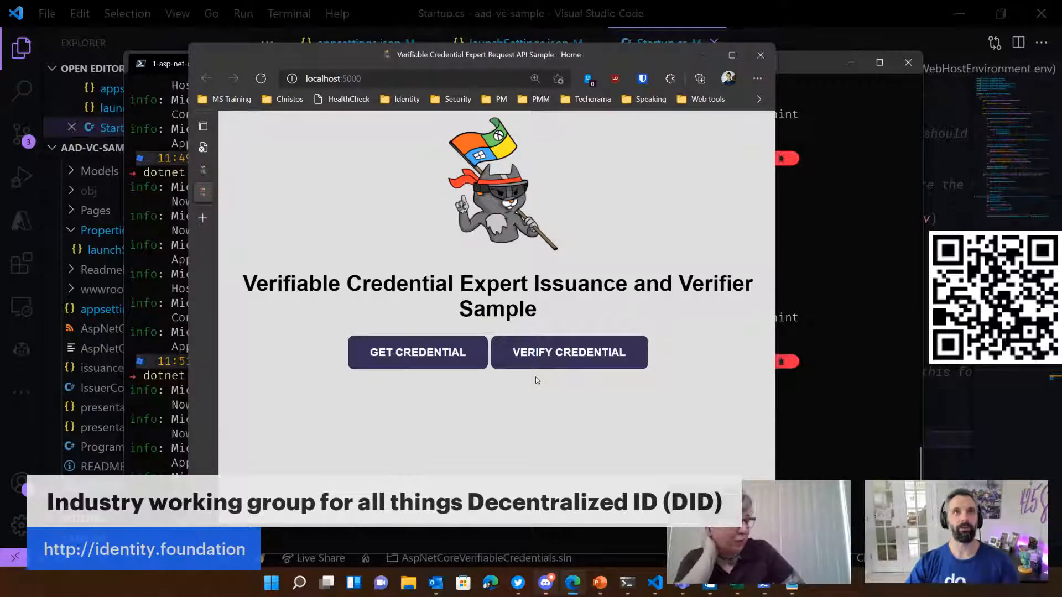
pyautogui.moveTo(394, 60); pyautogui.dragTo(463, 150)
pyautogui.click(344, 65)
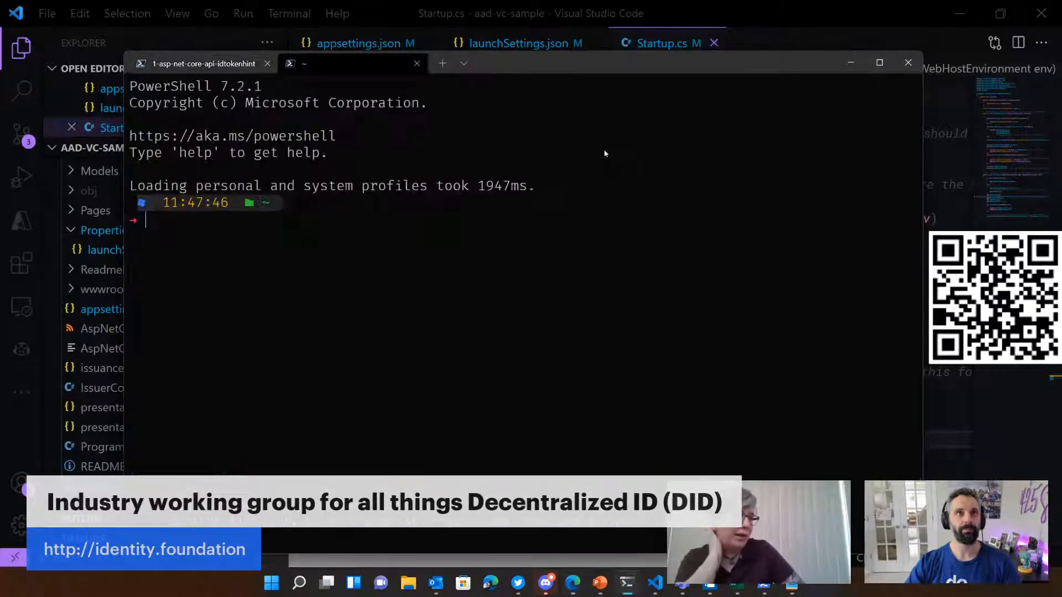
pyautogui.write('ng')
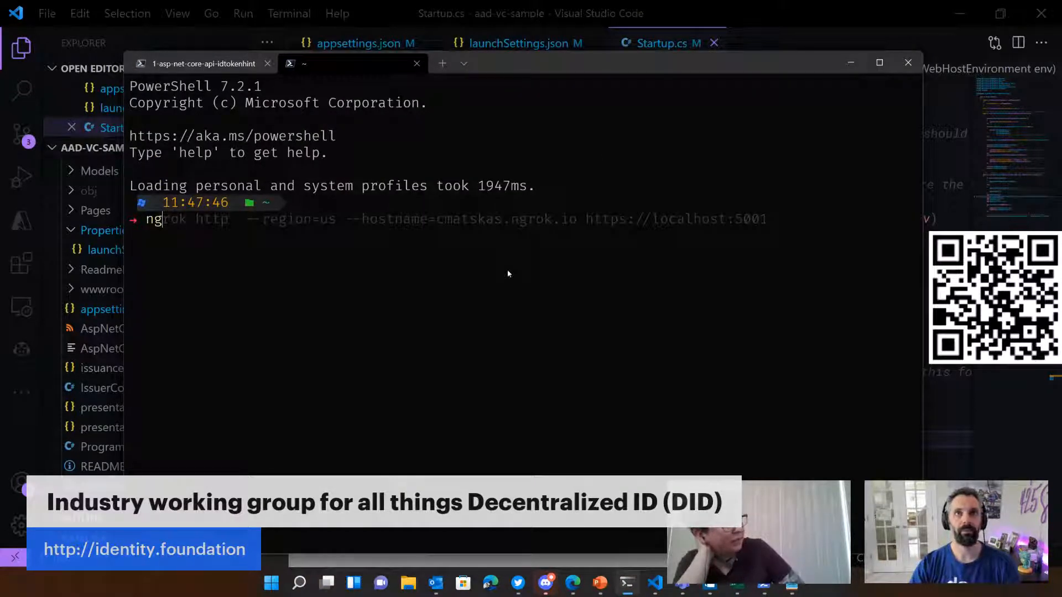
pyautogui.press('Right')
pyautogui.press('Left')
pyautogui.press('Left')
pyautogui.press('Left')
pyautogui.press('Left')
pyautogui.press('Left')
pyautogui.press('Left')
pyautogui.press('Left')
pyautogui.press('Left')
pyautogui.press('Left')
pyautogui.press('Left')
pyautogui.press('Left')
pyautogui.press('Left')
pyautogui.press('Left')
pyautogui.press('Left')
pyautogui.press('Left')
pyautogui.press('Left')
pyautogui.press('Left')
pyautogui.press('Left')
pyautogui.press('Left')
pyautogui.press('Left')
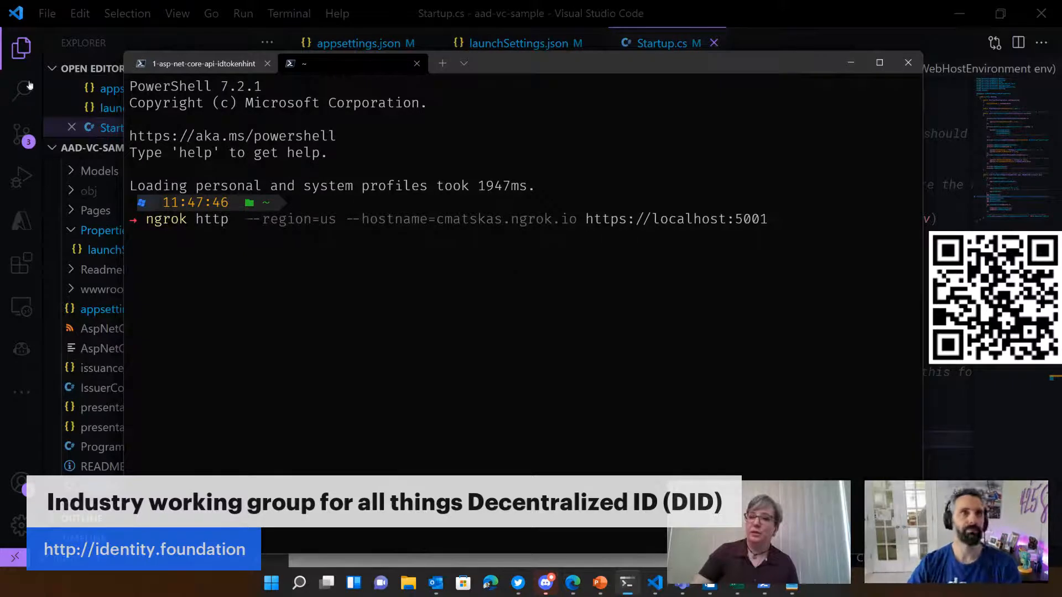
# Step: In the sample's browser window, close the 0.0.0.0 page and the older sample page, keeping only localhost:5000
pyautogui.click(573, 583)
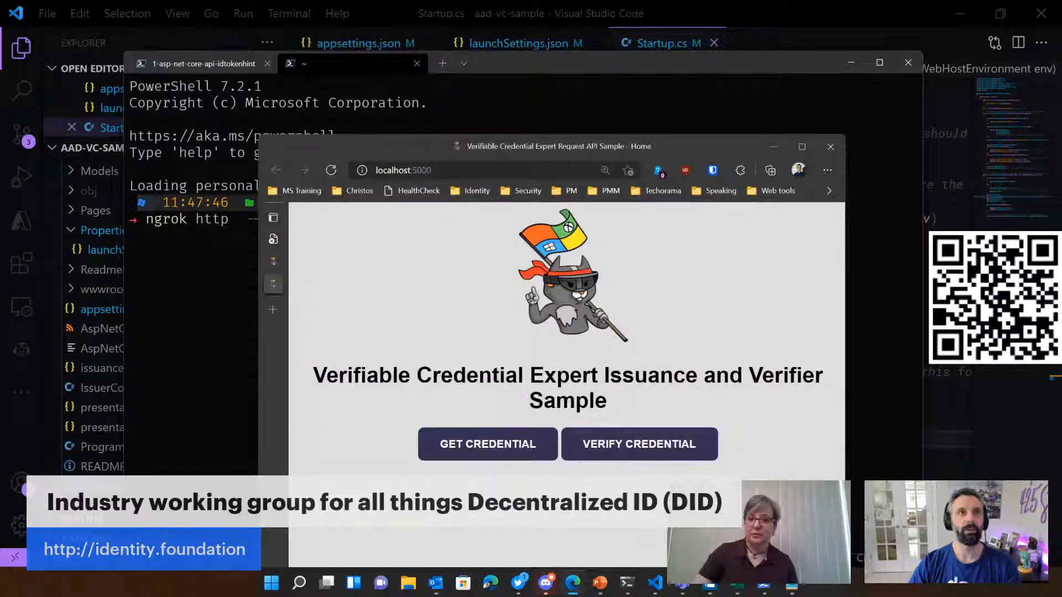
pyautogui.moveTo(273, 261)
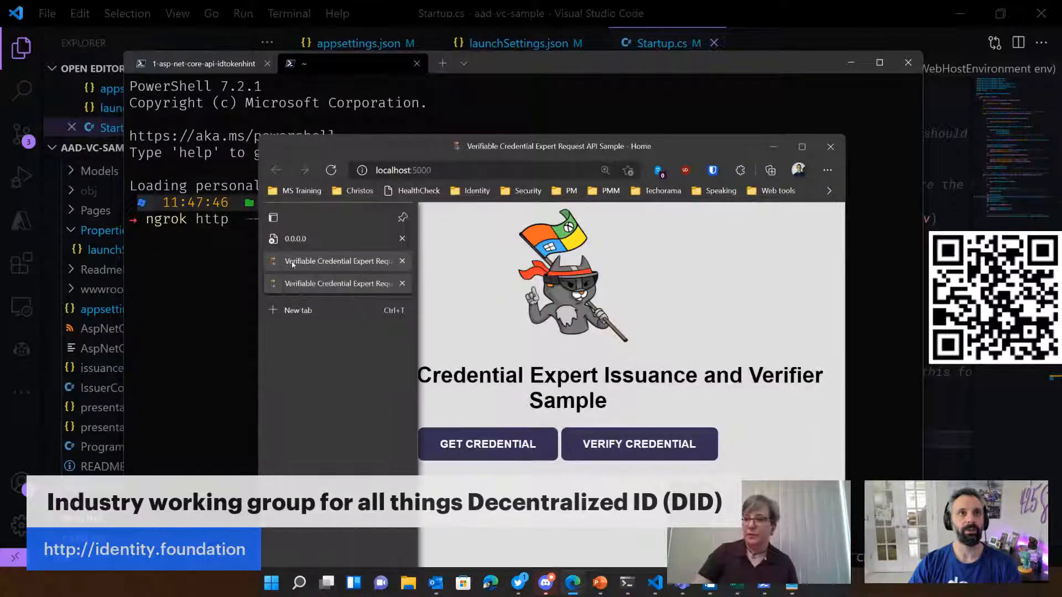
pyautogui.click(402, 261)
pyautogui.click(402, 239)
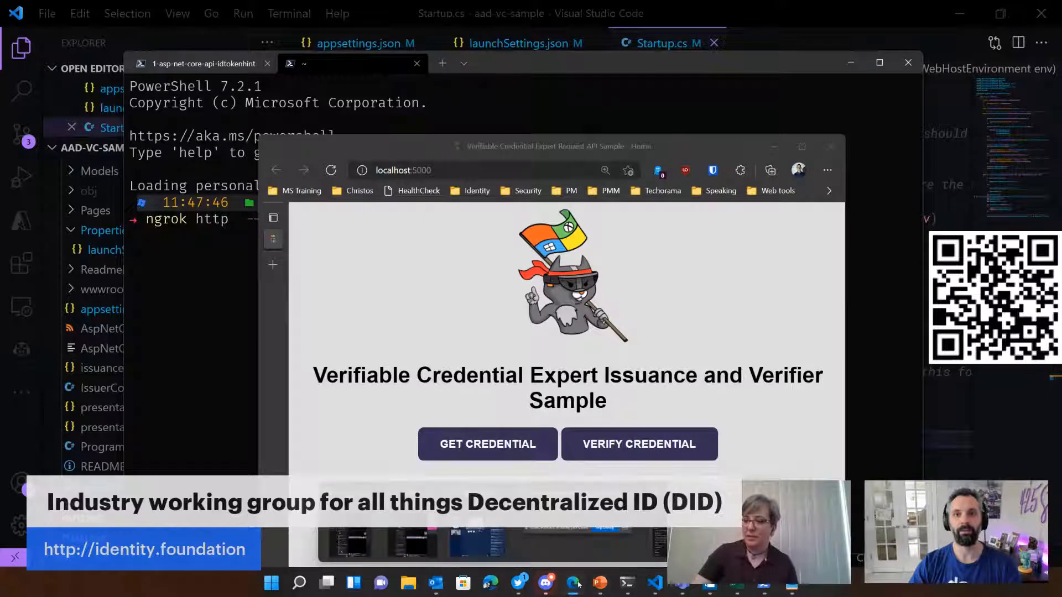
# Step: Switch to the Microsoft Docs tutorial and review the steps for exposing the sample through ngrok and issuing a credential
pyautogui.click(577, 545)
pyautogui.scroll(-2, 419, 319)
pyautogui.scroll(-10, 419, 319)
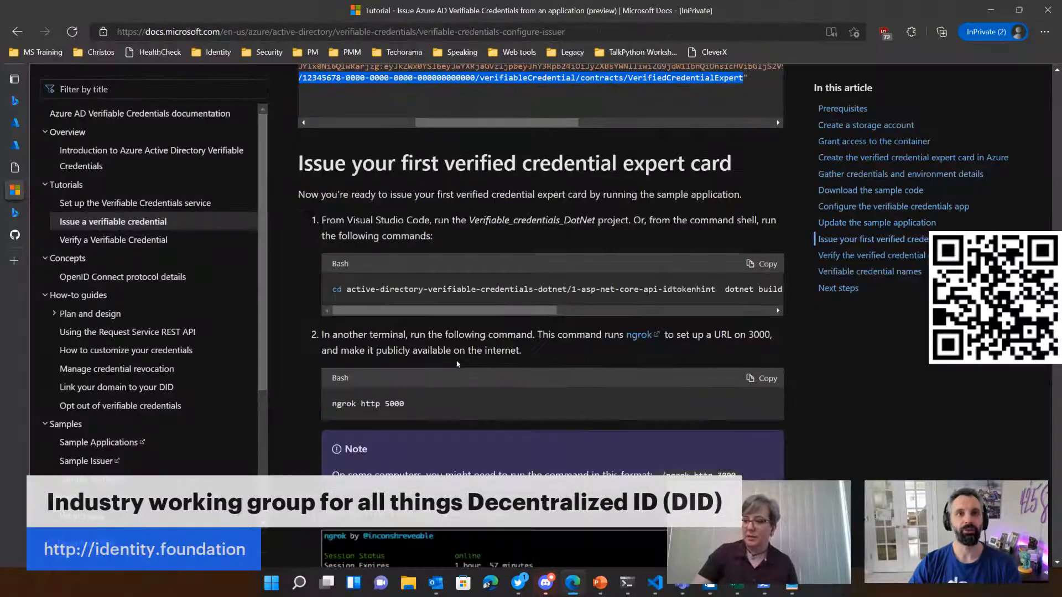
pyautogui.scroll(-15, 492, 271)
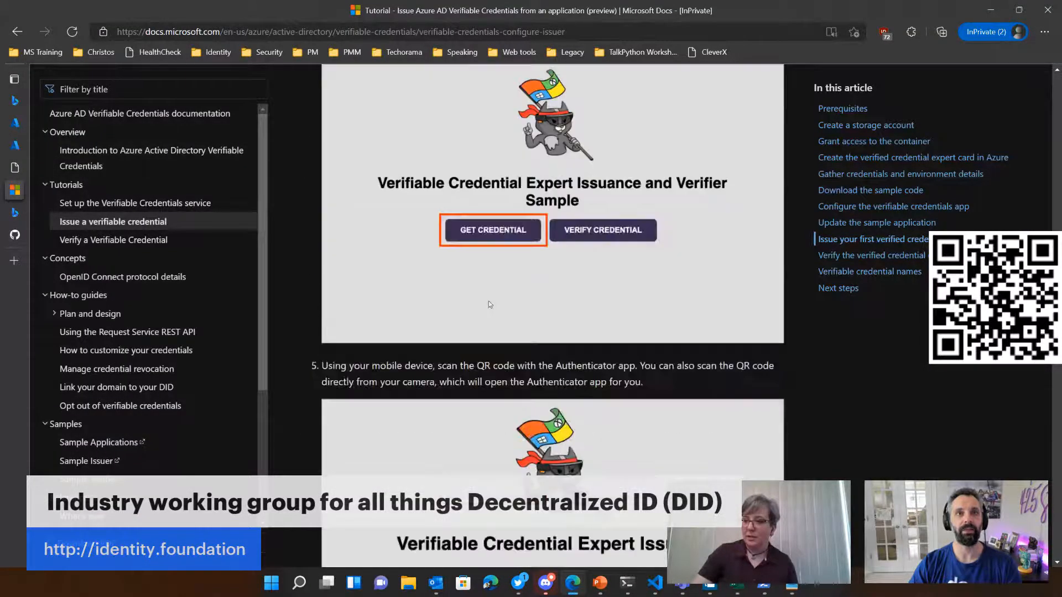
pyautogui.scroll(-13, 489, 310)
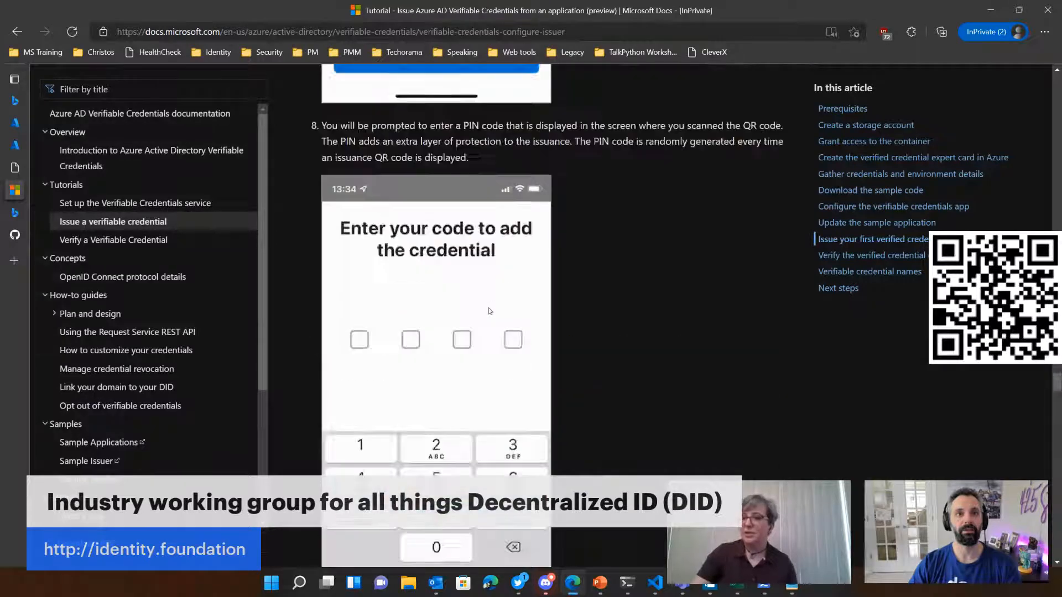
pyautogui.scroll(8, 499, 342)
pyautogui.scroll(15, 500, 354)
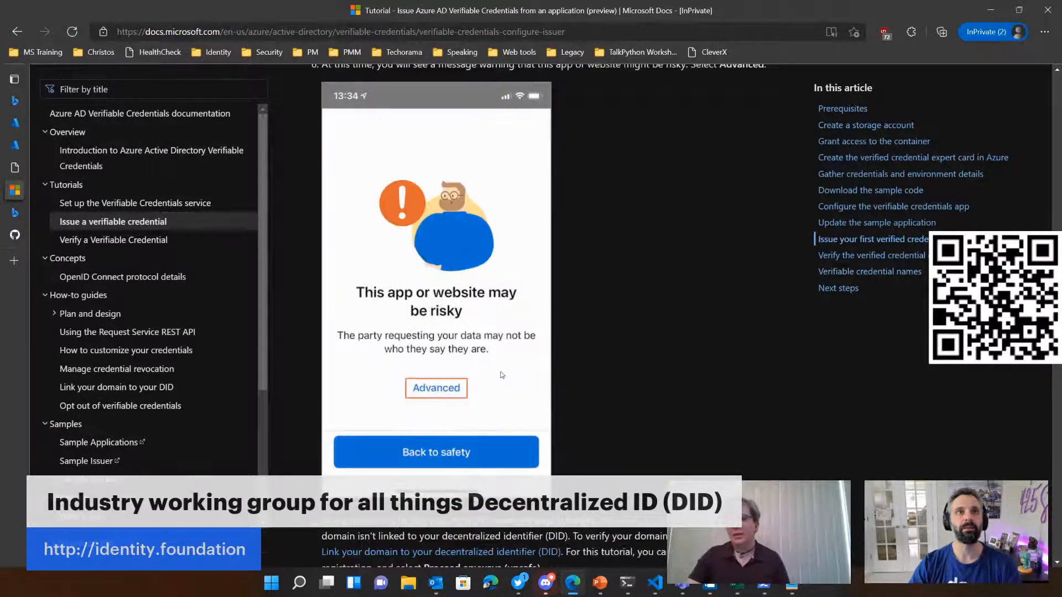
pyautogui.scroll(2, 487, 368)
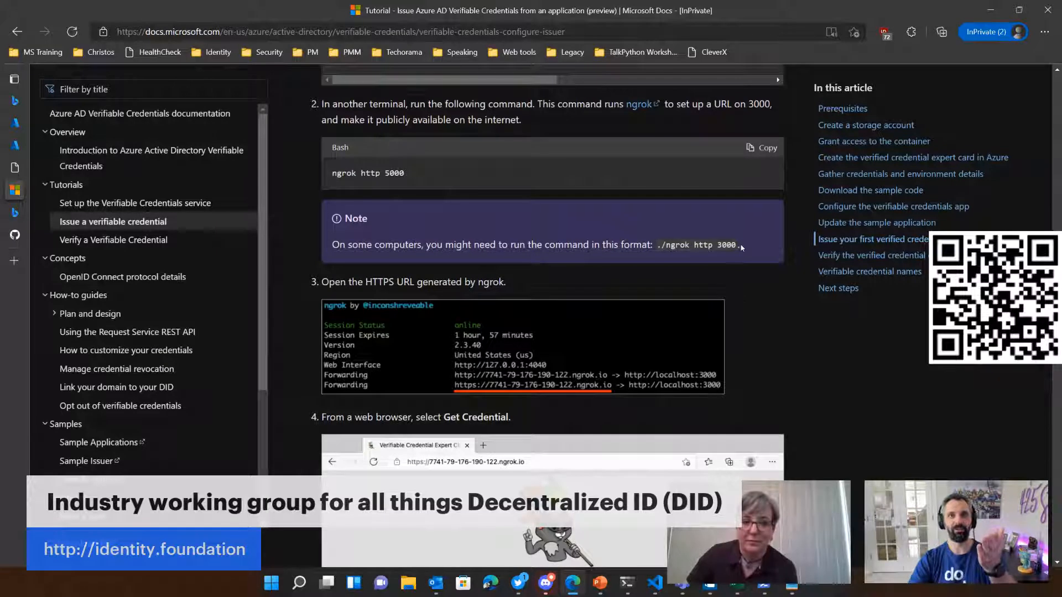
# Step: Compare the tutorial's ./ngrok http 3000 note with its ngrok http 5000 command by highlighting each
pyautogui.moveTo(741, 247); pyautogui.dragTo(657, 247)
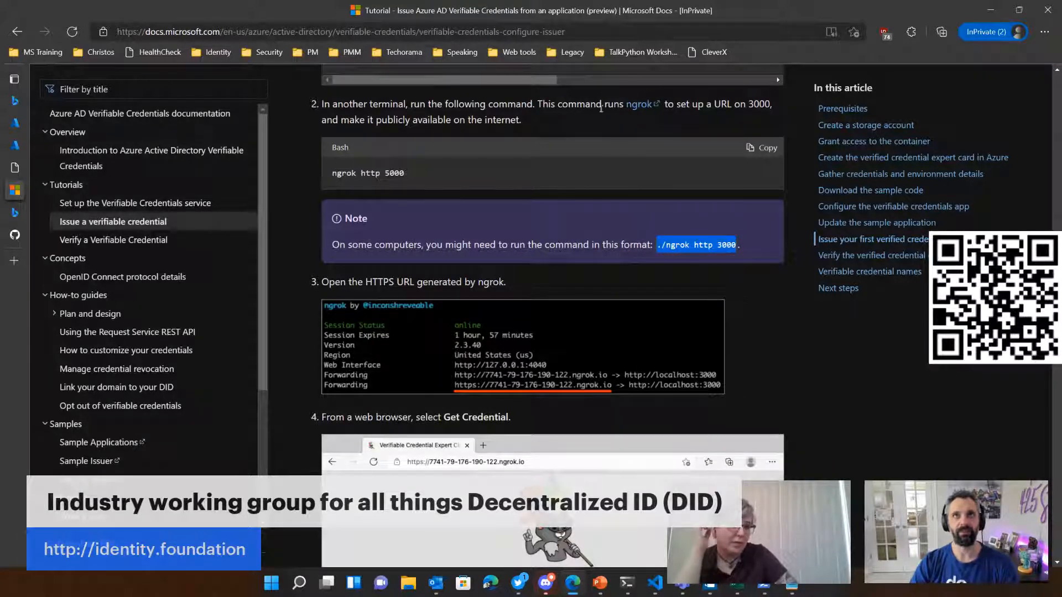
pyautogui.scroll(2, 612, 286)
pyautogui.scroll(2, 612, 285)
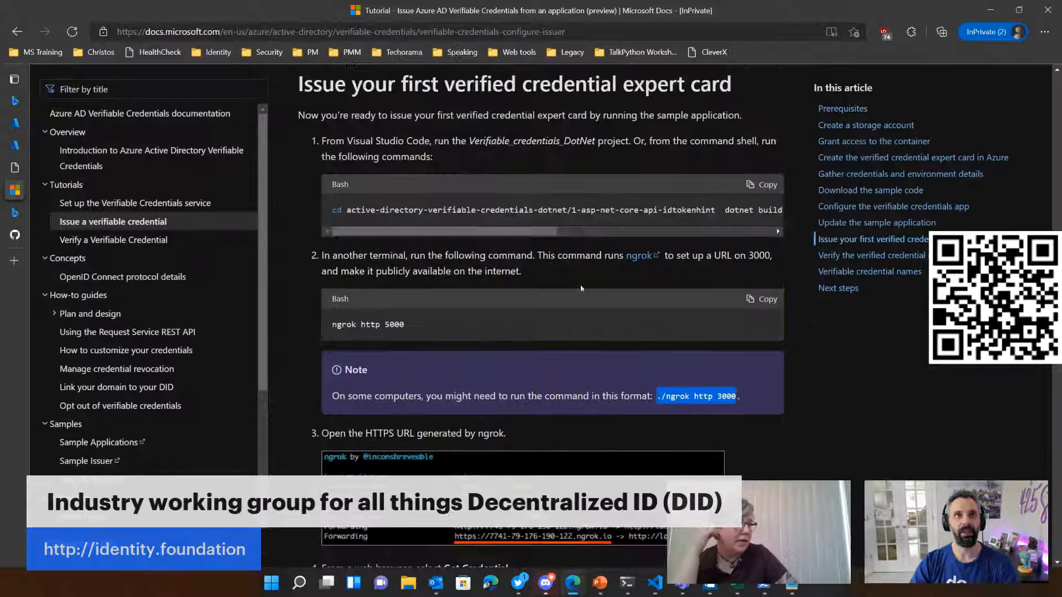
pyautogui.tripleClick(437, 328)
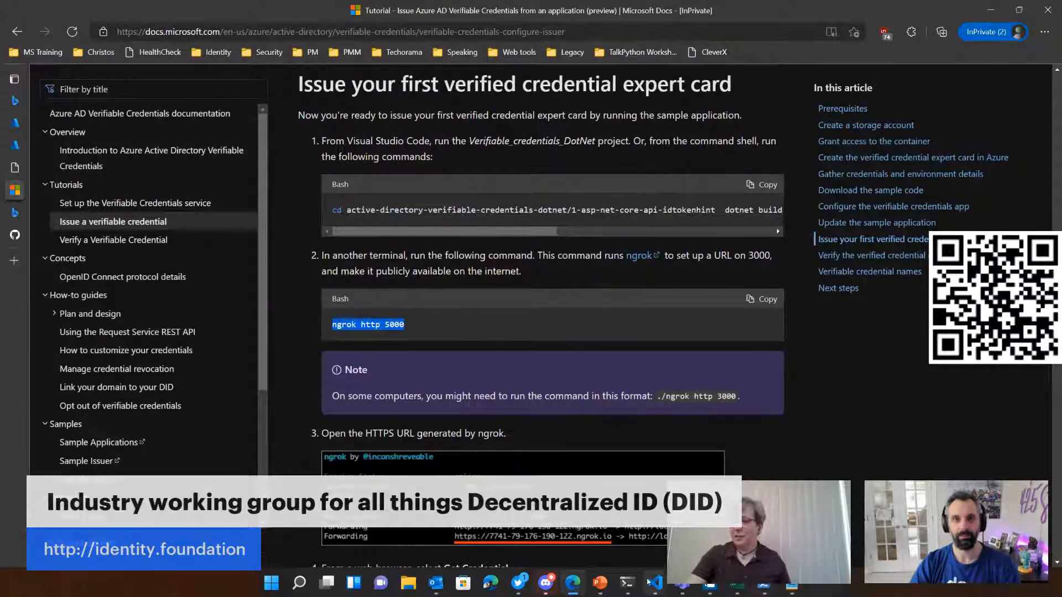
# Step: In the terminal, replace the recalled command's region, hostname and address arguments with 5000 and run ngrok http 5000
pyautogui.hotkey('alt', 'Tab')
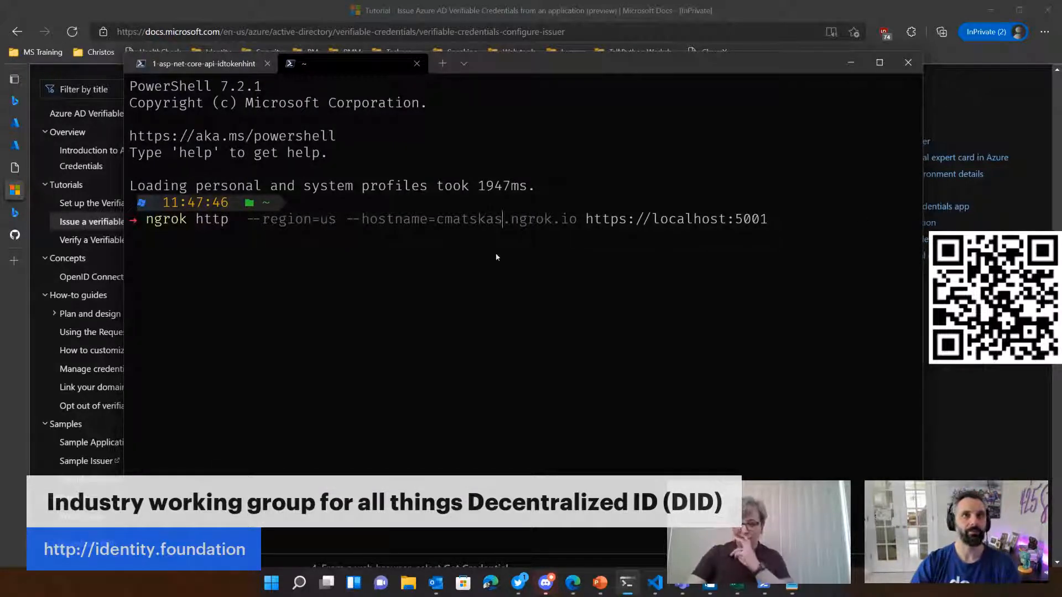
pyautogui.press('Left')
pyautogui.press('Left')
pyautogui.press('Left')
pyautogui.press('Left')
pyautogui.press('Left')
pyautogui.press('Left')
pyautogui.press('Left')
pyautogui.press('Left')
pyautogui.press('Left')
pyautogui.press('Left')
pyautogui.press('Left')
pyautogui.press('Left')
pyautogui.press('Left')
pyautogui.press('Left')
pyautogui.press('Left')
pyautogui.press('Left')
pyautogui.press('Left')
pyautogui.press('Left')
pyautogui.press('Left')
pyautogui.press('Left')
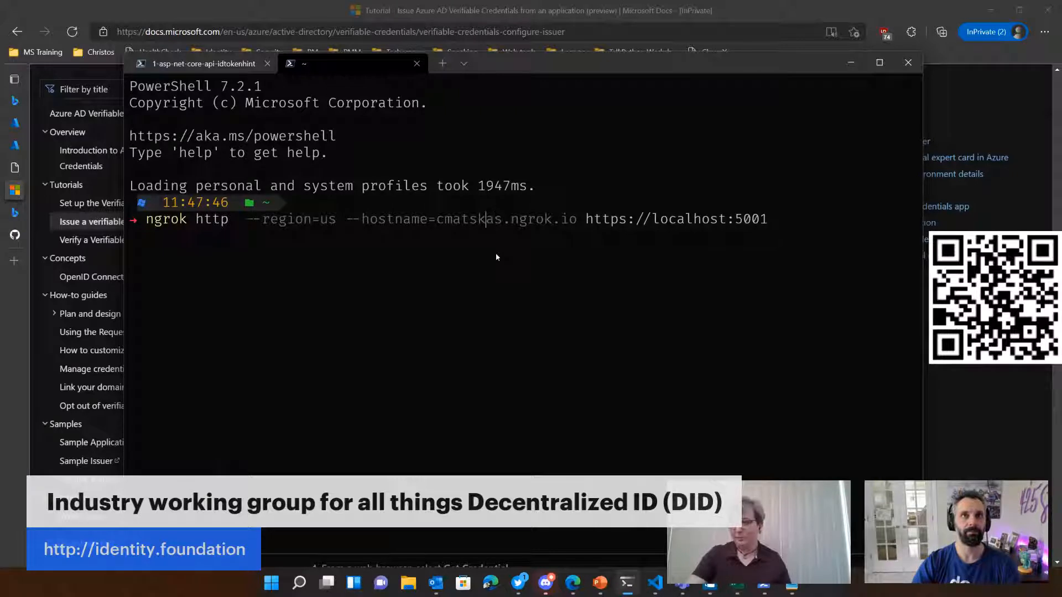
pyautogui.press('Left')
pyautogui.press('Left')
pyautogui.hotkey('shift', 'End')
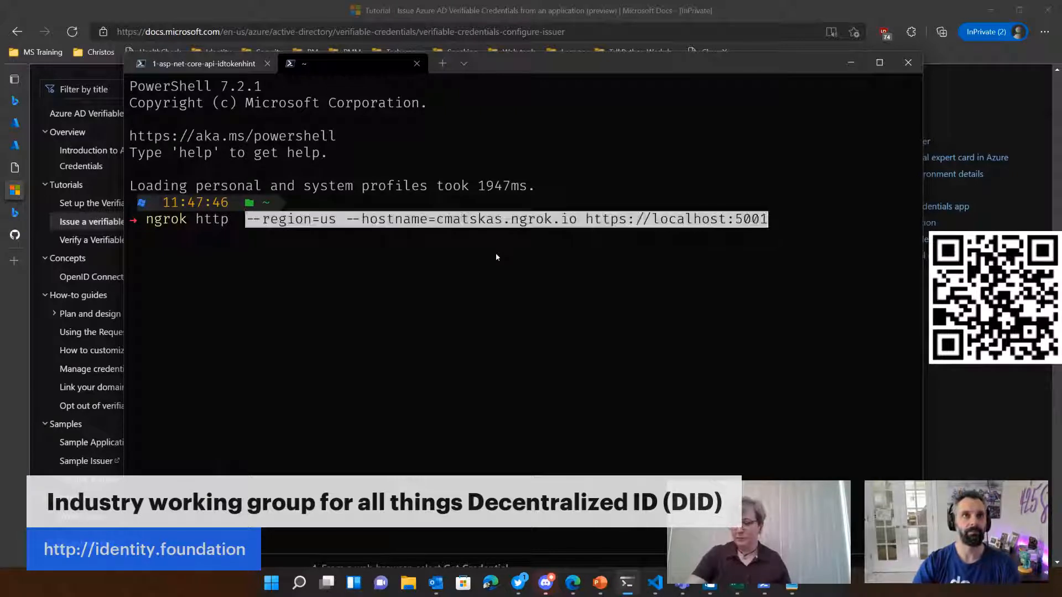
pyautogui.press('BackSpace')
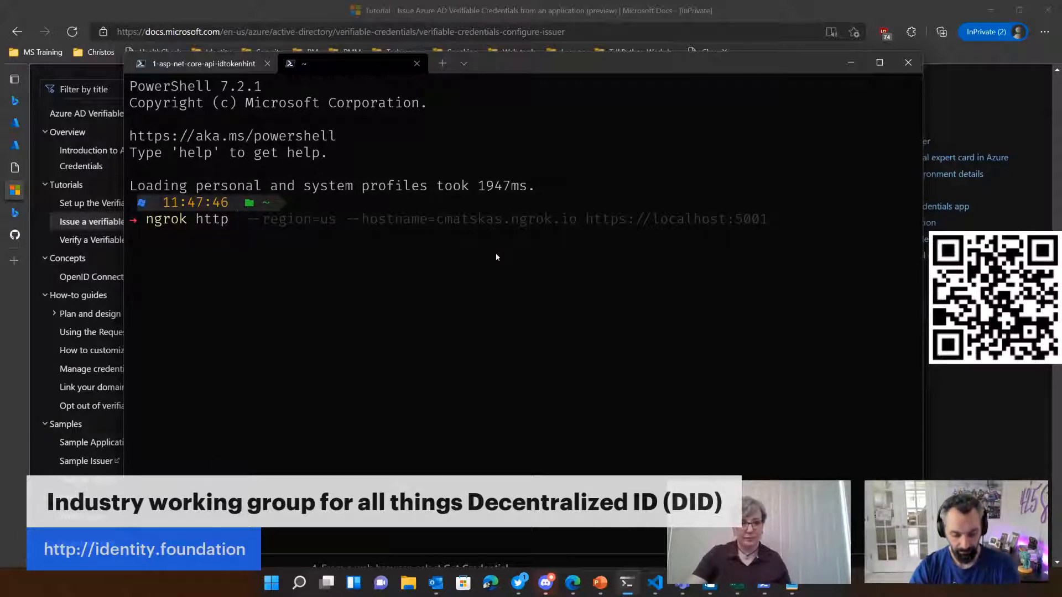
pyautogui.write('5000')
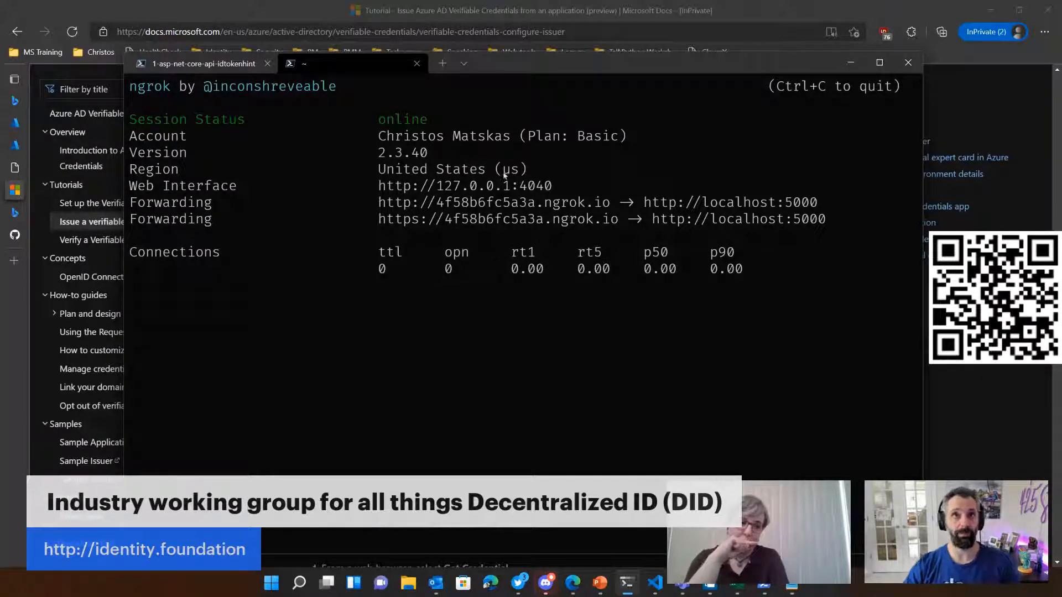
# Step: Copy the HTTP forwarding URL that ngrok generated for localhost:5000
pyautogui.doubleClick(610, 205)
pyautogui.moveTo(612, 208); pyautogui.dragTo(378, 205)
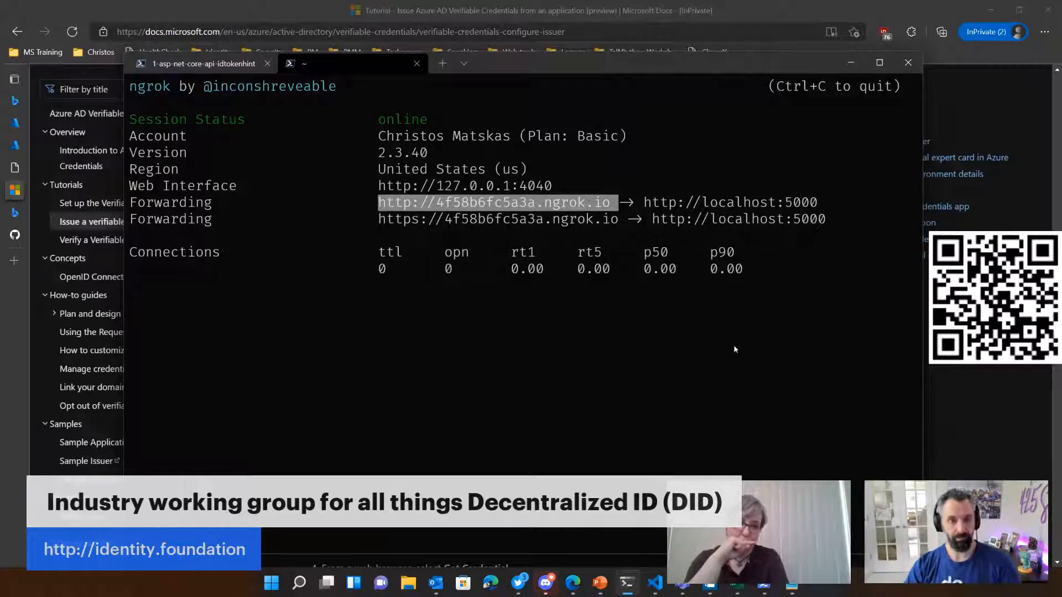
pyautogui.hotkey('ctrl', 'c')
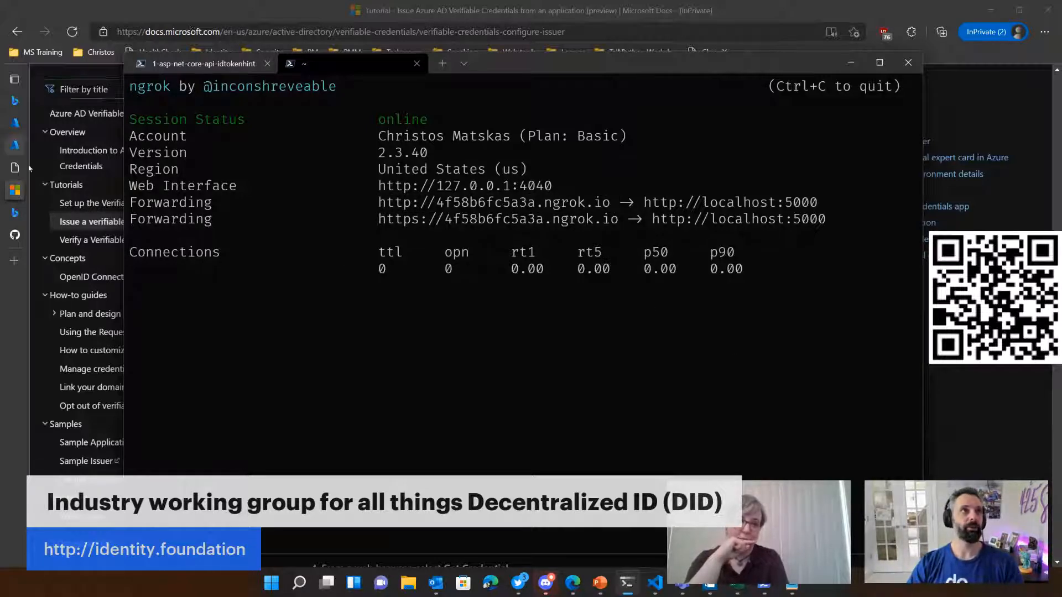
# Step: Switch to the browser, check the Azure portal pages, and review the tutorial's steps for opening the ngrok URL and getting a credential
pyautogui.click(15, 145)
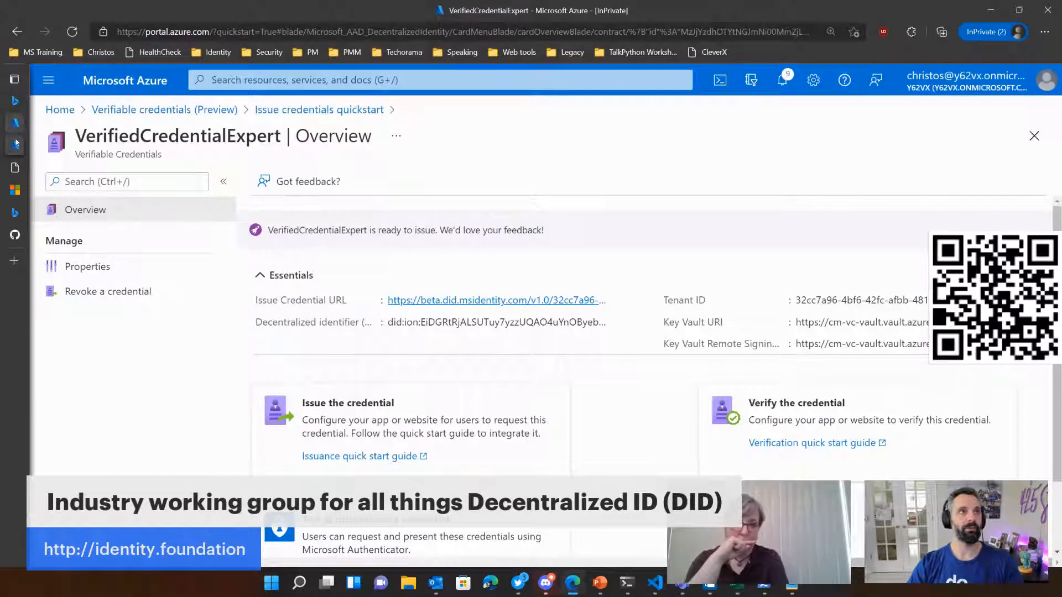
pyautogui.click(15, 123)
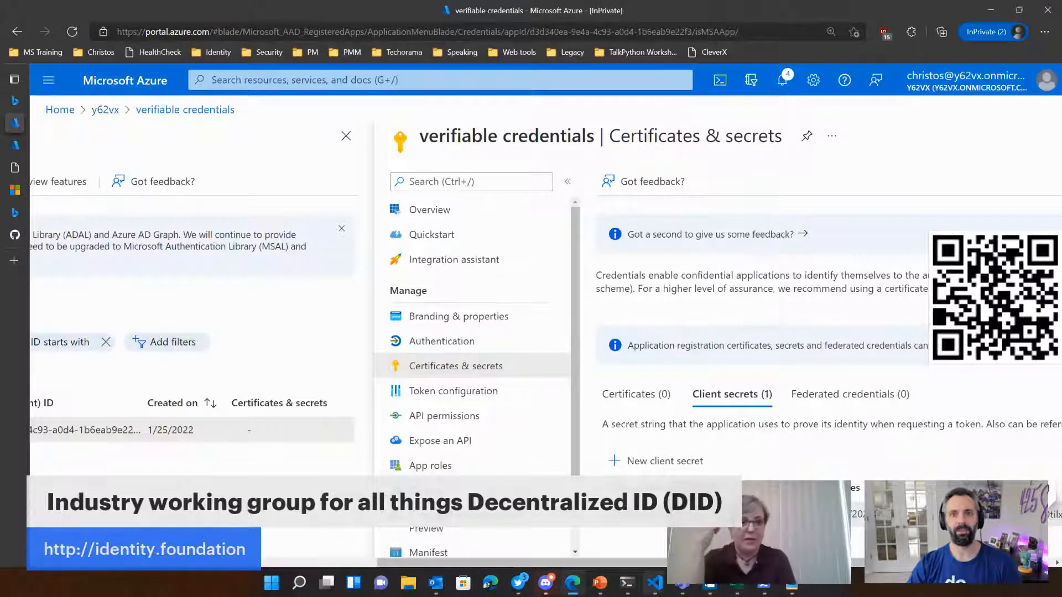
pyautogui.moveTo(573, 585)
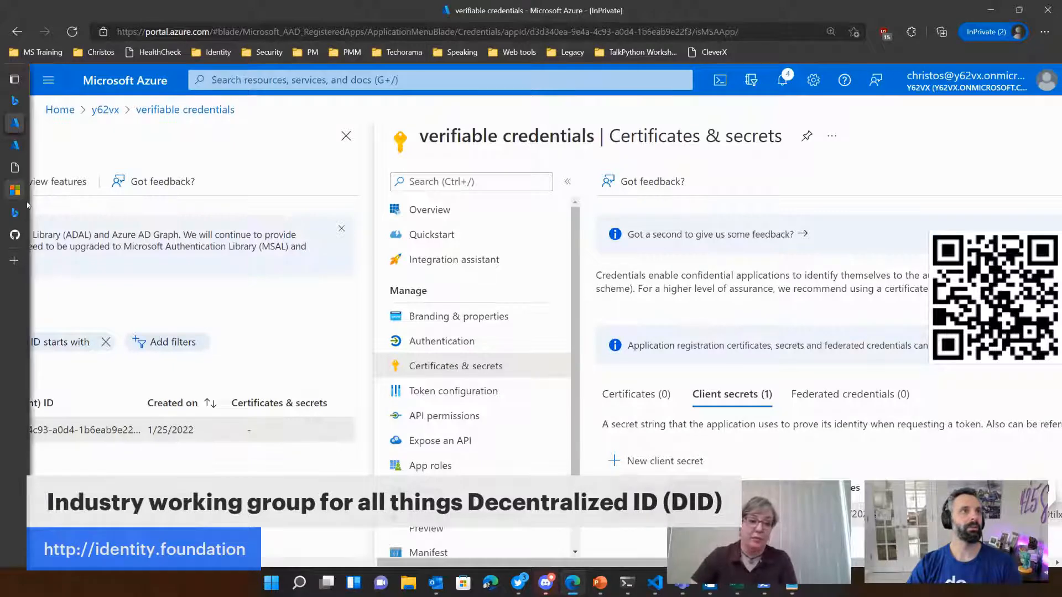
pyautogui.click(15, 190)
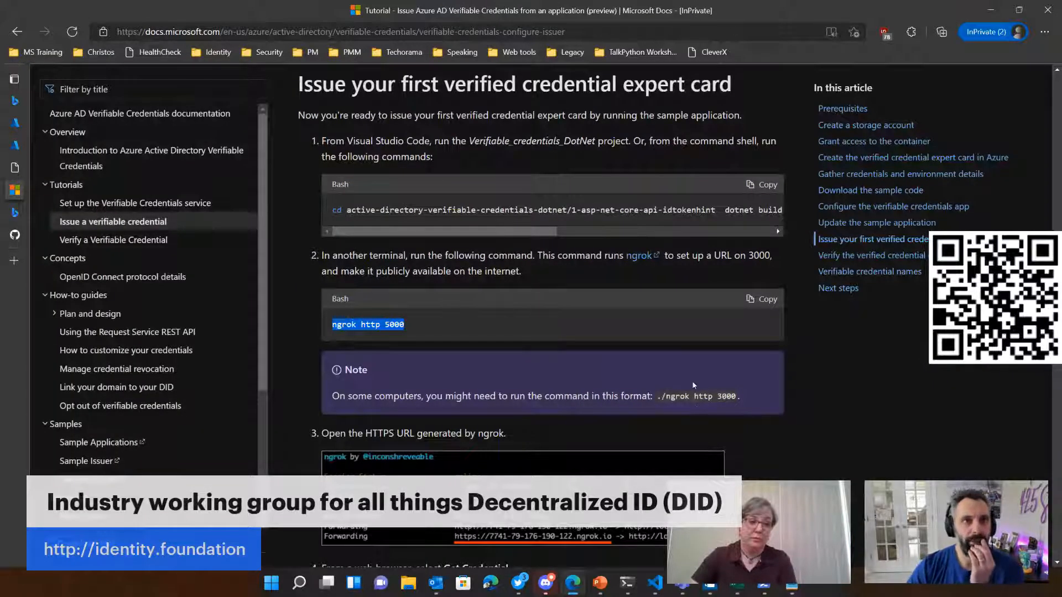
pyautogui.scroll(-3, 424, 290)
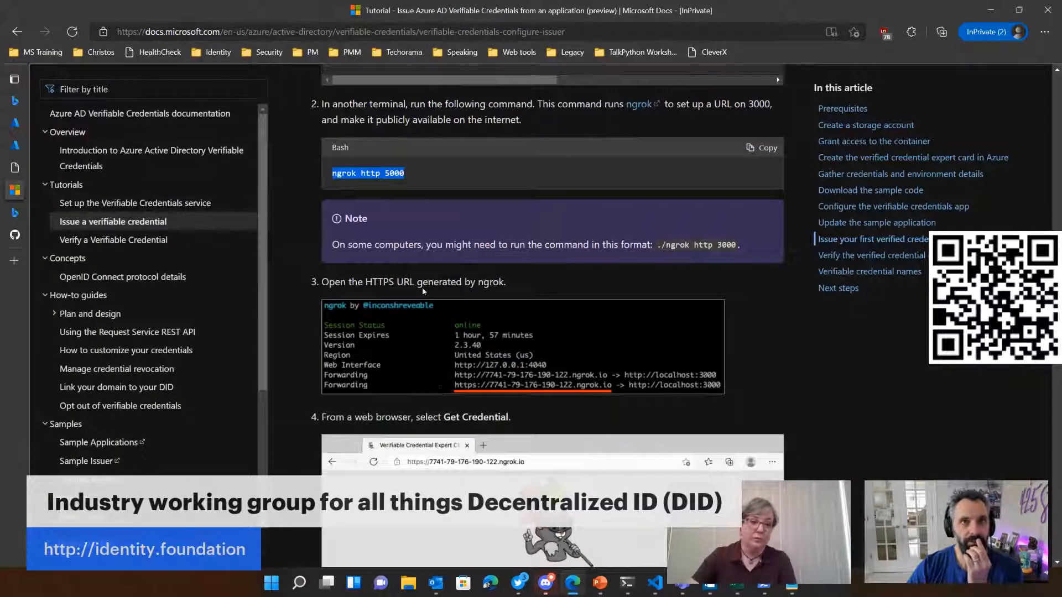
pyautogui.click(528, 424)
pyautogui.scroll(-2, 527, 424)
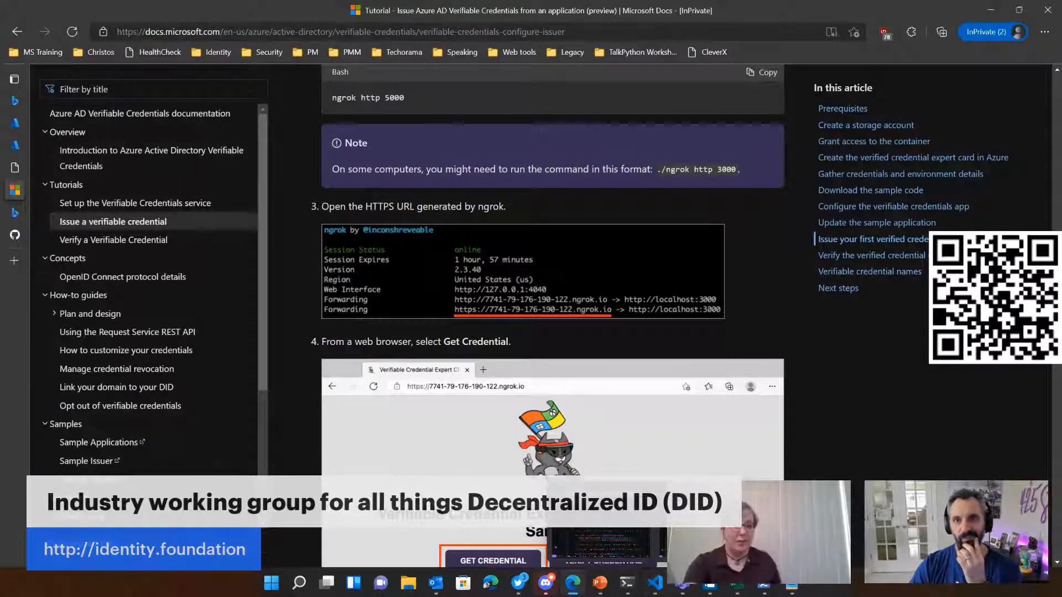
# Step: Return to the terminal and copy the HTTP forwarding URL from the running ngrok session
pyautogui.click(626, 583)
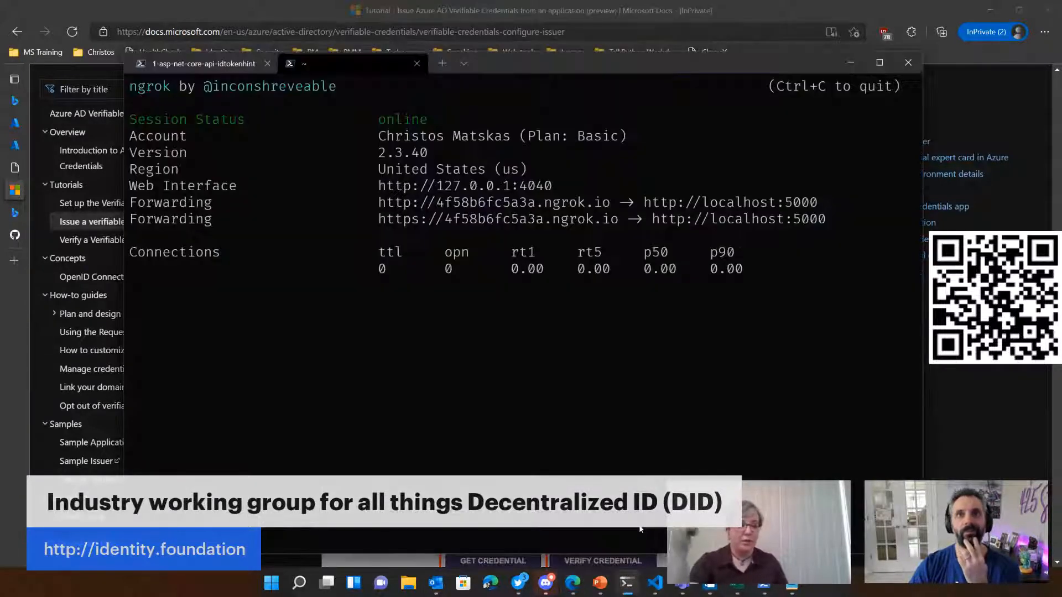
pyautogui.moveTo(611, 203); pyautogui.dragTo(388, 200)
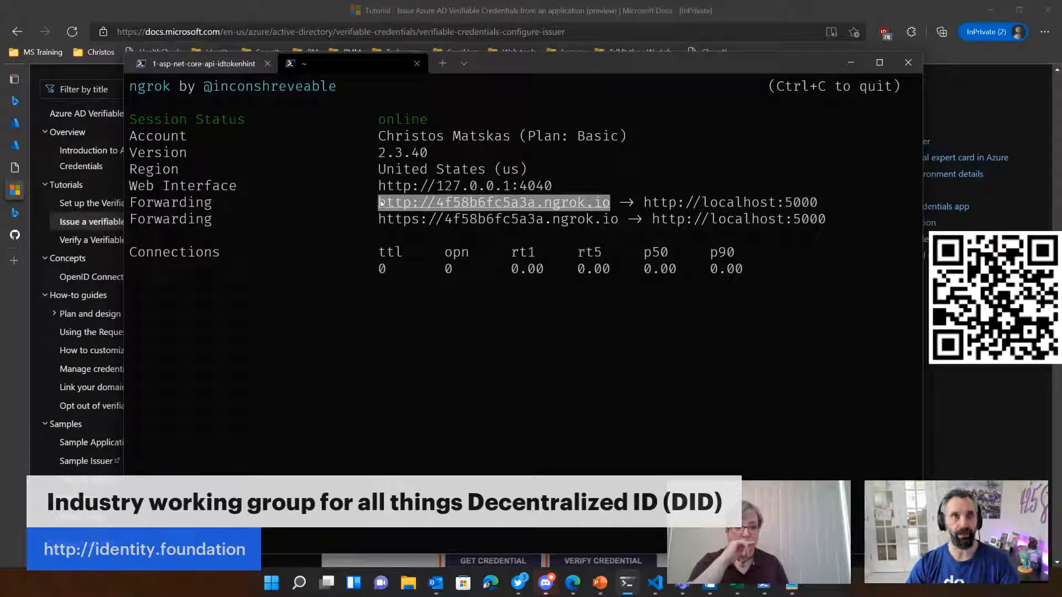
pyautogui.rightClick(381, 204)
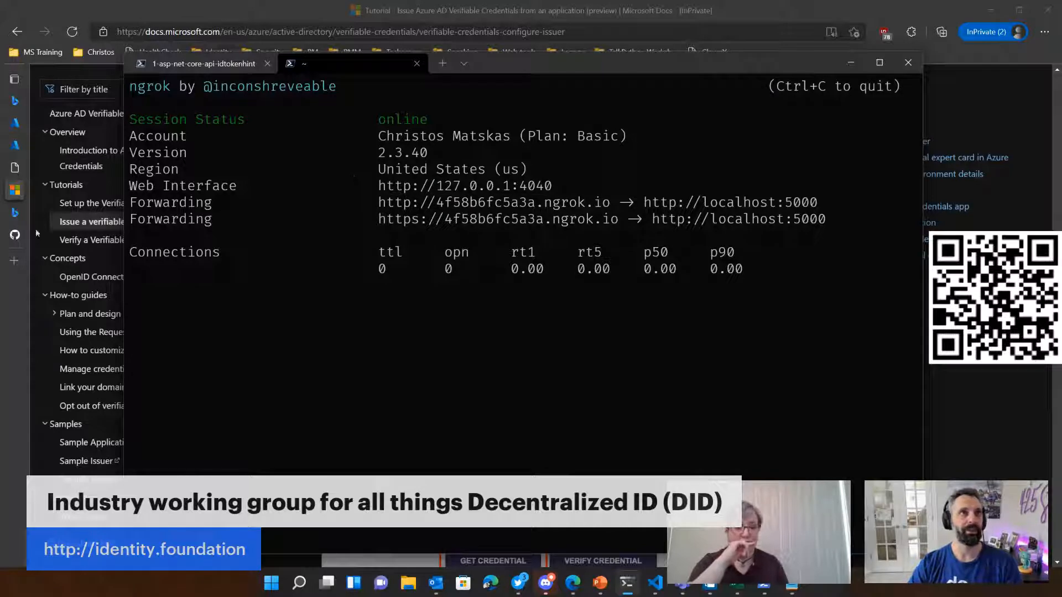
# Step: Bring up the sample's browser window and load the copied ngrok URL in place of localhost:5000
pyautogui.click(15, 212)
pyautogui.click(290, 36)
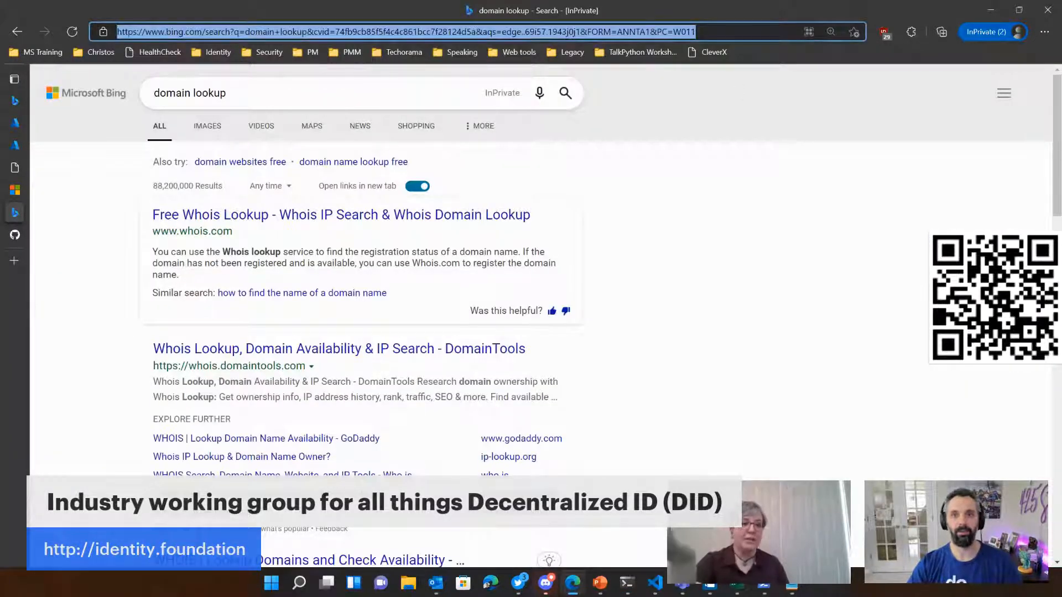
pyautogui.hotkey('alt', 'Tab')
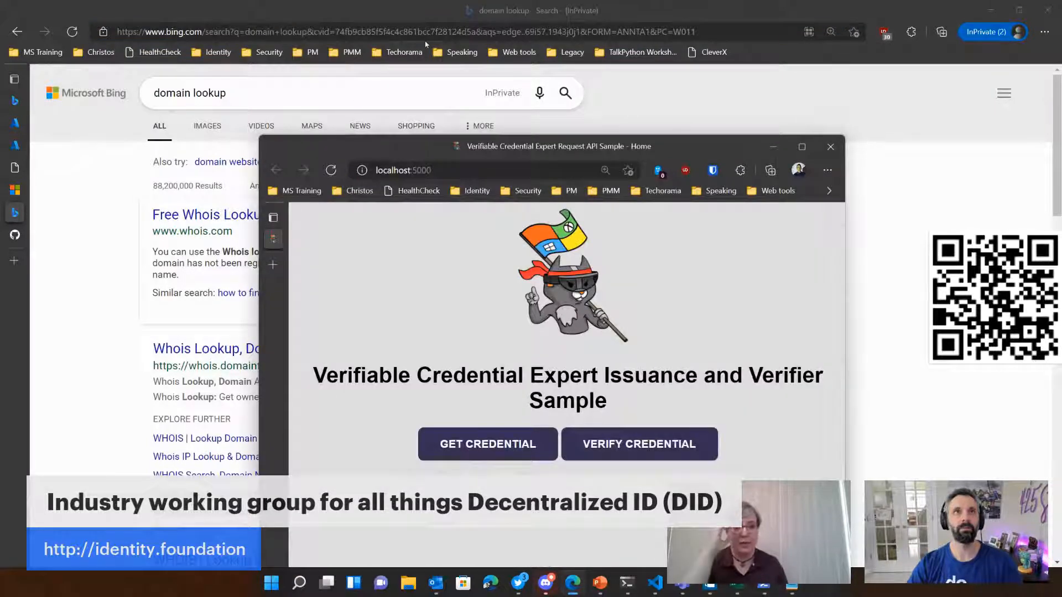
pyautogui.moveTo(432, 145); pyautogui.dragTo(372, 69)
pyautogui.hotkey('ctrl', 'l')
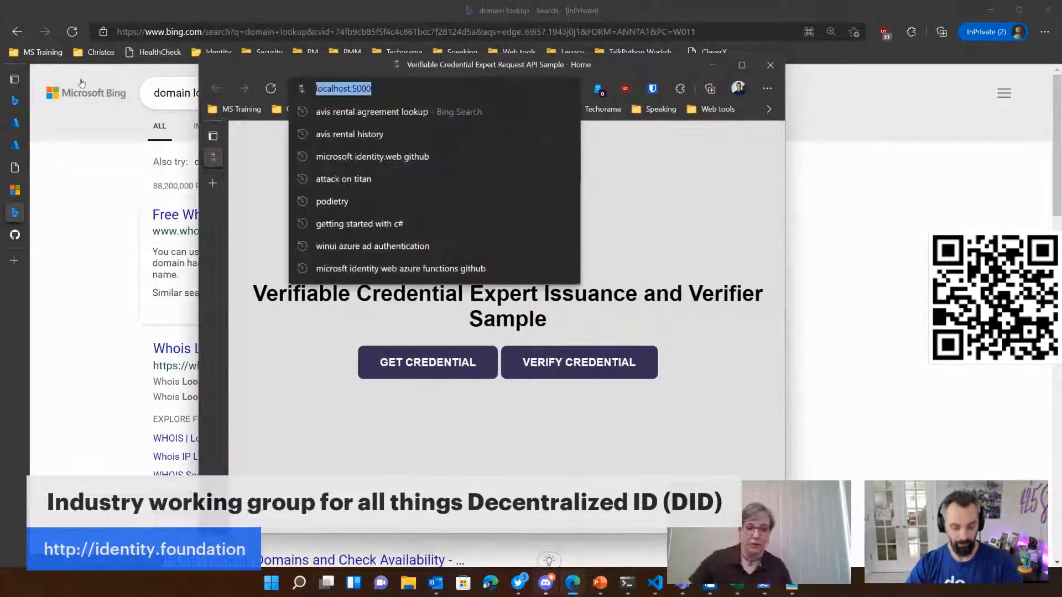
pyautogui.write('4f58b6fc5a3a.ngrok.io')
pyautogui.press('Return')
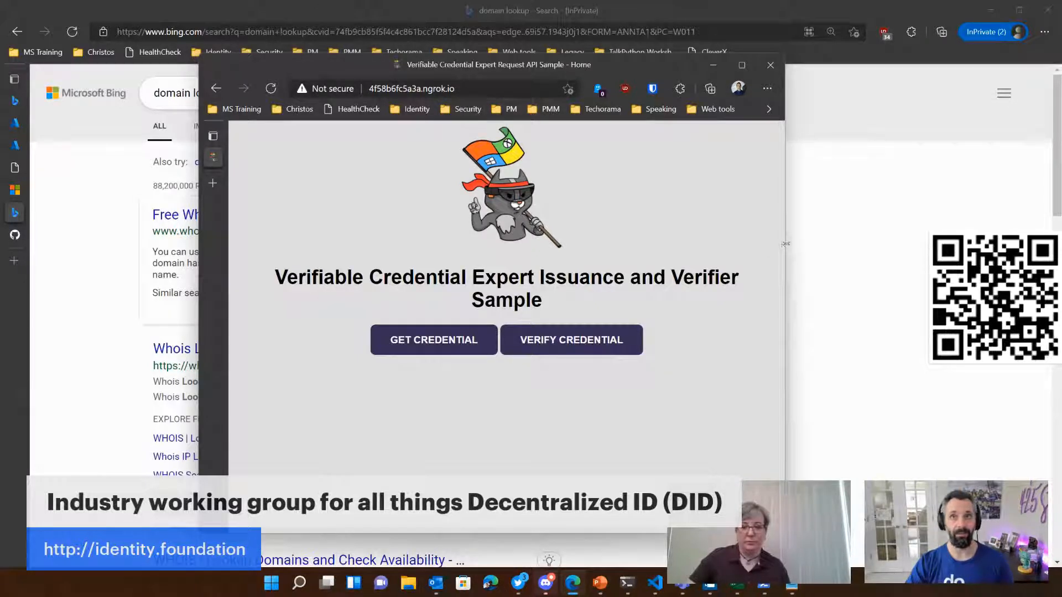
# Step: Open the sample's issuance page through ngrok and request a credential QR code for scanning with Microsoft Authenticator
pyautogui.click(434, 337)
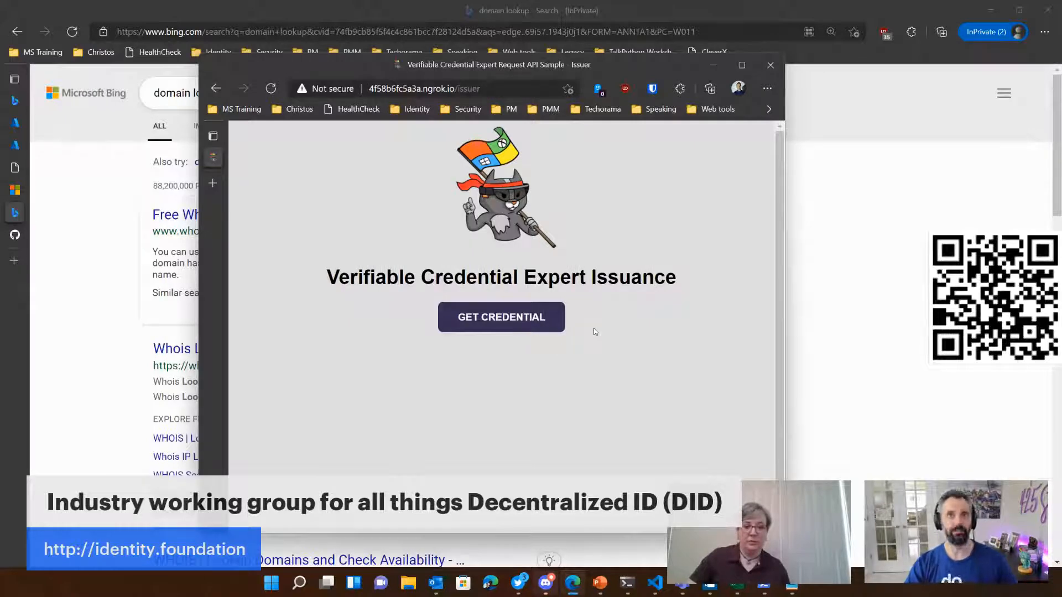
pyautogui.click(504, 318)
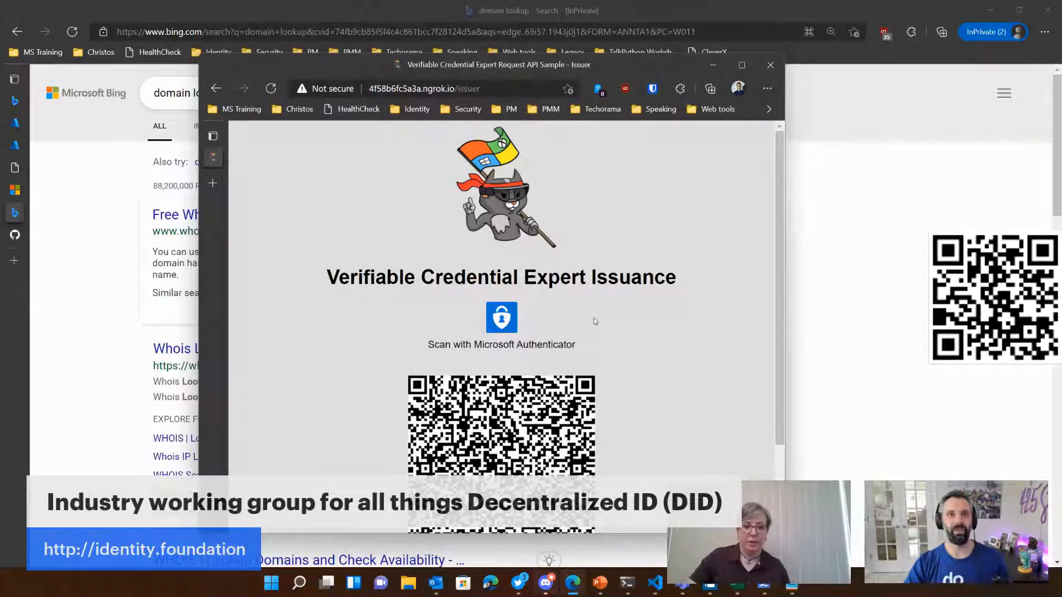
pyautogui.scroll(-2, 594, 318)
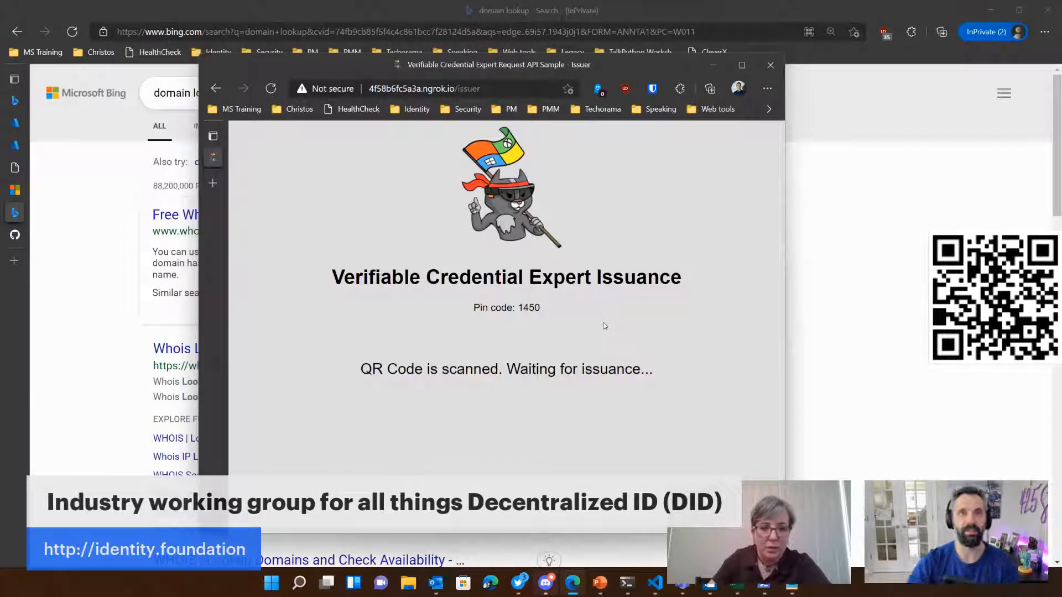
# Step: Go back to the sample's home page and restart issuance with a fresh credential QR code for scanning
pyautogui.click(216, 89)
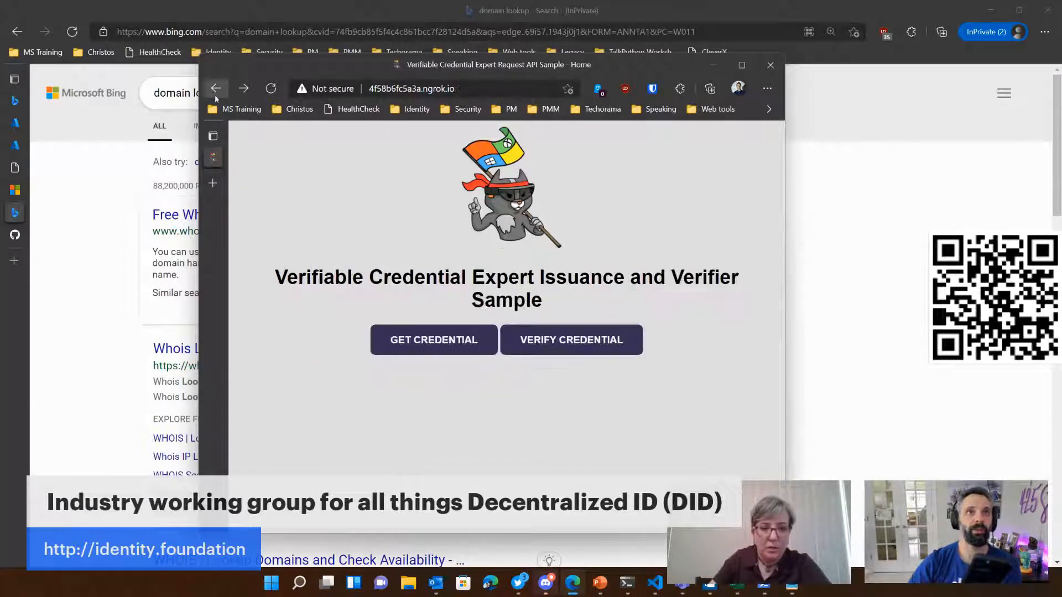
pyautogui.click(477, 340)
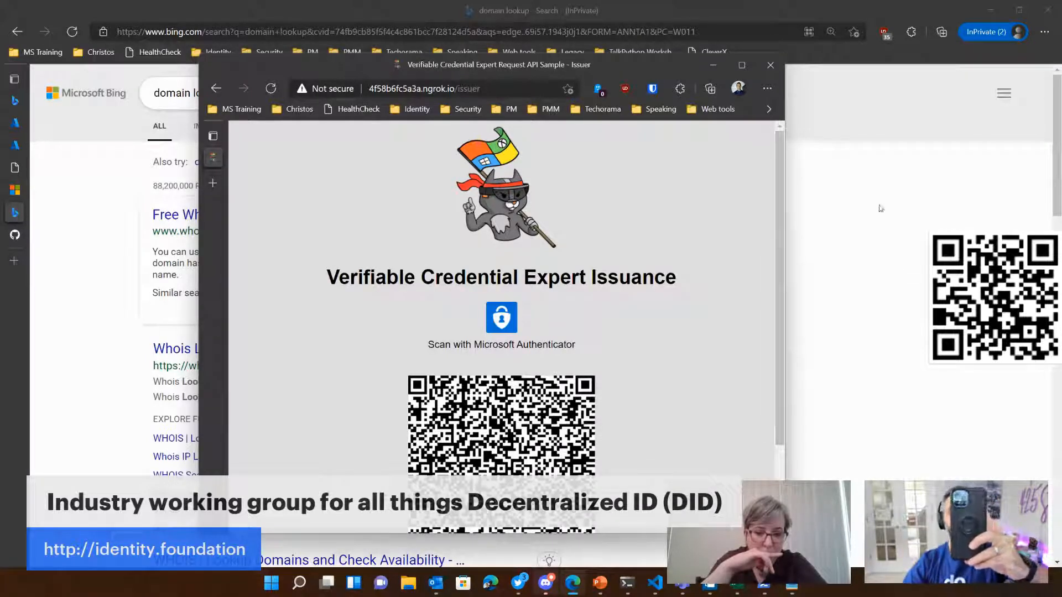
pyautogui.scroll(-1, 741, 305)
pyautogui.scroll(-1, 731, 332)
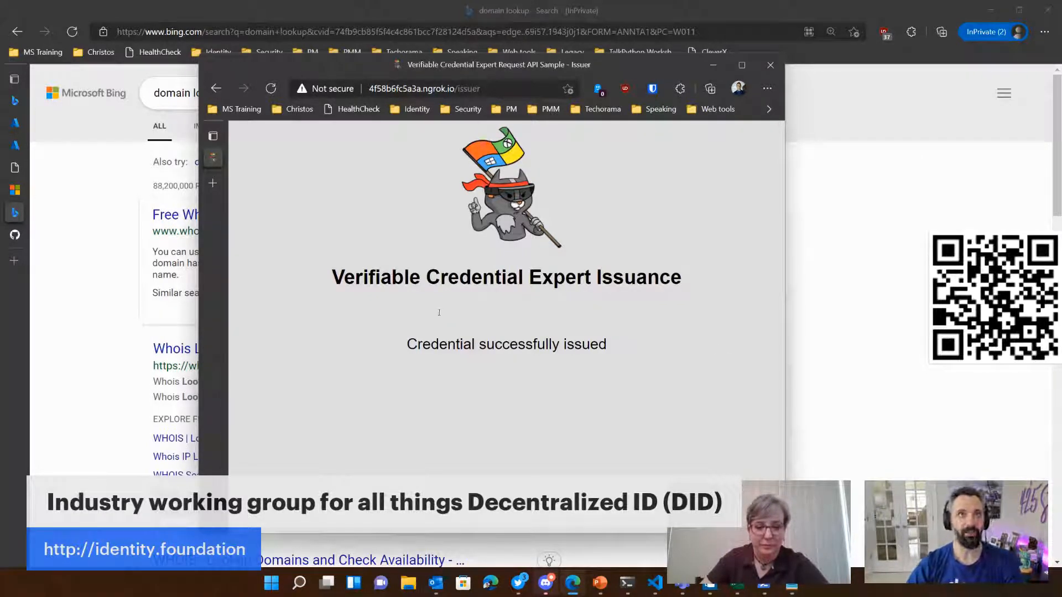
# Step: Remove the issuer path from the ngrok address and reload the sample's home page
pyautogui.click(477, 92)
pyautogui.doubleClick(478, 93)
pyautogui.press('BackSpace')
pyautogui.press('BackSpace')
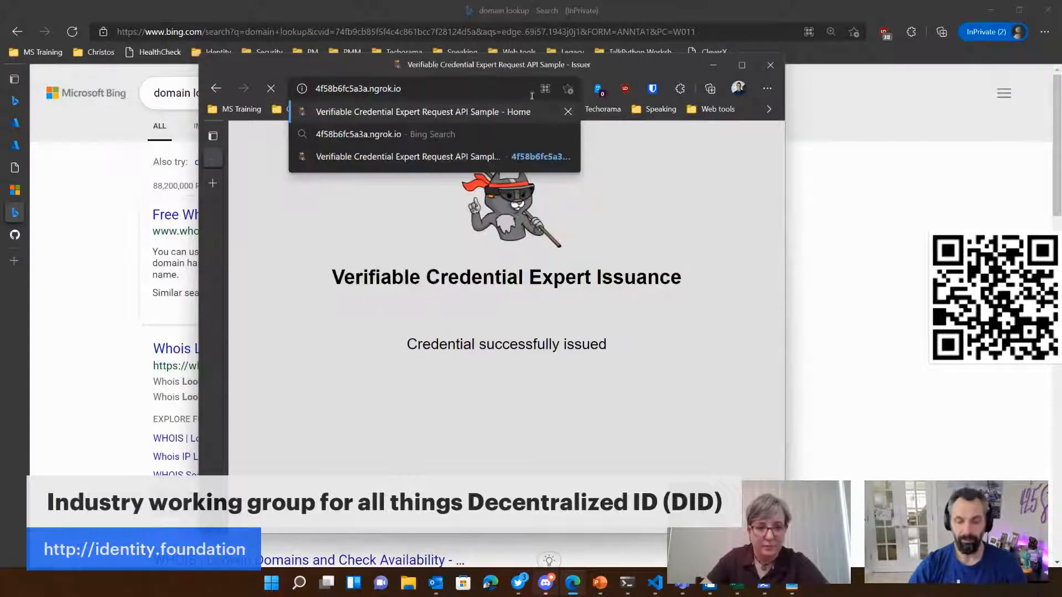
pyautogui.press('Return')
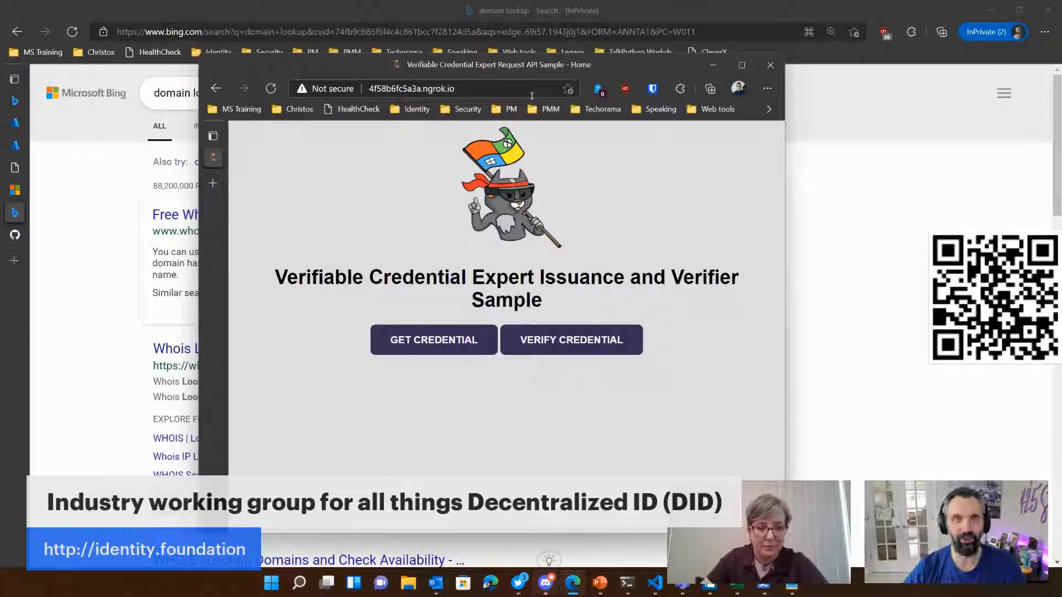
# Step: Open the sample's verification page and request a QR code to verify the issued credential with Microsoft Authenticator
pyautogui.click(567, 346)
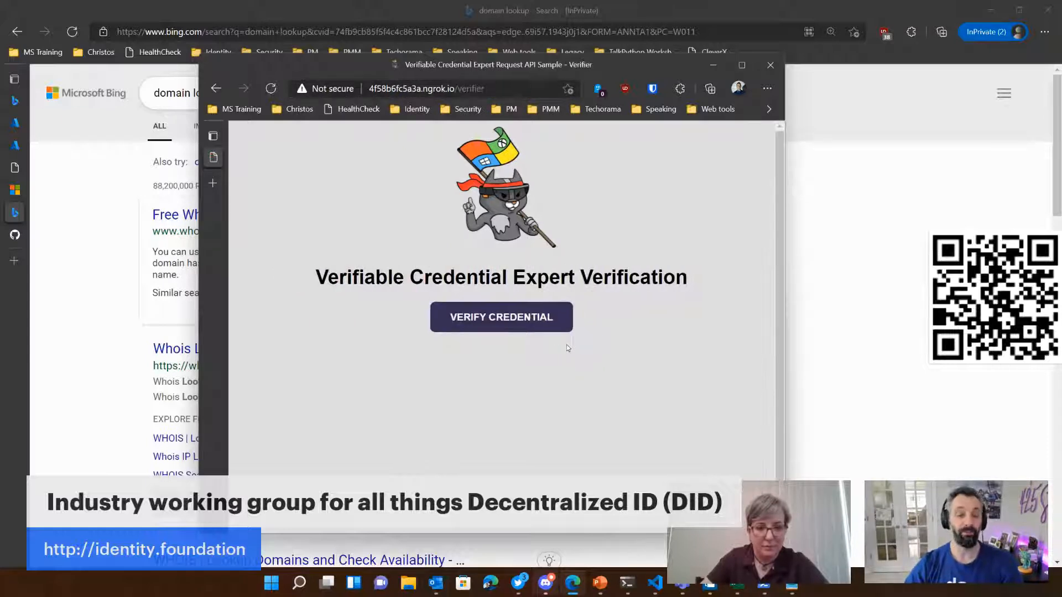
pyautogui.click(493, 320)
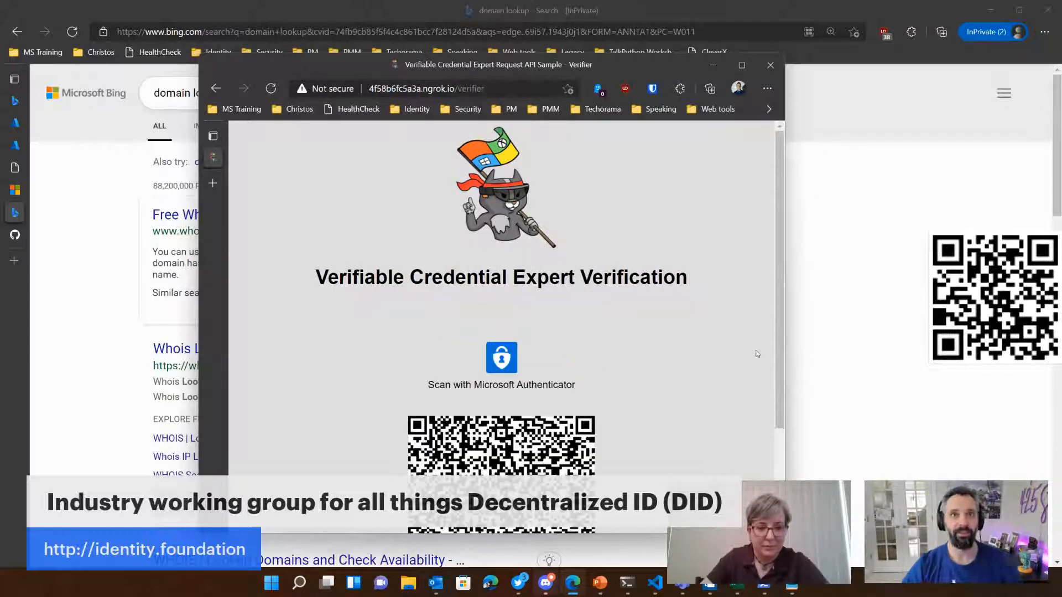
pyautogui.scroll(-2, 645, 373)
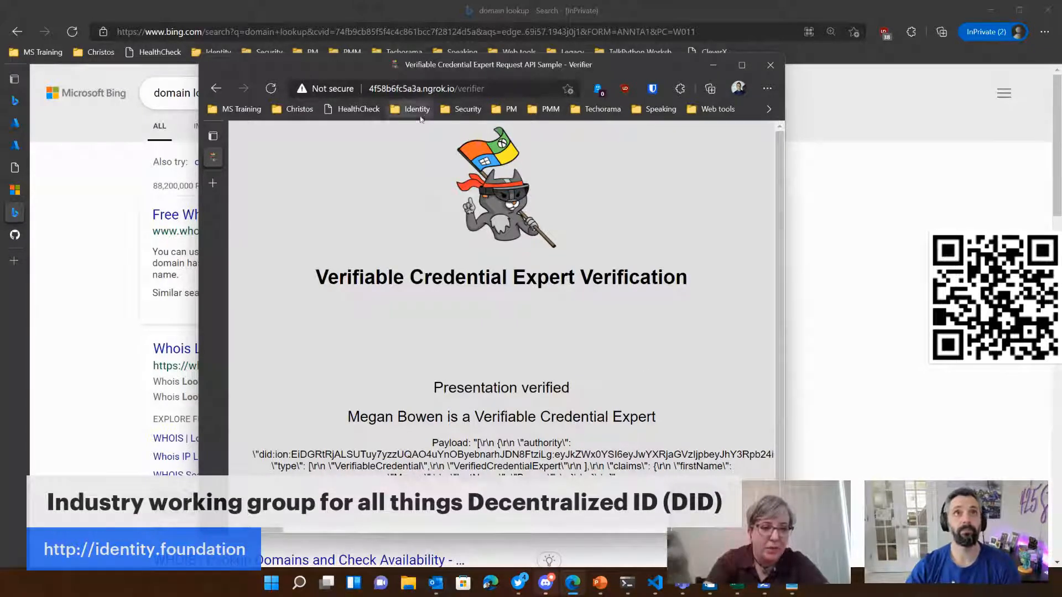
# Step: Load 425show.com in the sample's browser window, then widen and reposition the window to show the full page
pyautogui.click(426, 89)
pyautogui.write('425')
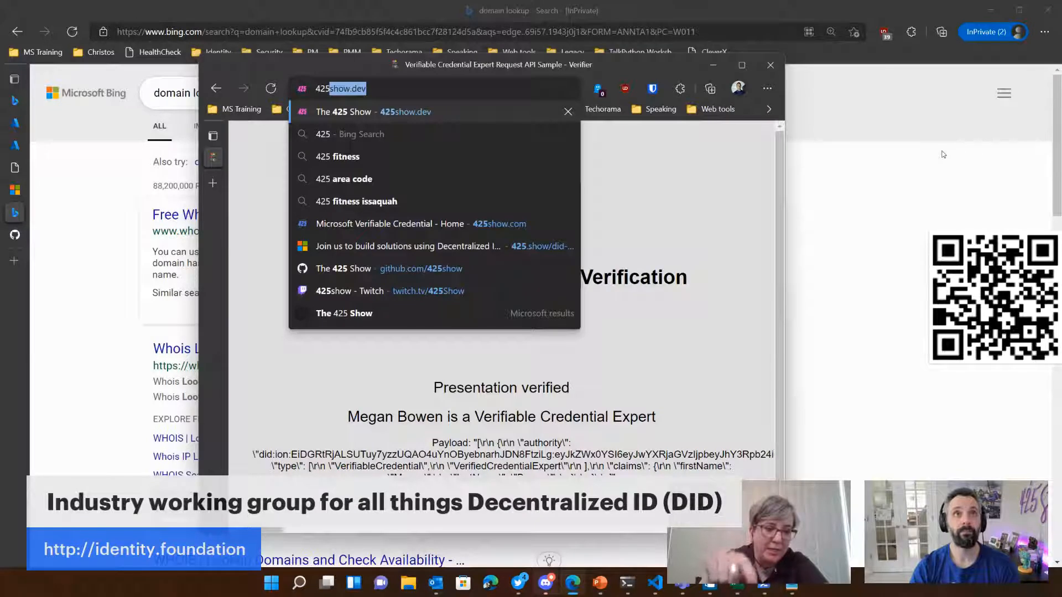
pyautogui.write('show.com')
pyautogui.press('Return')
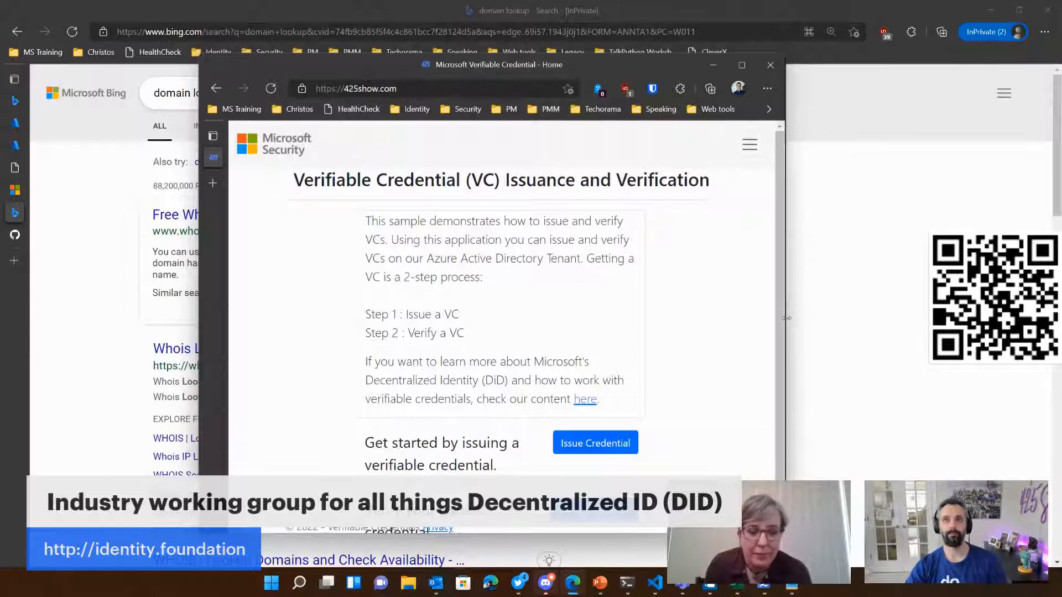
pyautogui.moveTo(785, 321); pyautogui.dragTo(986, 321)
pyautogui.moveTo(401, 77)
pyautogui.mouseDown()
pyautogui.moveTo(340, 65)
pyautogui.moveTo(415, 65)
pyautogui.mouseUp()
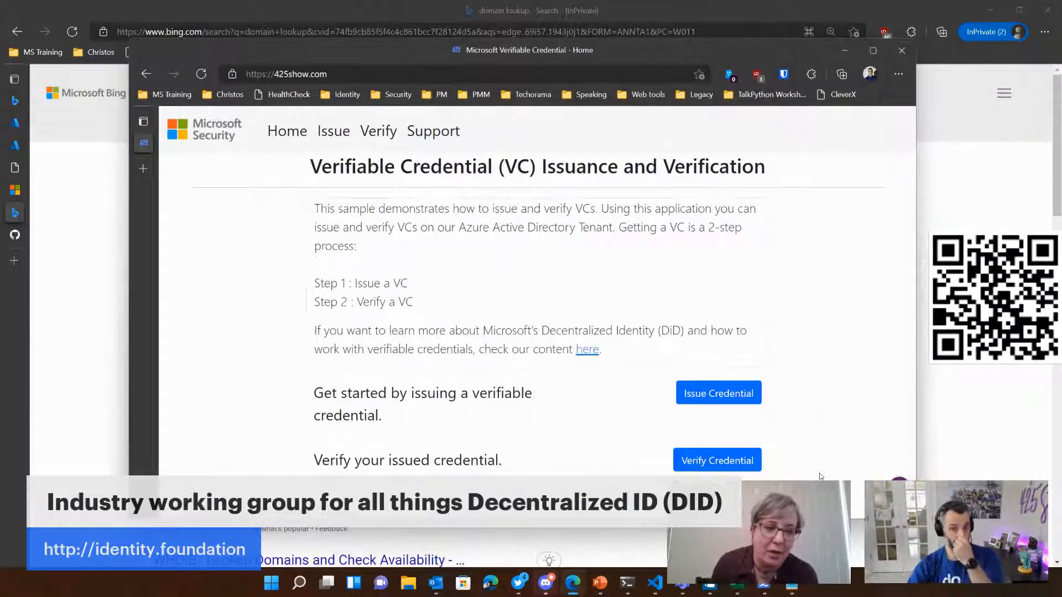
# Step: Open the Issue a Verifiable Credential form and review the available credential types, leaving Blog Reader selected
pyautogui.click(725, 393)
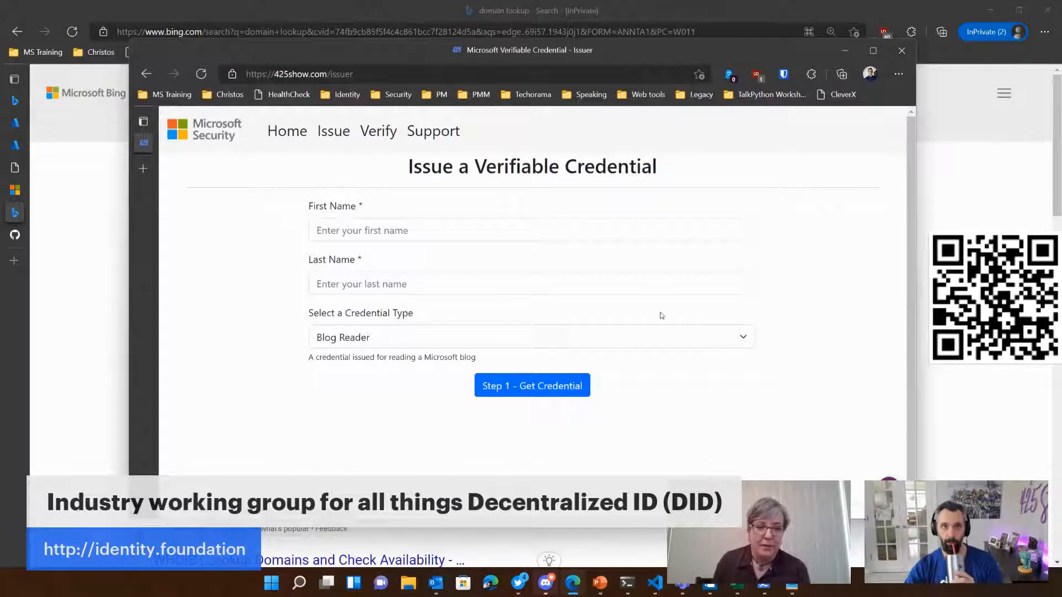
pyautogui.click(556, 346)
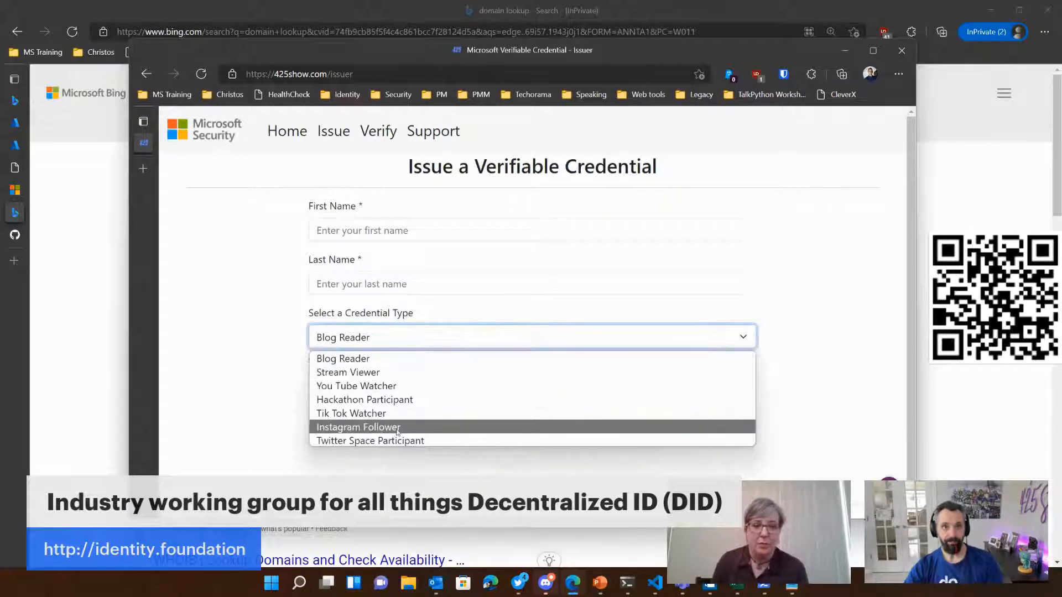
pyautogui.click(819, 287)
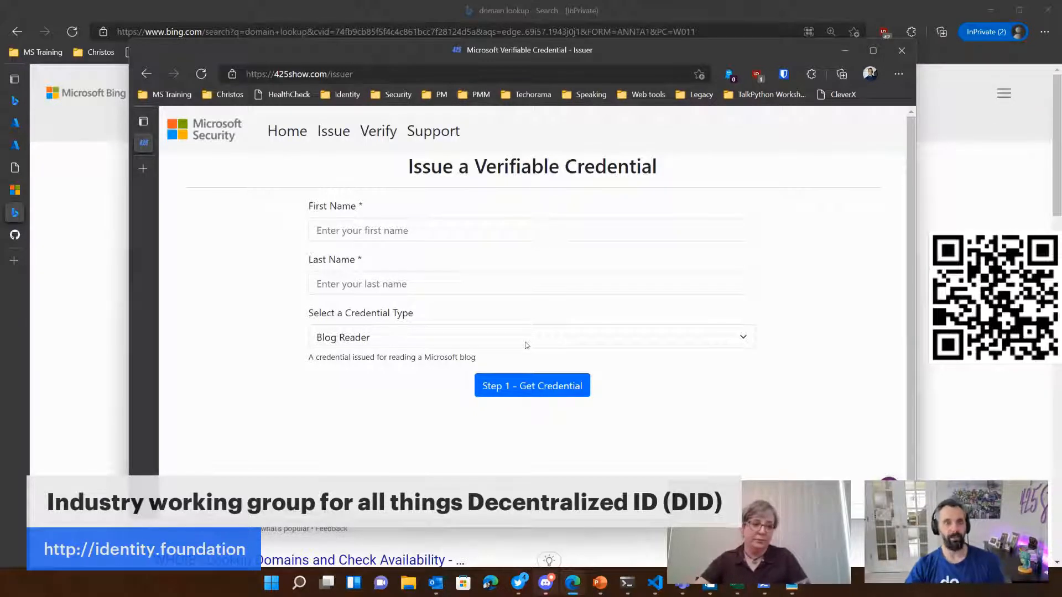
# Step: Enter the recipient's first name and last name in the credential issuance form
pyautogui.click(429, 237)
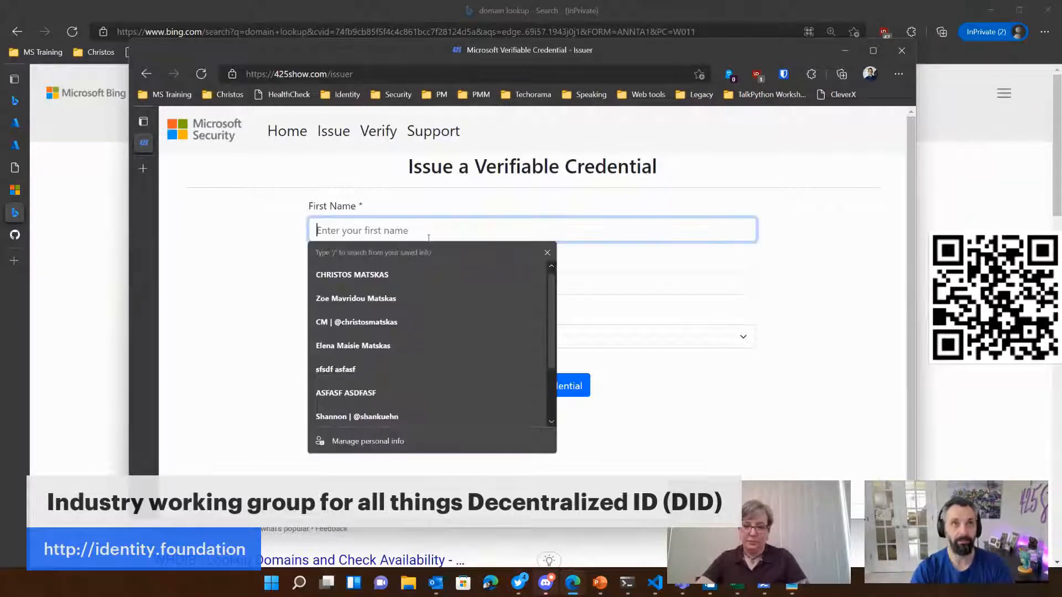
pyautogui.write('Azoe')
pyautogui.press('BackSpace')
pyautogui.press('BackSpace')
pyautogui.press('BackSpace')
pyautogui.press('BackSpace')
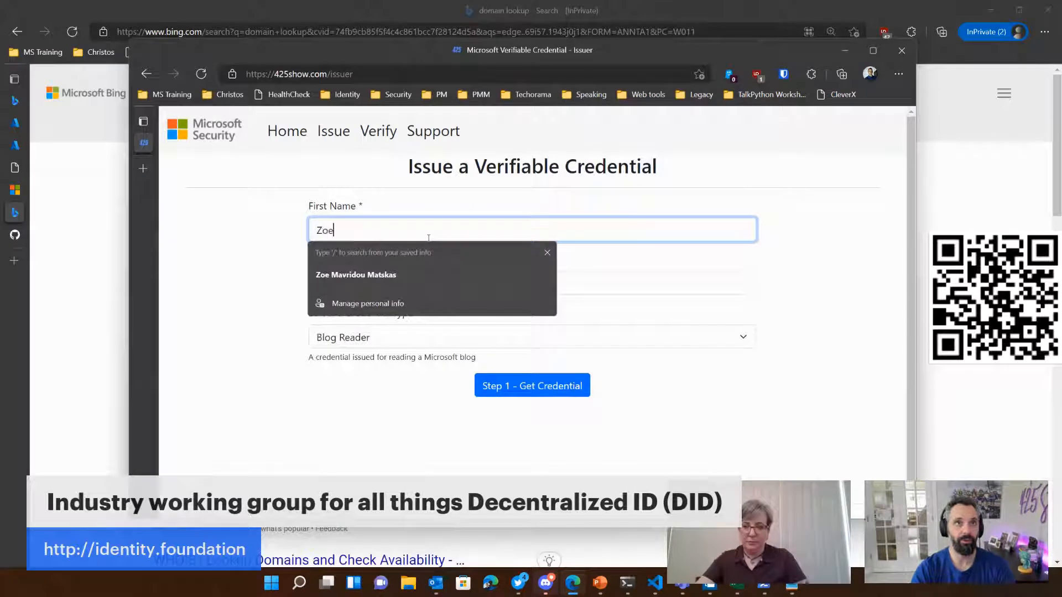
pyautogui.press('Tab')
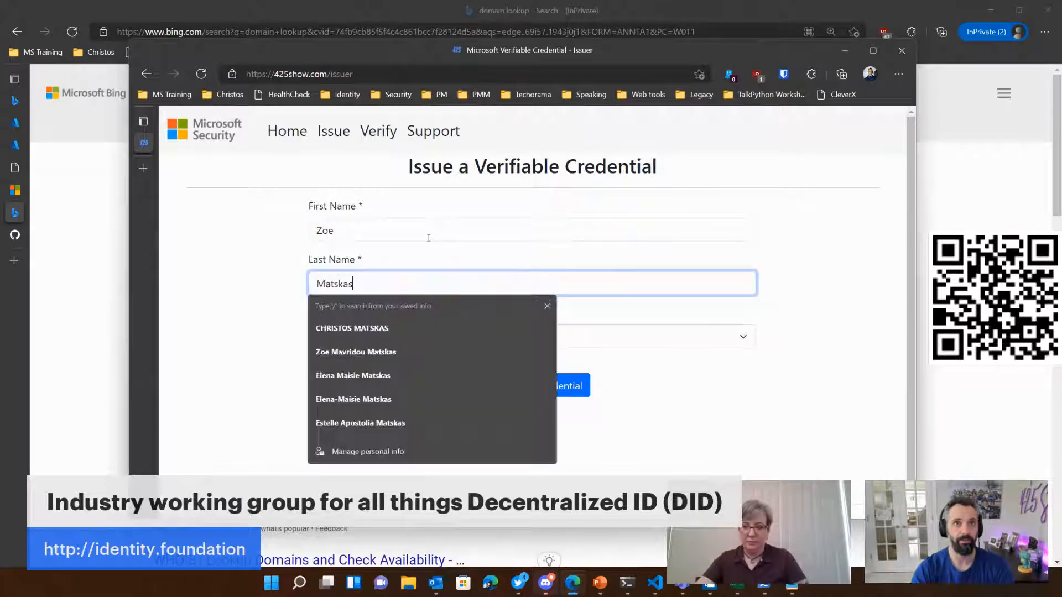
# Step: Set the credential type to Stream Viewer and request the verifiable credential for the entered recipient
pyautogui.click(635, 374)
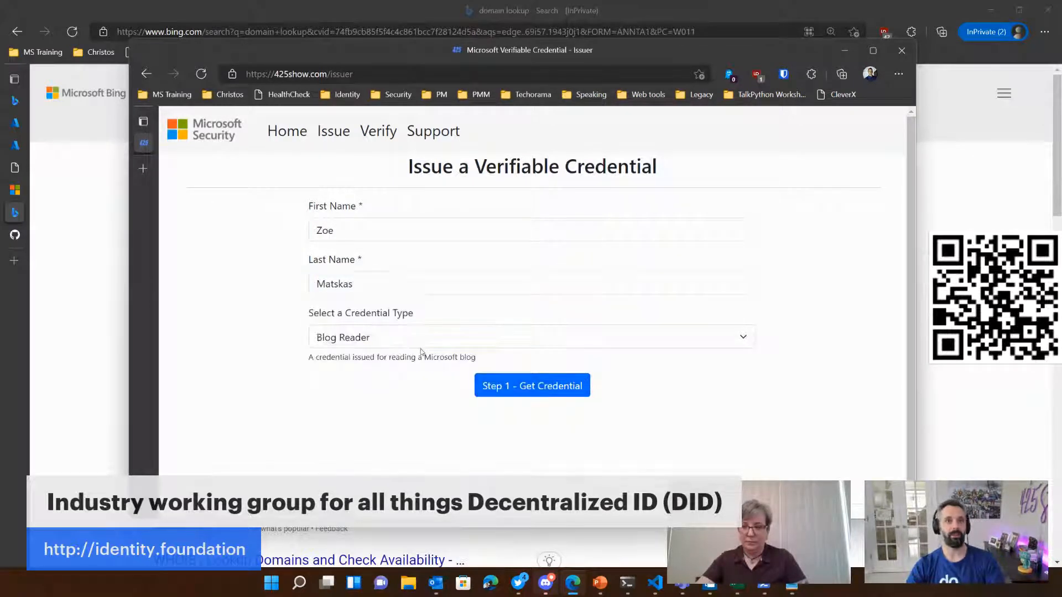
pyautogui.click(392, 339)
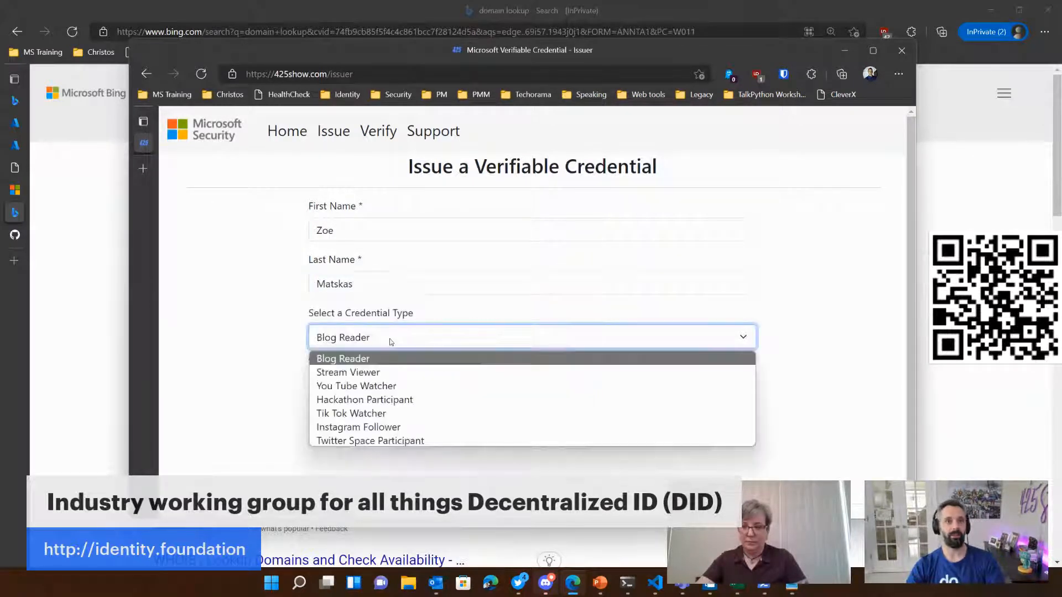
pyautogui.click(356, 376)
pyautogui.click(532, 386)
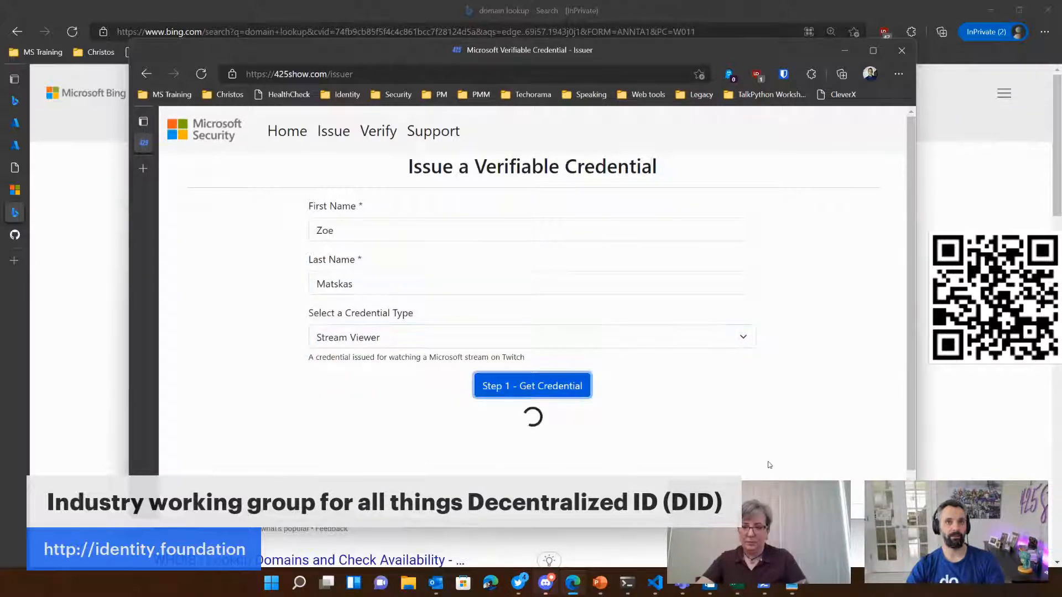
pyautogui.scroll(-1, 775, 464)
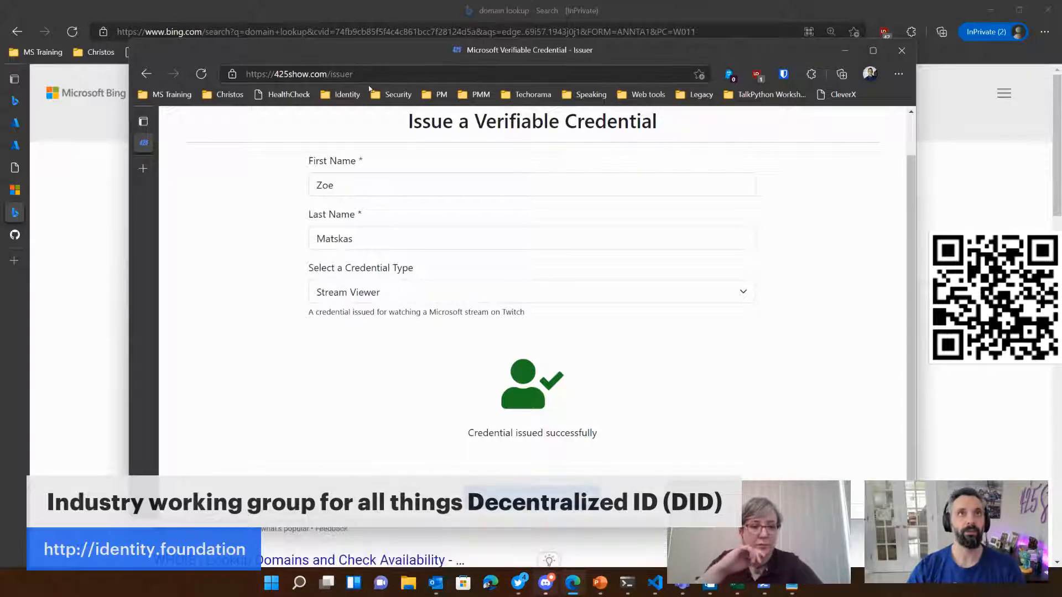
# Step: Go to github.com/425show and open the verifiable-credential-demo repository from its repository list
pyautogui.click(390, 75)
pyautogui.write('g')
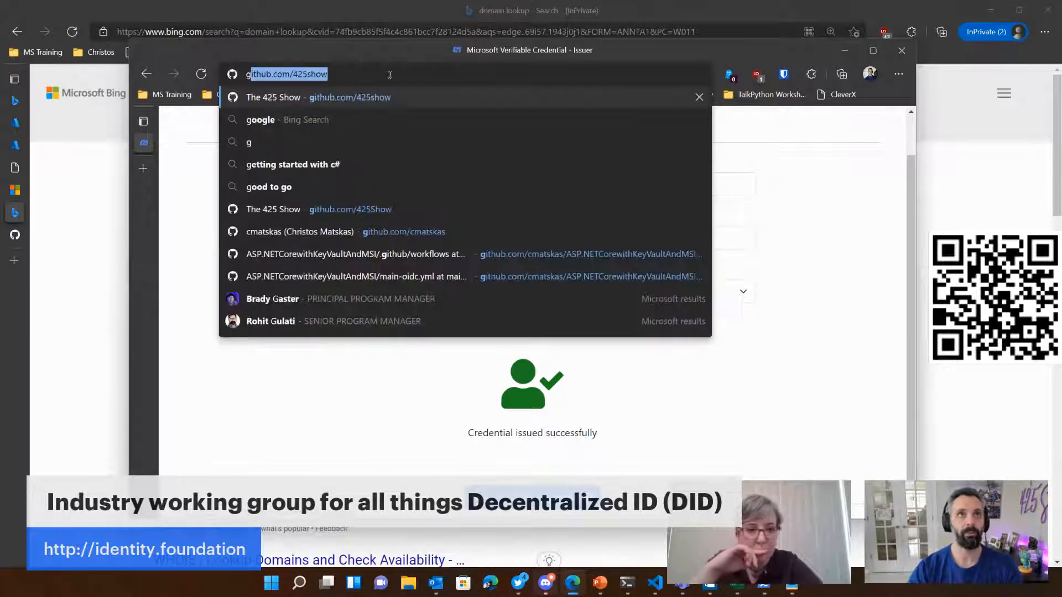
pyautogui.press('Return')
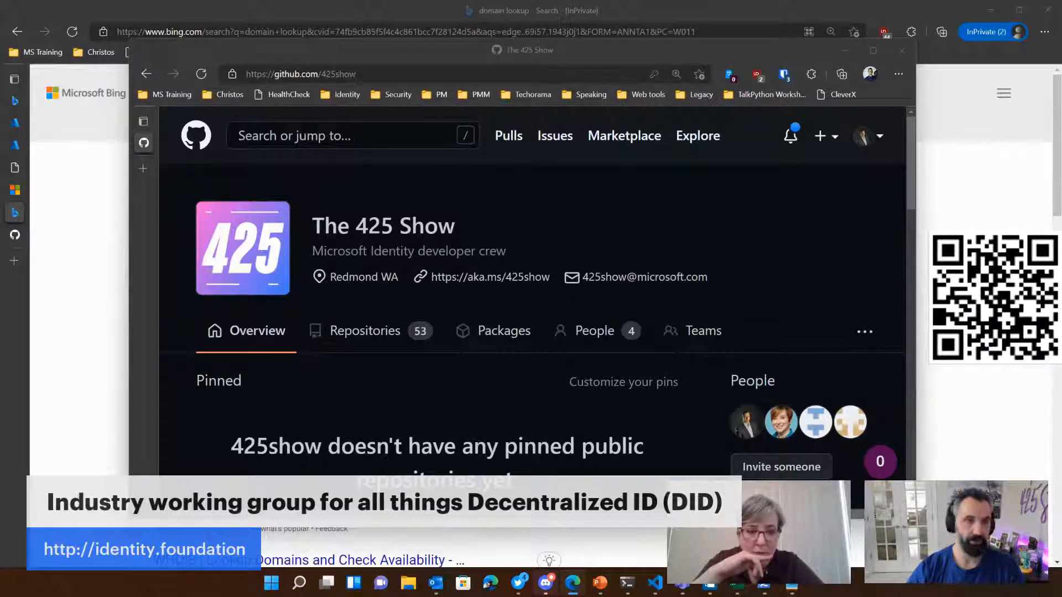
pyautogui.scroll(-10, 380, 419)
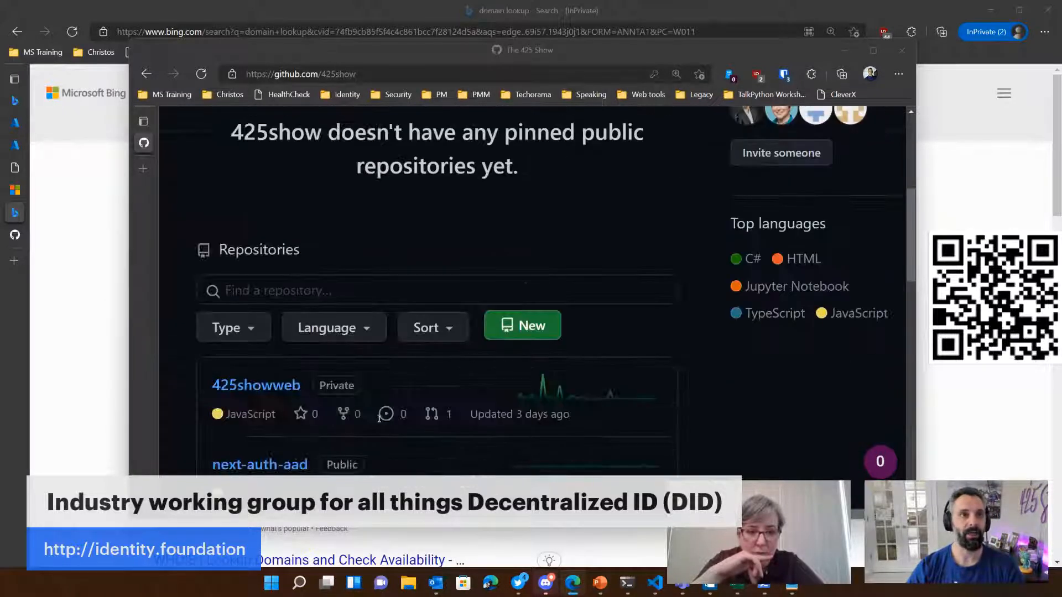
pyautogui.scroll(-2, 337, 395)
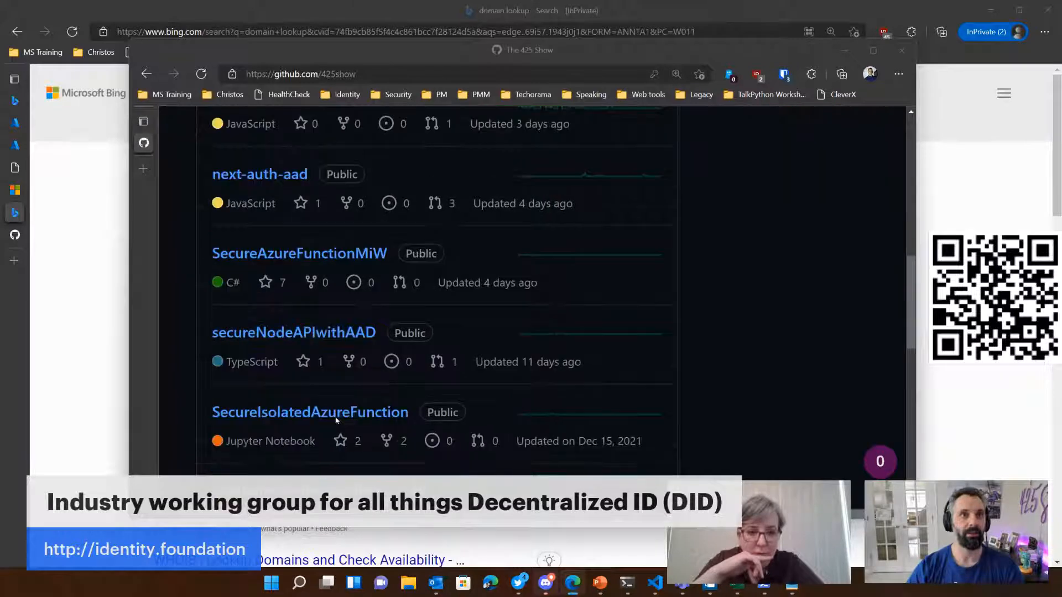
pyautogui.click(319, 433)
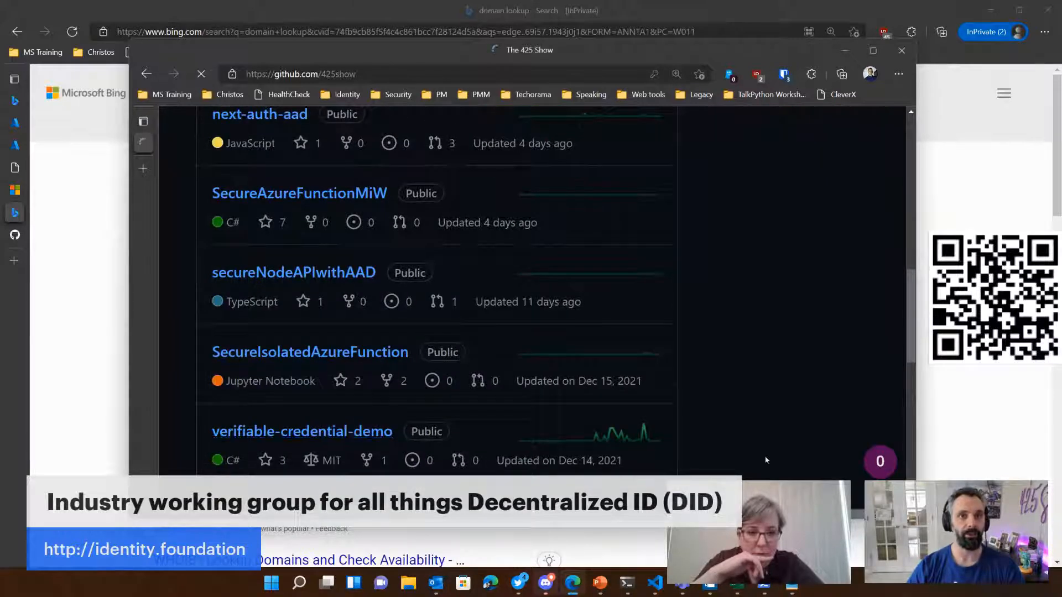
# Step: Maximize the browser window and open the src folder of the verifiable-credential-demo repository
pyautogui.scroll(-1, 490, 378)
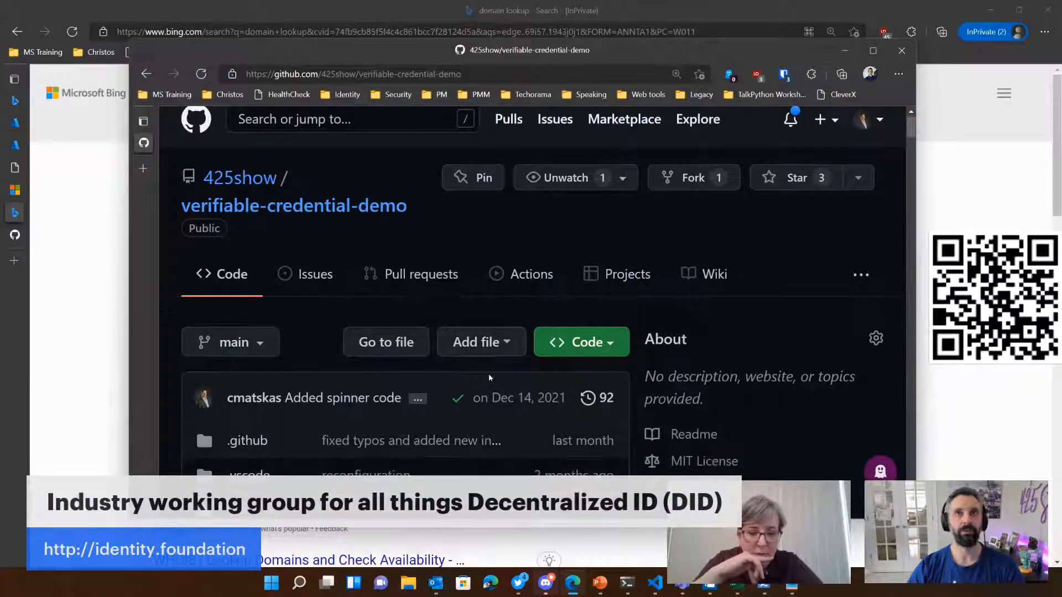
pyautogui.scroll(-2, 490, 378)
pyautogui.doubleClick(638, 51)
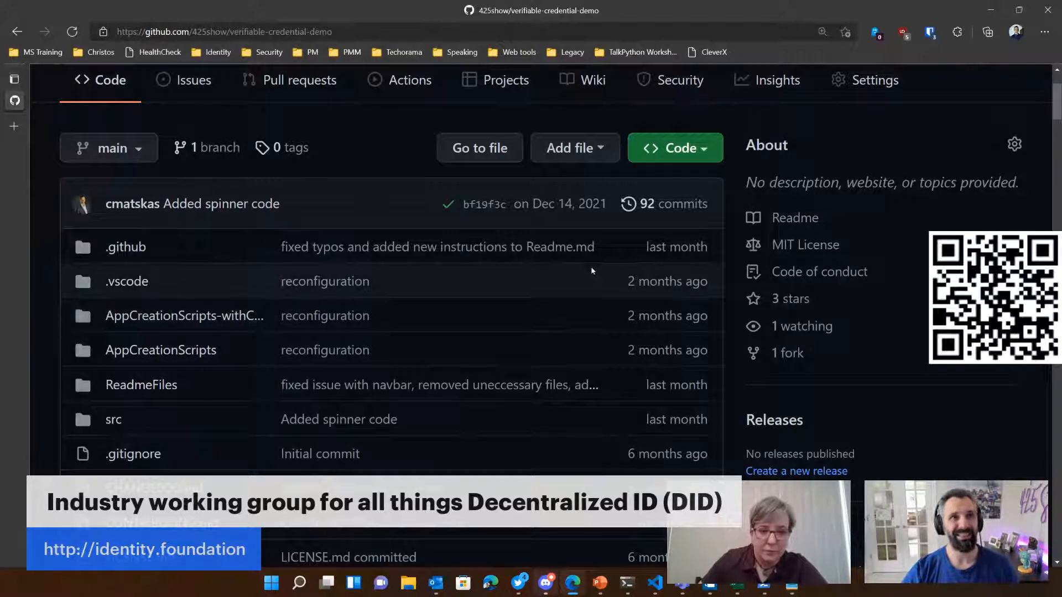
pyautogui.scroll(-3, 217, 455)
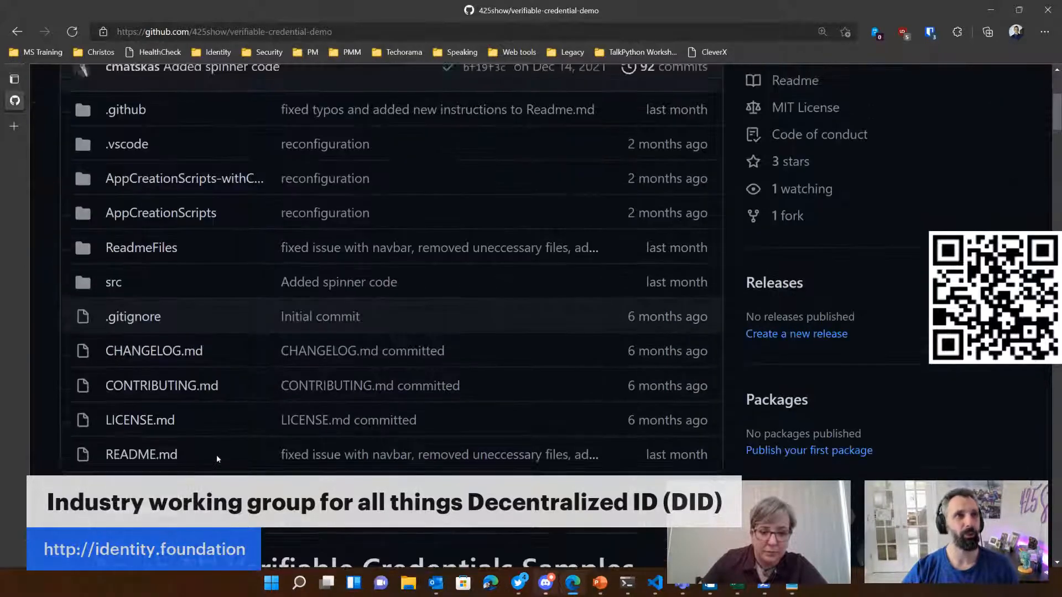
pyautogui.scroll(1, 217, 455)
pyautogui.click(121, 347)
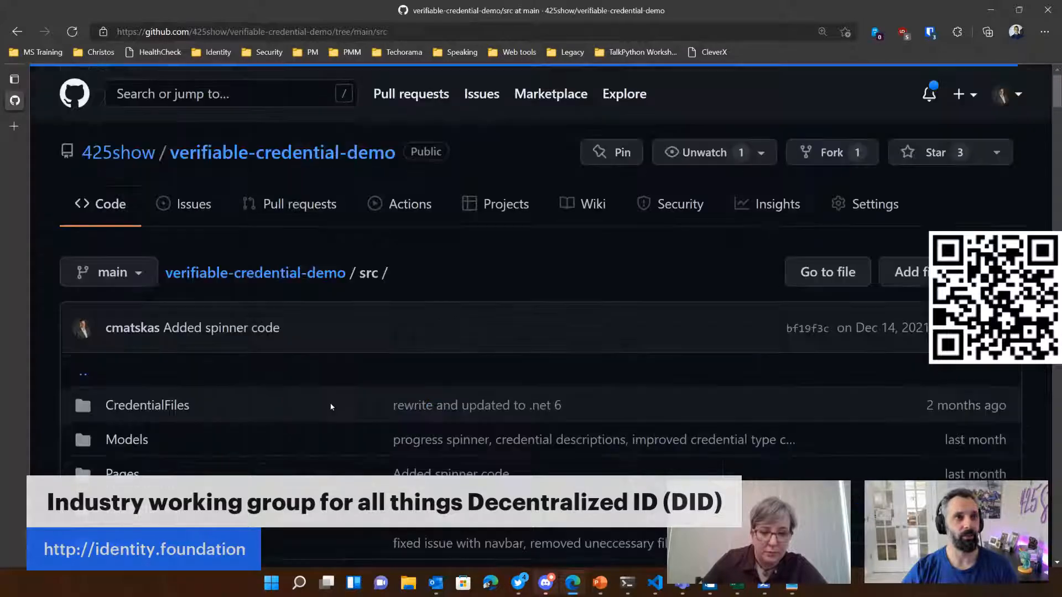
# Step: Open appsettings.json from the src folder and examine its AppSettings section, including the callback URLs, authorities and credential manifest
pyautogui.scroll(-5, 331, 408)
pyautogui.scroll(-2, 299, 440)
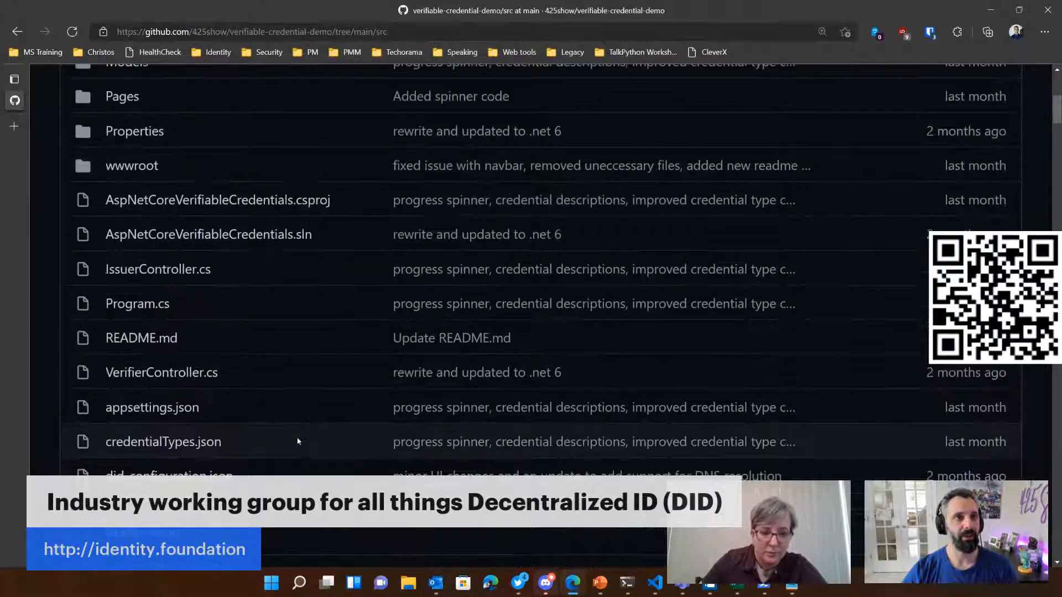
pyautogui.click(182, 408)
pyautogui.scroll(-5, 692, 404)
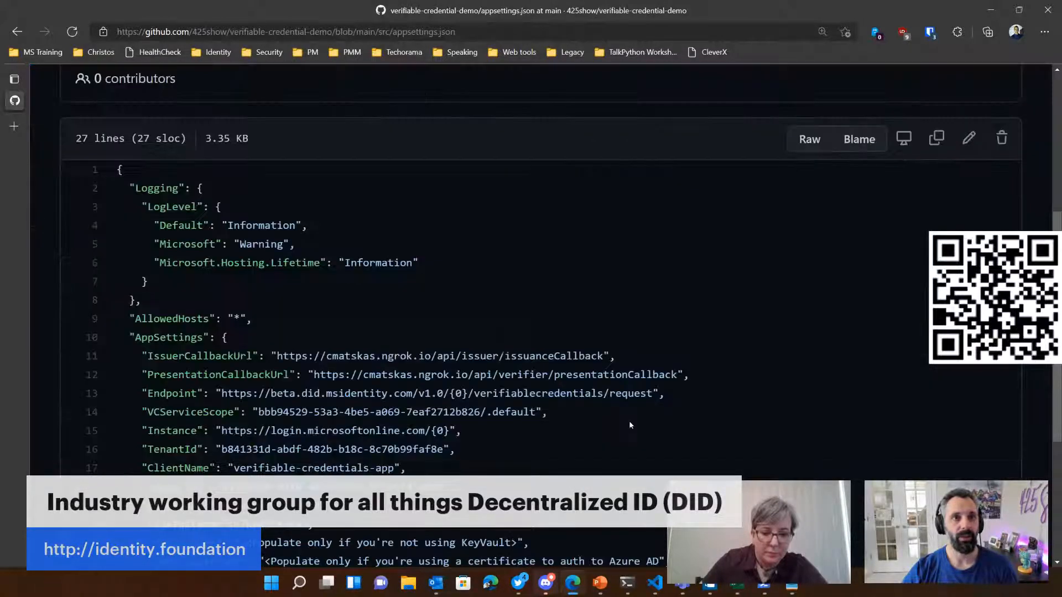
pyautogui.scroll(-3, 630, 425)
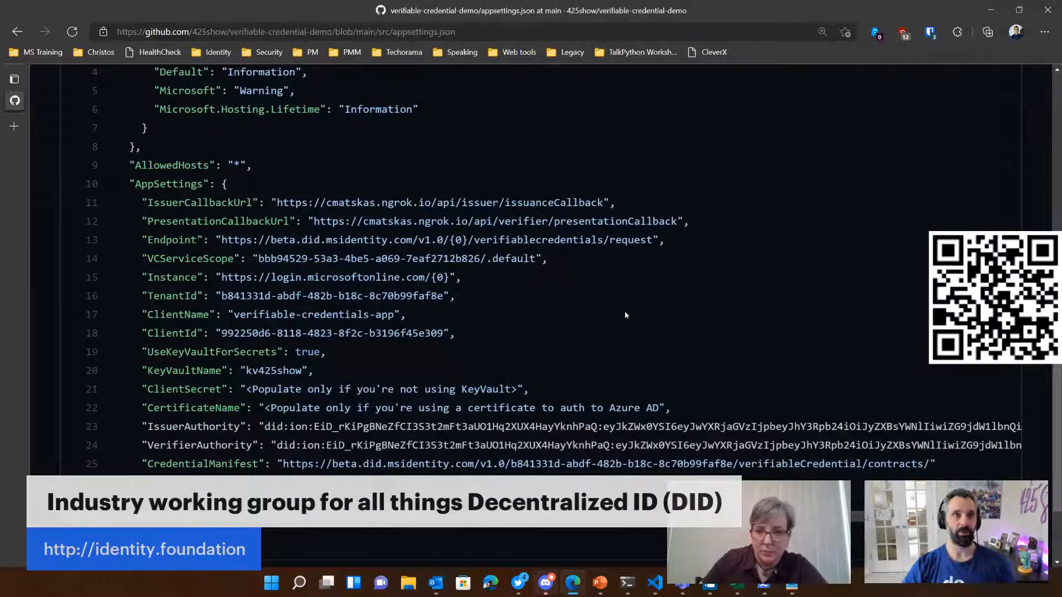